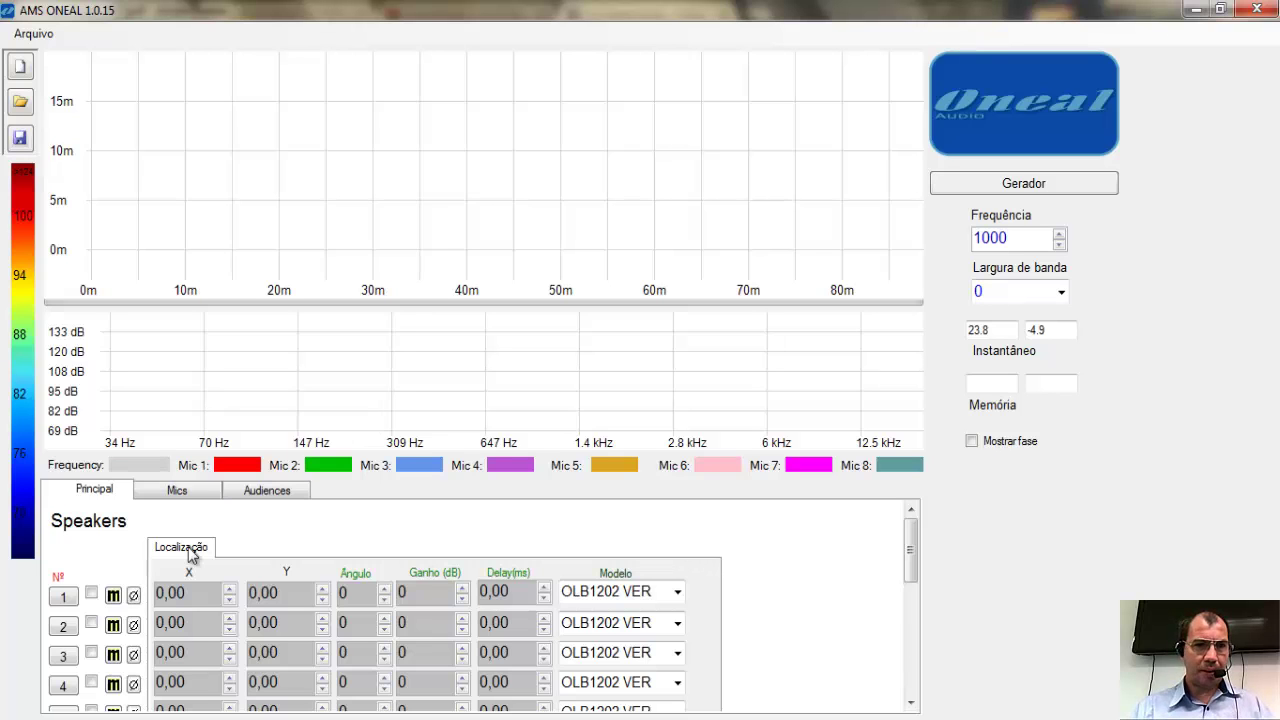
Switch to the browser and find the OLB line simulation software on page 2 of the Oneal website's software downloads.
key("alt+Tab")
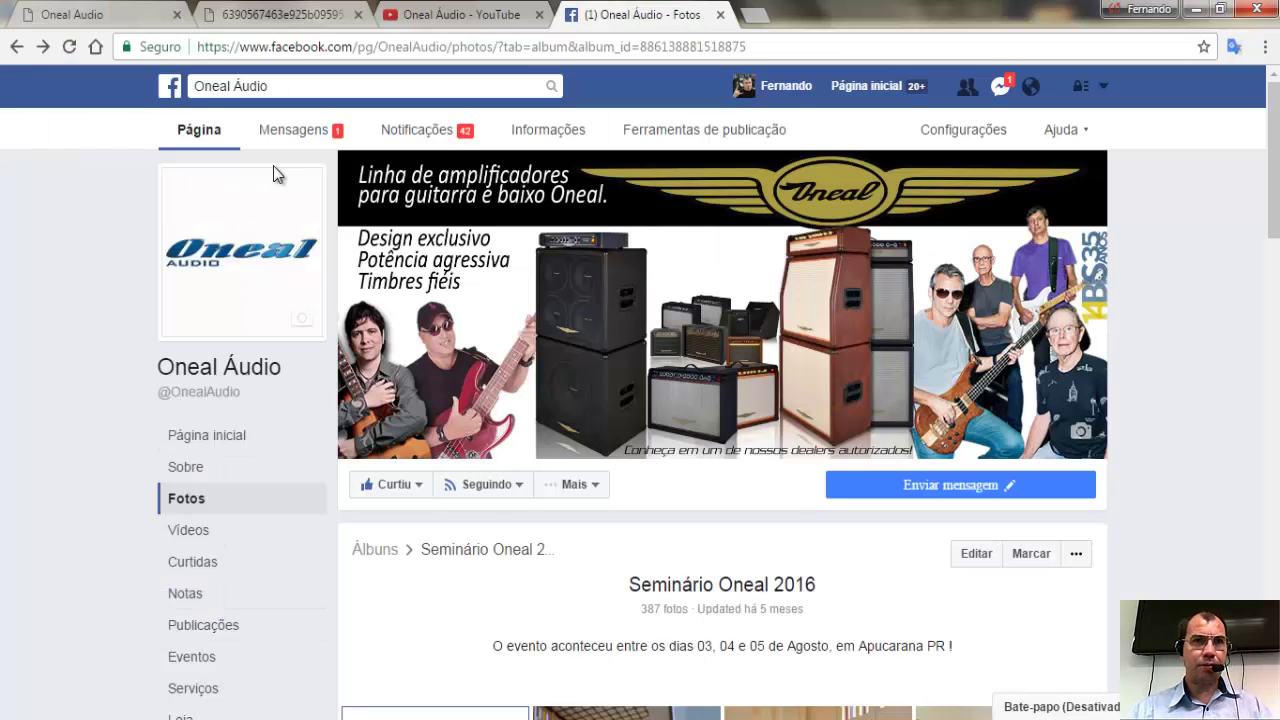
left_click(112, 15)
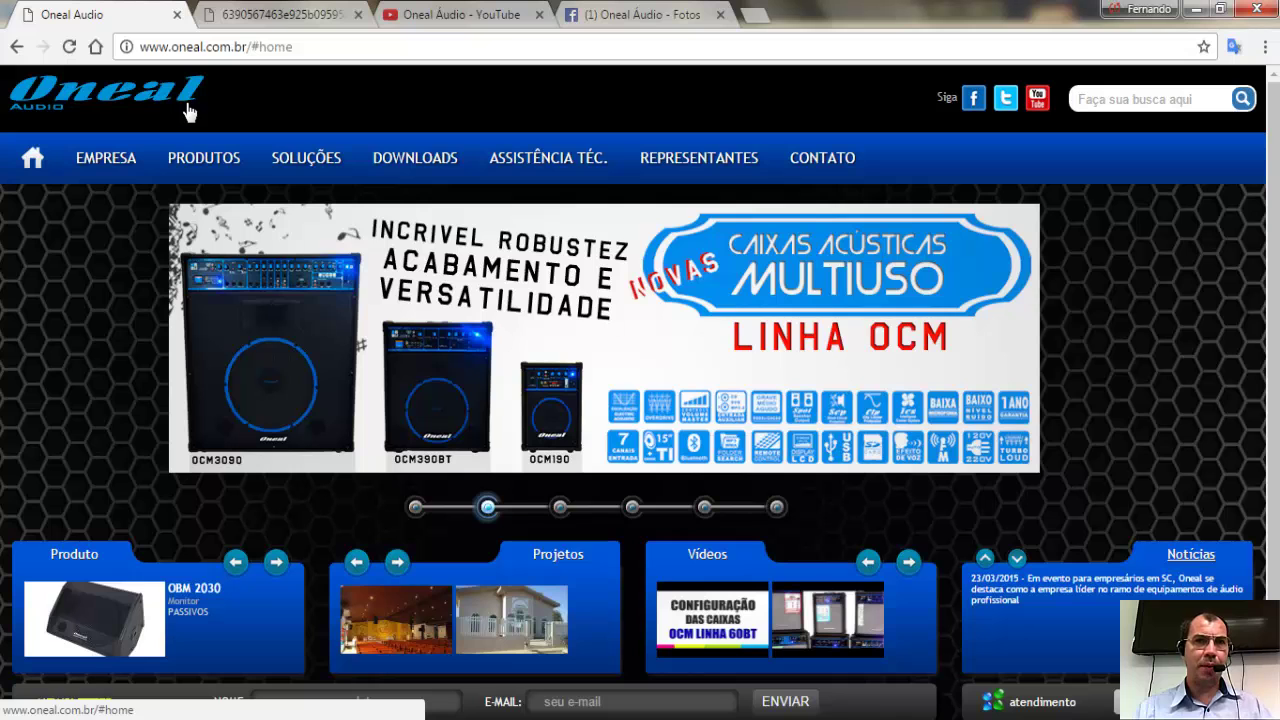
mouse_move(392, 162)
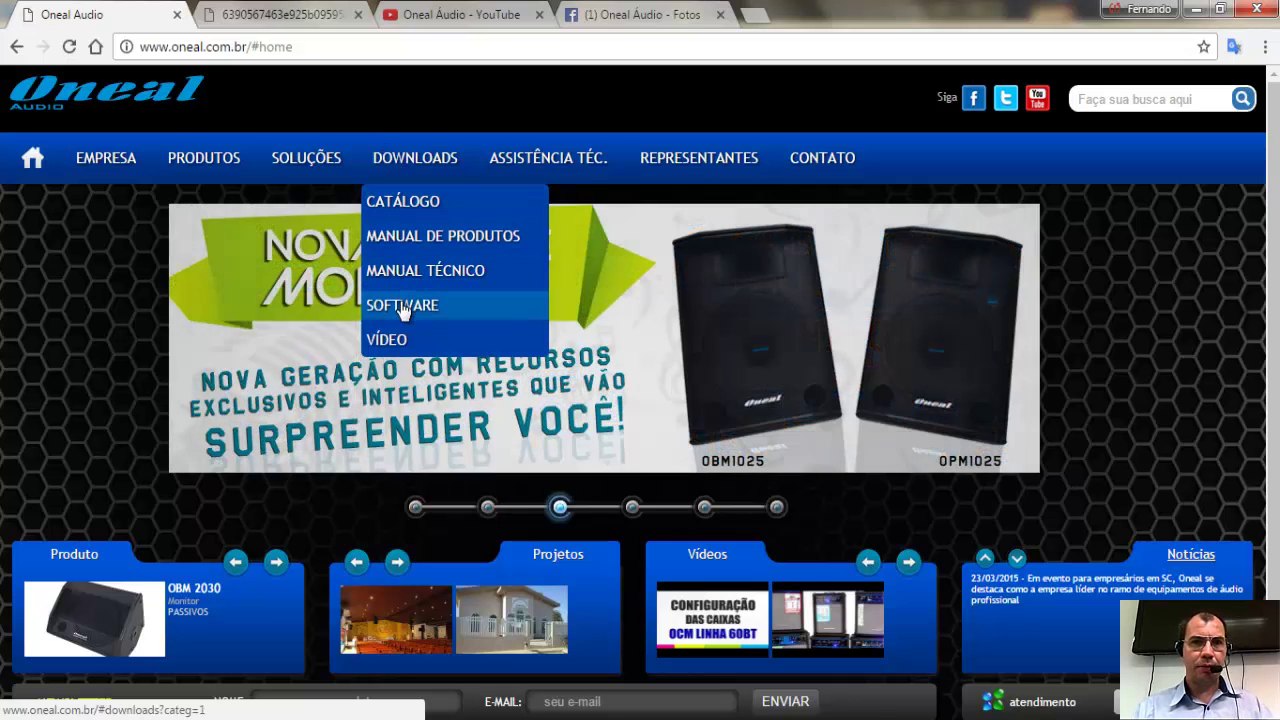
left_click(402, 305)
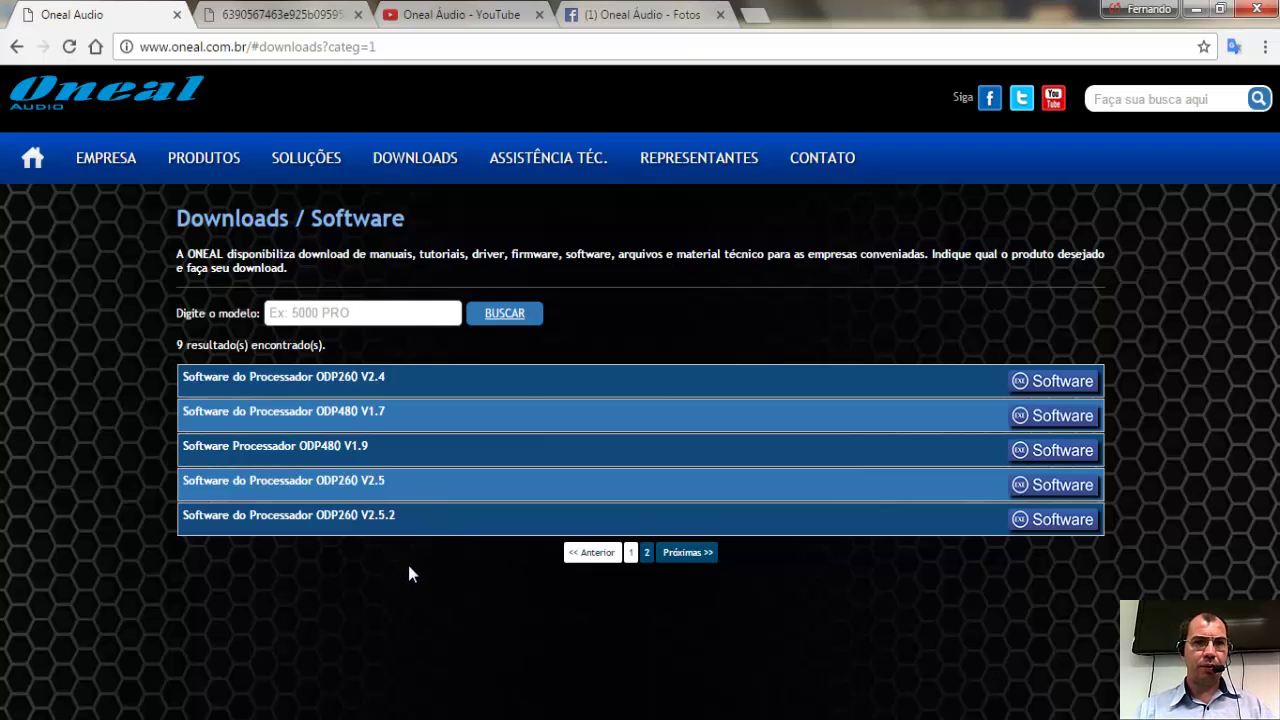
left_click(646, 555)
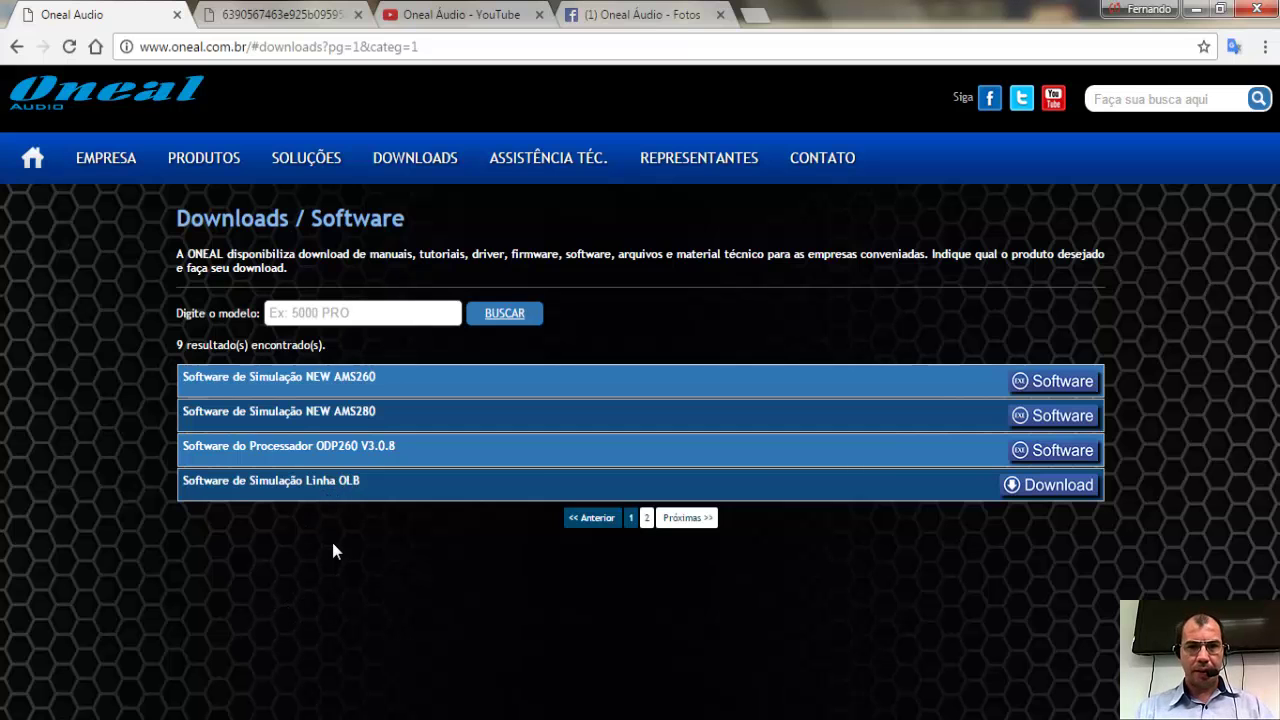
Browse the uploaded videos on the Oneal Áudio YouTube channel.
left_click(480, 15)
scroll(437, 450, "up", 5)
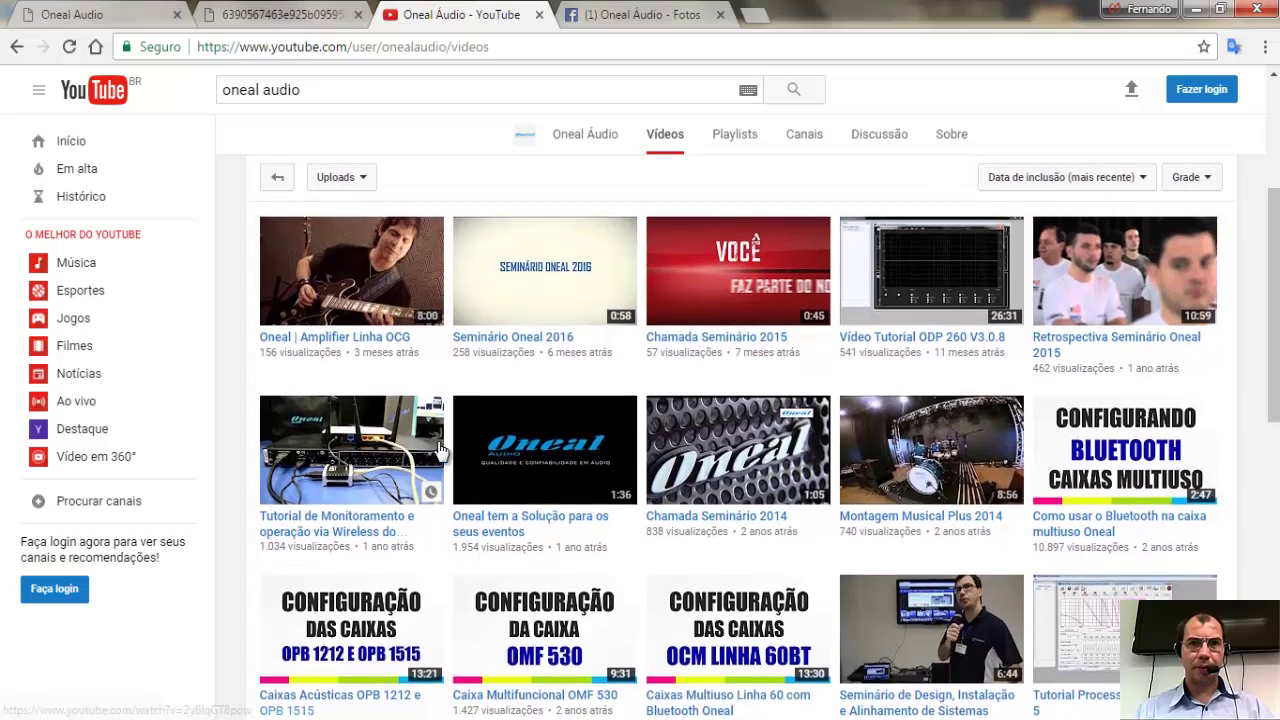
scroll(440, 470, "down", 3)
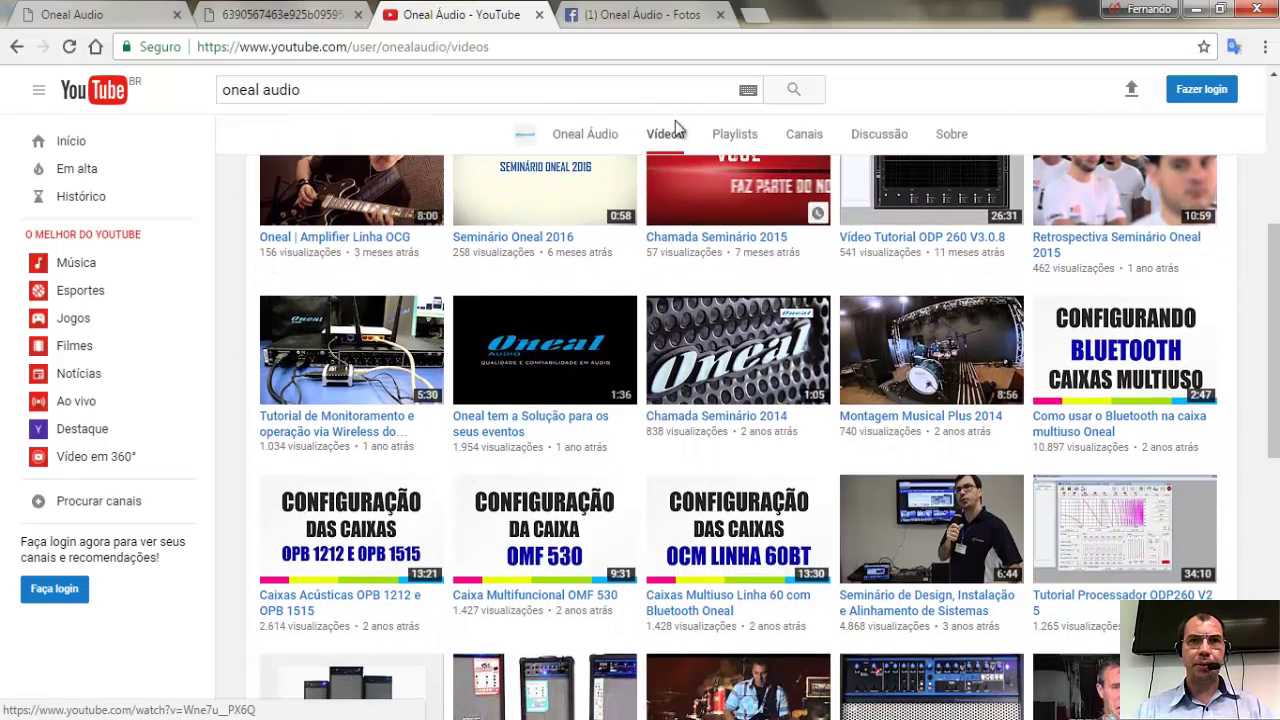
View the Olb602/Olb1202 instruction manual PDF and bring up the Catalogo Oneal 2017.pdf document.
left_click(275, 15)
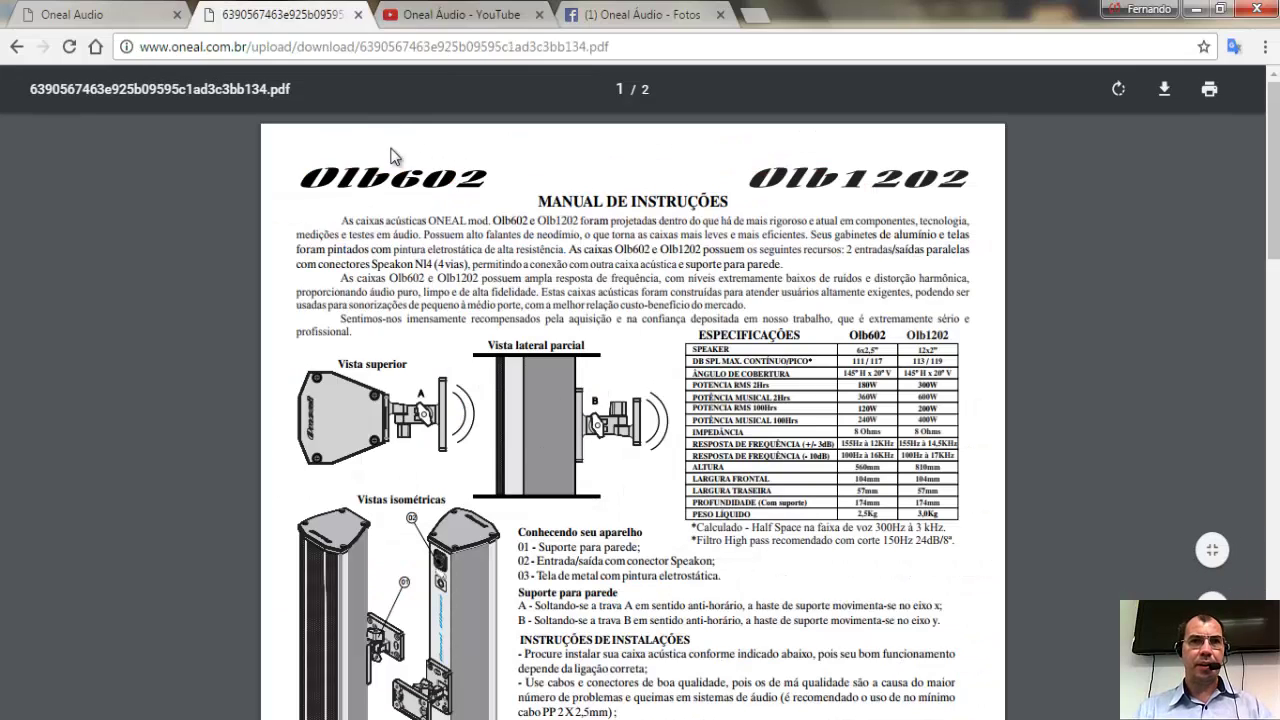
mouse_move(290, 716)
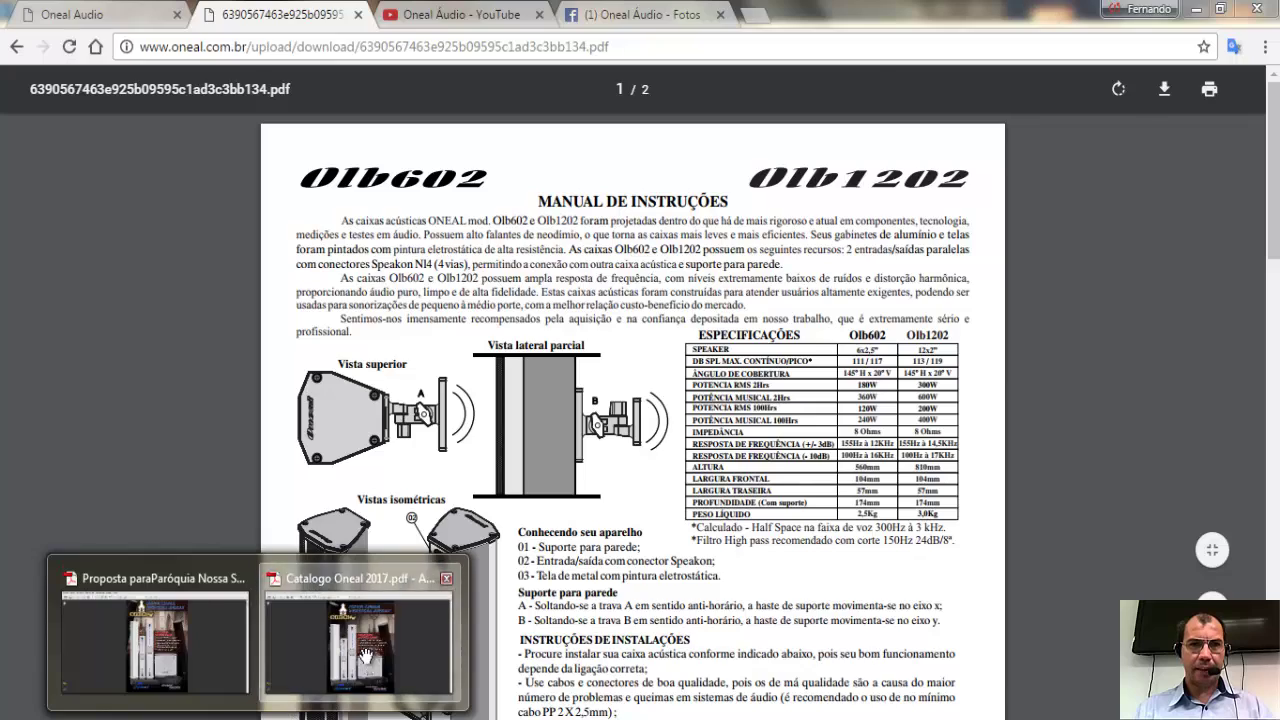
left_click(366, 655)
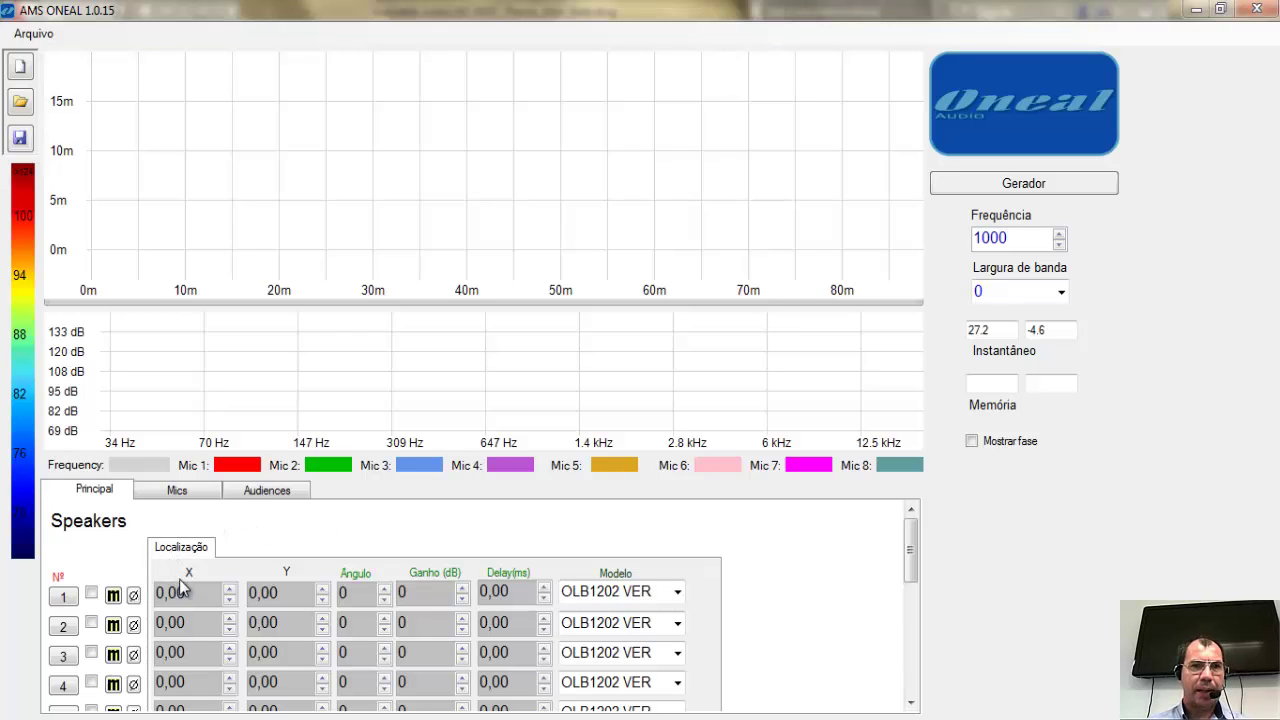
Enable speaker 1 in AMS ONEAL and generate its coverage map at 1000 Hz.
left_click(91, 595)
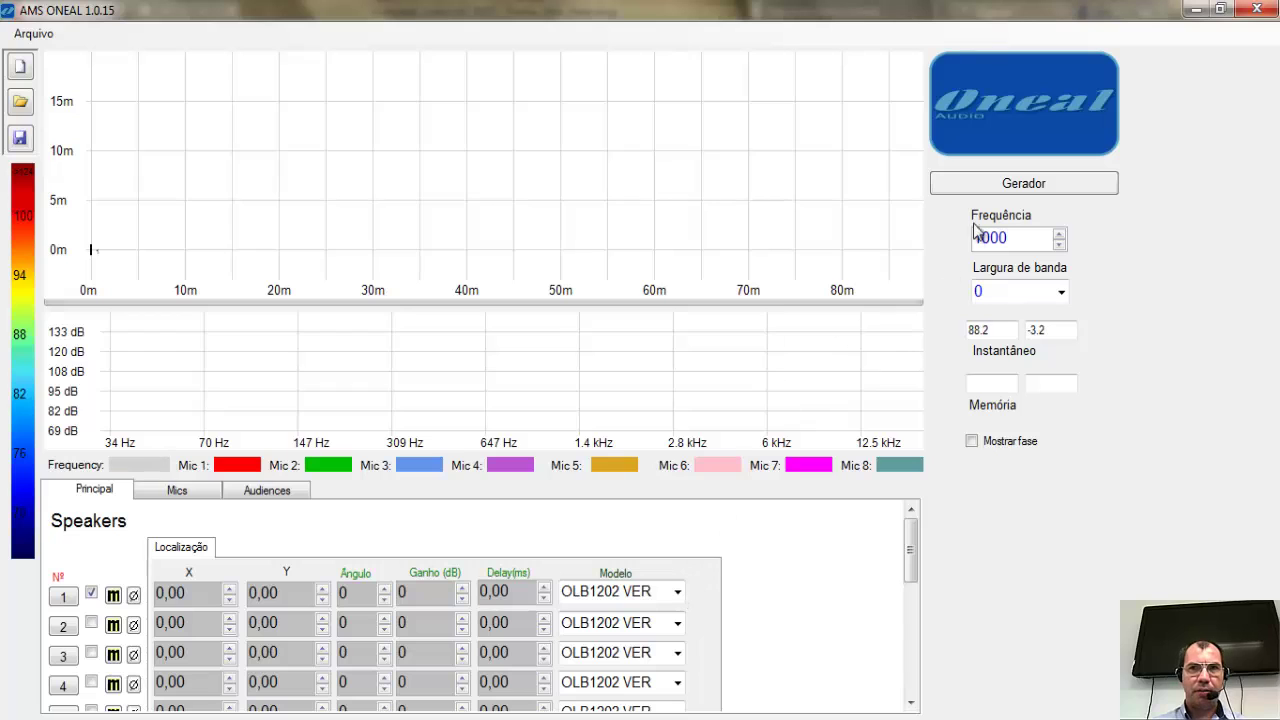
left_click(993, 196)
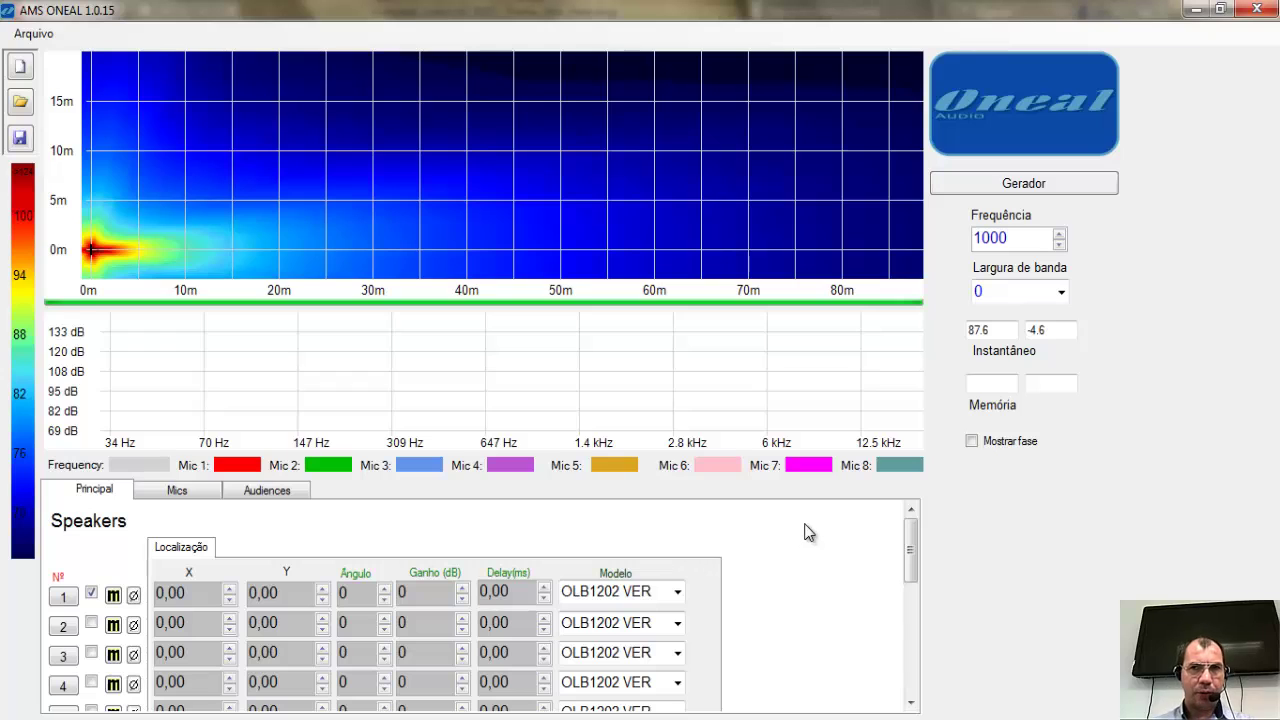
Change speaker 1's model to OLB1202 HOR and generate its coverage map.
left_click(677, 591)
left_click(664, 630)
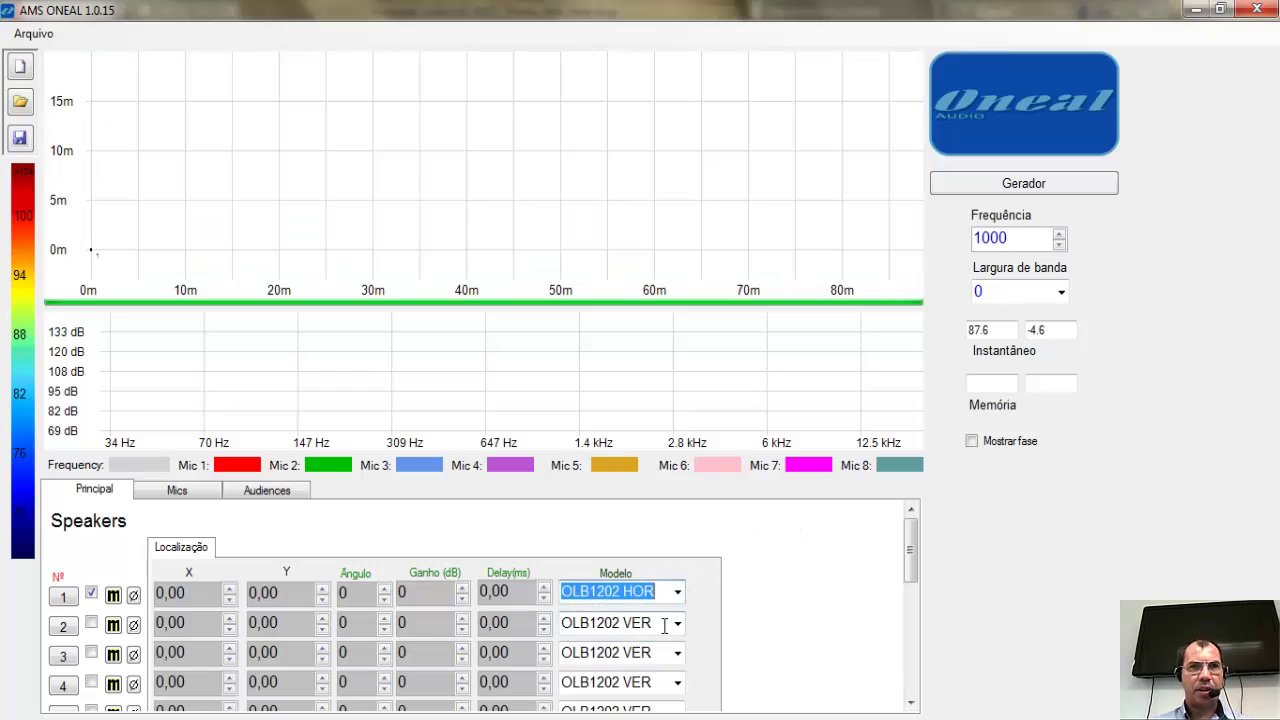
left_click(1008, 183)
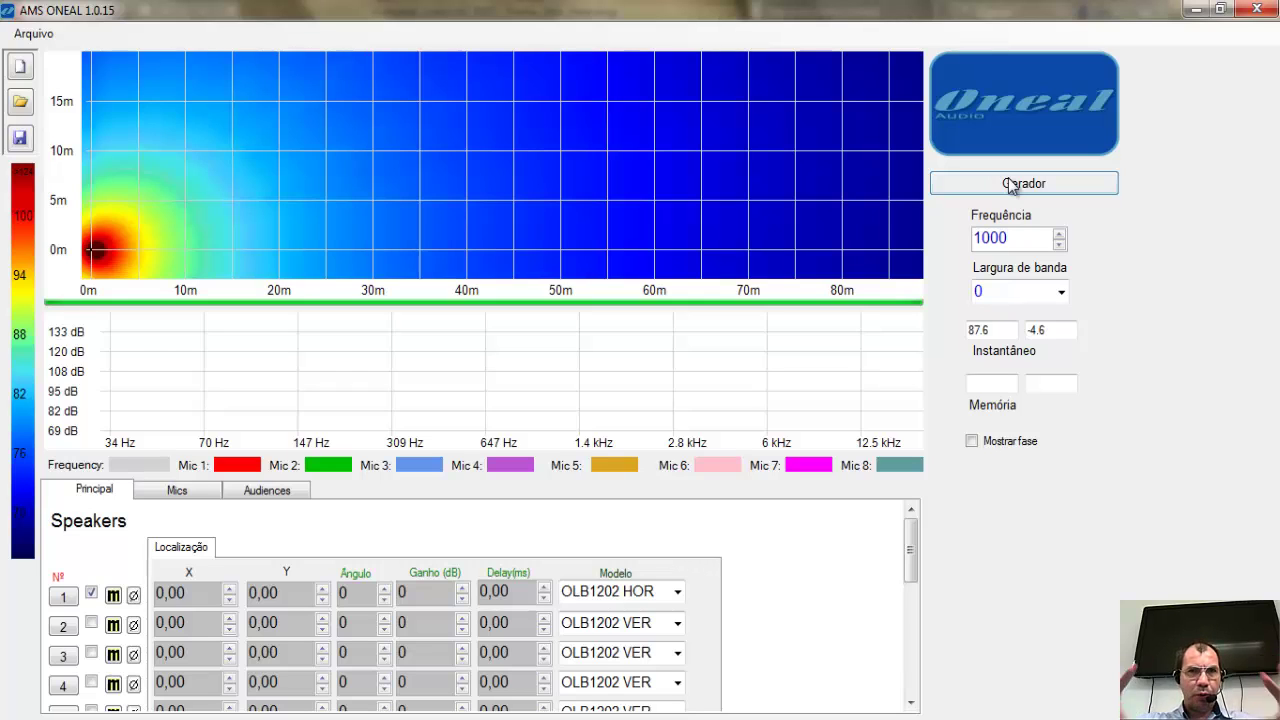
Set speaker 1's model to OLB602 VER, generate its coverage map, and switch the model to OLB602 HOR.
left_click(678, 592)
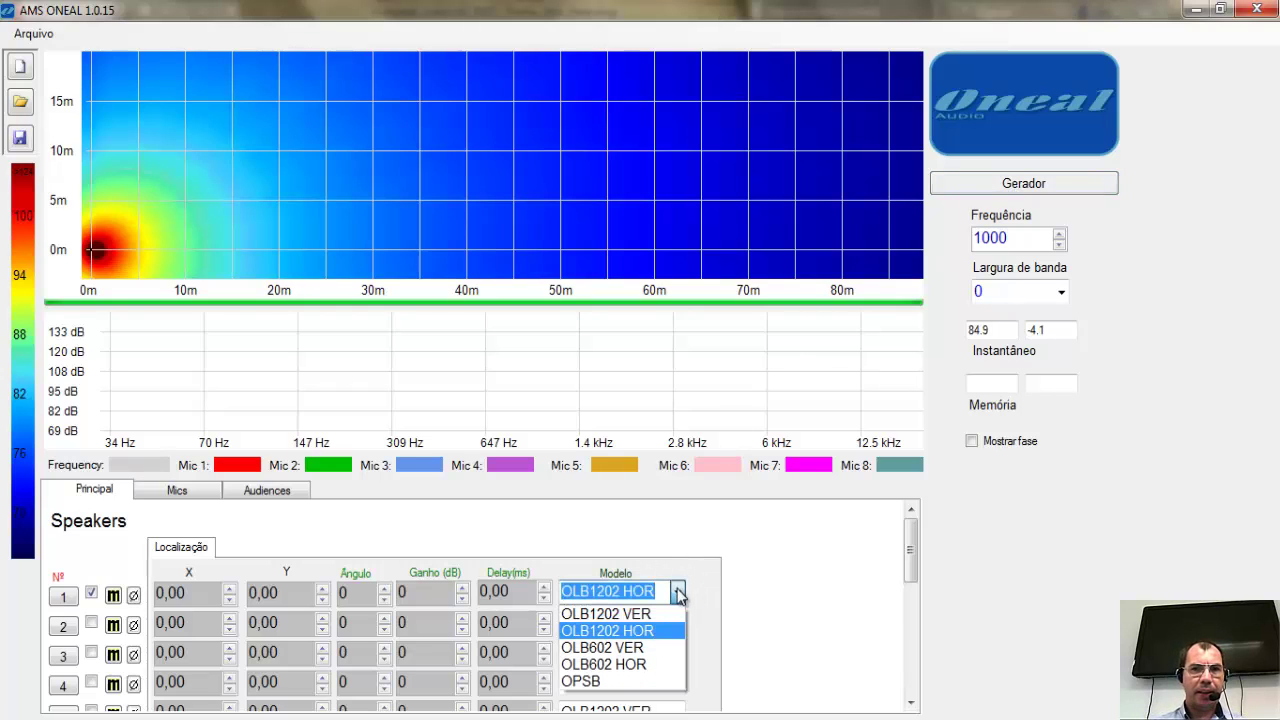
left_click(647, 648)
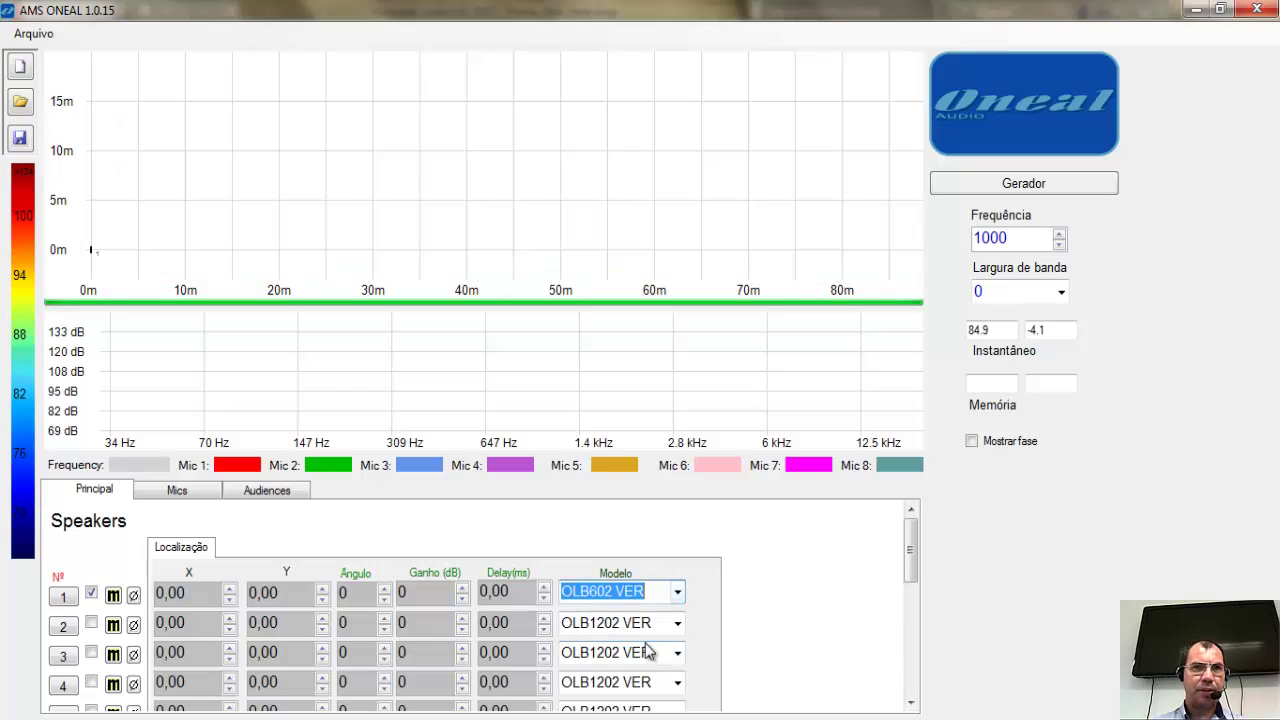
left_click(1002, 184)
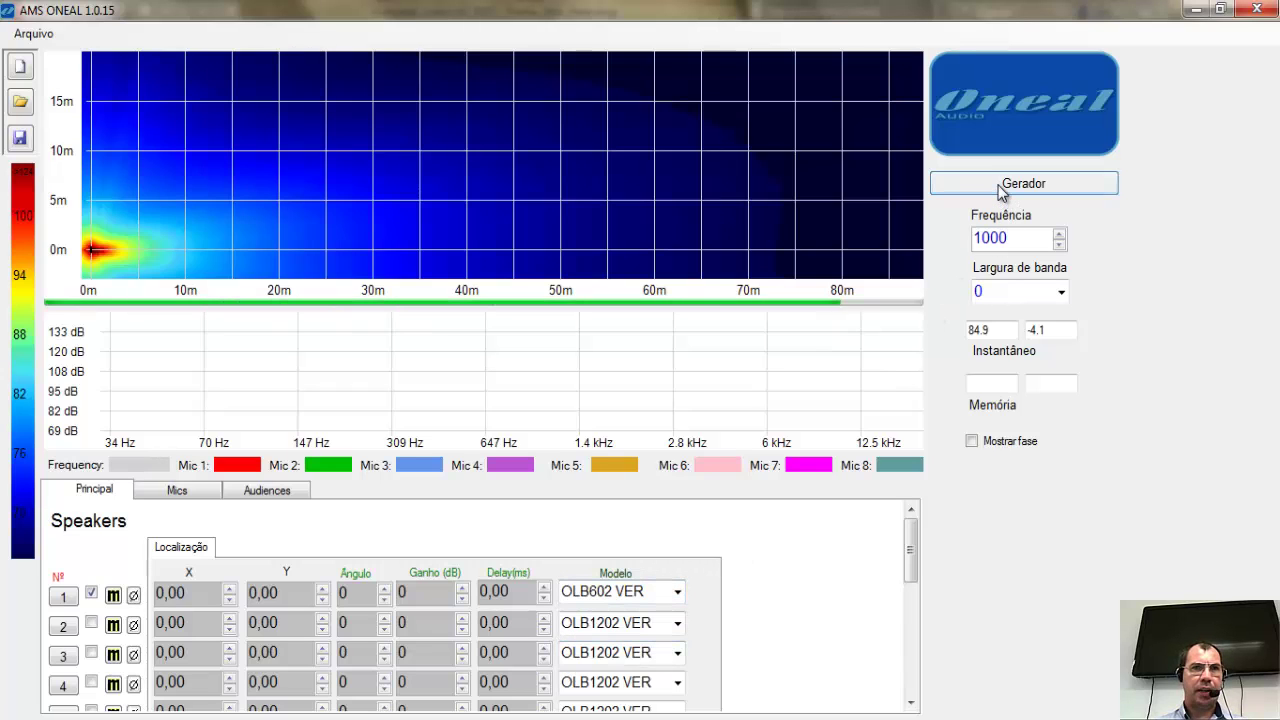
left_click(678, 593)
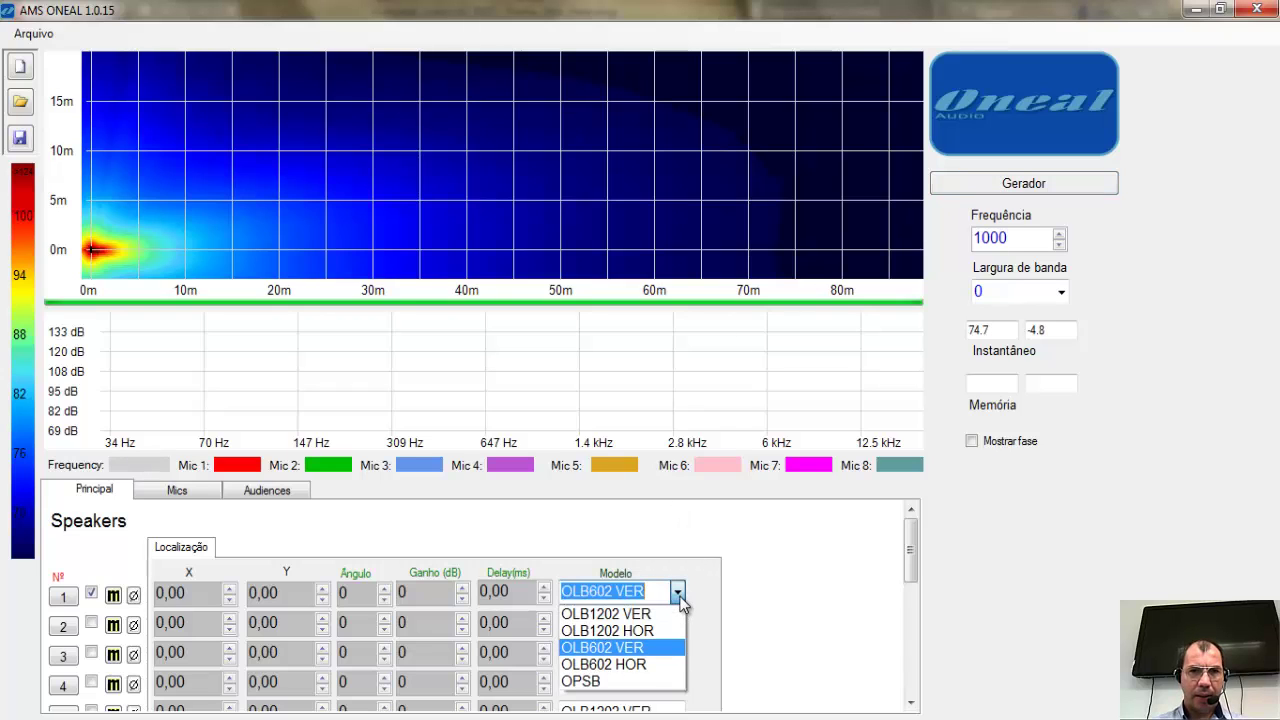
left_click(651, 665)
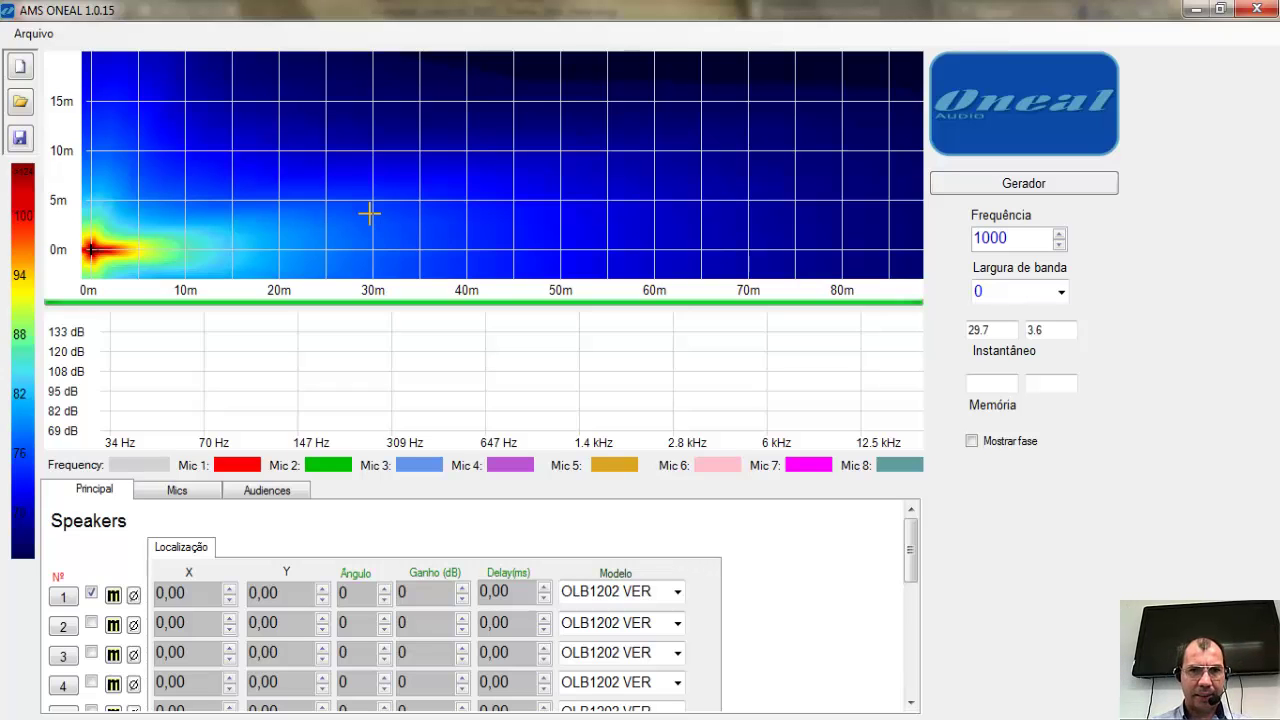
Map speaker 1's coverage as an OPSB at 50 Hz, and return its model to OLB1202 VER.
left_click(677, 592)
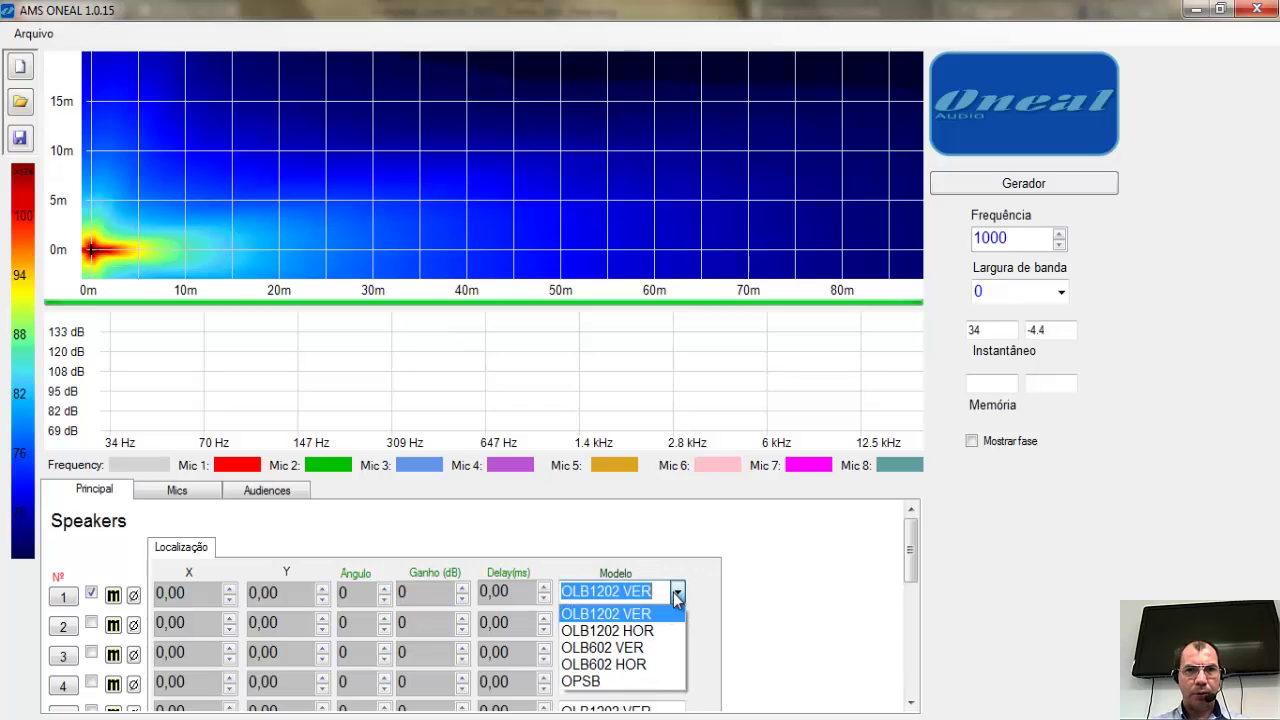
left_click(626, 683)
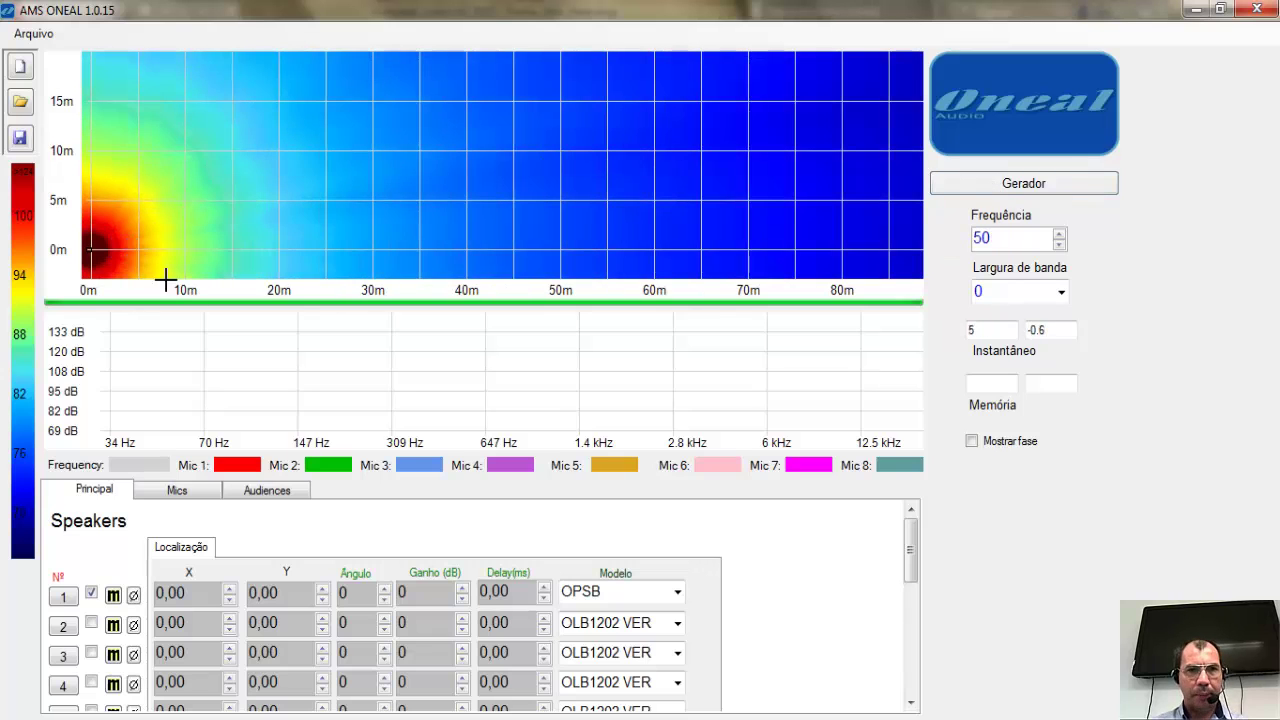
left_click(680, 593)
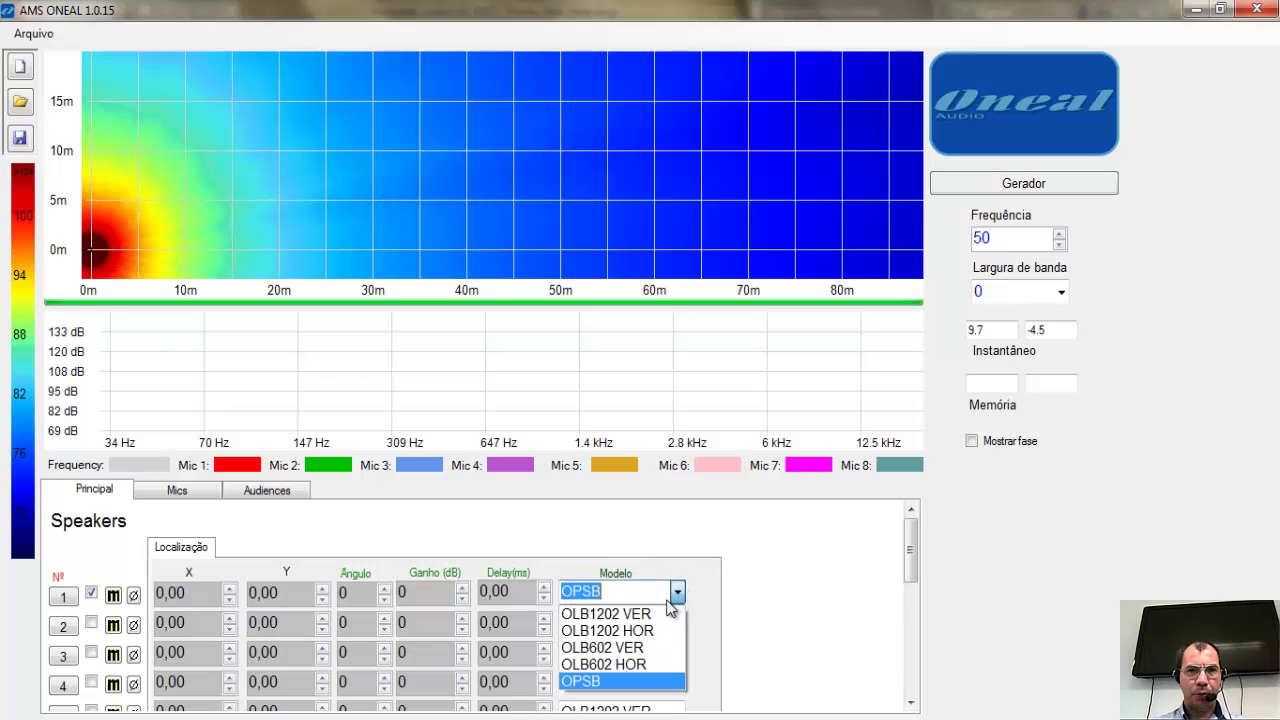
left_click(667, 609)
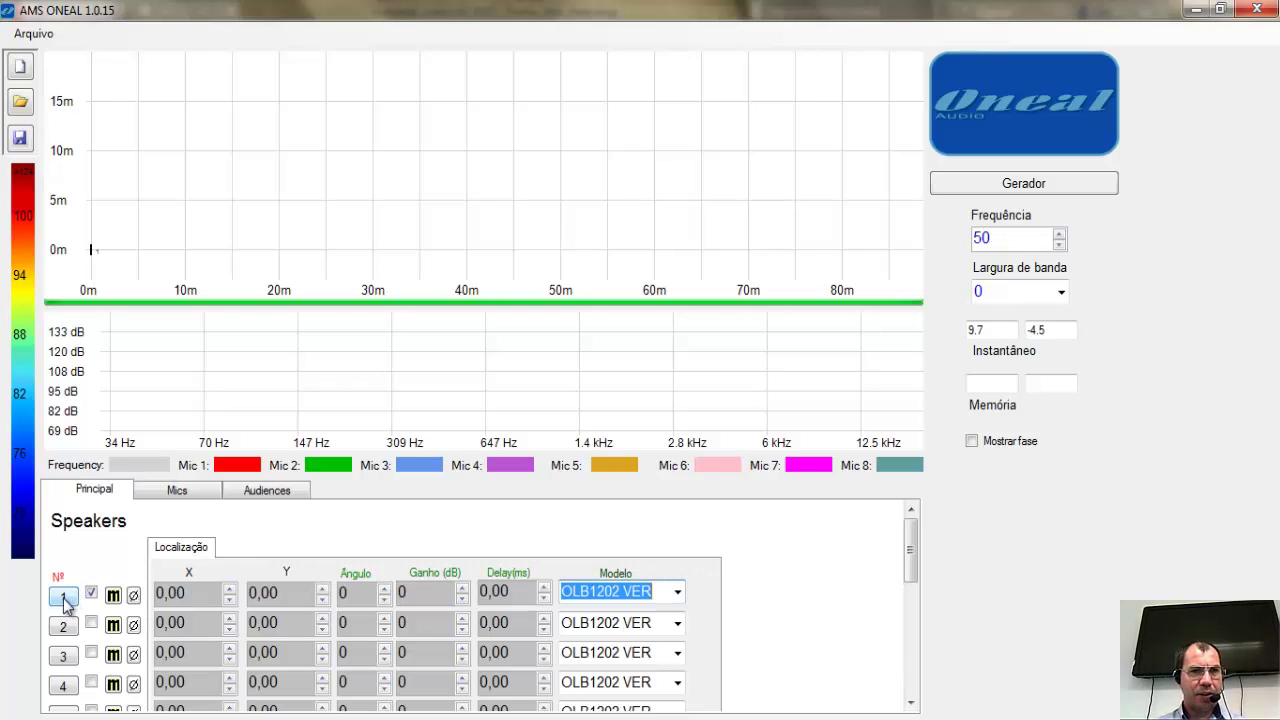
Toggle speaker 1's phase inversion on and off, and do the same with its mute.
left_click(133, 597)
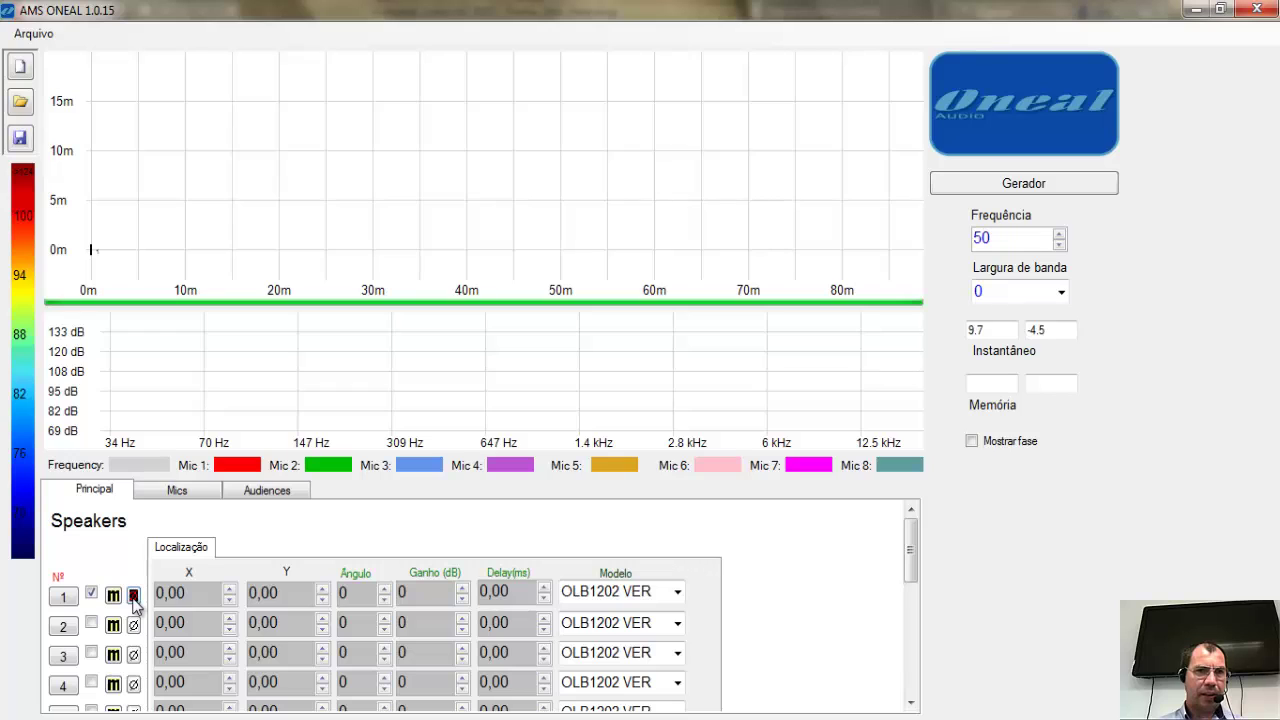
left_click(133, 598)
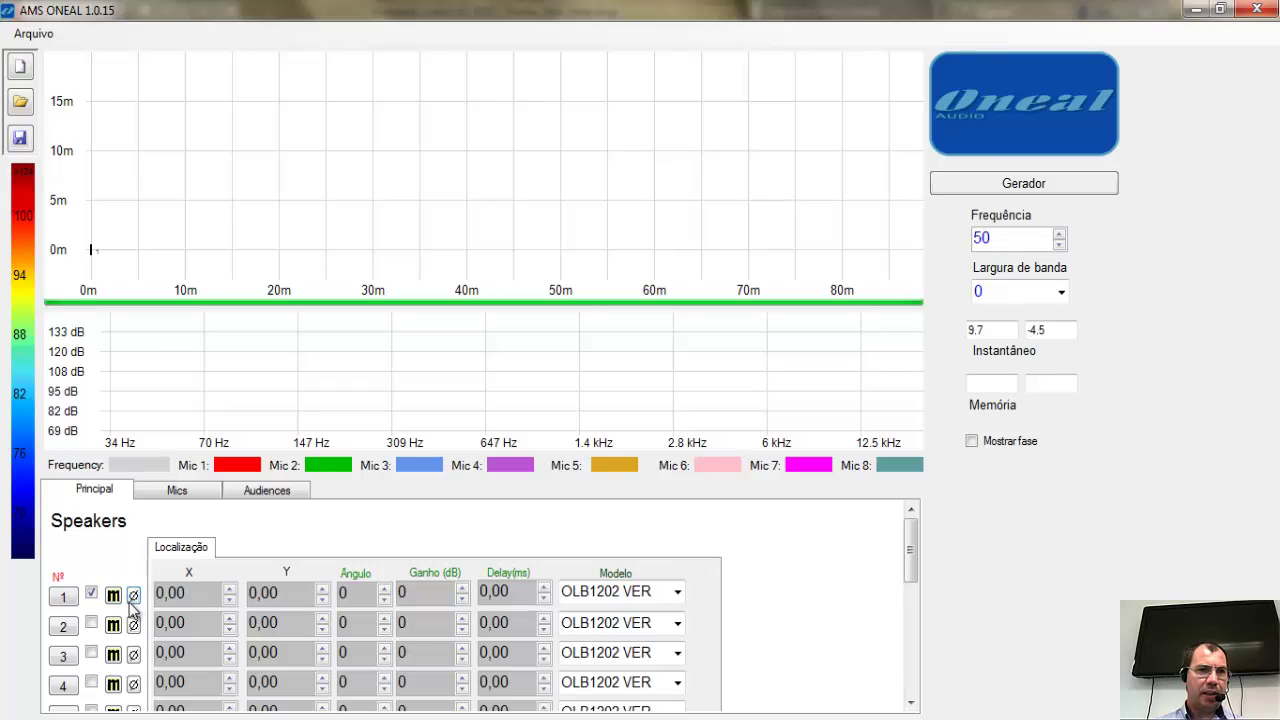
left_click(114, 597)
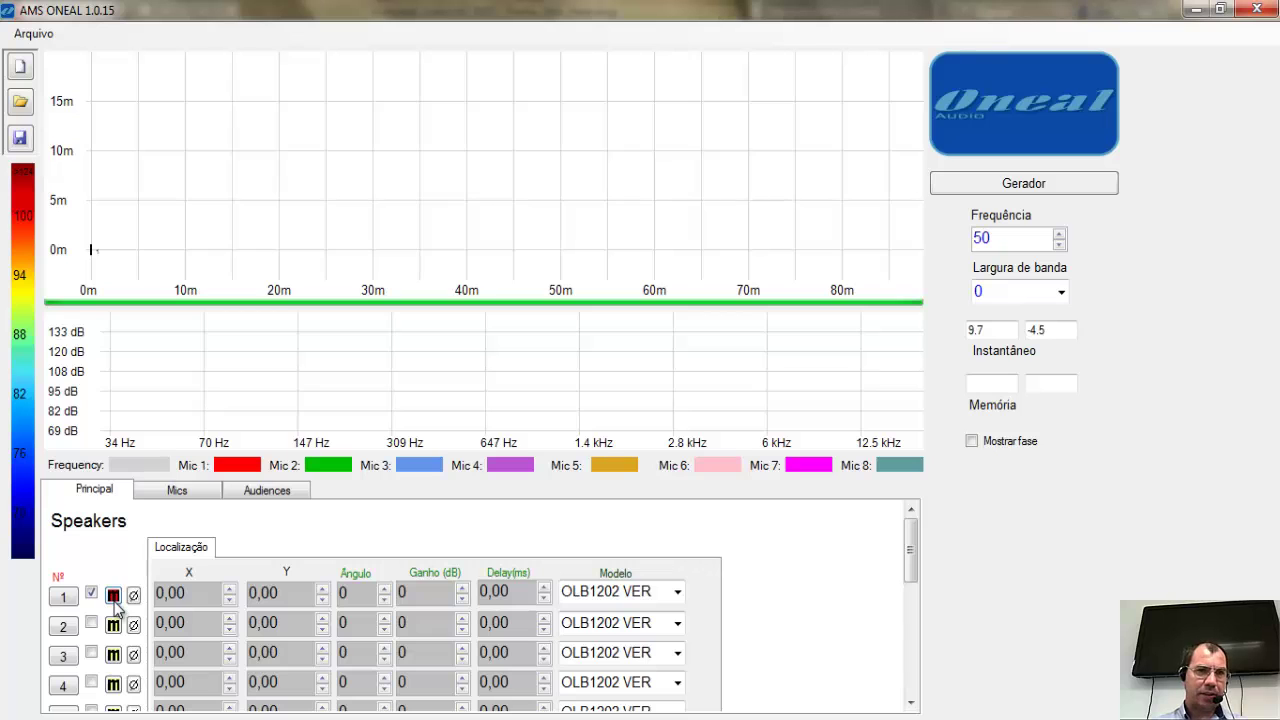
left_click(114, 597)
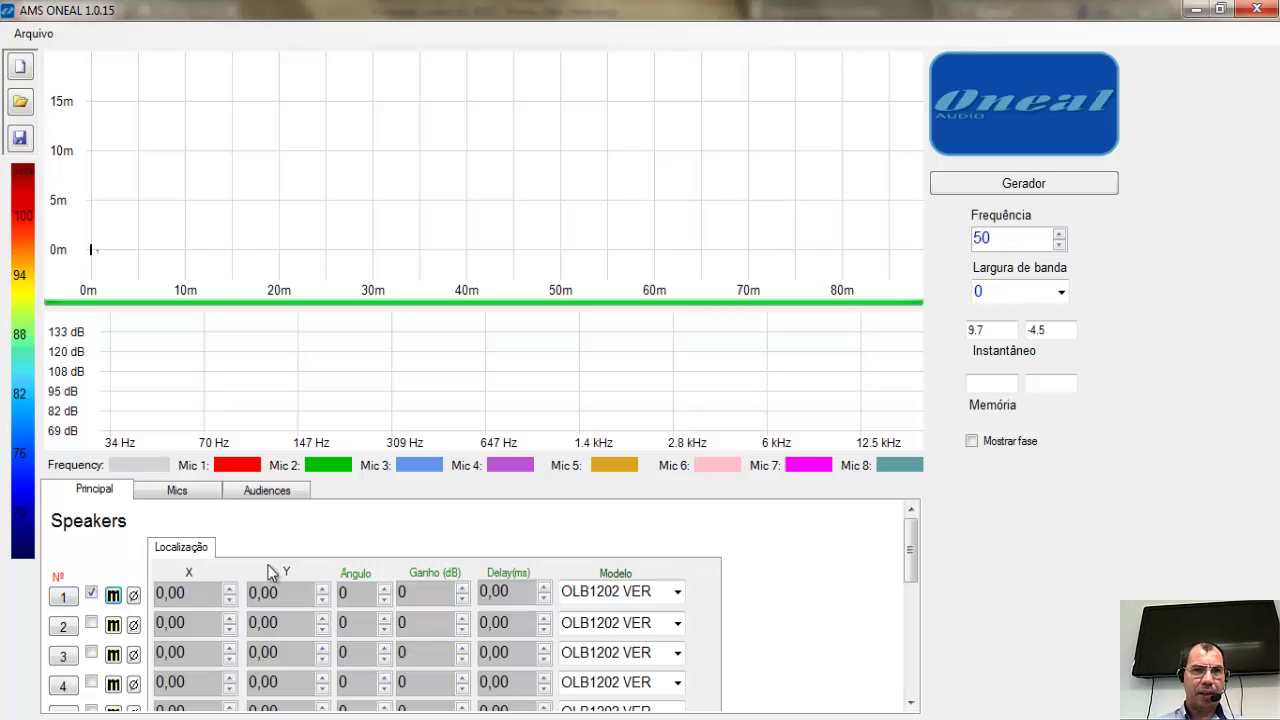
Replace speaker 1's model text with the label PA LEFT.
left_click_drag(909, 552, 909, 683)
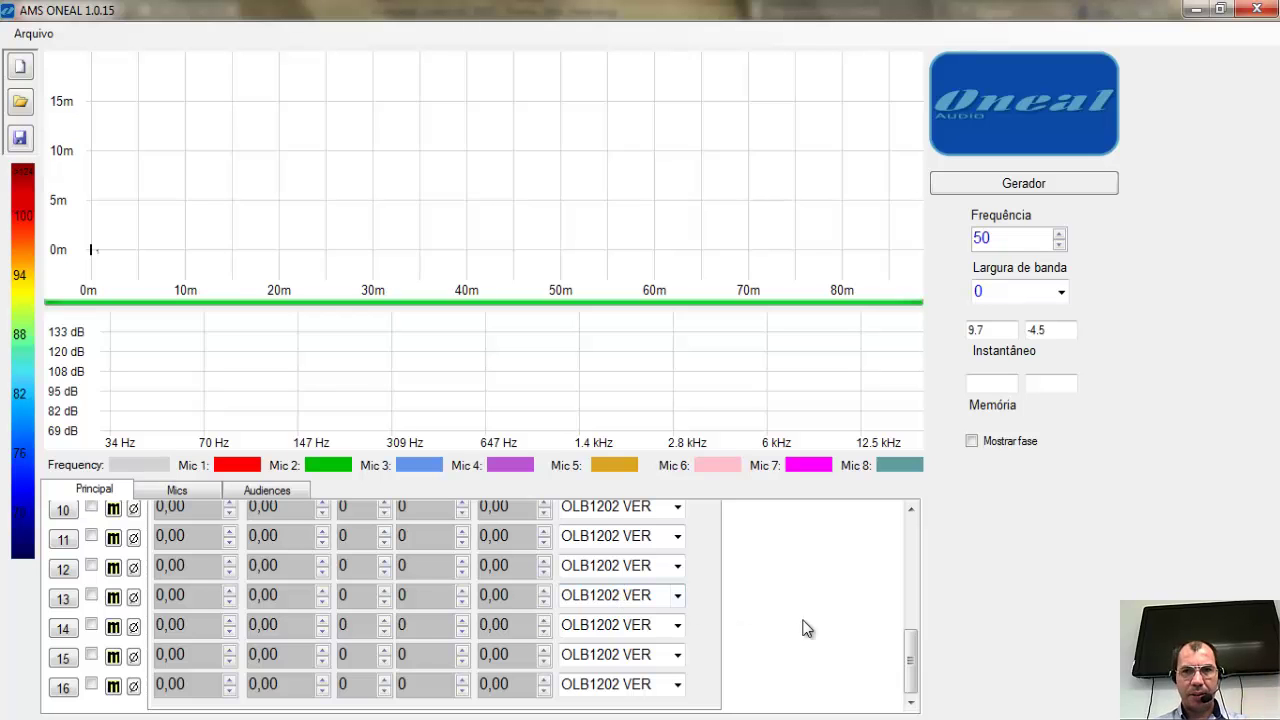
left_click_drag(912, 665, 908, 537)
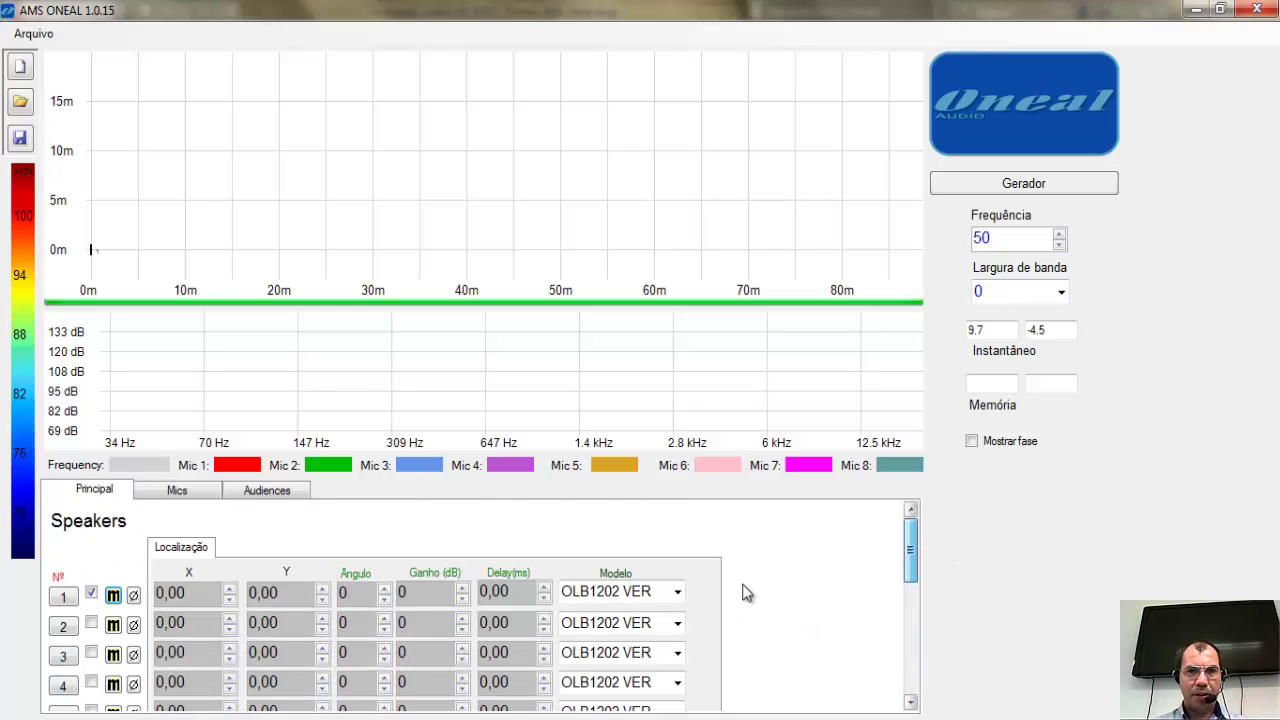
left_click(562, 592)
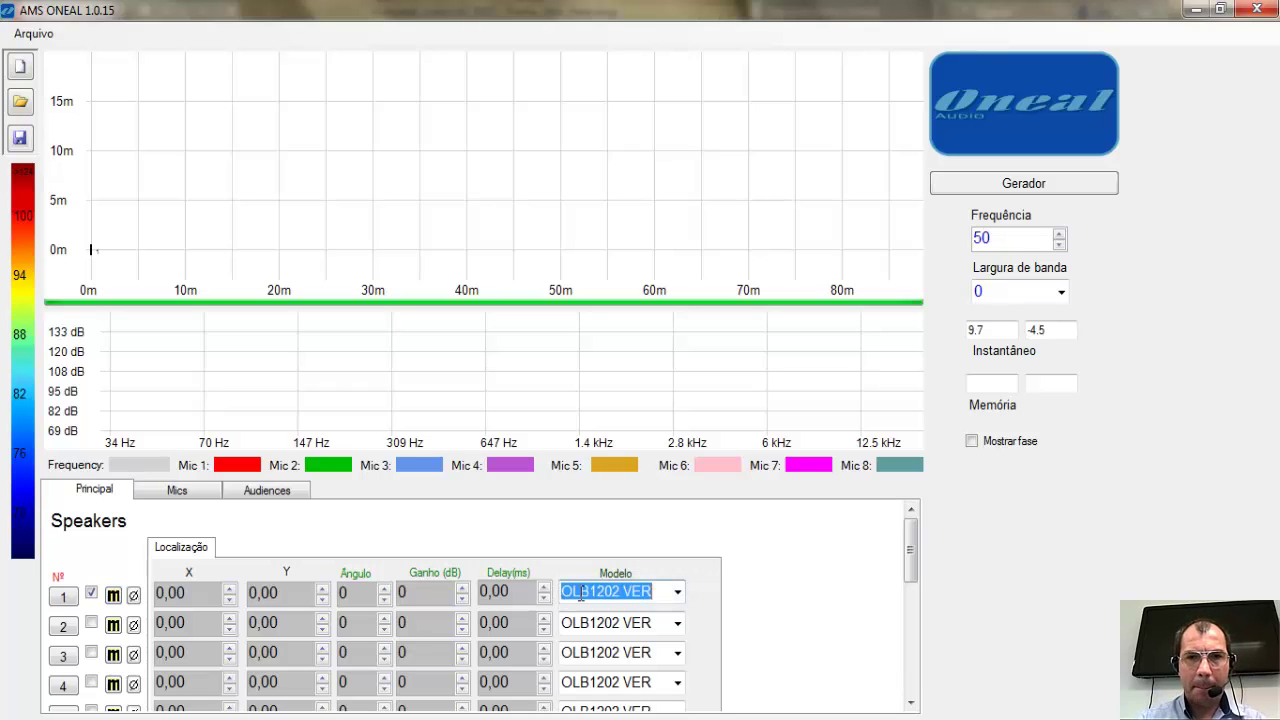
type("PA")
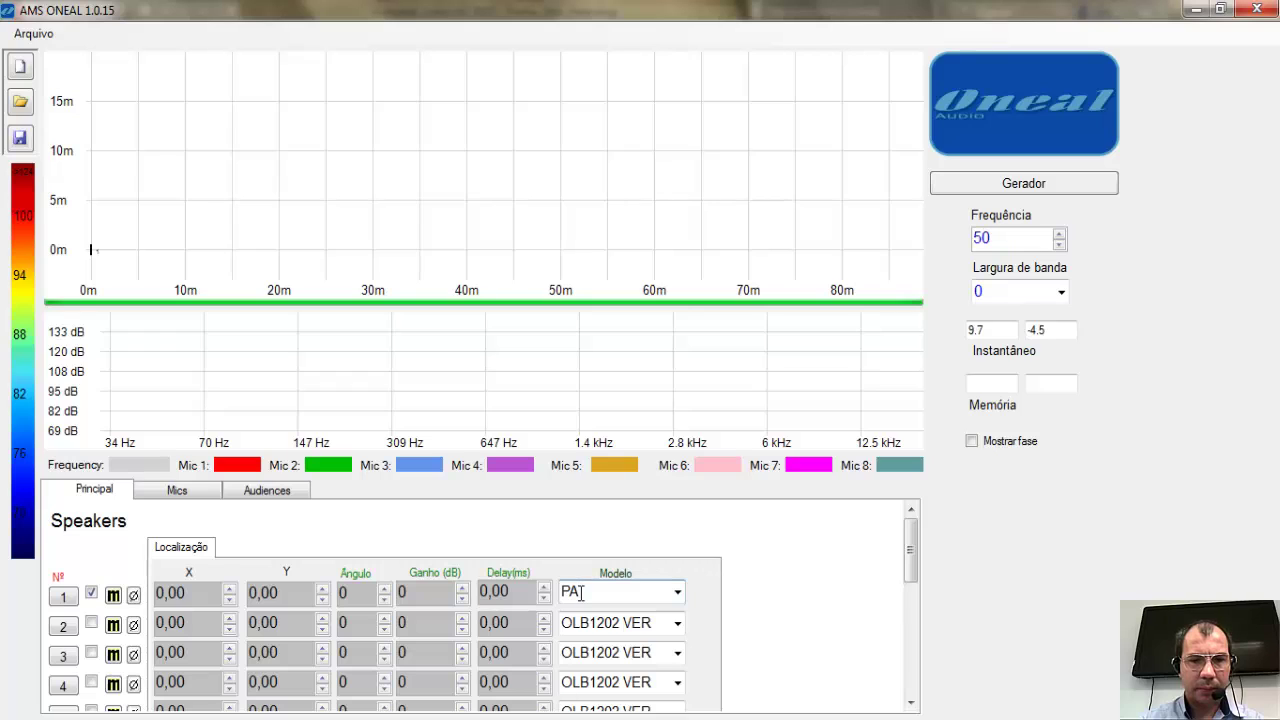
type(" LEFT")
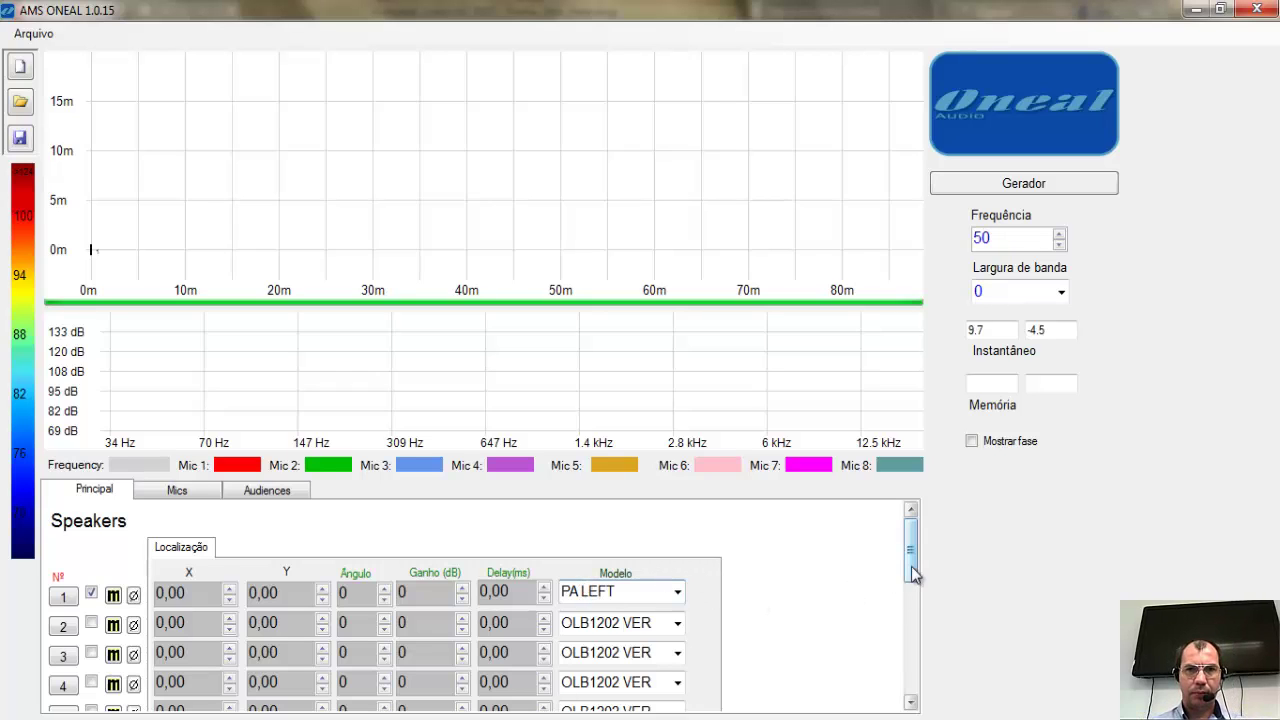
Replace speaker 2's model text with the label PA DIR.
left_click(632, 623)
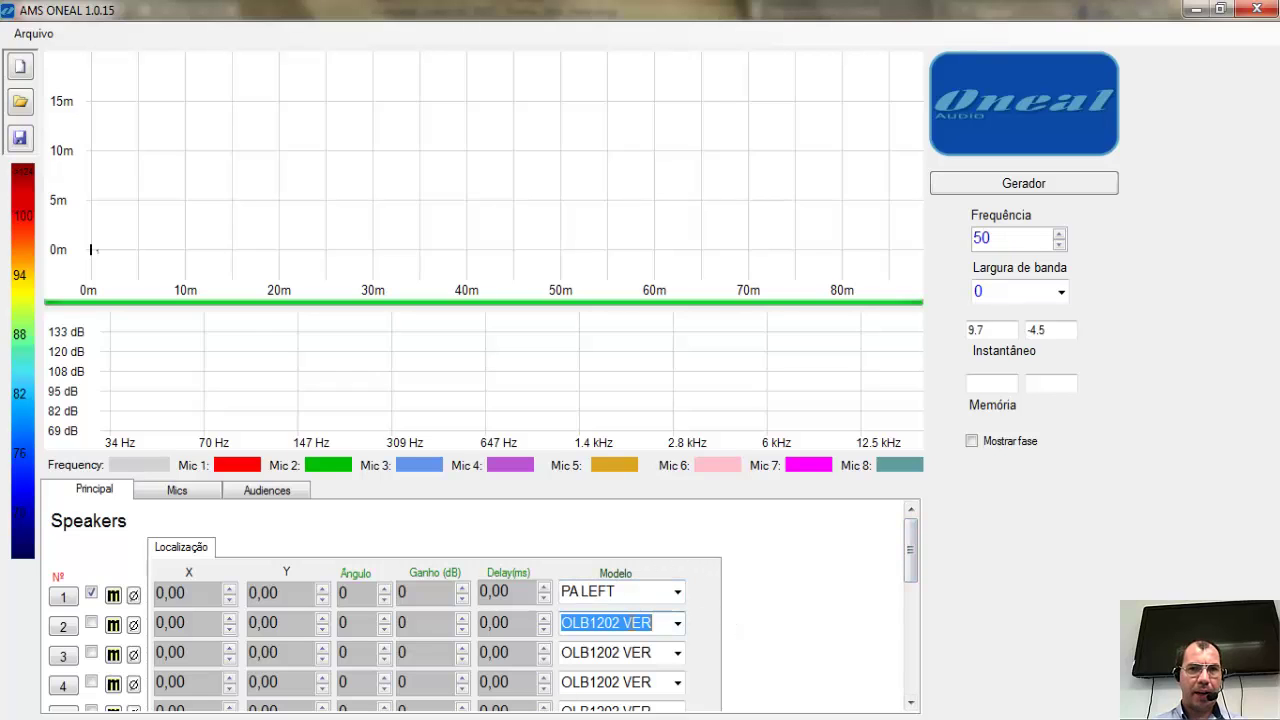
key("BackSpace")
type("PA")
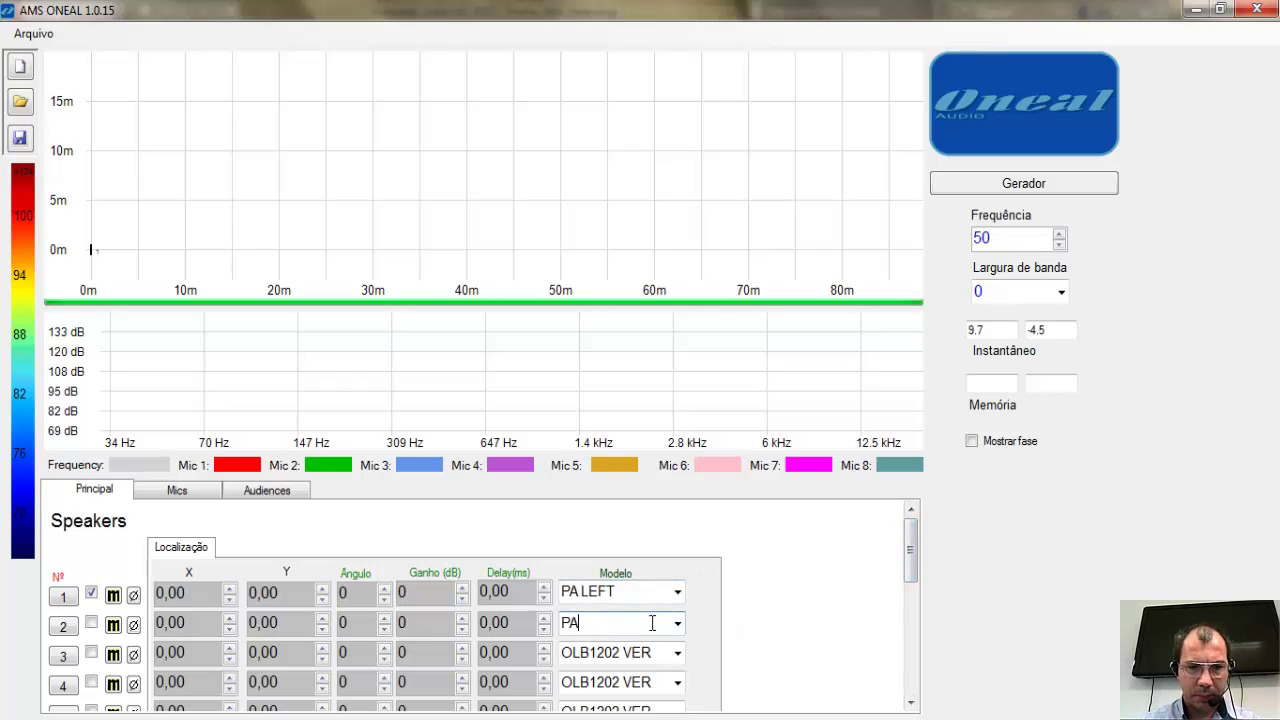
type(" DIR")
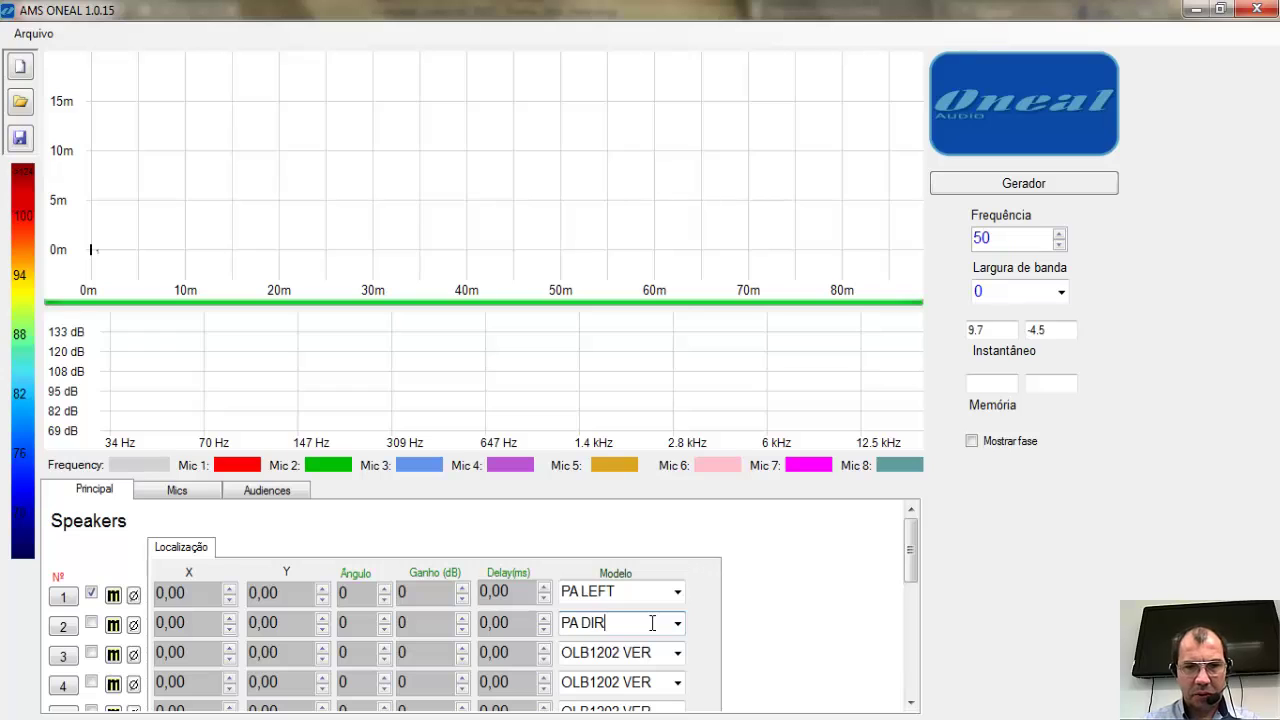
Complete speaker 2's label as PA DIREITO and replace speaker 3's model text with the label PA ESQUERDO.
type("EITO")
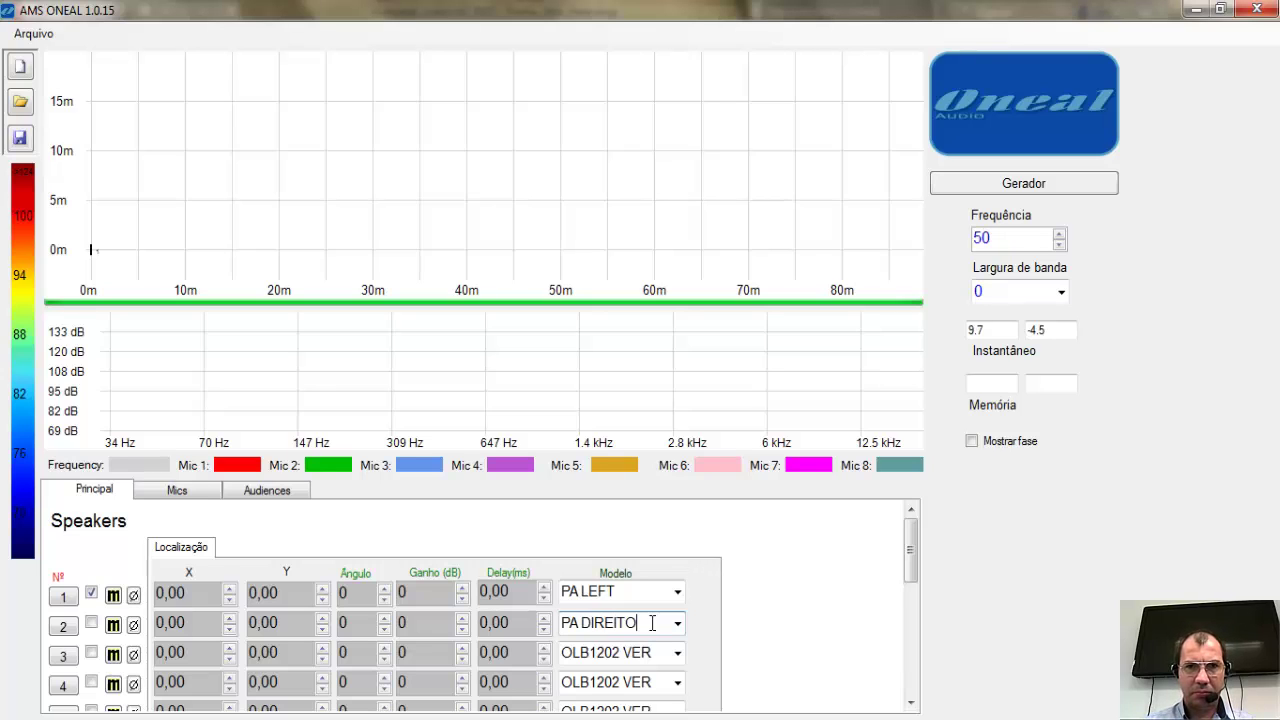
left_click(658, 652)
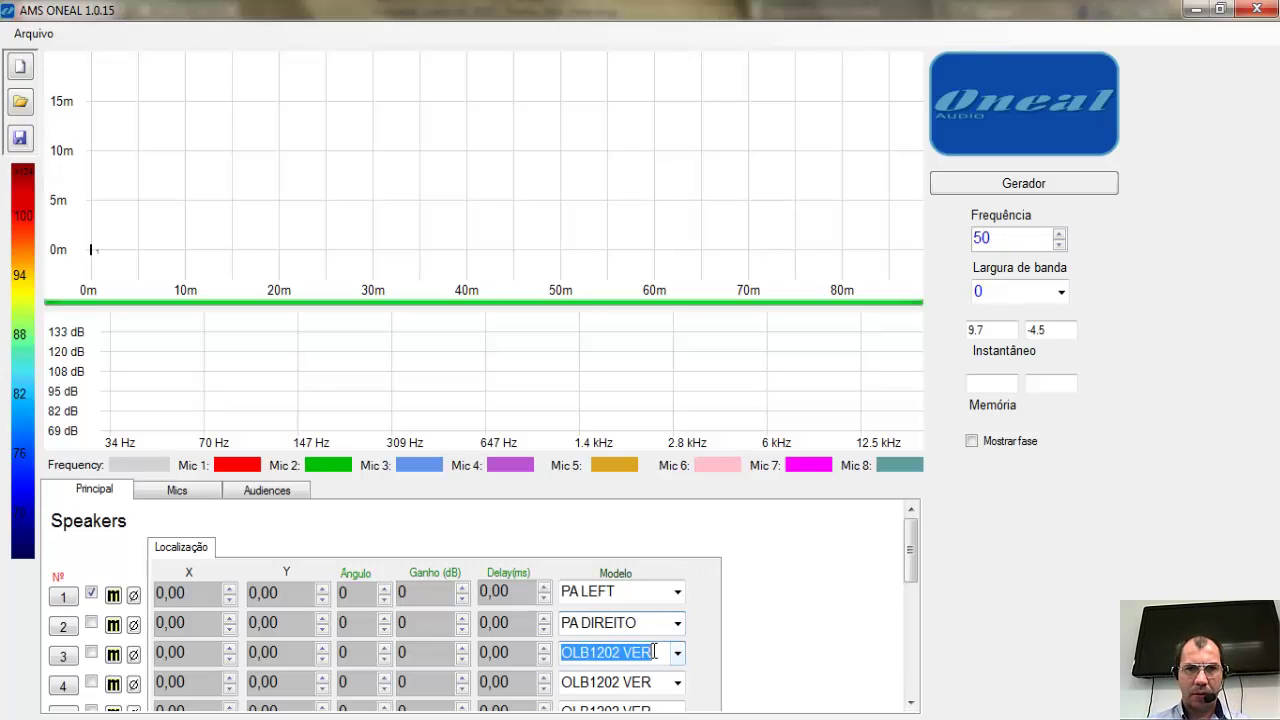
type("PA E")
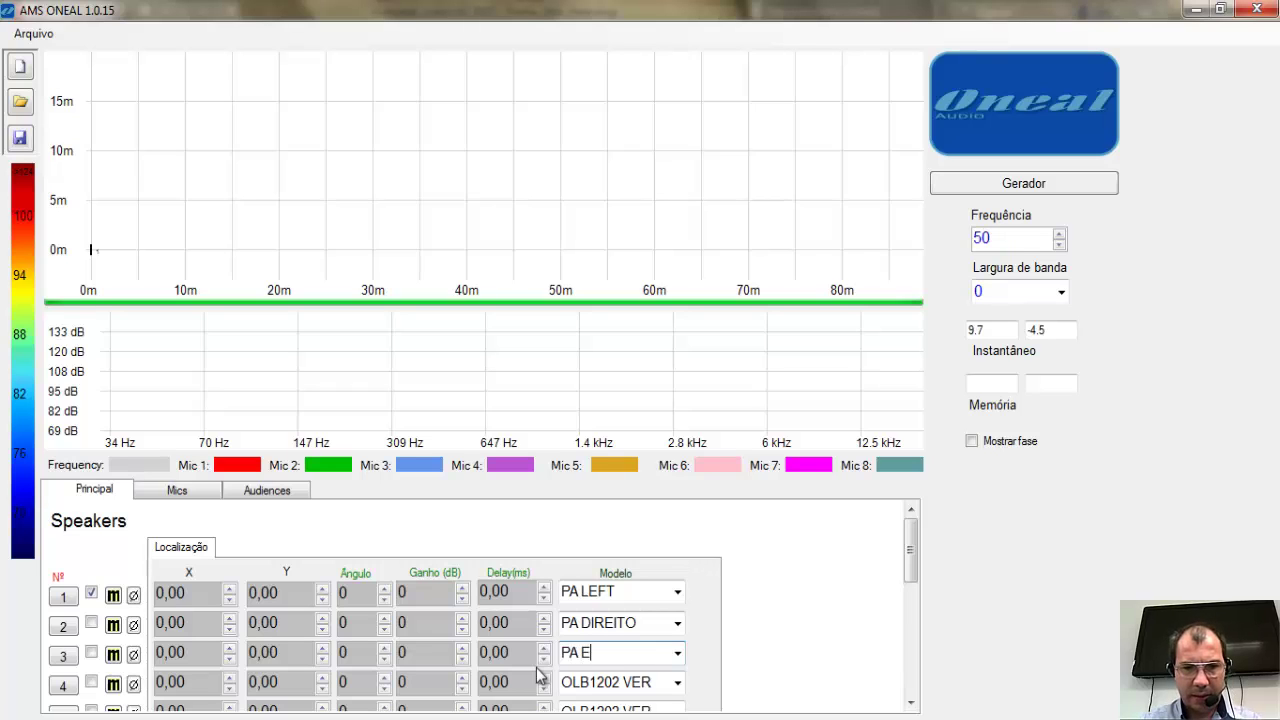
type("SQUERDO")
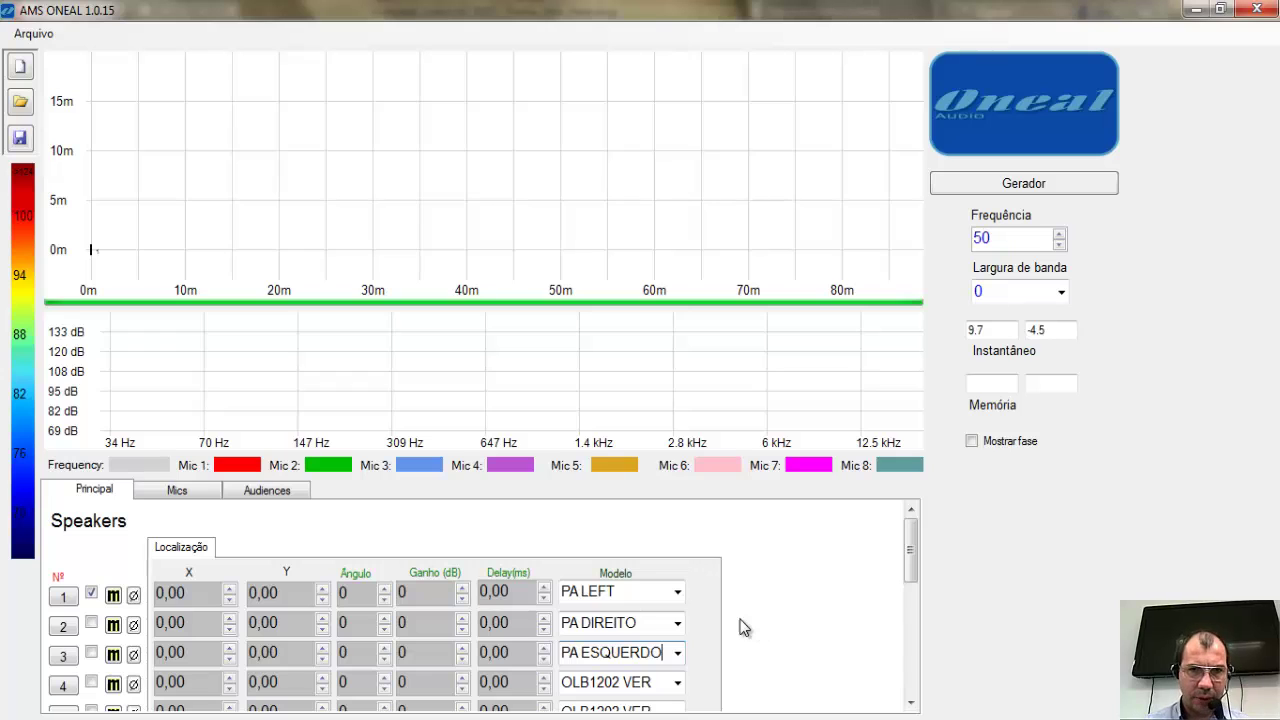
Return the models of speakers 1, 2 and 3 to OLB1202 VER.
left_click(677, 592)
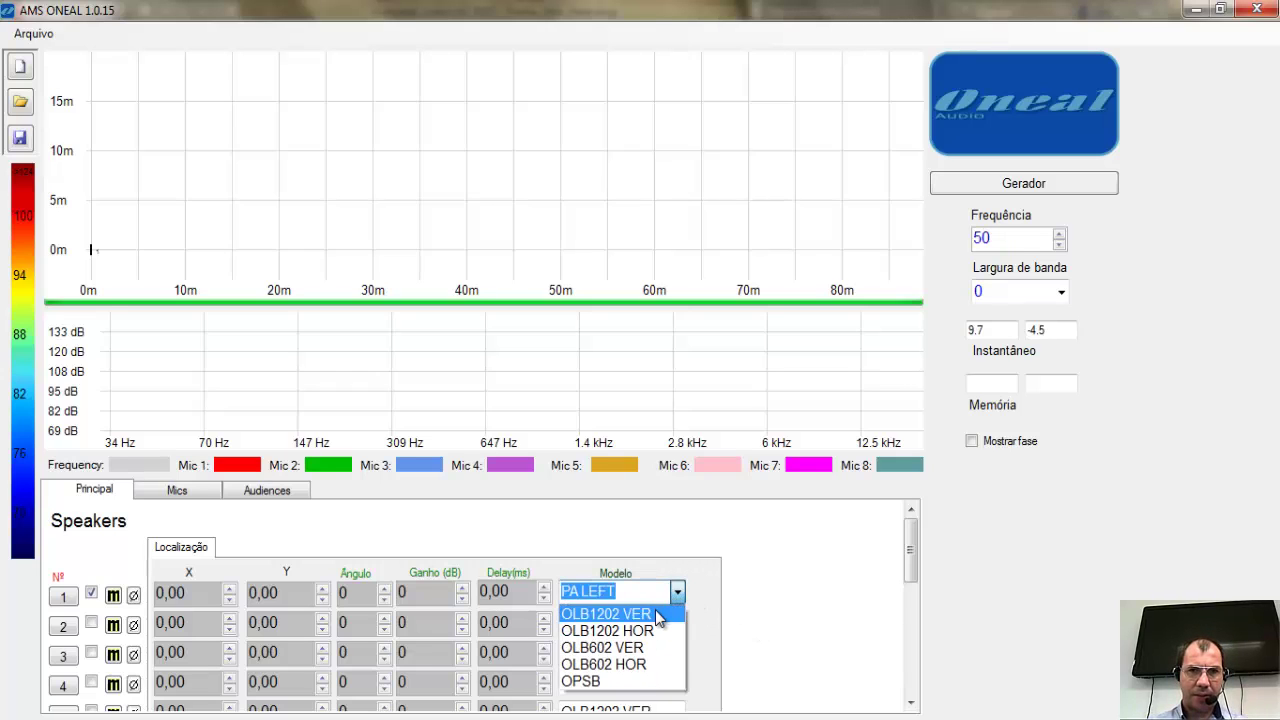
left_click(664, 608)
left_click(677, 622)
left_click(672, 646)
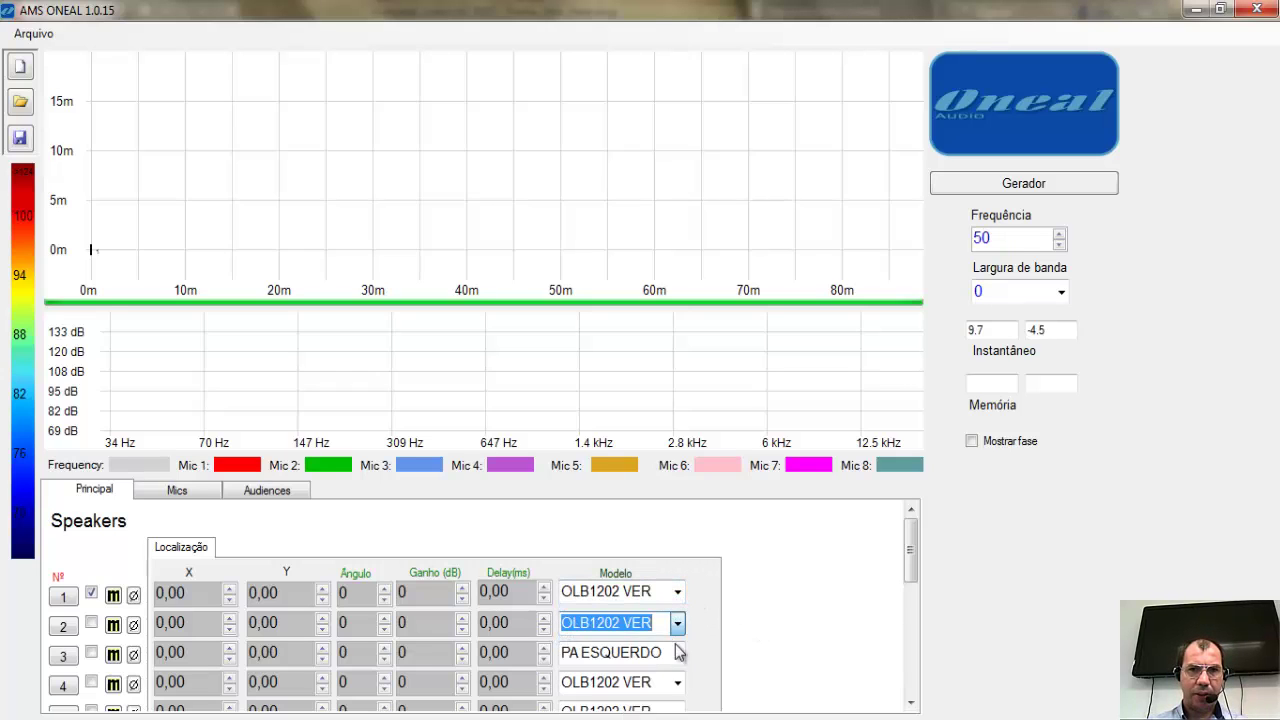
left_click(679, 655)
left_click(668, 675)
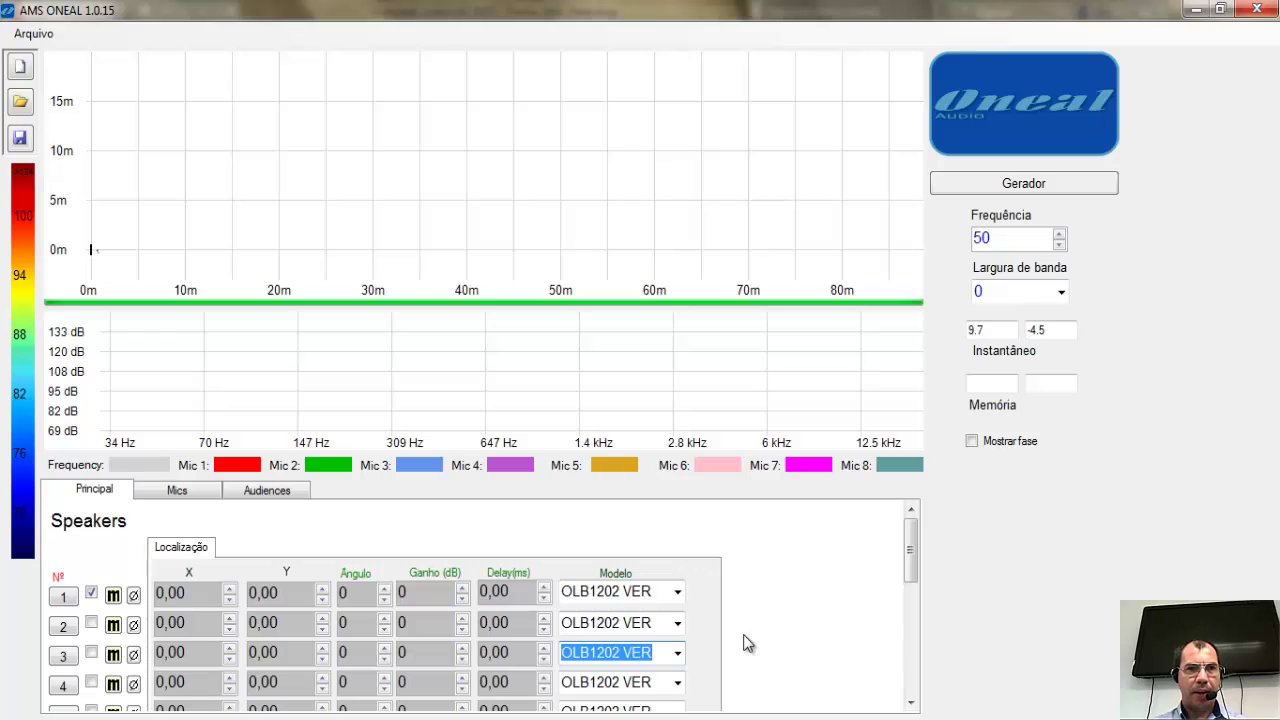
Enable mics M2 and M3, and set M3's X position to 15 m for comparing their response curves.
left_click(178, 490)
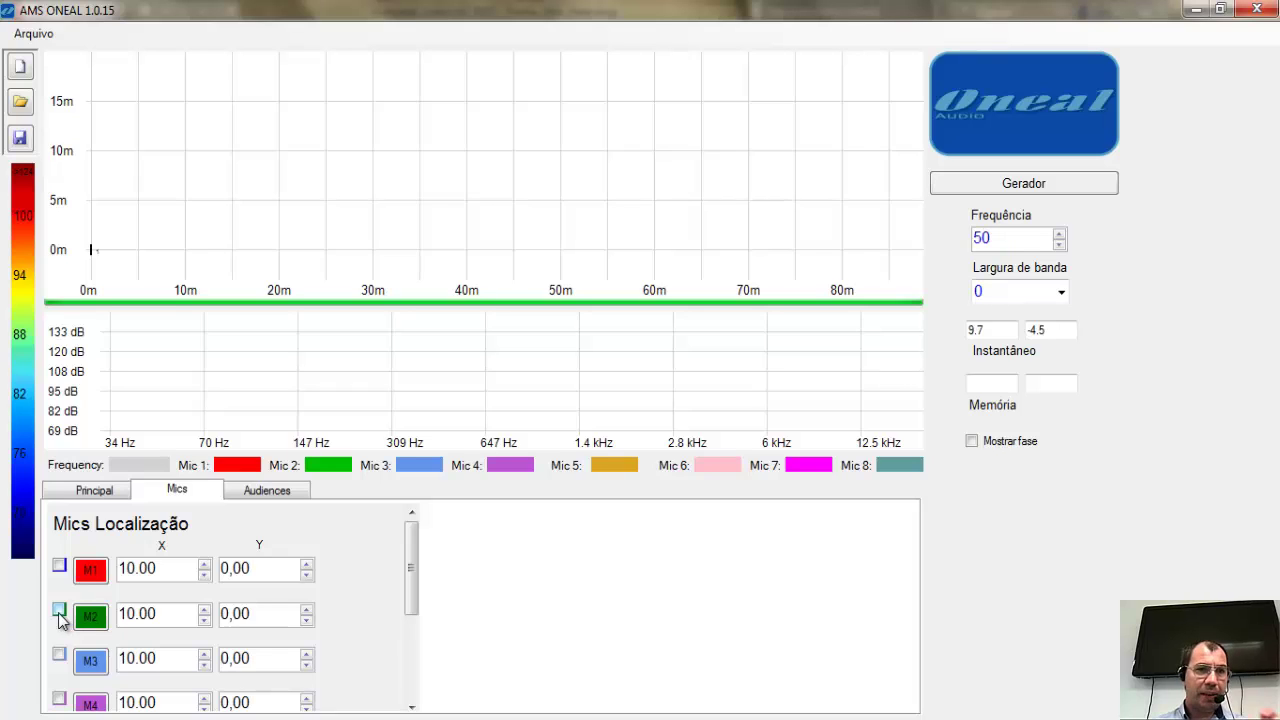
left_click(60, 615)
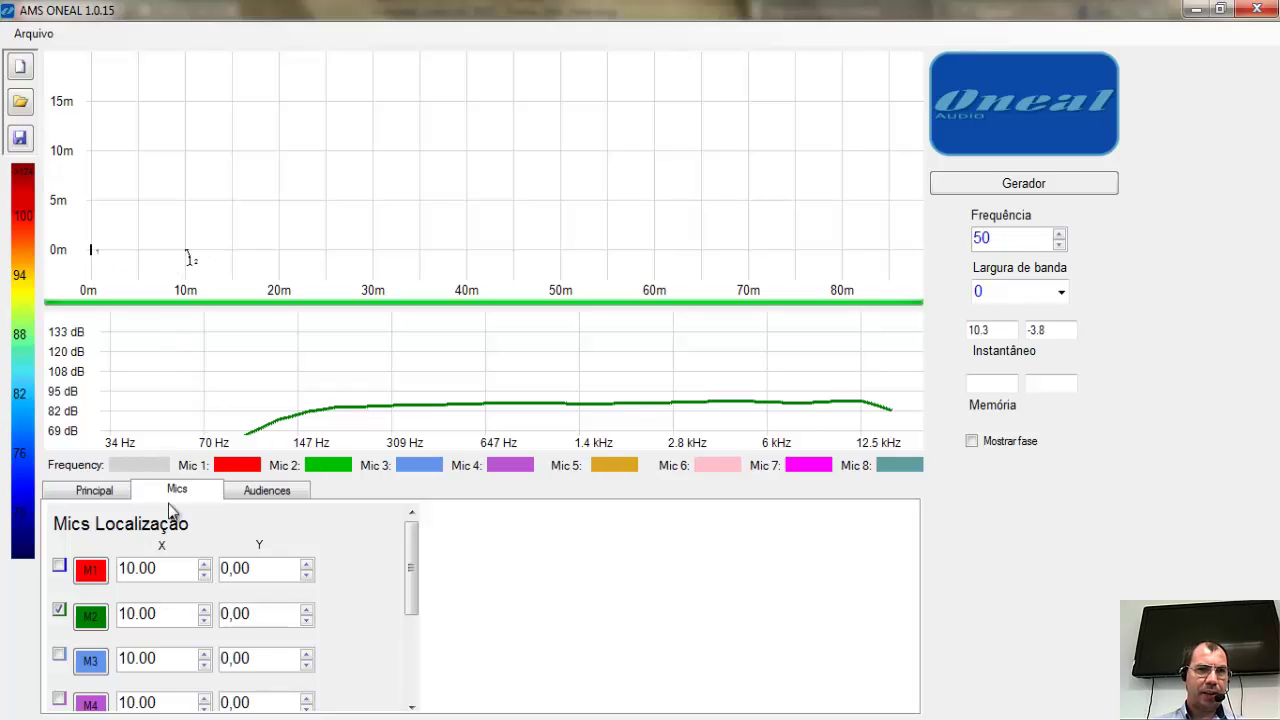
left_click(59, 655)
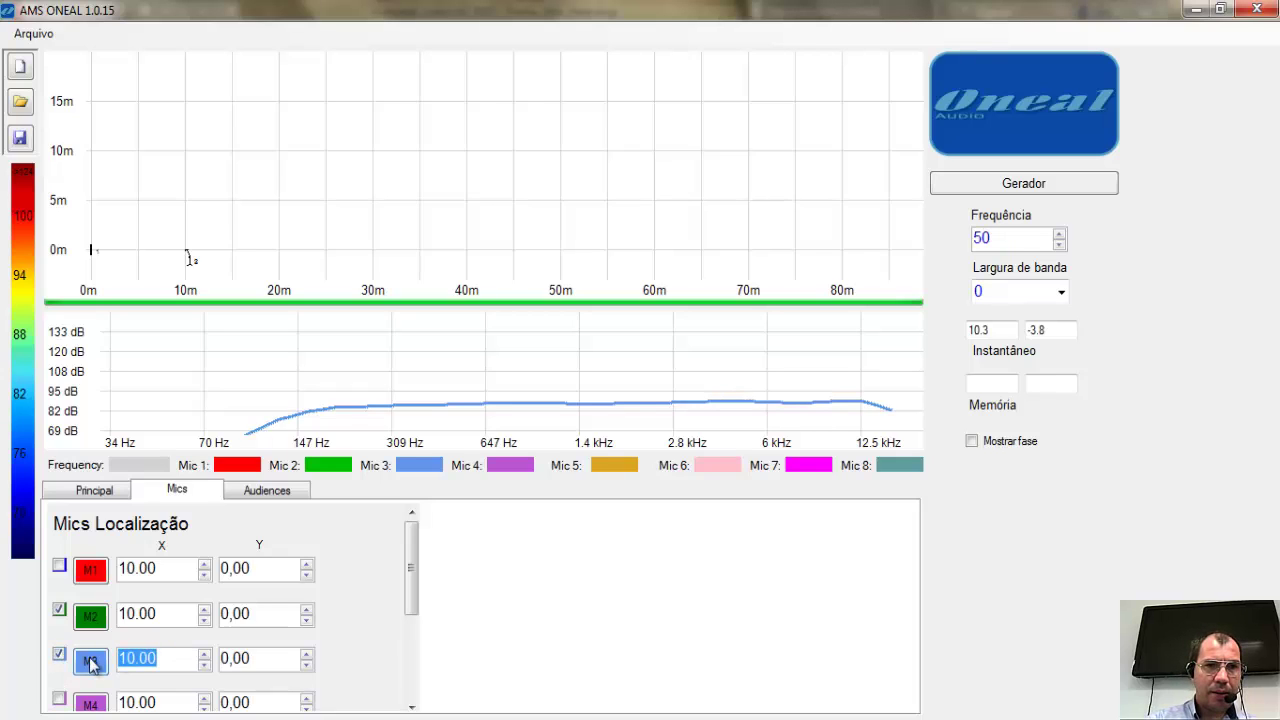
type("15")
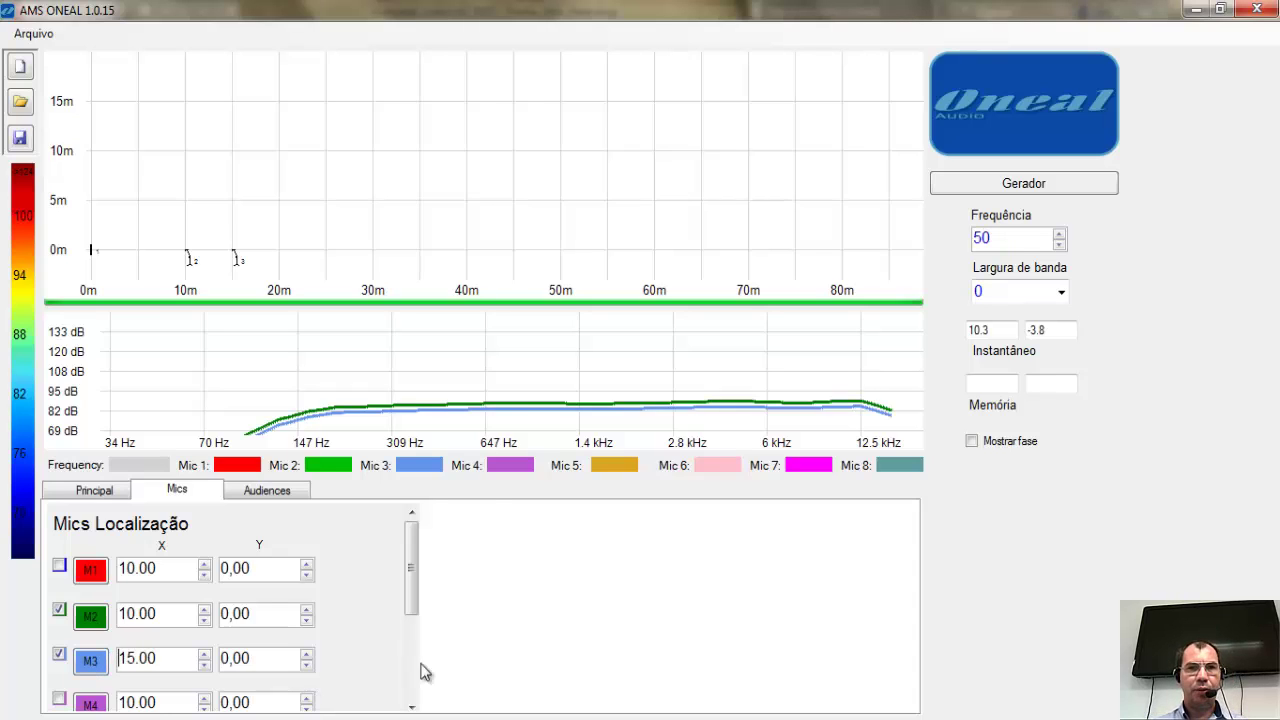
mouse_move(500, 420)
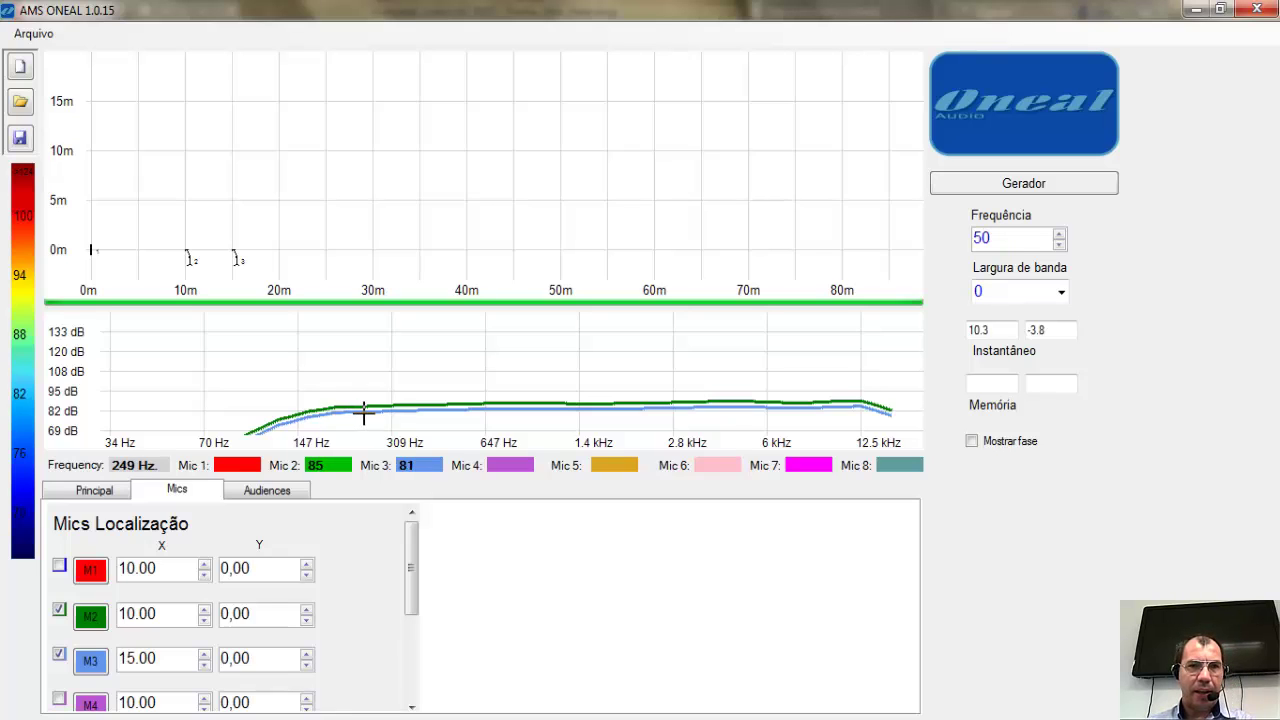
left_click_drag(416, 546, 417, 670)
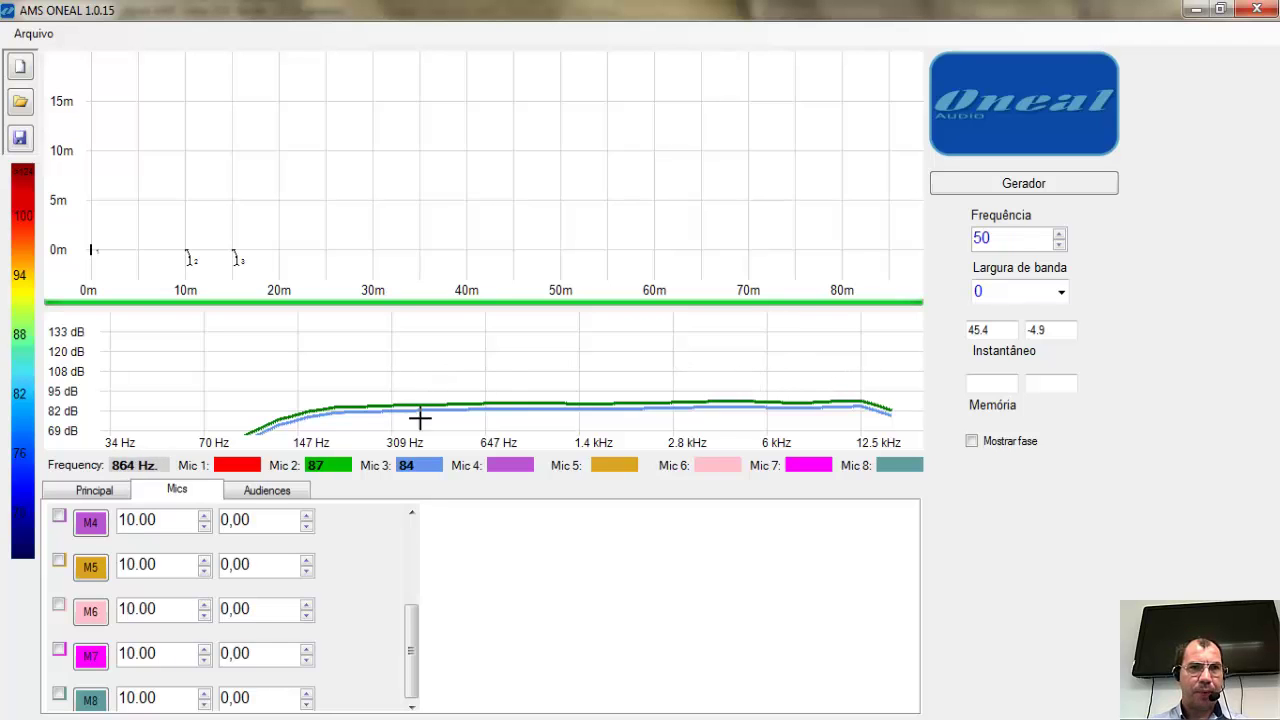
Activate speaker 2 at Y 1.00 and map both speakers' coverage at 2500 Hz, first with the phase display and then without it.
left_click(108, 489)
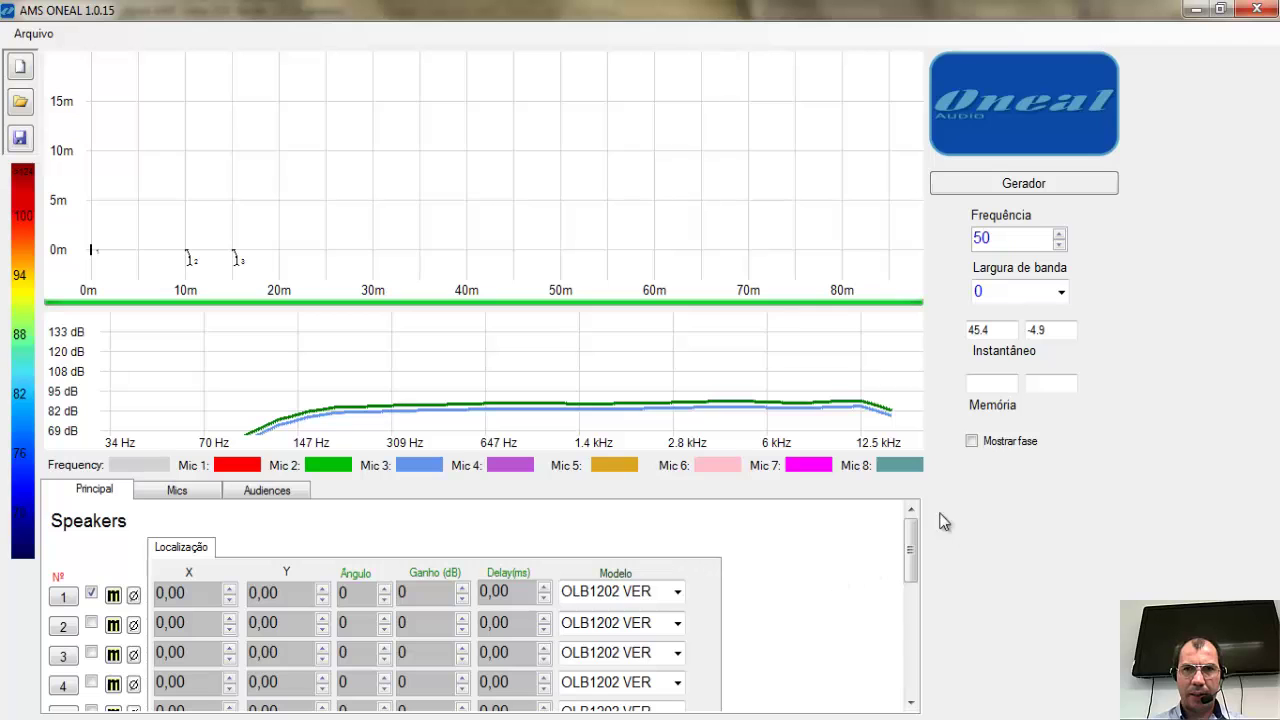
left_click(172, 492)
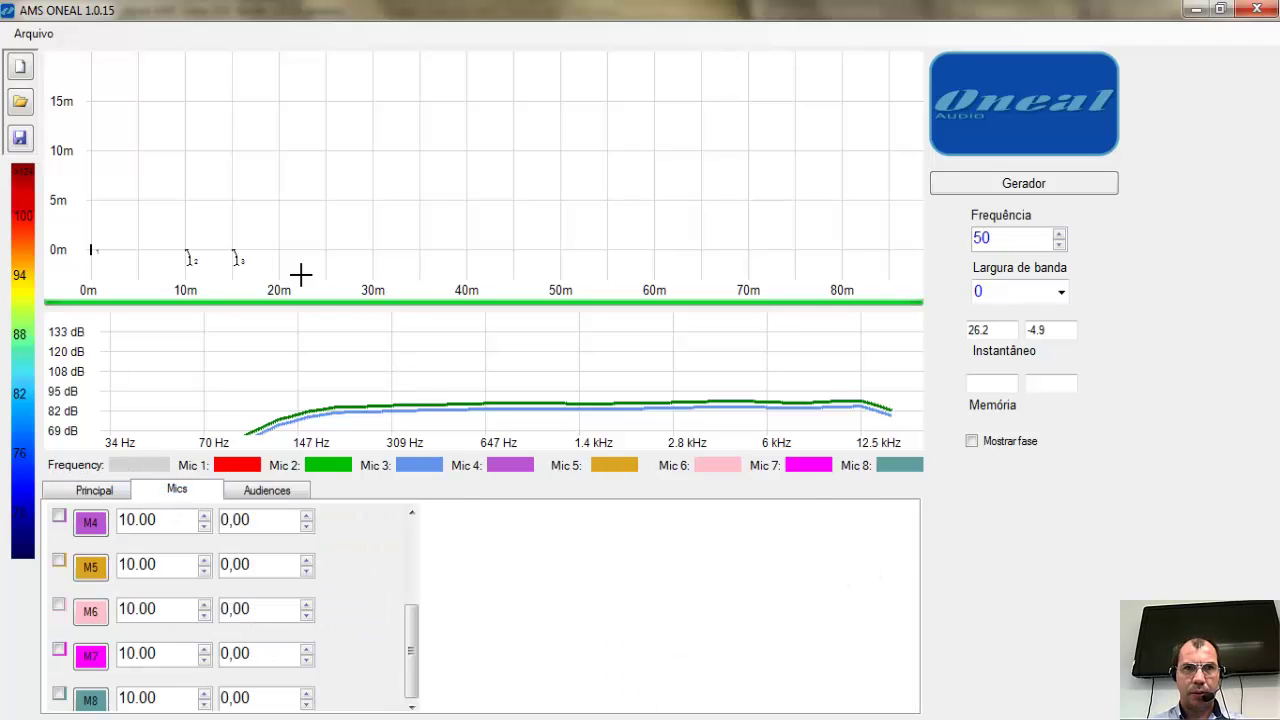
left_click(93, 491)
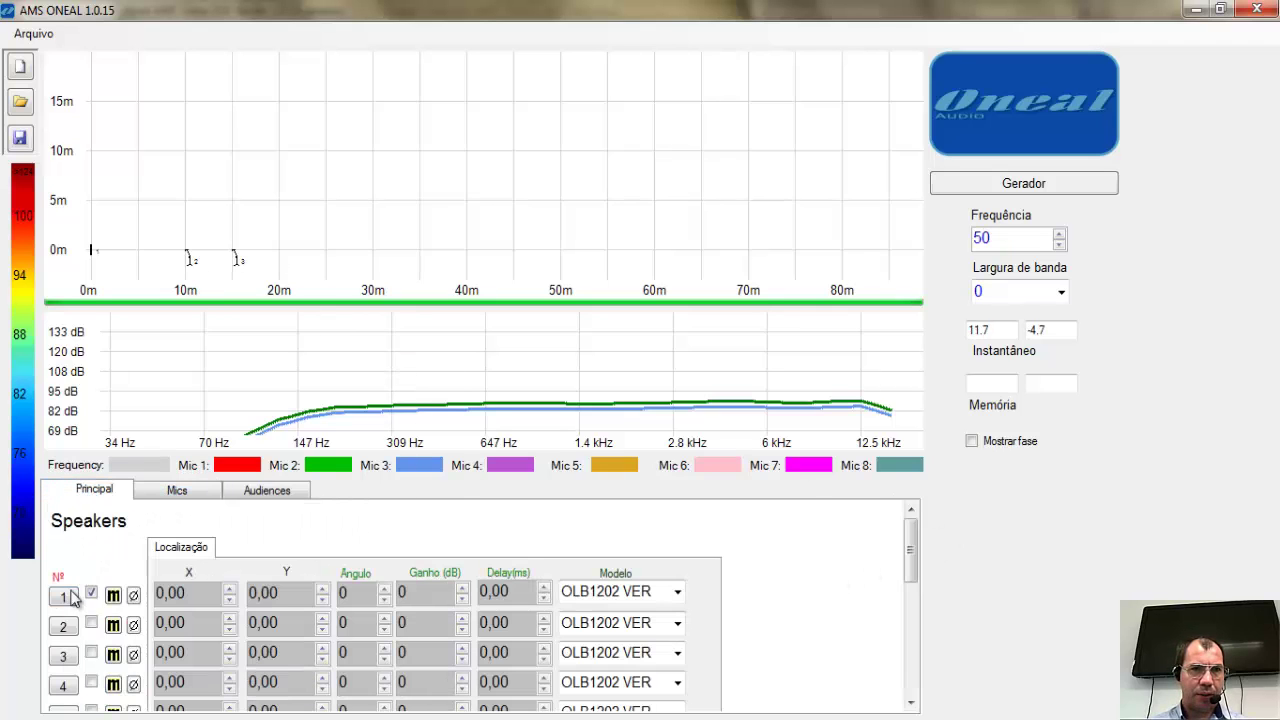
left_click(92, 623)
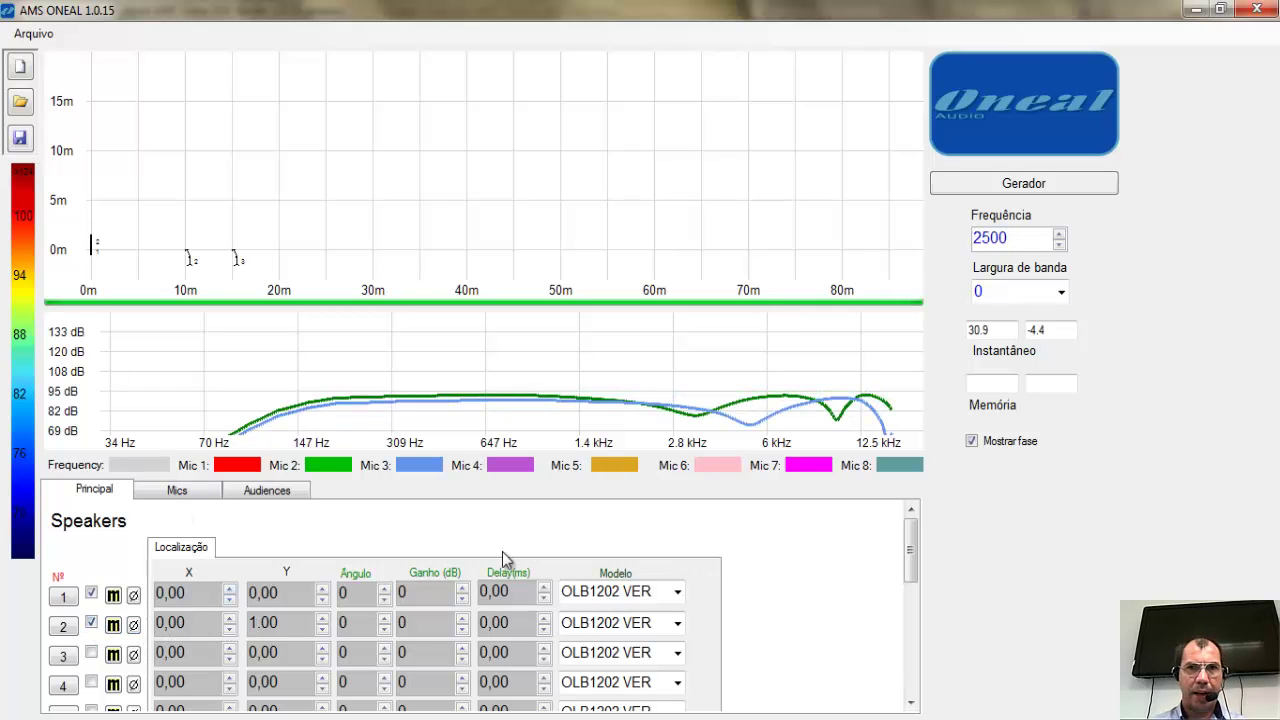
mouse_move(828, 406)
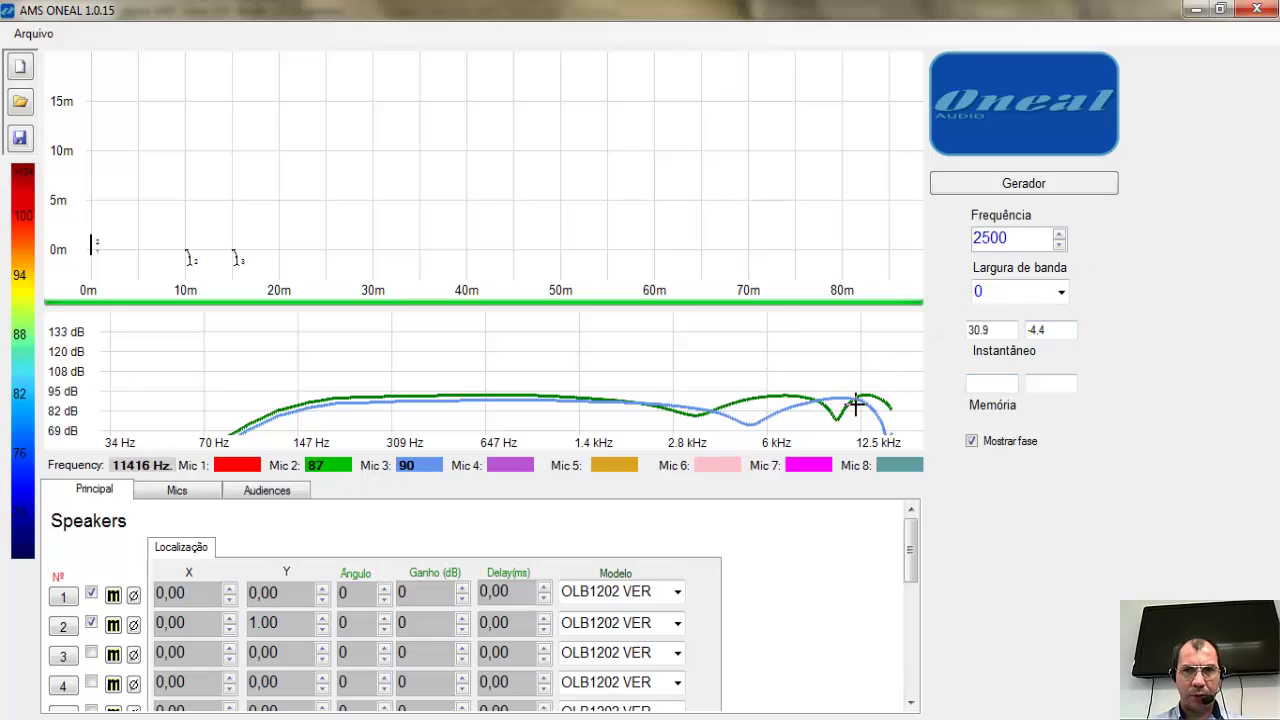
left_click(1006, 190)
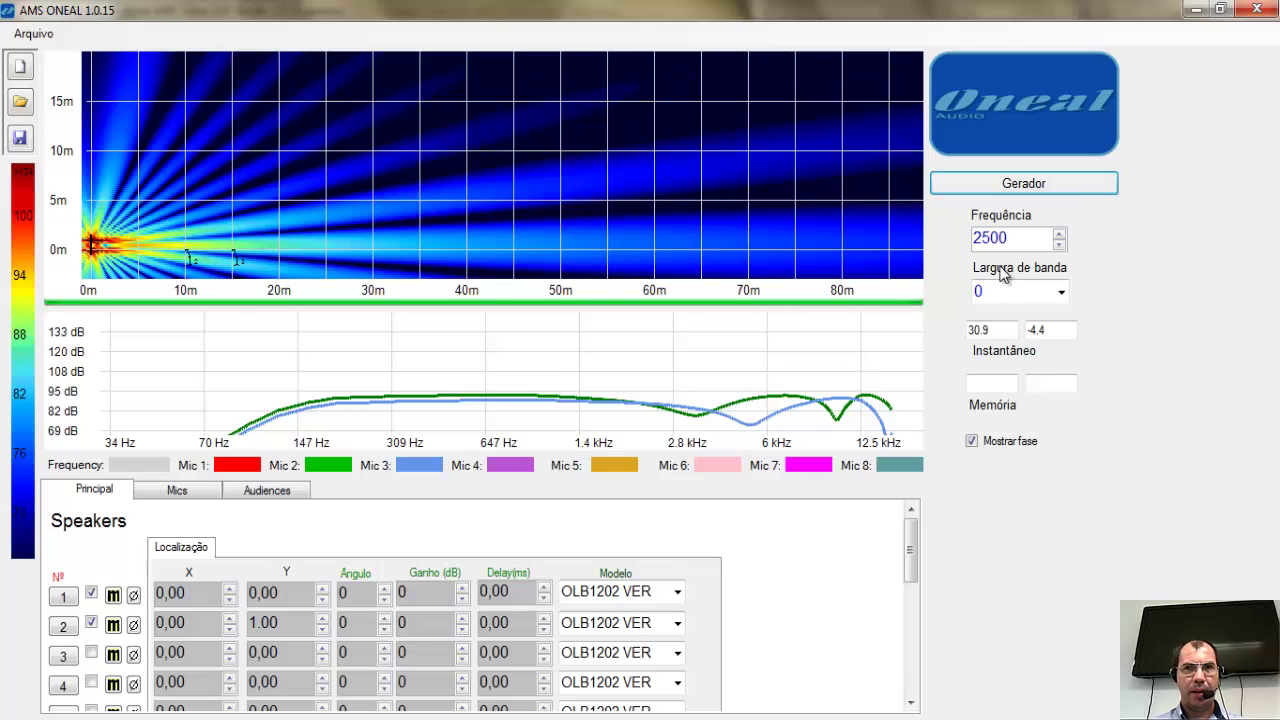
left_click(970, 442)
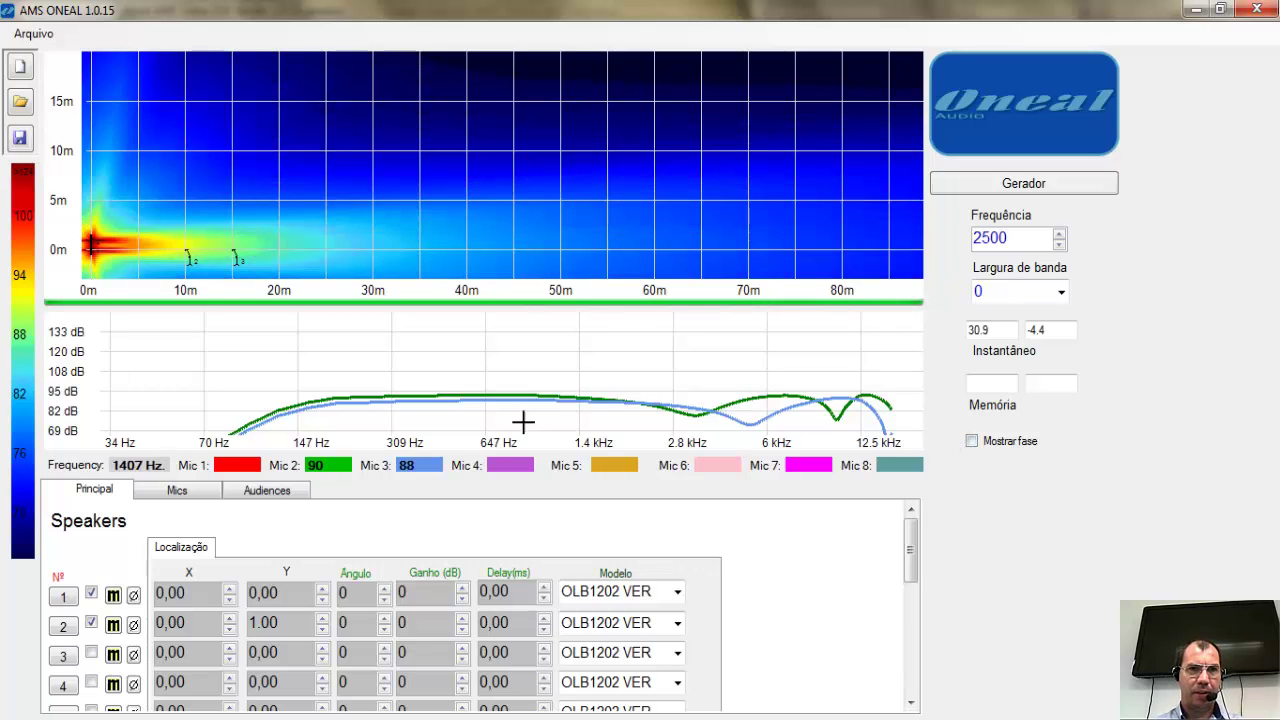
Raise mic M2's Y position to 0.40 m.
left_click(177, 490)
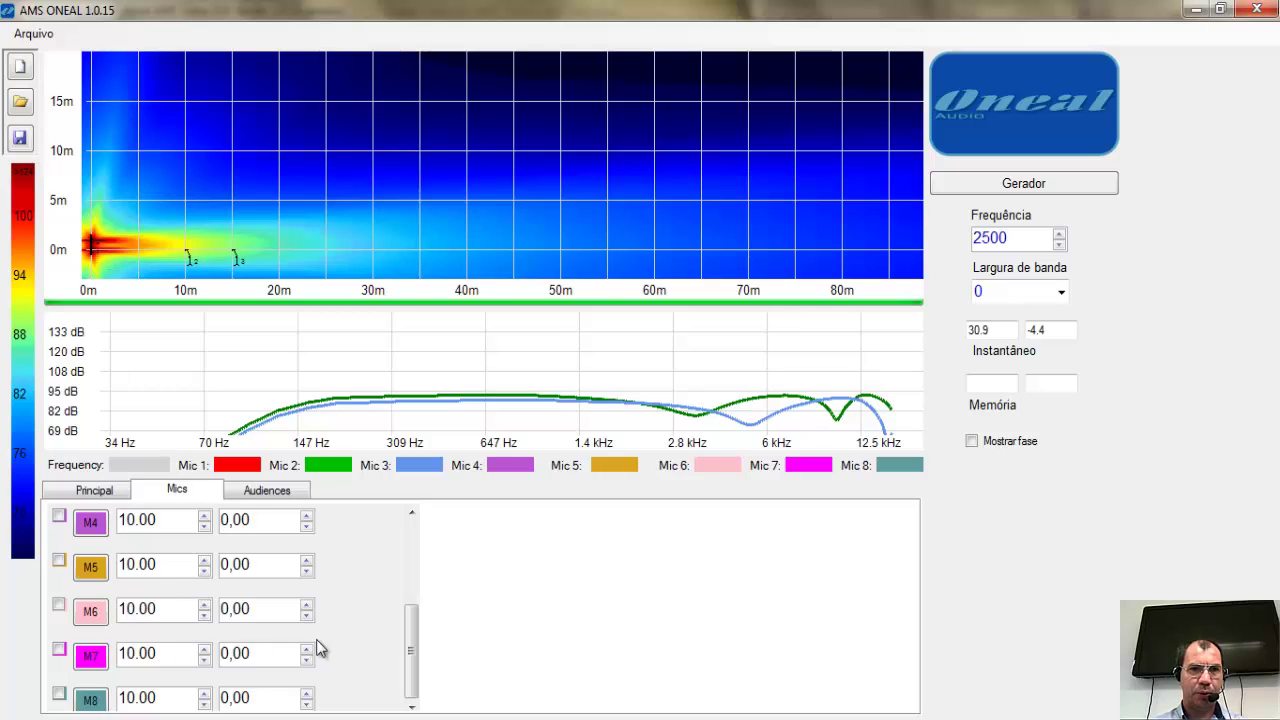
left_click_drag(409, 637, 388, 545)
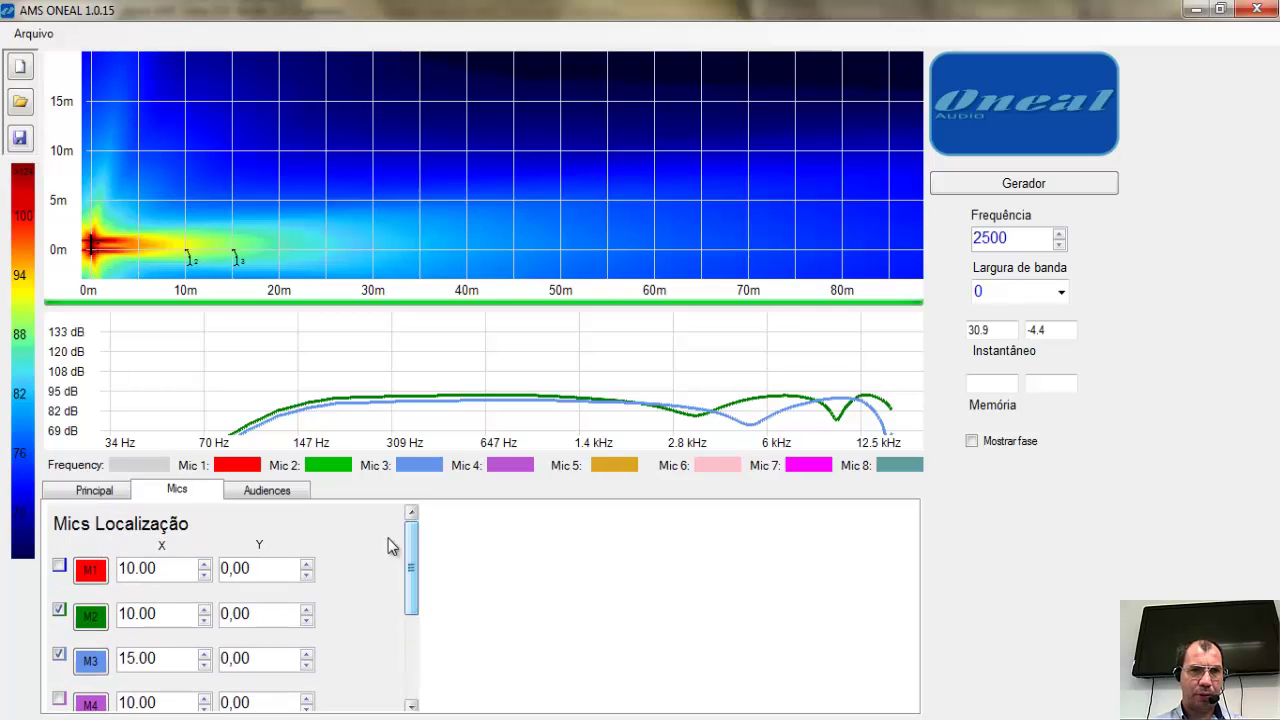
left_click(307, 610)
left_click(307, 610)
left_click(307, 610)
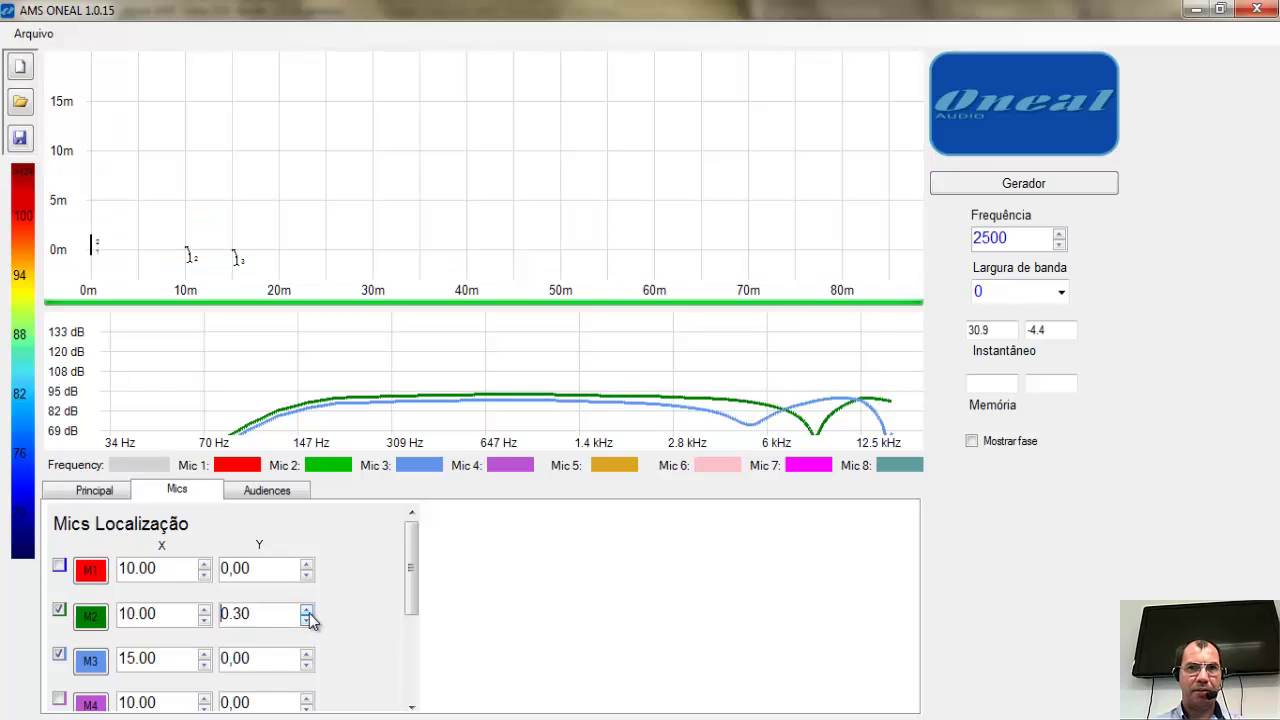
left_click(307, 610)
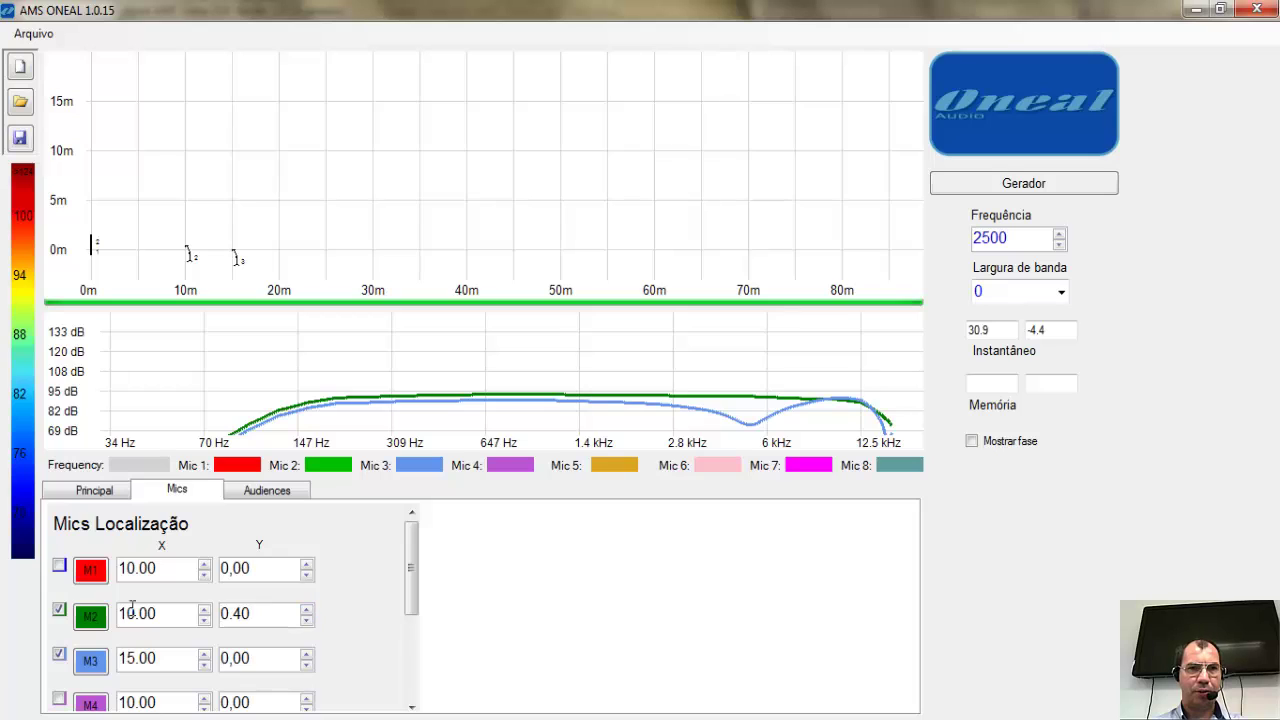
Lower mic M2's Y position to 0.00 and raise it back to 0.40 m to compare the response curves.
left_click(307, 621)
left_click(307, 621)
left_click(307, 621)
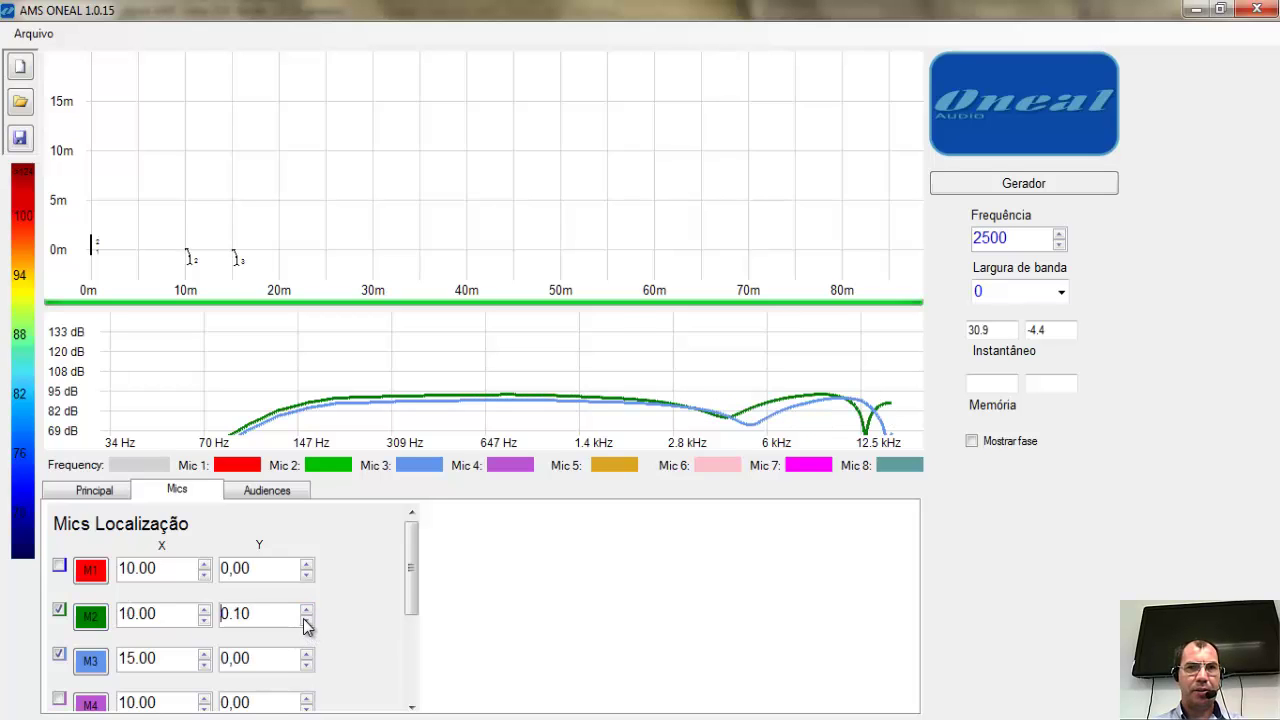
left_click(307, 621)
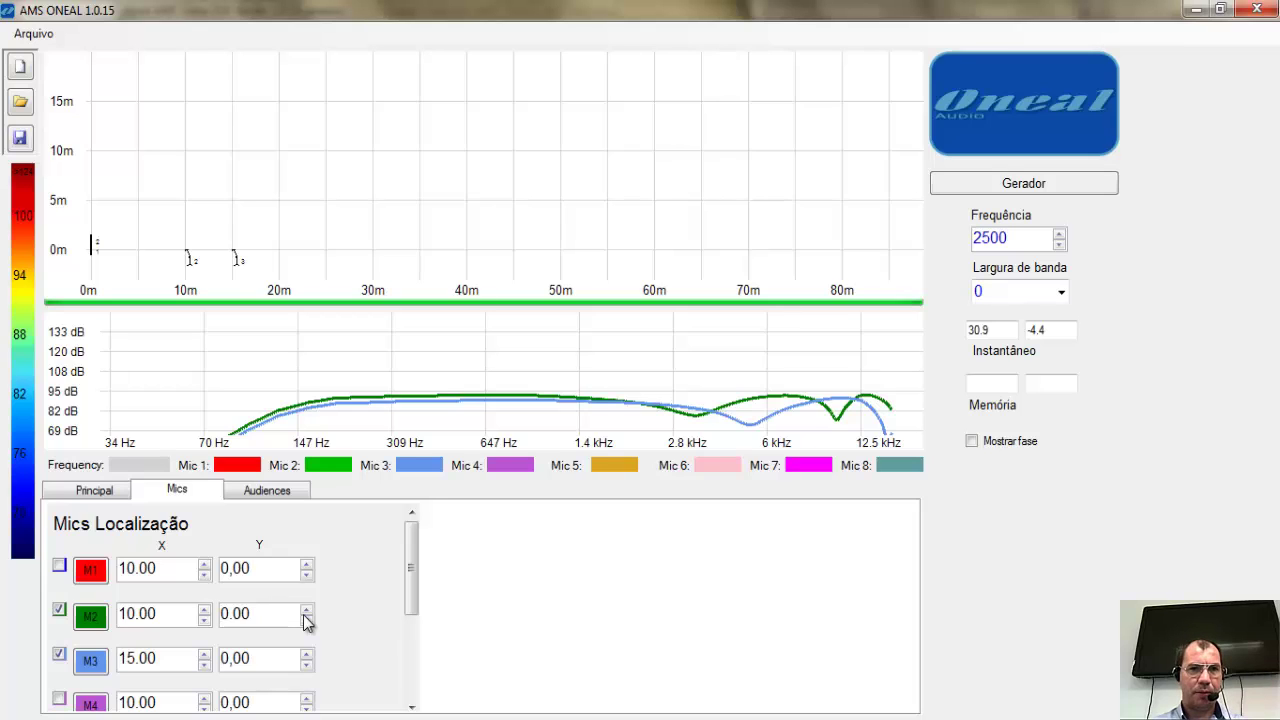
left_click(306, 611)
left_click(306, 611)
left_click(306, 611)
left_click(306, 611)
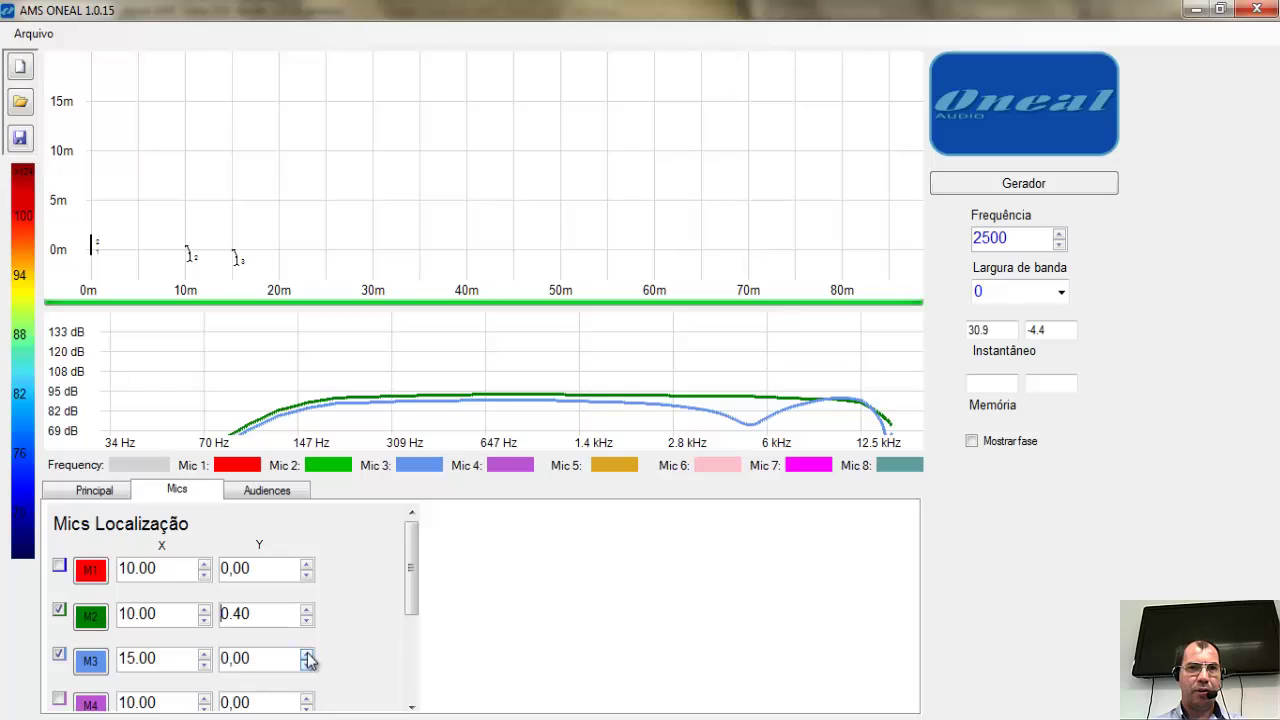
Raise mic M3's Y position to 0.40 m to match mic M2's height.
left_click(306, 654)
left_click(306, 654)
left_click(306, 654)
left_click(306, 654)
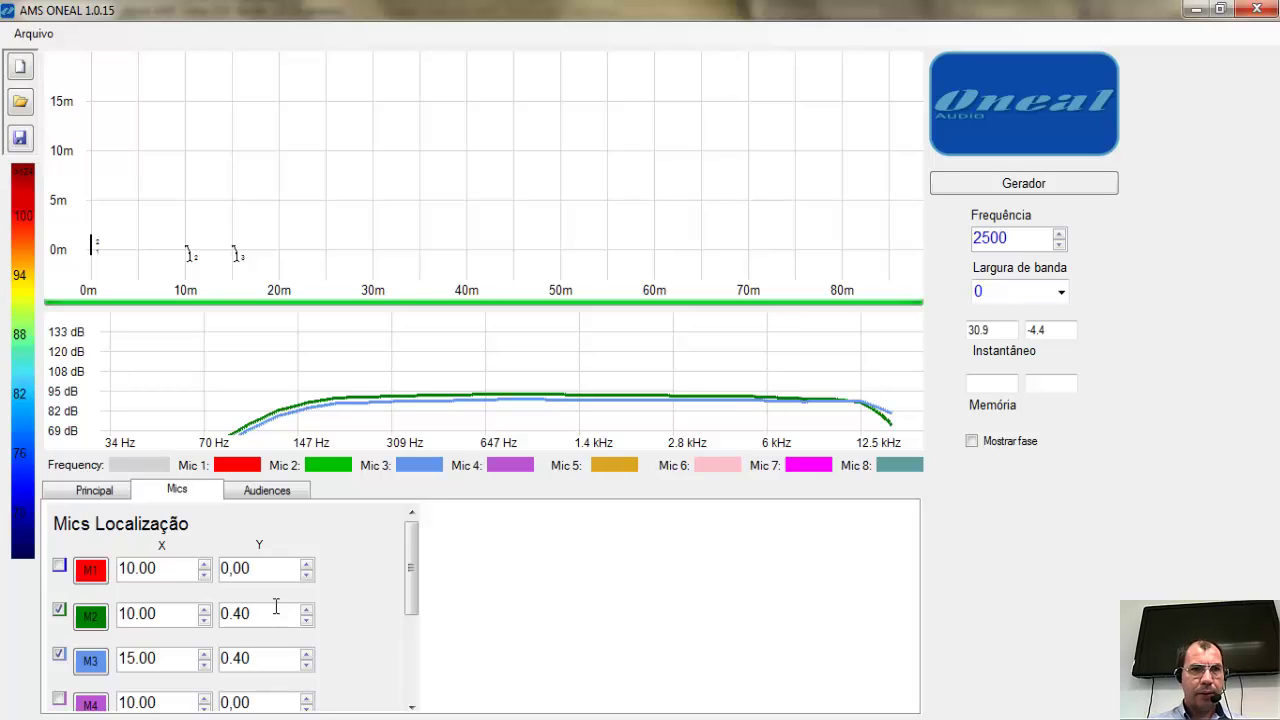
Enable Audience 1 and set its origin point's X coordinate to 0.
left_click(285, 492)
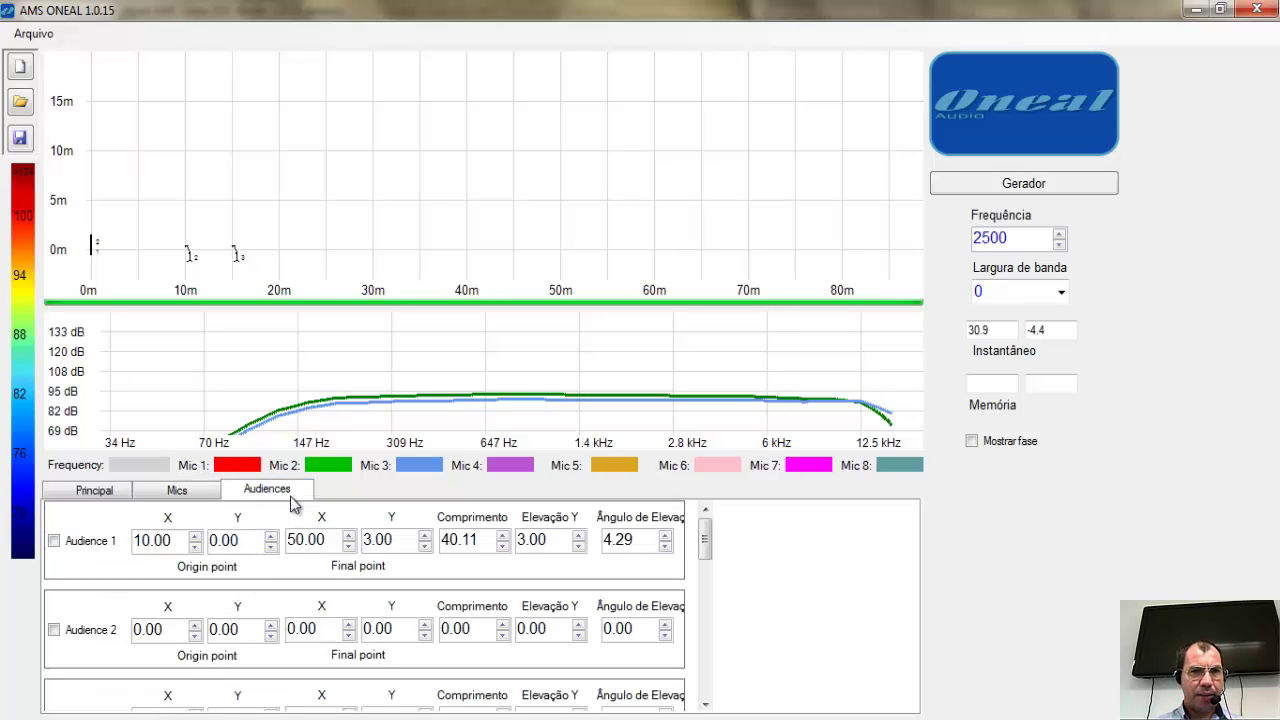
left_click(54, 541)
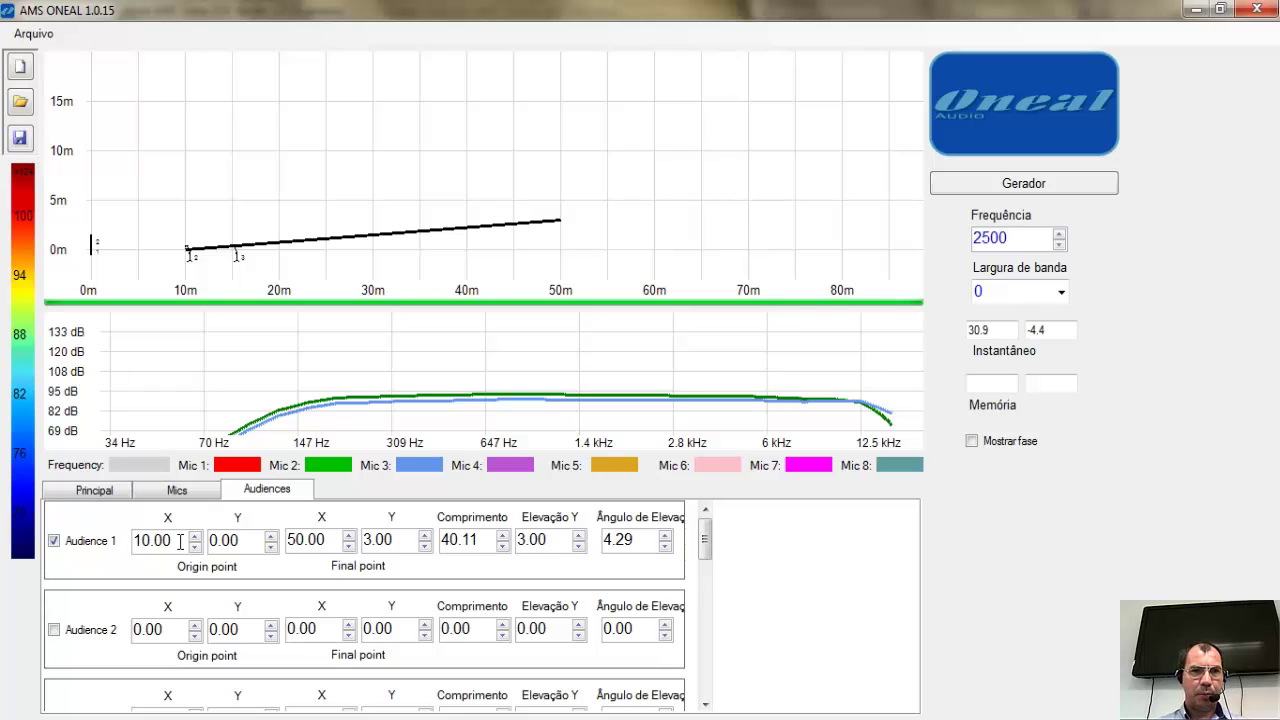
left_click_drag(180, 541, 110, 543)
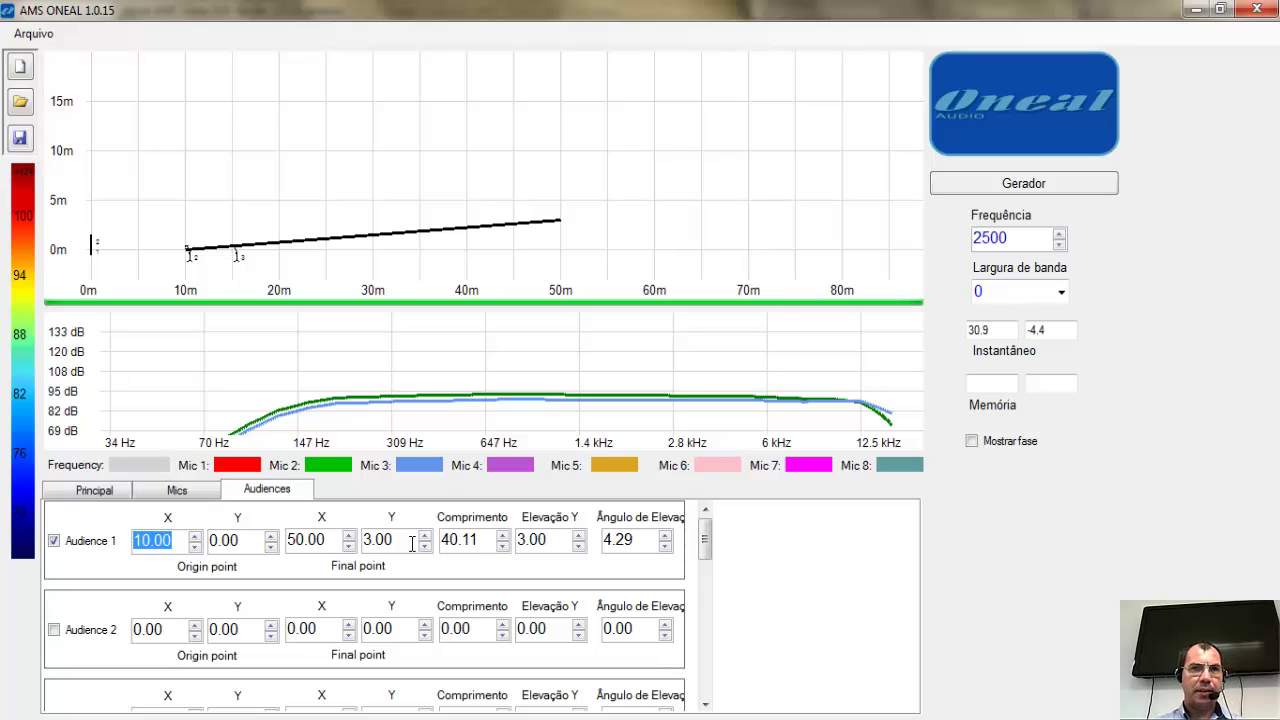
left_click(500, 249)
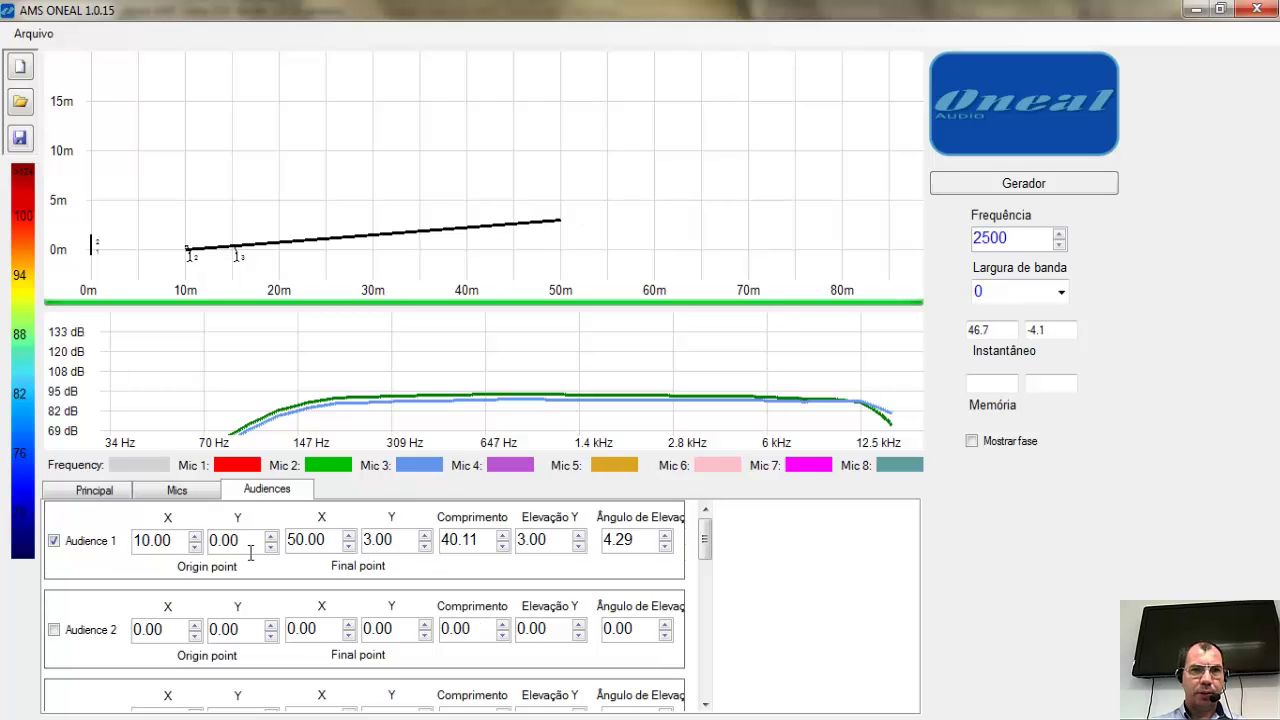
left_click_drag(174, 545, 123, 551)
type("0")
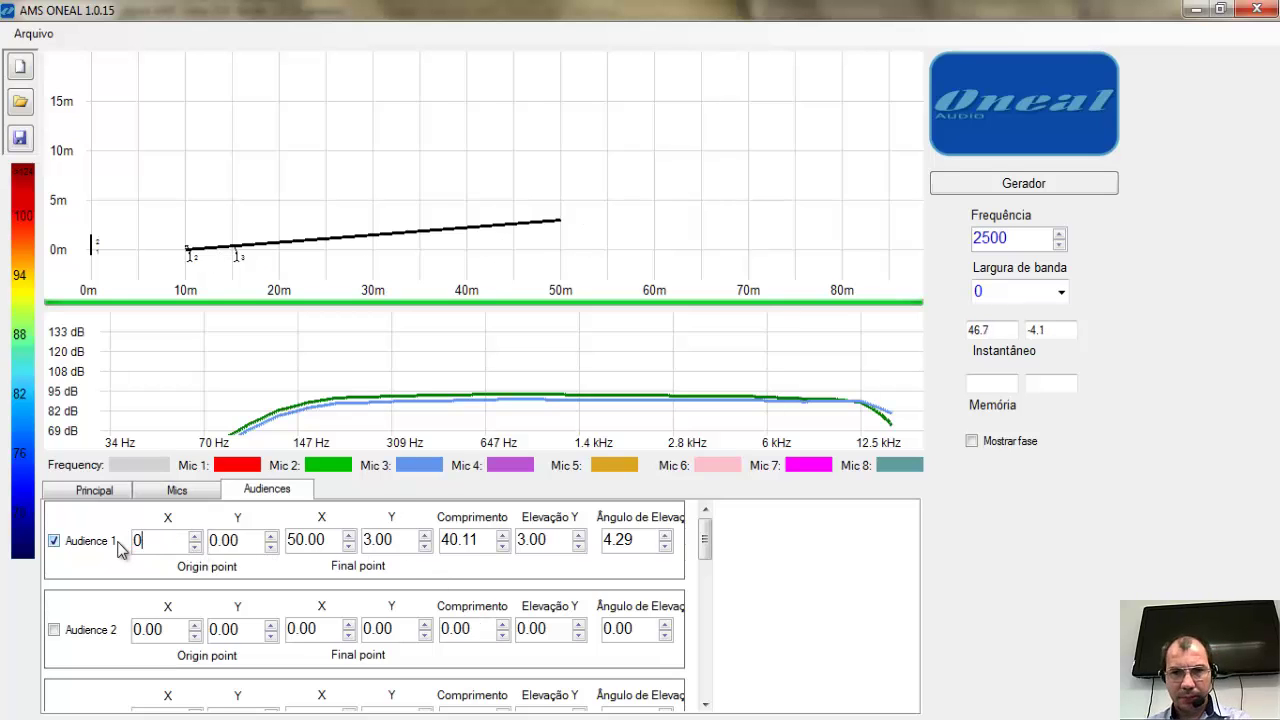
key("Return")
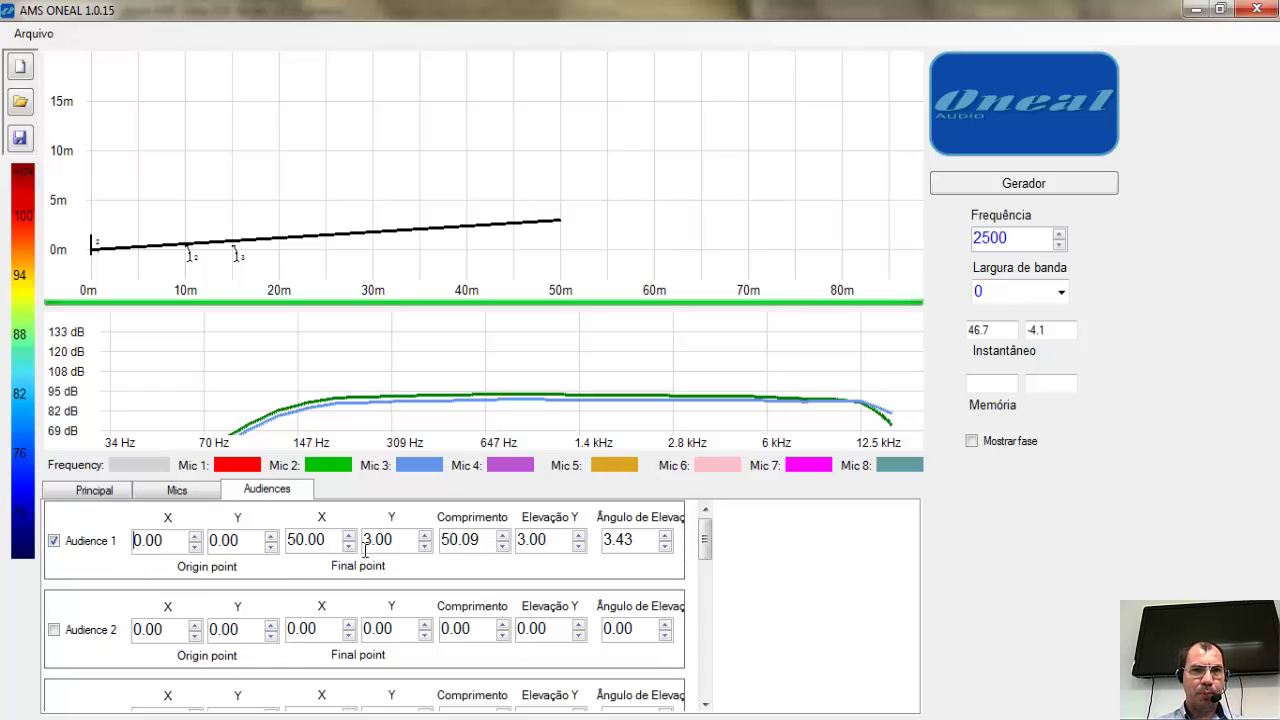
Set Audience 1's final point to Y 0 and X 20 to make a flat area.
left_click_drag(389, 540, 336, 540)
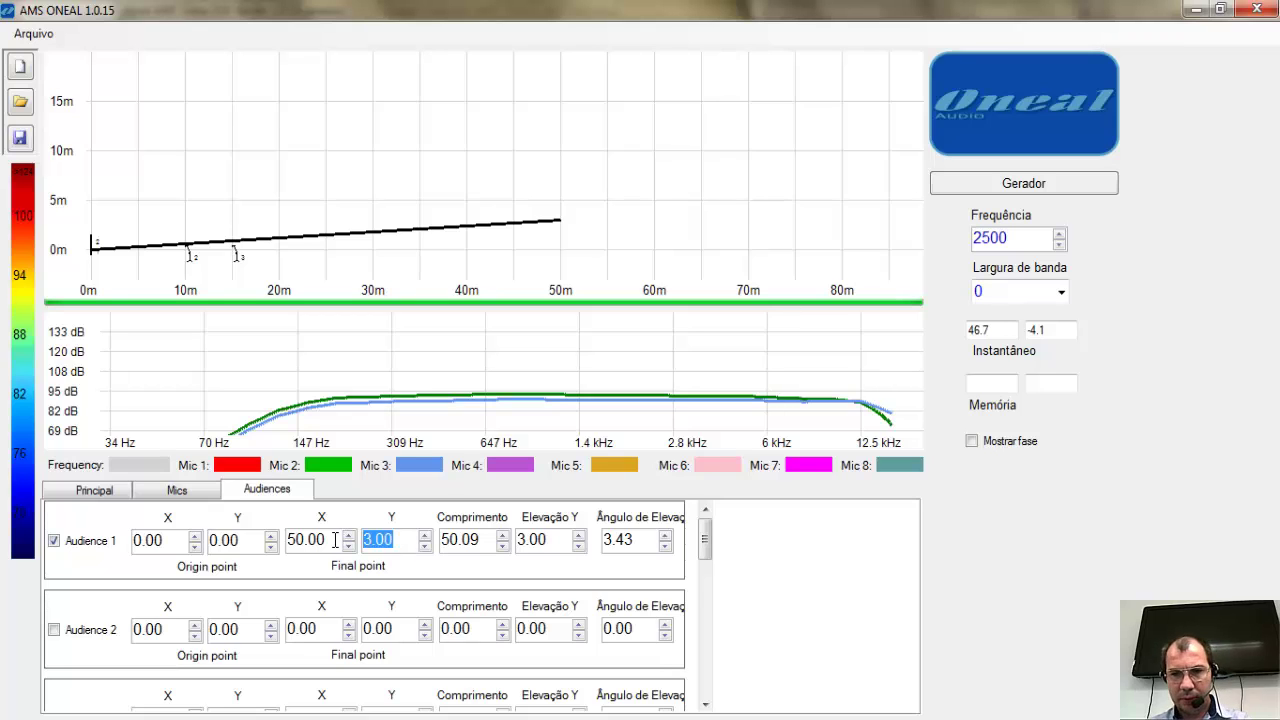
type("0")
key("Return")
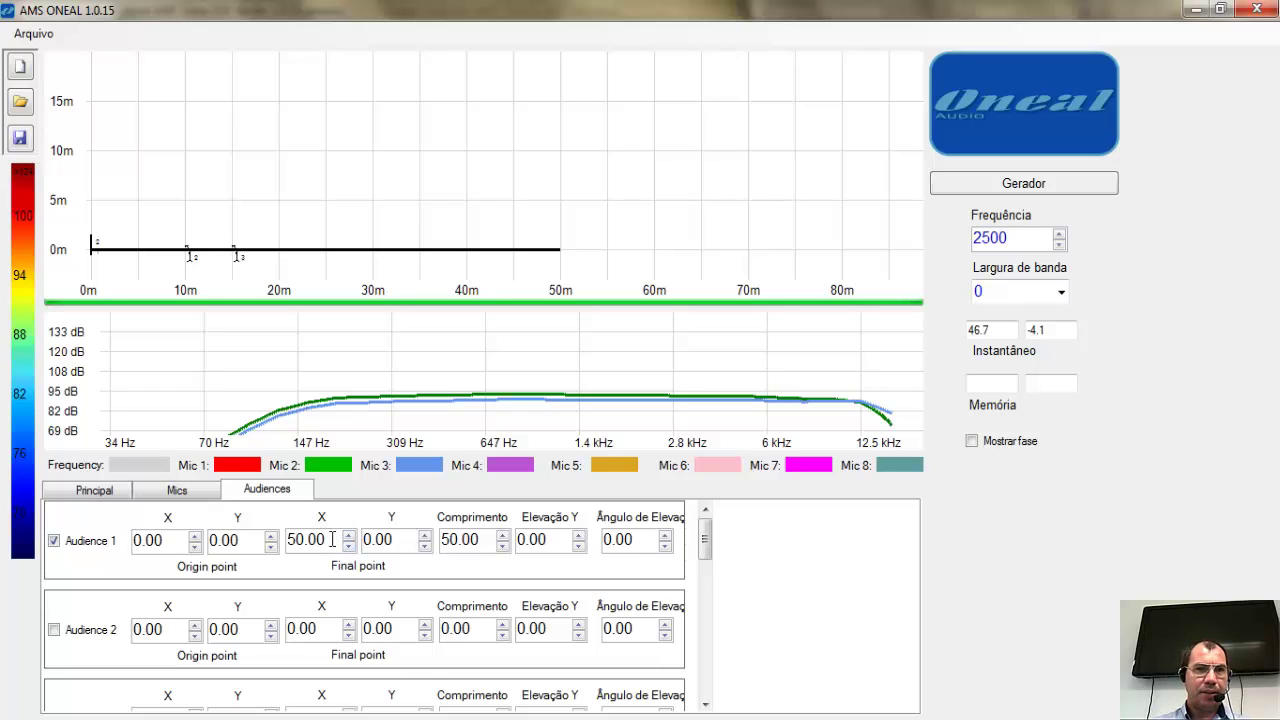
left_click_drag(332, 540, 262, 542)
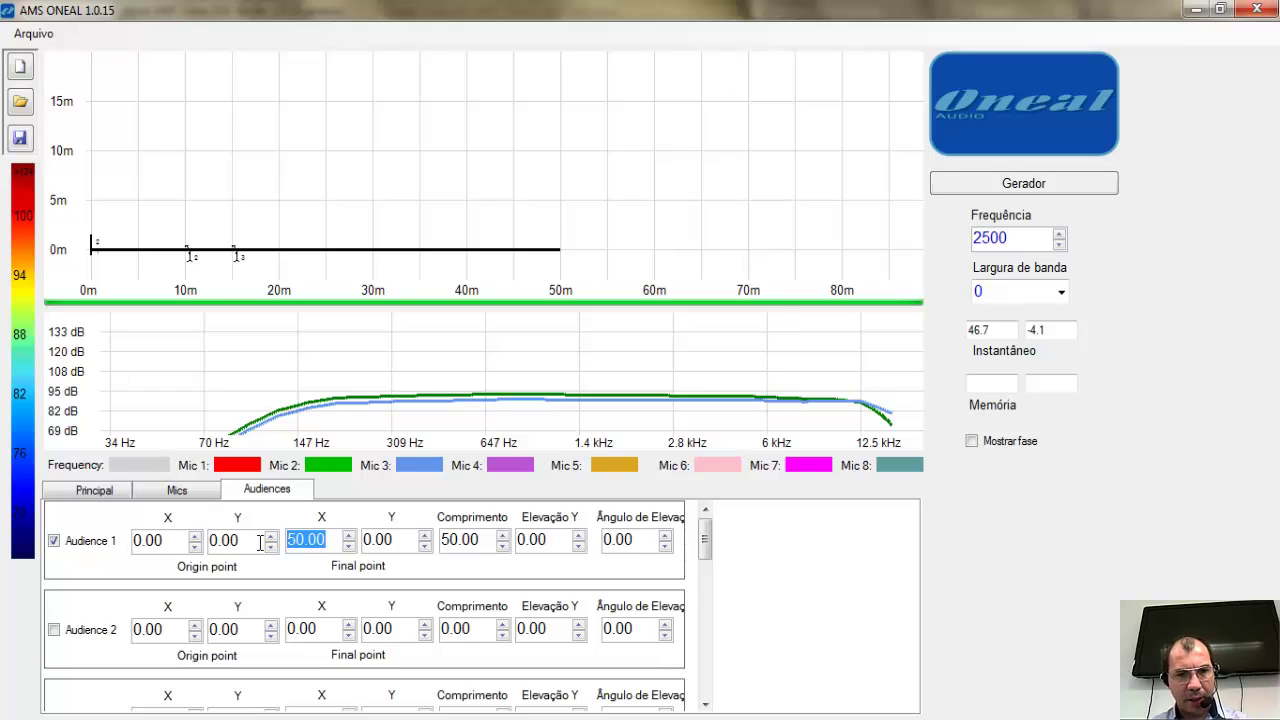
type("20")
key("Return")
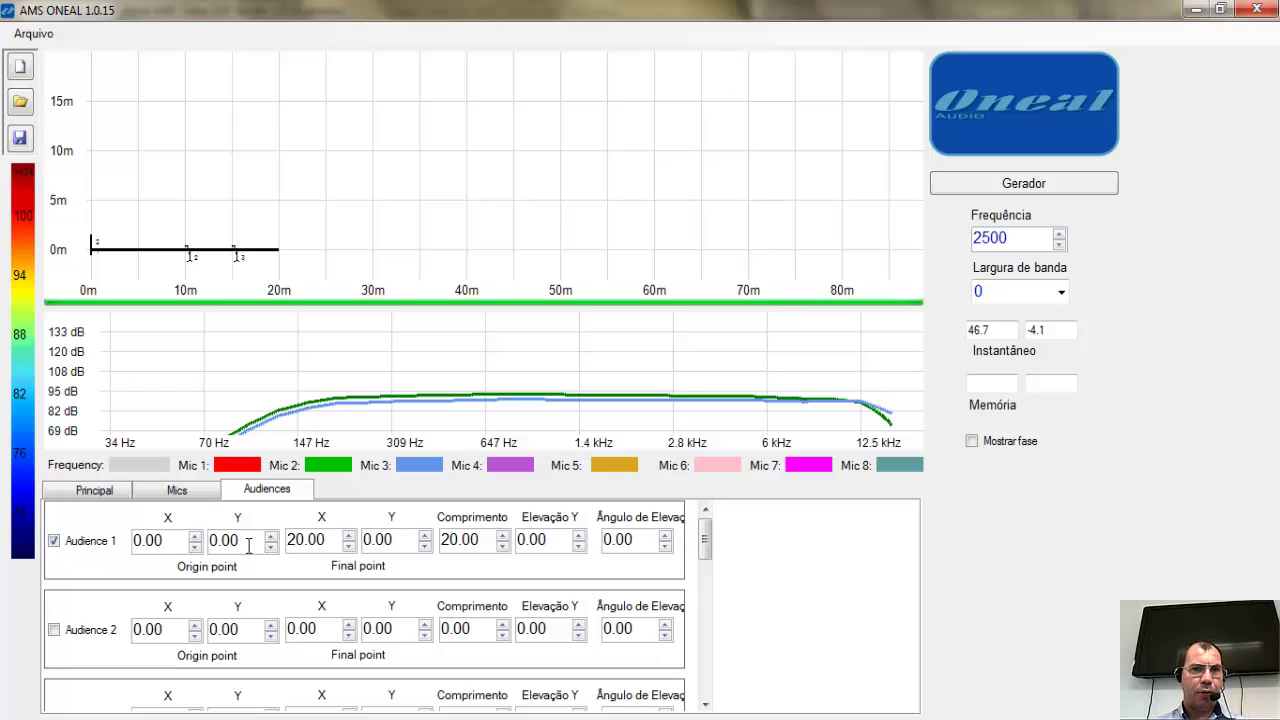
Raise Audience 1's origin point Y to 1 and return it to 0 to demonstrate a downward slope.
left_click_drag(248, 543, 206, 545)
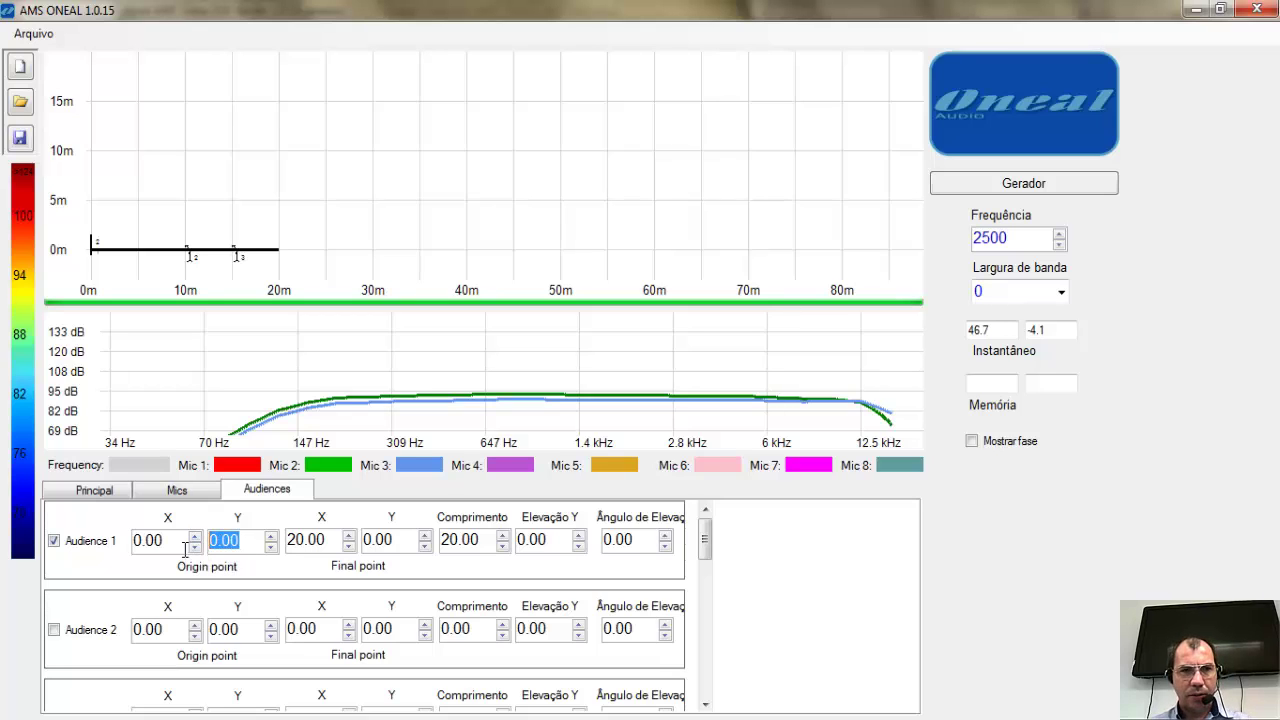
type("1")
key("Return")
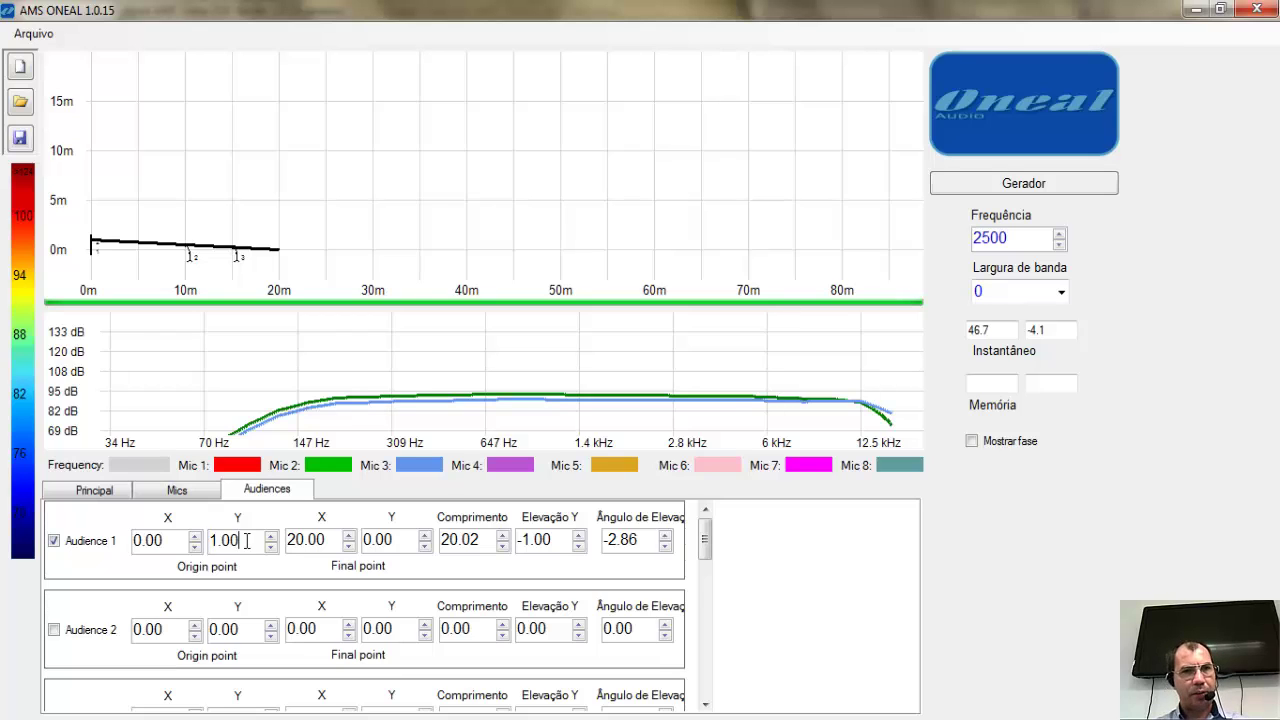
left_click_drag(246, 541, 190, 541)
type("0")
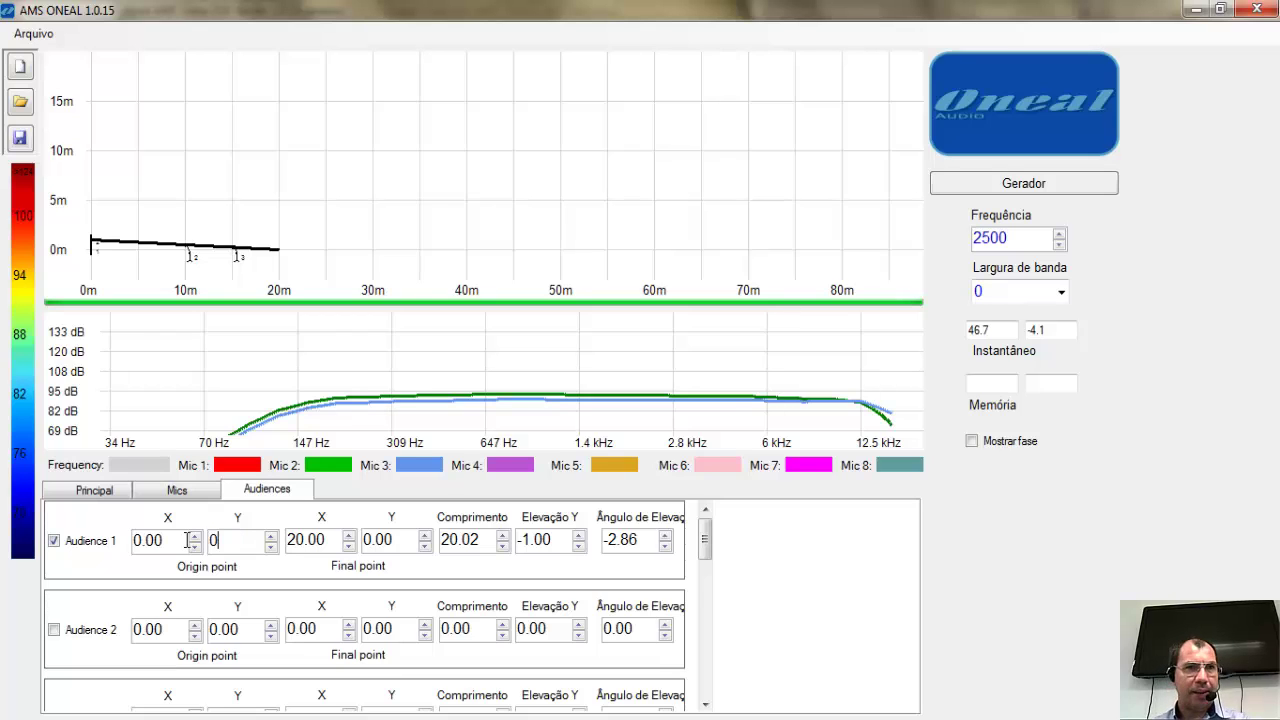
key("Return")
Raise Audience 1's final point Y to 2 and return it to 0 to demonstrate an upward slope.
left_click_drag(407, 543, 363, 541)
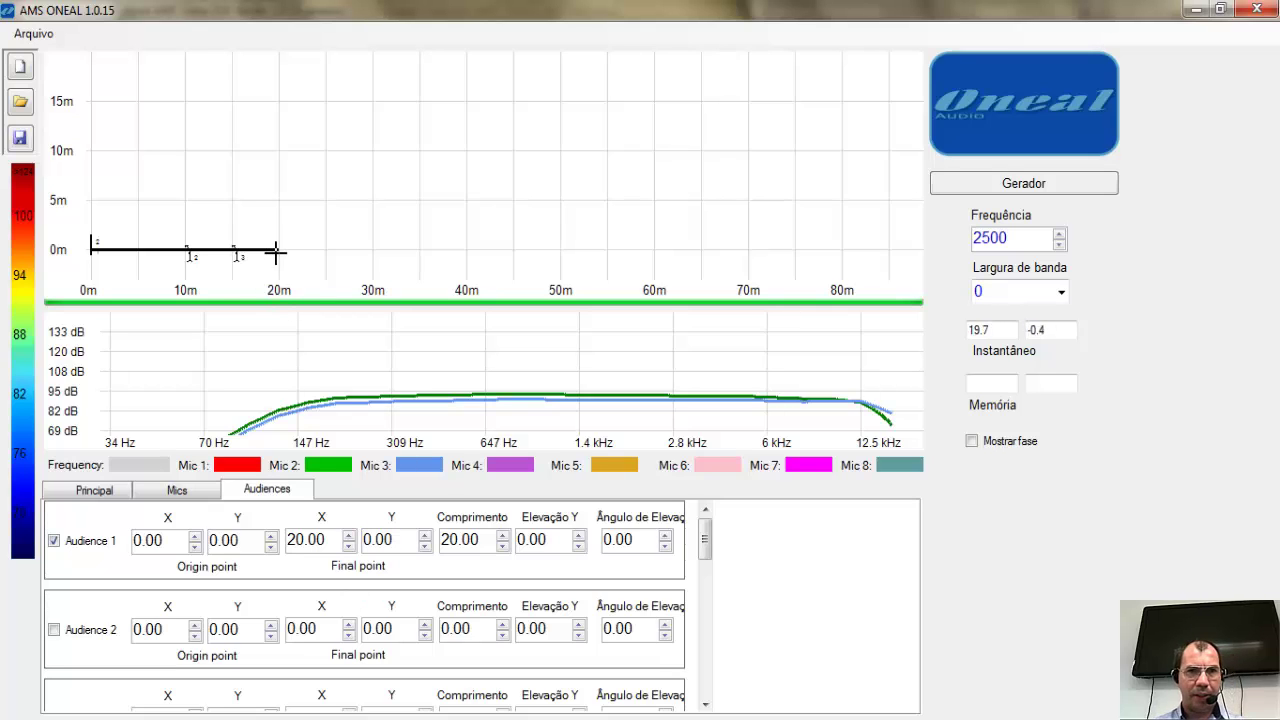
left_click(398, 541)
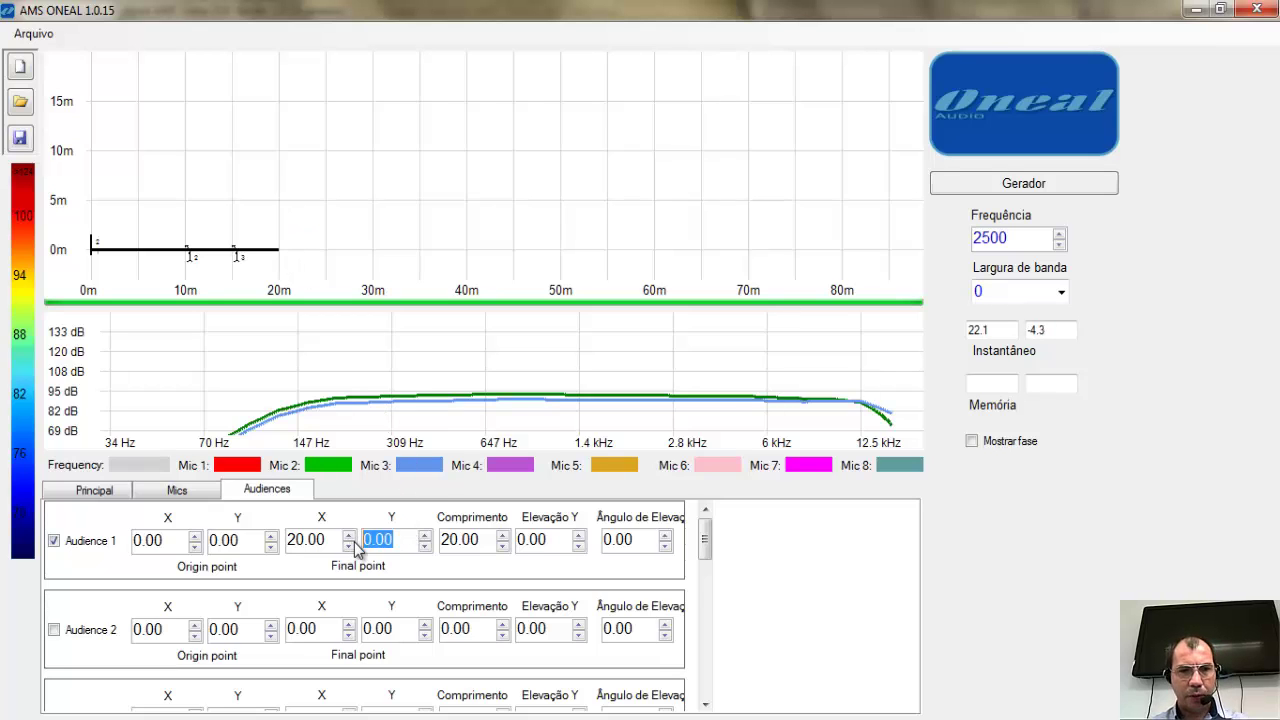
type("2")
key("Return")
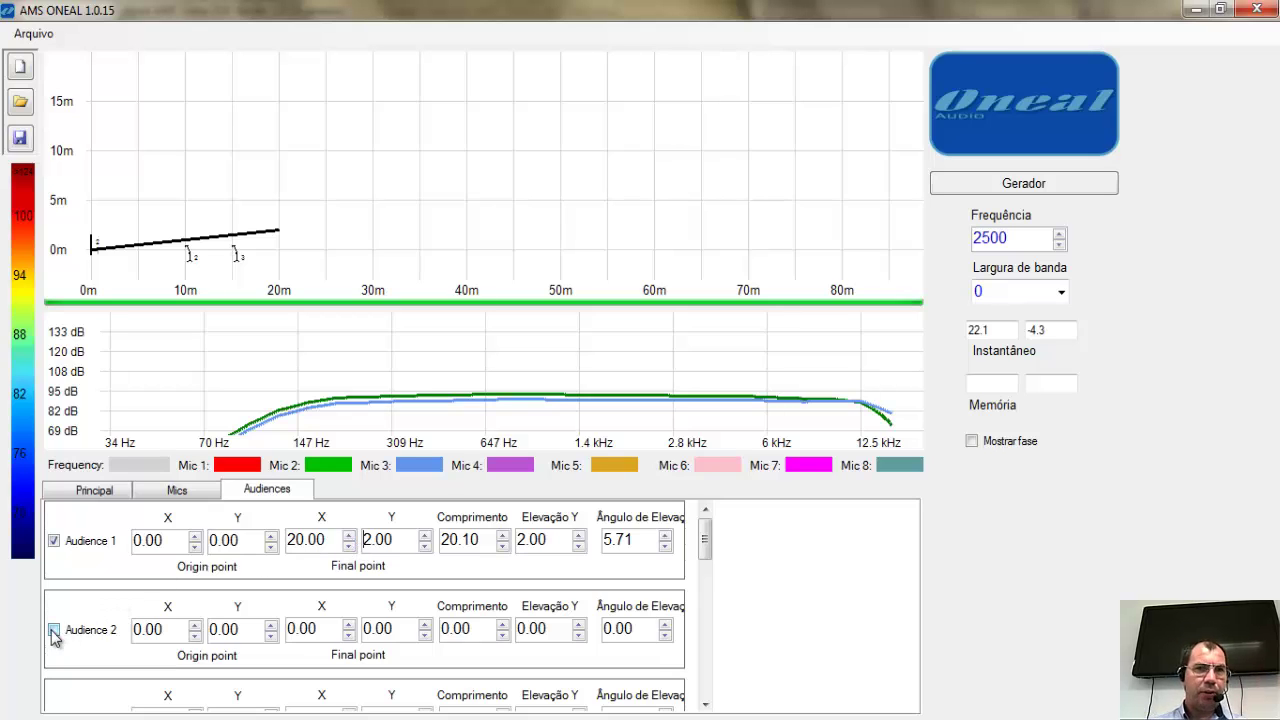
double_click(394, 541)
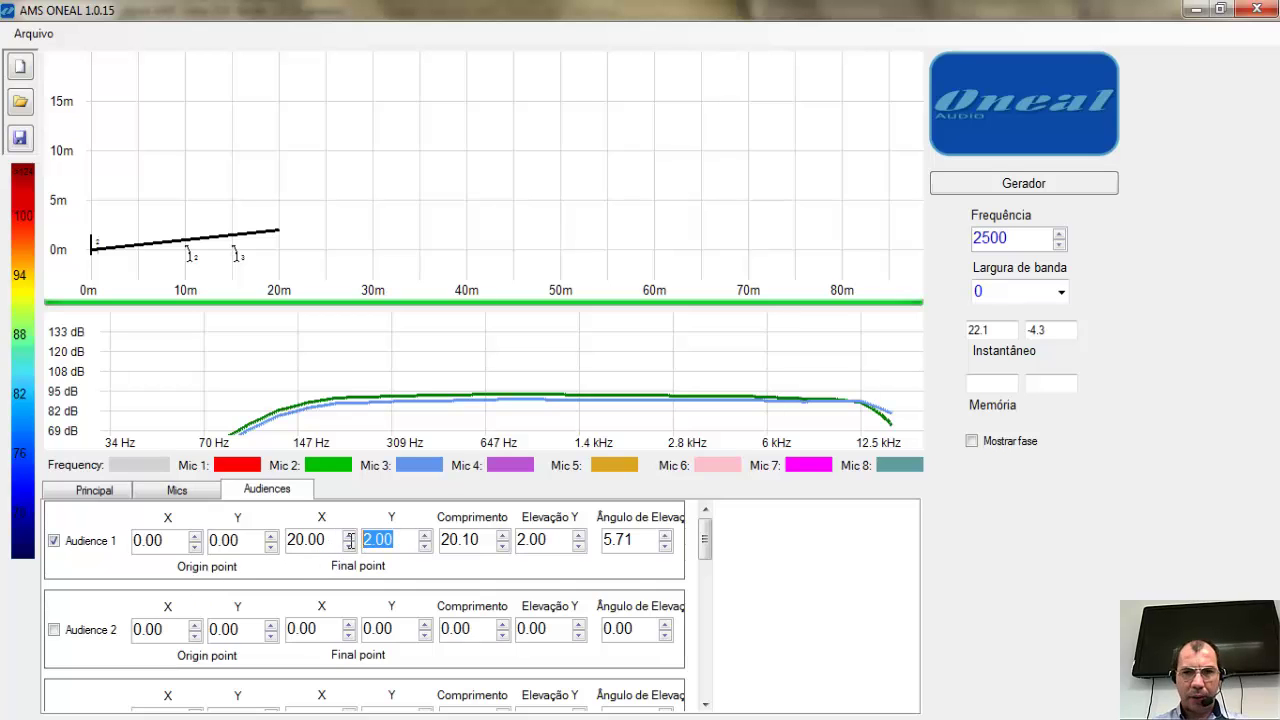
type("0")
key("Return")
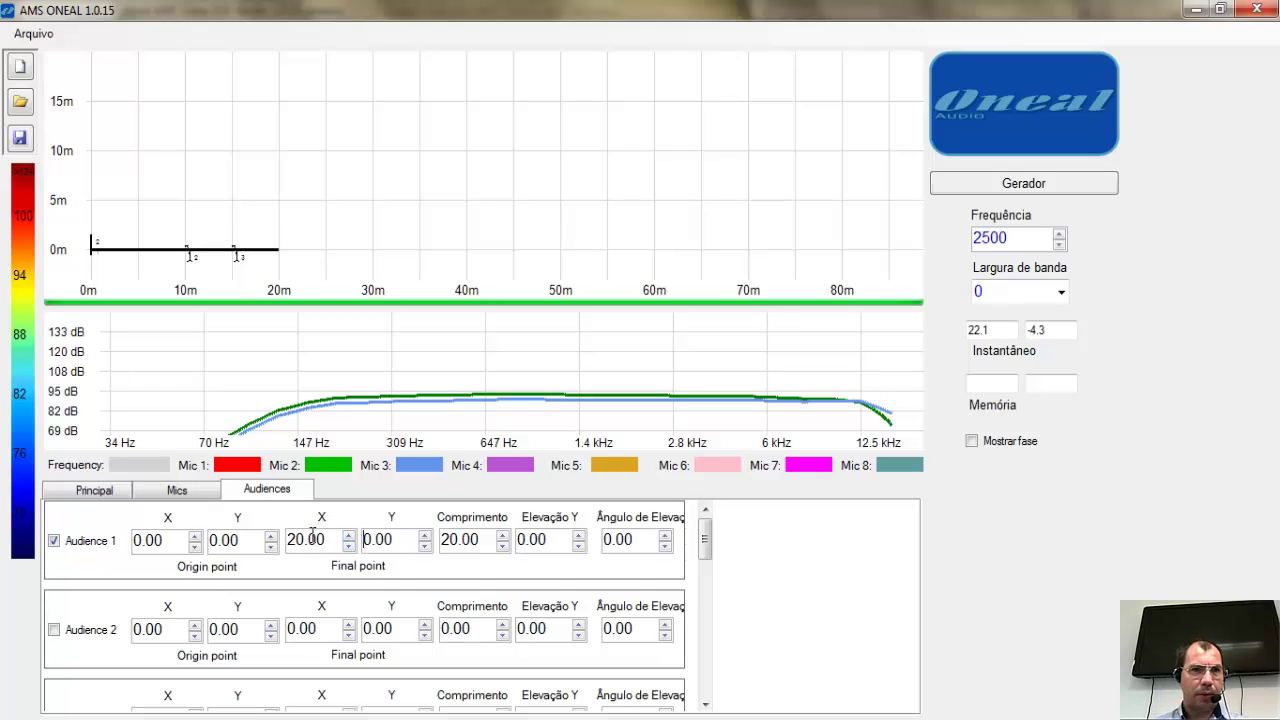
Enable Audience 2 and set its origin point X to 20 and final point X to 25.
left_click(54, 630)
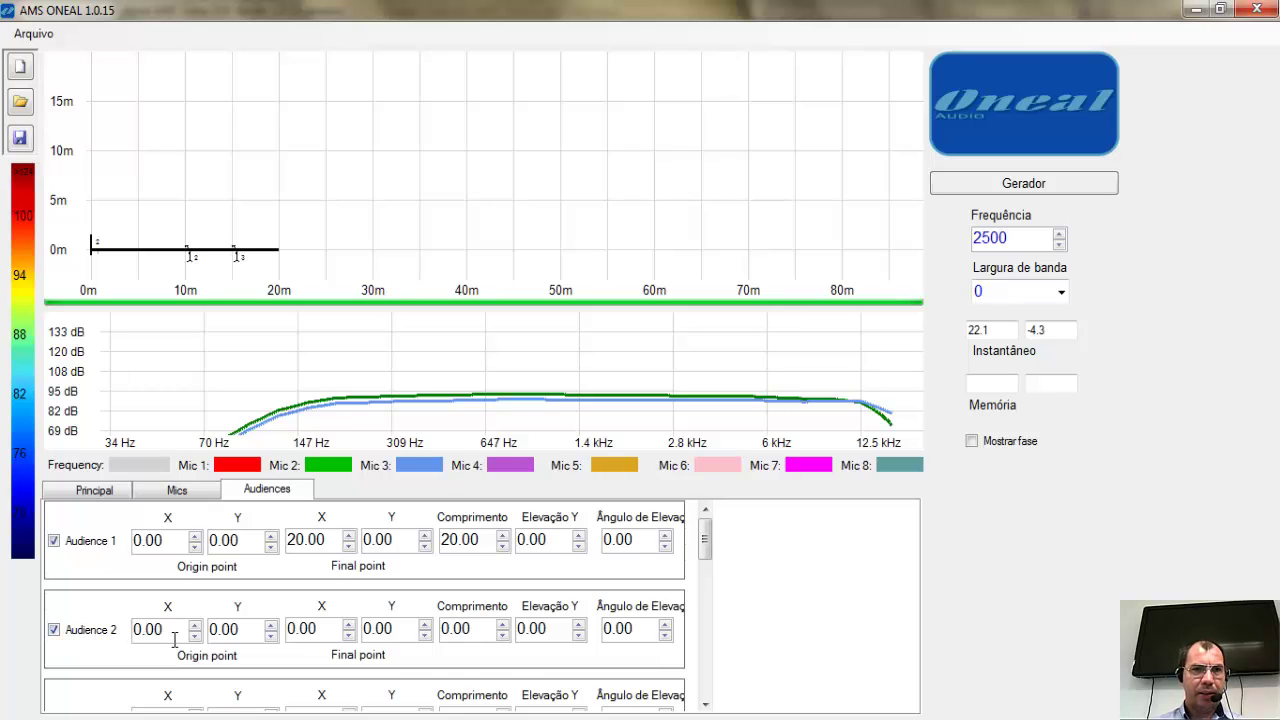
left_click_drag(172, 631, 108, 634)
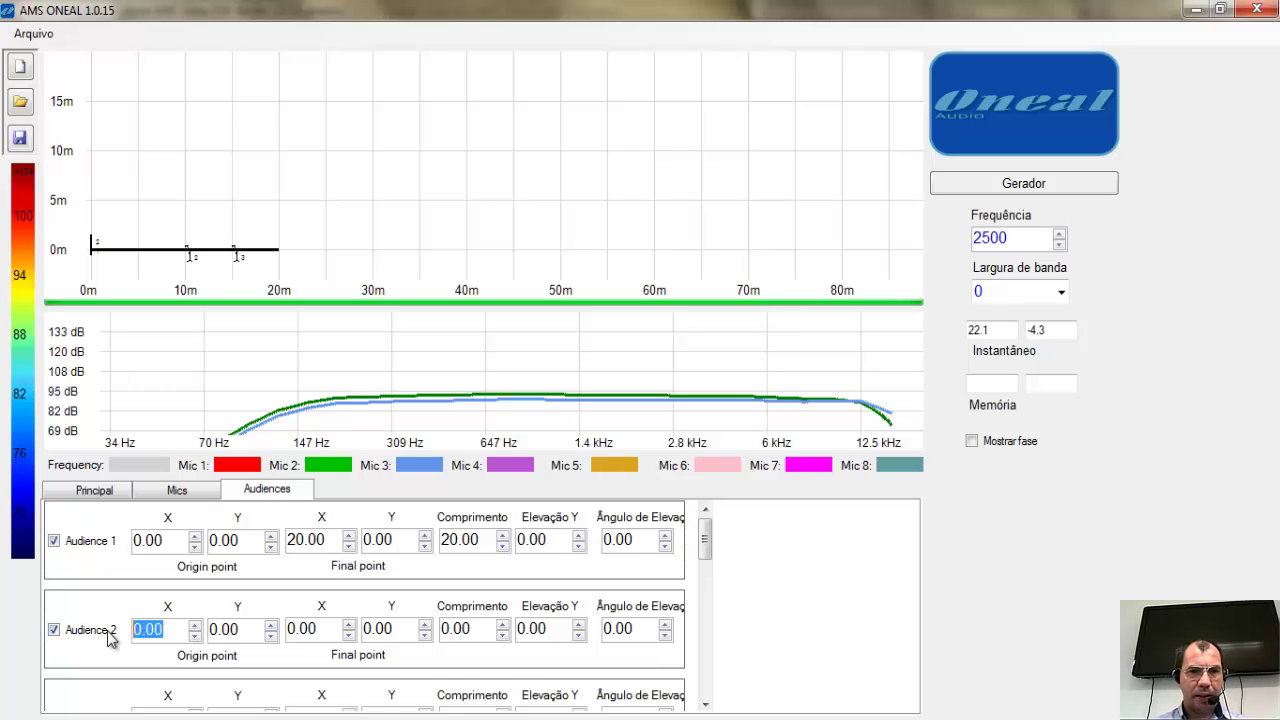
type("2")
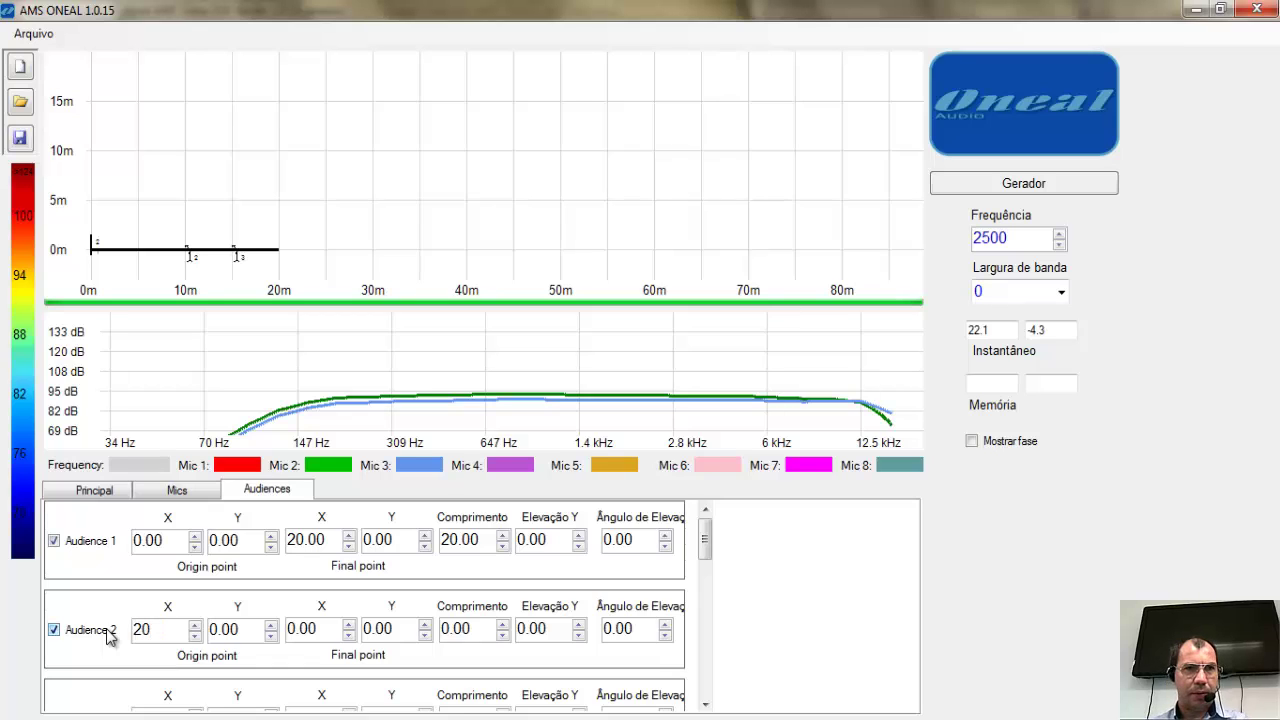
type("0")
key("Return")
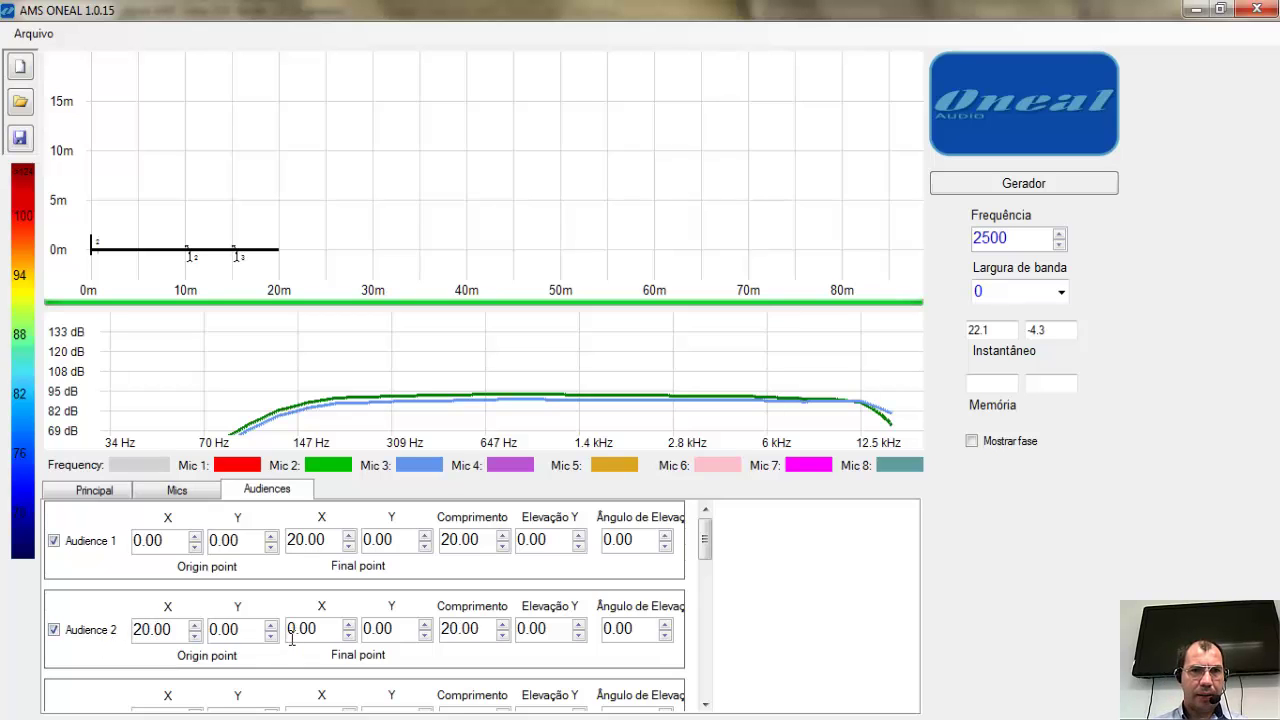
left_click_drag(320, 637, 252, 630)
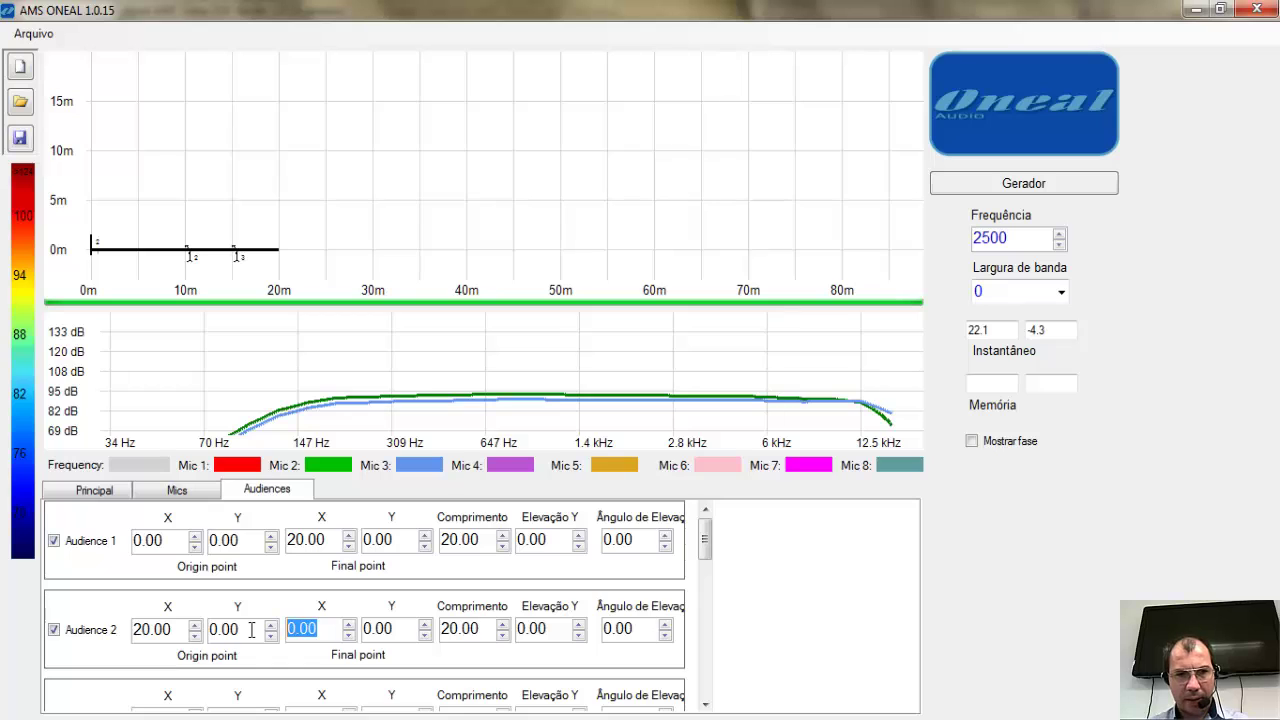
type("25")
key("Return")
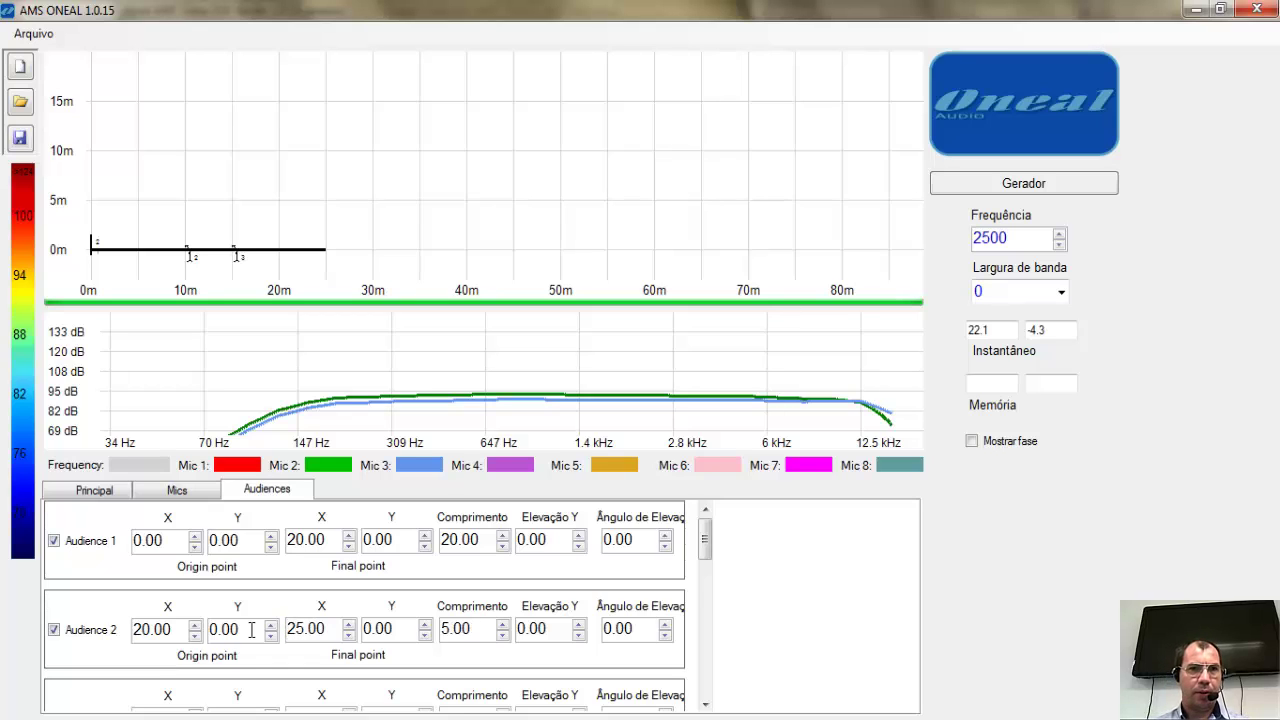
Set both the origin and final point Y of Audience 2 to 3 to form a level balcony.
left_click_drag(240, 630, 195, 640)
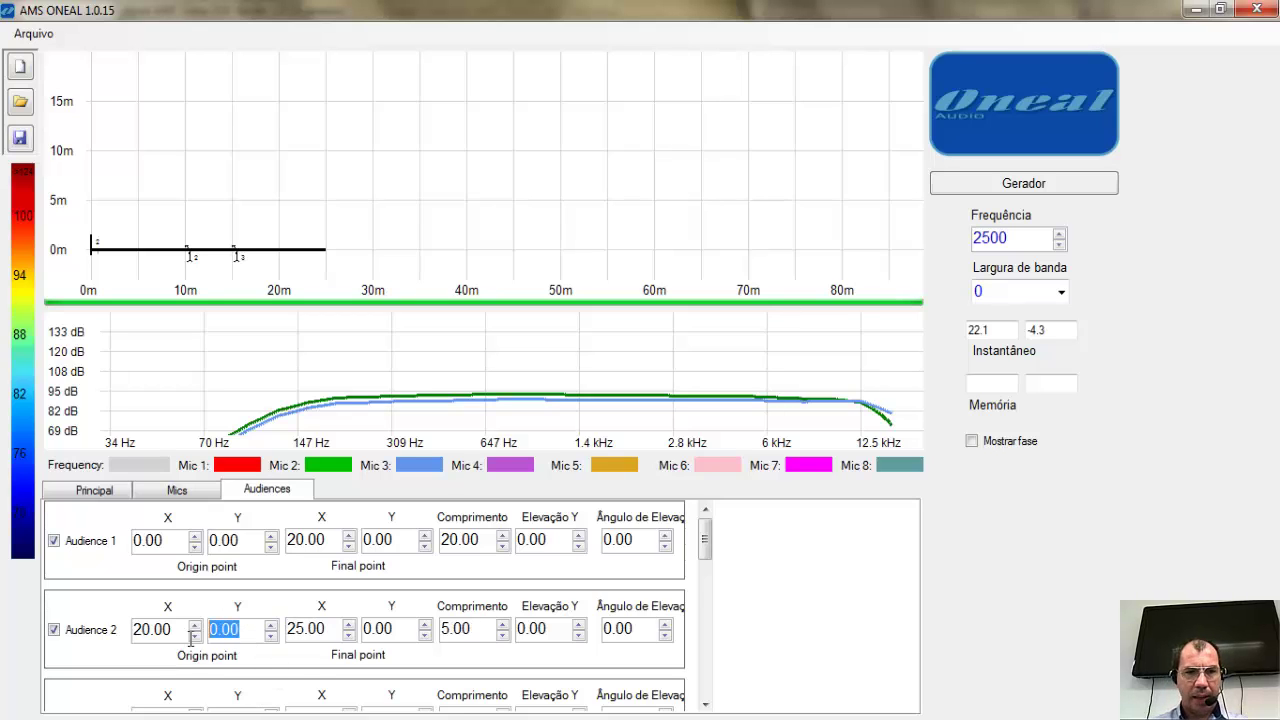
type("3")
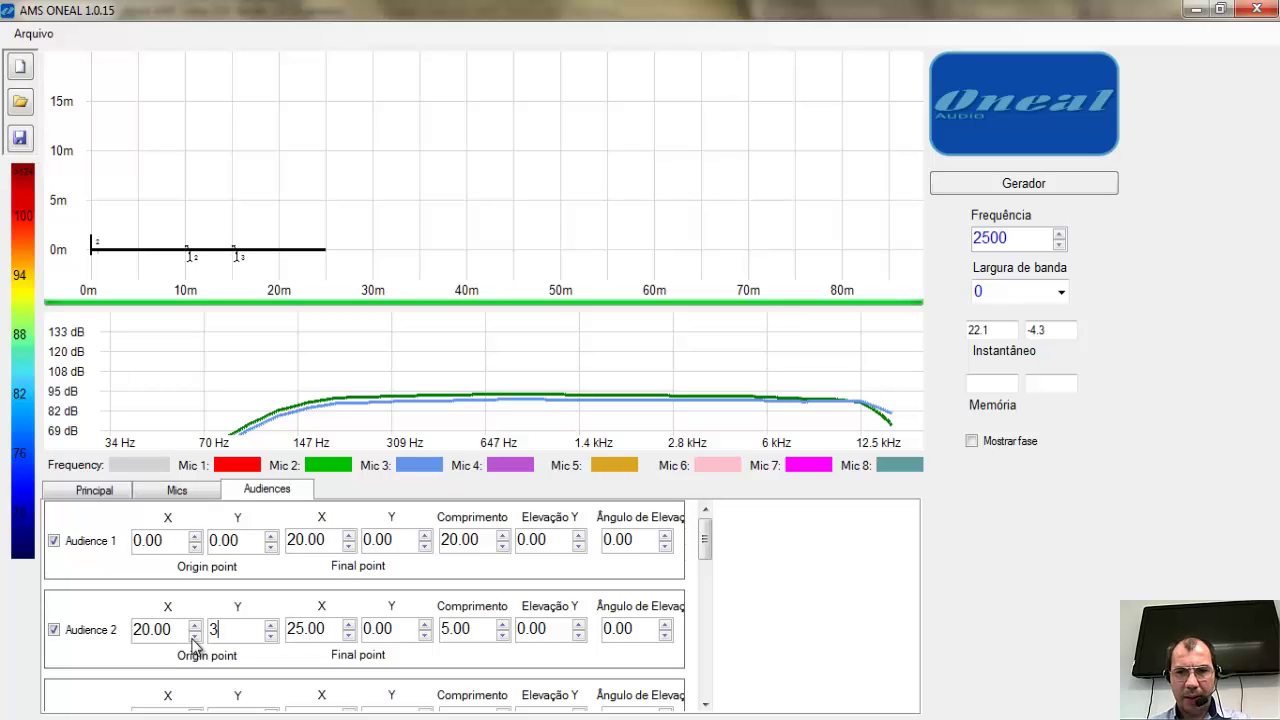
key("Return")
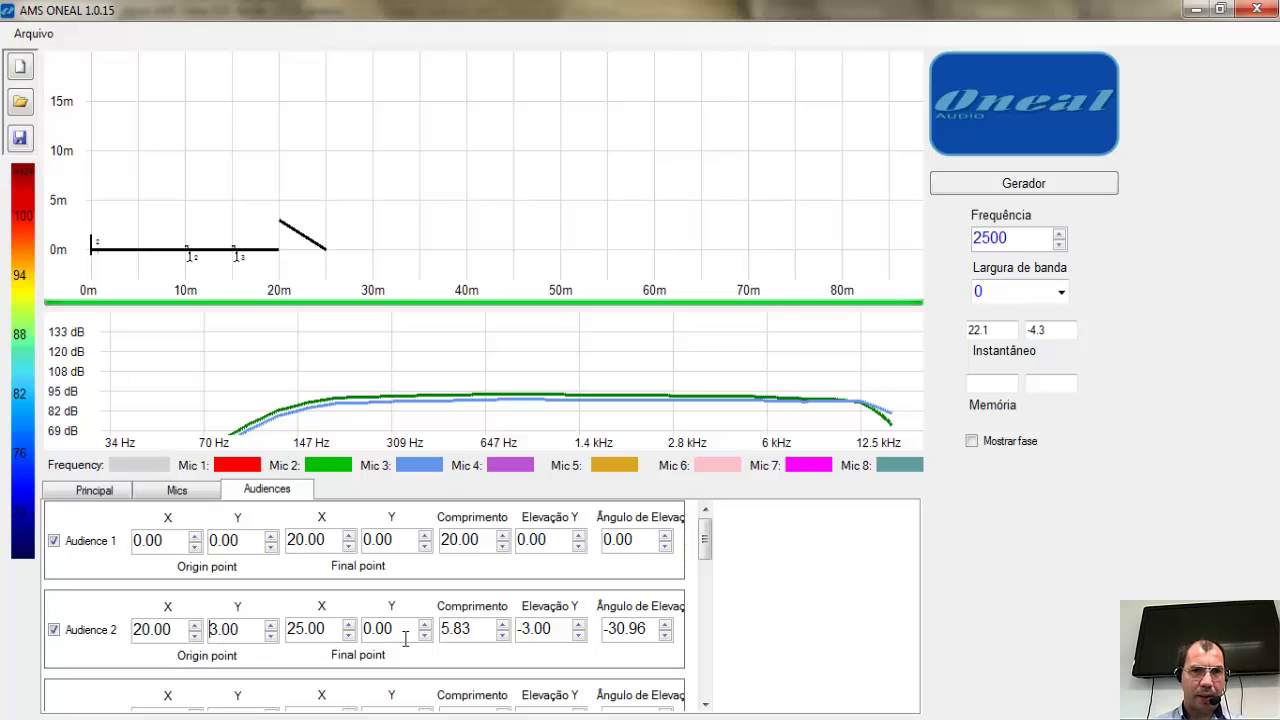
left_click_drag(405, 637, 350, 633)
type("3")
key("Return")
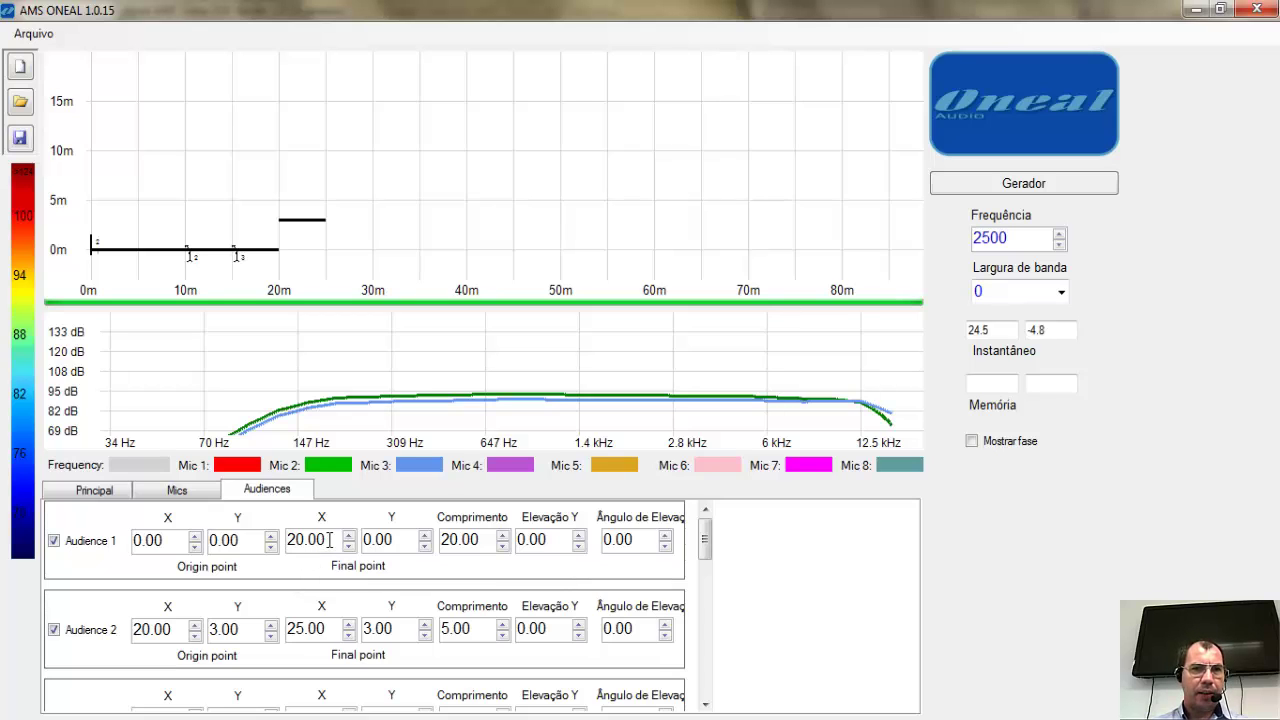
Extend Audience 1 beneath the balcony by setting its final point X to 25.
left_click_drag(330, 540, 272, 544)
type("25")
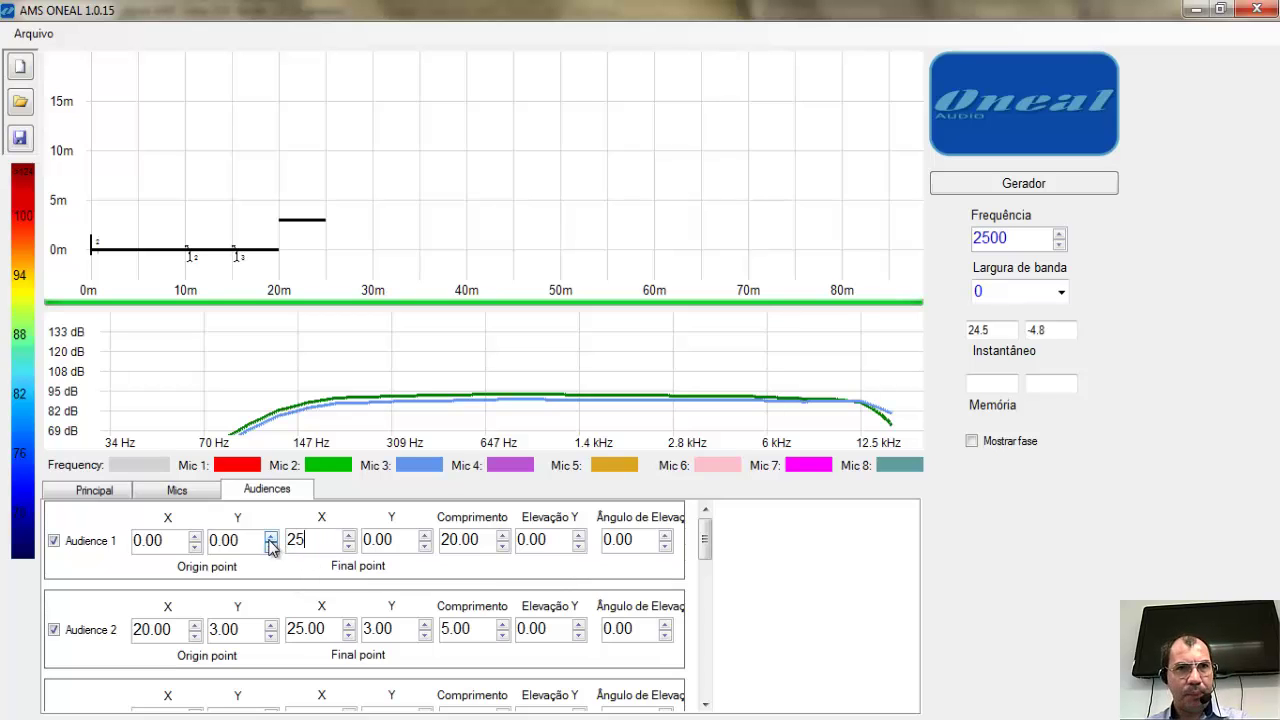
key("Tab")
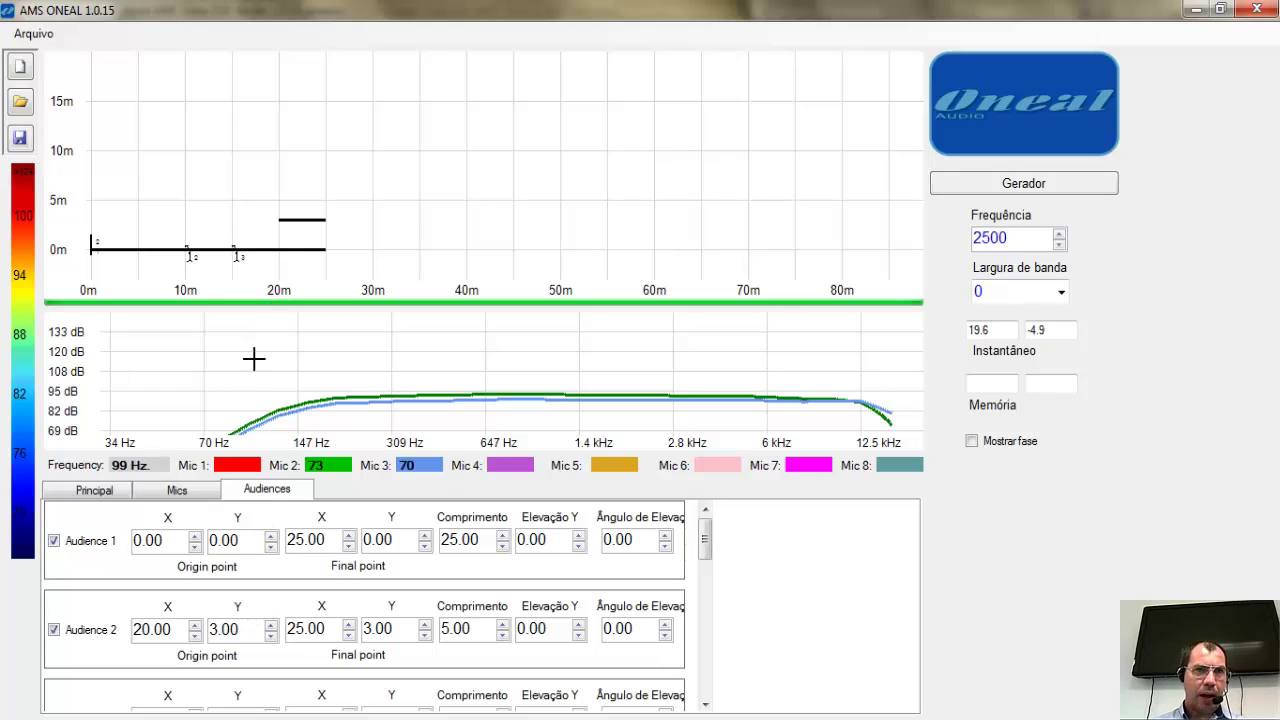
Tilt Audience 2 upward by gradually raising its final point Y to 4.00.
left_click(236, 627)
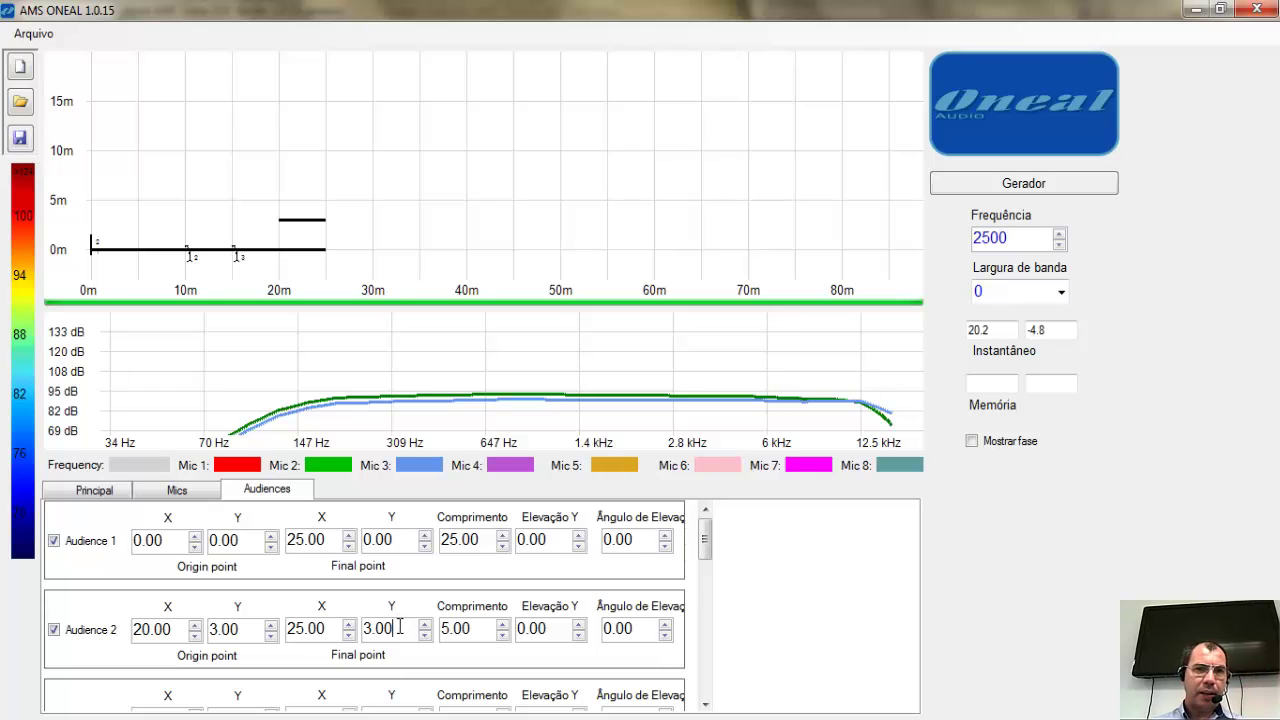
left_click_drag(399, 627, 350, 630)
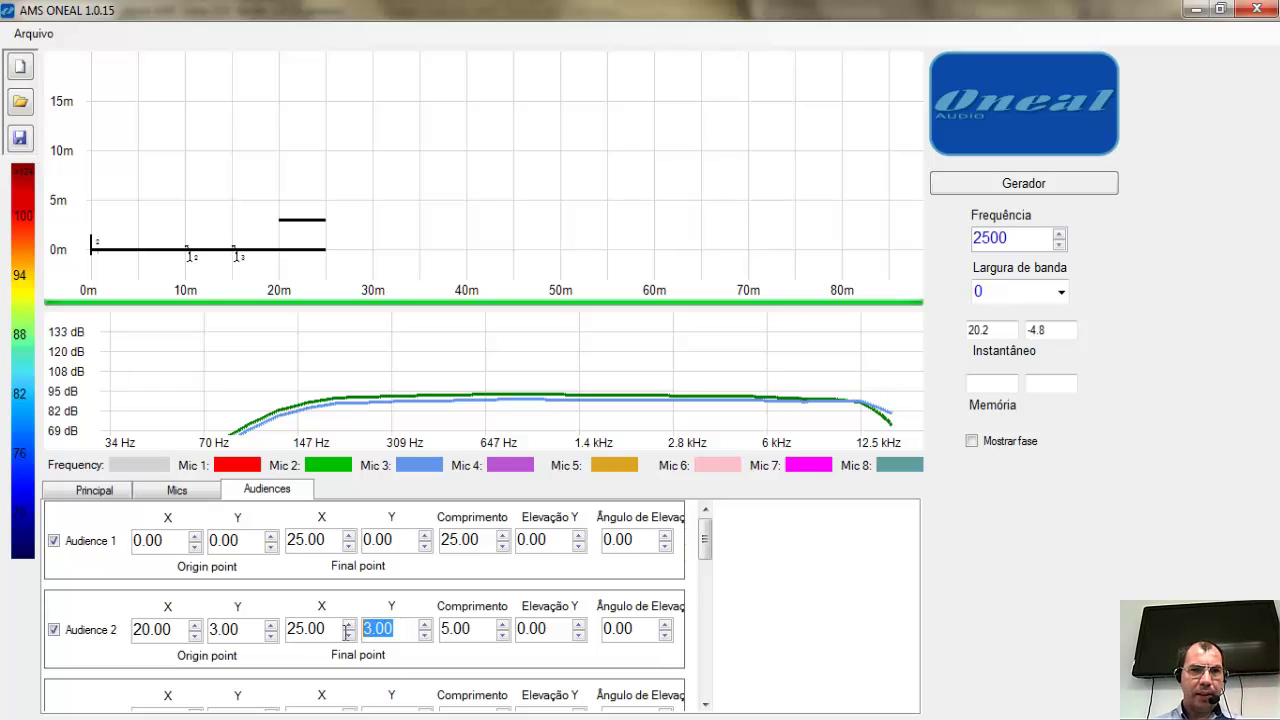
left_click(422, 624)
left_click(424, 625)
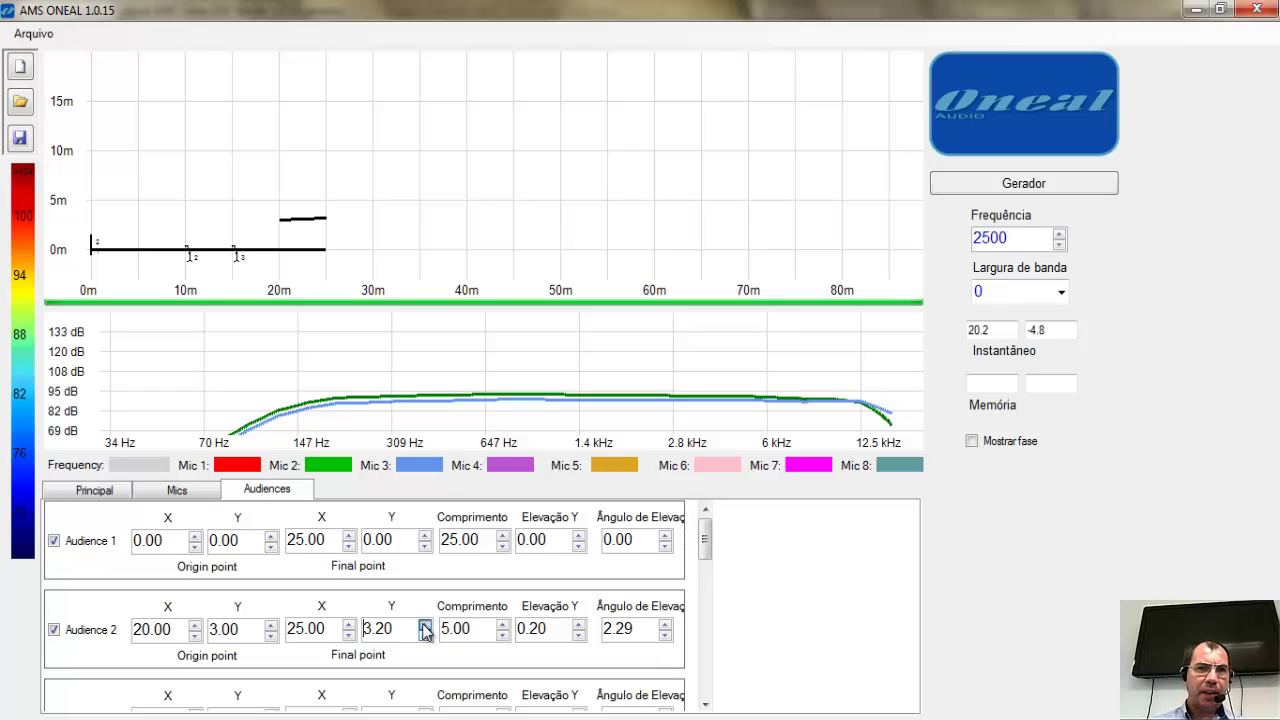
left_click(424, 625)
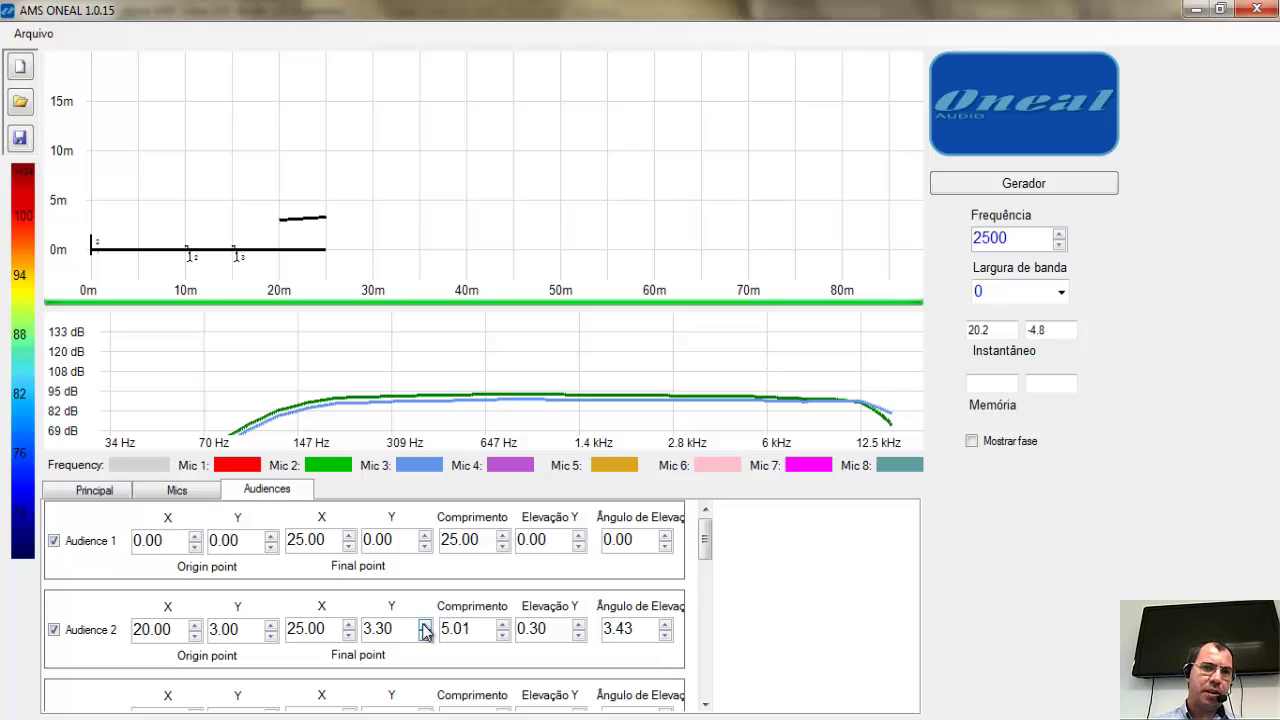
left_click(424, 625)
left_click(424, 625)
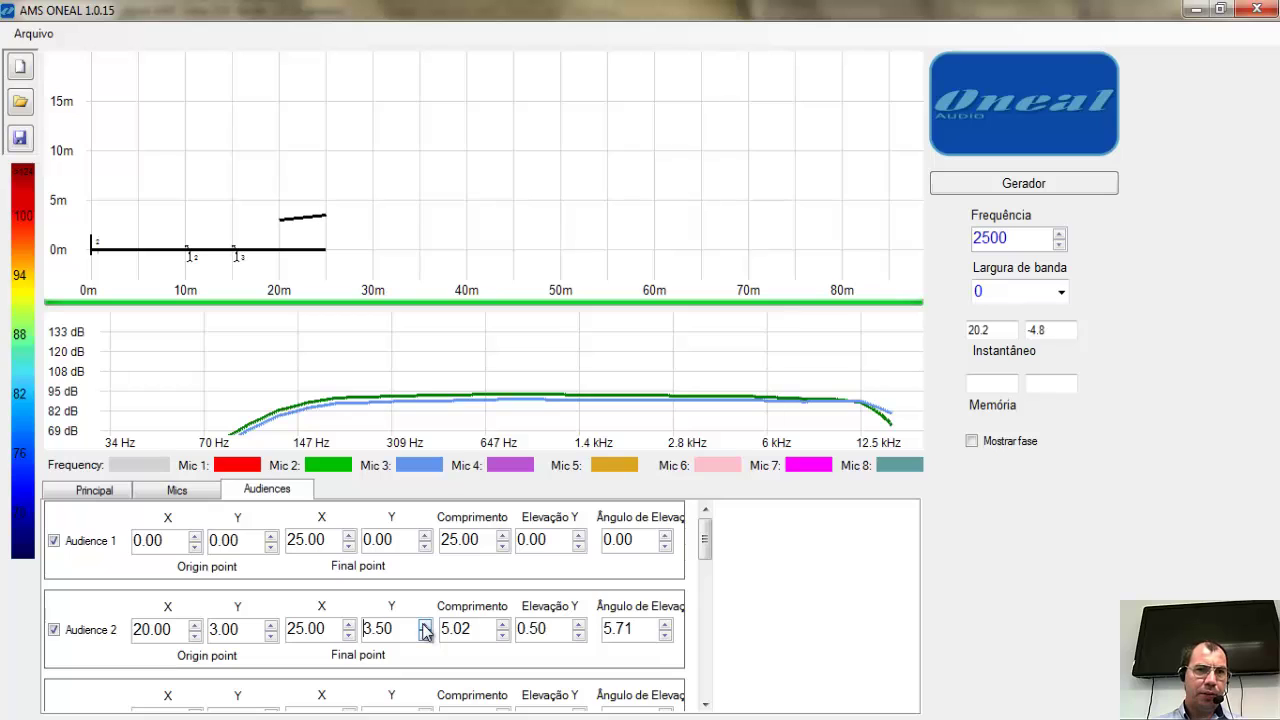
left_click(424, 625)
left_click(424, 625)
left_click(424, 625)
left_click(424, 625)
left_click(424, 625)
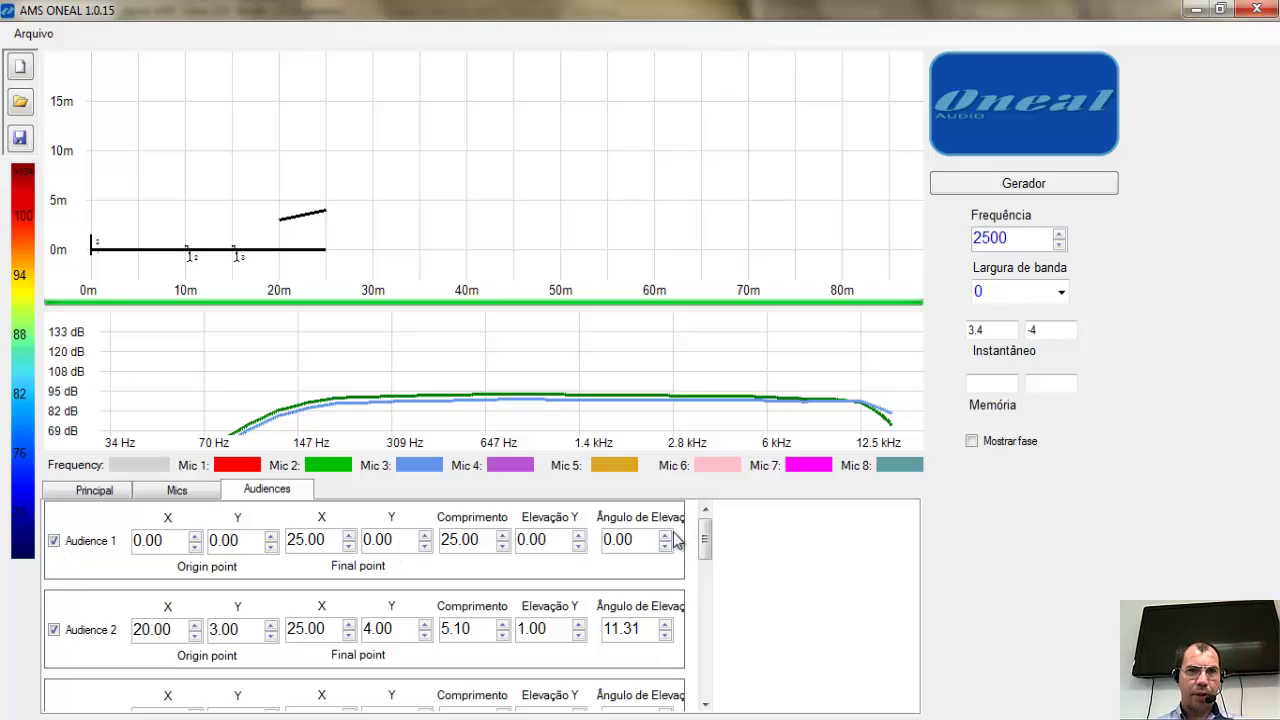
Return to the speaker settings, set the frequency to 10000, and generate the coverage map over the audience areas.
mouse_move(704, 540)
left_mouse_down()
mouse_move(706, 680)
mouse_move(706, 523)
left_mouse_up()
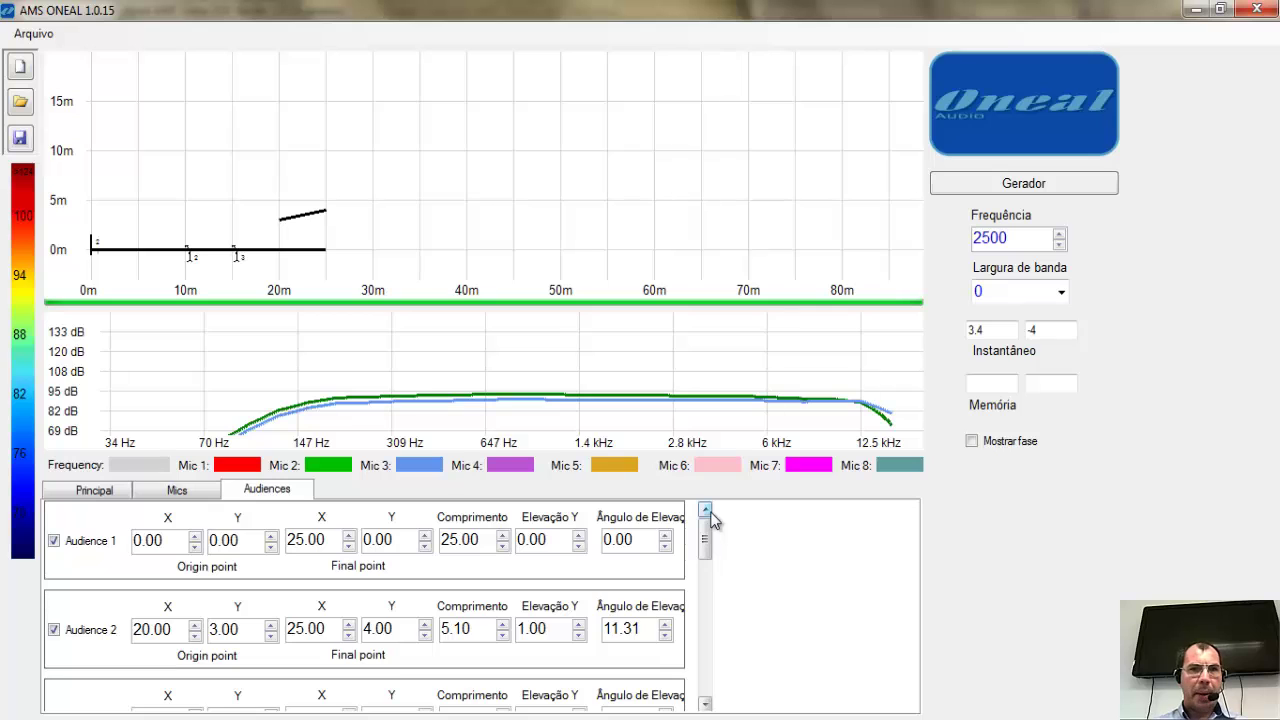
left_click(100, 490)
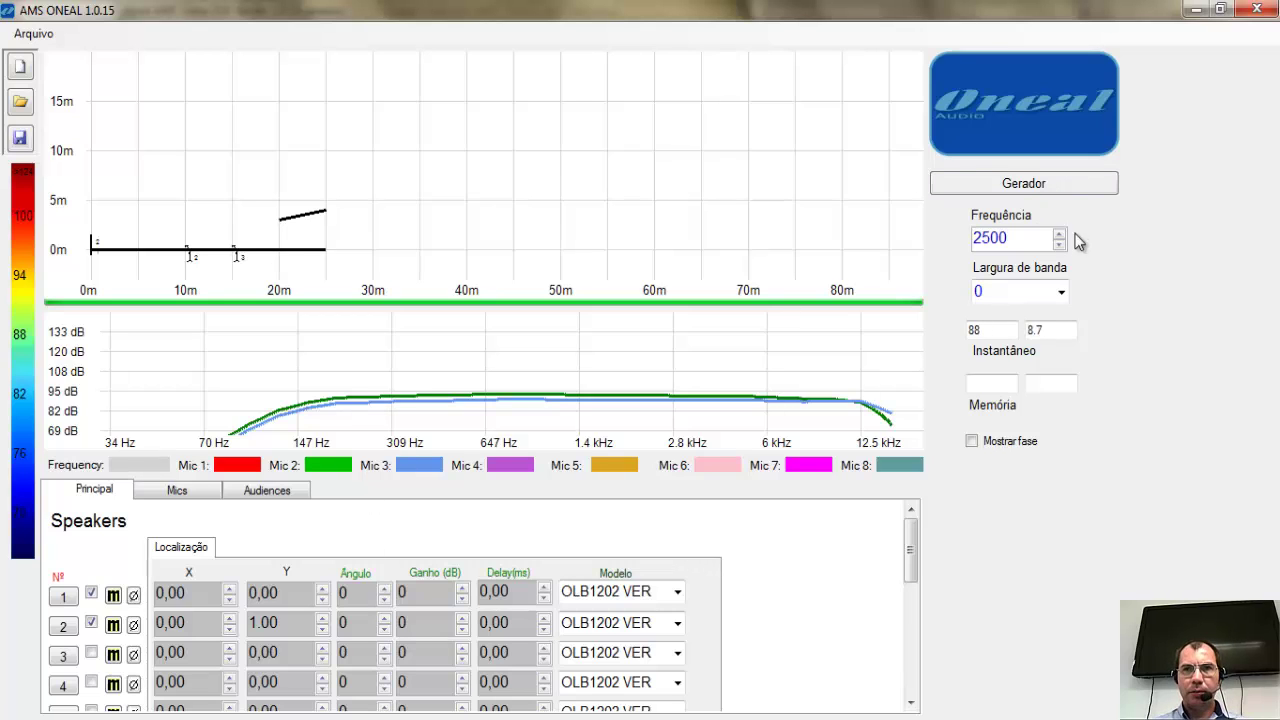
left_click(1059, 233)
left_click(1060, 234)
left_click(1060, 234)
left_click(1059, 233)
left_click(1059, 233)
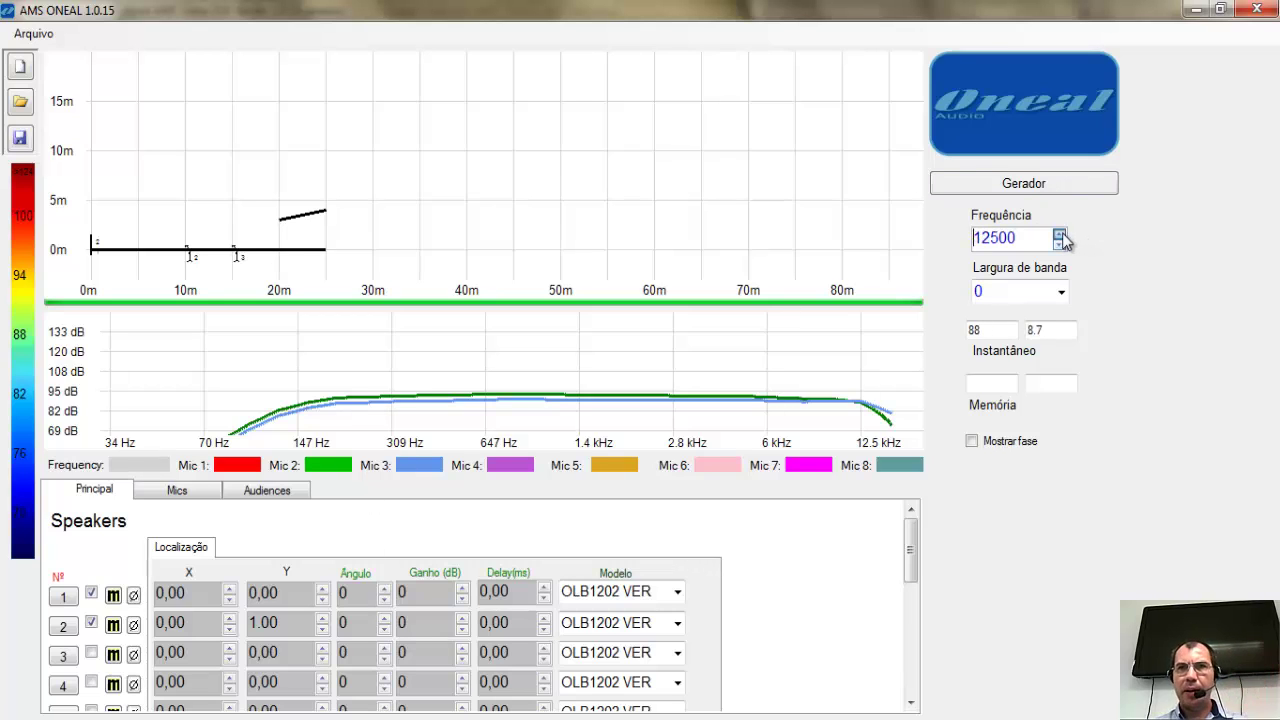
left_click(1059, 244)
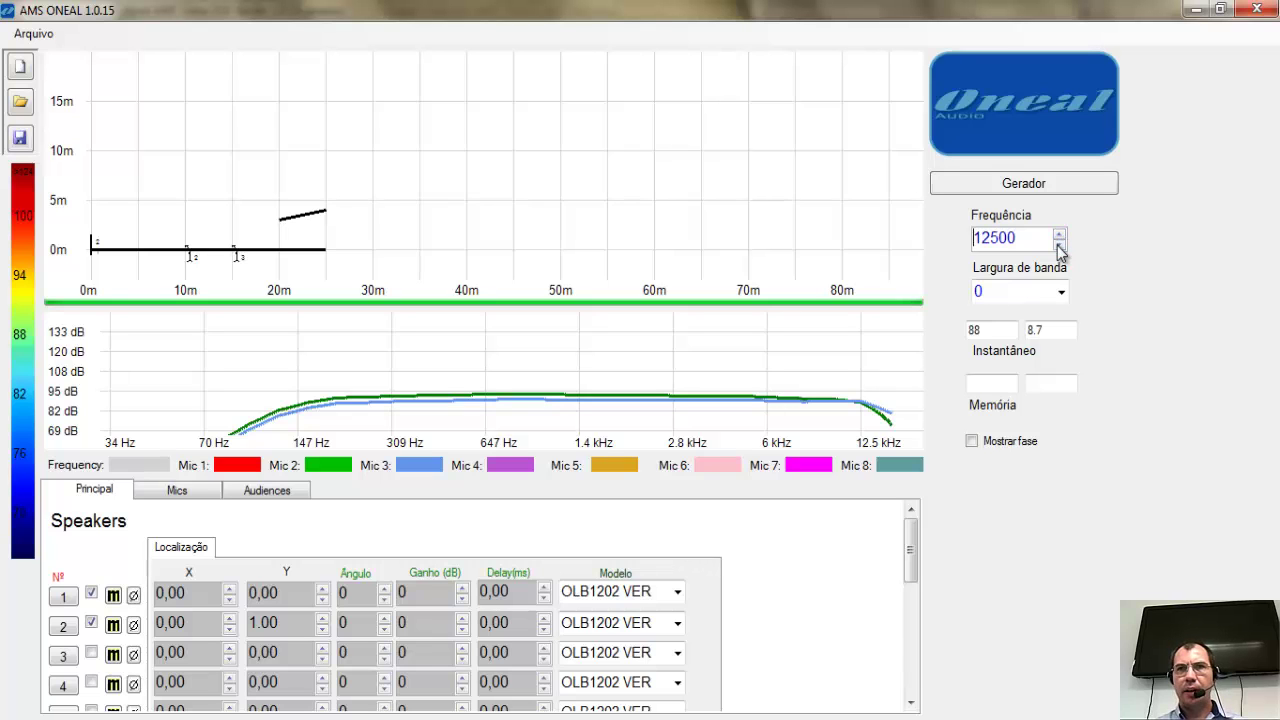
left_click(1059, 246)
left_click(1028, 185)
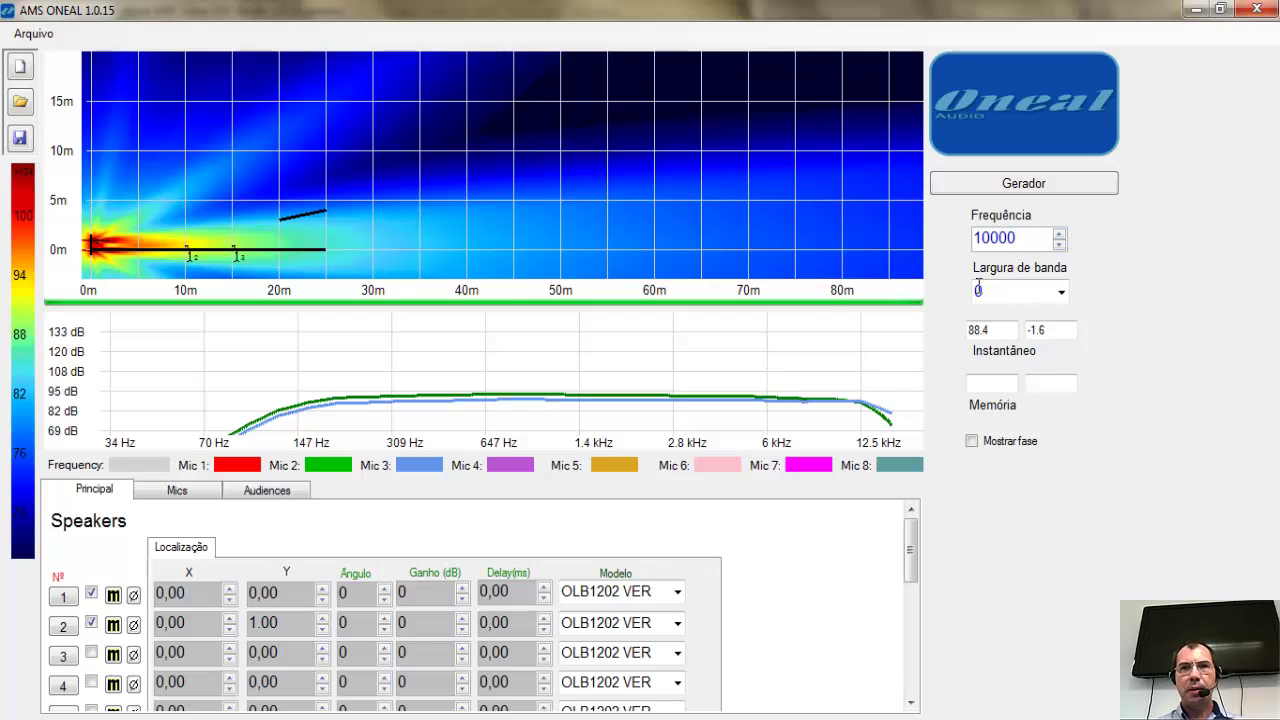
Set the bandwidth to Wideband and regenerate the coverage map over the audience areas.
left_click(1062, 292)
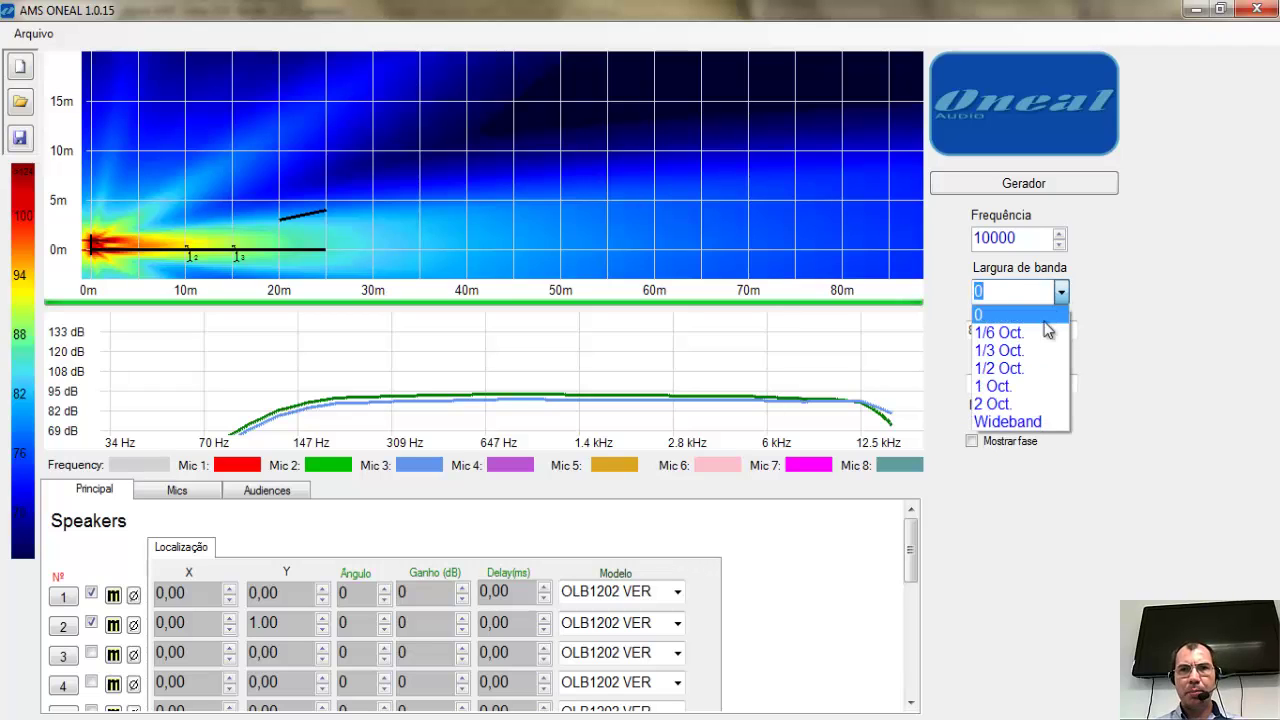
left_click(1020, 422)
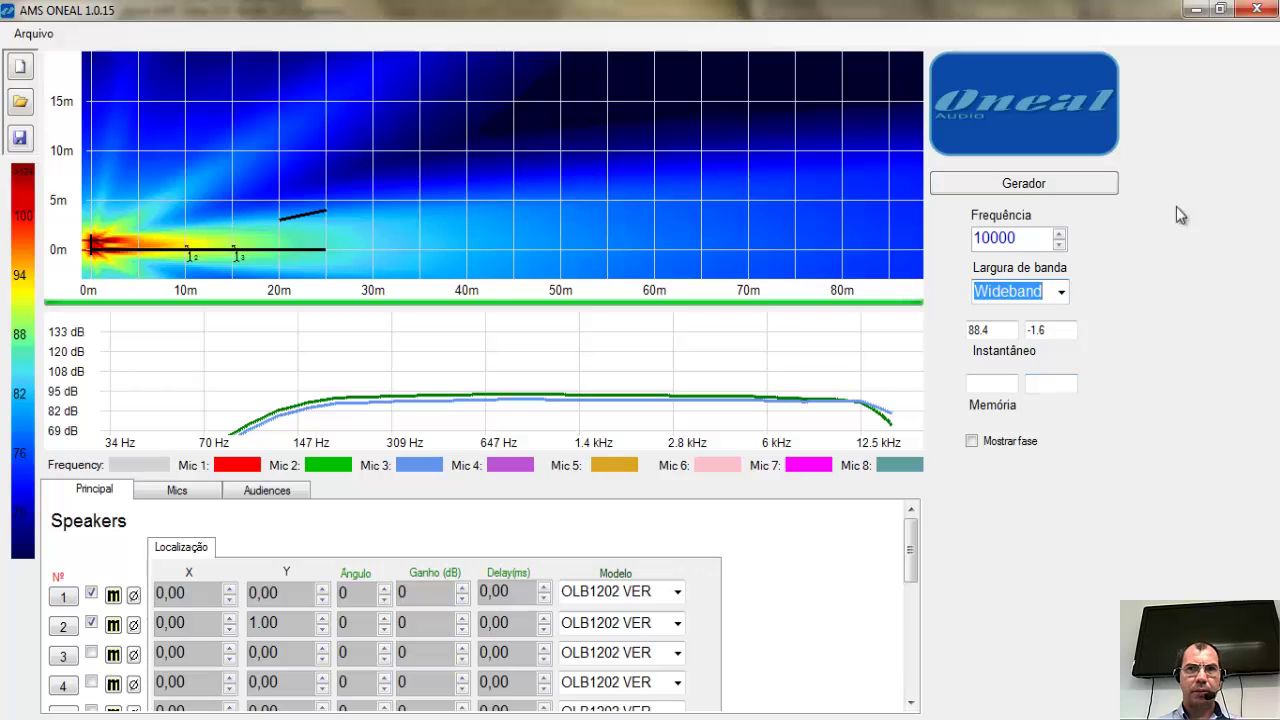
left_click(1003, 191)
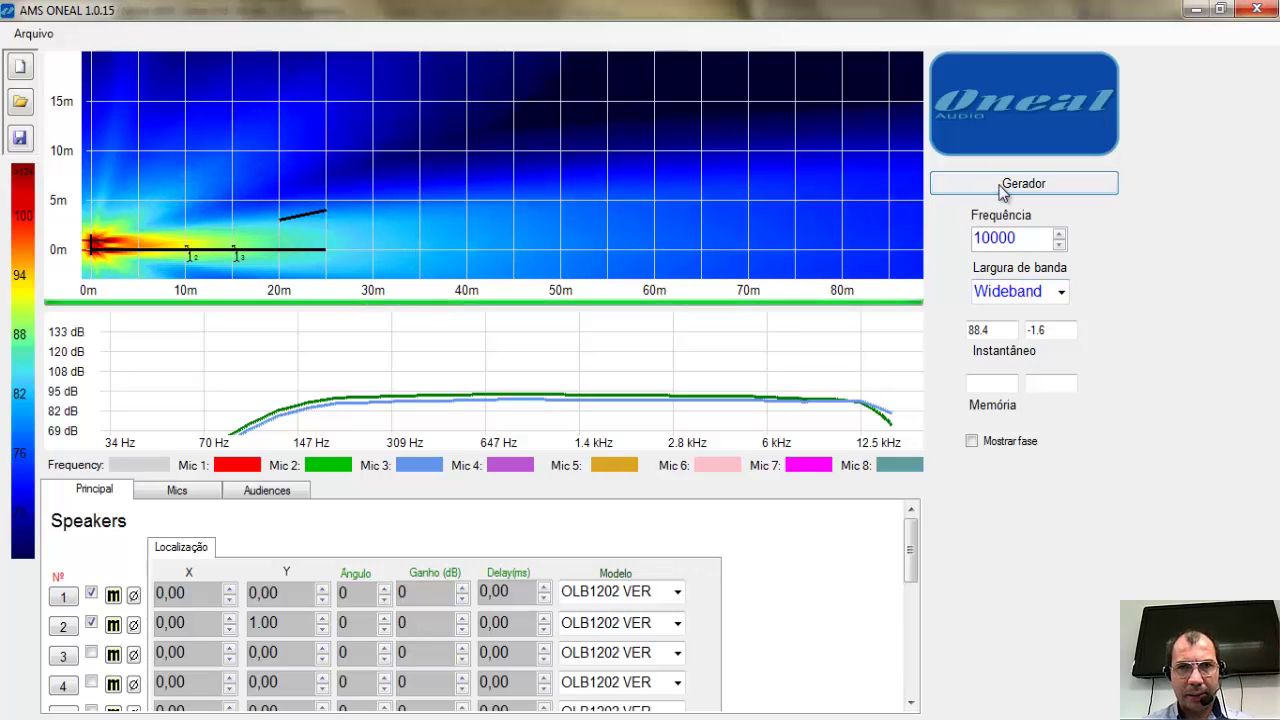
Set the bandwidth to 0 and store a point at about X 15.8, Y 4.6 on the coverage map in memory.
left_click(1060, 292)
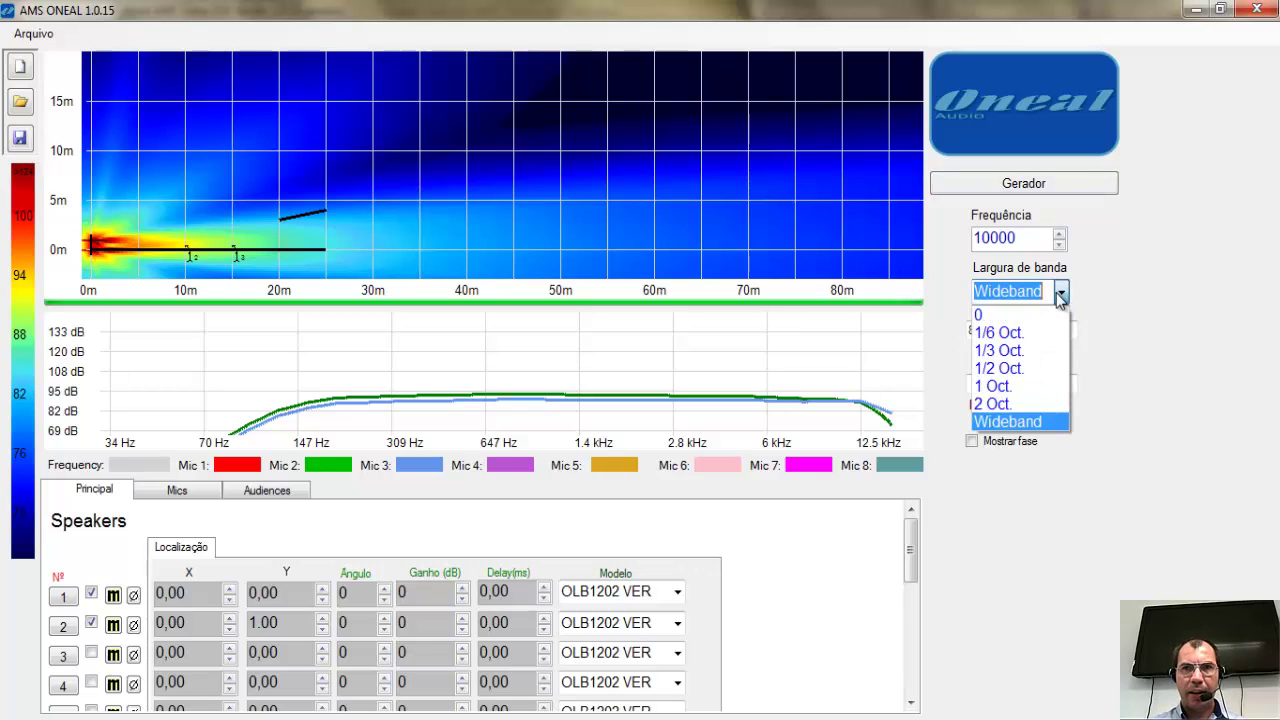
left_click(1048, 314)
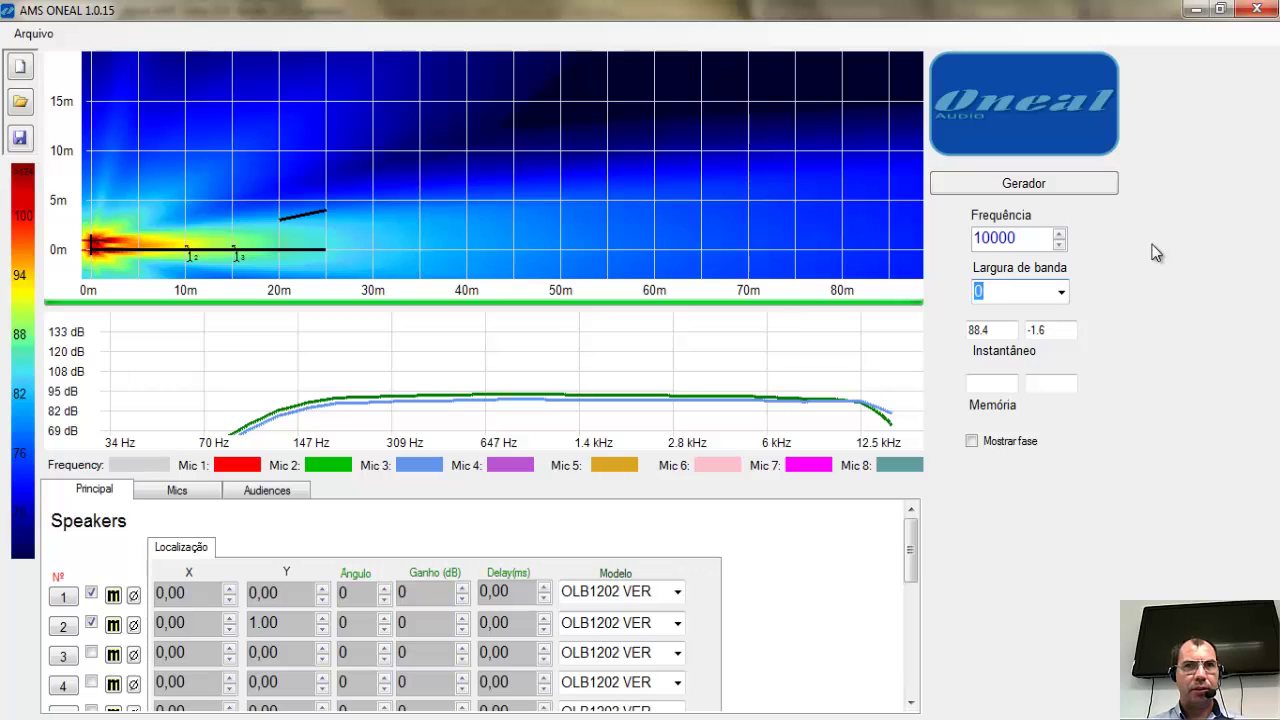
left_click(751, 89)
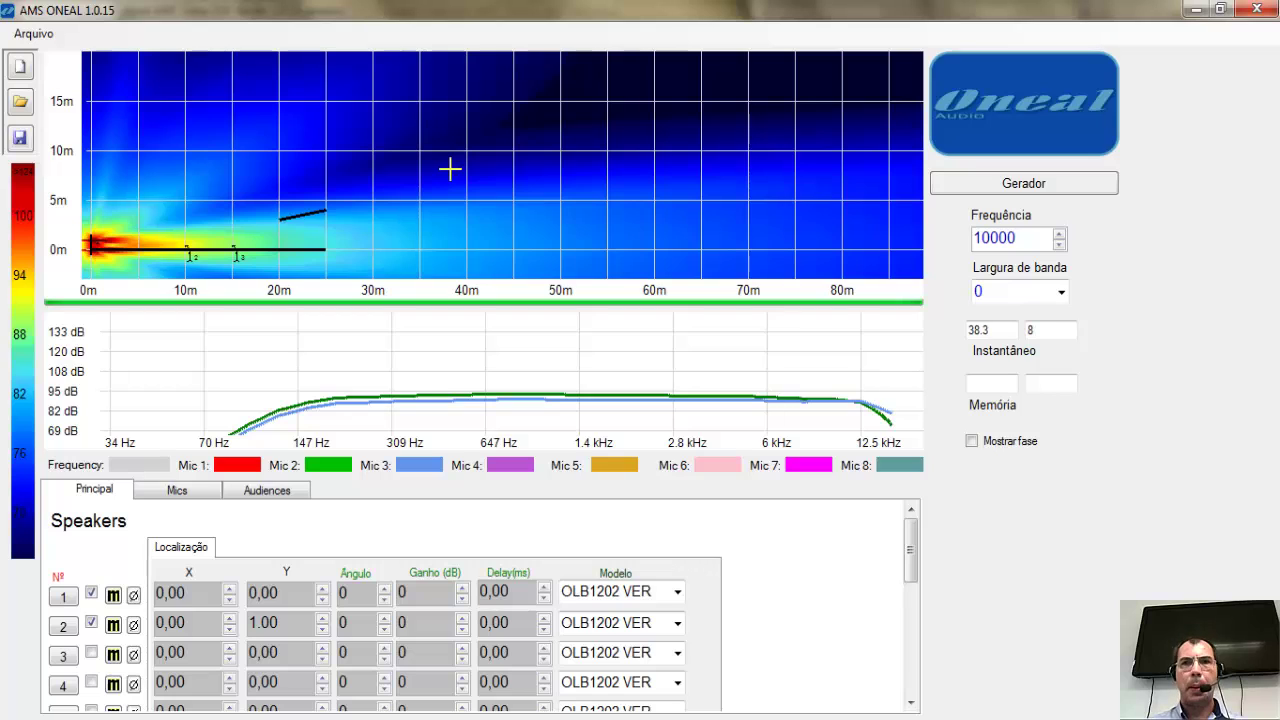
left_click(246, 163)
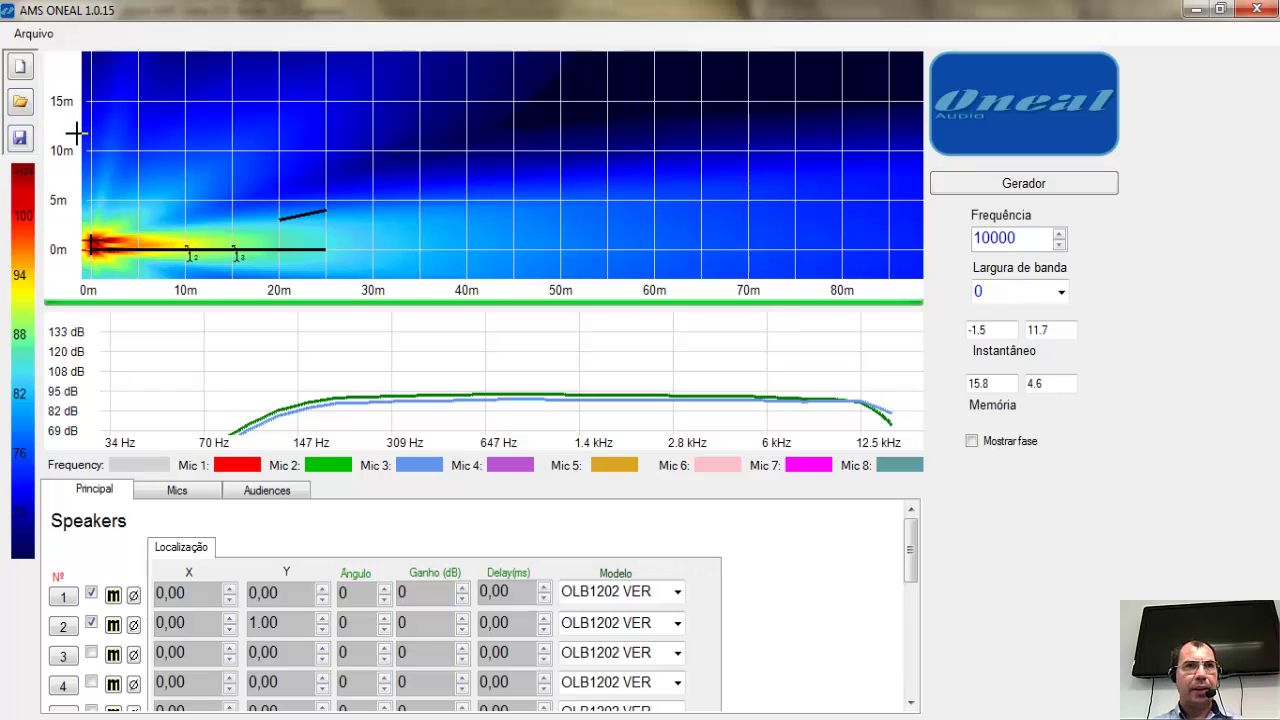
Start a new project without saving the current one and set speaker 1's X position to 5.00.
left_click(21, 67)
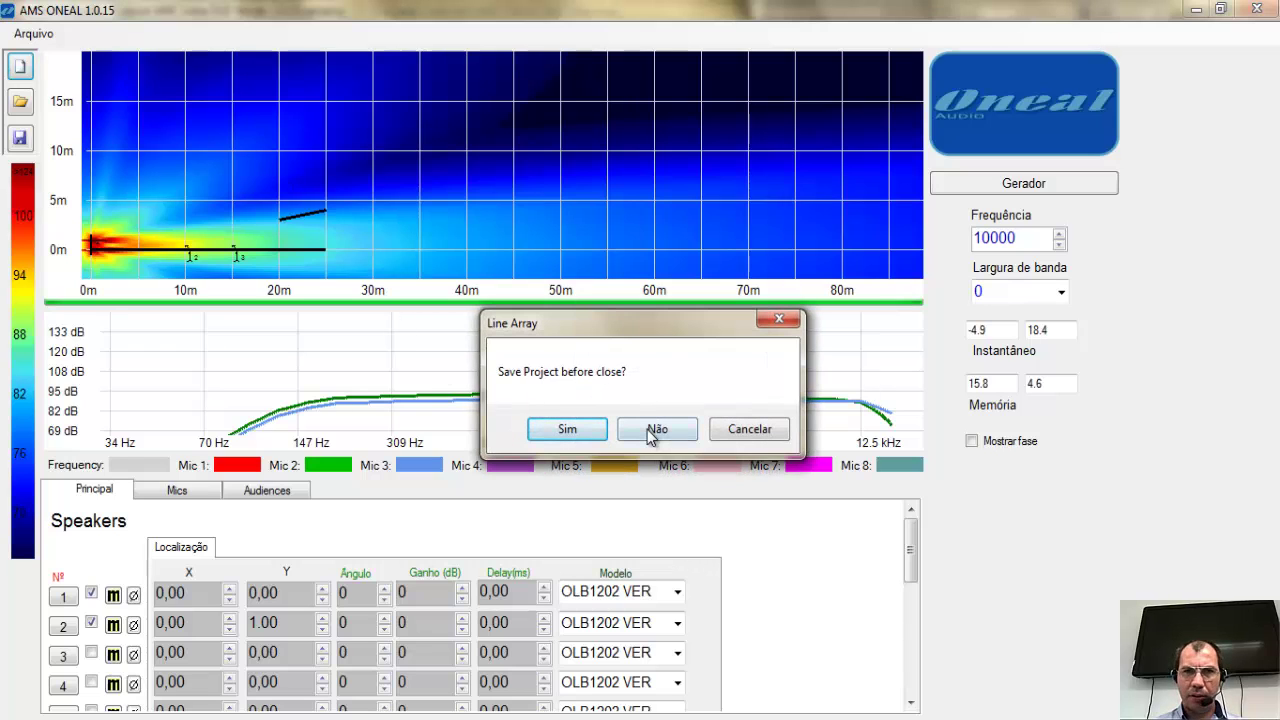
left_click(647, 431)
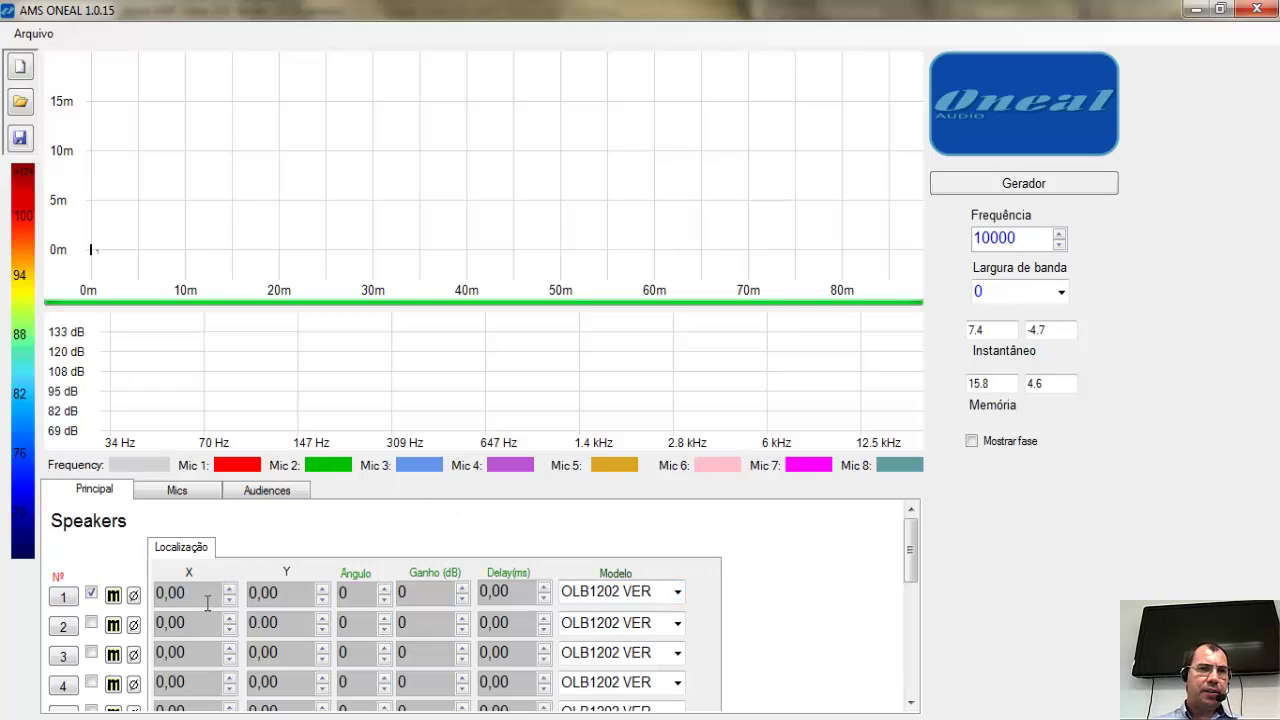
left_click_drag(207, 601, 131, 598)
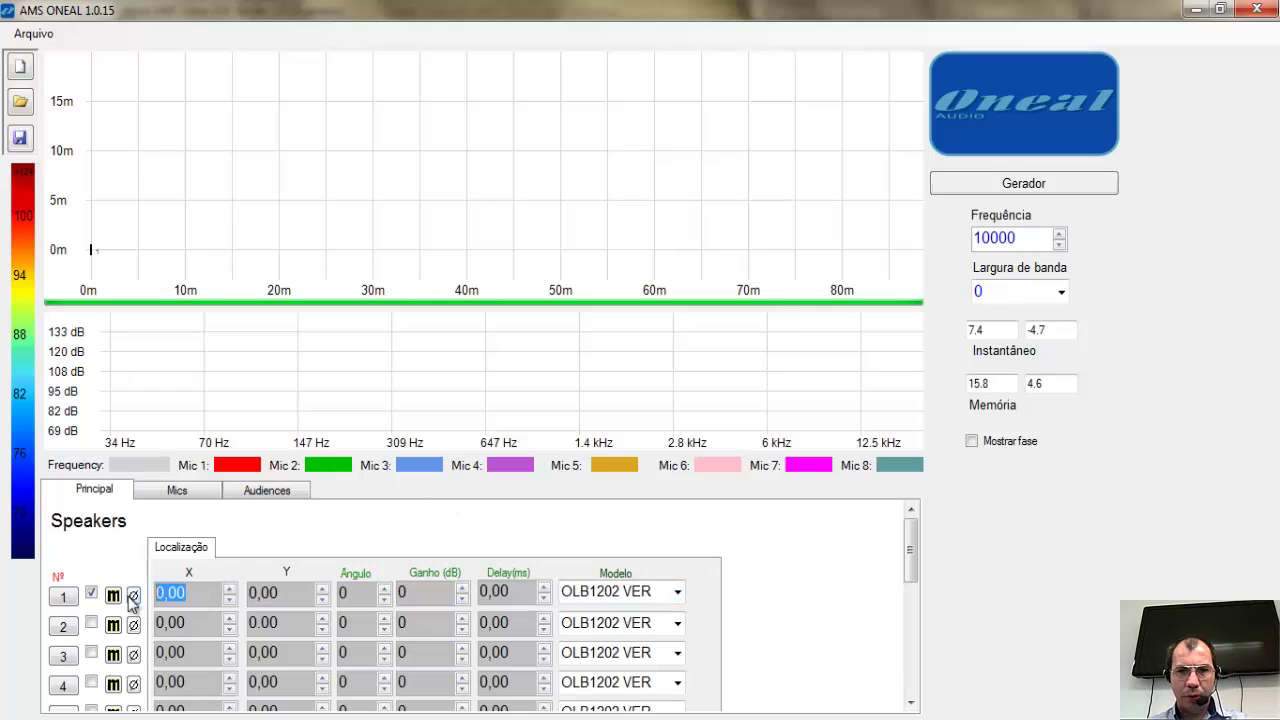
type("5.00")
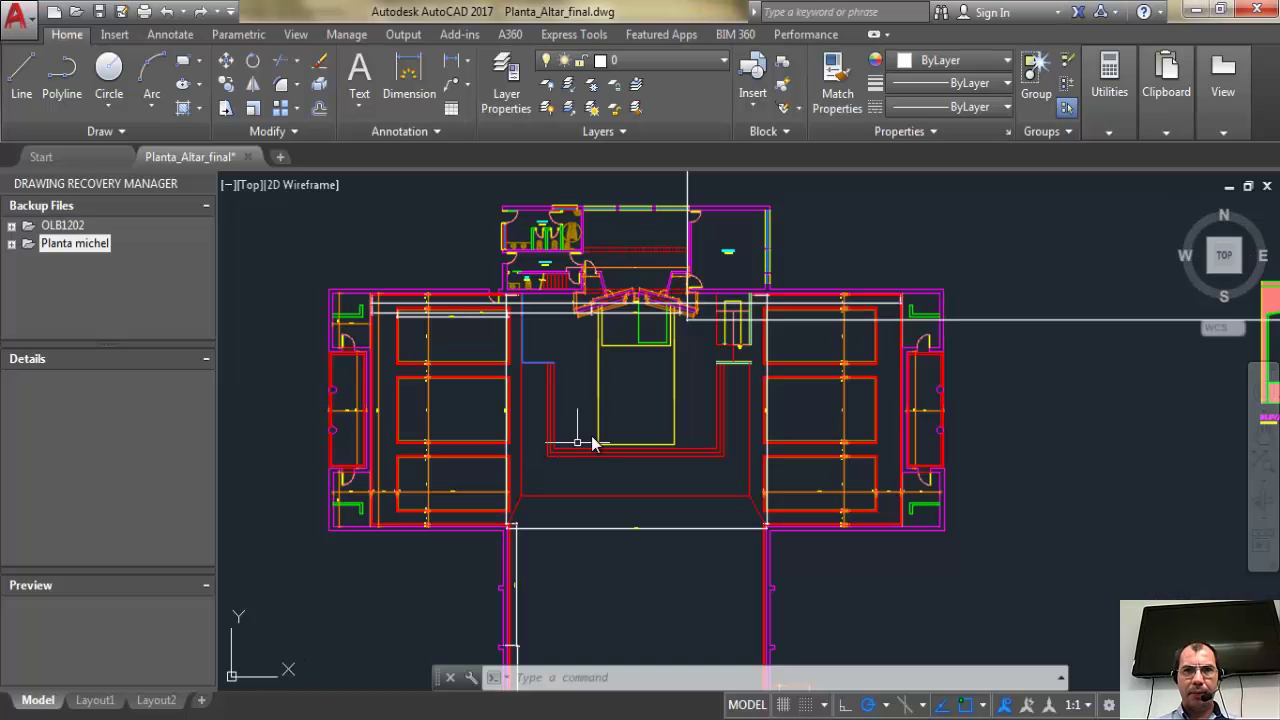
Switch to AutoCAD and examine the altar, side wings and nave in the Planta_Altar_final.dwg floor plan.
scroll(623, 417, "up", 5)
scroll(598, 428, "down", 4)
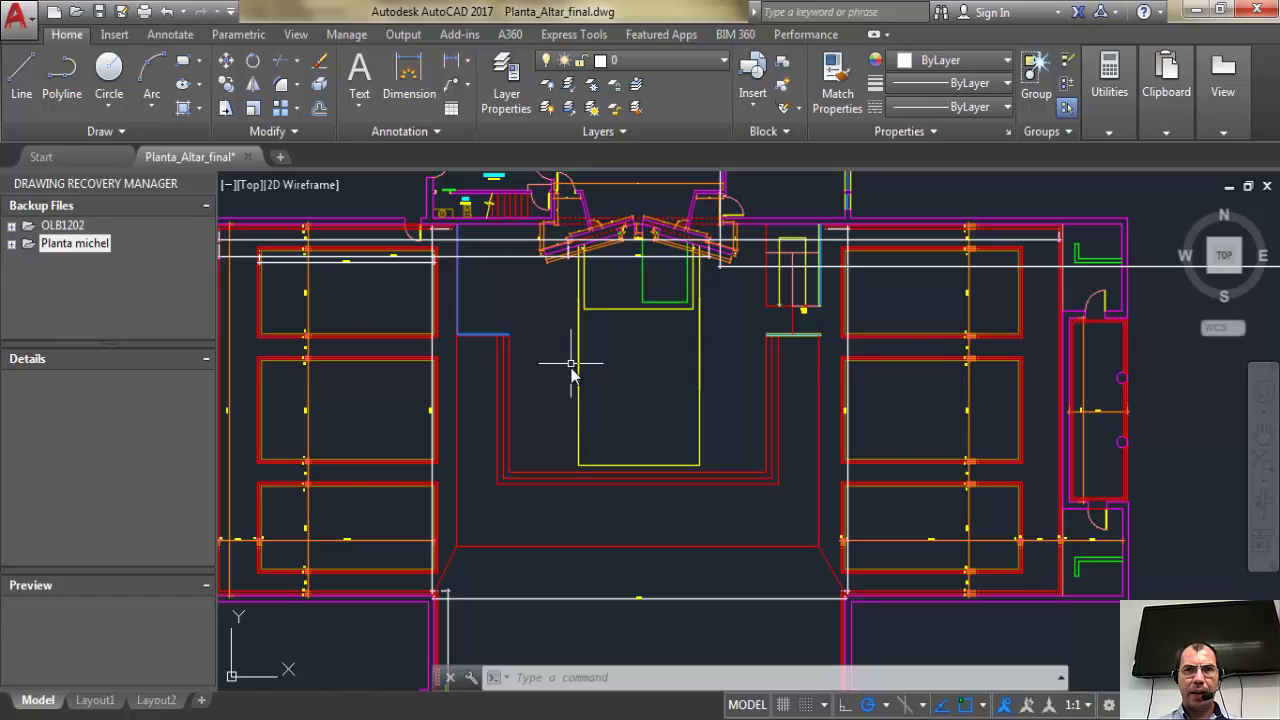
scroll(620, 410, "down", 2)
scroll(620, 410, "up", 2)
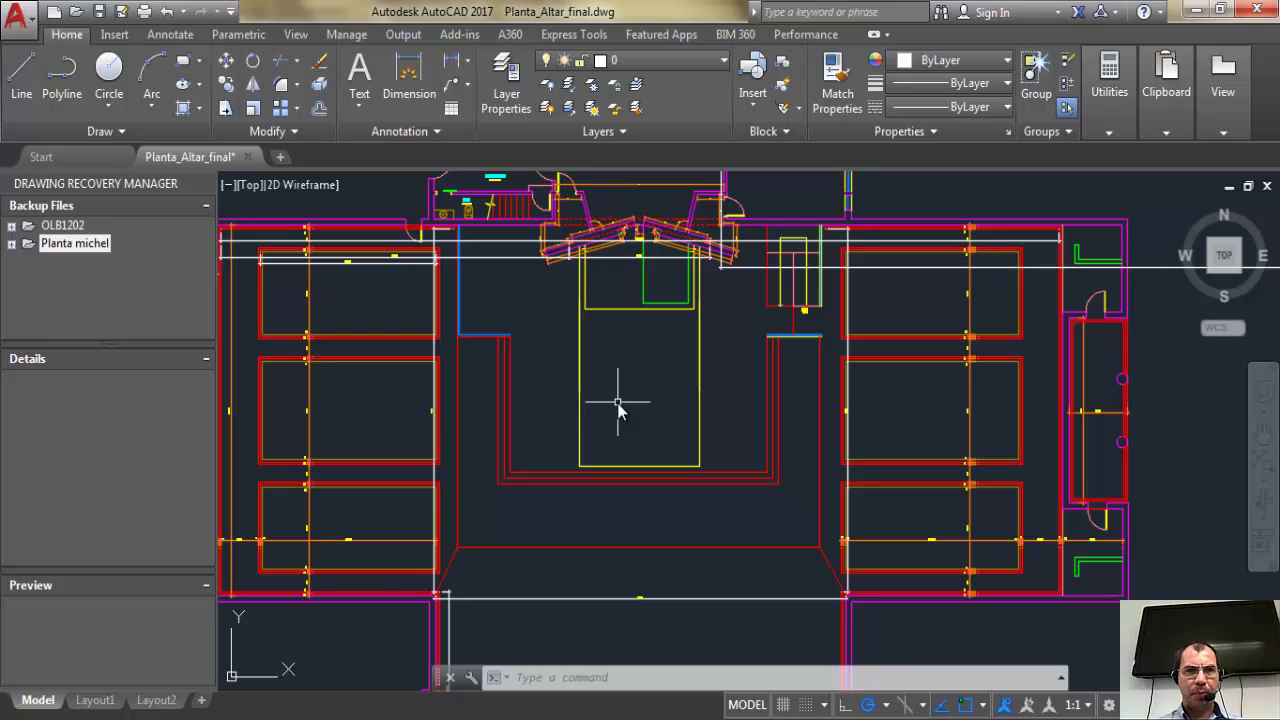
scroll(613, 404, "down", 4)
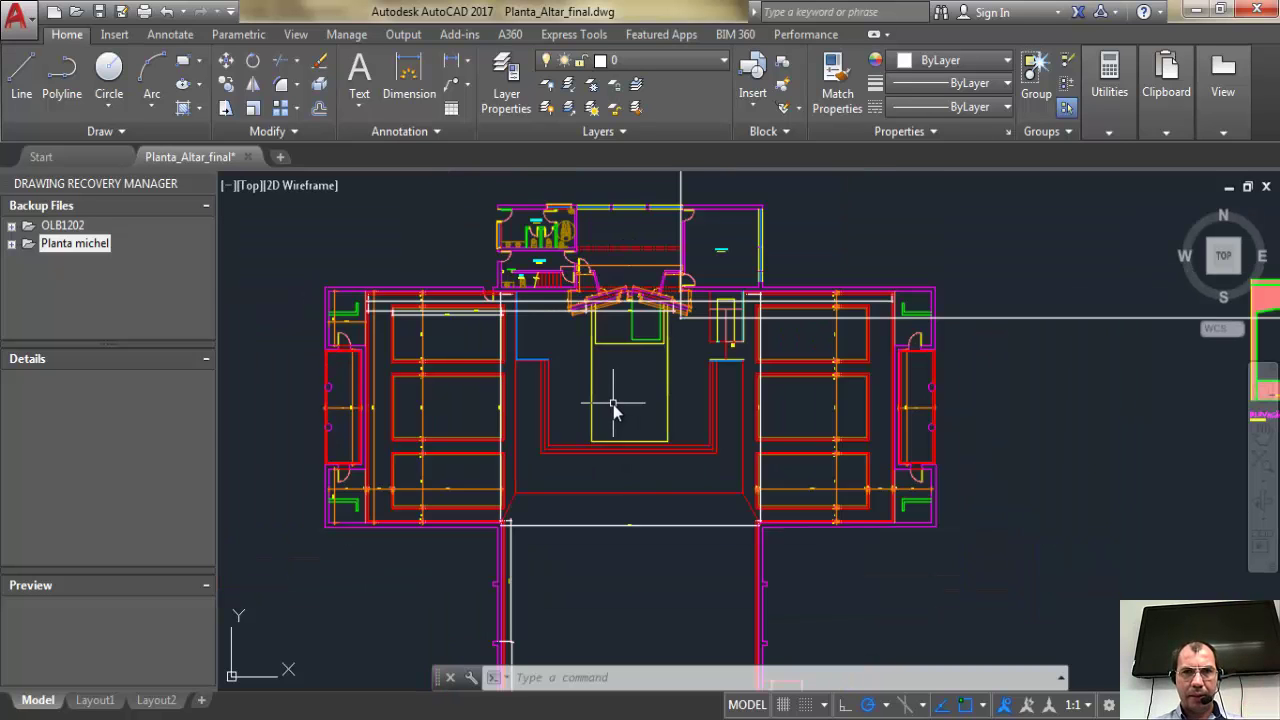
scroll(595, 480, "up", 5)
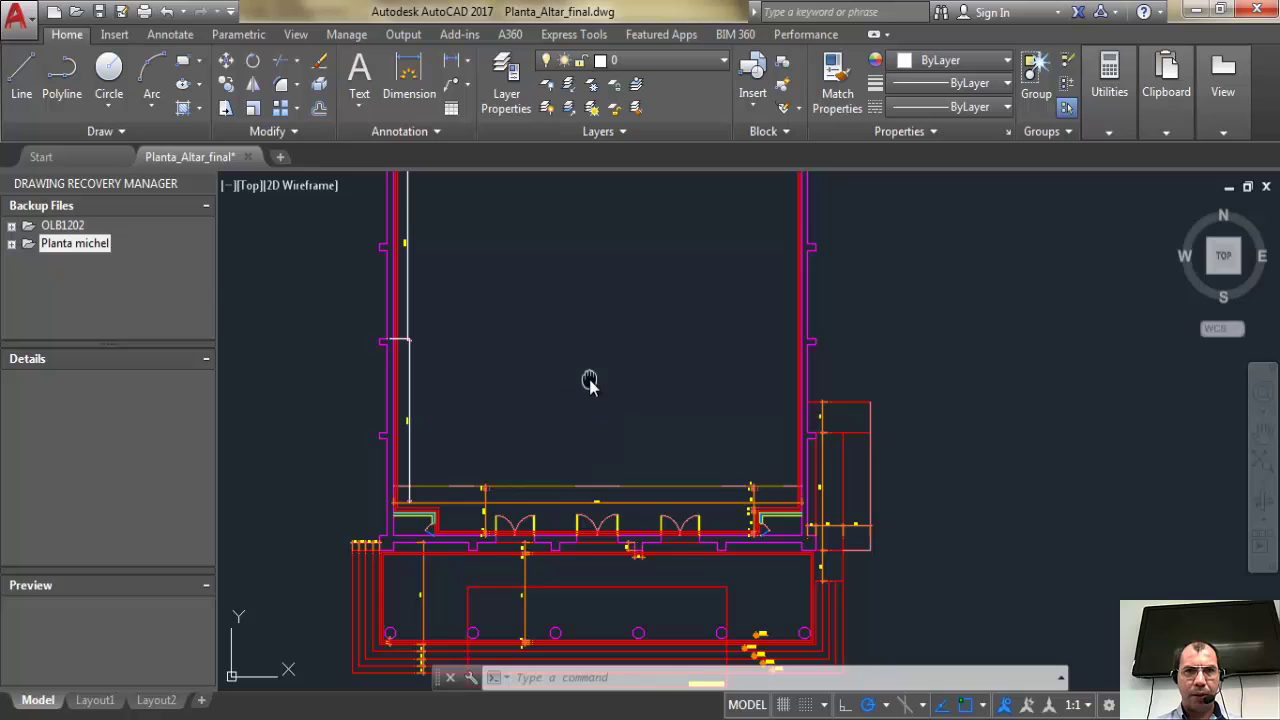
left_click_drag(586, 380, 577, 571)
scroll(565, 450, "down", 1)
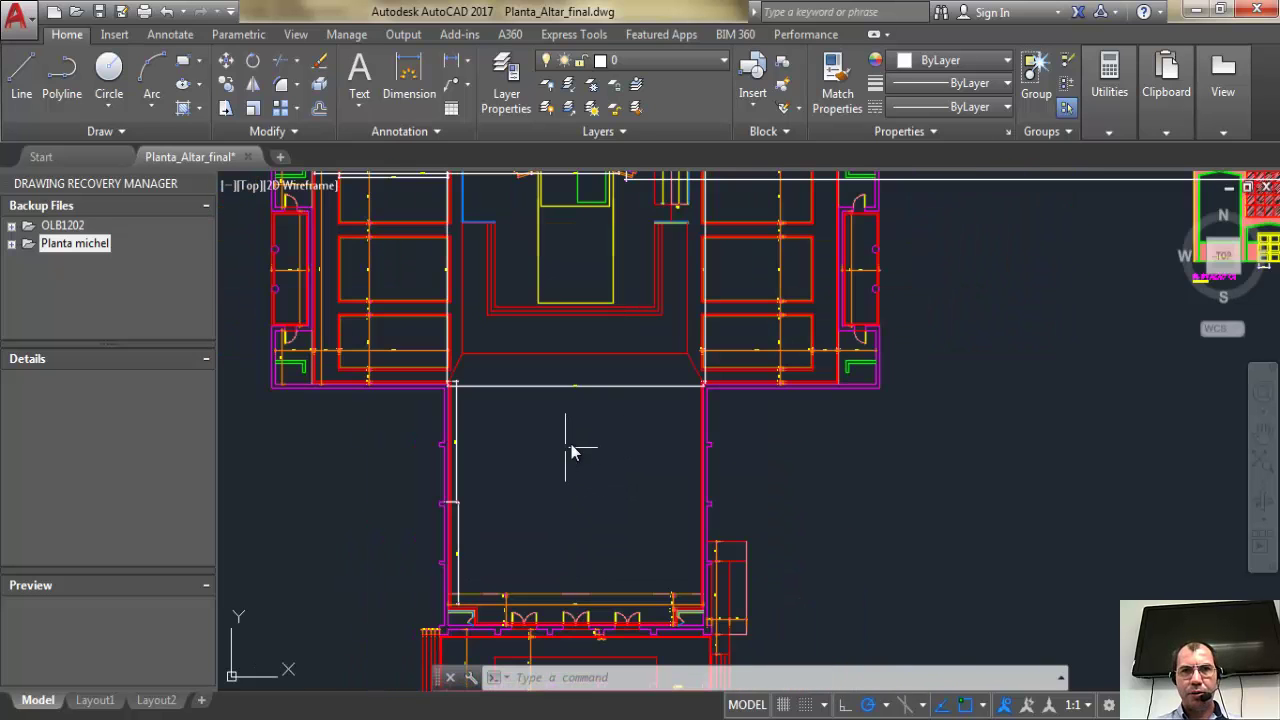
Examine the wall elevations beside the floor plan, looking closely at Elevação 01 and Elevação 02.
mouse_move(580, 386)
left_mouse_down()
mouse_move(531, 509)
mouse_move(436, 510)
mouse_move(263, 543)
left_mouse_up()
left_click_drag(820, 471, 308, 545)
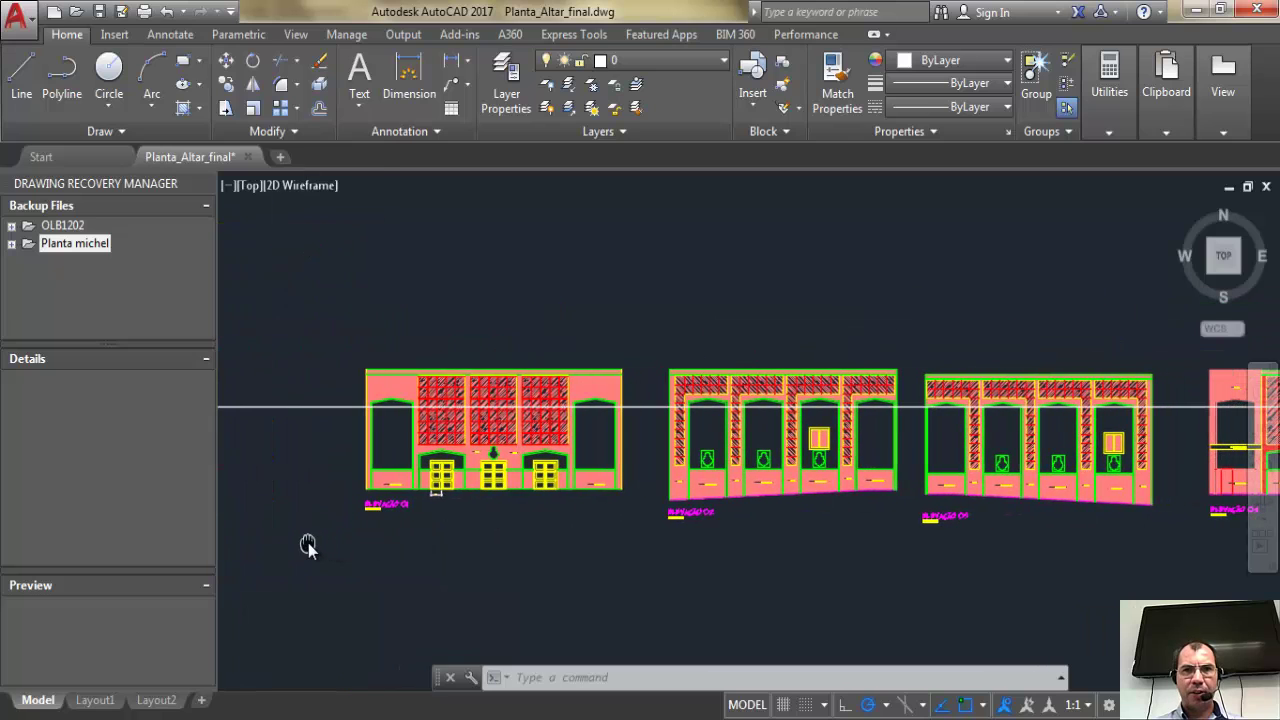
scroll(437, 514, "up", 4)
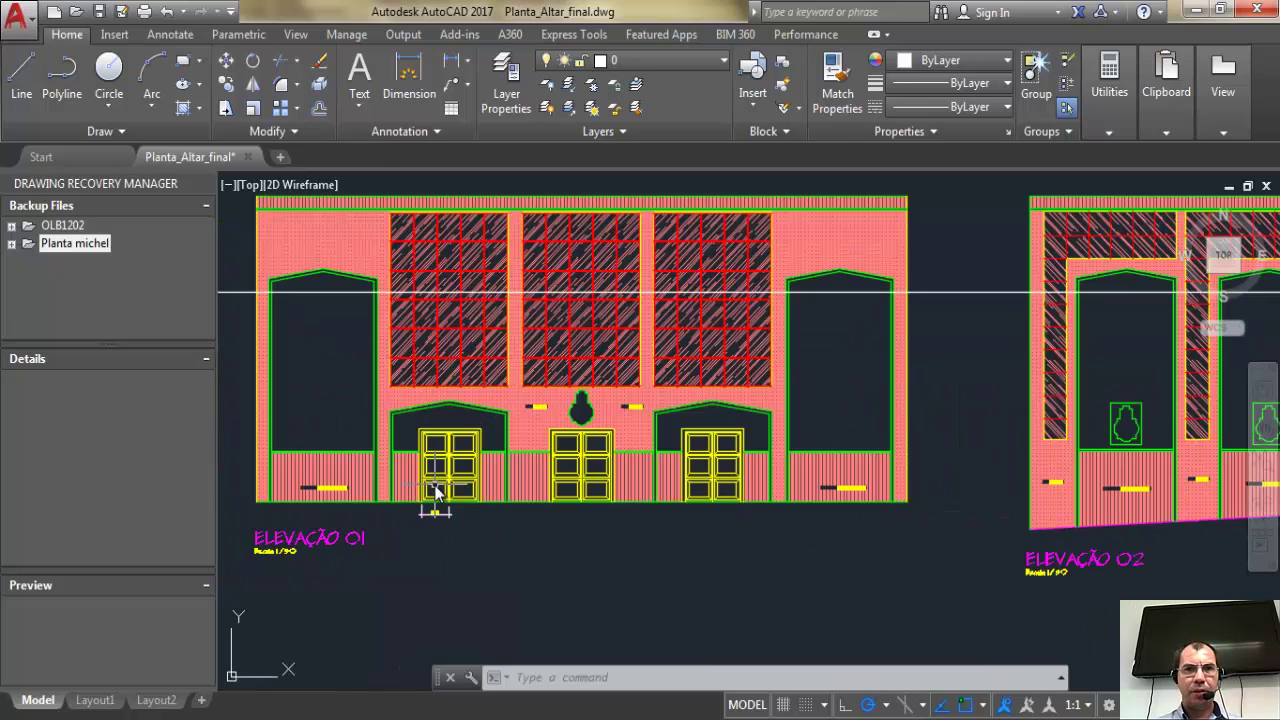
left_click_drag(757, 443, 295, 457)
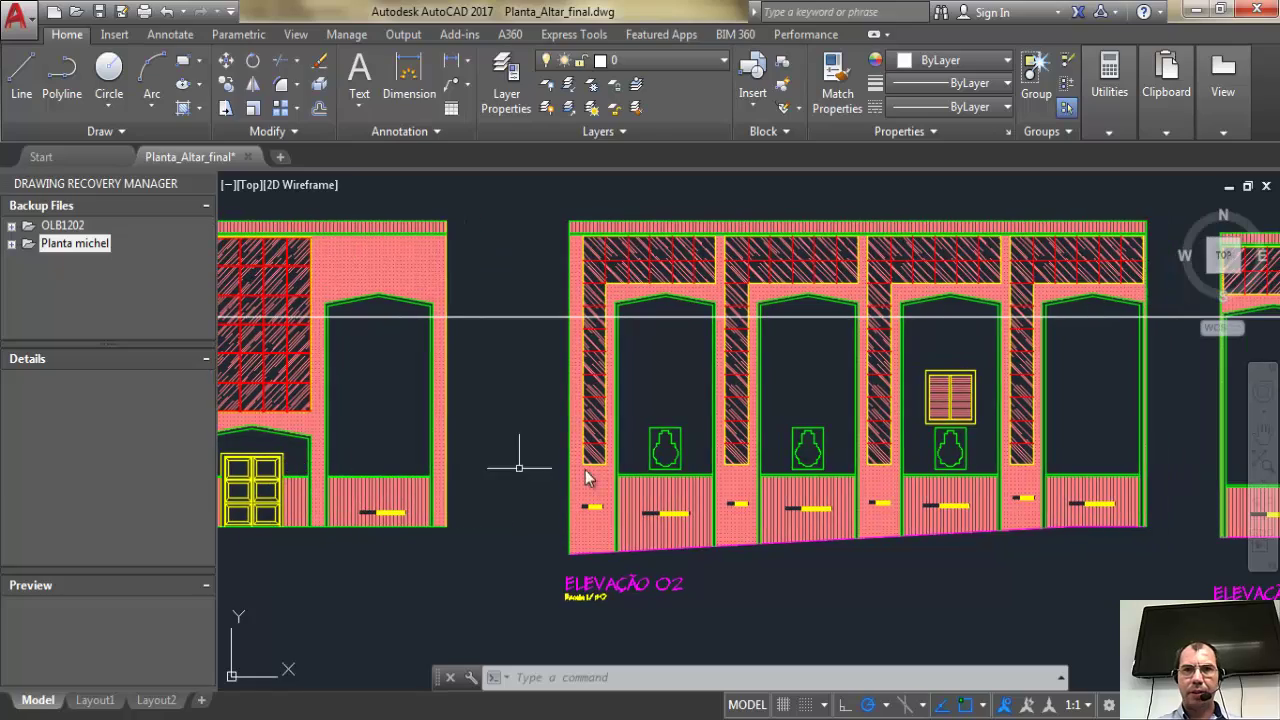
mouse_move(933, 477)
left_mouse_down()
mouse_move(623, 455)
mouse_move(815, 386)
left_mouse_up()
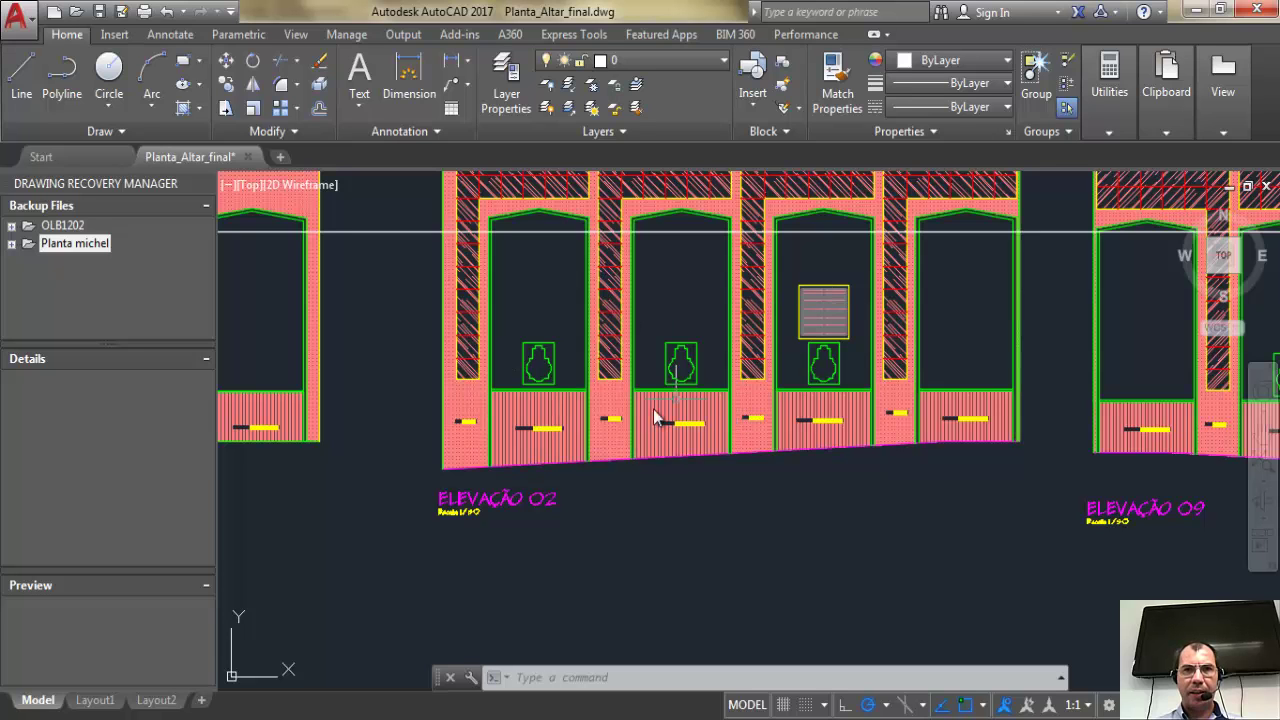
left_click_drag(636, 390, 621, 460)
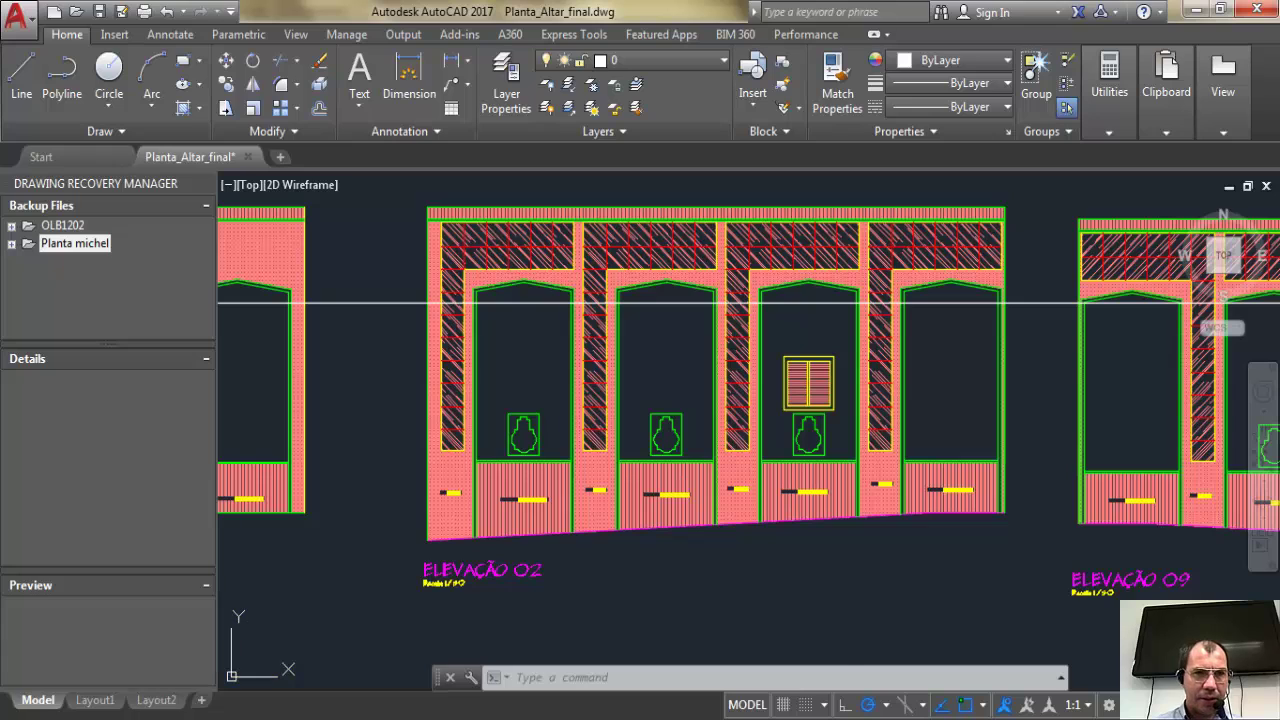
Open photo P_20160609_111041 from the Visita Tecnica folder of the Paróquia Nossa Senhora da Glória project.
mouse_move(428, 716)
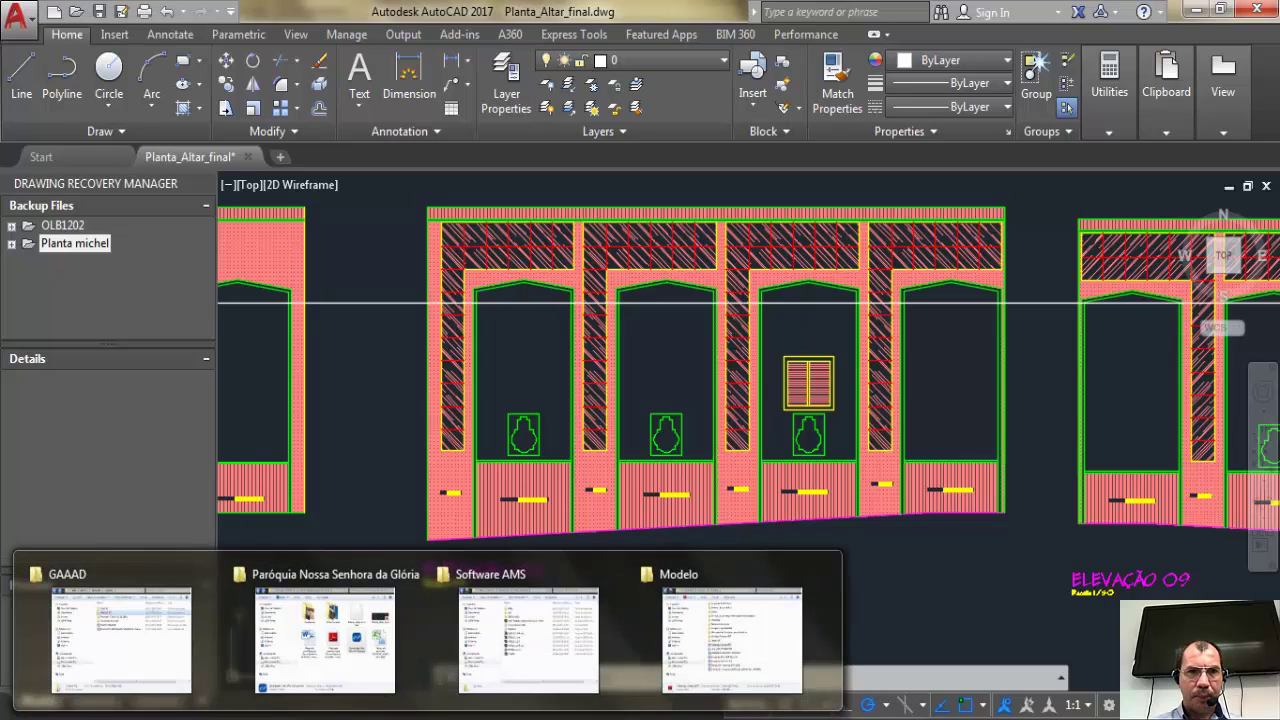
left_click(330, 622)
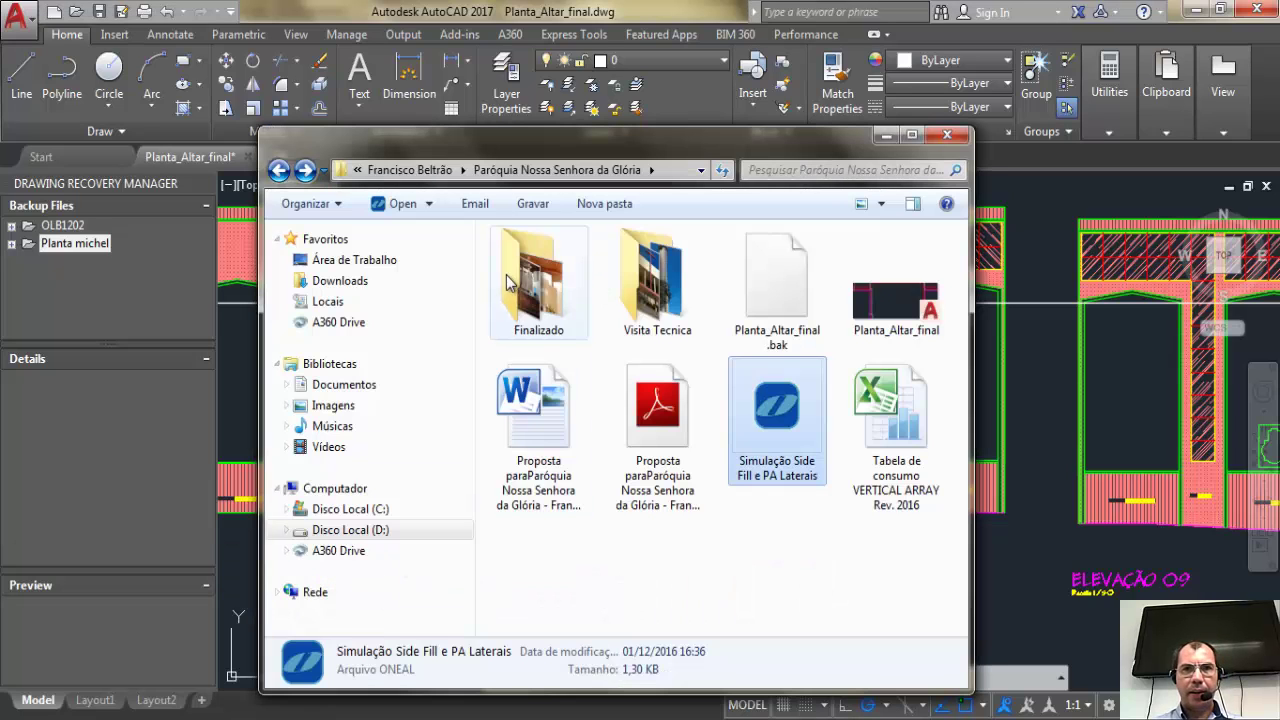
double_click(646, 266)
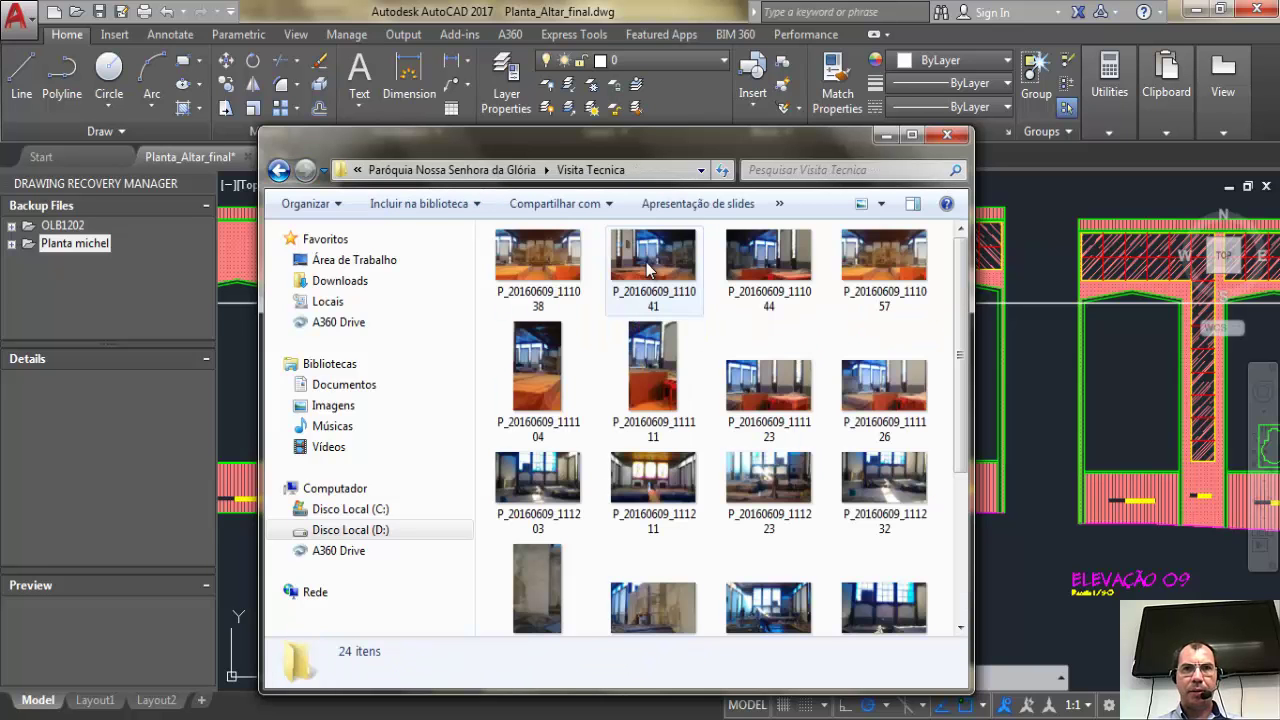
double_click(664, 259)
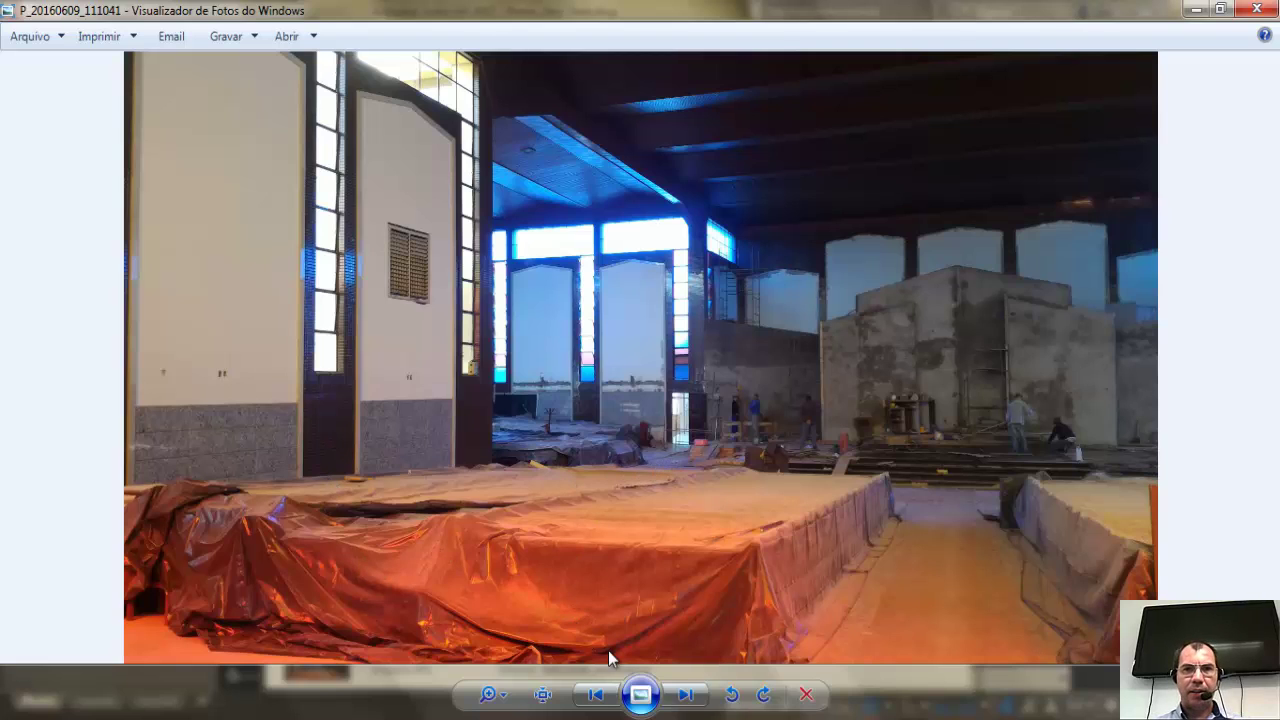
Browse forward through the technical visit photos as far as P_20160609_111203.
left_click(685, 695)
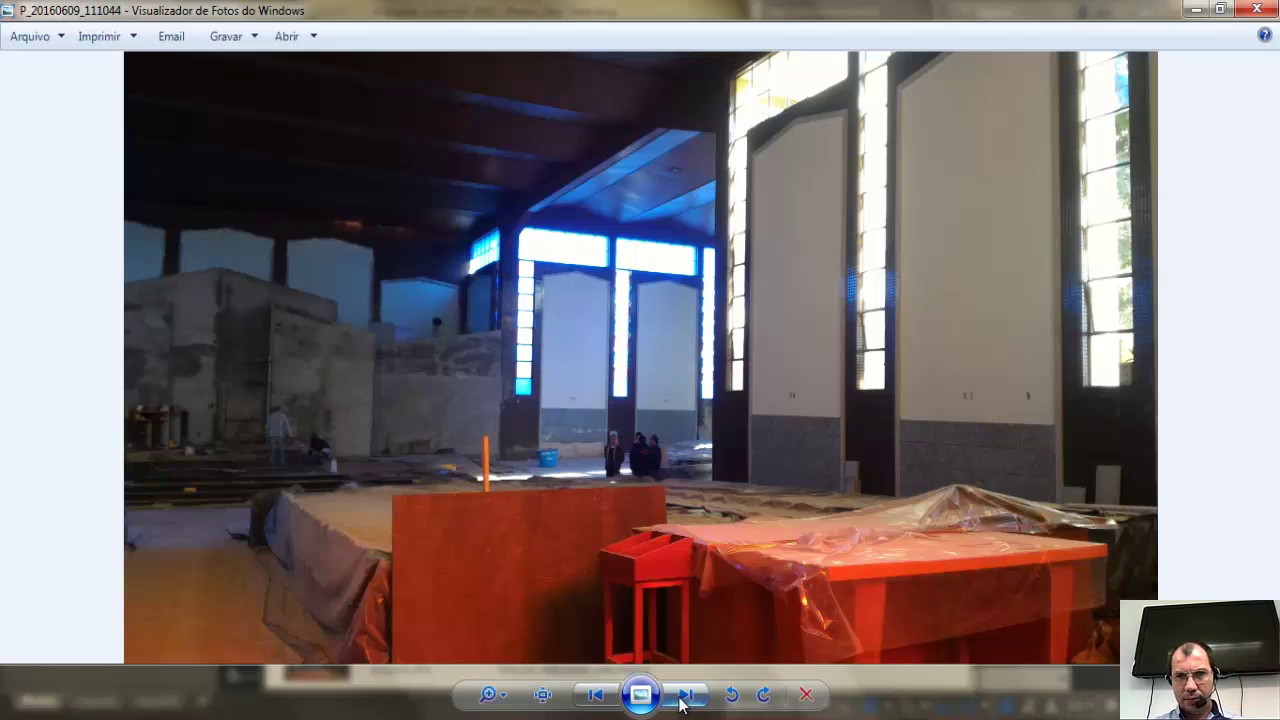
left_click(685, 695)
left_click(685, 695)
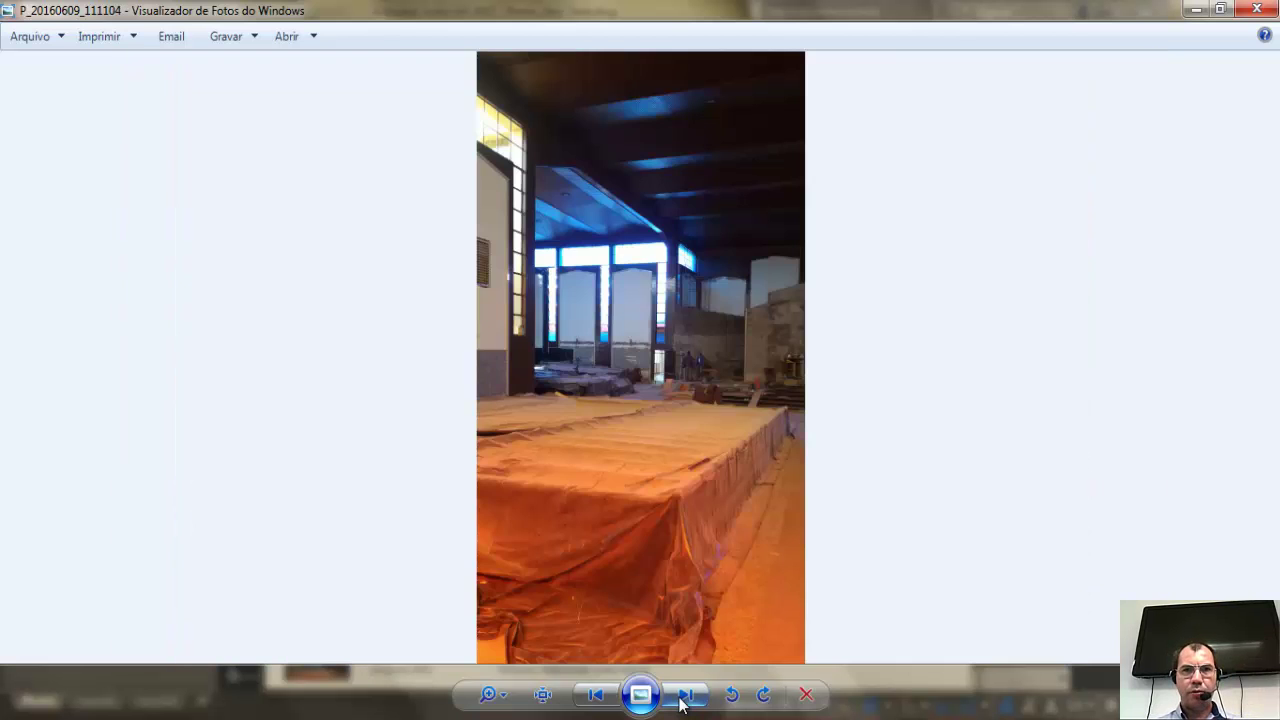
left_click(685, 695)
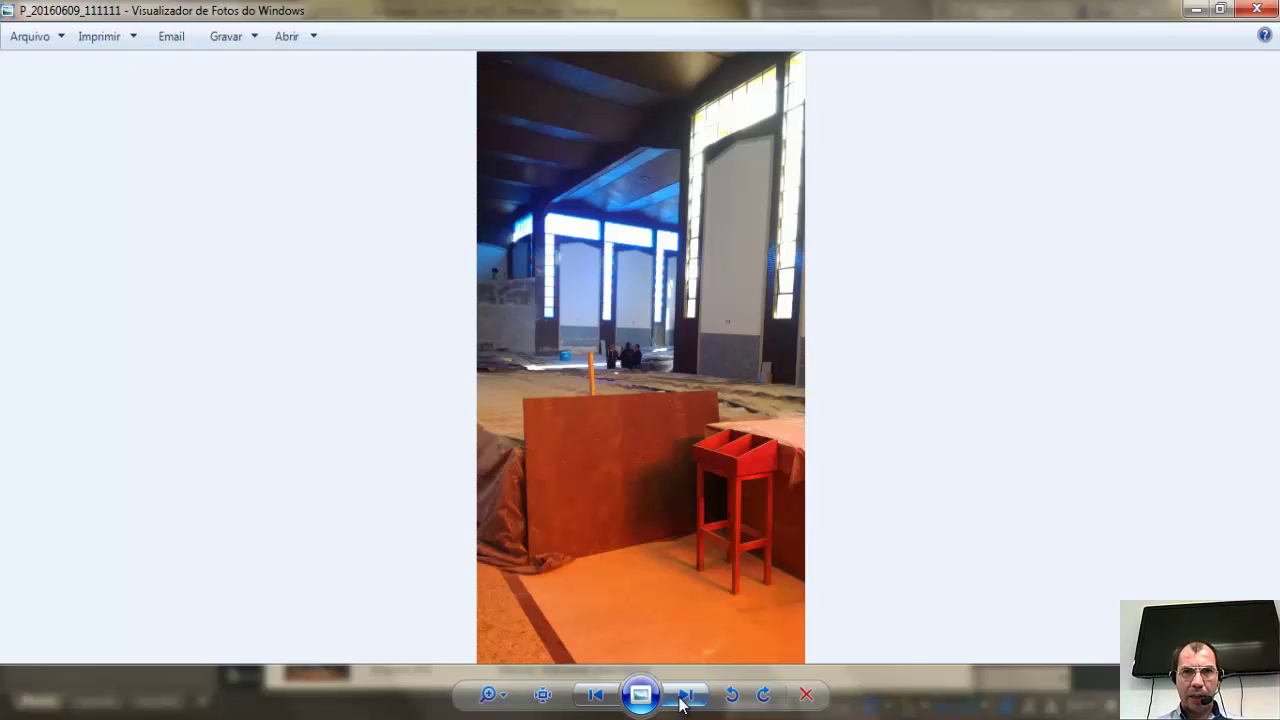
left_click(683, 697)
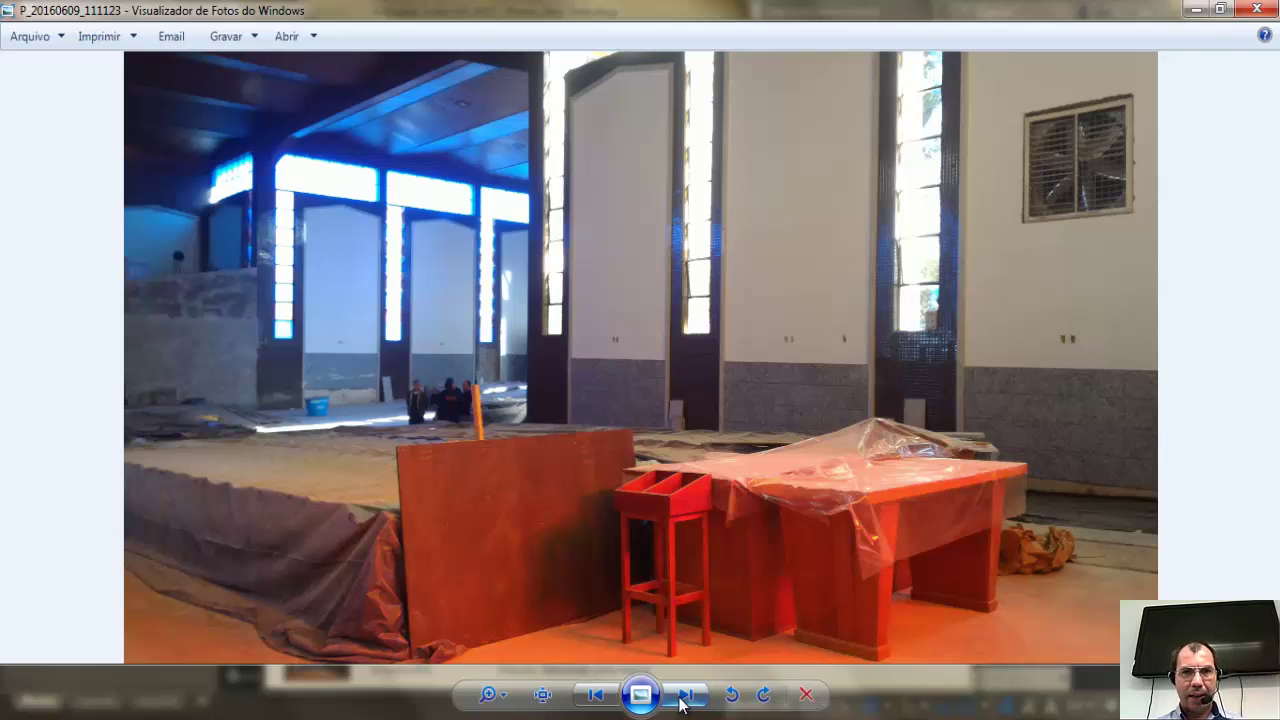
left_click(683, 697)
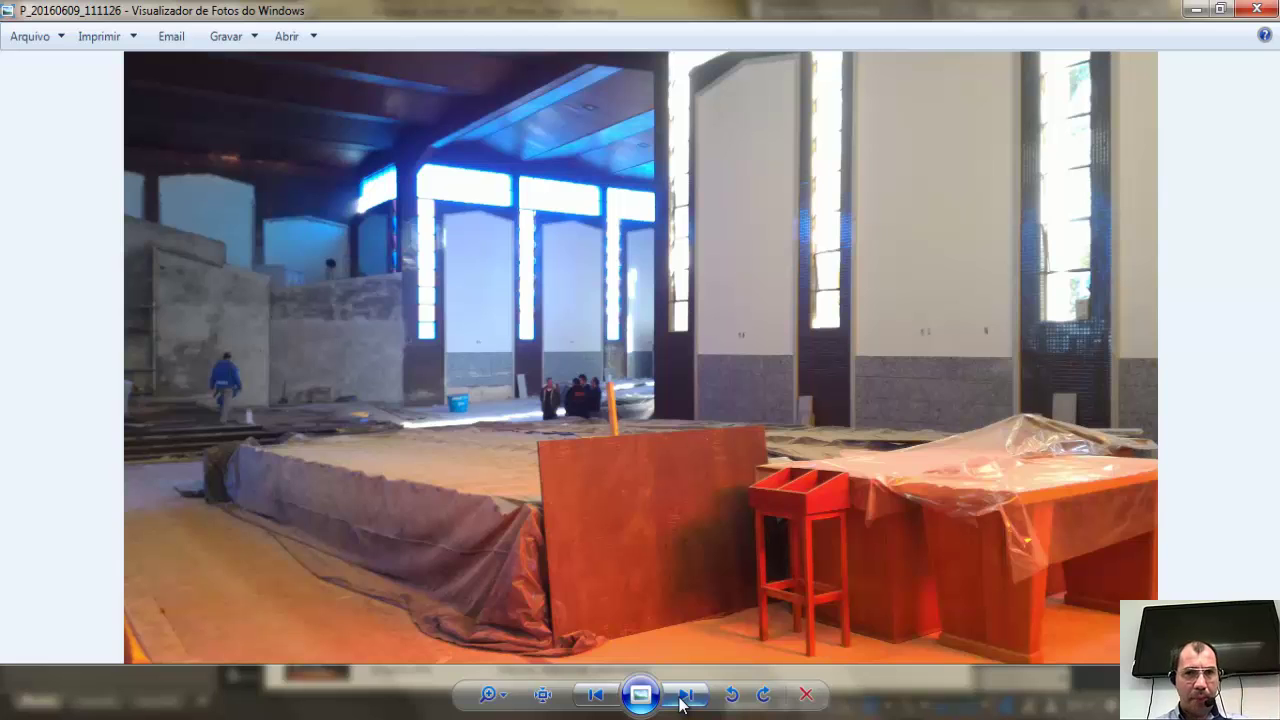
left_click(685, 695)
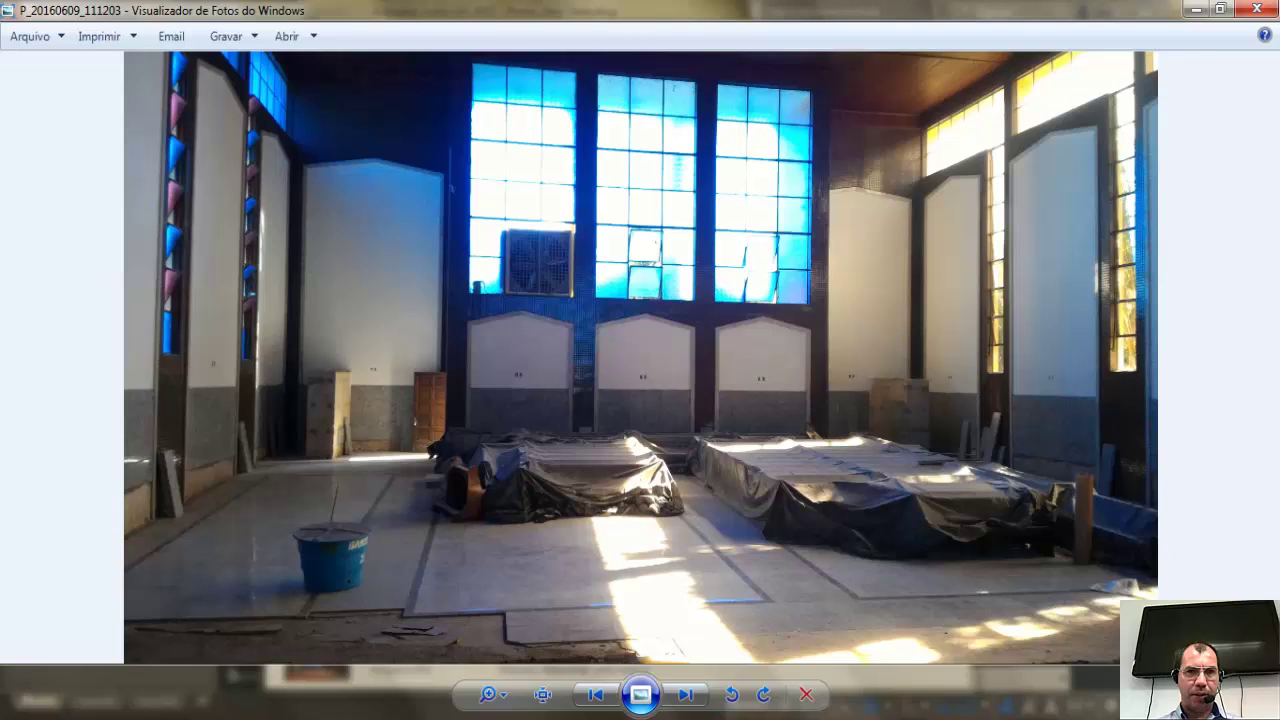
Return to AutoCAD to relate the photographed side wing to the church floor plan, ending back at the site photo.
key("alt+Tab")
scroll(347, 542, "down", 5)
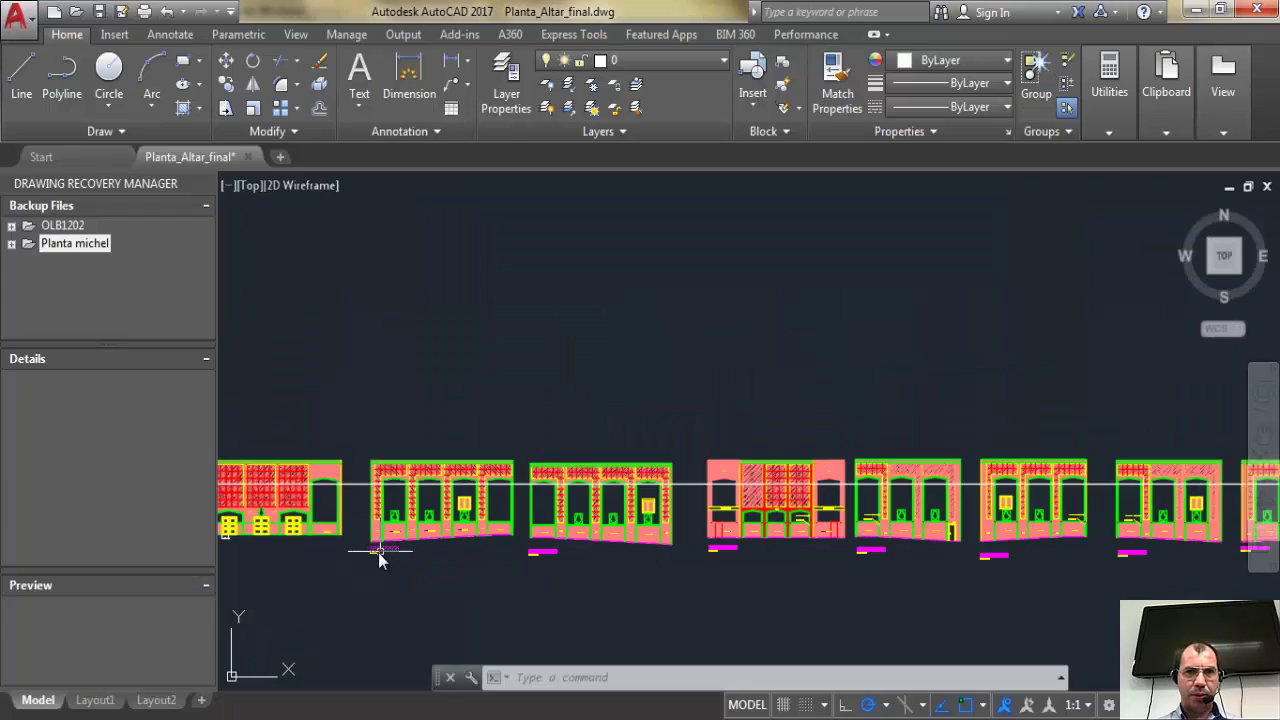
left_click_drag(380, 543, 894, 423)
left_click_drag(560, 420, 830, 428)
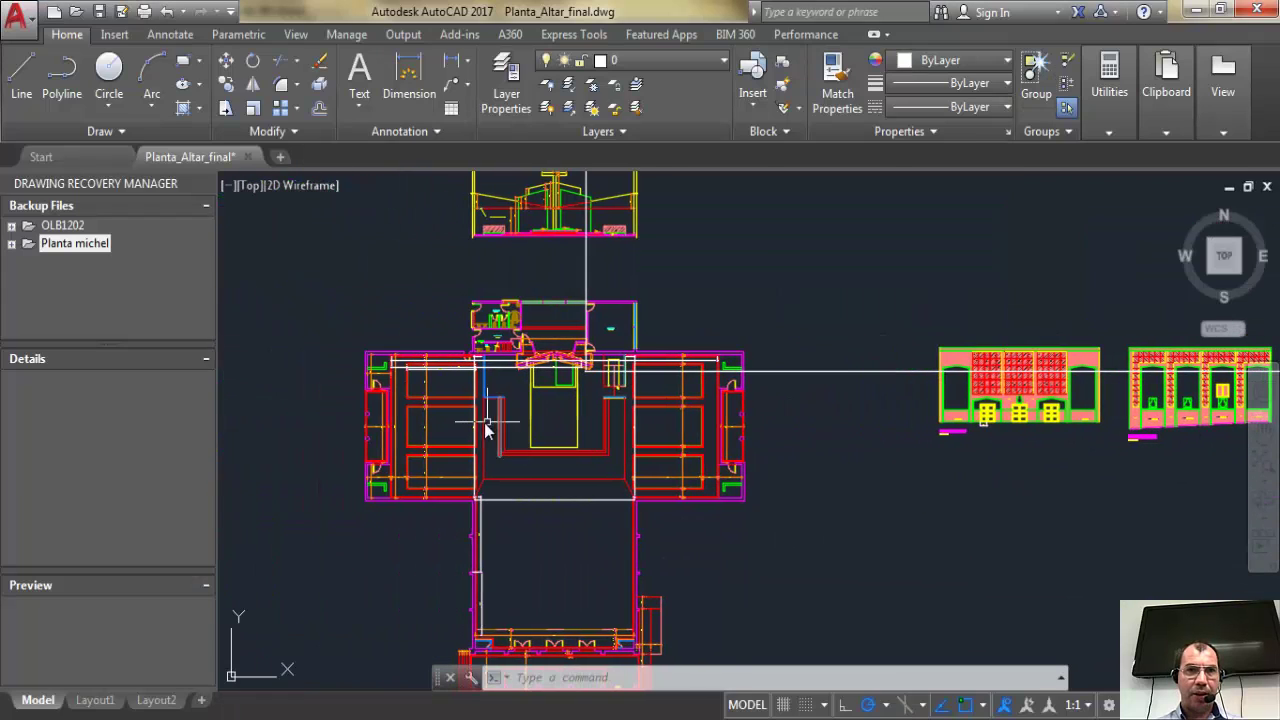
scroll(470, 429, "up", 3)
scroll(455, 357, "down", 1)
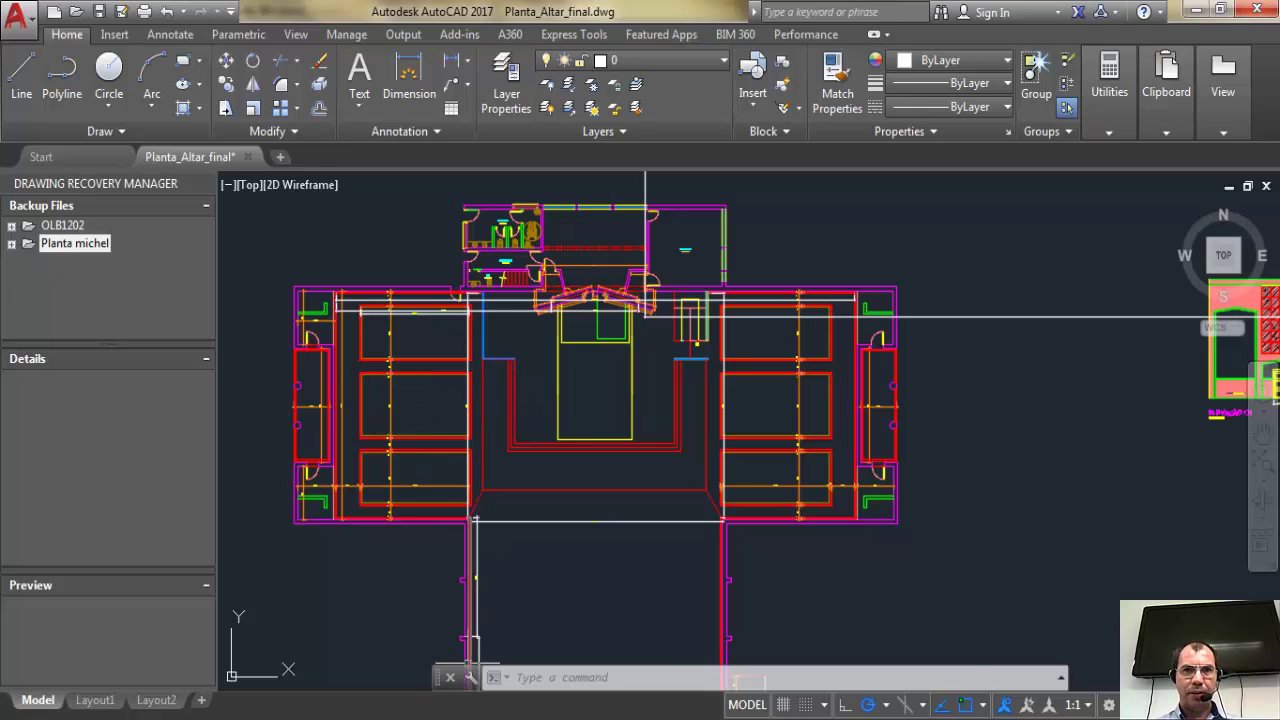
left_click(490, 708)
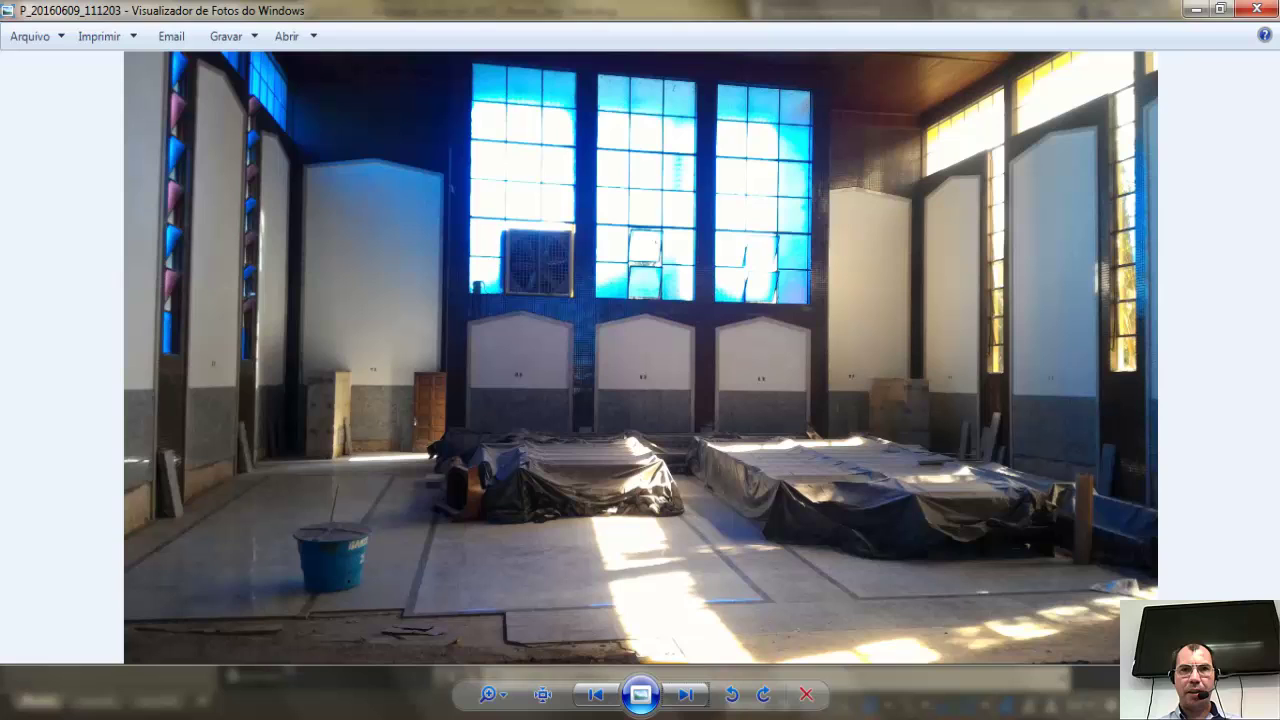
Advance one site photo and relate it to the nave and entrance on the AutoCAD floor plan, ending back at the photos.
left_click(686, 695)
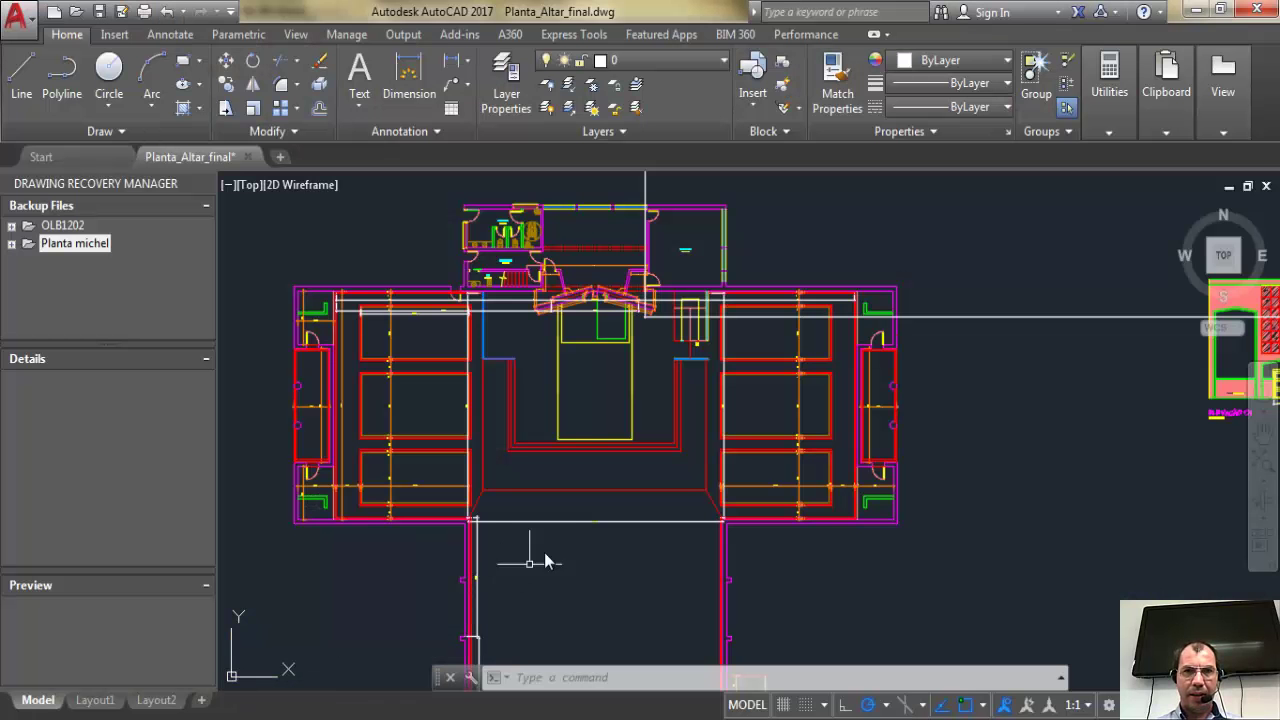
scroll(571, 563, "up", 3)
left_click_drag(569, 331, 566, 371)
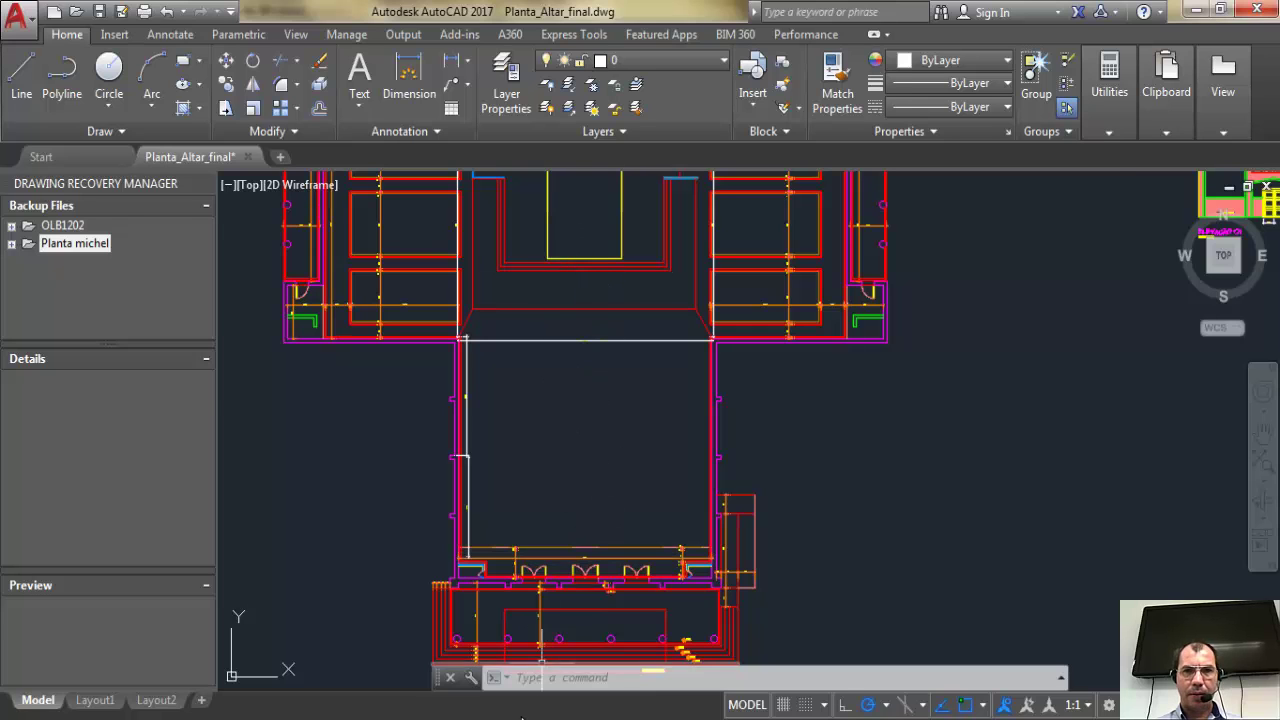
key("alt+Tab")
Browse forward through the technical visit photos as far as P_20160609_111243.
left_click(688, 695)
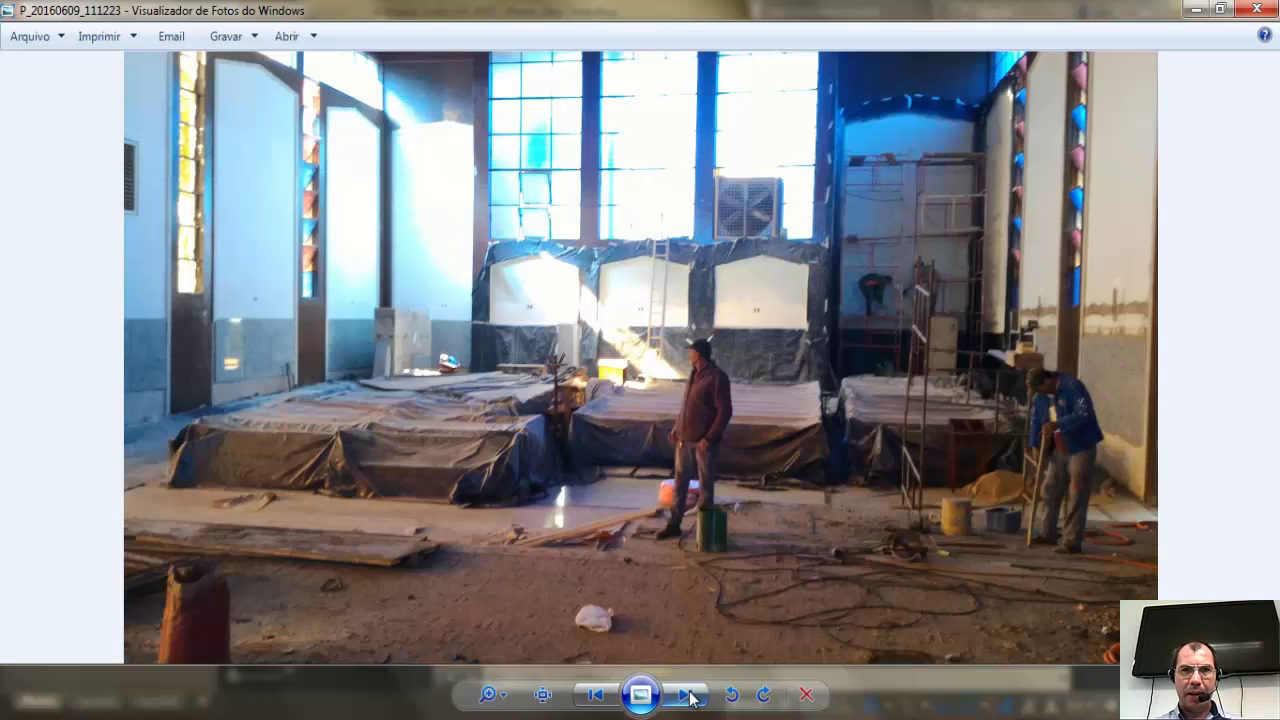
left_click(688, 695)
left_click(688, 695)
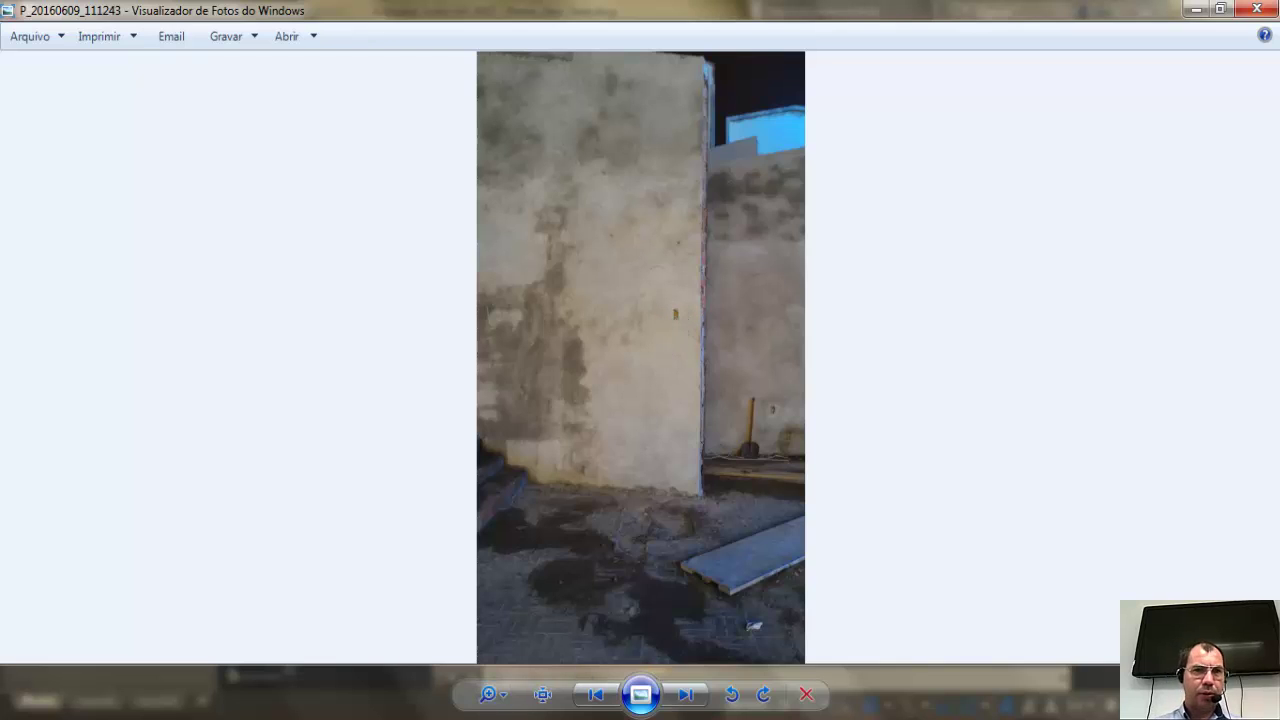
Open photo DSC_0002 from the Finalizado folder of the Paróquia Nossa Senhora da Glória project.
mouse_move(95, 700)
left_click(345, 645)
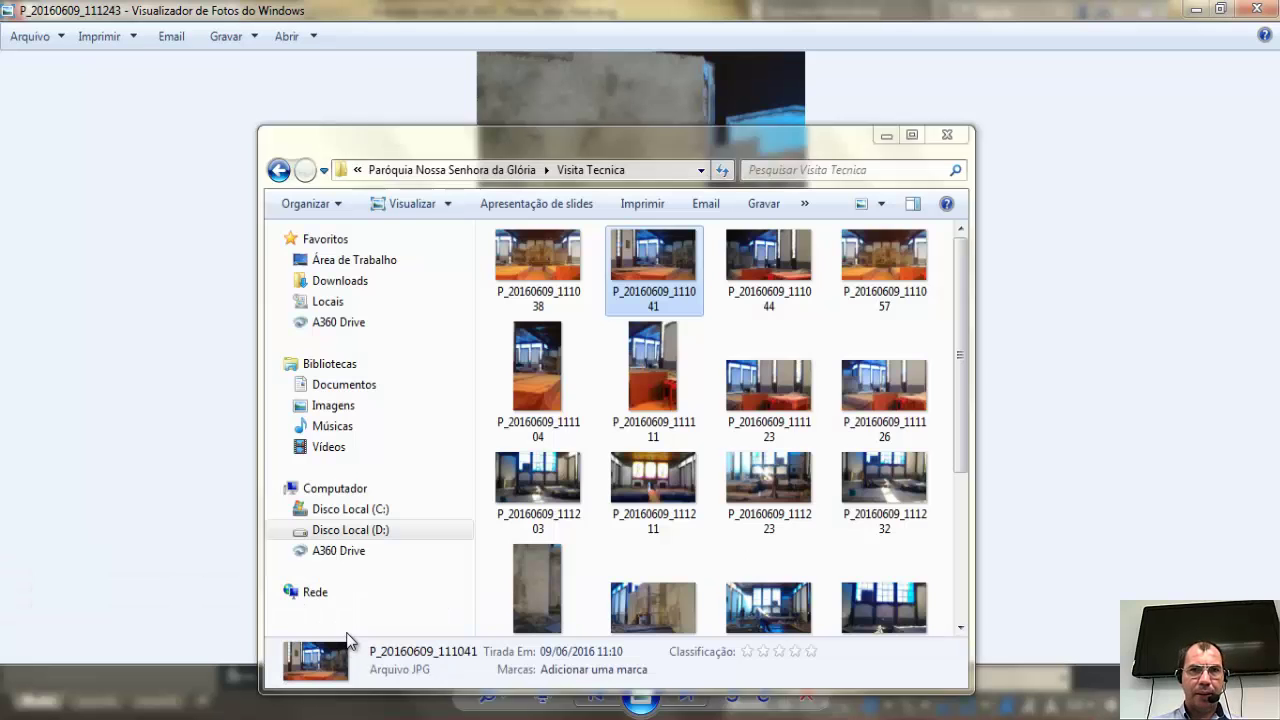
left_click(279, 170)
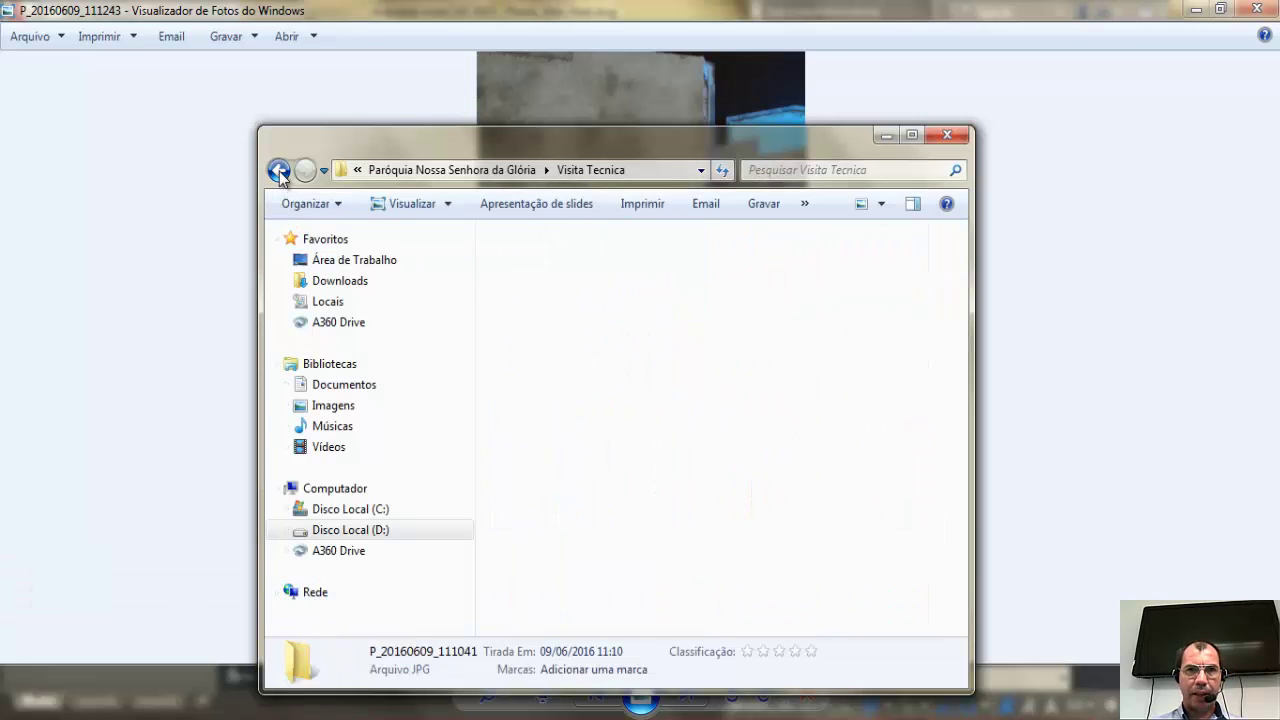
double_click(545, 290)
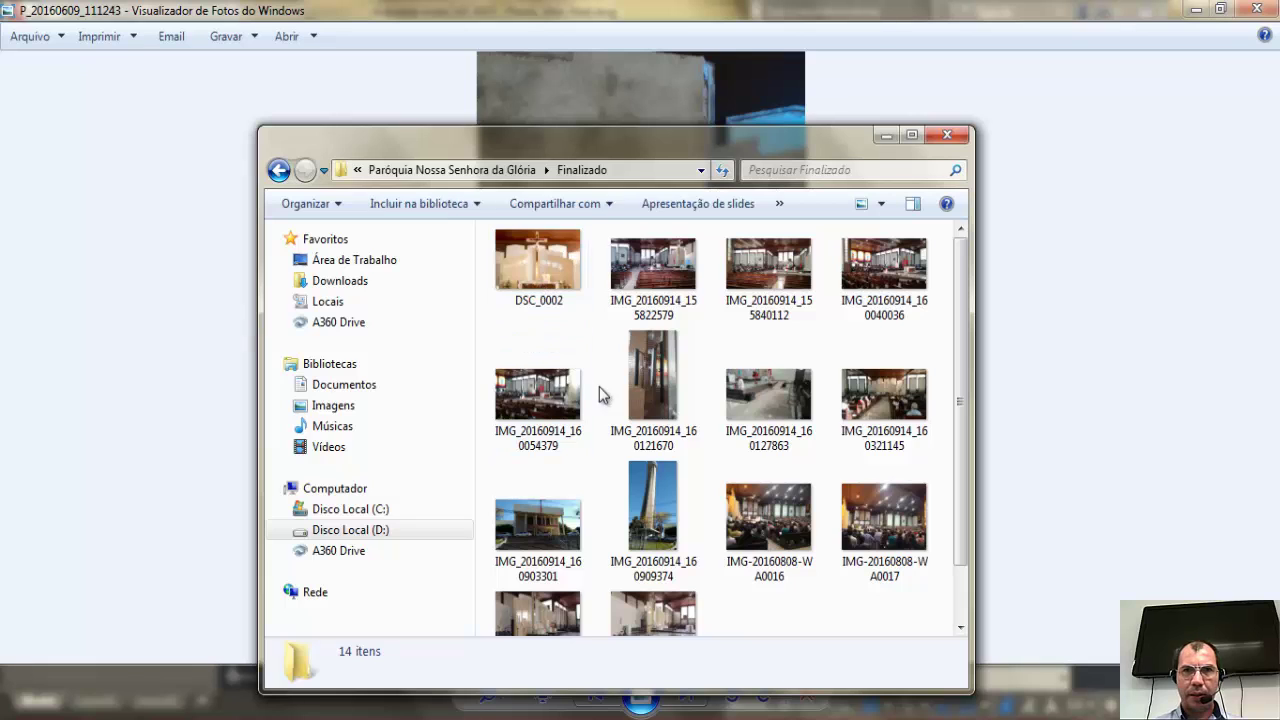
double_click(555, 278)
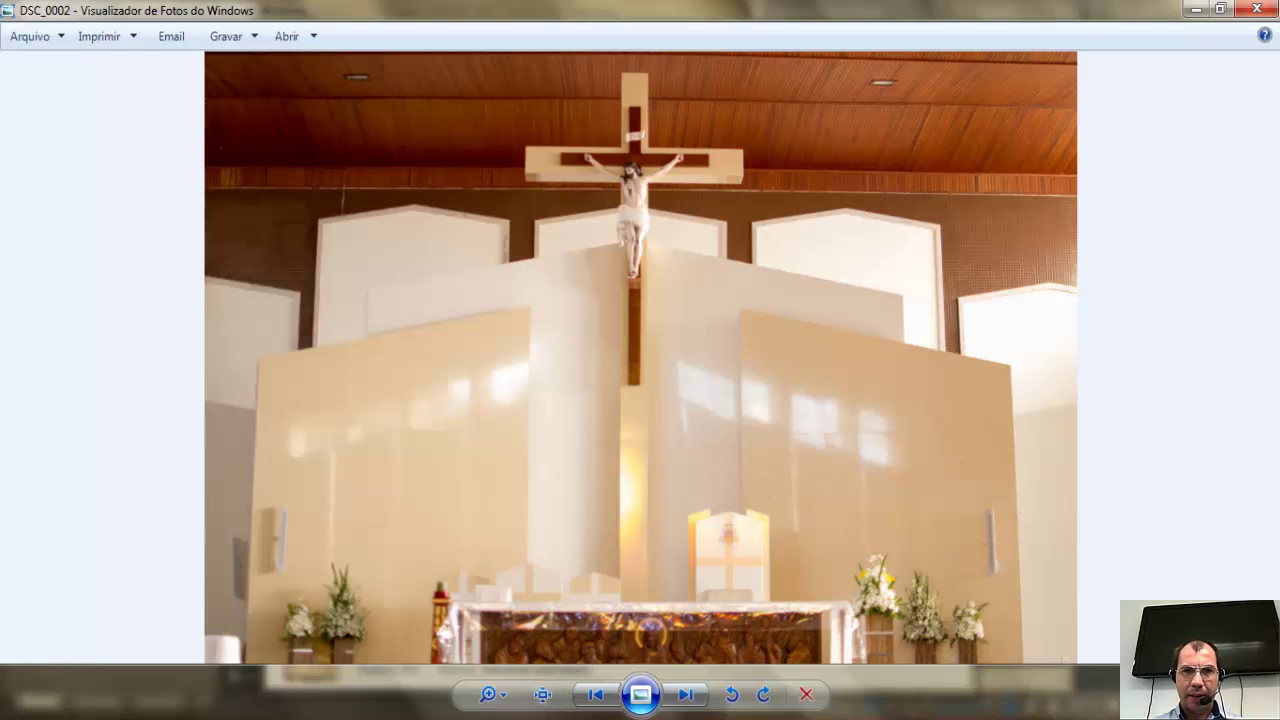
Compare the finished altar in DSC_0002 with the construction photo P_20160609_111243, ending at DSC_0002.
mouse_move(443, 691)
left_click(445, 650)
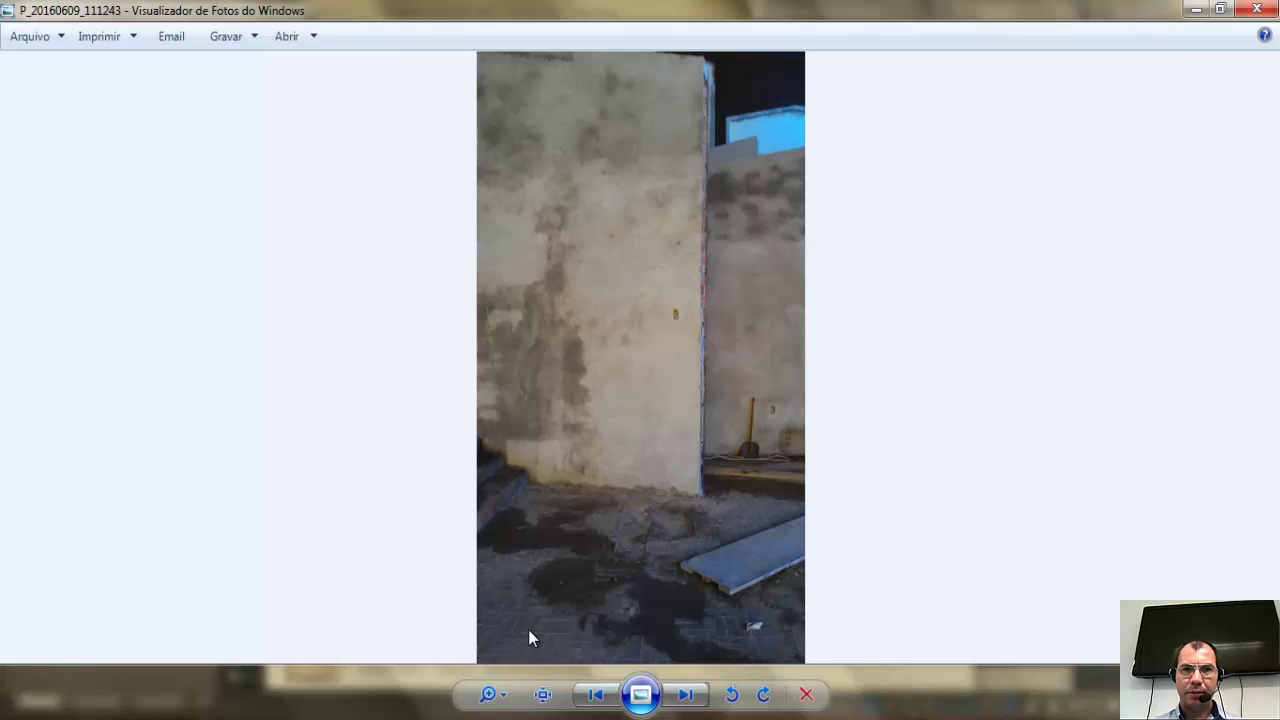
mouse_move(443, 691)
left_click(590, 640)
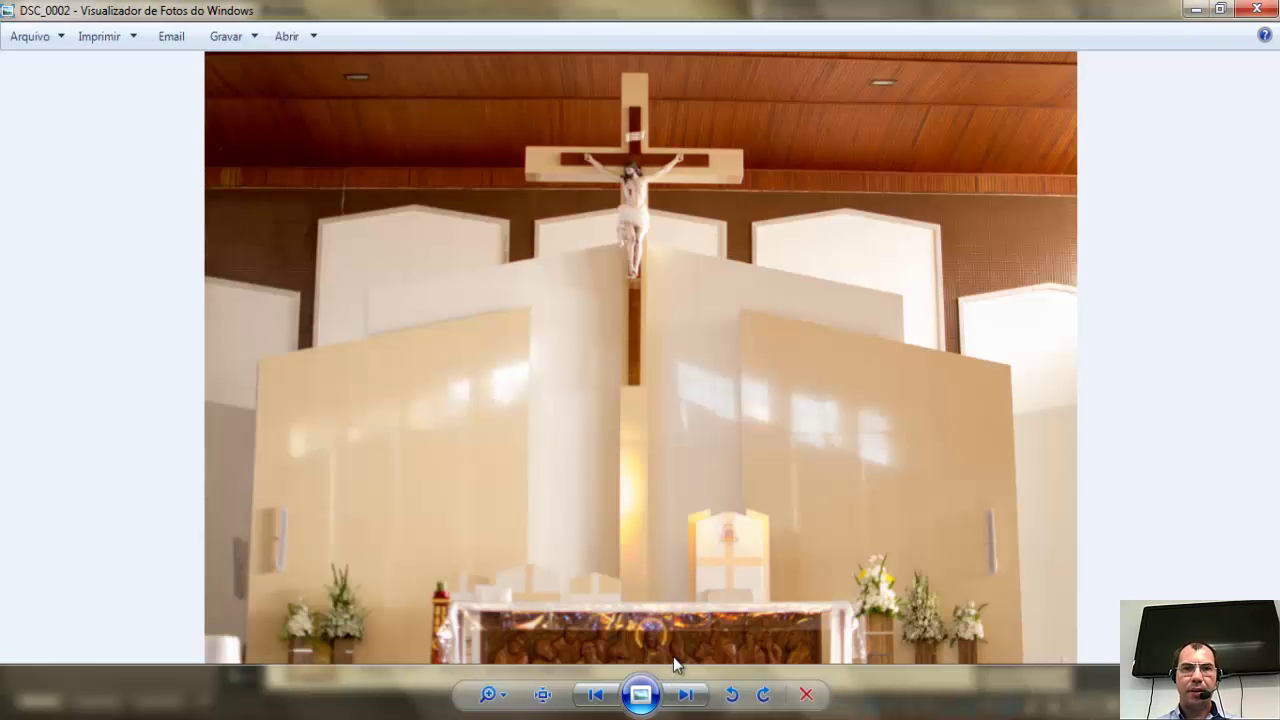
Return to P_20160609_111243 and browse through the remaining technical visit photos until the set wraps around to P_20160609_111038.
mouse_move(443, 691)
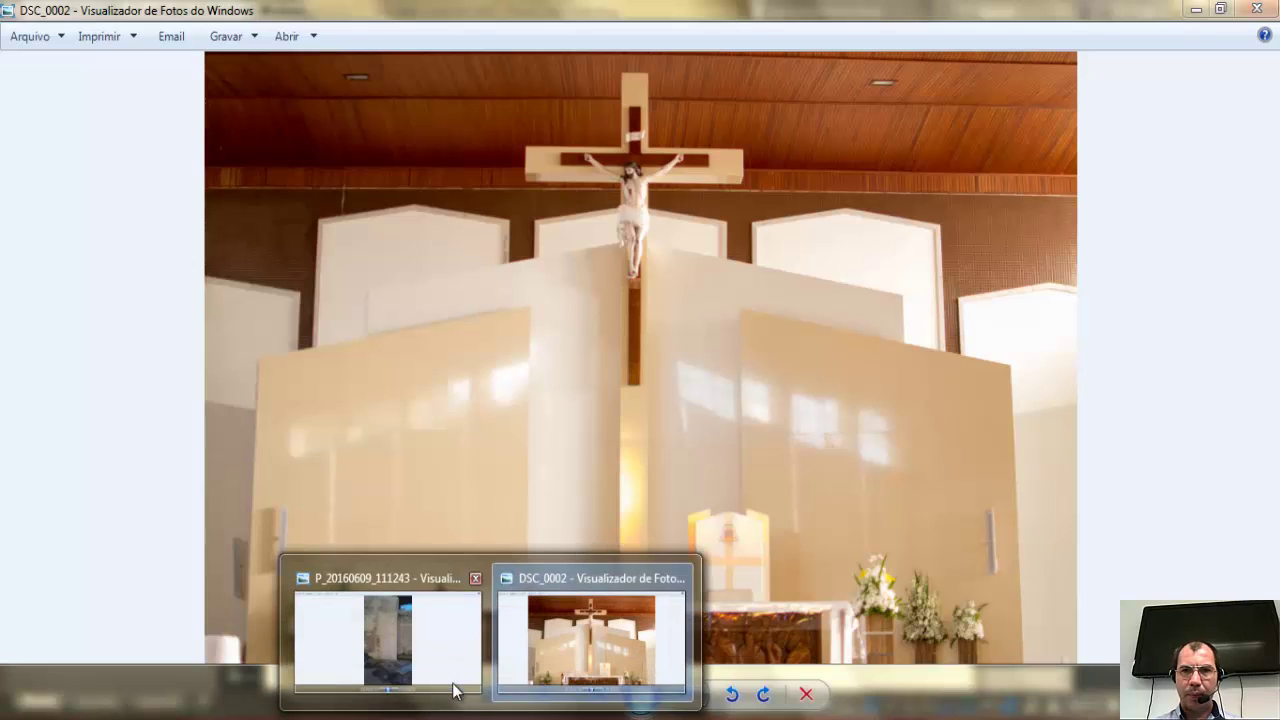
left_click(445, 650)
left_click(685, 695)
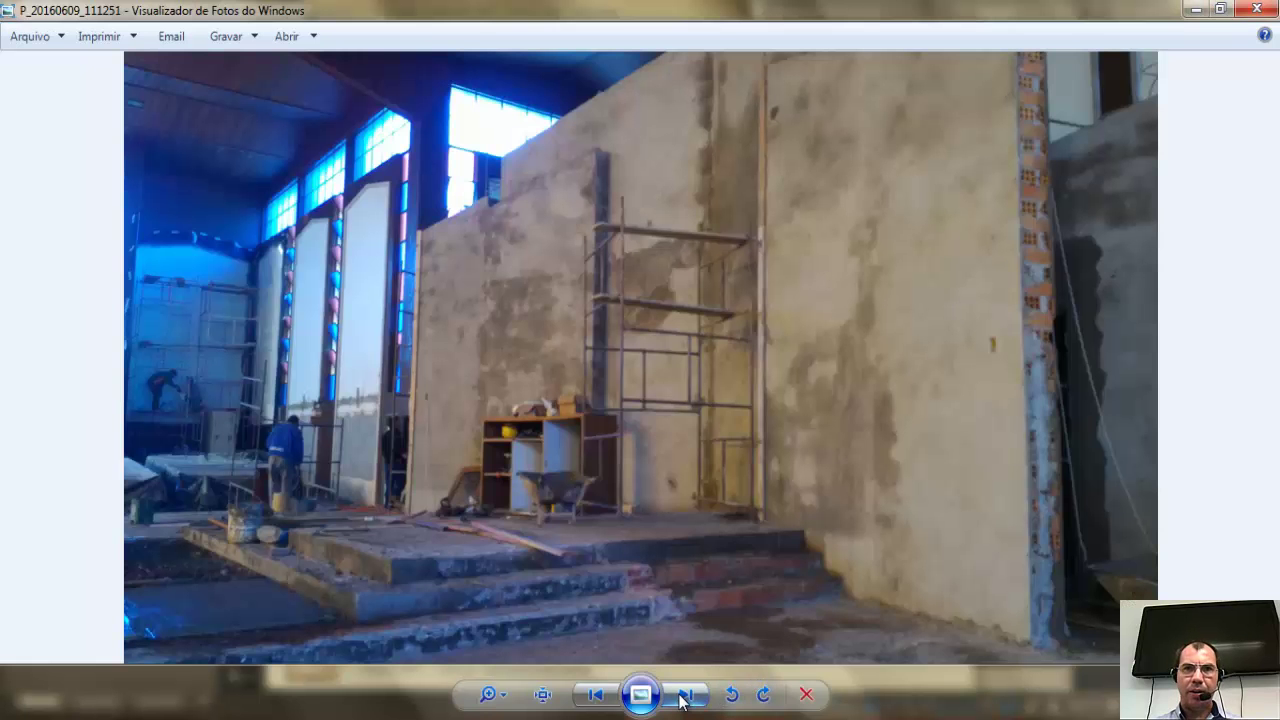
left_click(684, 697)
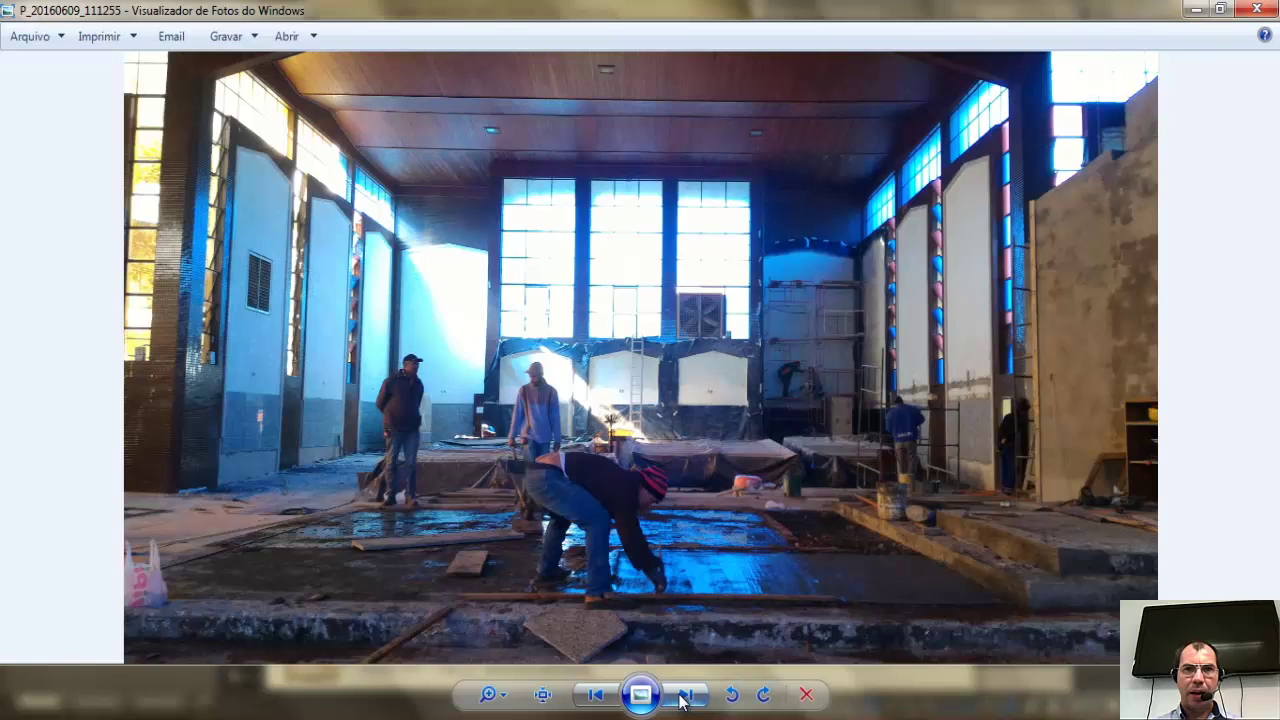
left_click(684, 697)
left_click(684, 697)
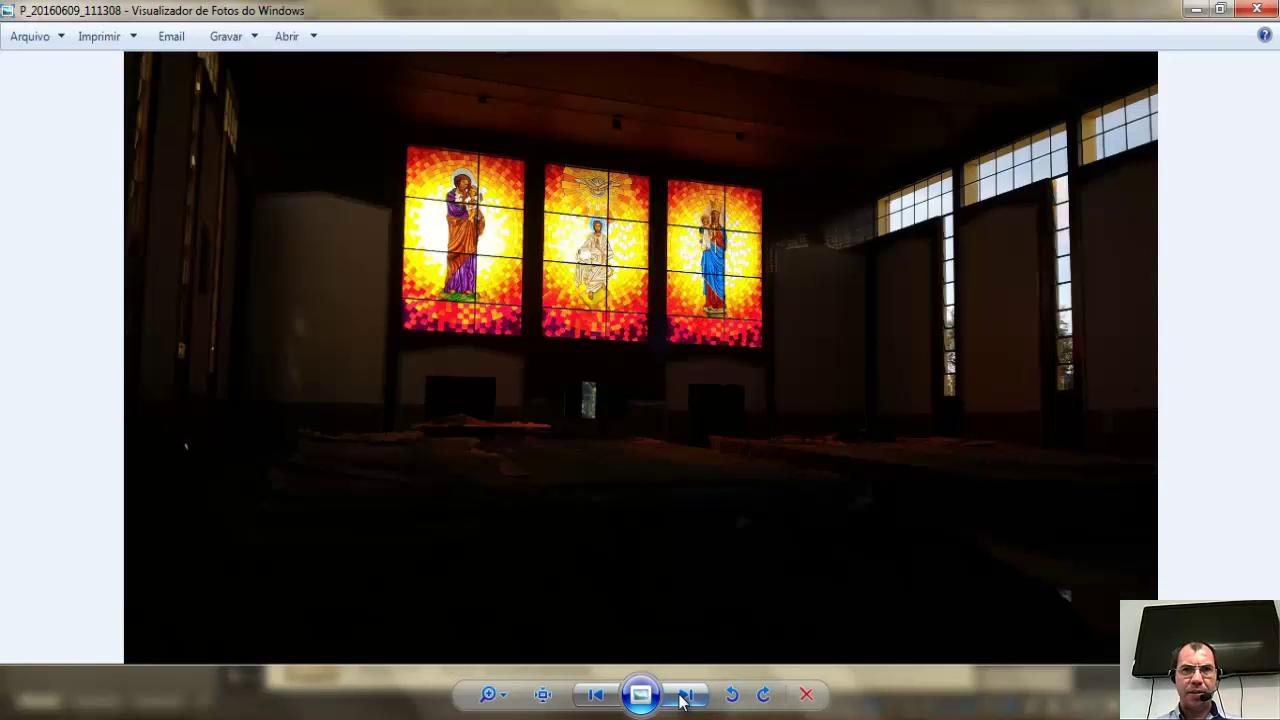
left_click(684, 697)
left_click(684, 697)
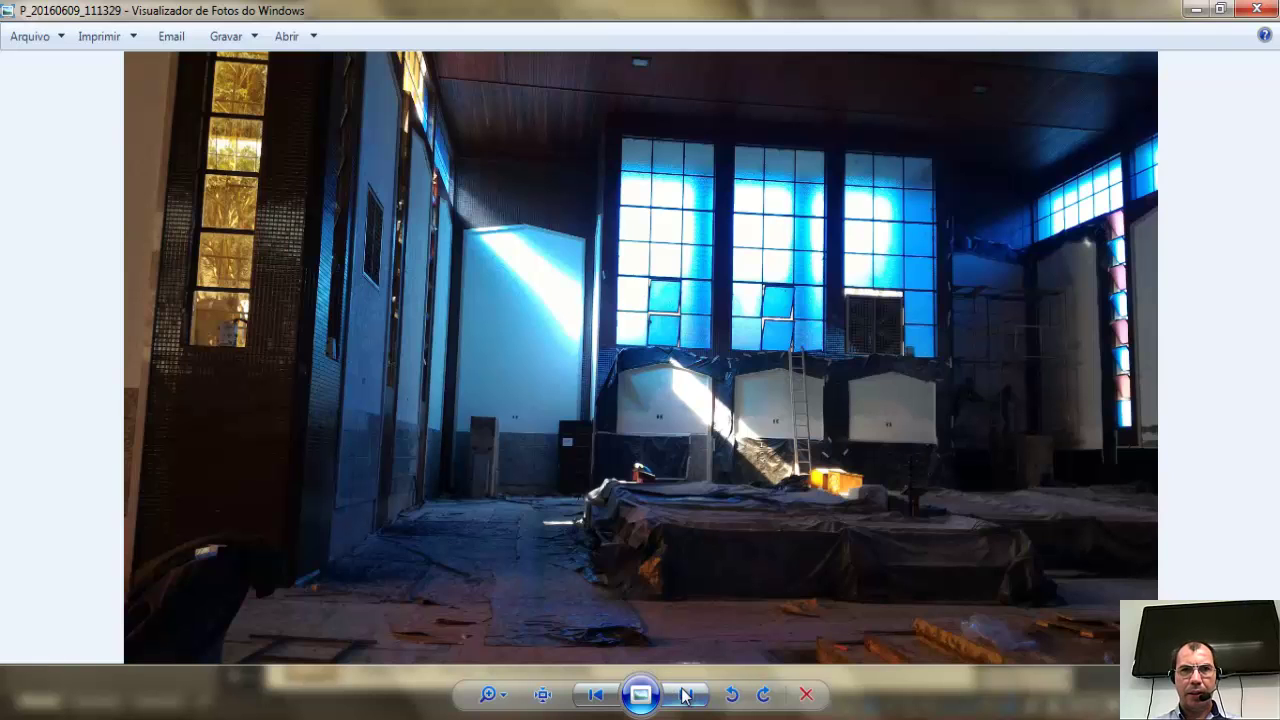
left_click(684, 697)
left_click(684, 697)
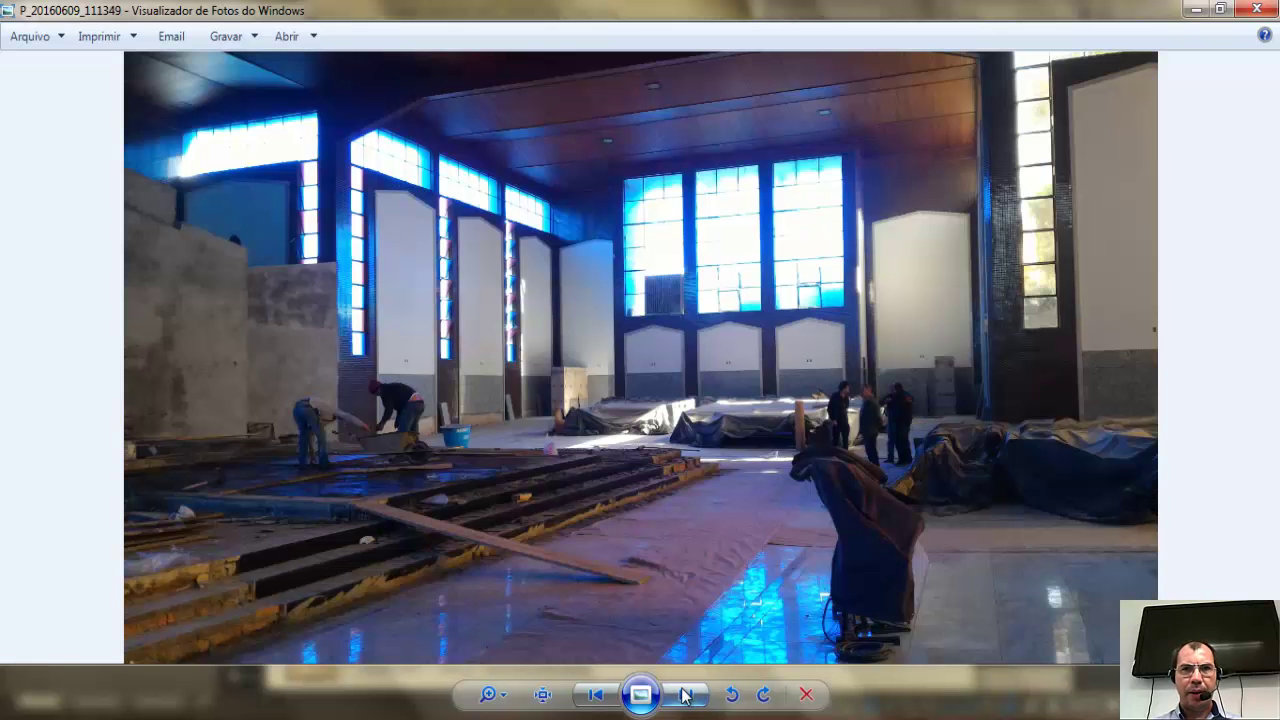
left_click(684, 697)
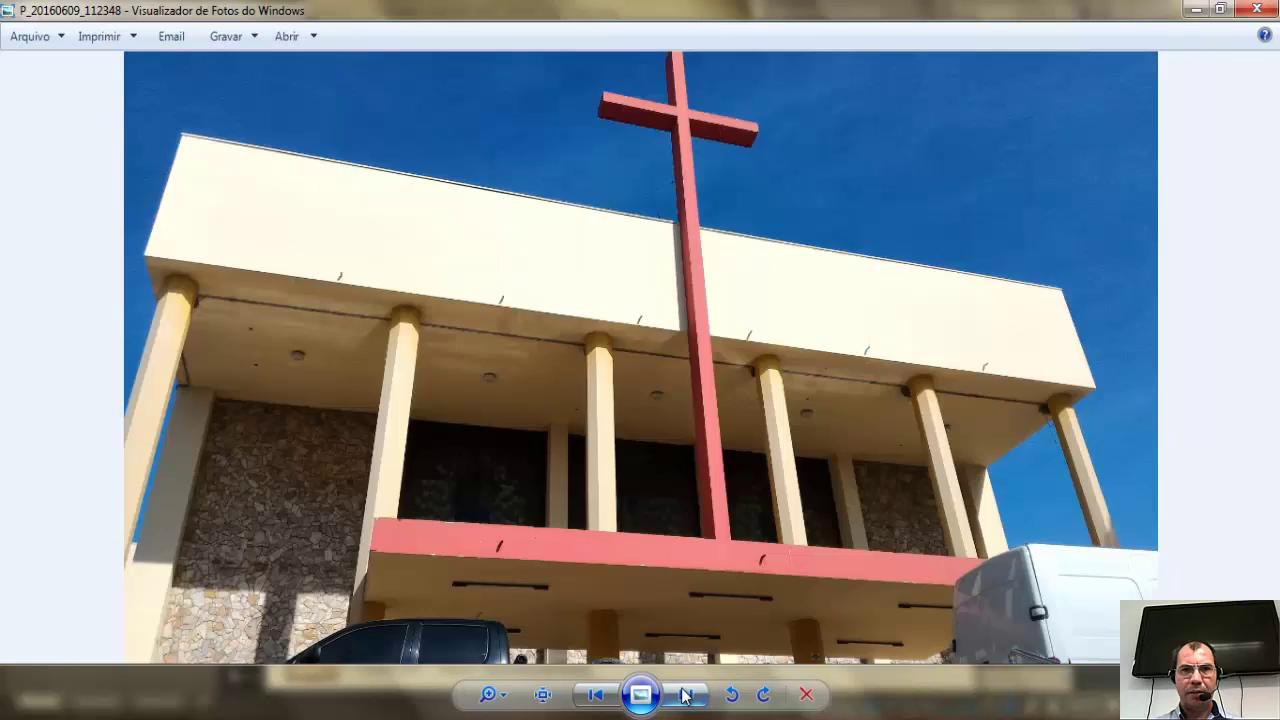
left_click(684, 697)
left_click(684, 697)
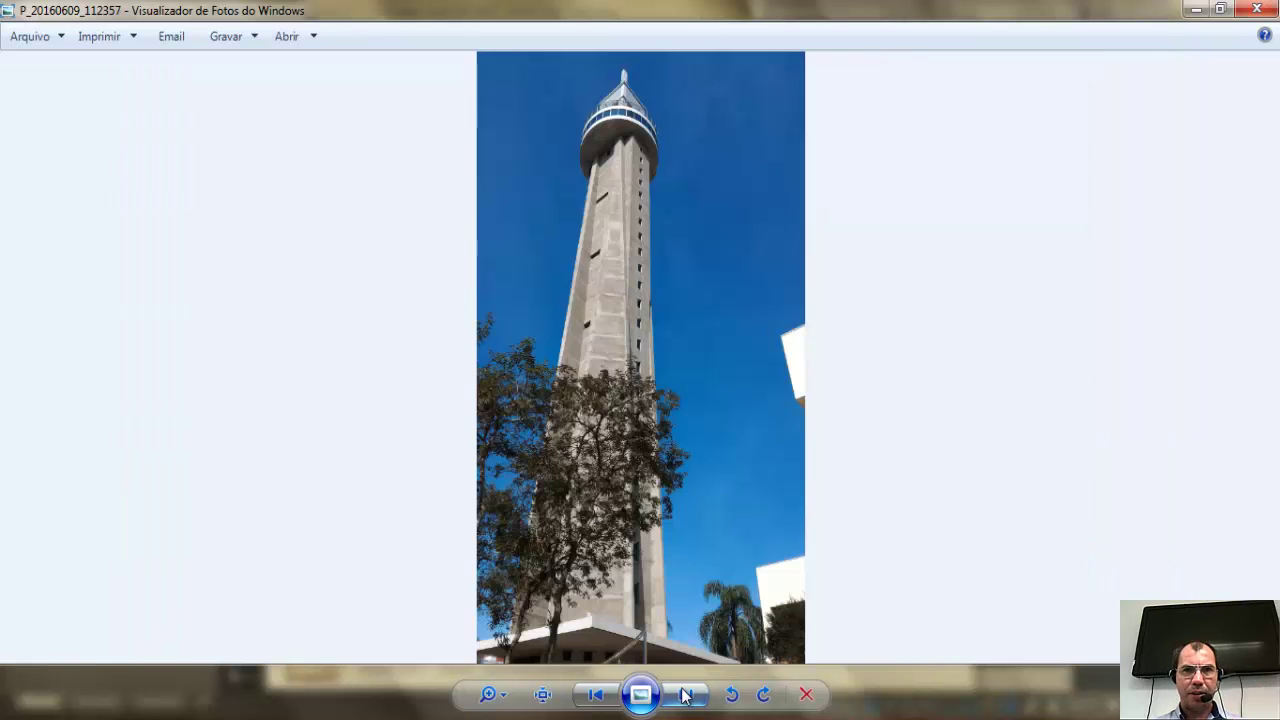
left_click(684, 697)
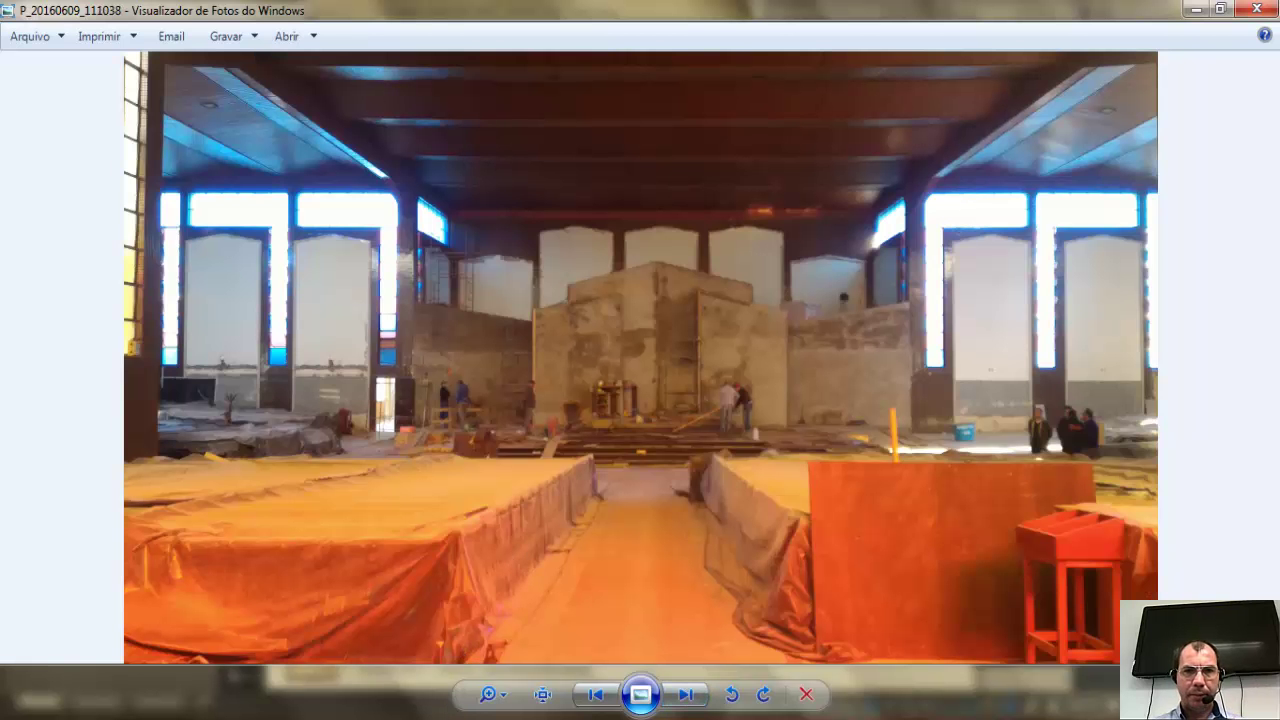
Switch to the finished-church photos and browse from DSC_0002 to the column loudspeakers in IMG_20160914_160121670.
mouse_move(505, 710)
left_click(580, 645)
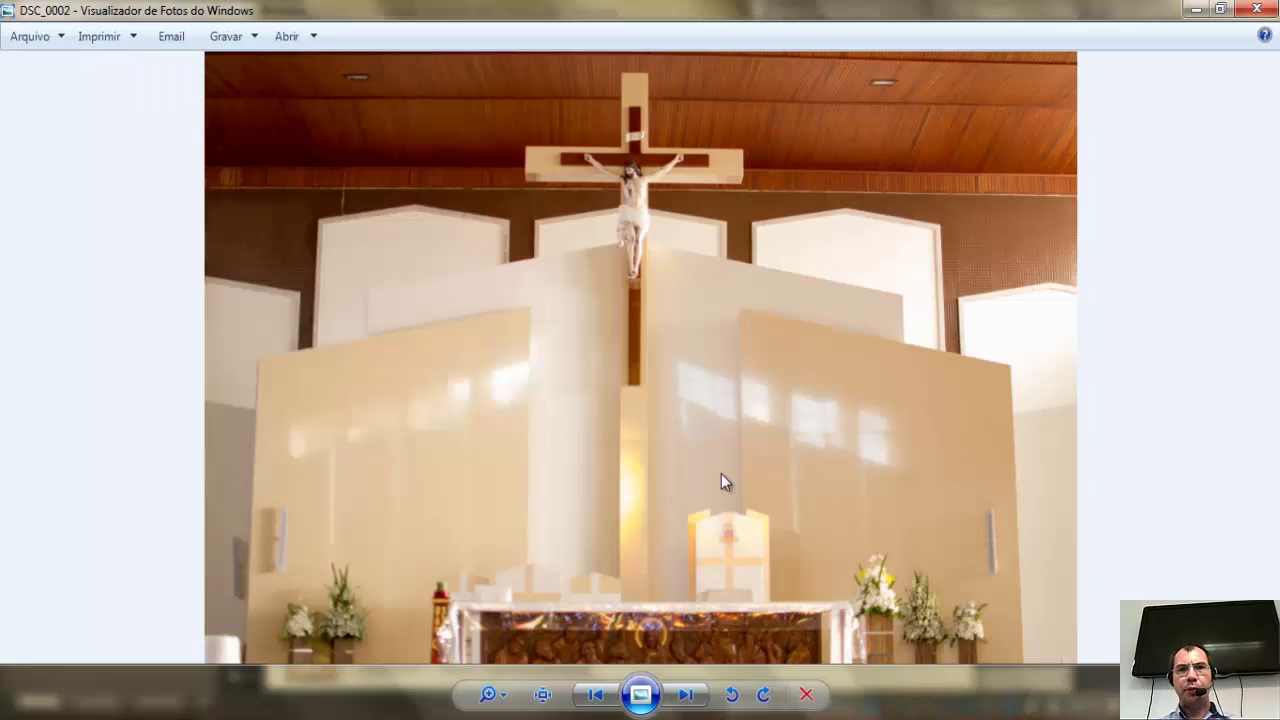
left_click(686, 695)
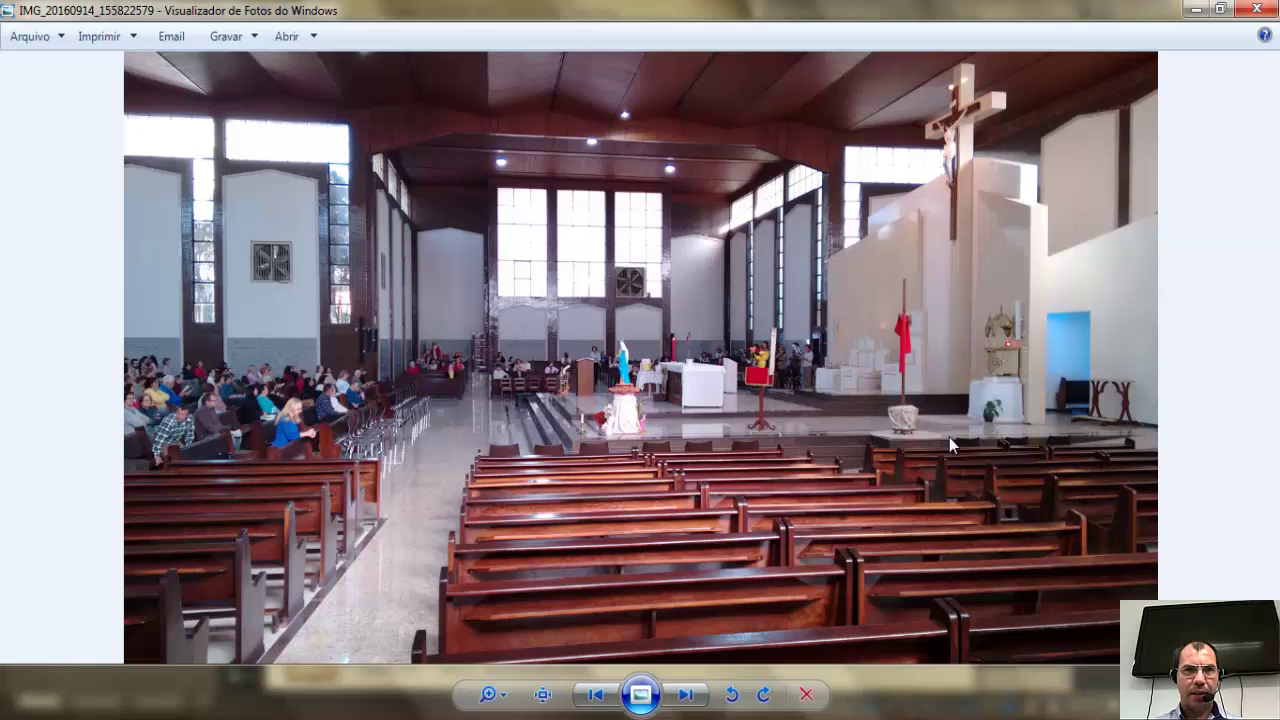
left_click(686, 697)
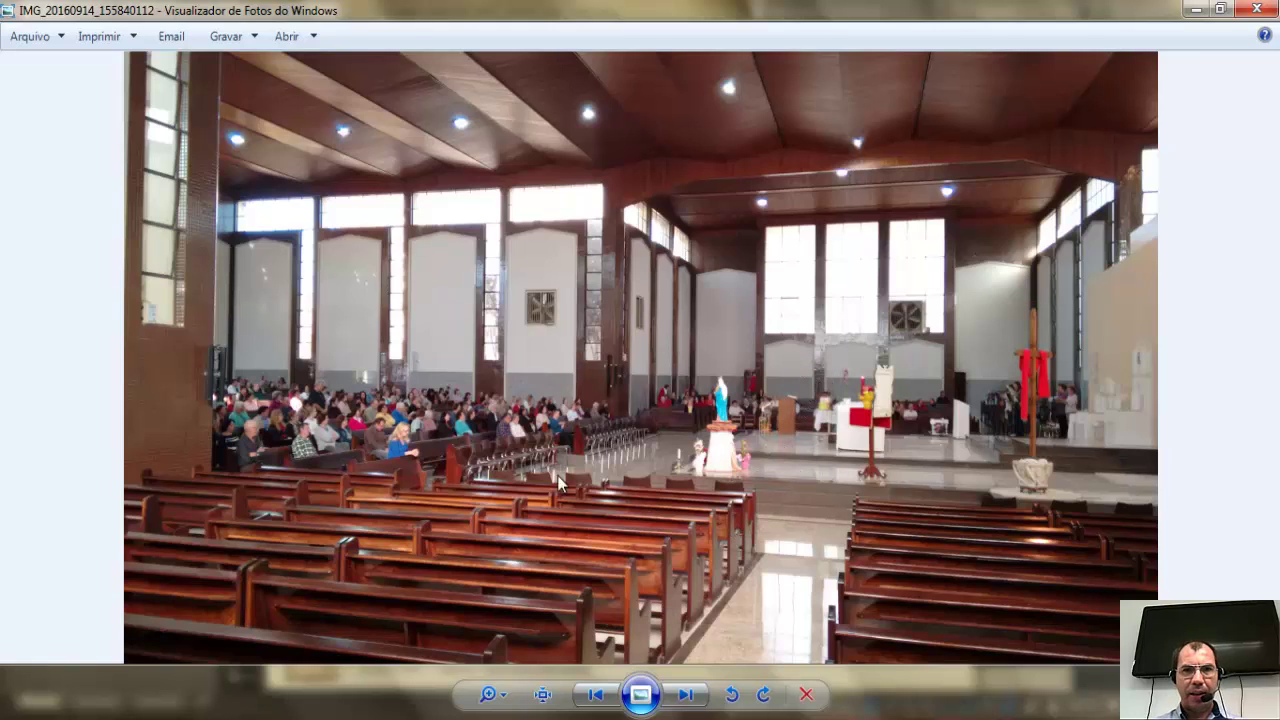
left_click(688, 700)
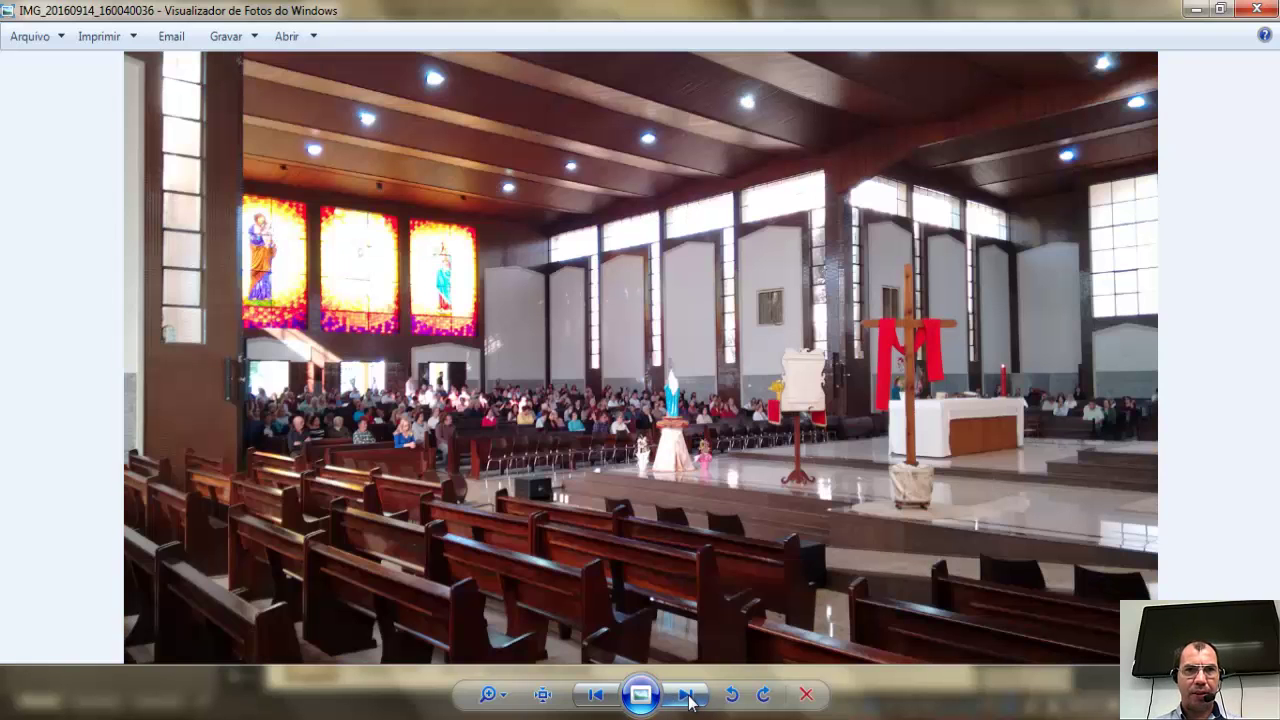
left_click(688, 700)
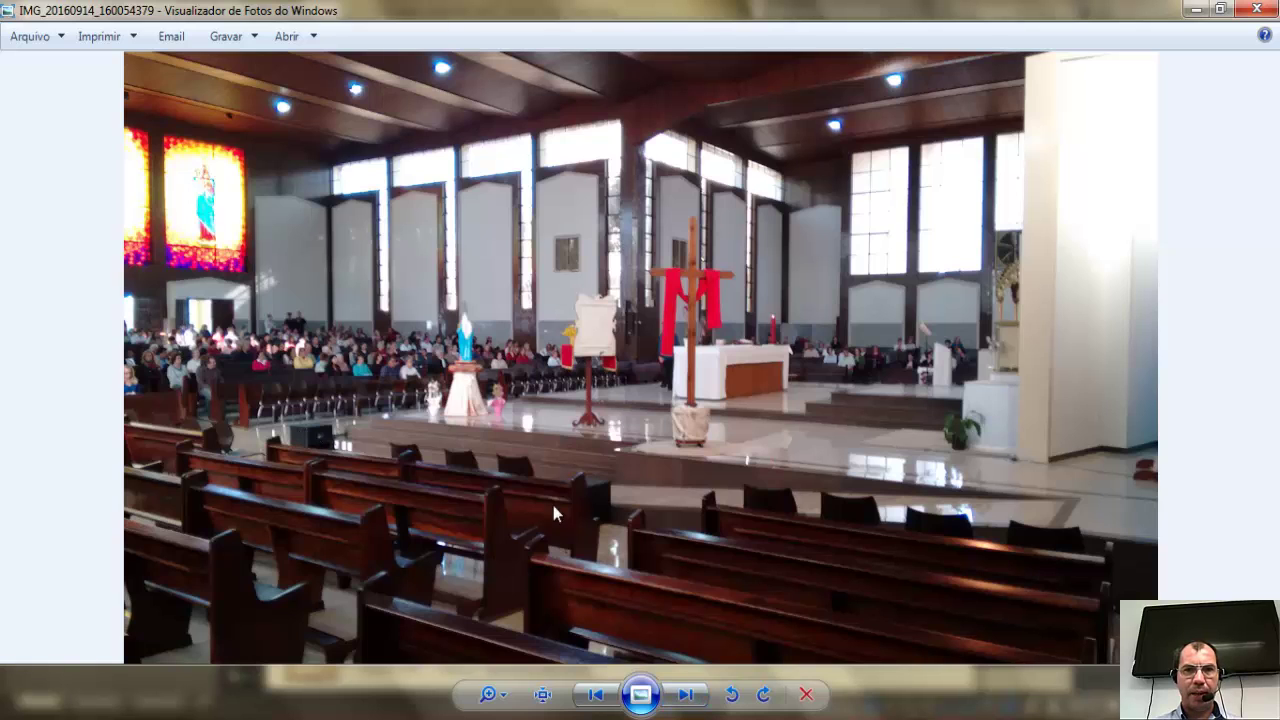
left_click(688, 698)
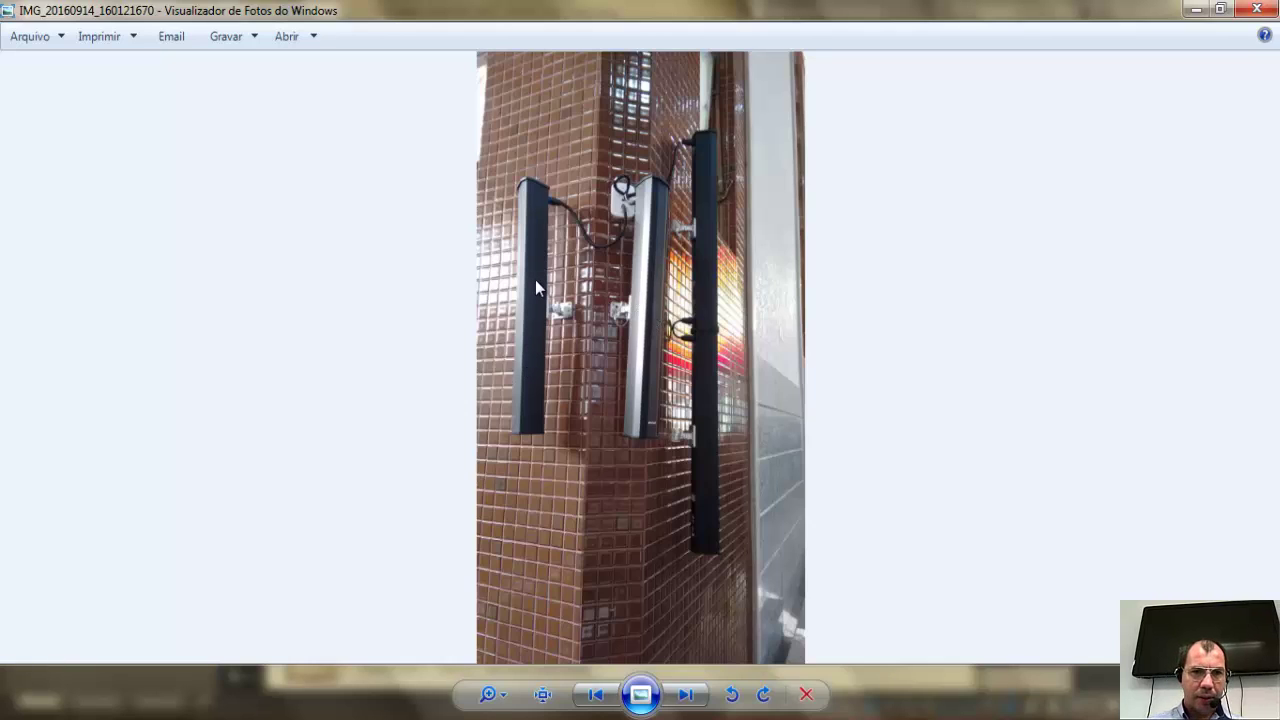
Examine the transept corners and nave on the AutoCAD floor plan, then return to the loudspeaker photo IMG_20160914_160121670.
key("alt+F4")
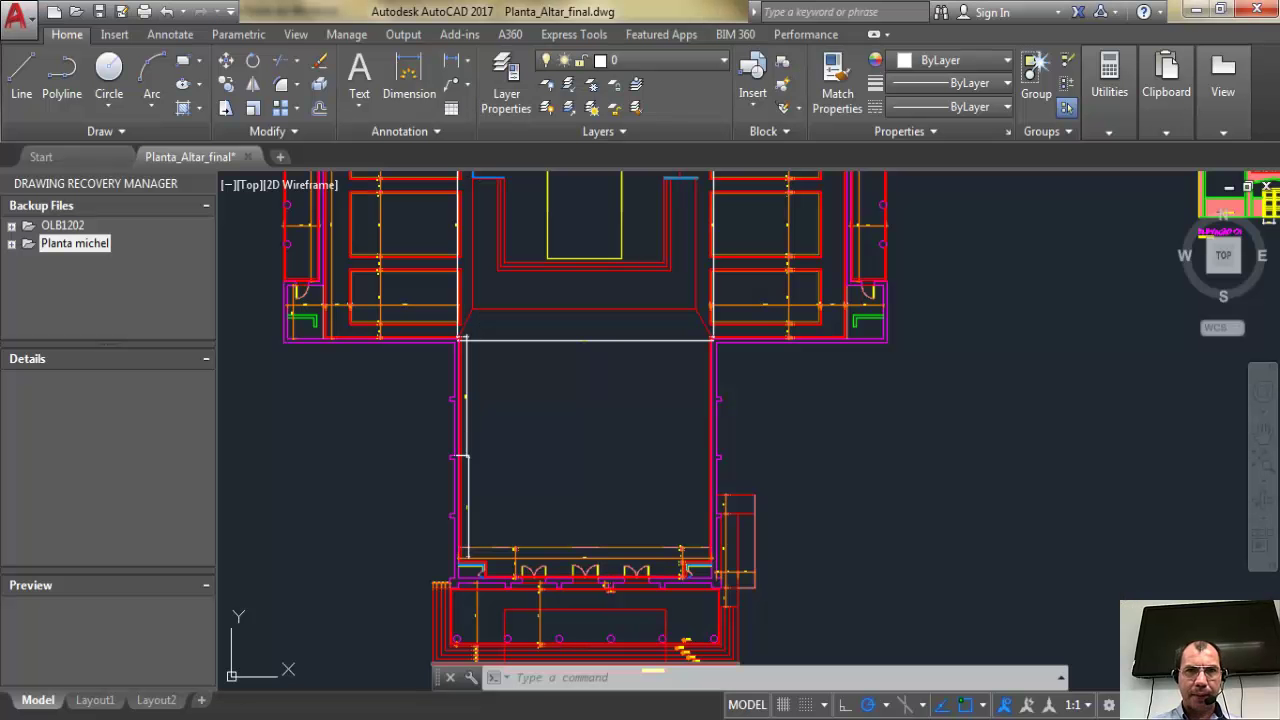
left_click_drag(528, 440, 528, 522)
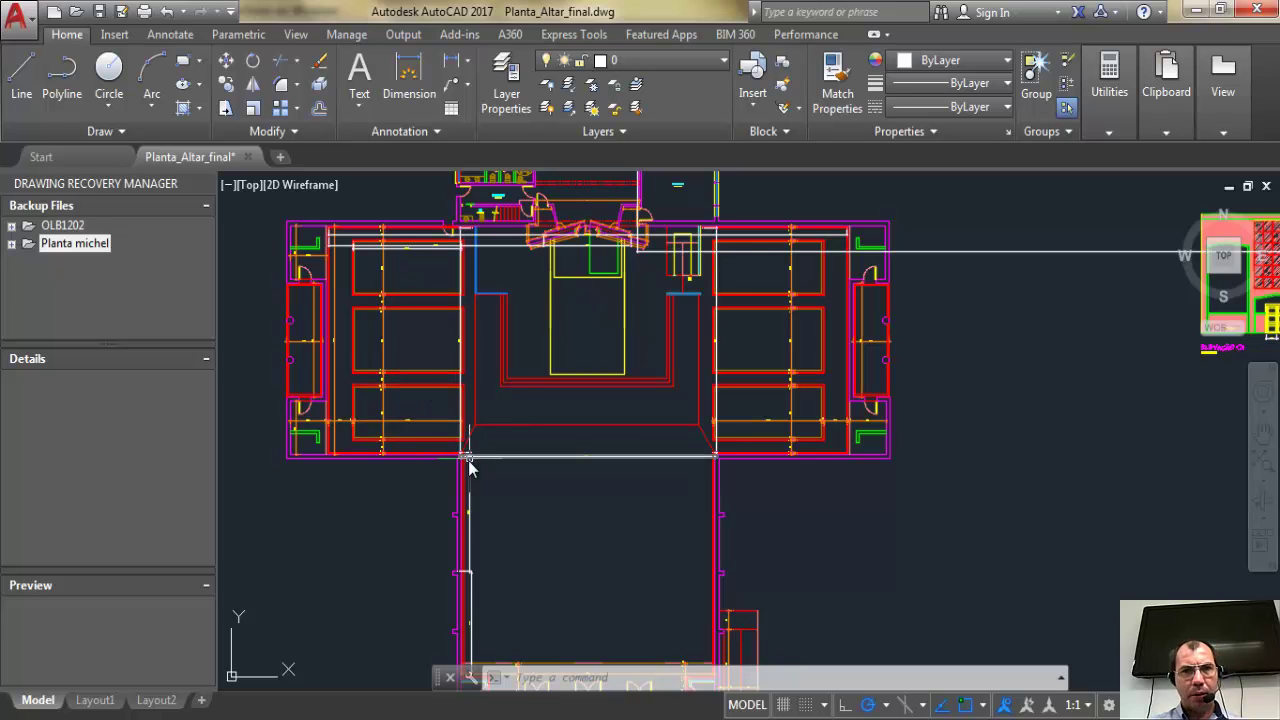
left_click_drag(529, 548, 523, 434)
scroll(523, 440, "down", 2)
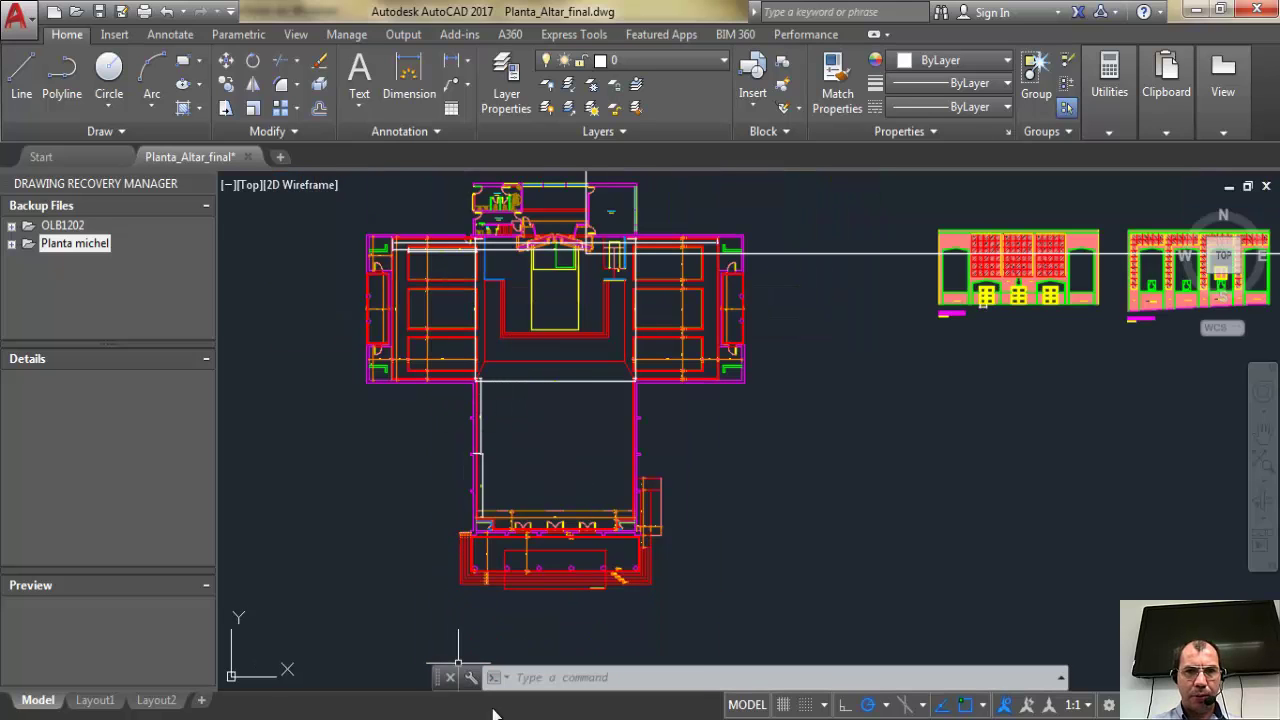
mouse_move(498, 712)
left_click(564, 608)
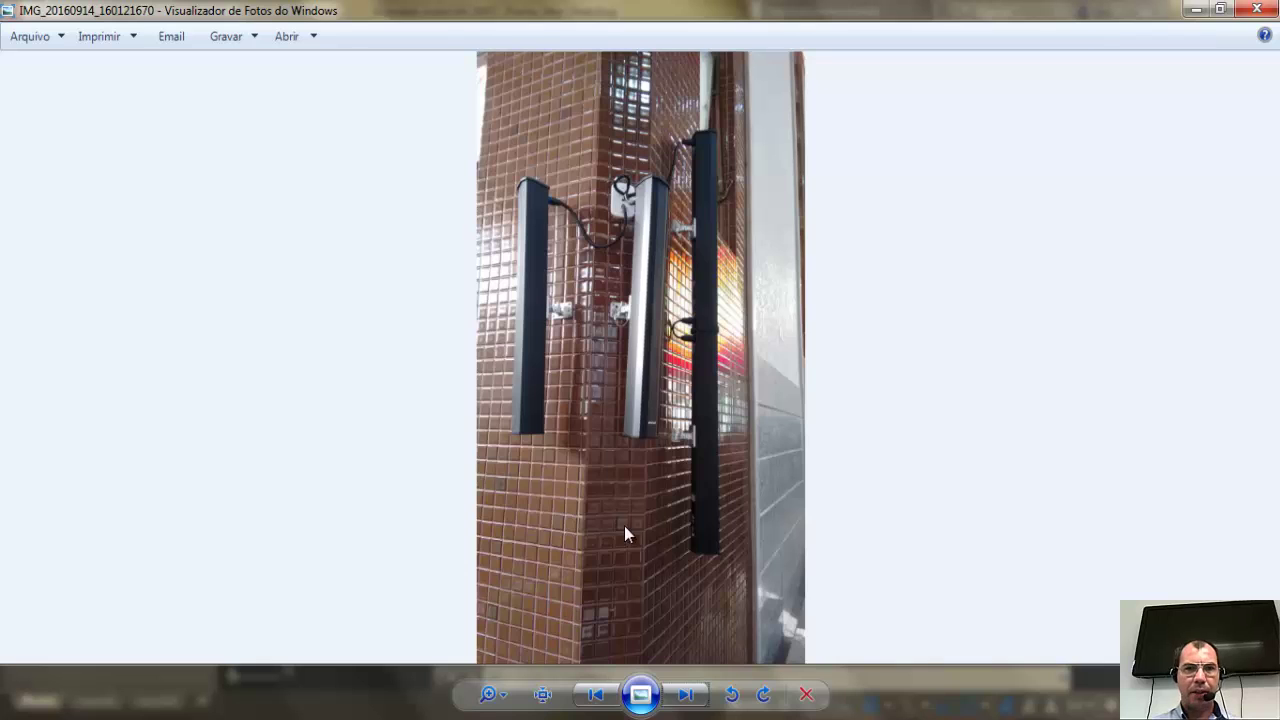
Browse the remaining finished-church photos as far as IMG-20160808-WA0017, then go back to the AutoCAD floor plan.
left_click(682, 696)
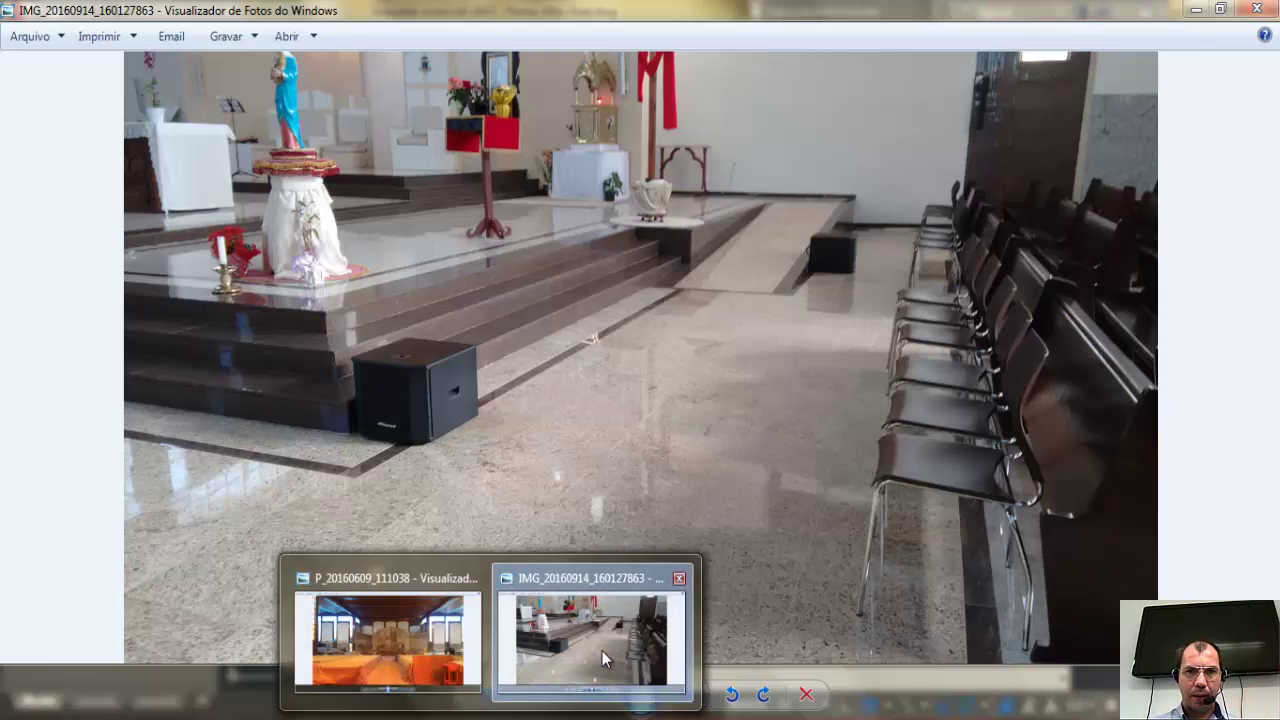
left_click(685, 695)
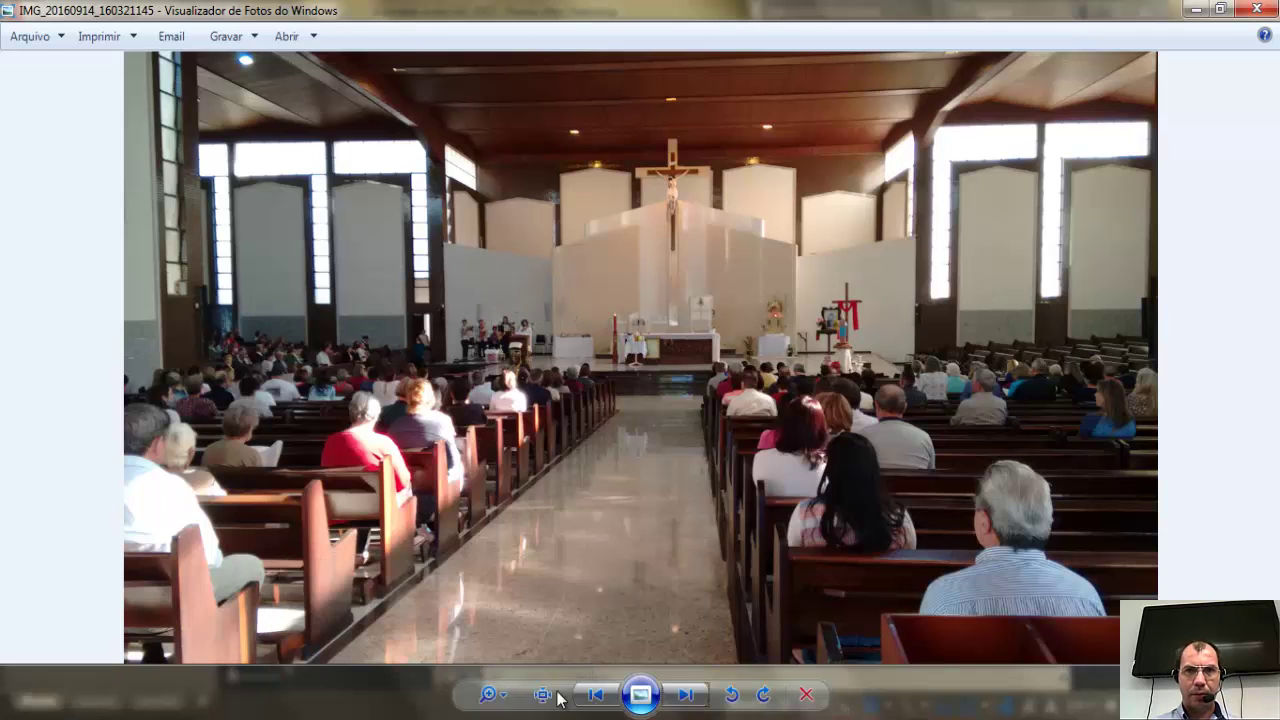
left_click(686, 700)
left_click(688, 701)
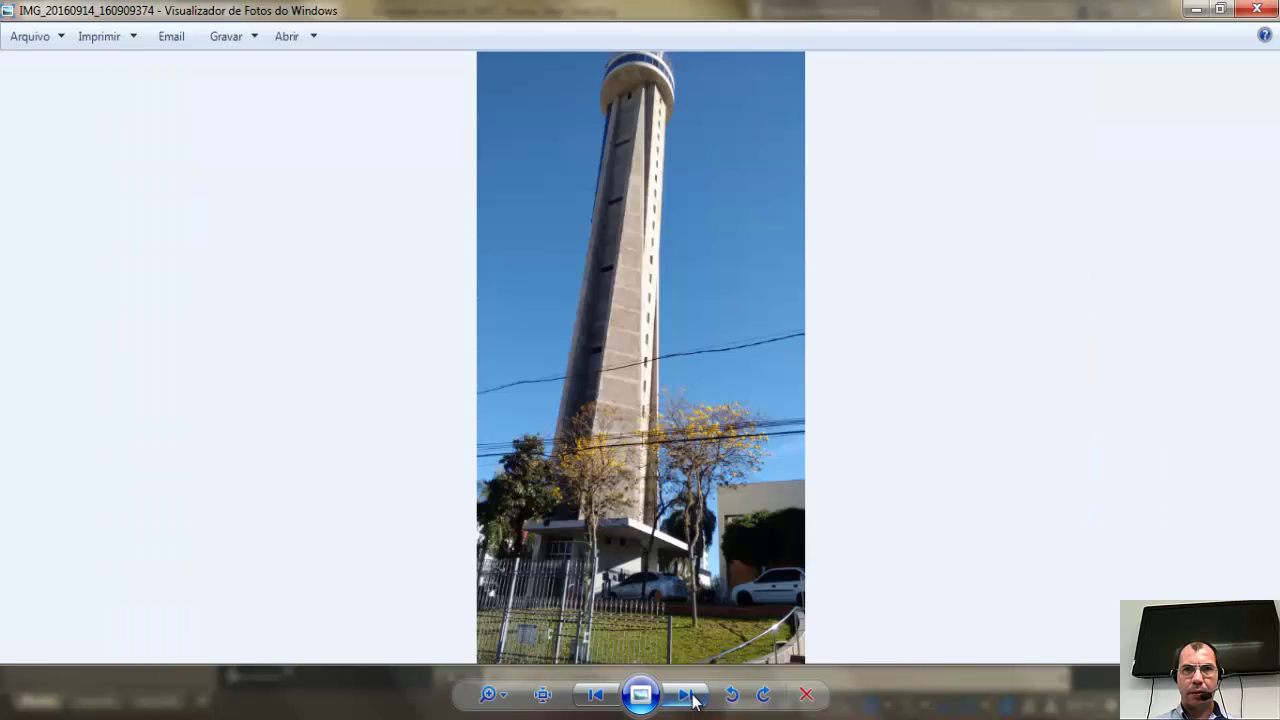
left_click(693, 702)
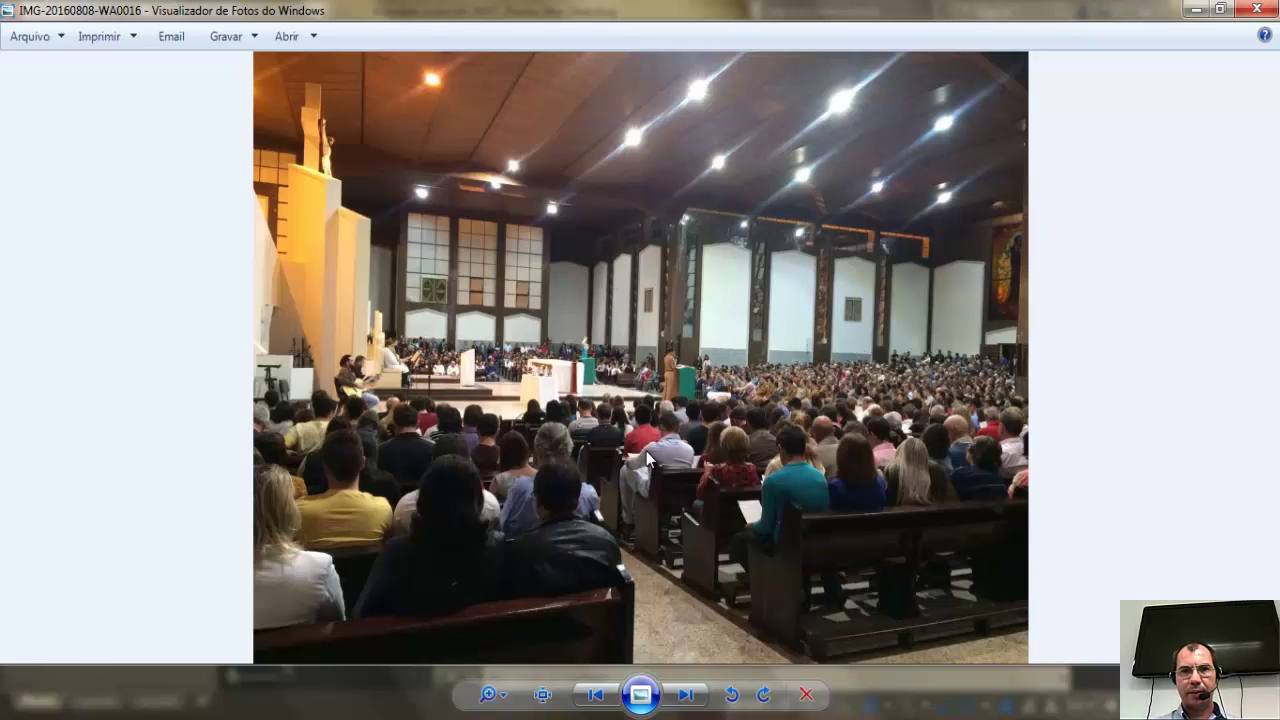
left_click(685, 695)
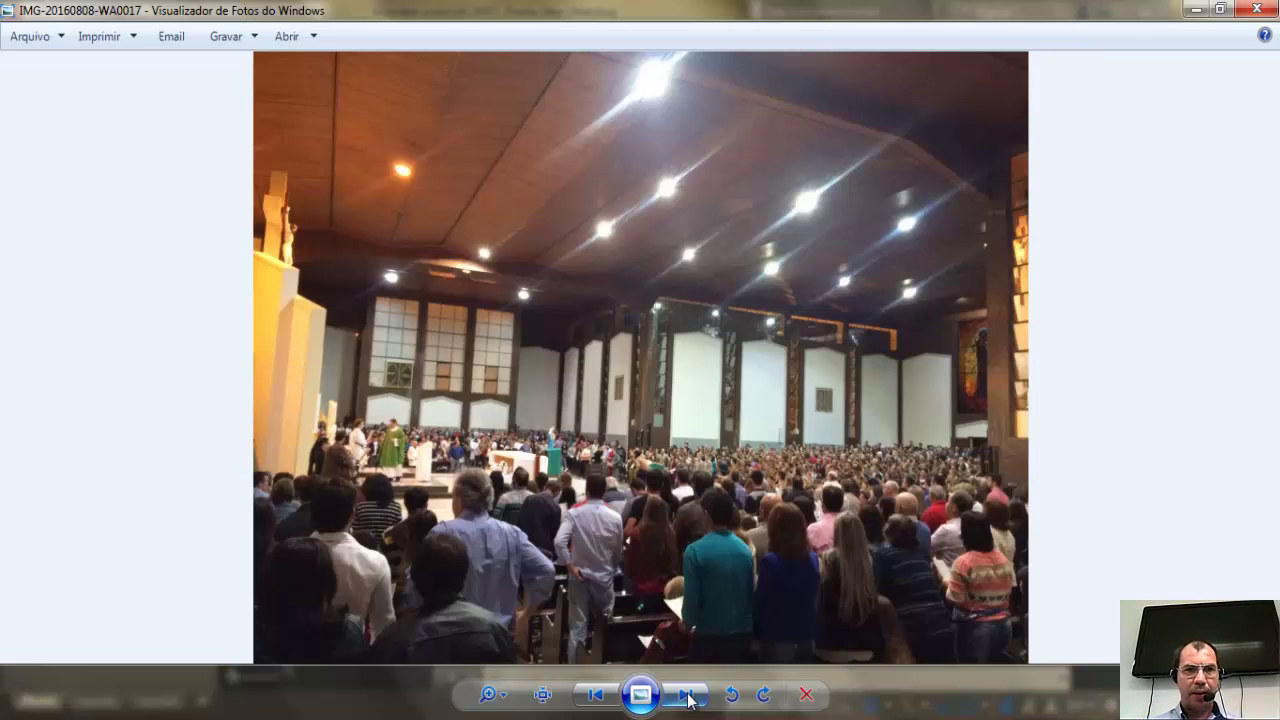
key("alt+F4")
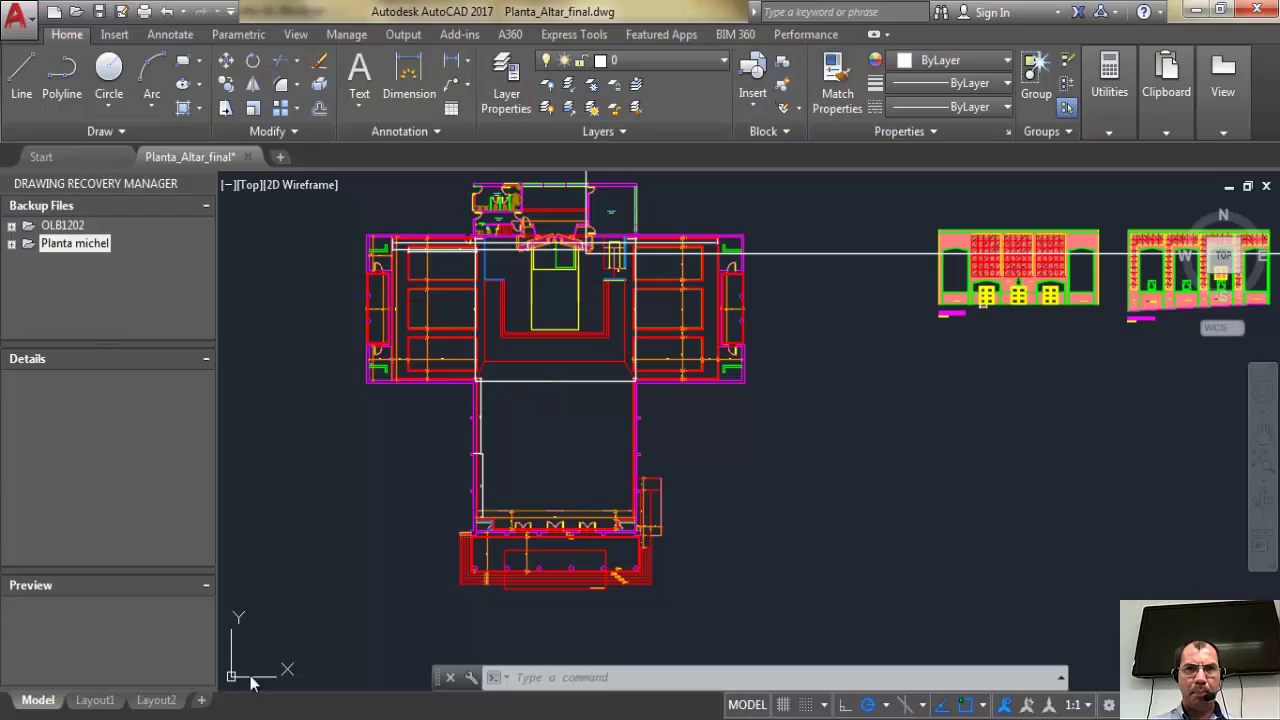
Examine the church floor plan around the altar and side wings, with a brief look at the empty AMS ONEAL simulation.
left_click_drag(590, 365, 589, 482)
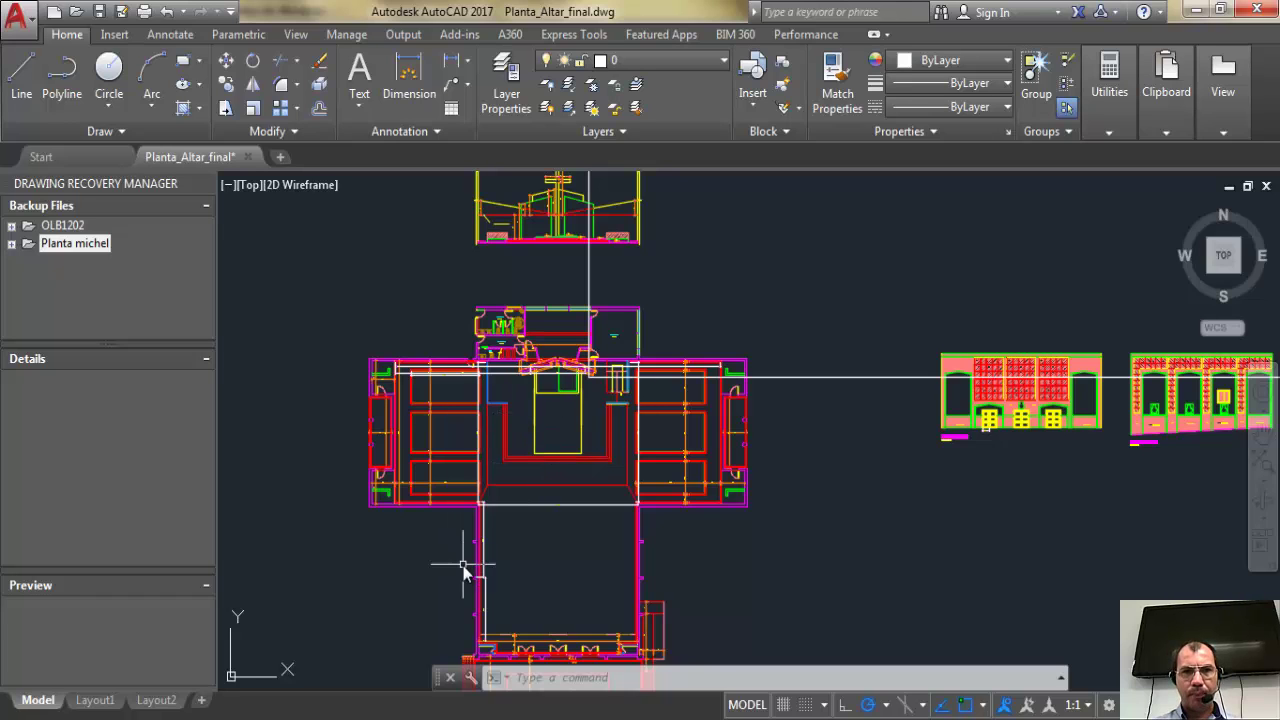
left_click(478, 670)
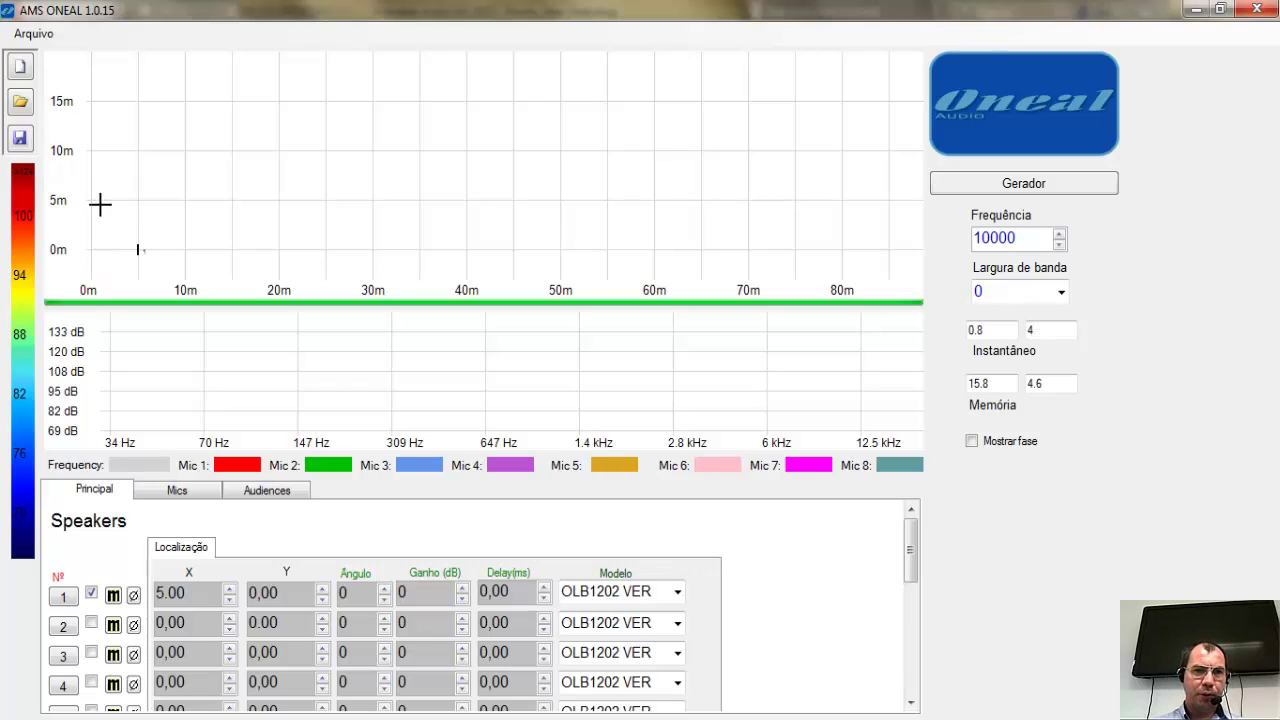
key("alt+Tab")
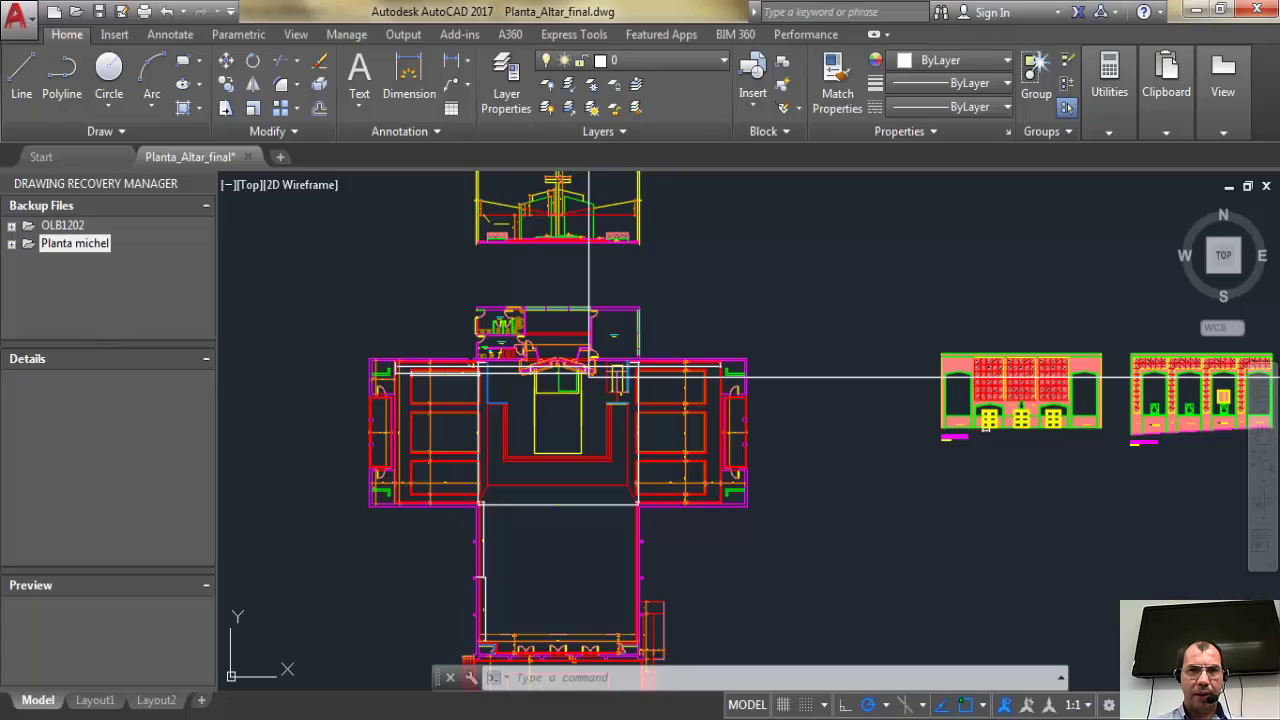
scroll(486, 371, "up", 6)
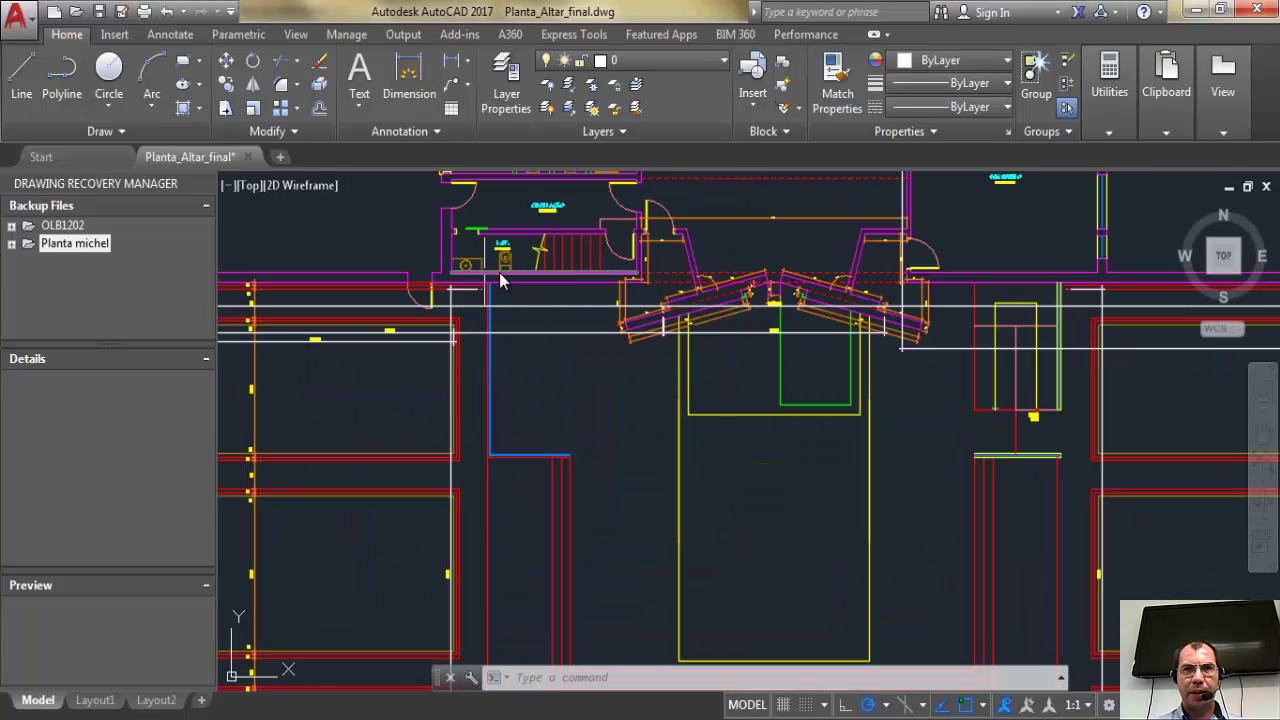
scroll(548, 277, "up", 4)
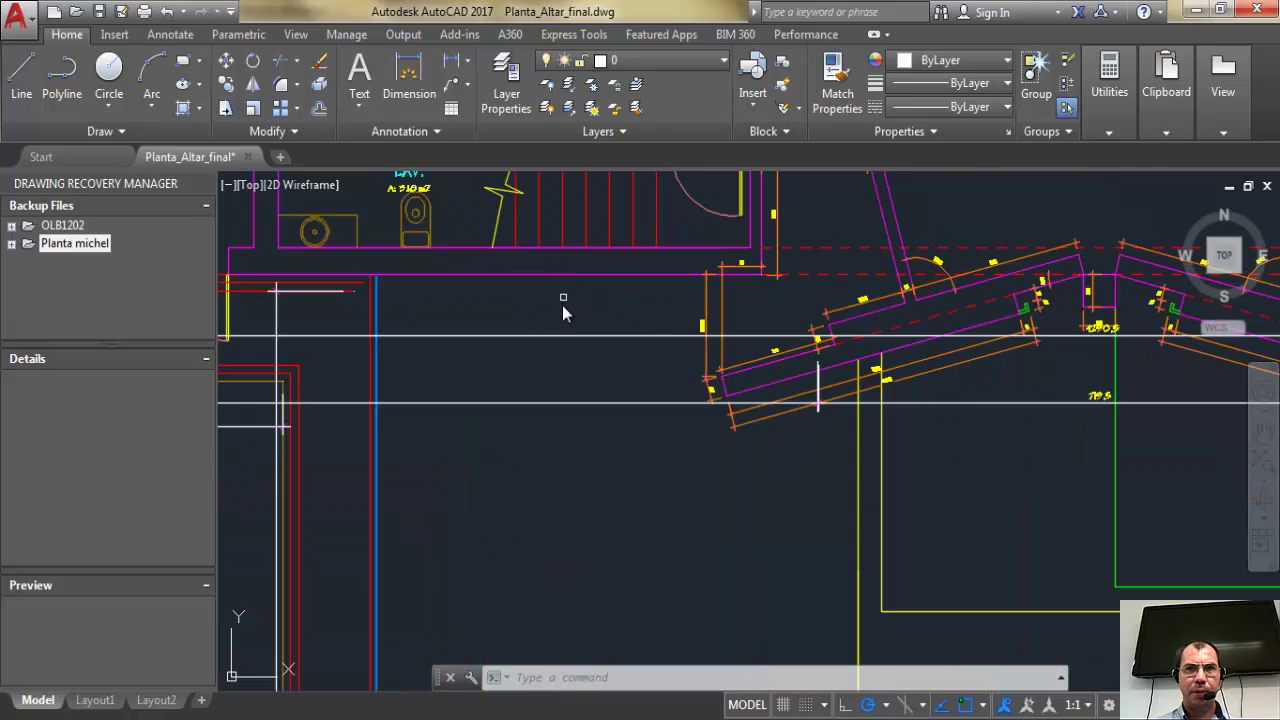
scroll(490, 310, "down", 6)
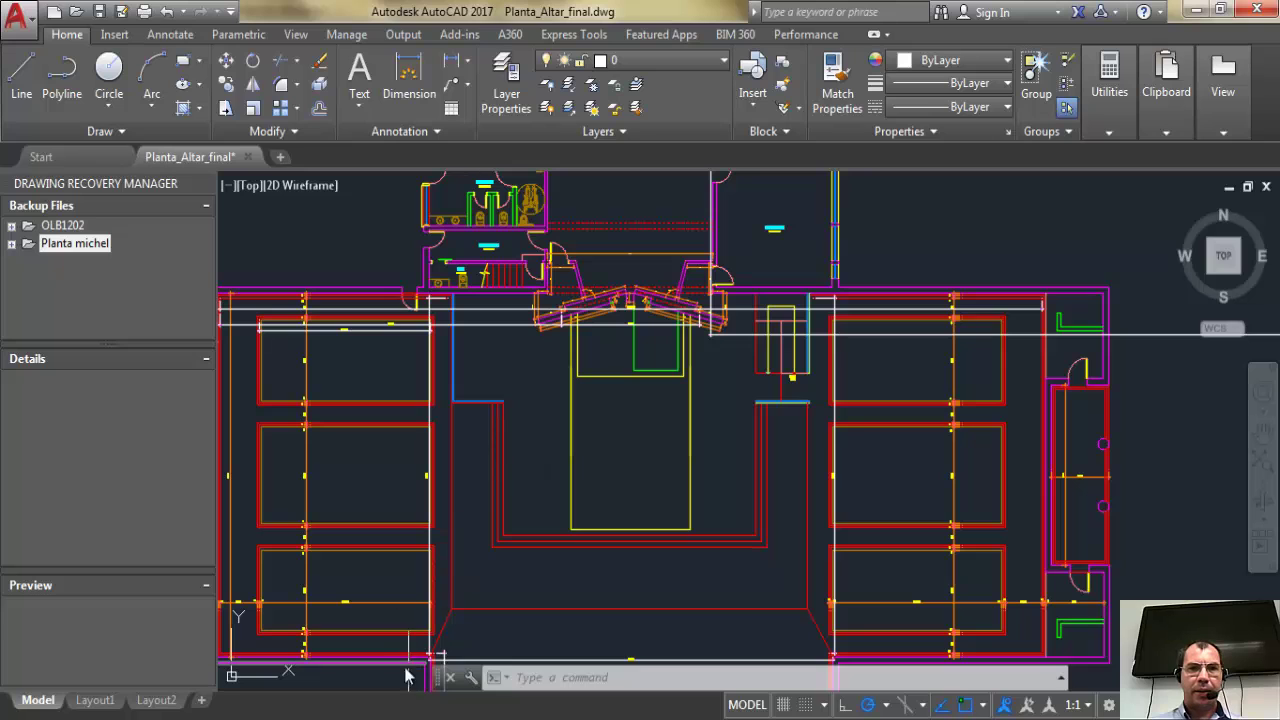
Switch to the empty AMS ONEAL simulation, set speaker 1 to OLB1202 HOR, and generate its coverage map at 12500 Hz.
mouse_move(383, 686)
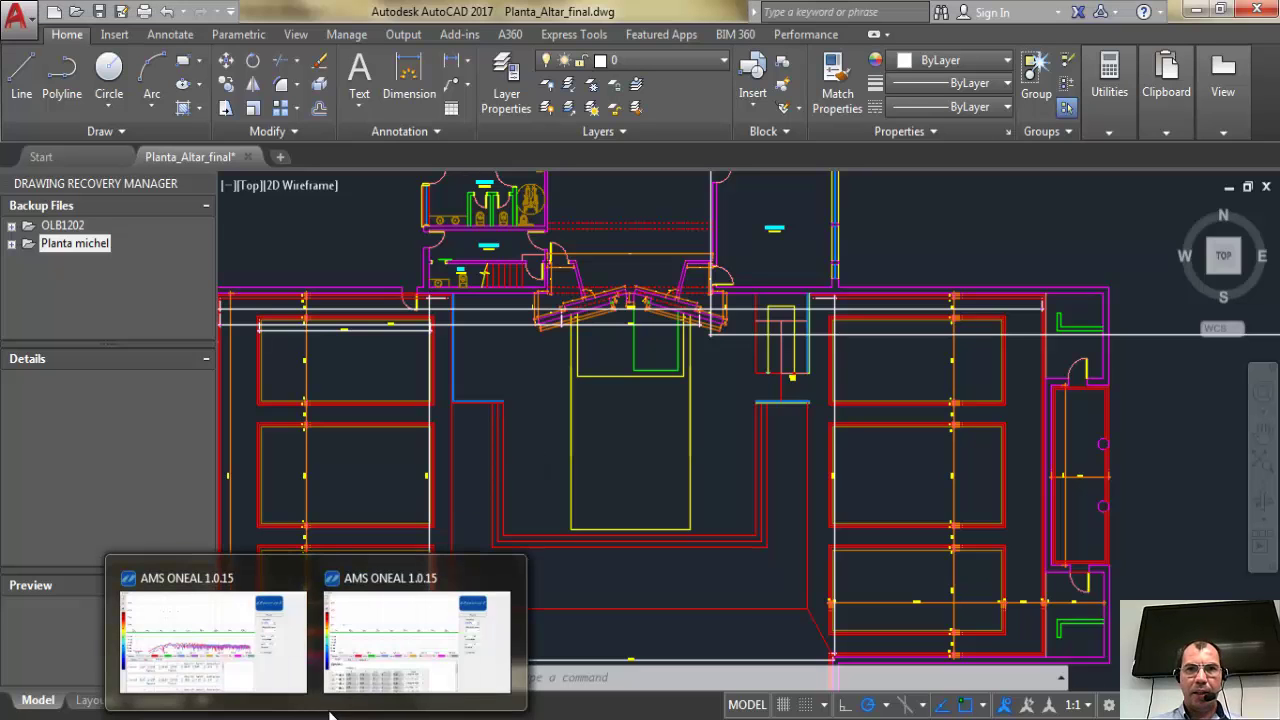
left_click(405, 660)
left_click(678, 596)
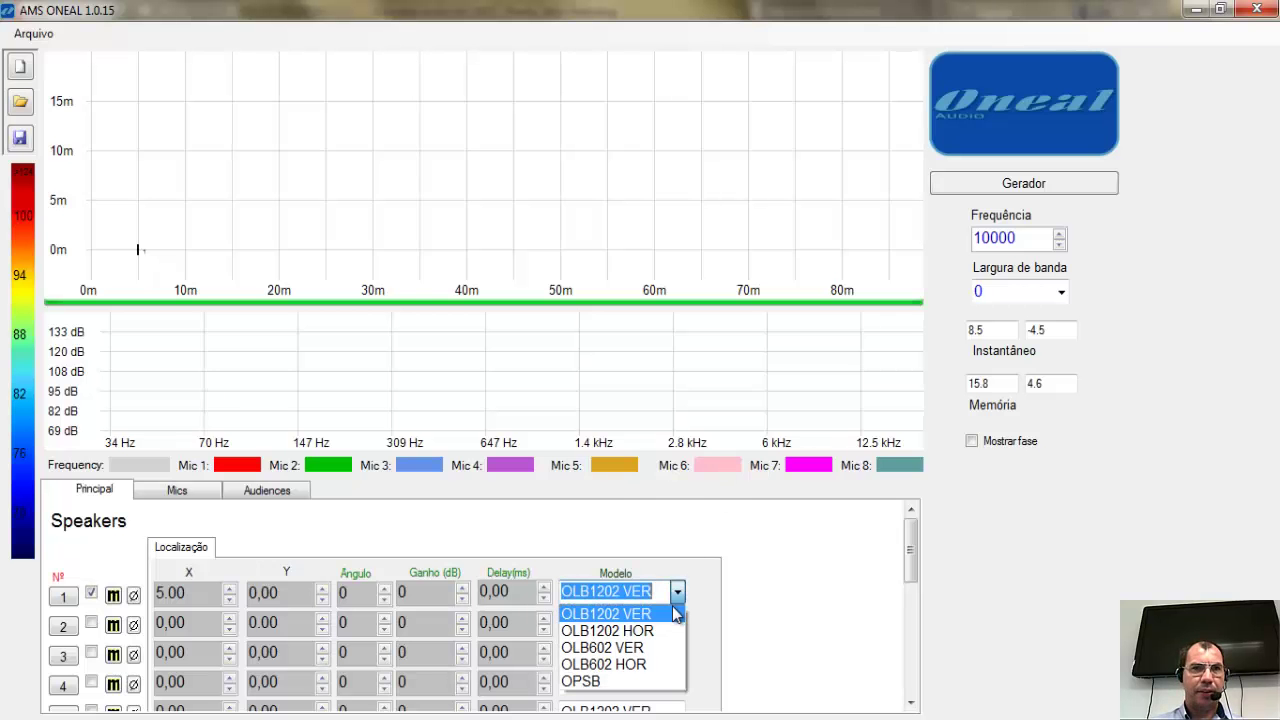
left_click(663, 629)
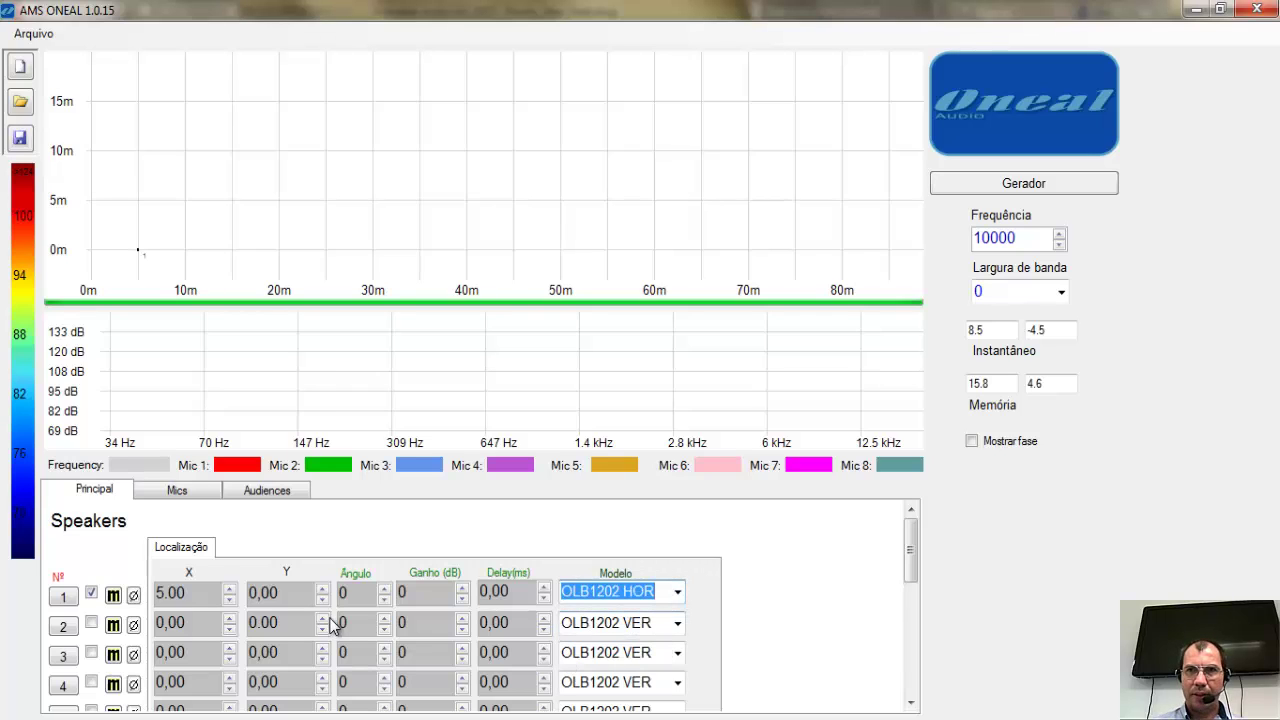
left_click(1058, 238)
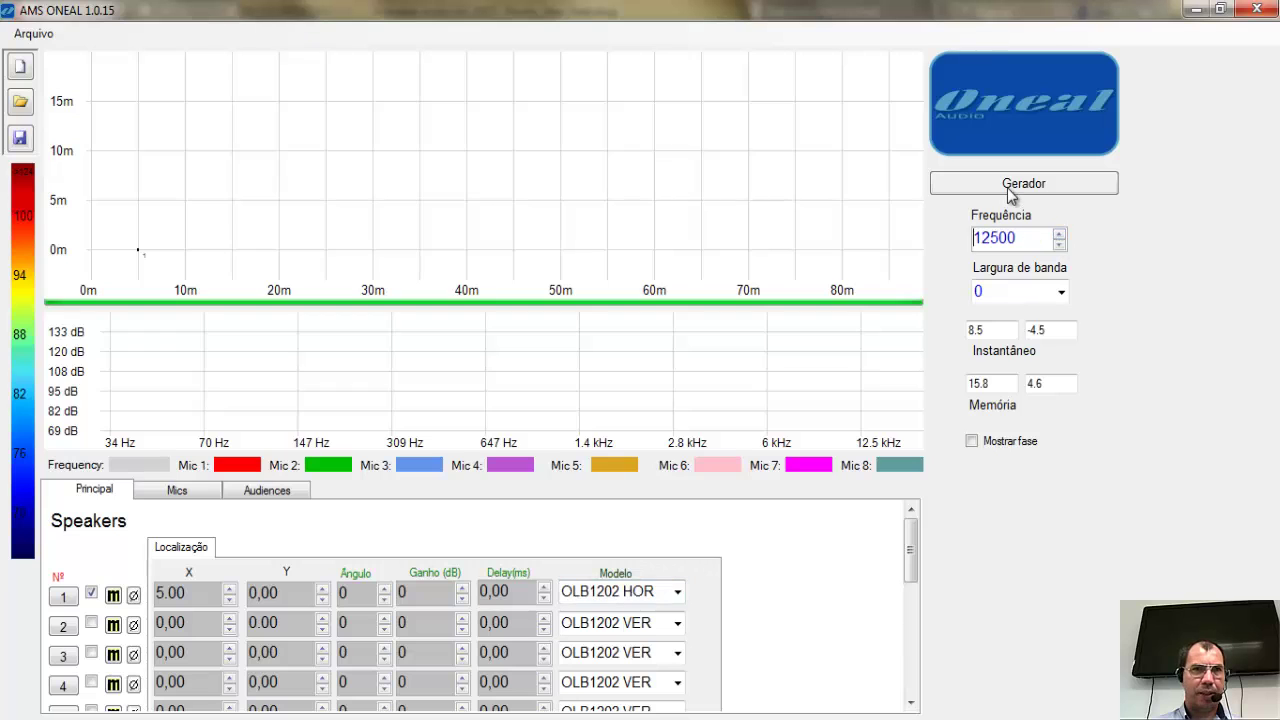
left_click(1011, 194)
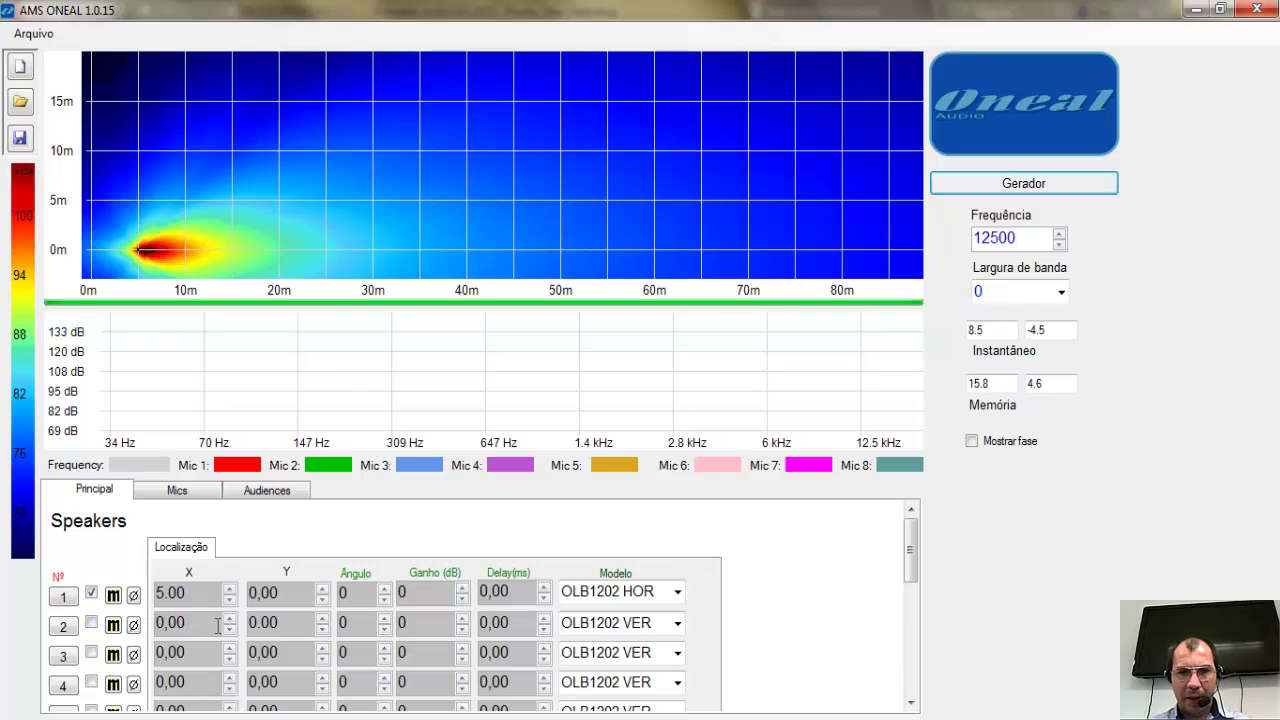
Place speaker 2 at X 5.00 and Y 15.00, enable it, and set its model to OLB1202 HOR.
left_click_drag(217, 625, 136, 626)
type("5.")
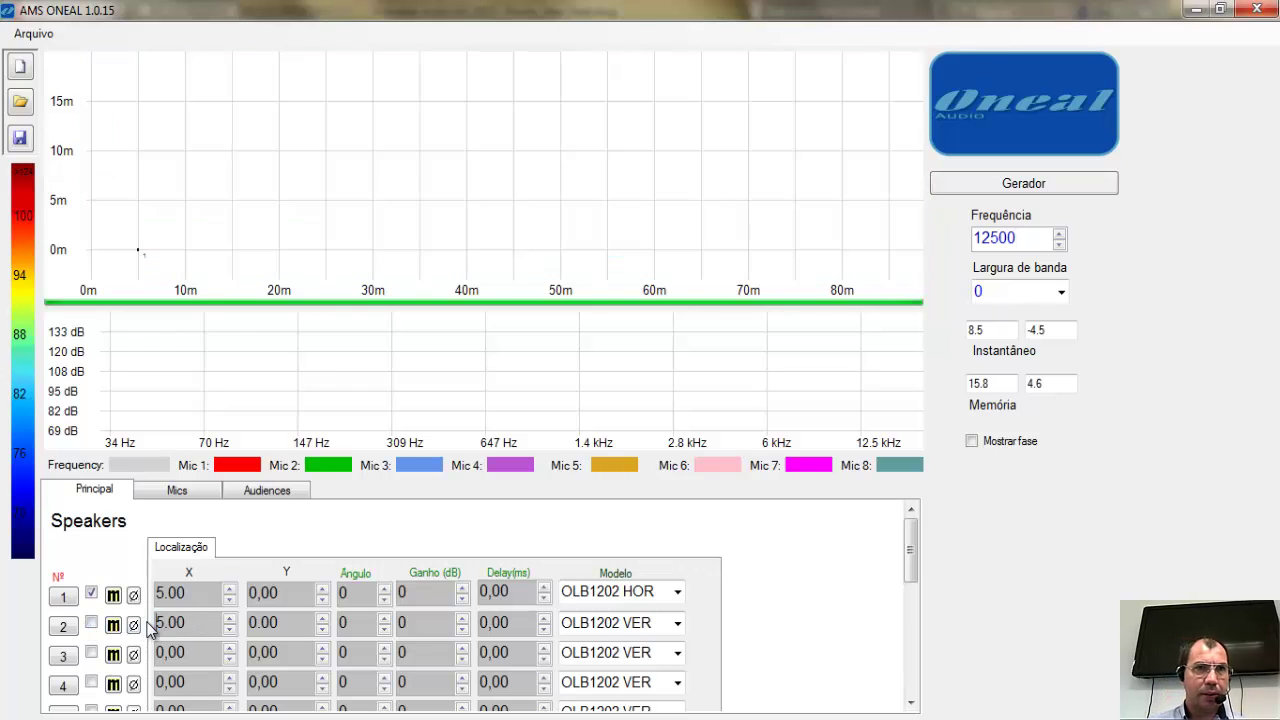
left_click_drag(310, 622, 217, 621)
type("15")
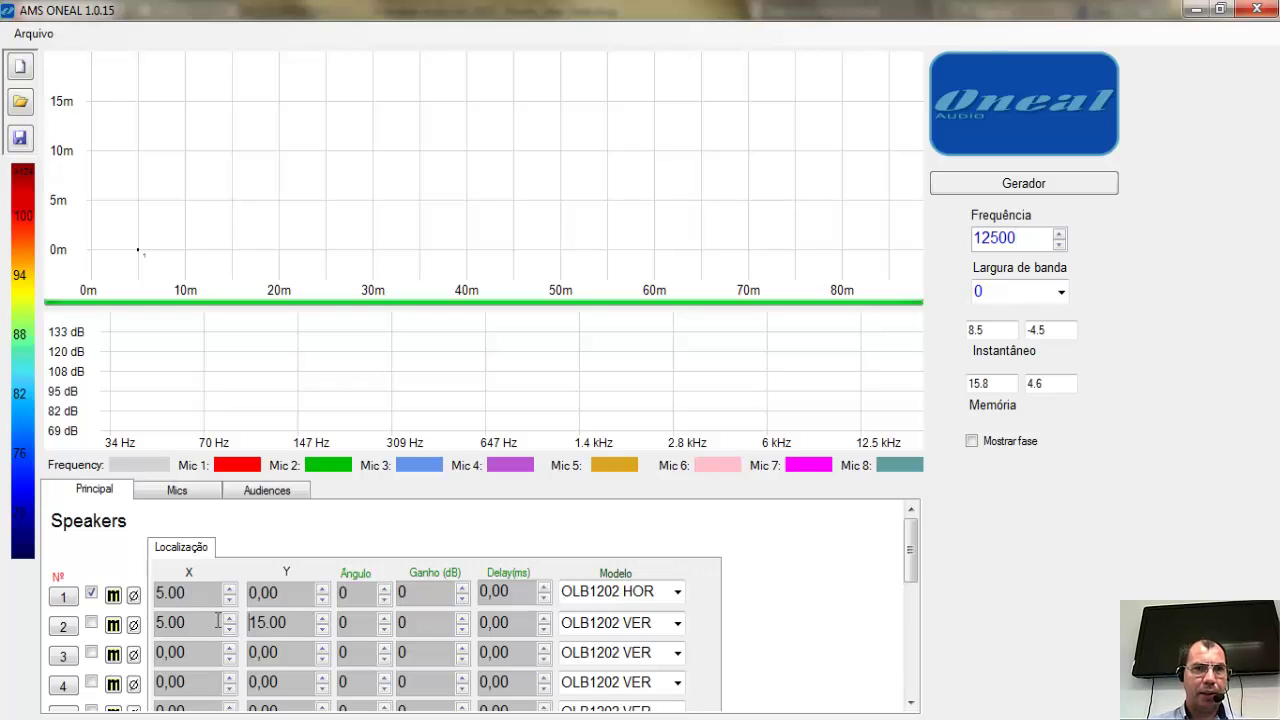
left_click(91, 622)
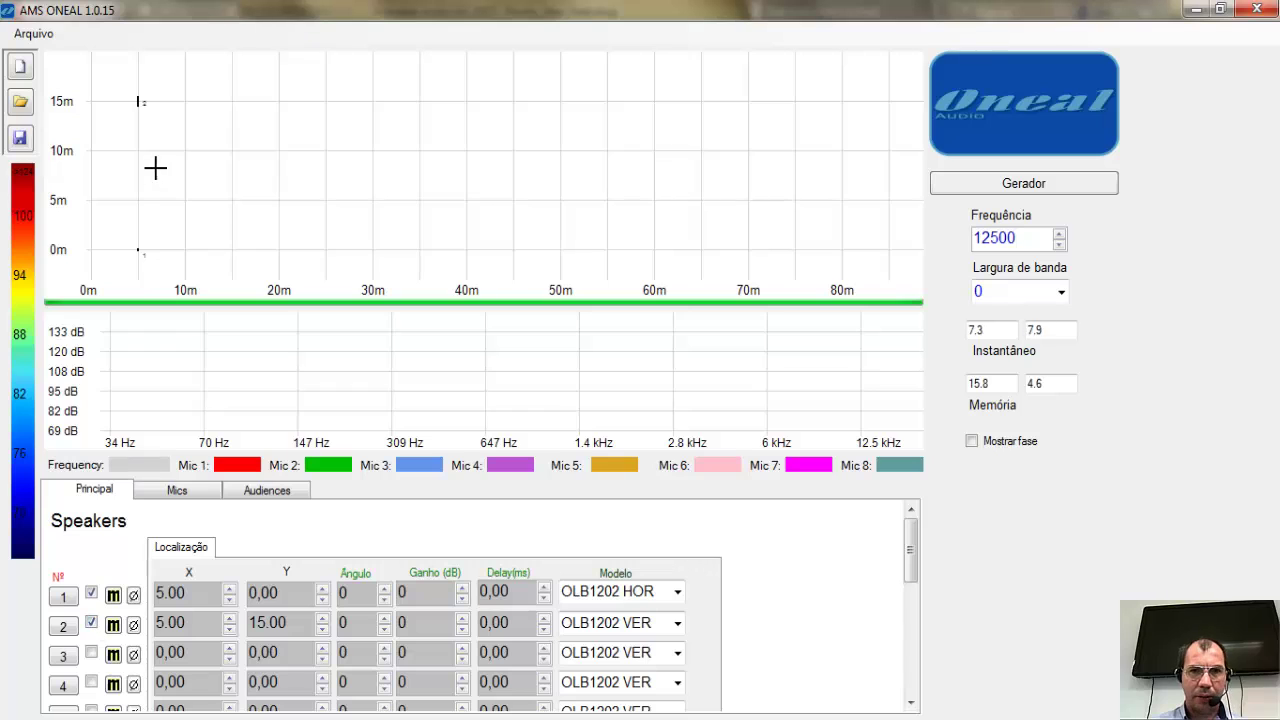
left_click(677, 624)
left_click(654, 664)
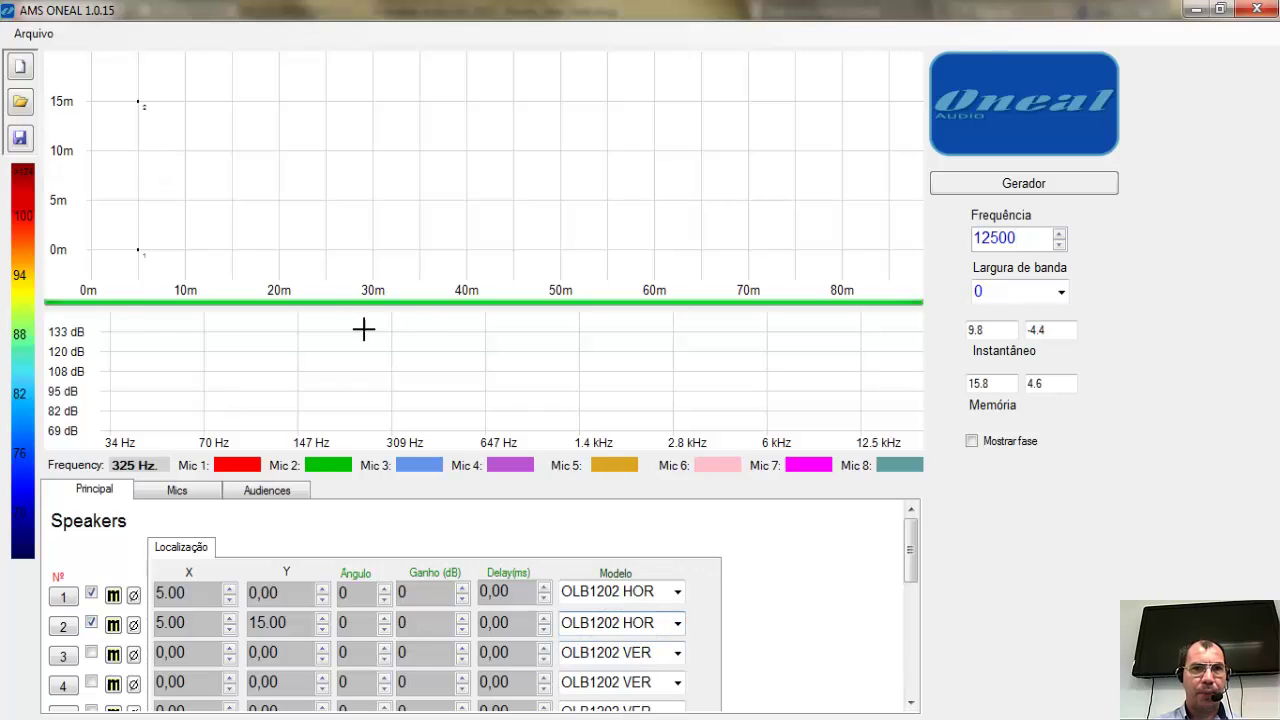
Generate the coverage map for the two parallel speakers and compare it with the phase display on and off.
left_click(976, 187)
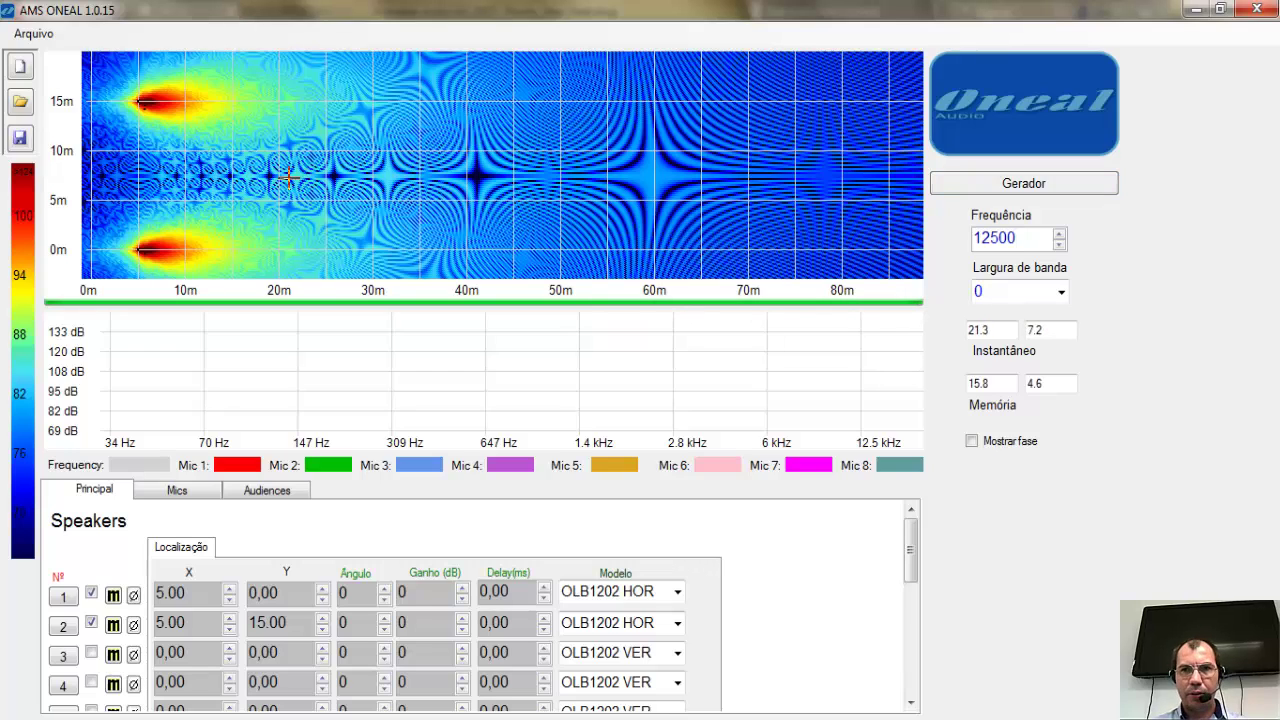
left_click(972, 442)
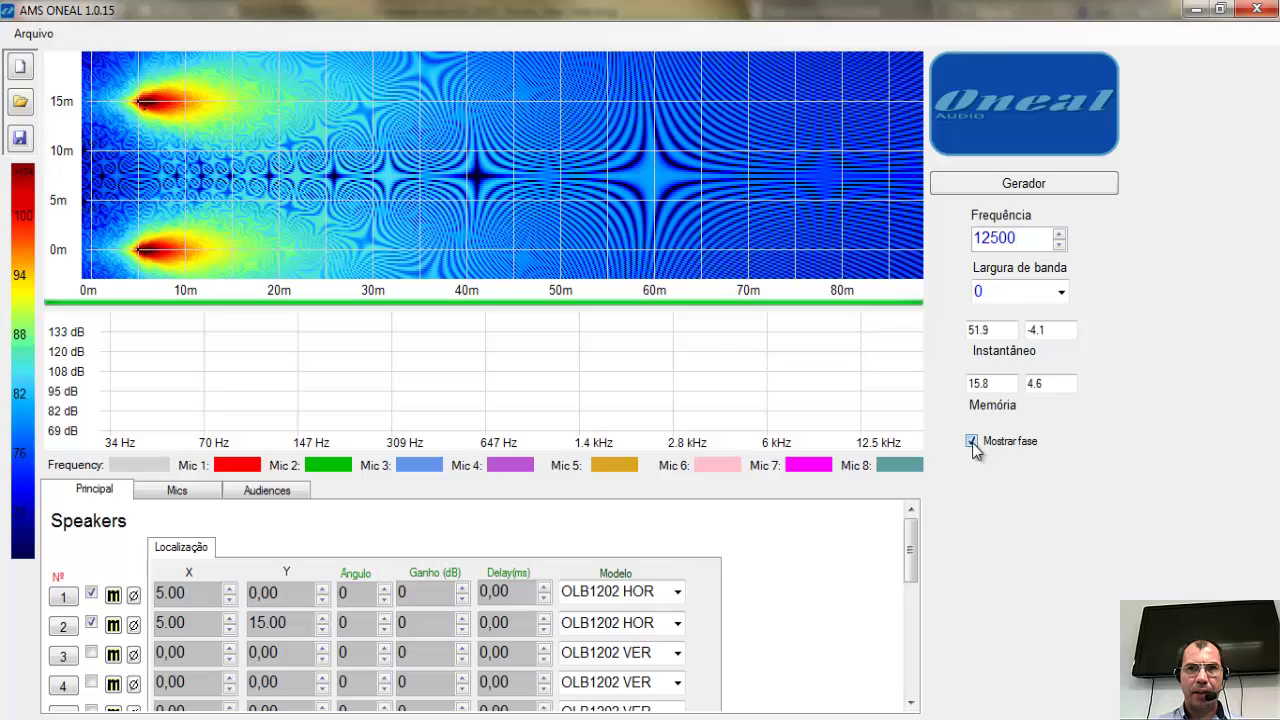
left_click(972, 442)
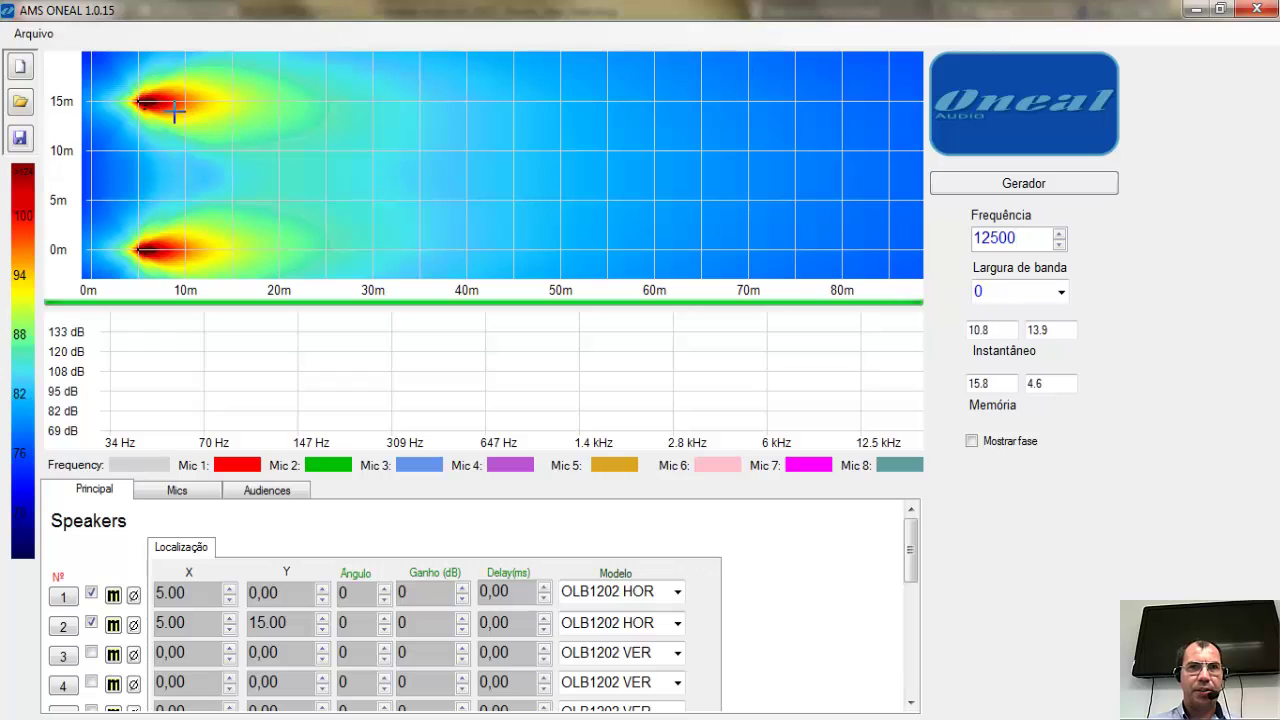
Try angling speaker 1 at 30 and speaker 2 at -30, and generate the coverage map.
double_click(343, 593)
type("3")
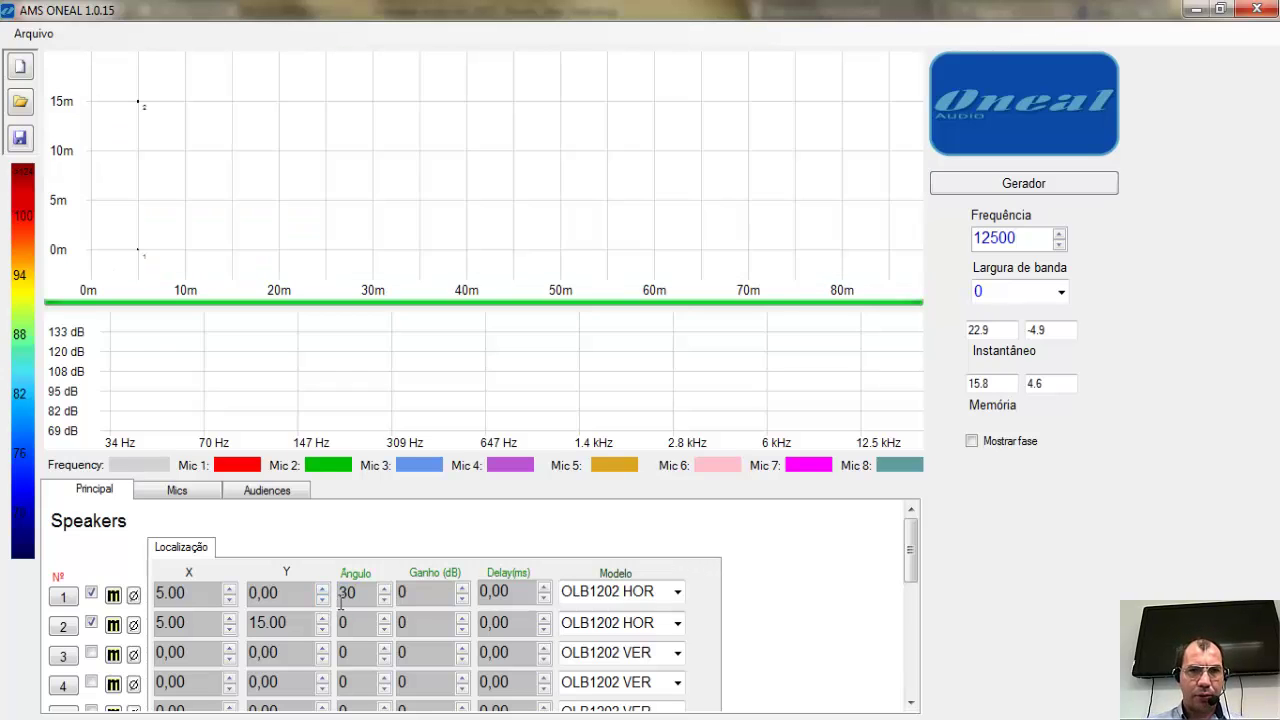
key("Tab")
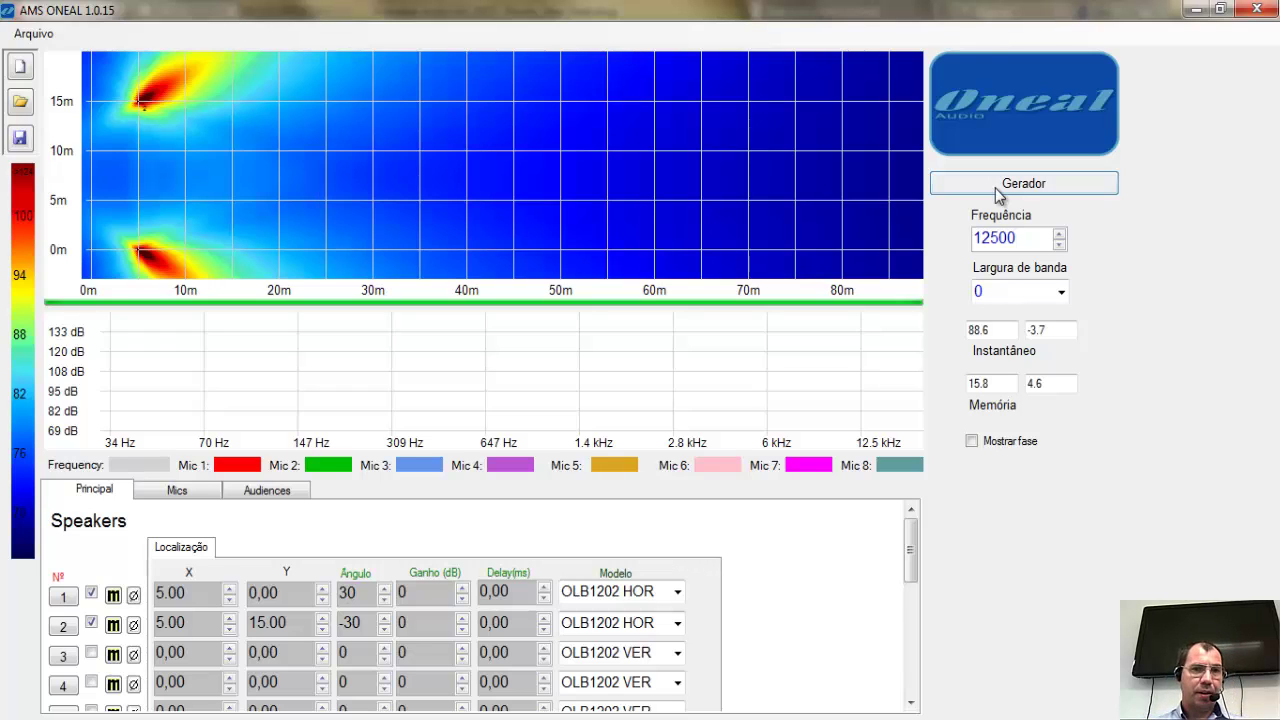
Set speaker 1's angle to -30 and speaker 2's to 30, then generate the coverage map and compare it with phase shown and hidden.
double_click(363, 594)
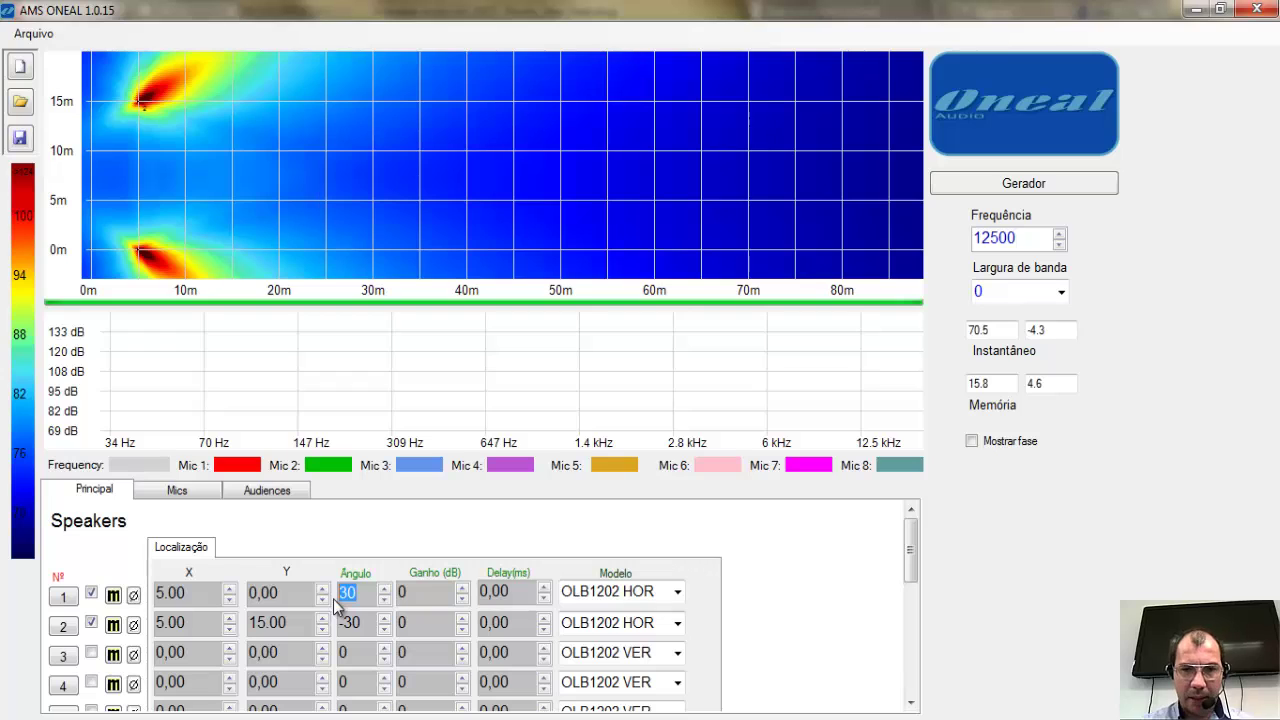
type("-30")
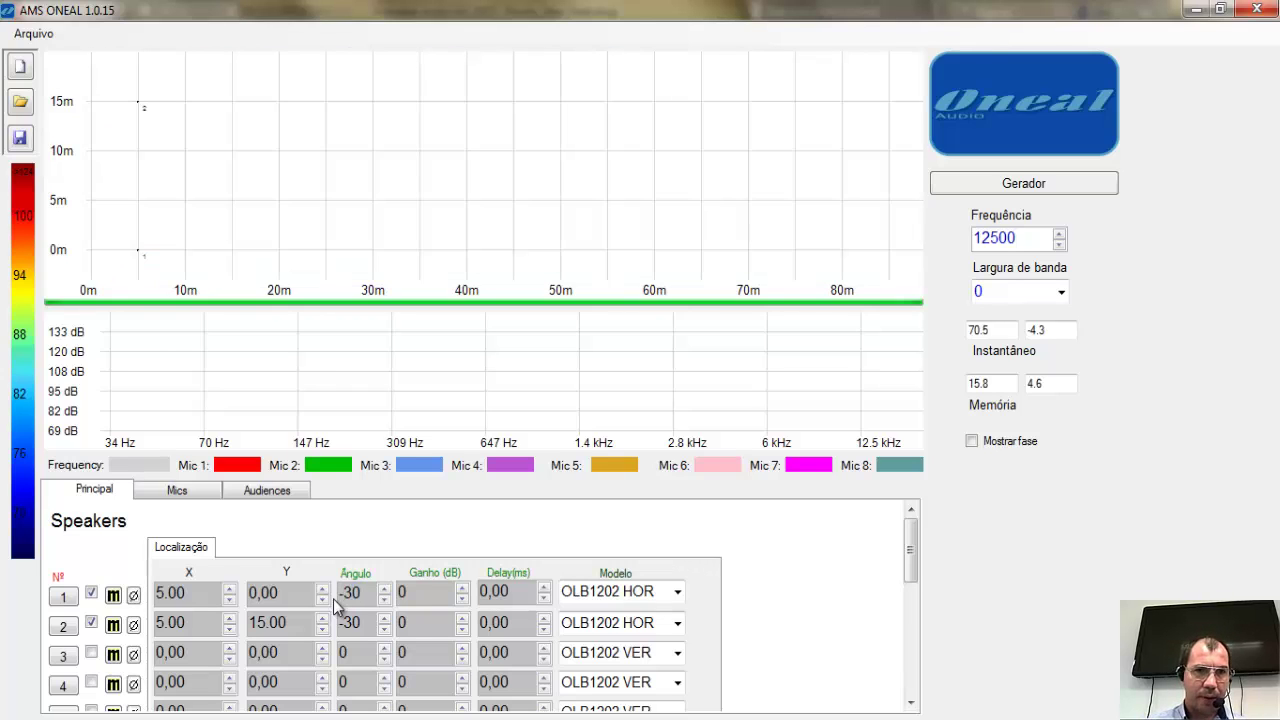
left_click_drag(368, 623, 283, 623)
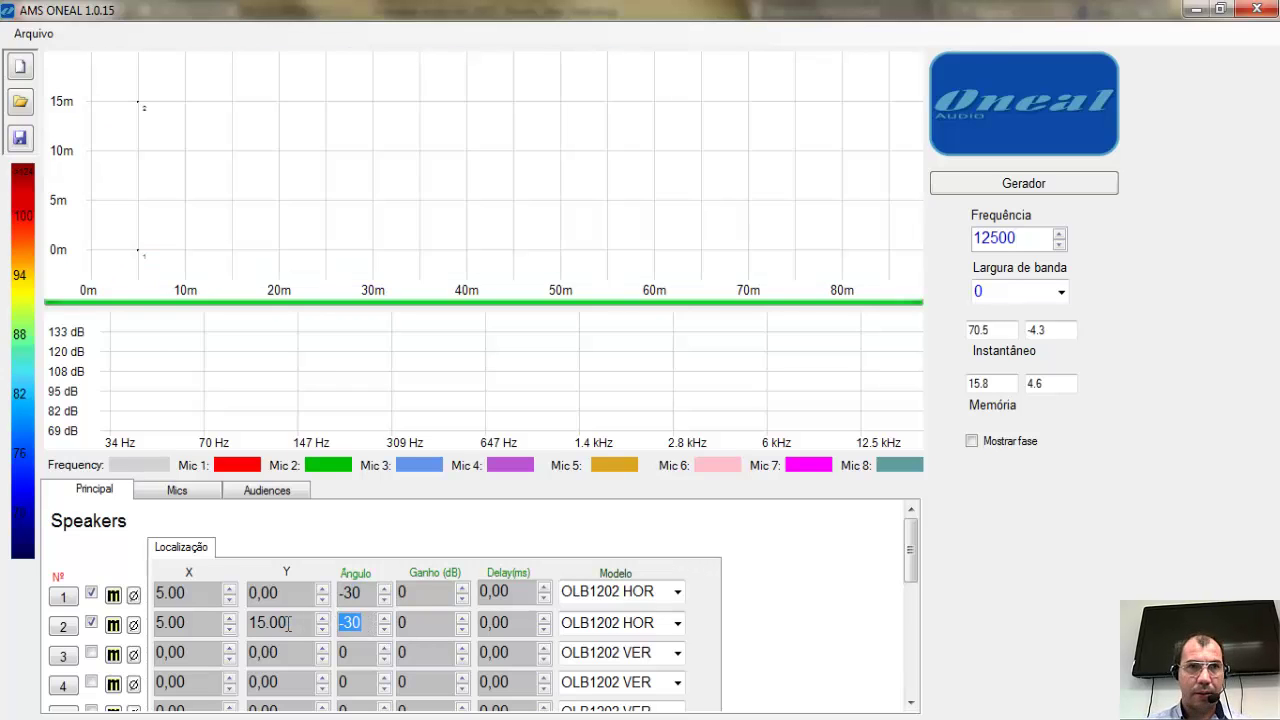
type("30")
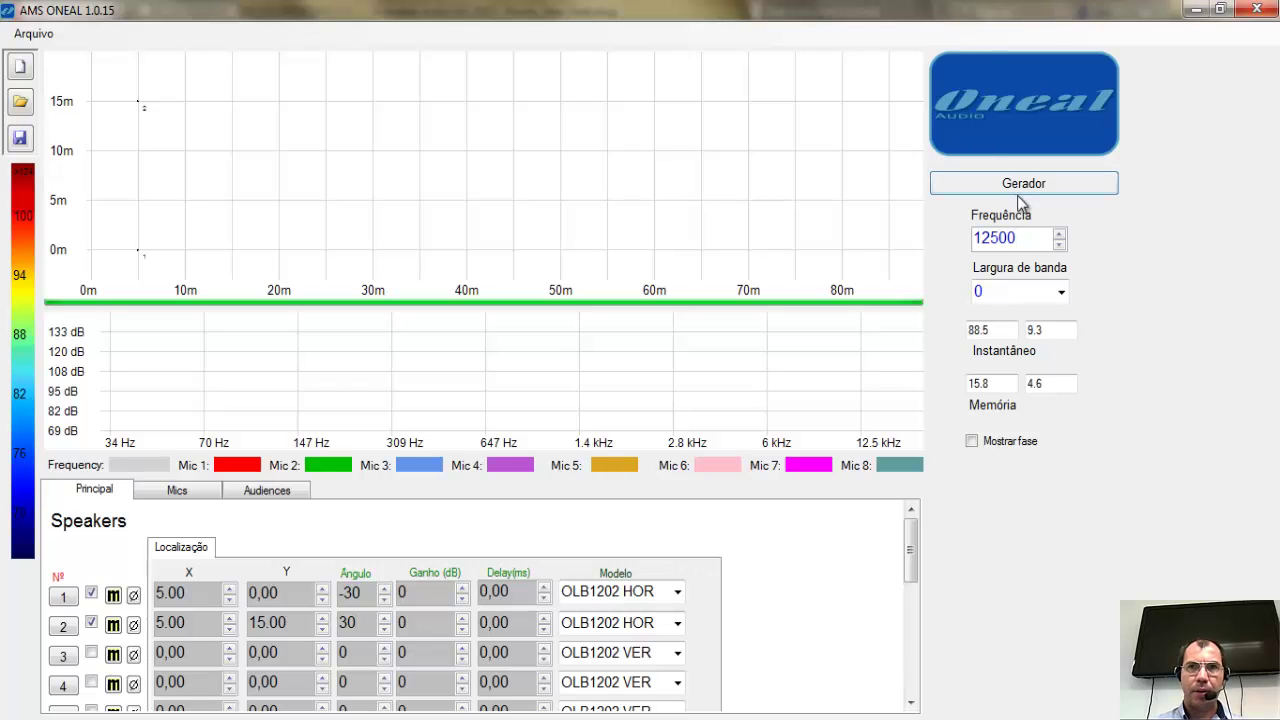
left_click(1006, 188)
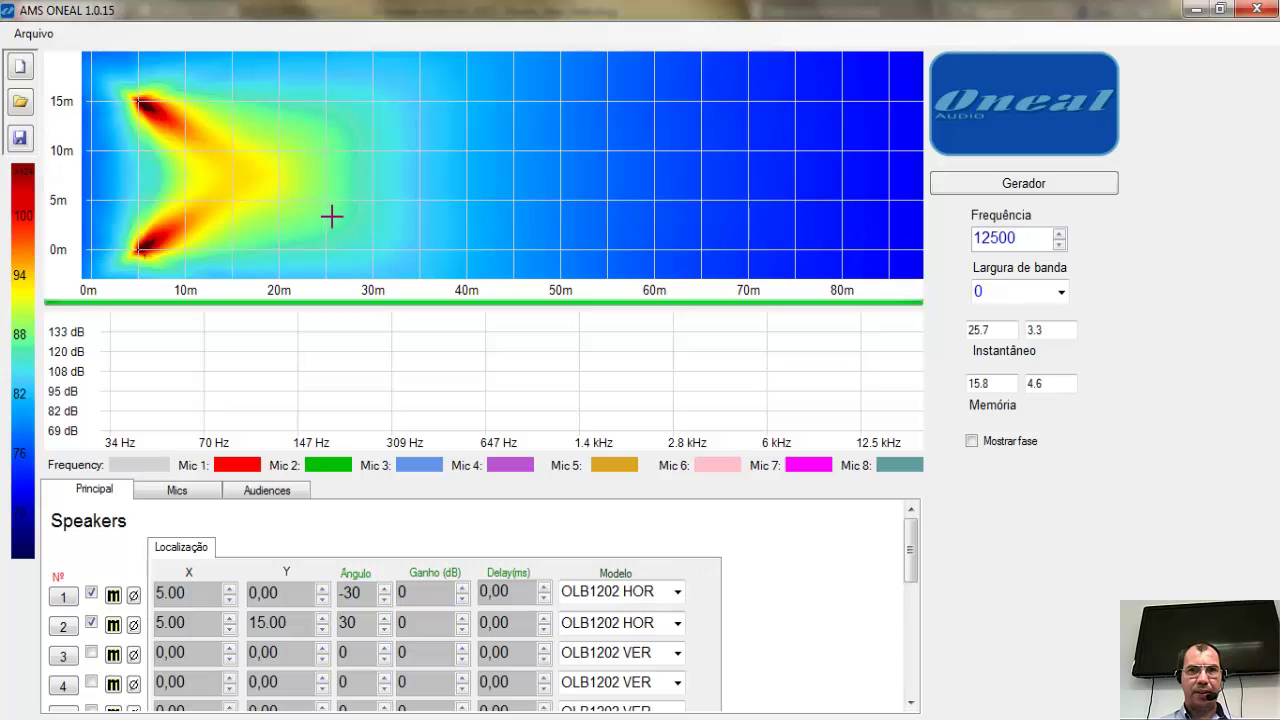
left_click(973, 443)
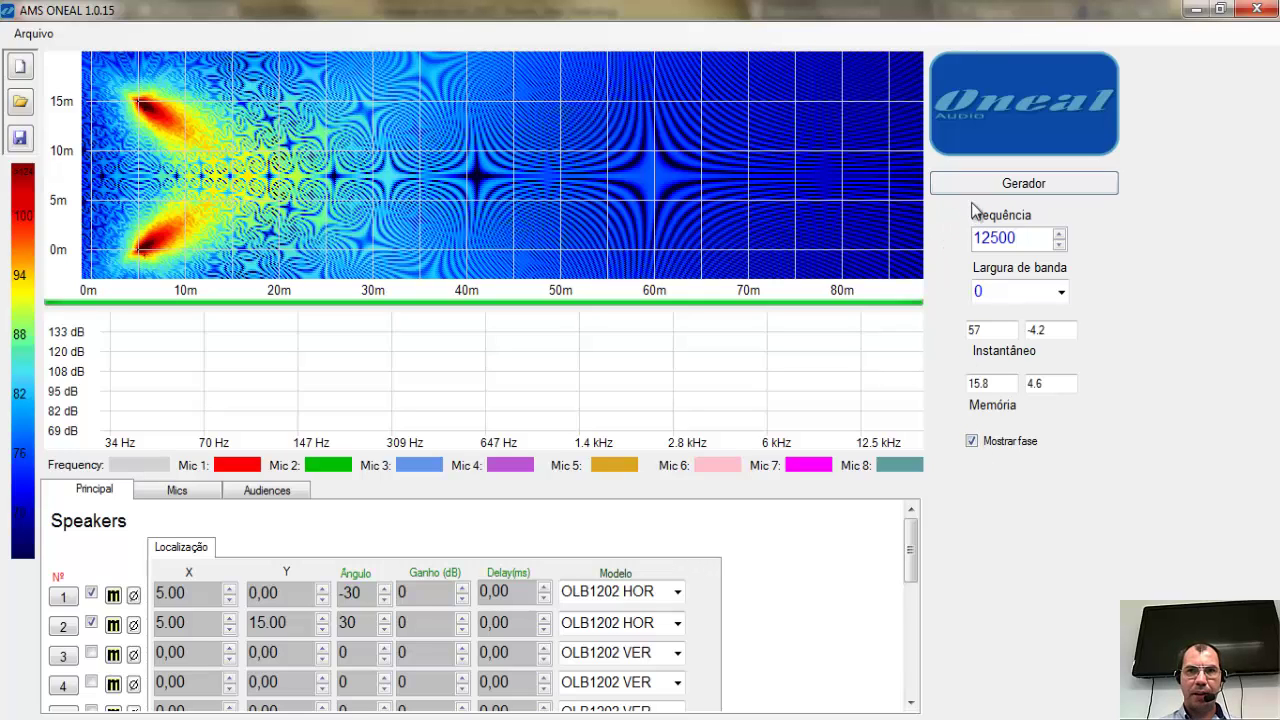
left_click(975, 444)
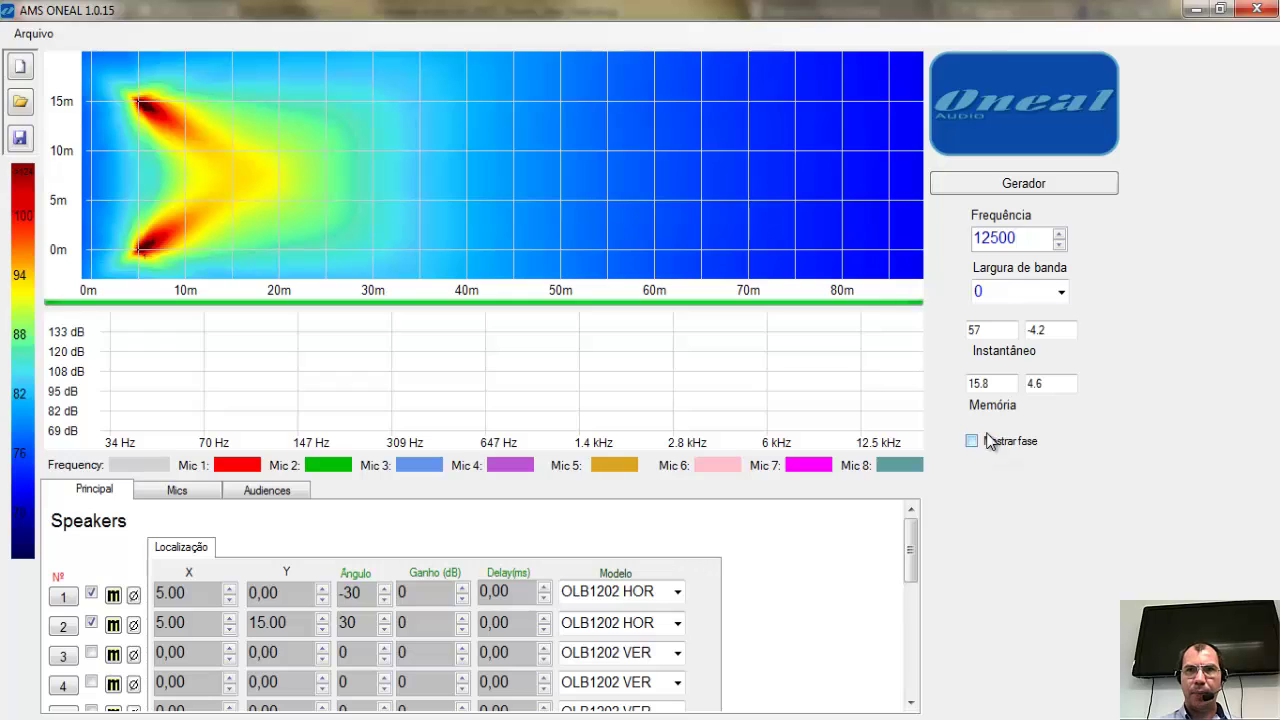
Lower the simulation frequency to 1000 Hz and generate the coverage map for both angled speakers.
left_click(1059, 245)
left_click(1059, 245)
left_click(1059, 245)
left_click(1059, 245)
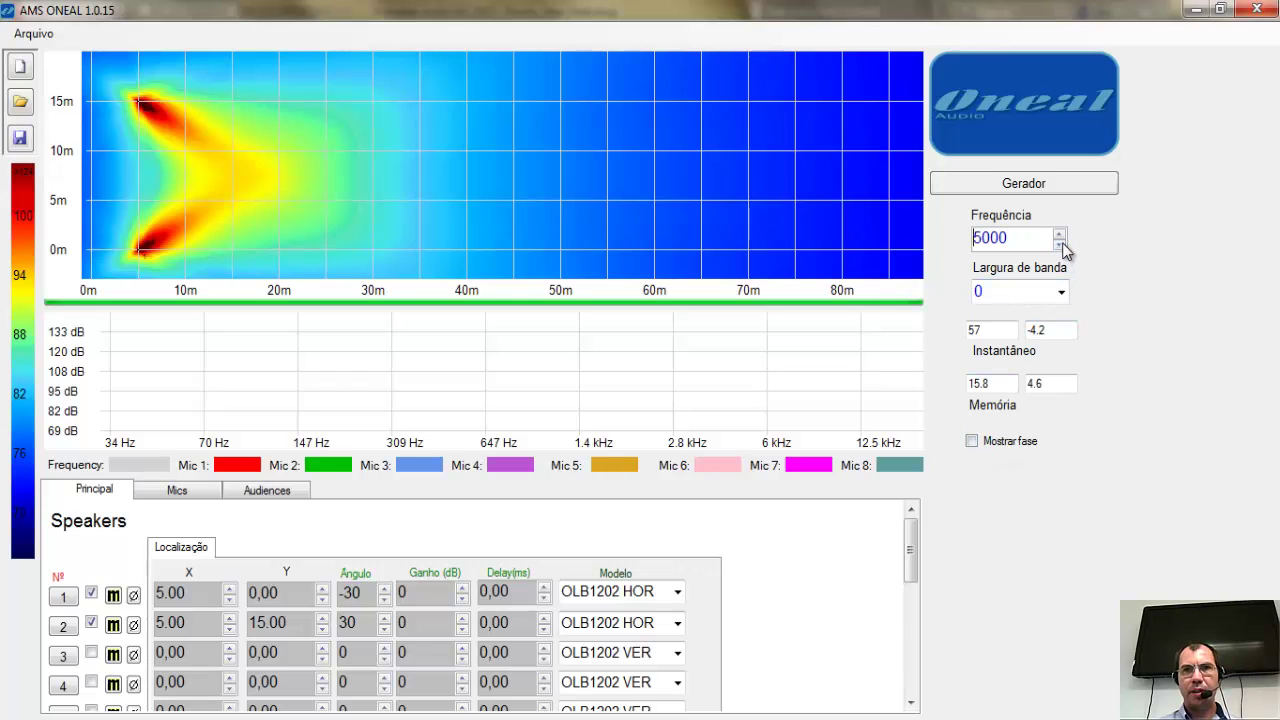
left_click(1059, 245)
left_click(1059, 245)
left_click(1059, 245)
left_click(1059, 245)
left_click(1059, 245)
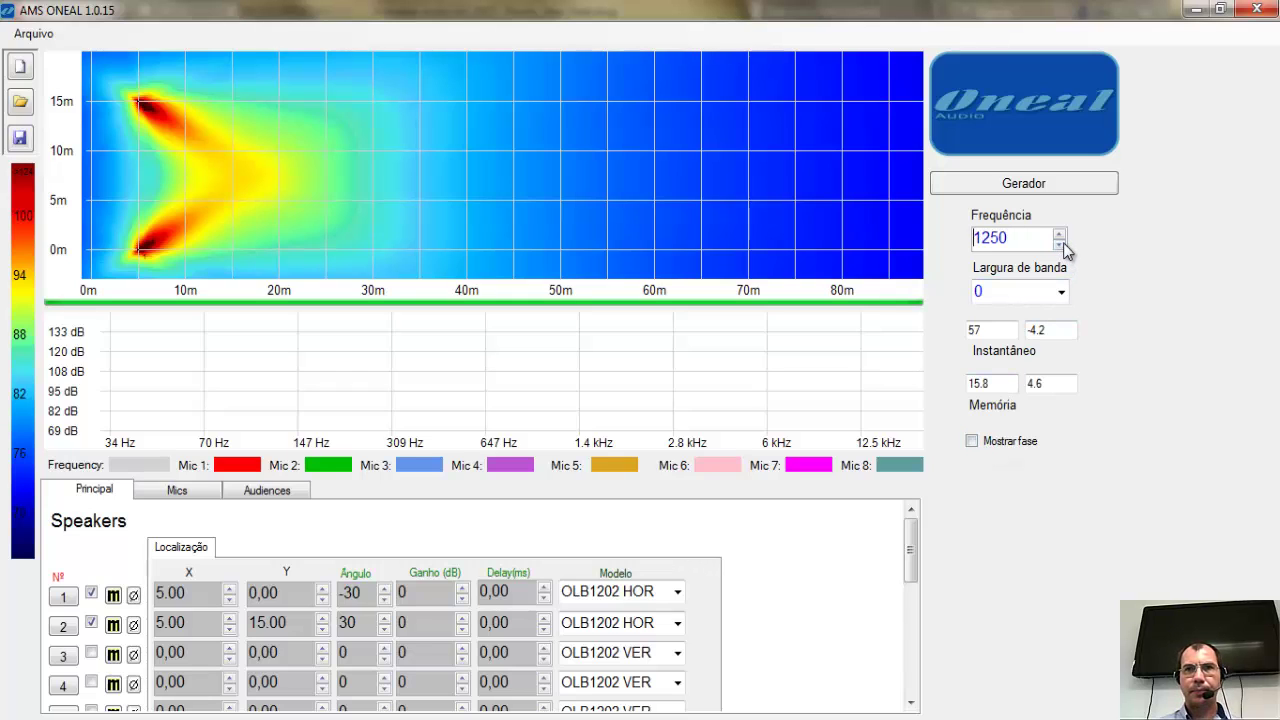
left_click(1060, 245)
left_click(1036, 184)
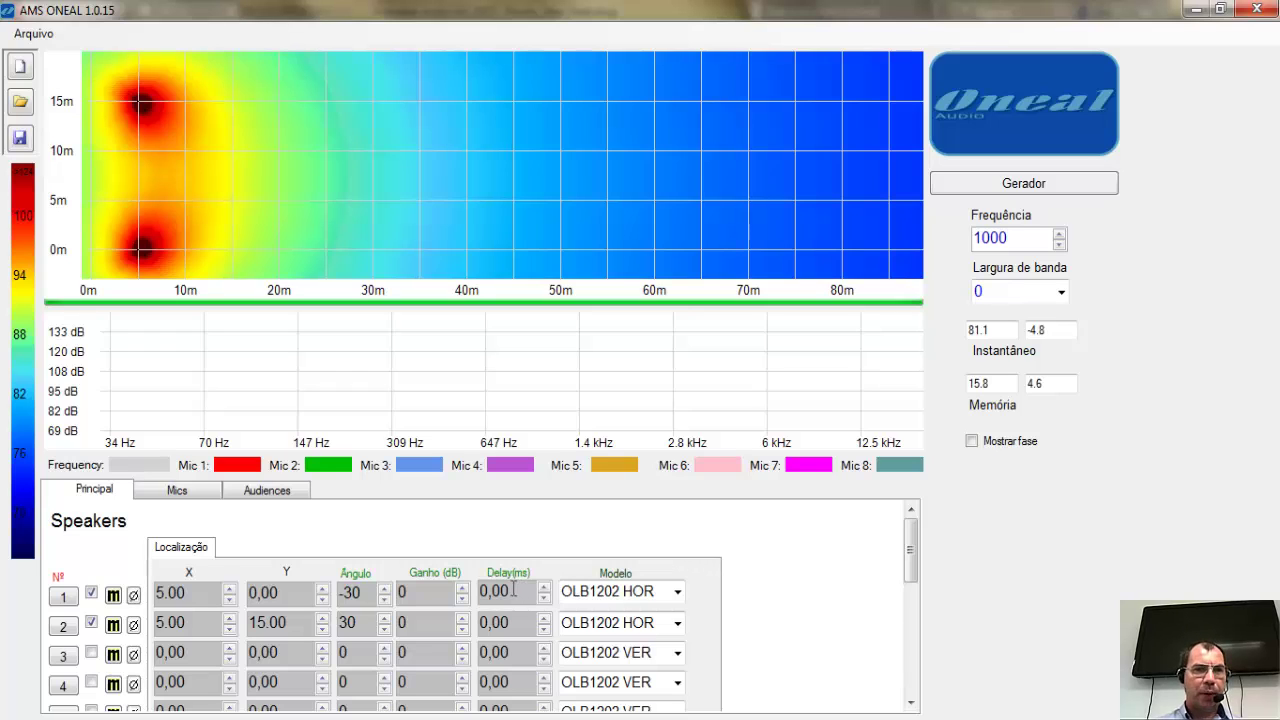
Disable both speakers, enable them again, and regenerate the coverage map.
left_click(91, 623)
left_click(91, 594)
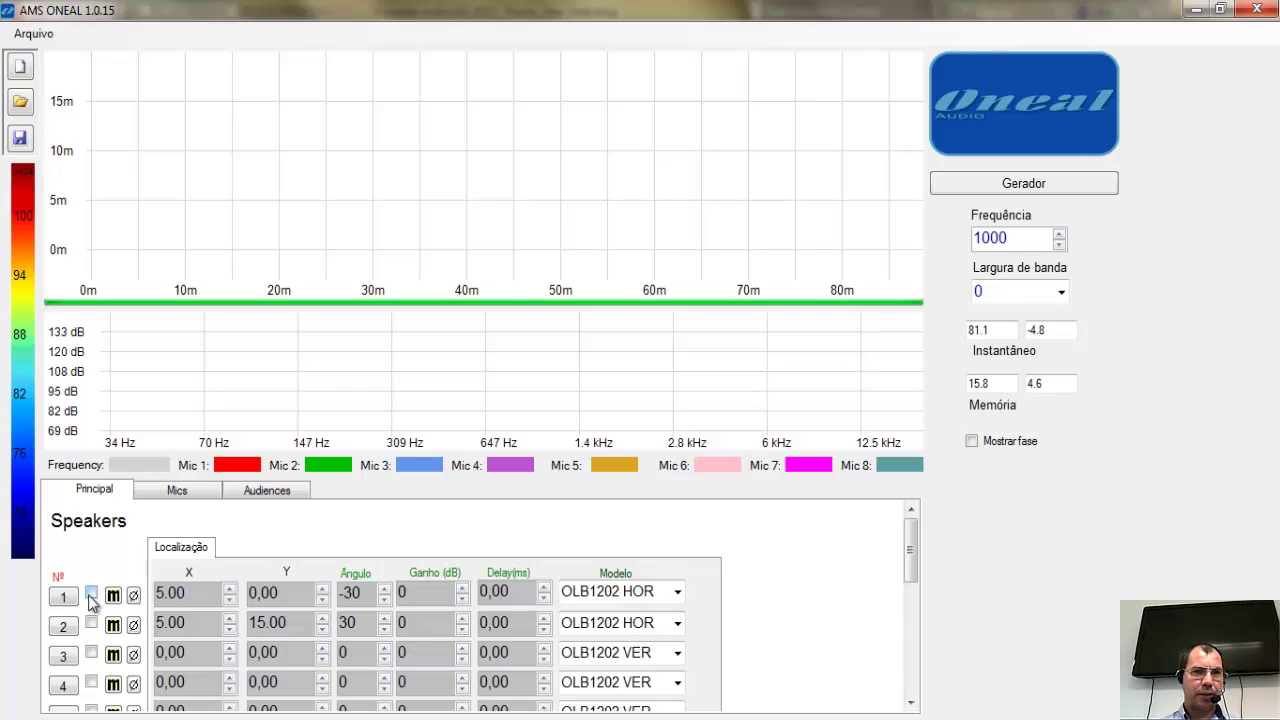
left_click(91, 594)
left_click(91, 623)
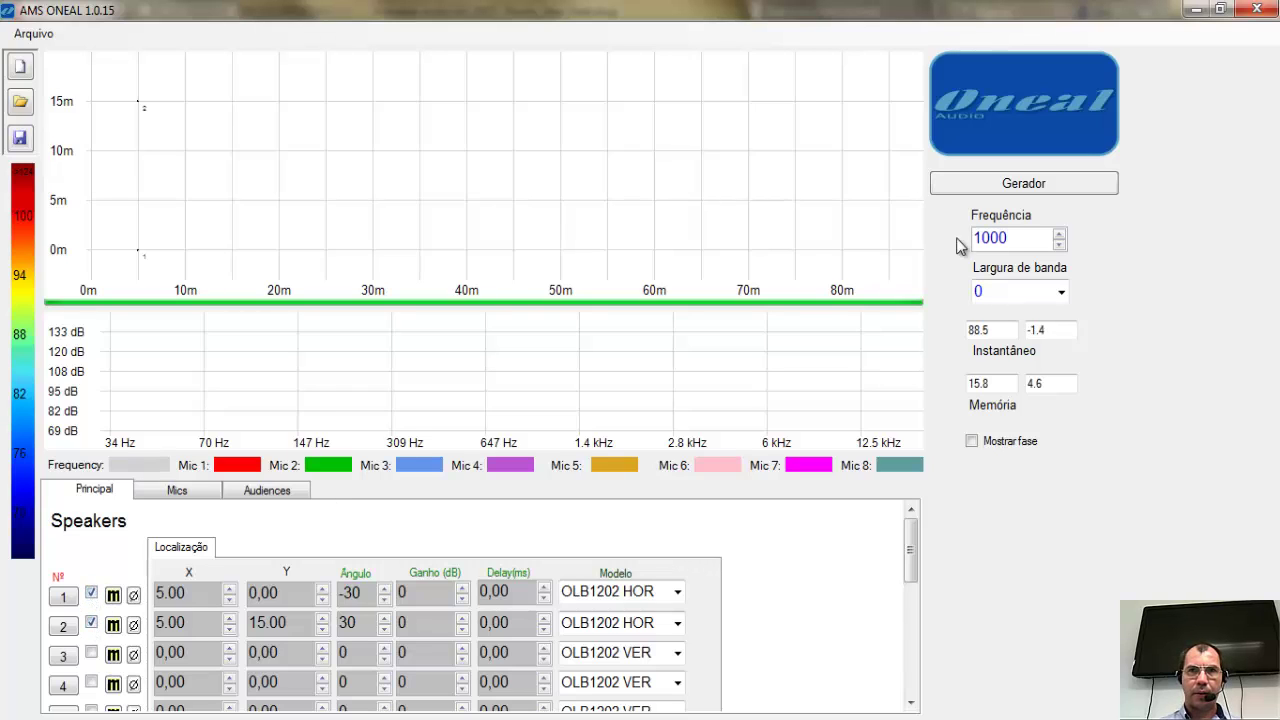
left_click(976, 192)
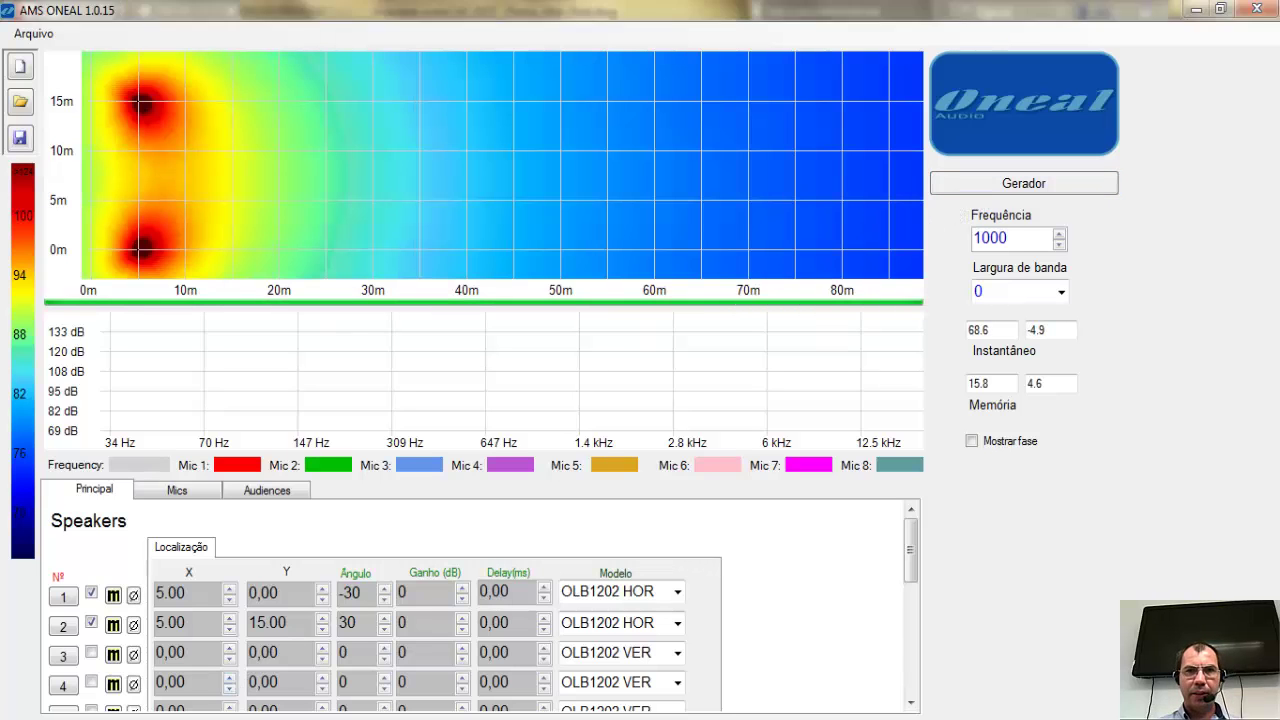
Switch back to AutoCAD and view the whole church floor plan from the altar to the nave.
key("alt+Tab")
scroll(603, 477, "down", 4)
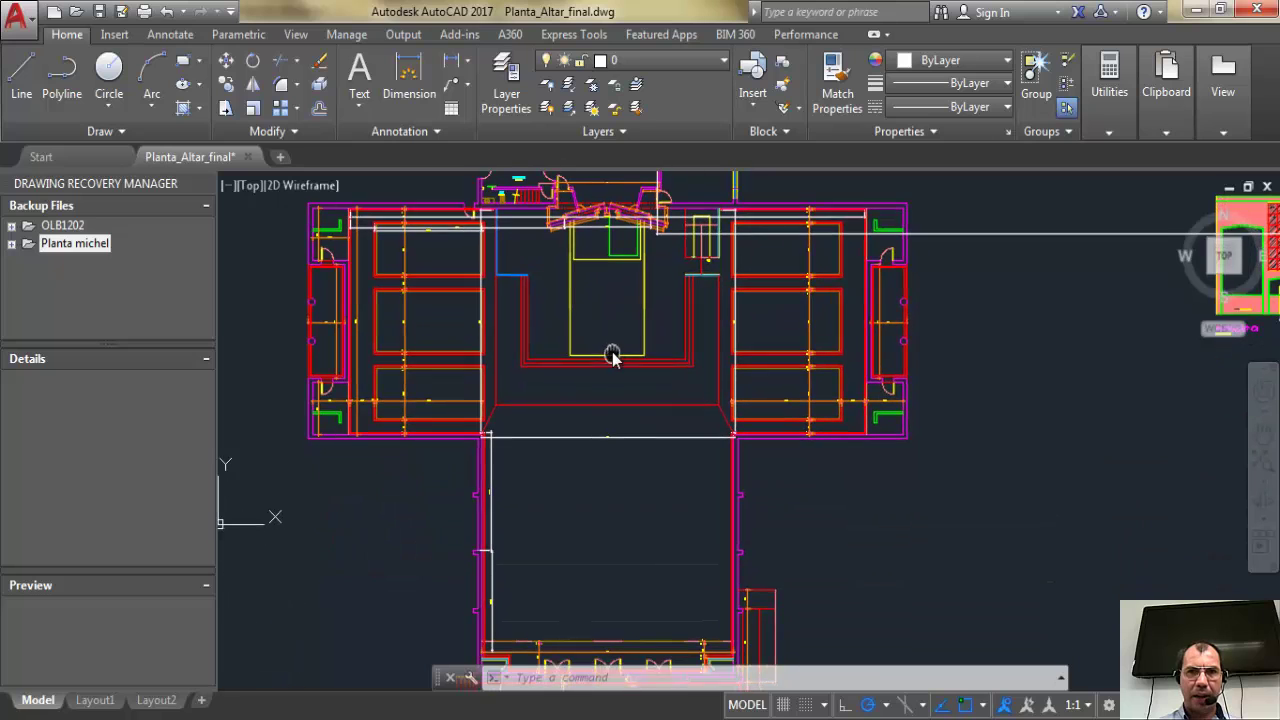
Switch from the church floor plan to the AMS ONEAL project showing the two-speaker coverage map.
left_click_drag(689, 475, 686, 434)
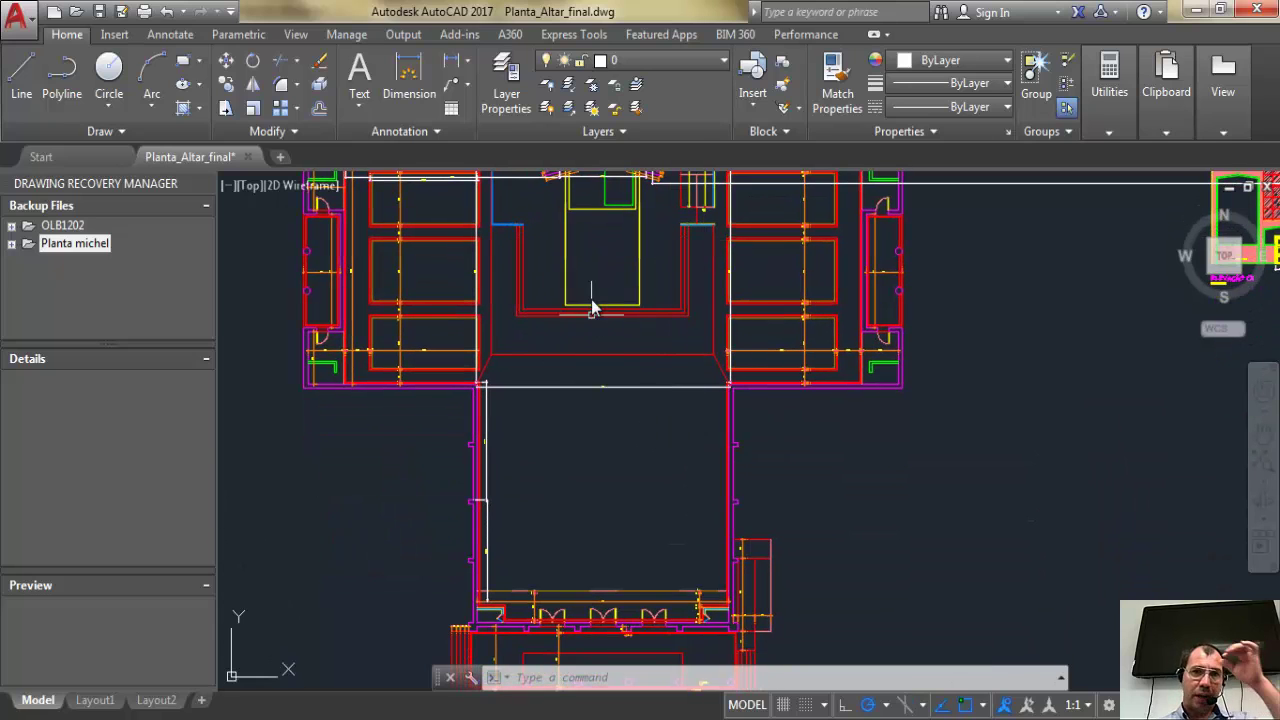
mouse_move(650, 368)
left_mouse_down()
mouse_move(641, 450)
mouse_move(649, 437)
left_mouse_up()
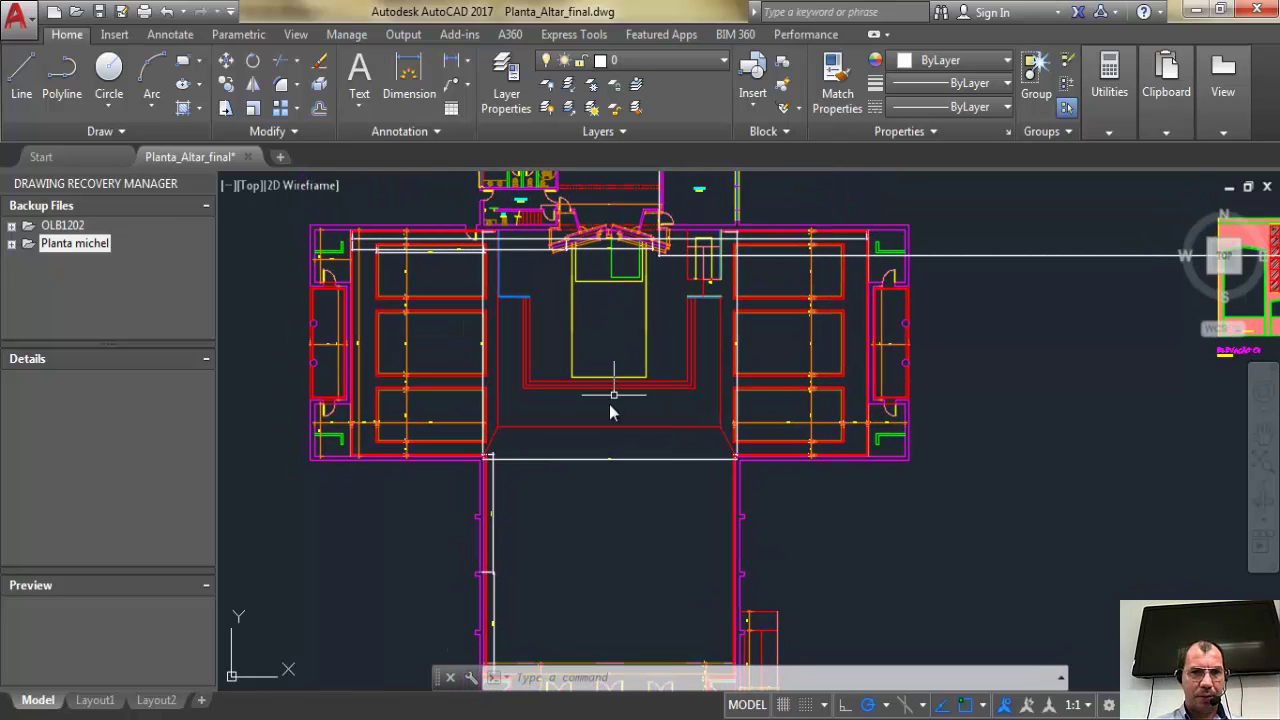
mouse_move(330, 705)
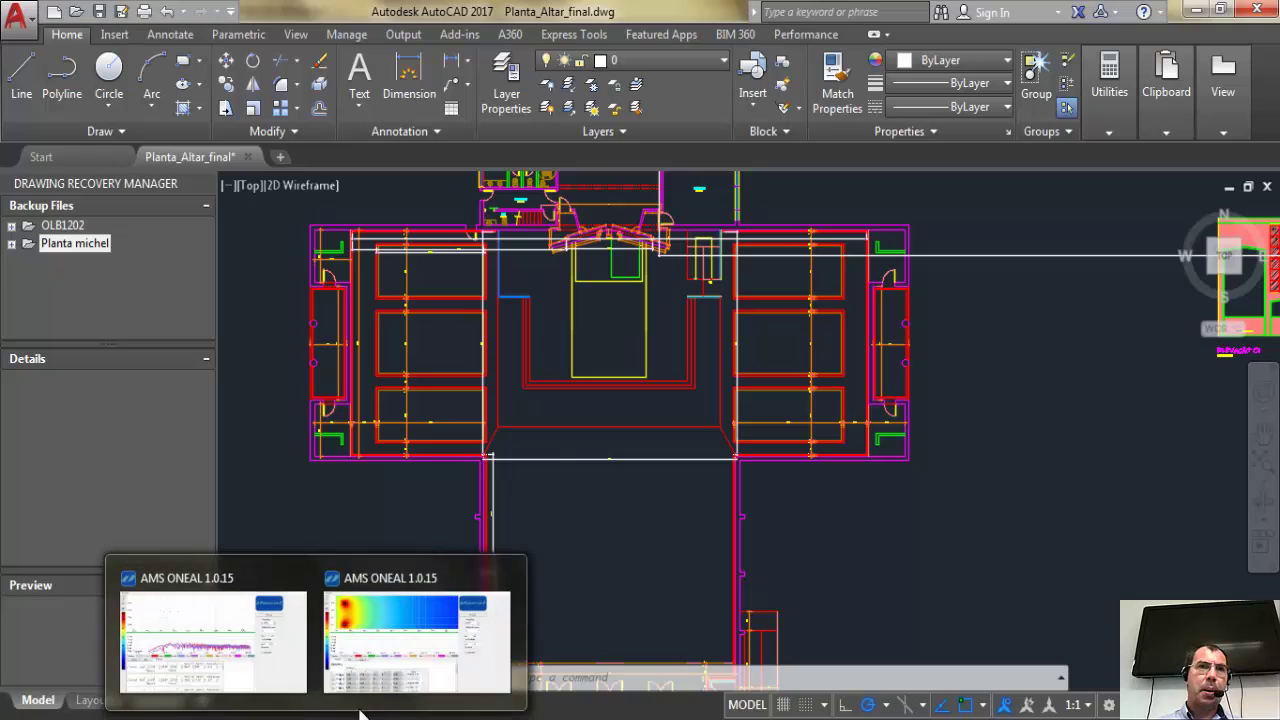
left_click(423, 640)
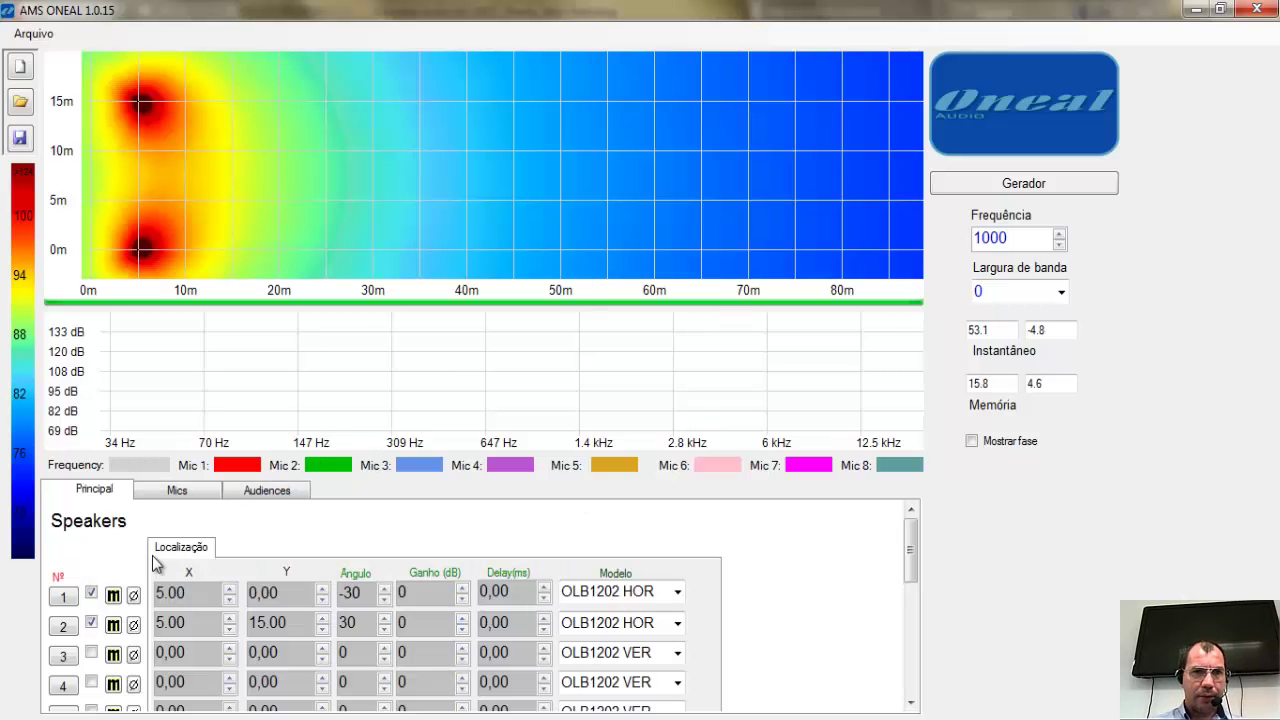
Set speaker 1's X position to 0 in the current project.
left_click_drag(215, 598, 120, 605)
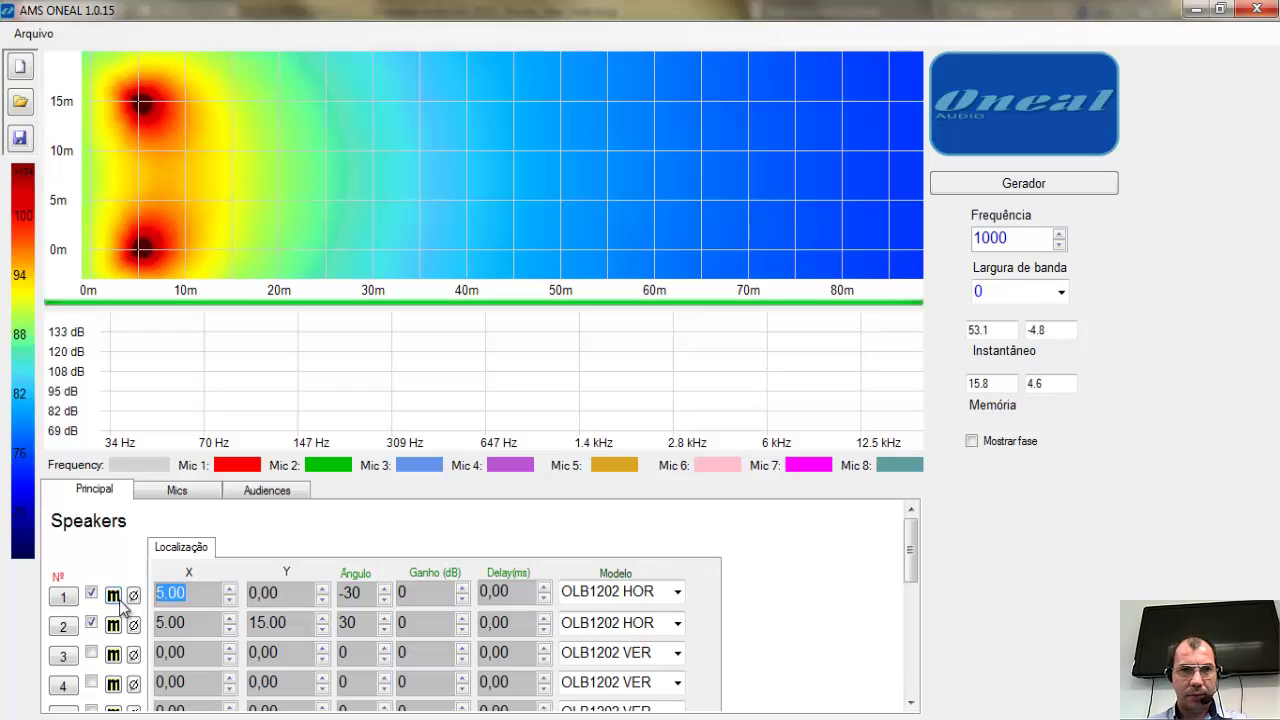
type("0")
key("Tab")
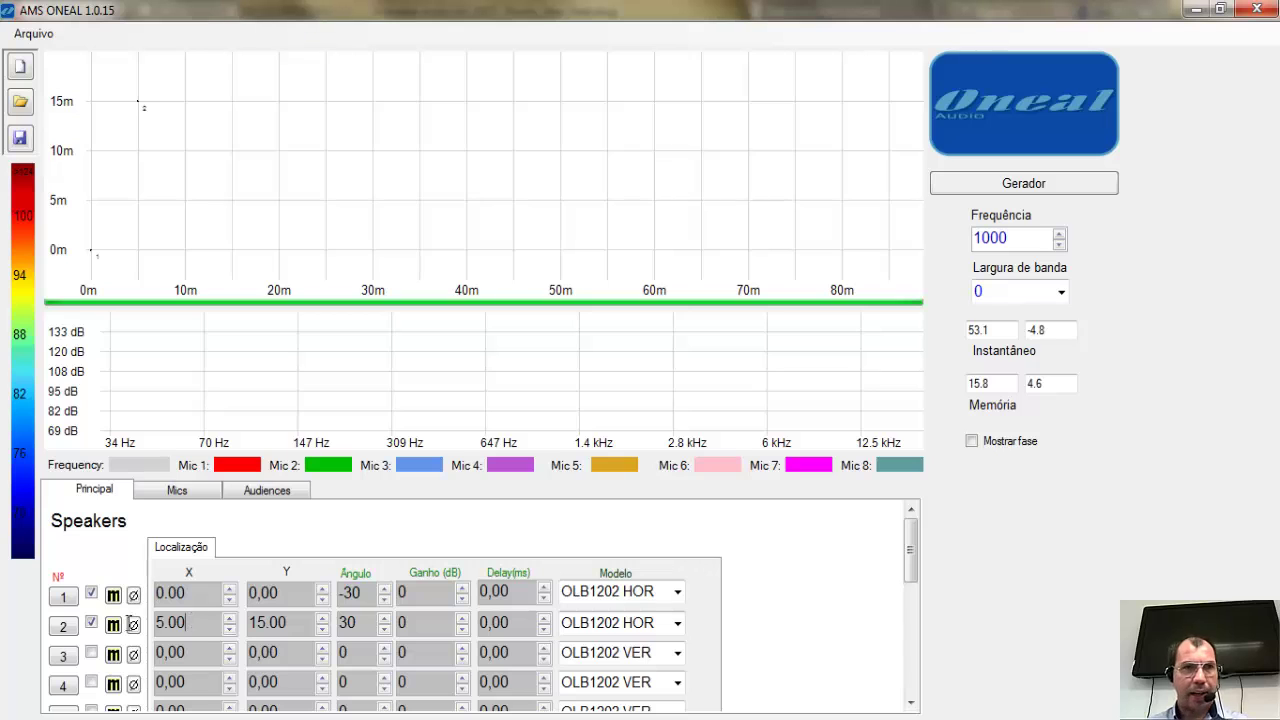
Start a new project without saving the current one, and enable speaker 1 with its Y position set to 1.
left_click(22, 70)
left_click(654, 428)
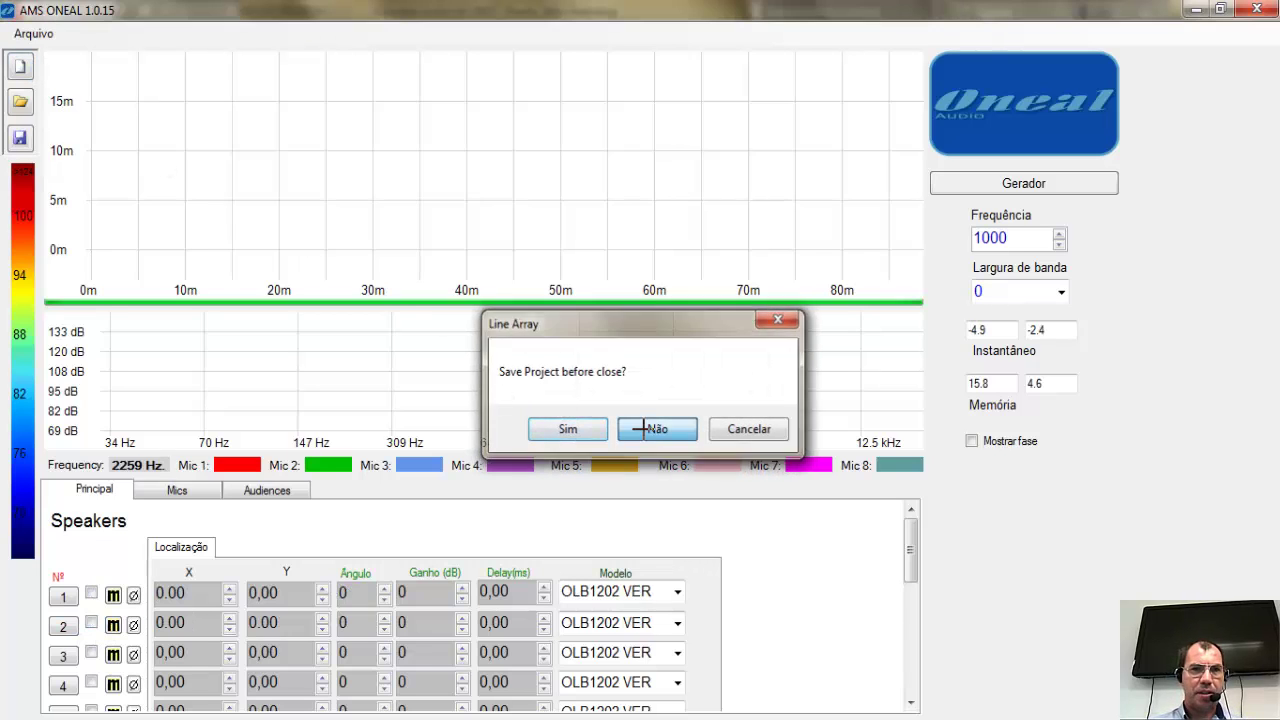
left_click(92, 594)
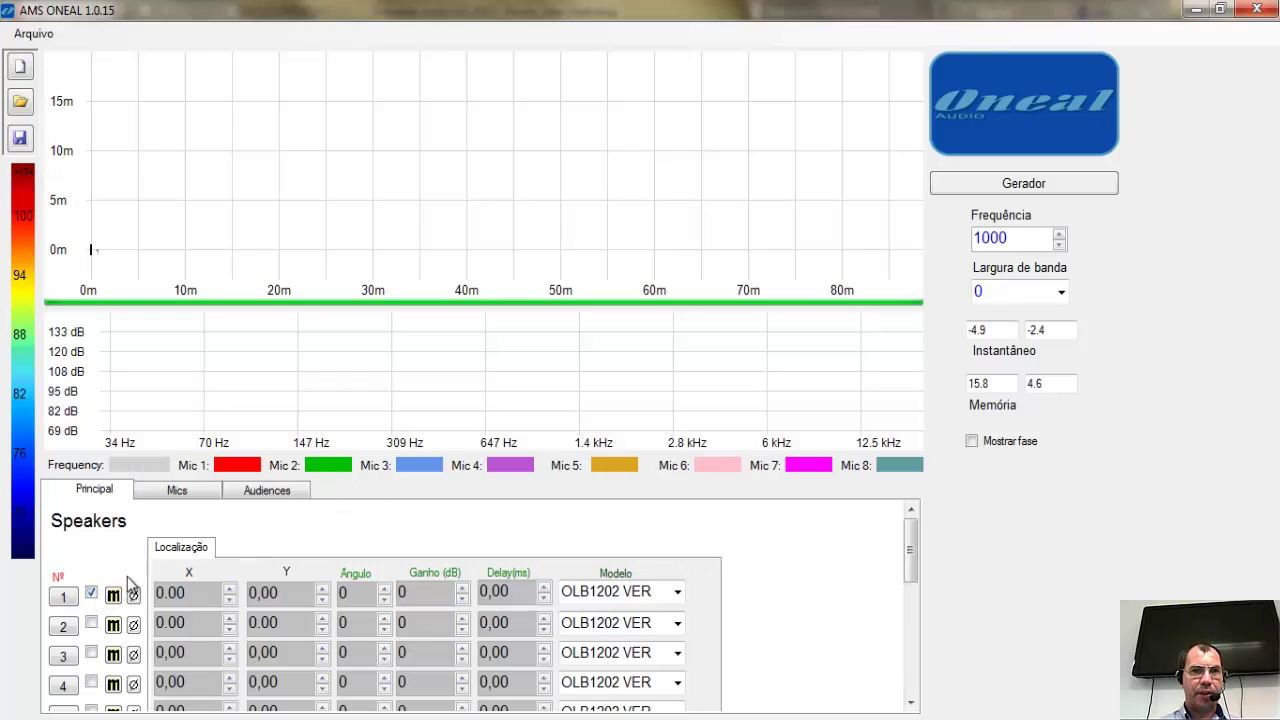
double_click(262, 593)
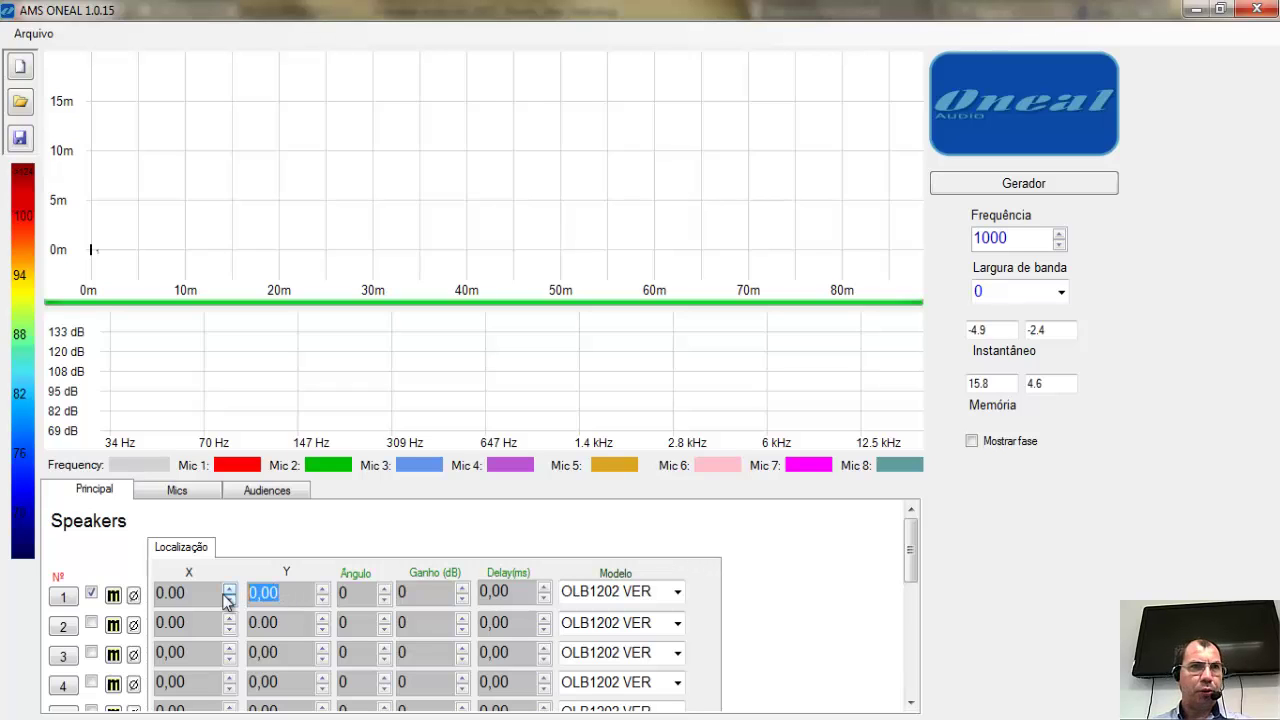
type("1")
key("Return")
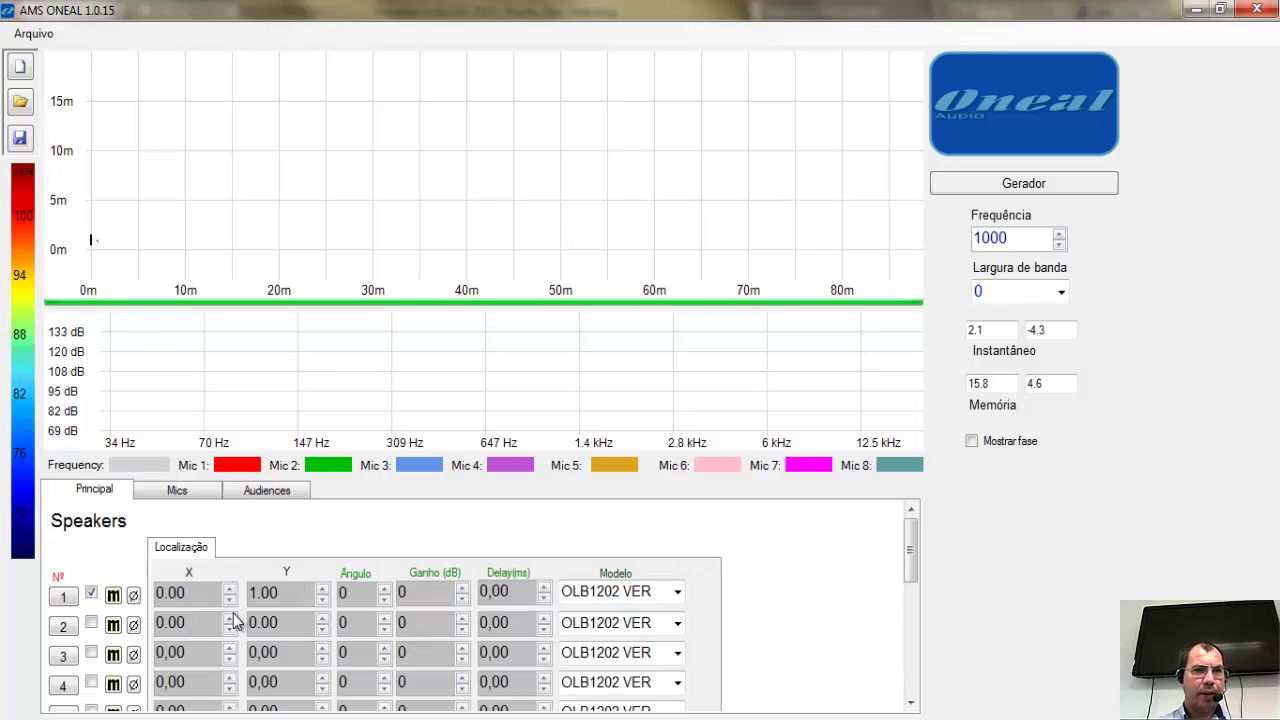
Enable speaker 2 with its Y position at 1.90 and generate the coverage map at 1000 Hz.
left_click(91, 623)
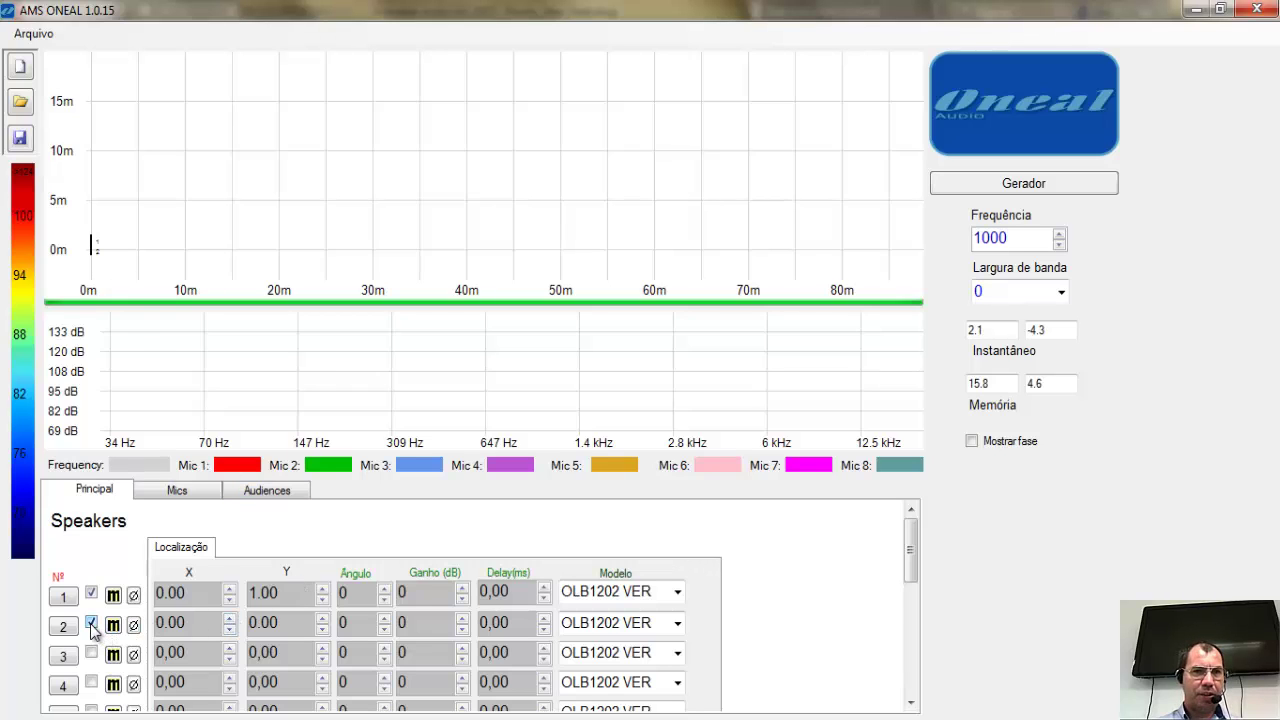
double_click(288, 623)
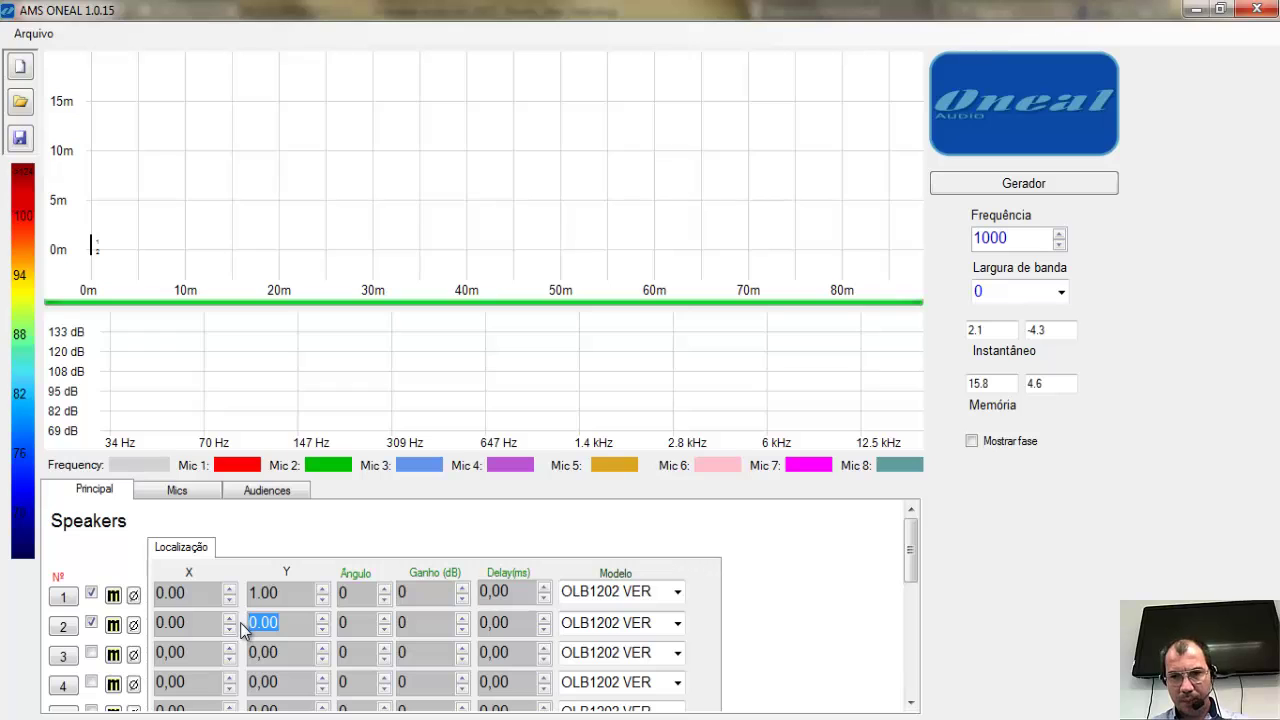
type("2")
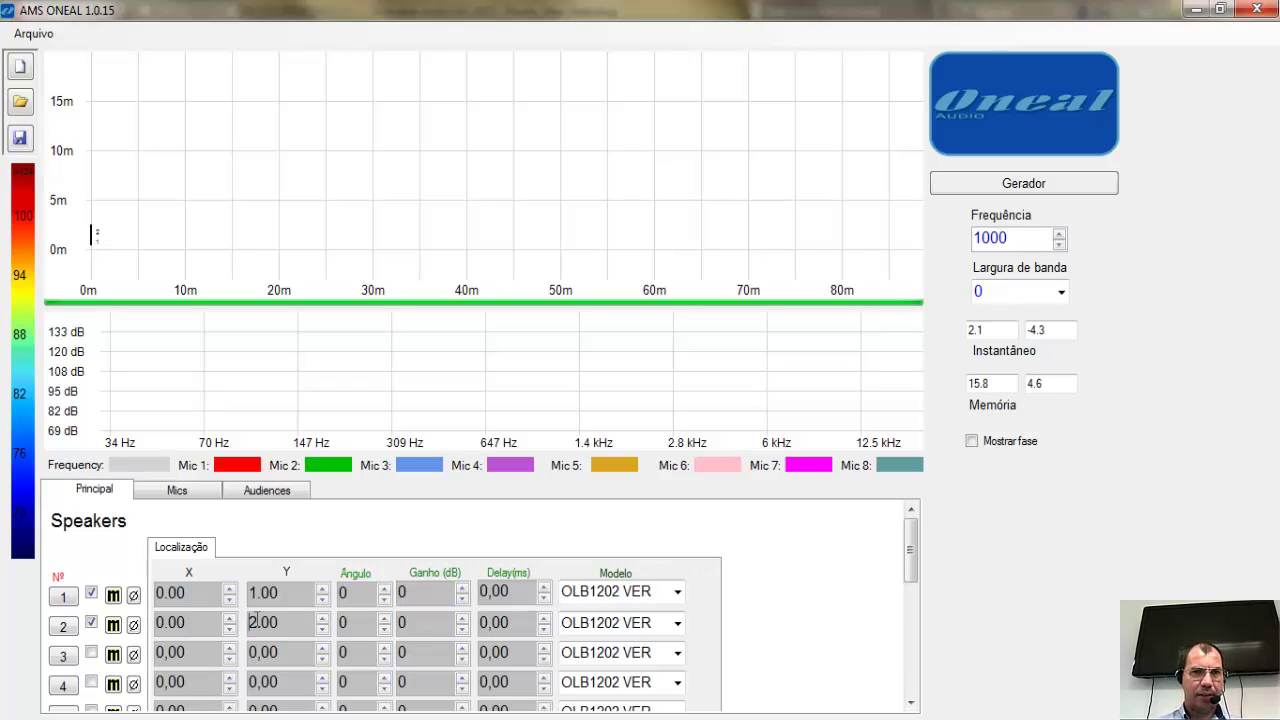
left_click(322, 631)
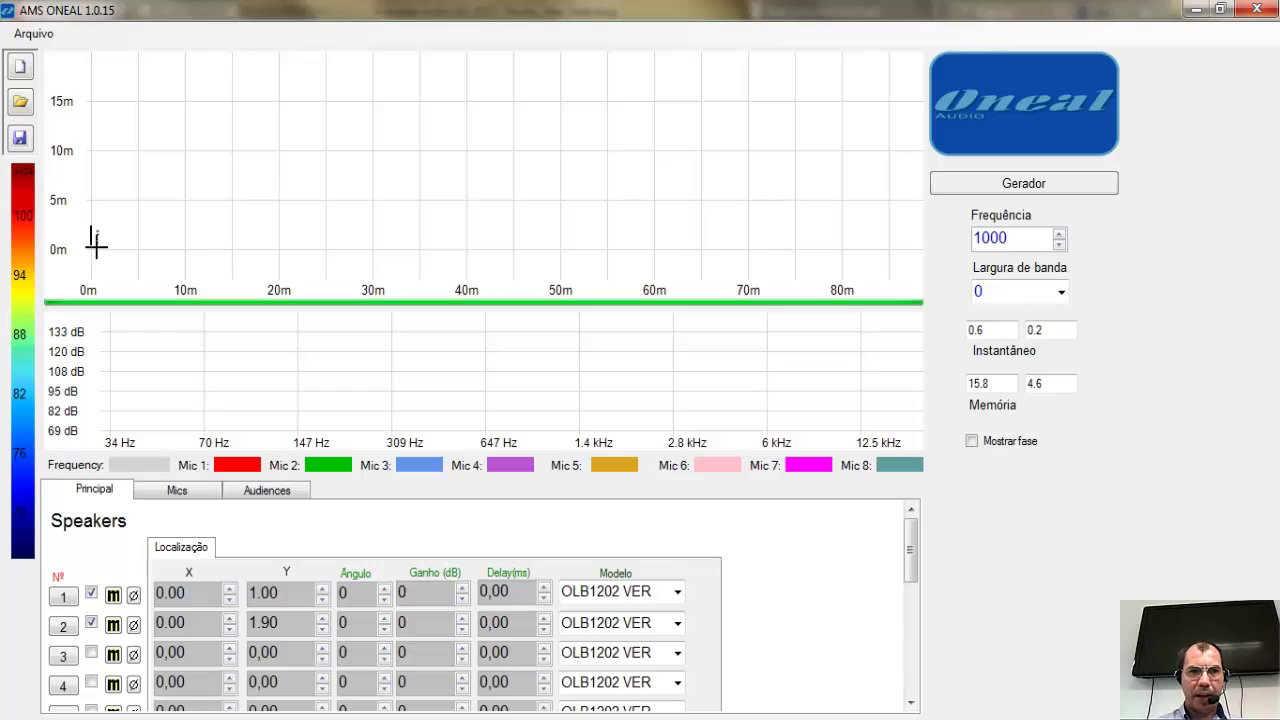
left_click(1006, 188)
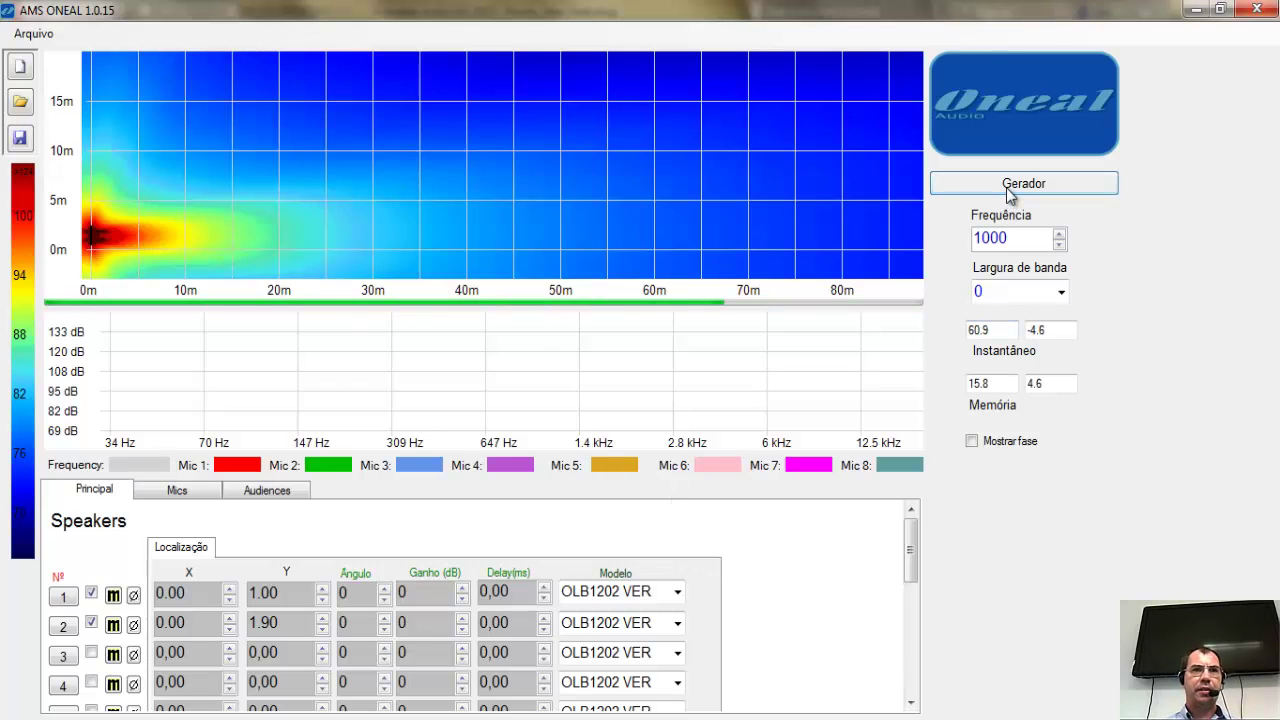
Raise the simulation frequency to 12500 Hz and regenerate the coverage map for the two stacked speakers.
left_click(1059, 233)
left_click(1059, 233)
left_click(1059, 233)
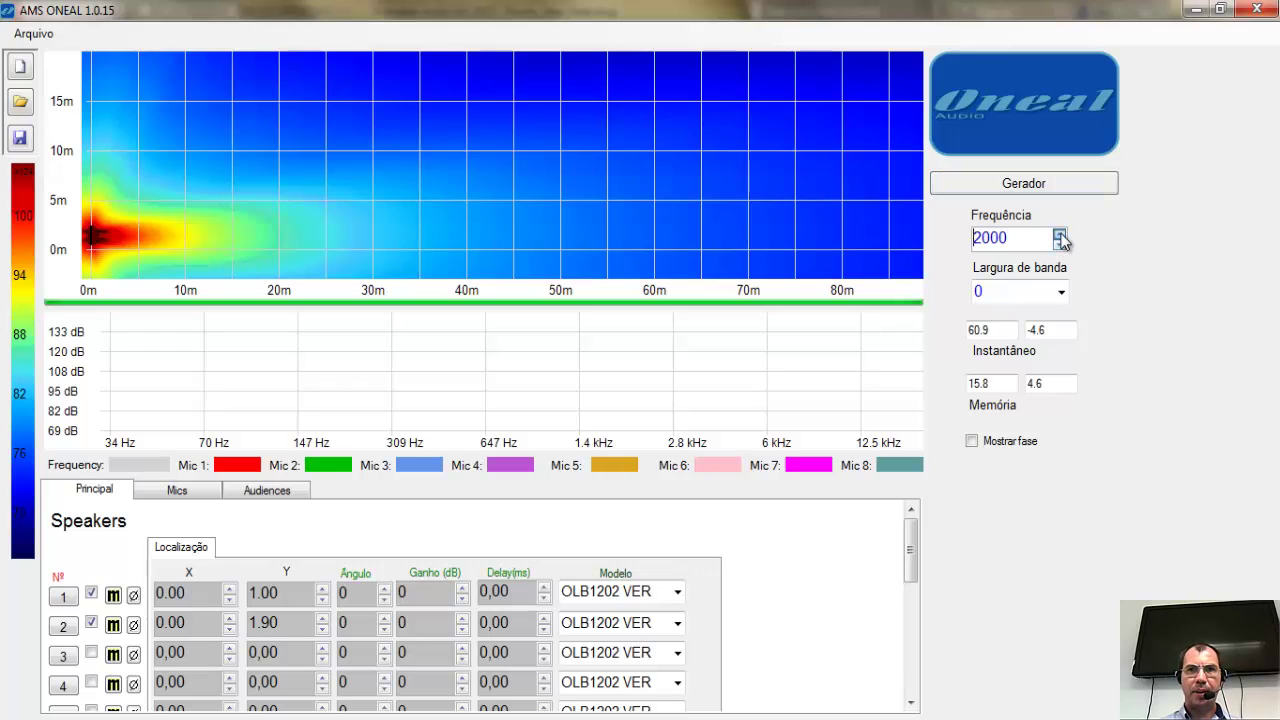
left_click(1059, 233)
left_click(1059, 233)
left_click(1059, 233)
left_click(1059, 233)
left_click(1059, 233)
left_click(1059, 233)
left_click(1059, 233)
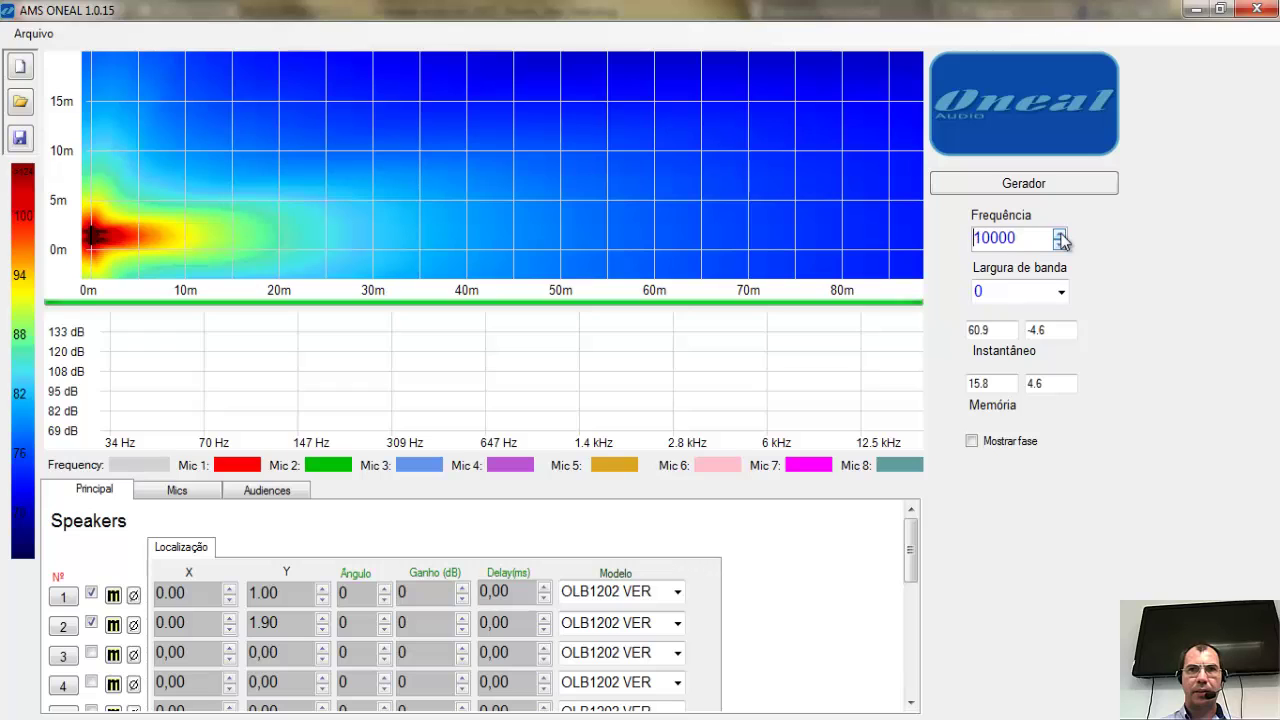
left_click(1059, 233)
left_click(1018, 189)
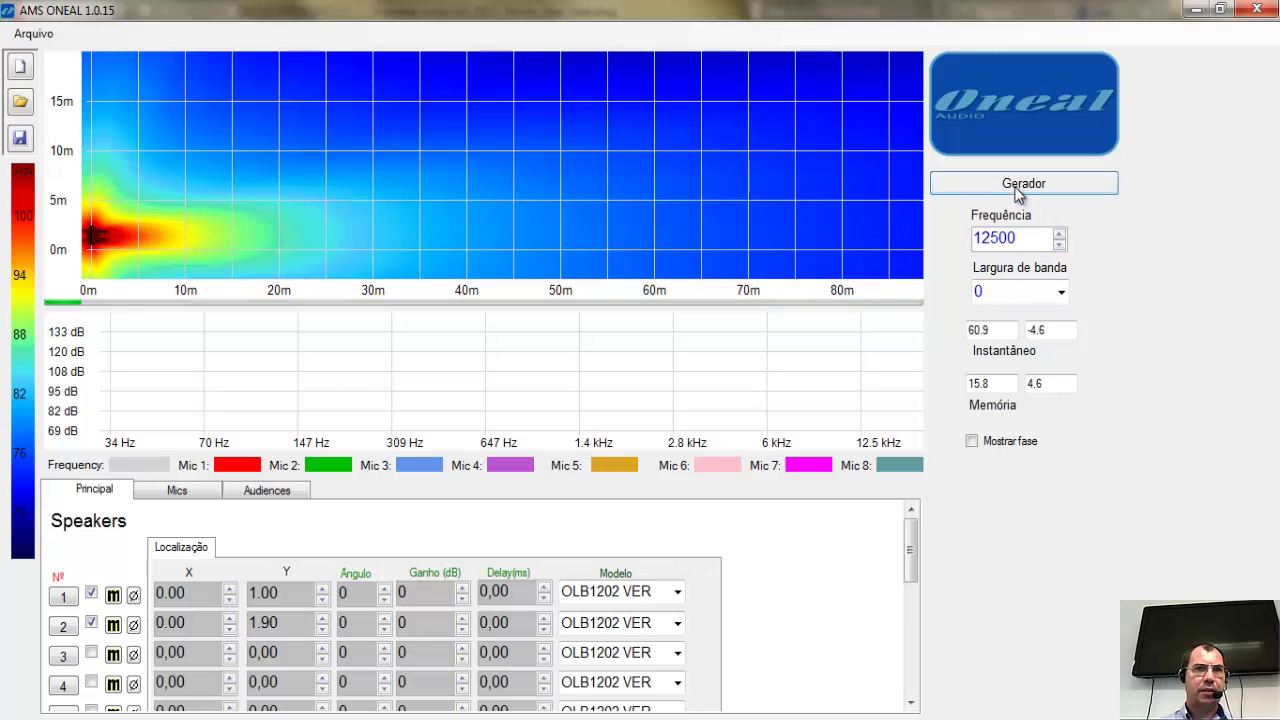
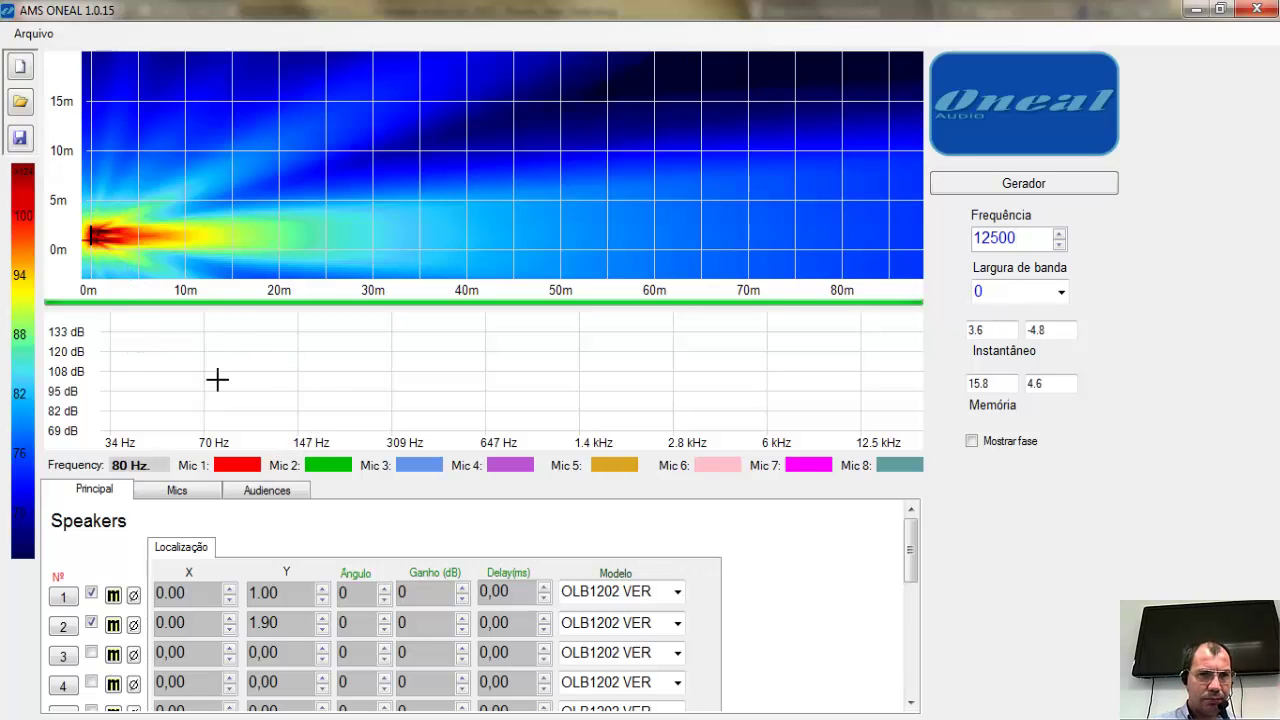
Enable speaker 3 and set its Y position to 15.
left_click(91, 653)
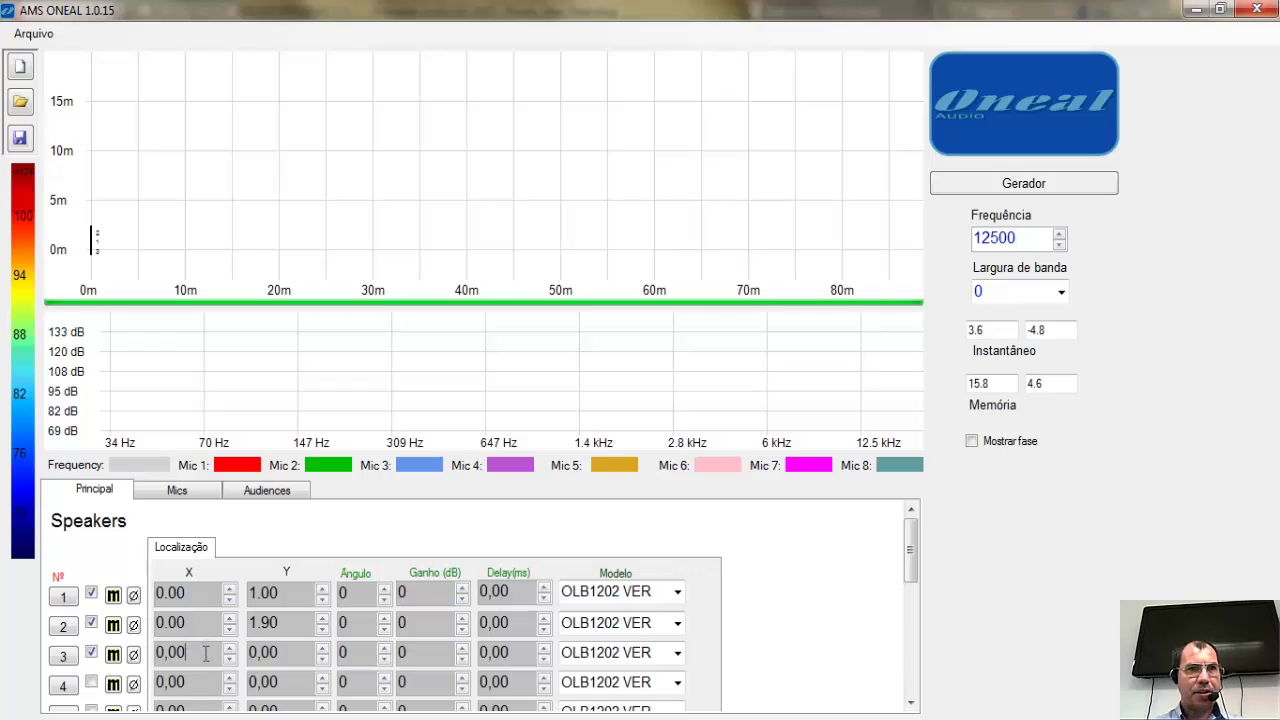
double_click(172, 652)
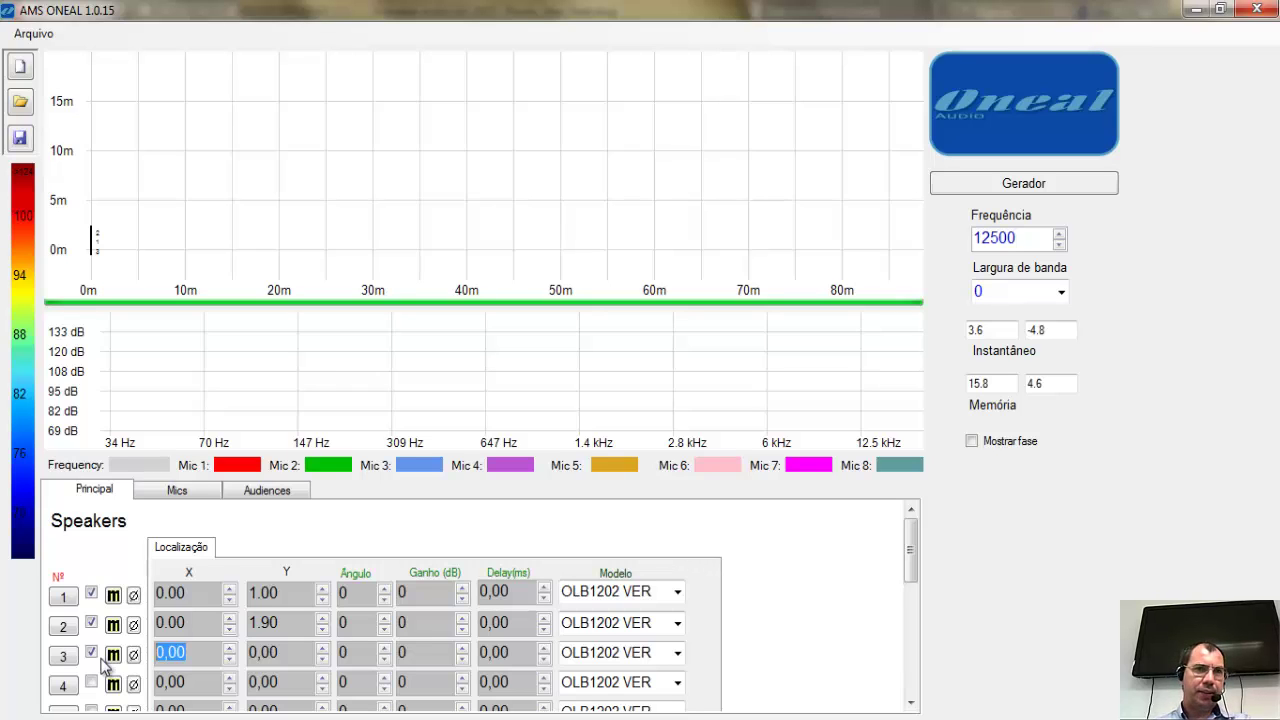
left_click(108, 280)
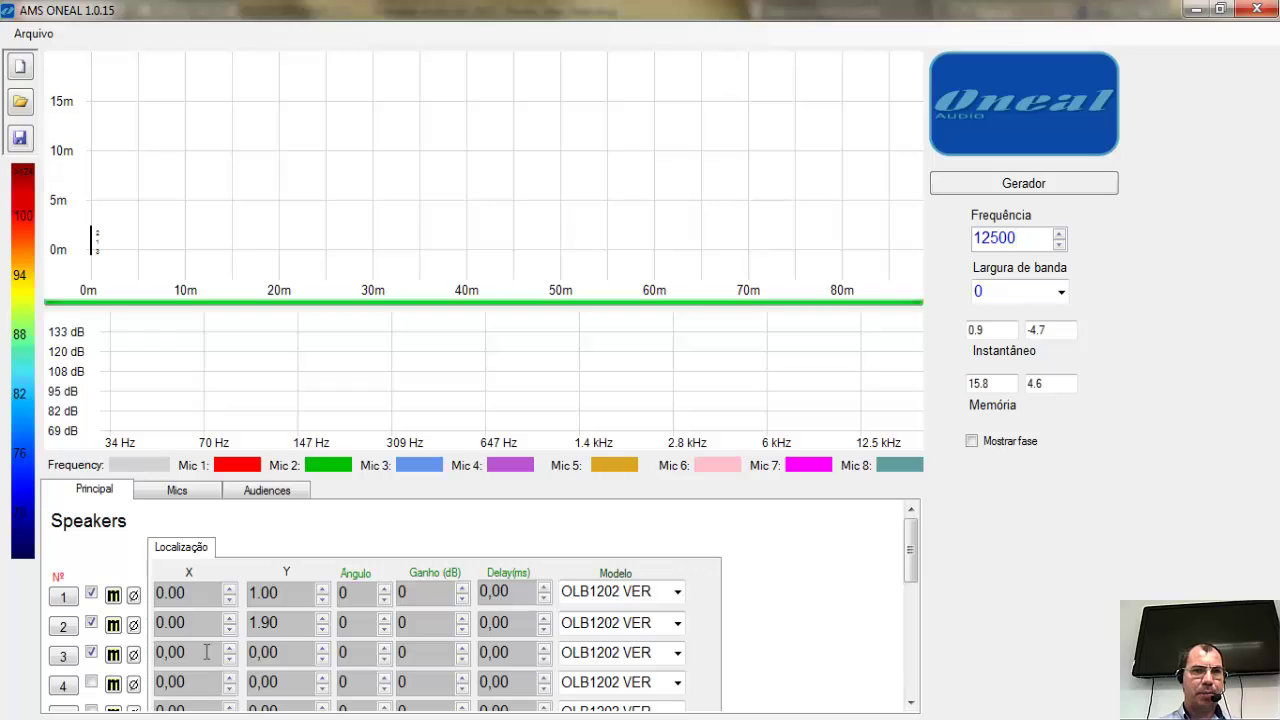
double_click(290, 652)
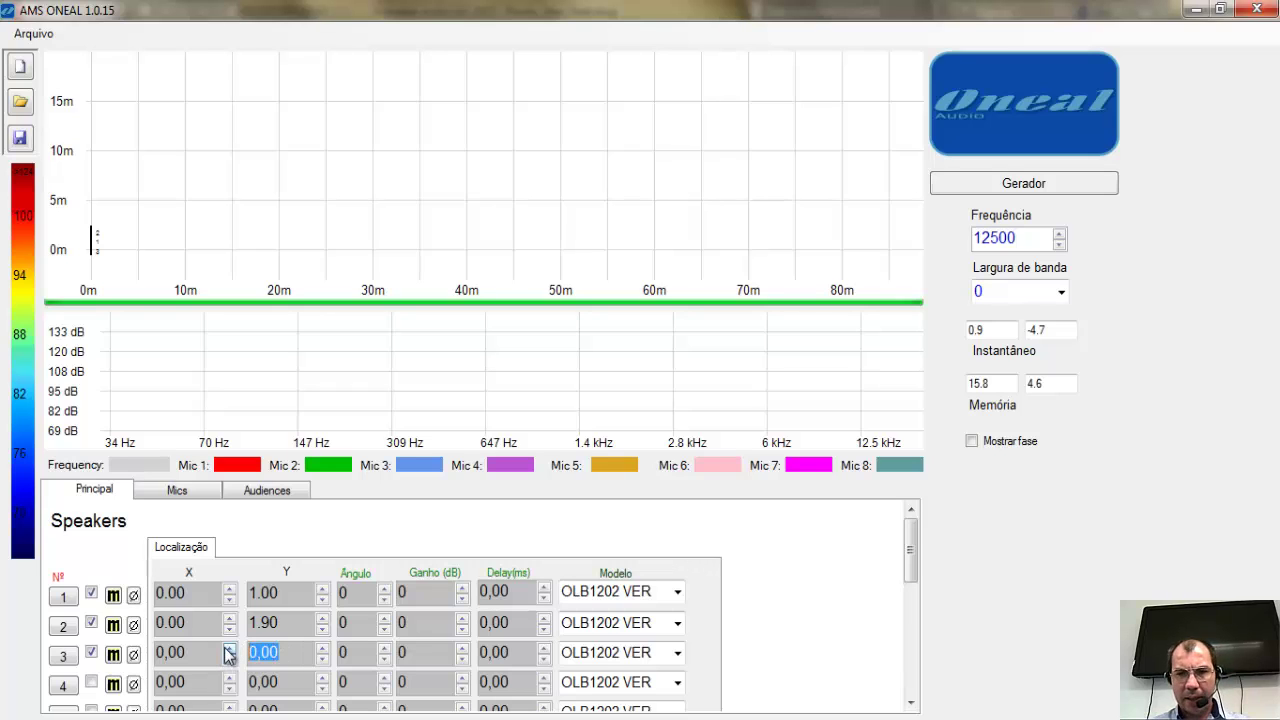
type("15")
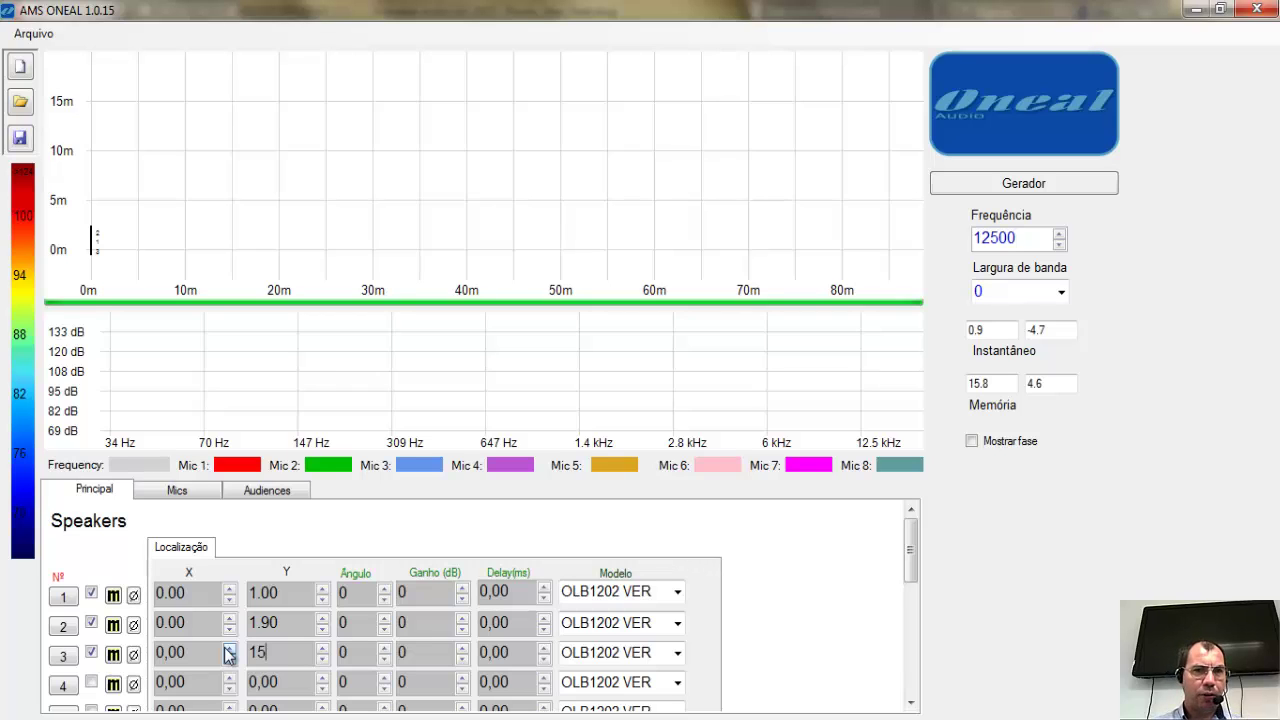
key("Return")
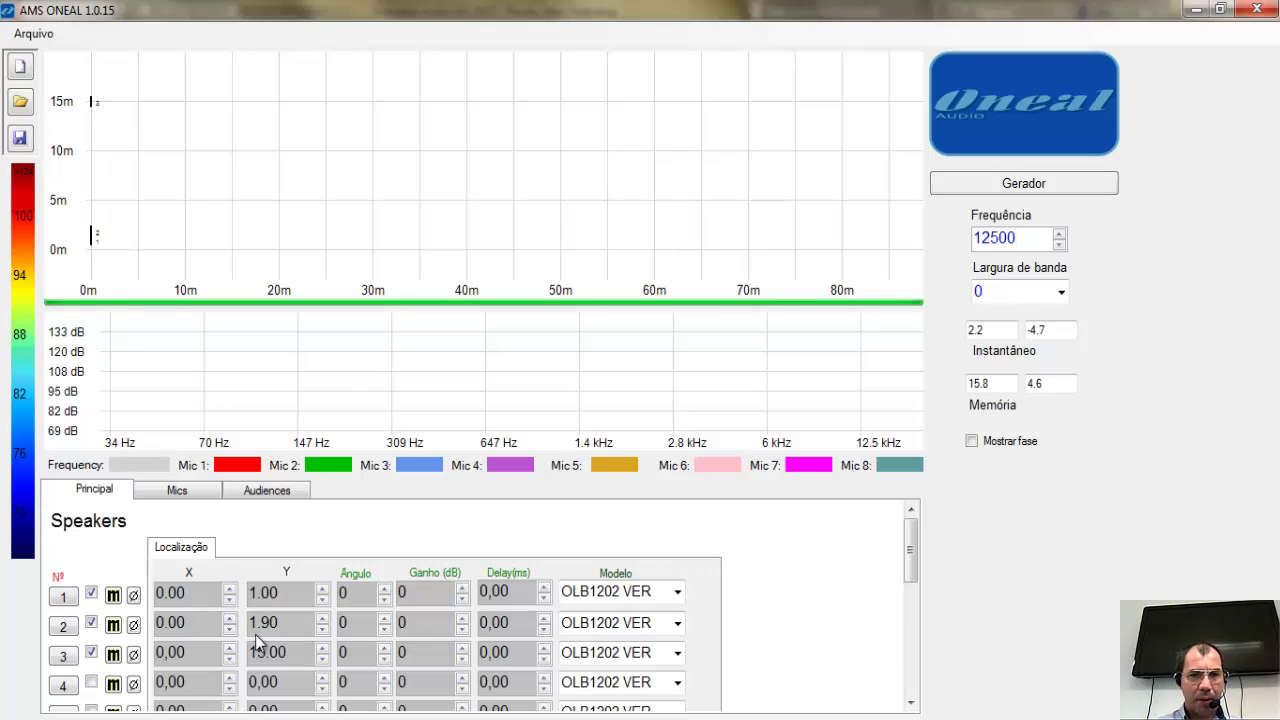
Move speaker 3 to Y position 0 and X position 15.
double_click(289, 650)
type("0")
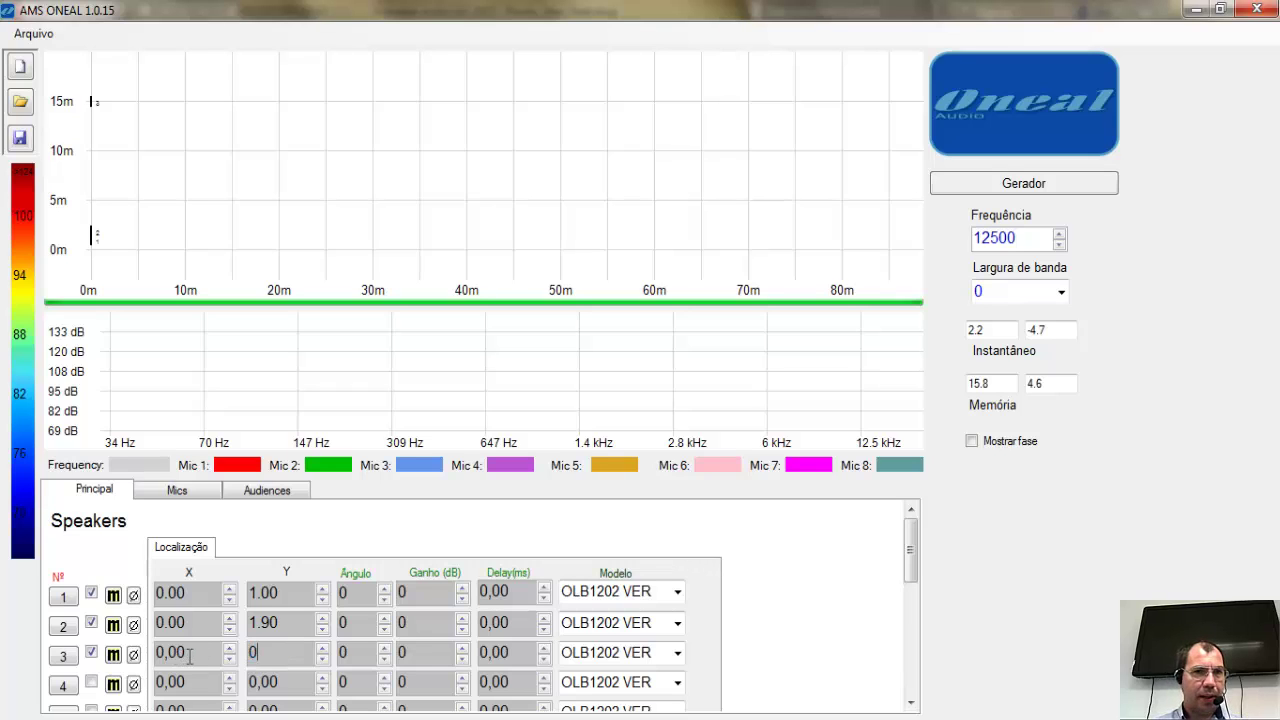
double_click(189, 652)
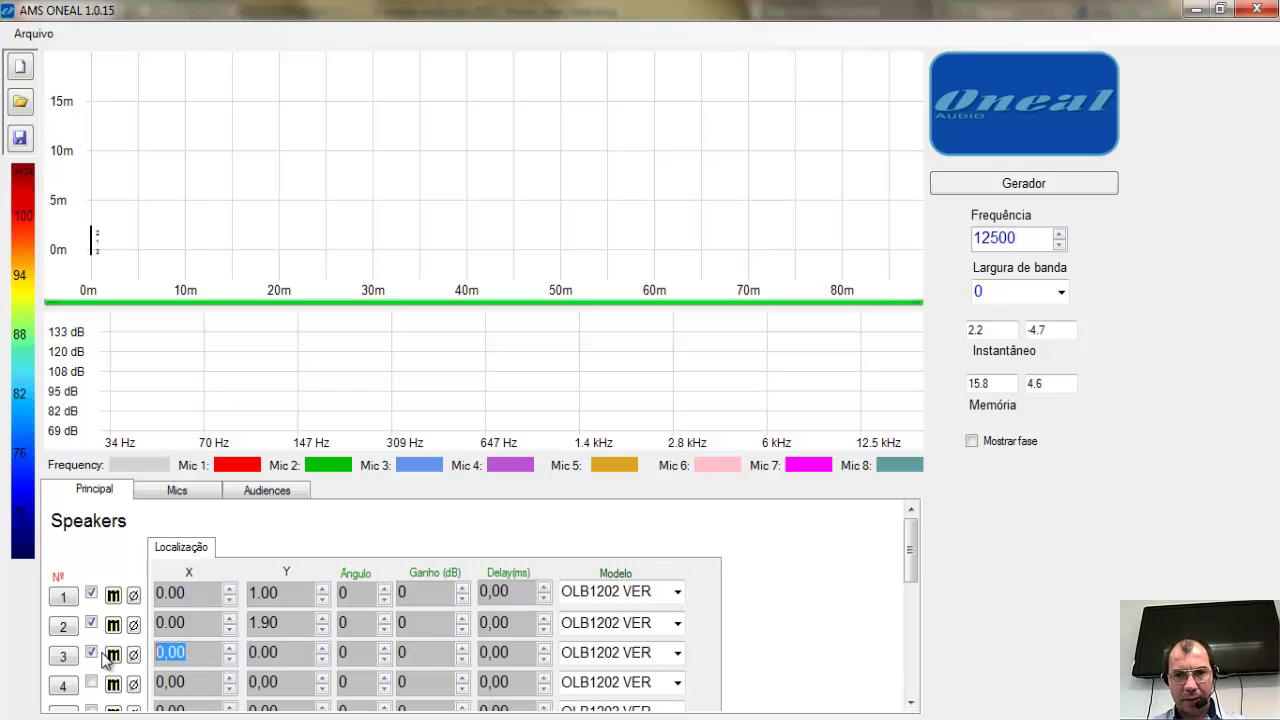
type("15.")
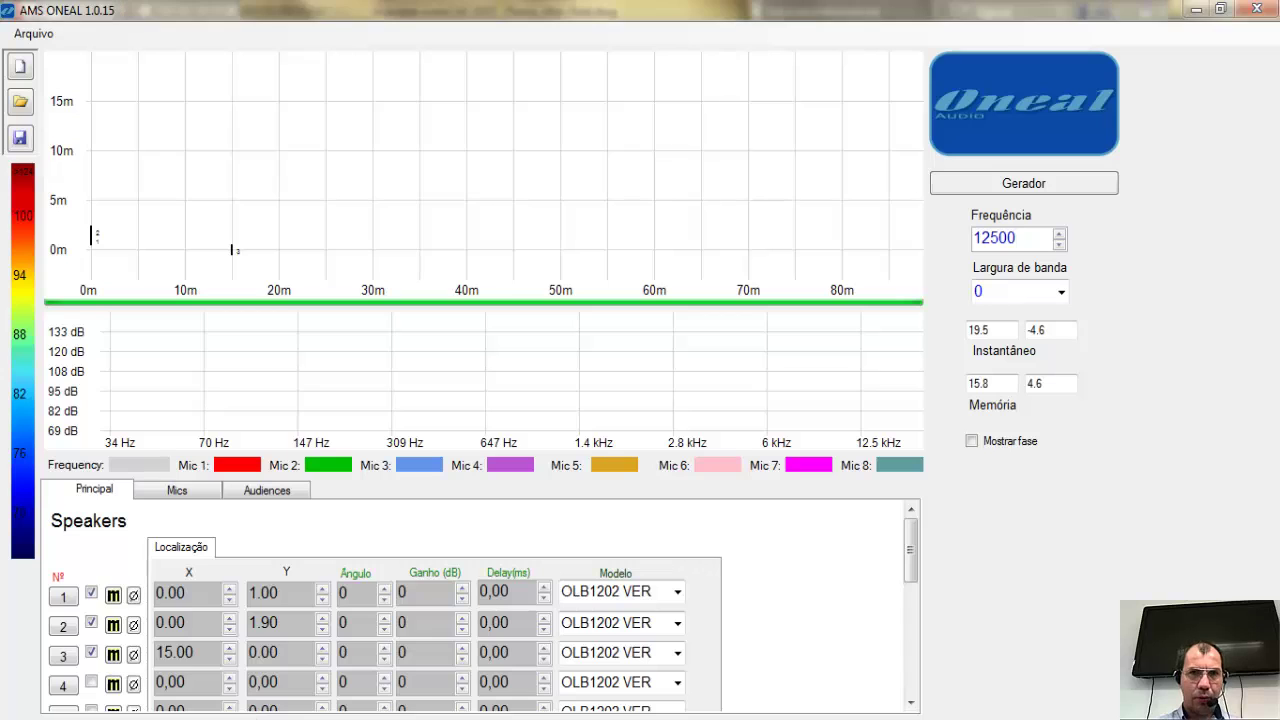
Switch to the sound system proposal PDF in Adobe Reader and read from the cover through the "Dados do Projeto" page.
left_click(222, 675)
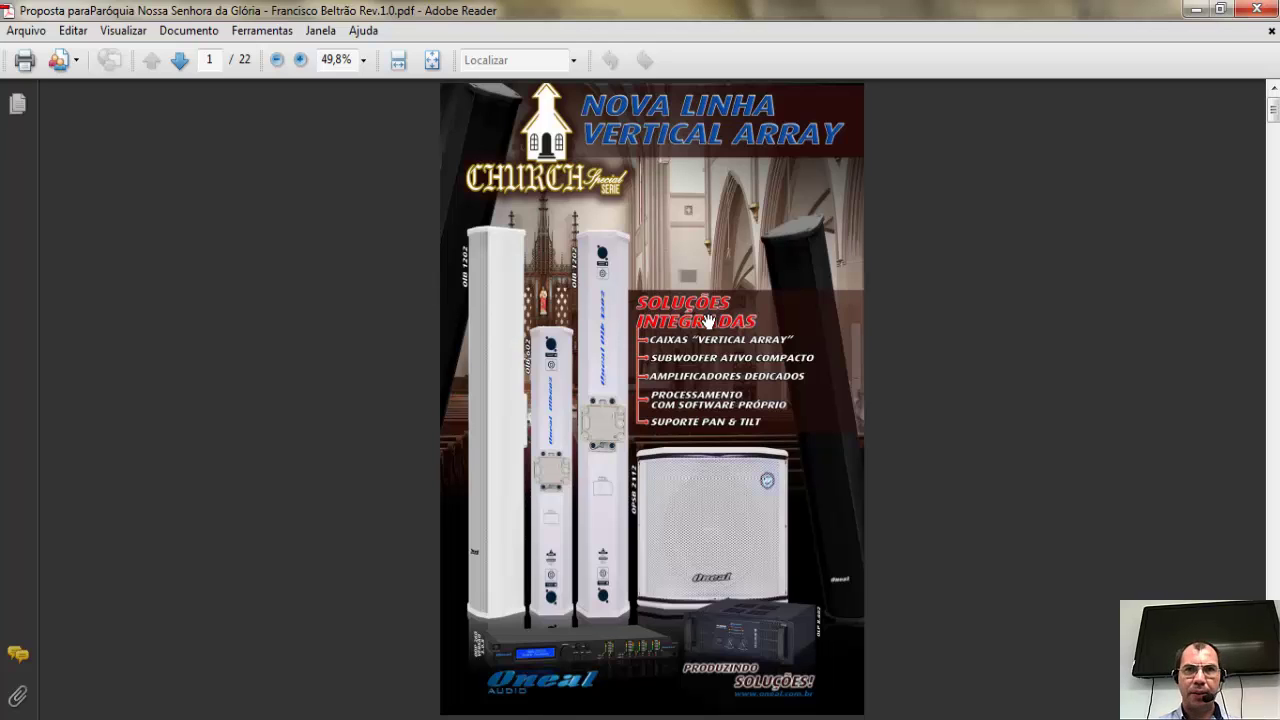
scroll(728, 328, "down", 5)
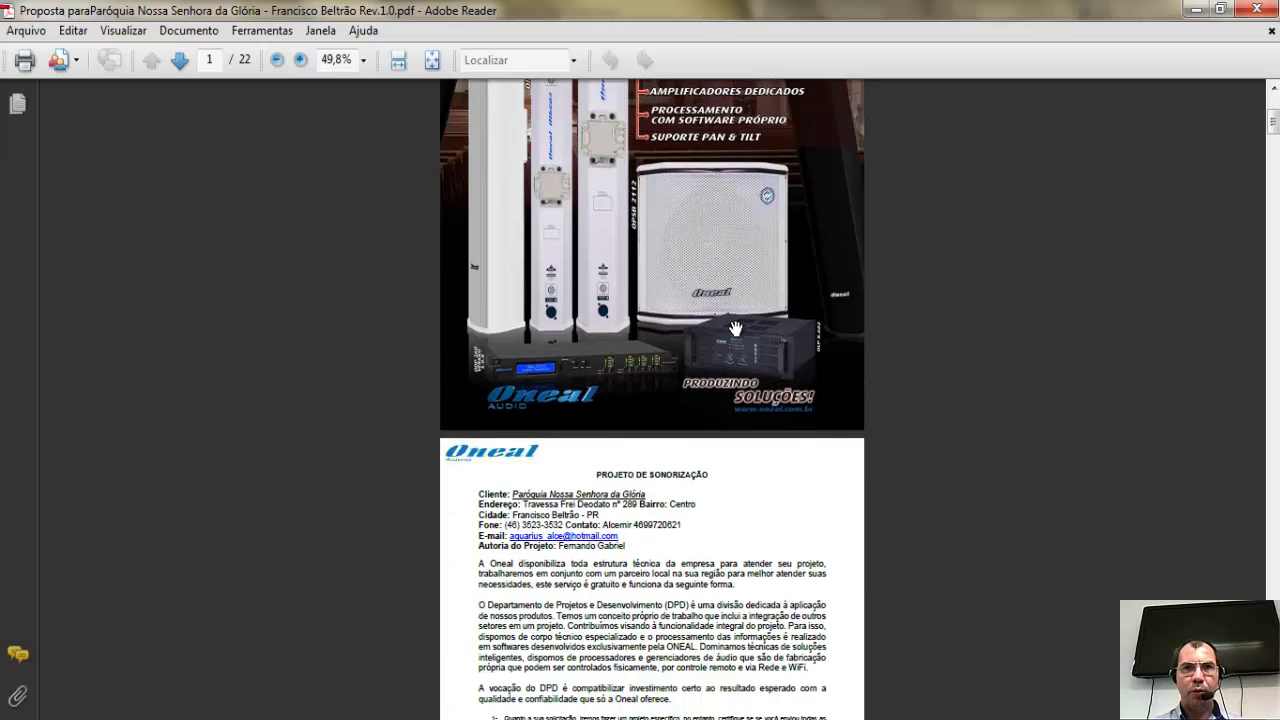
scroll(747, 330, "down", 4)
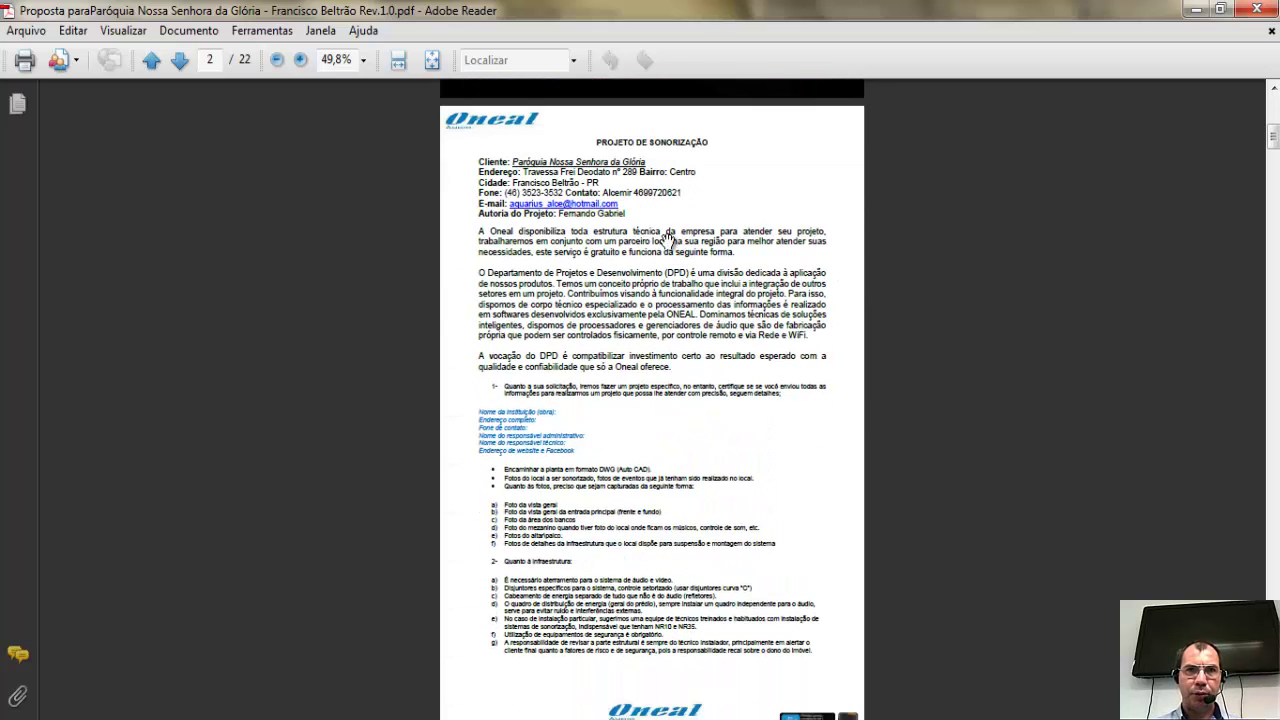
scroll(641, 262, "down", 1)
scroll(645, 266, "up", 1)
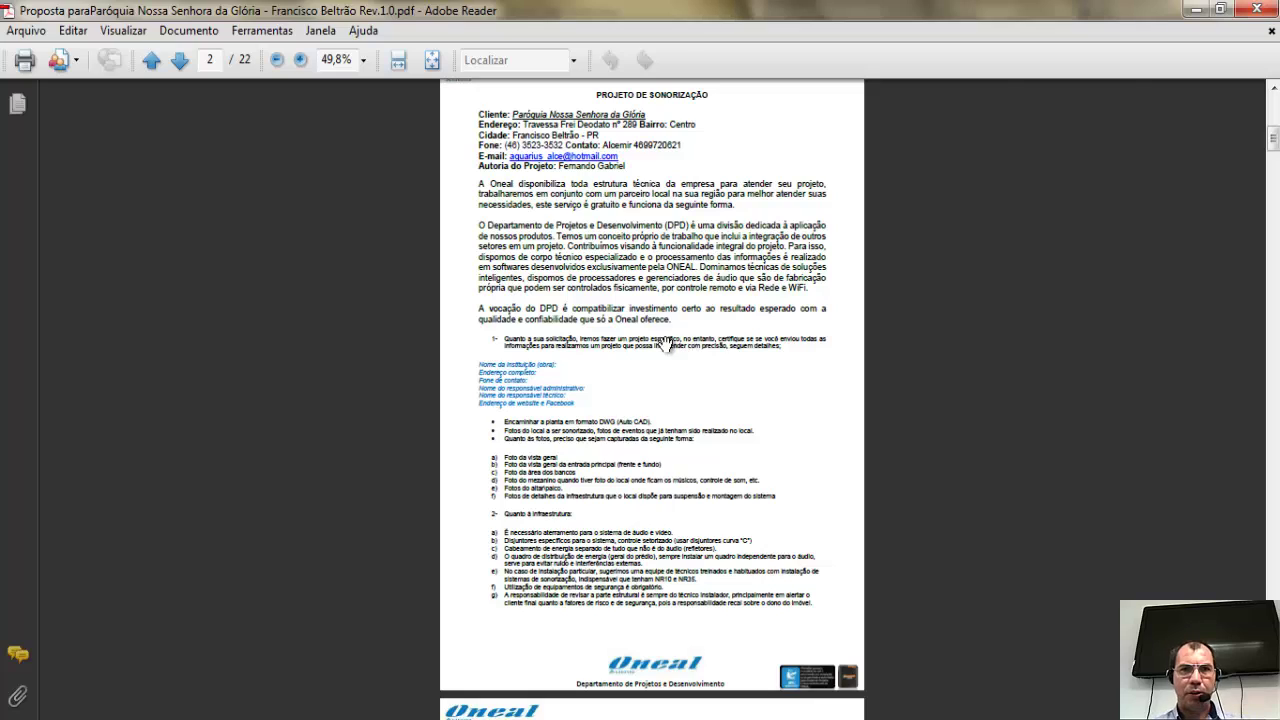
scroll(603, 455, "down", 1)
scroll(588, 435, "down", 3)
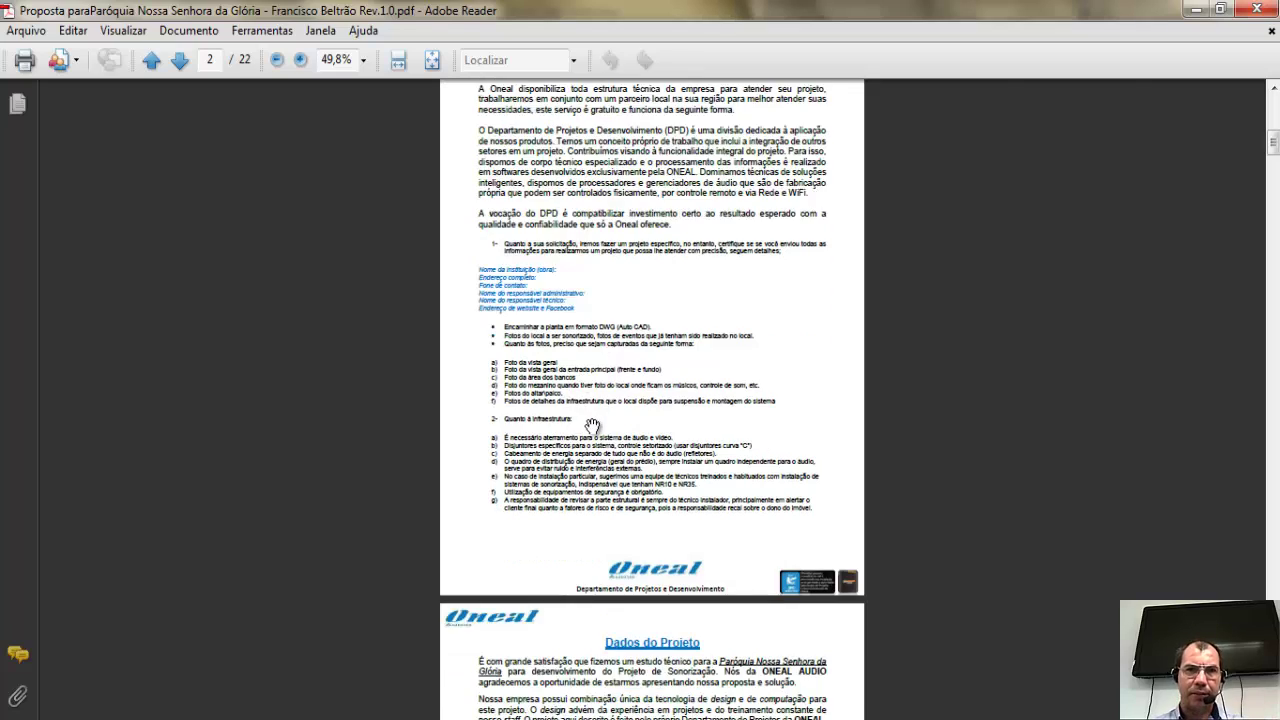
scroll(605, 430, "down", 6)
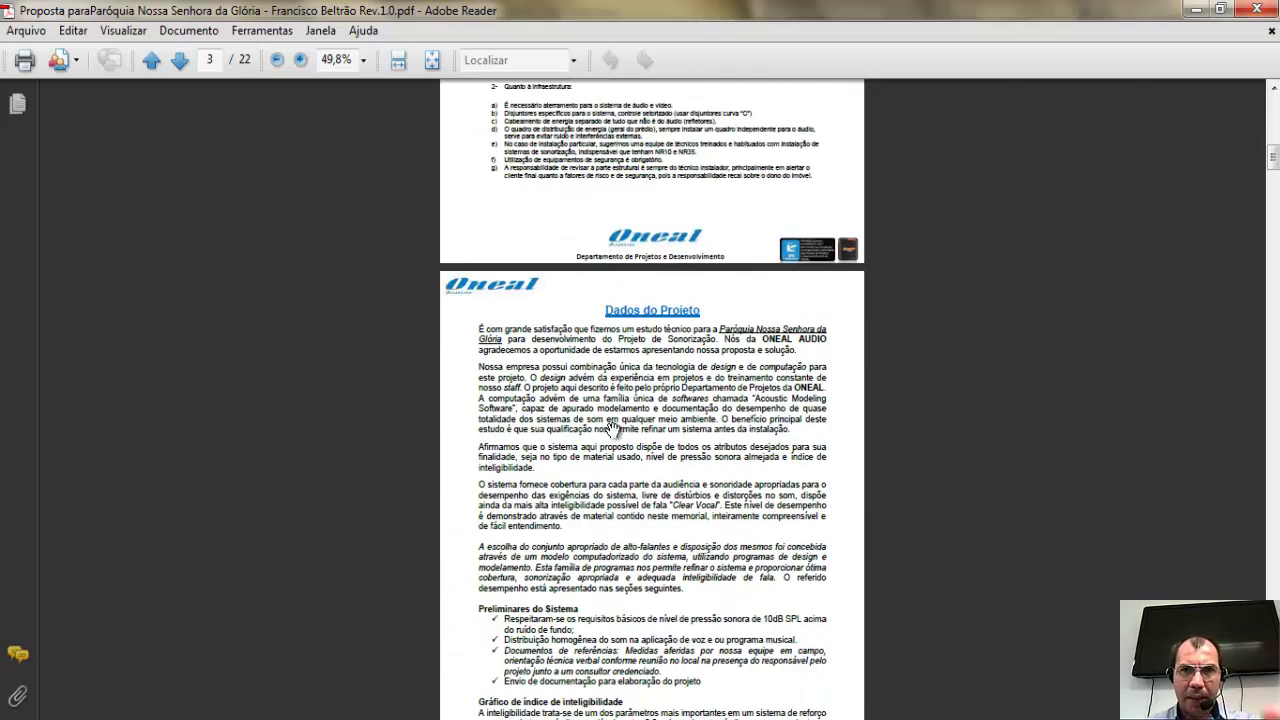
scroll(614, 430, "down", 1)
scroll(614, 430, "down", 1)
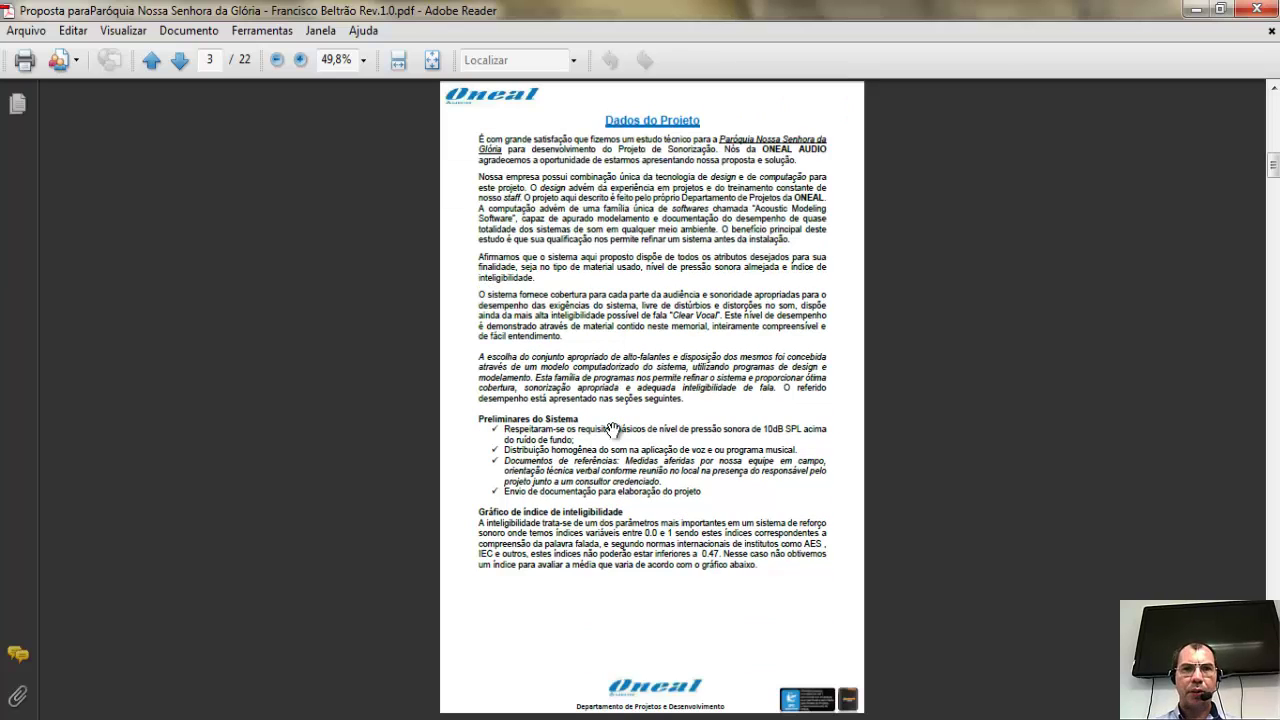
Read the STI intelligibility scale, the hearing and speech graphs, and the speaker positioning table on pages 4 and 5.
scroll(614, 430, "down", 8)
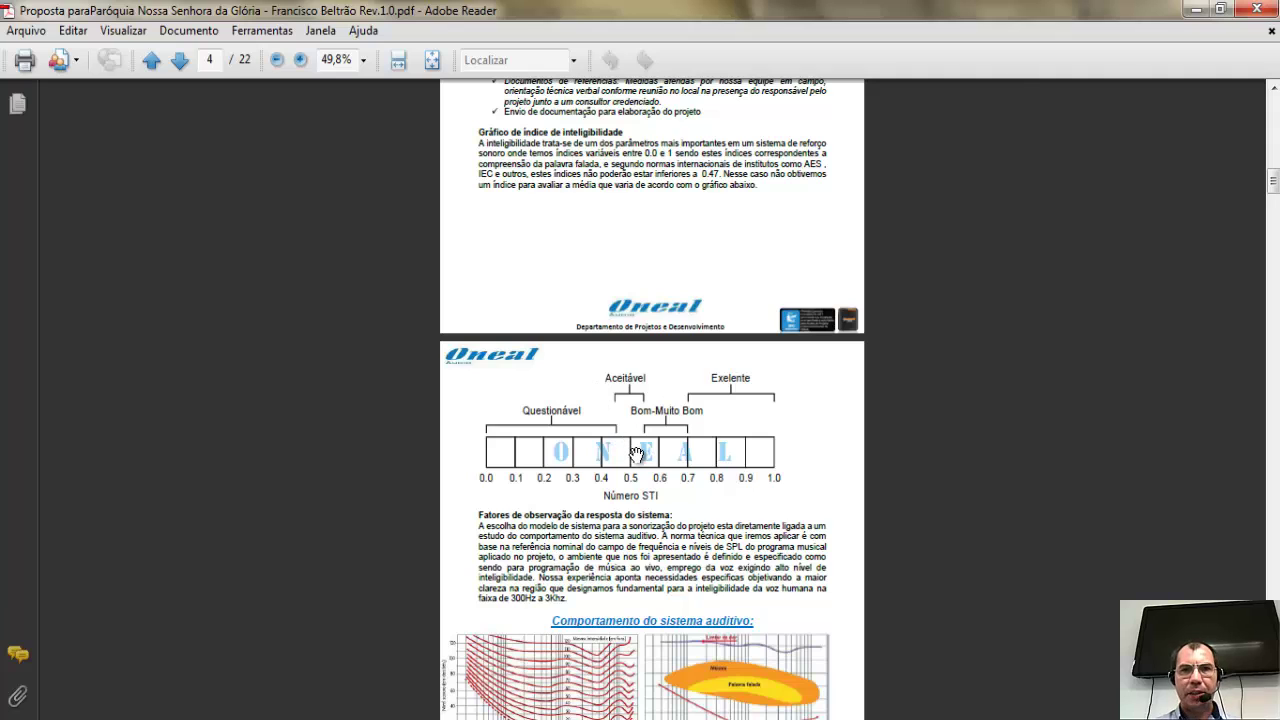
scroll(560, 475, "down", 4)
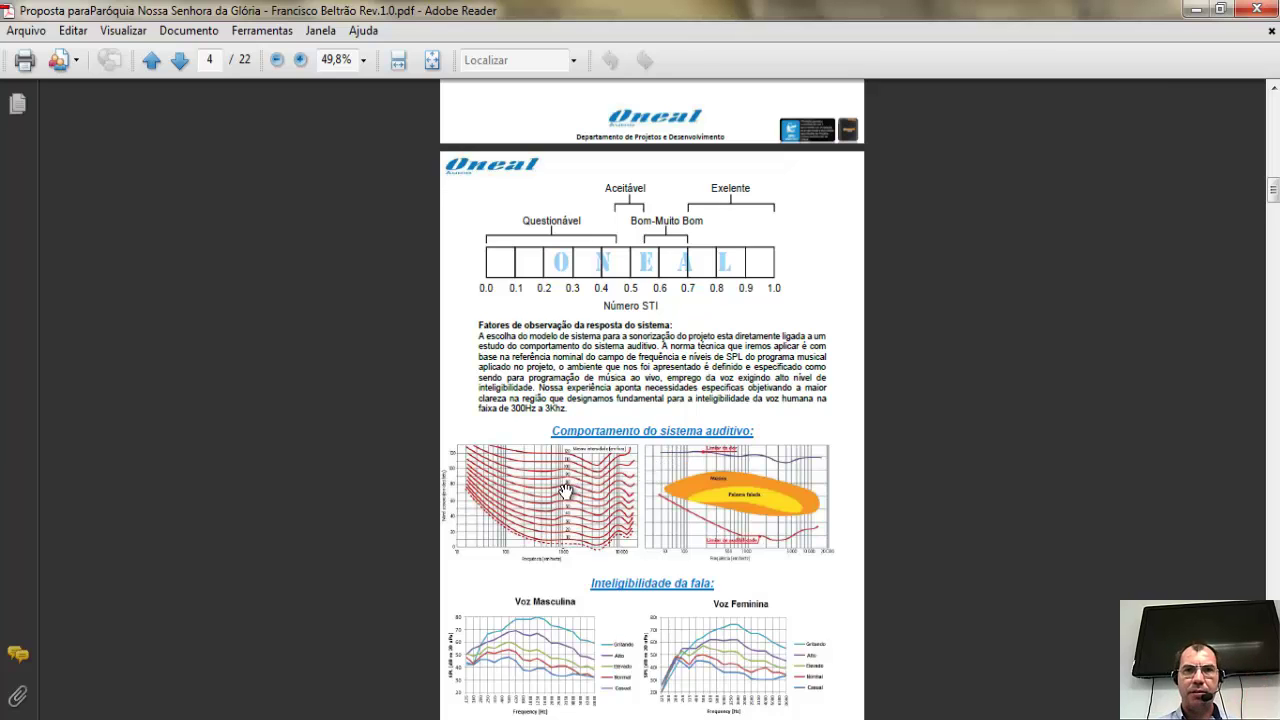
scroll(565, 490, "down", 4)
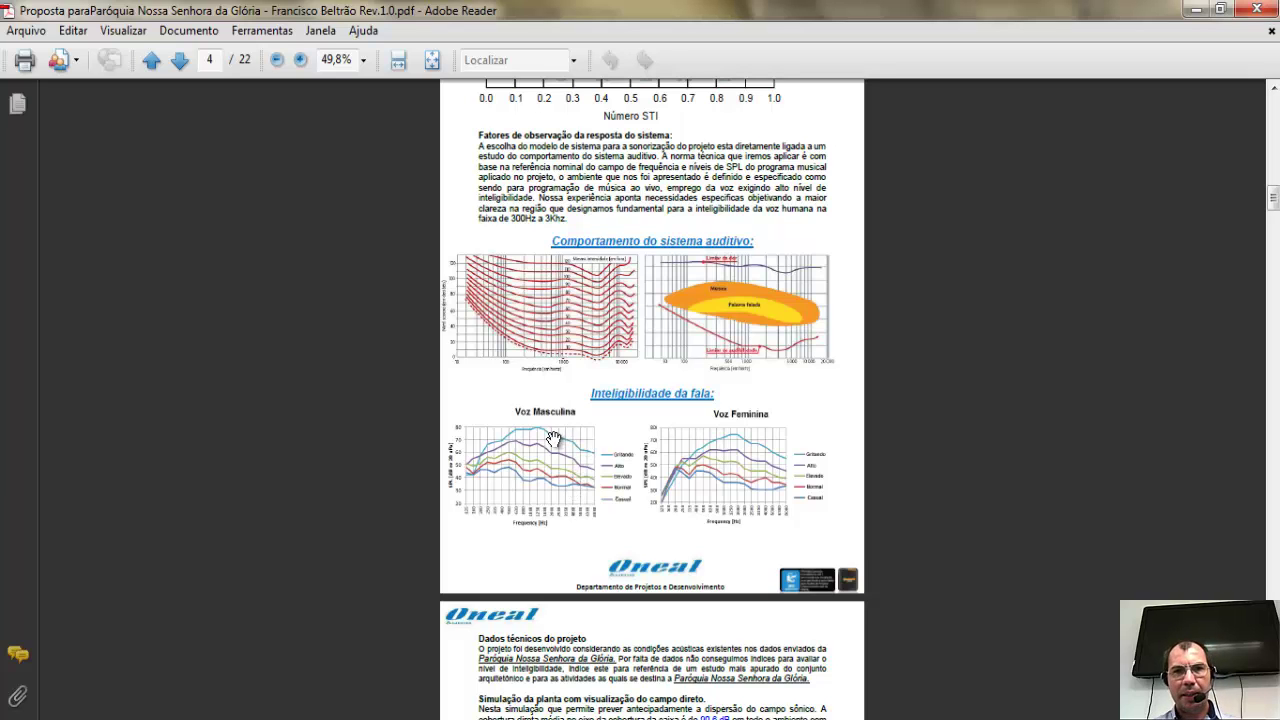
scroll(553, 440, "down", 10)
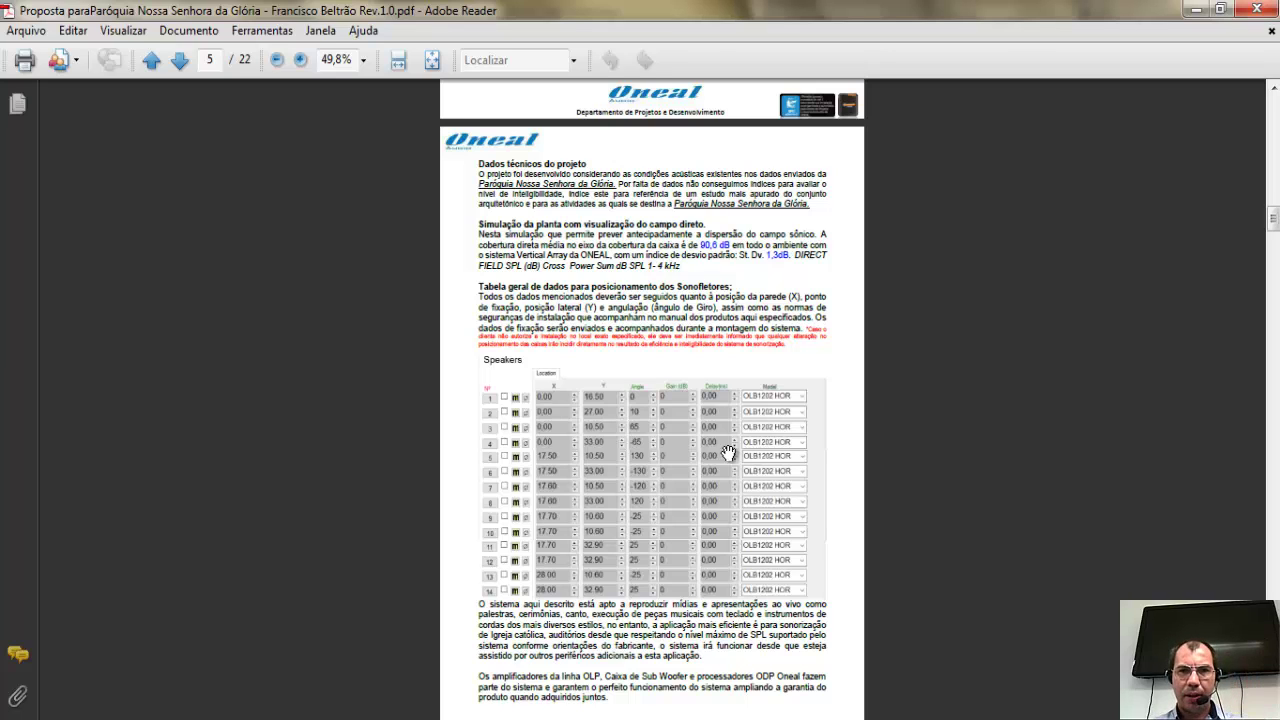
Examine the OLB1202 coverage simulations from 250 Hz to 12.5 kHz under "Simulação do Sistema" on pages 6 and 7.
scroll(717, 452, "down", 8)
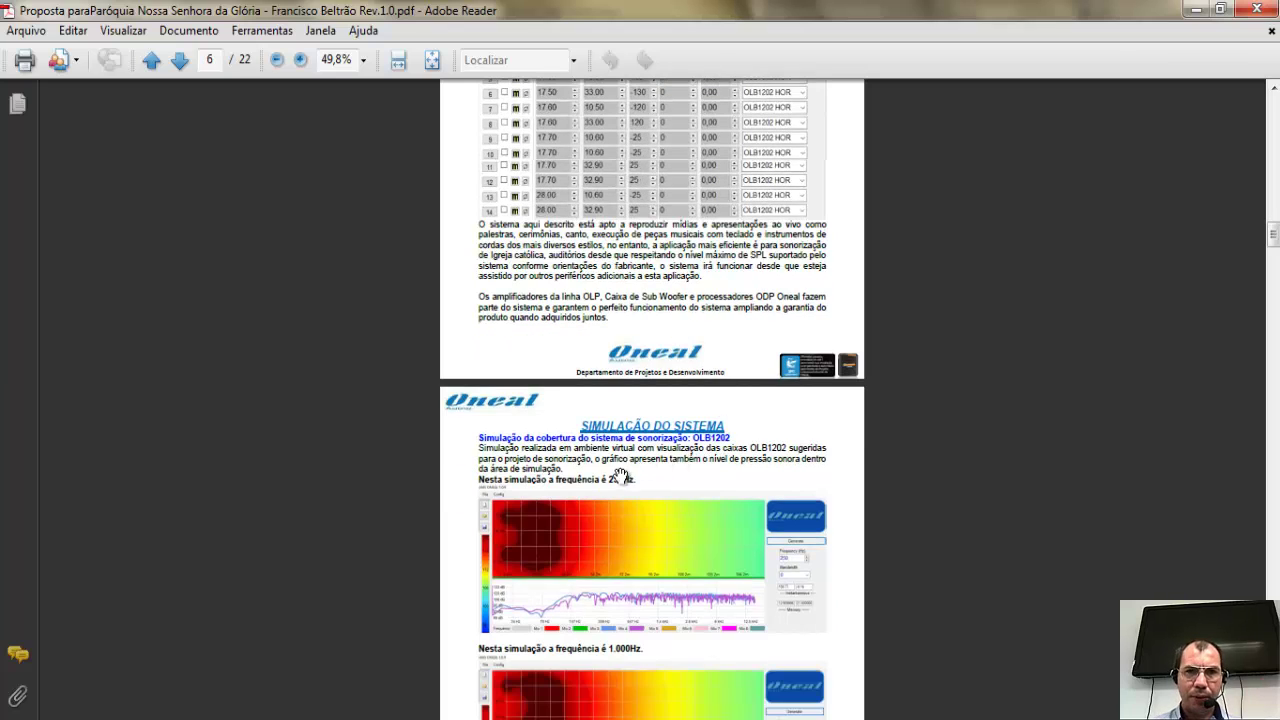
scroll(610, 490, "down", 2)
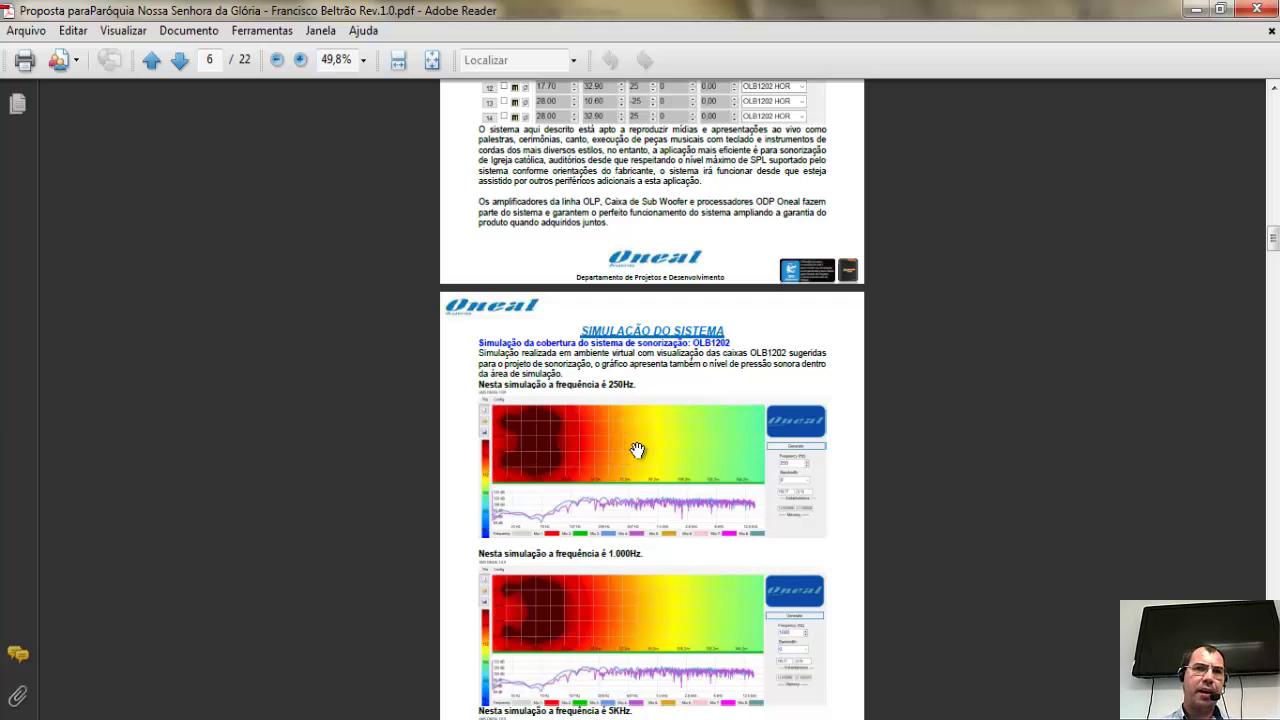
scroll(634, 454, "down", 8)
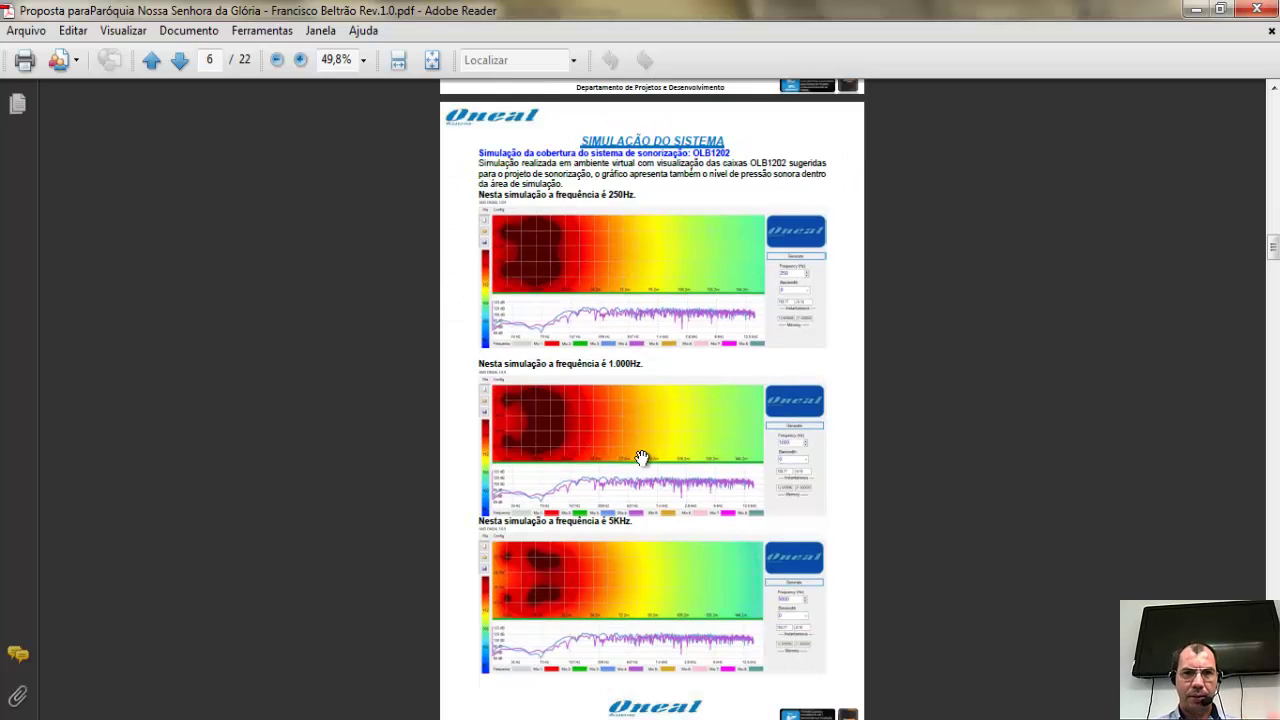
scroll(690, 474, "down", 4)
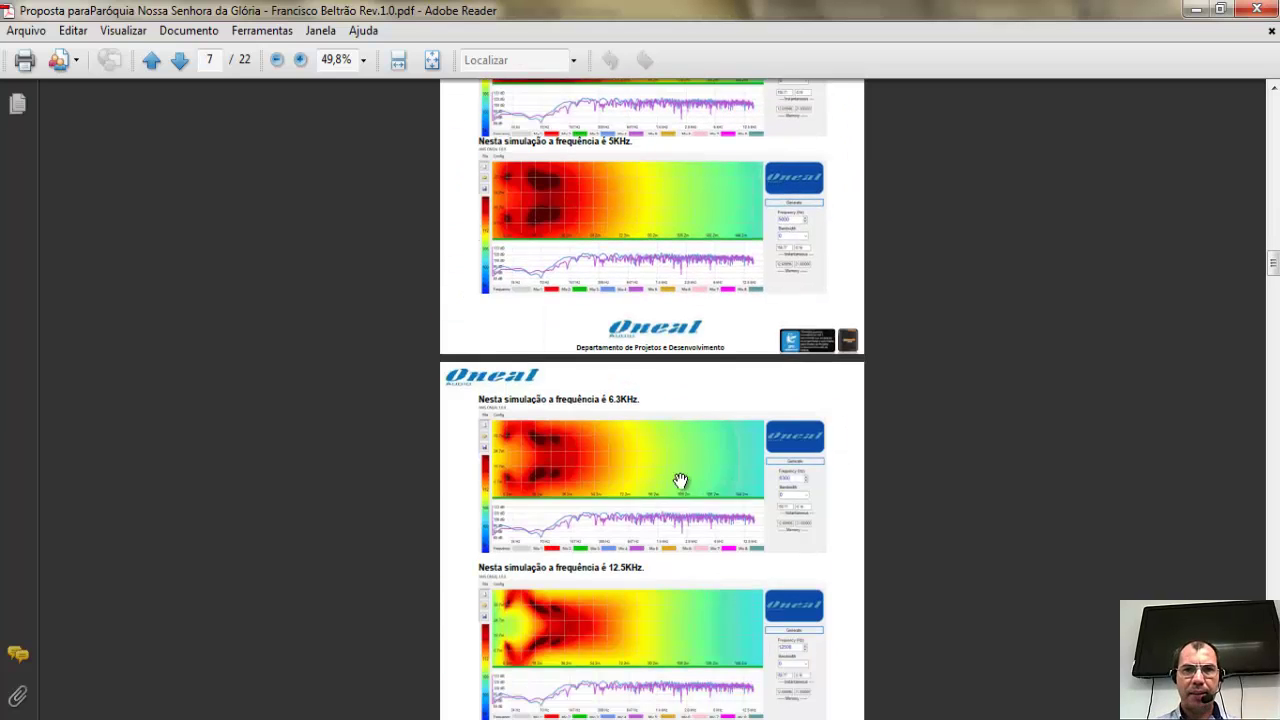
scroll(654, 450, "down", 2)
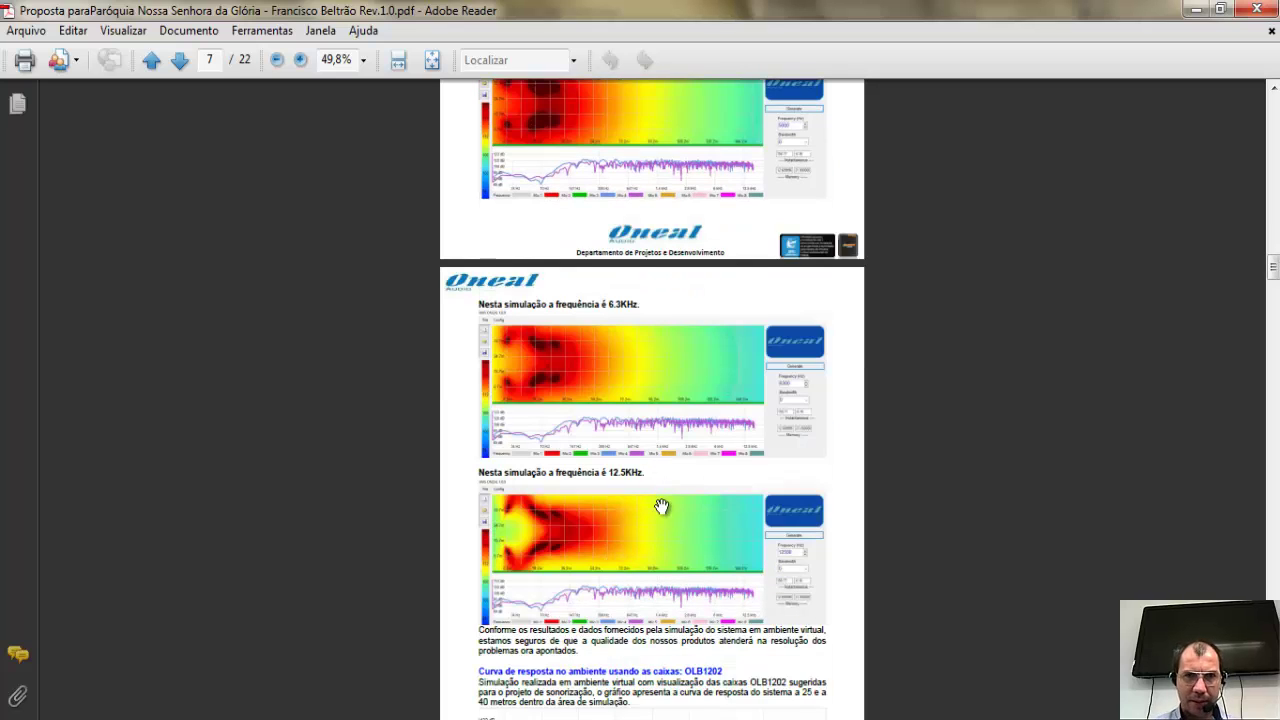
scroll(670, 510, "down", 2)
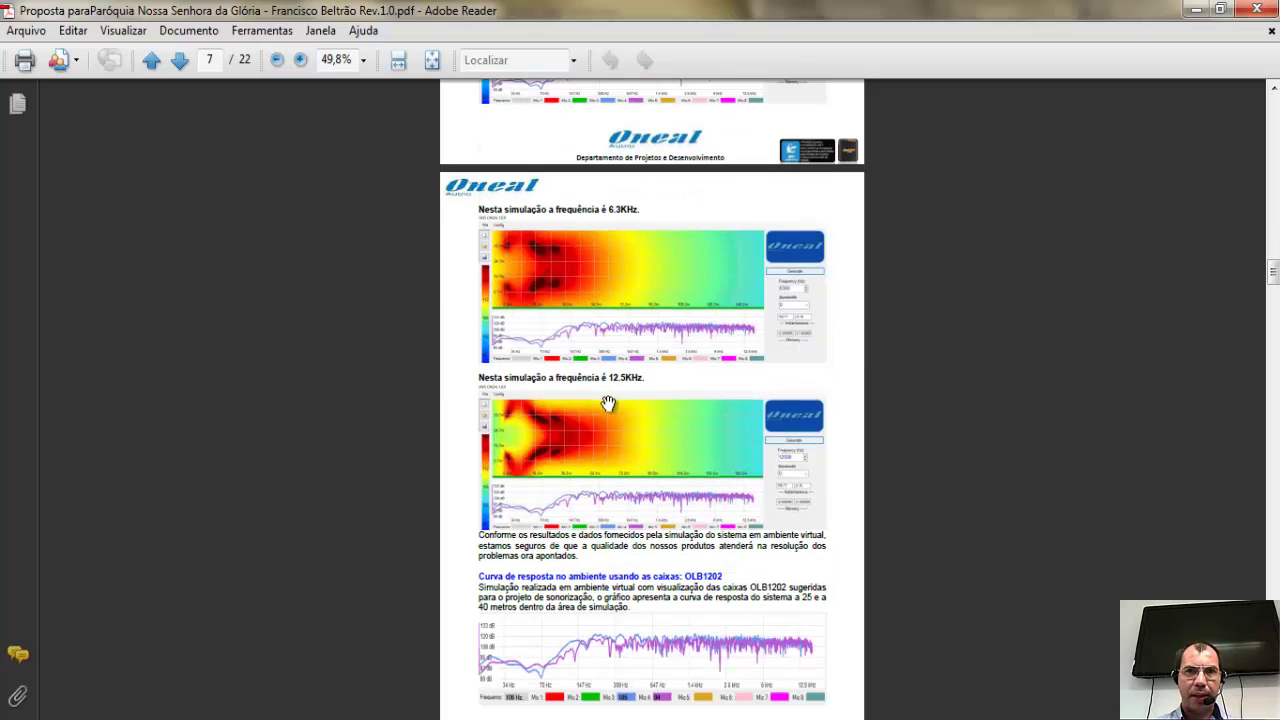
scroll(610, 405, "up", 5)
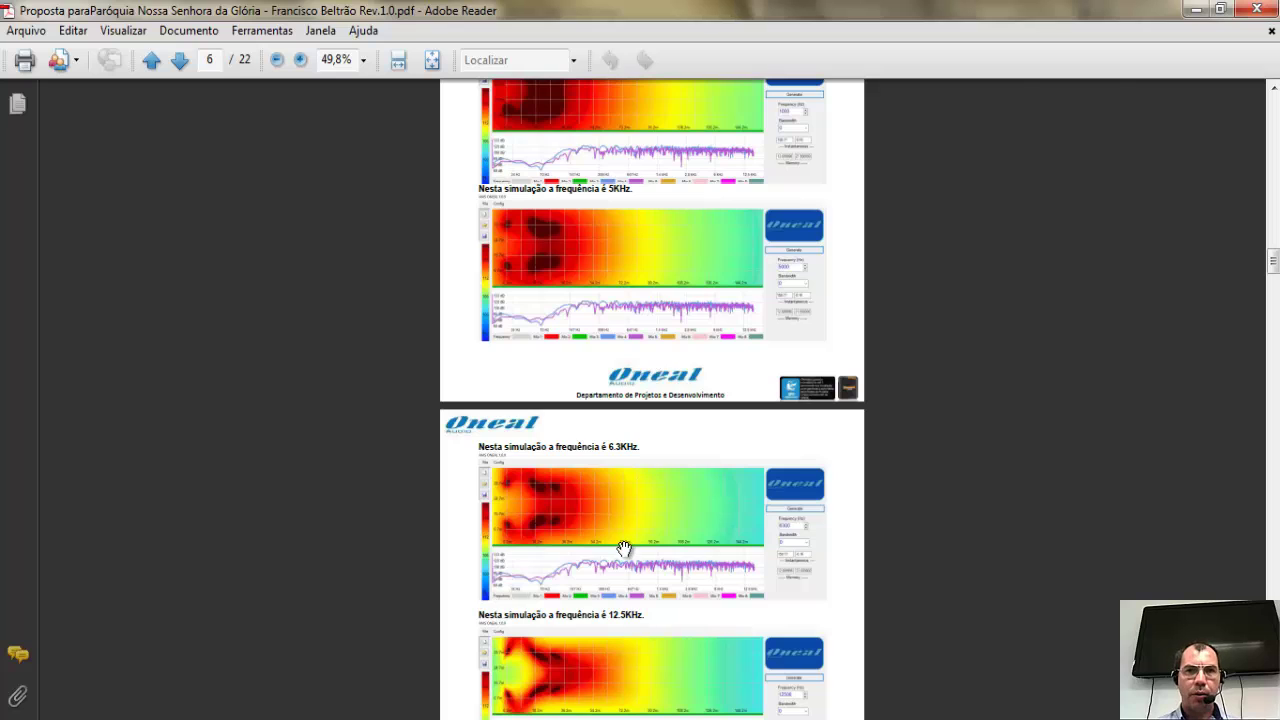
scroll(623, 545, "down", 4)
scroll(633, 498, "down", 3)
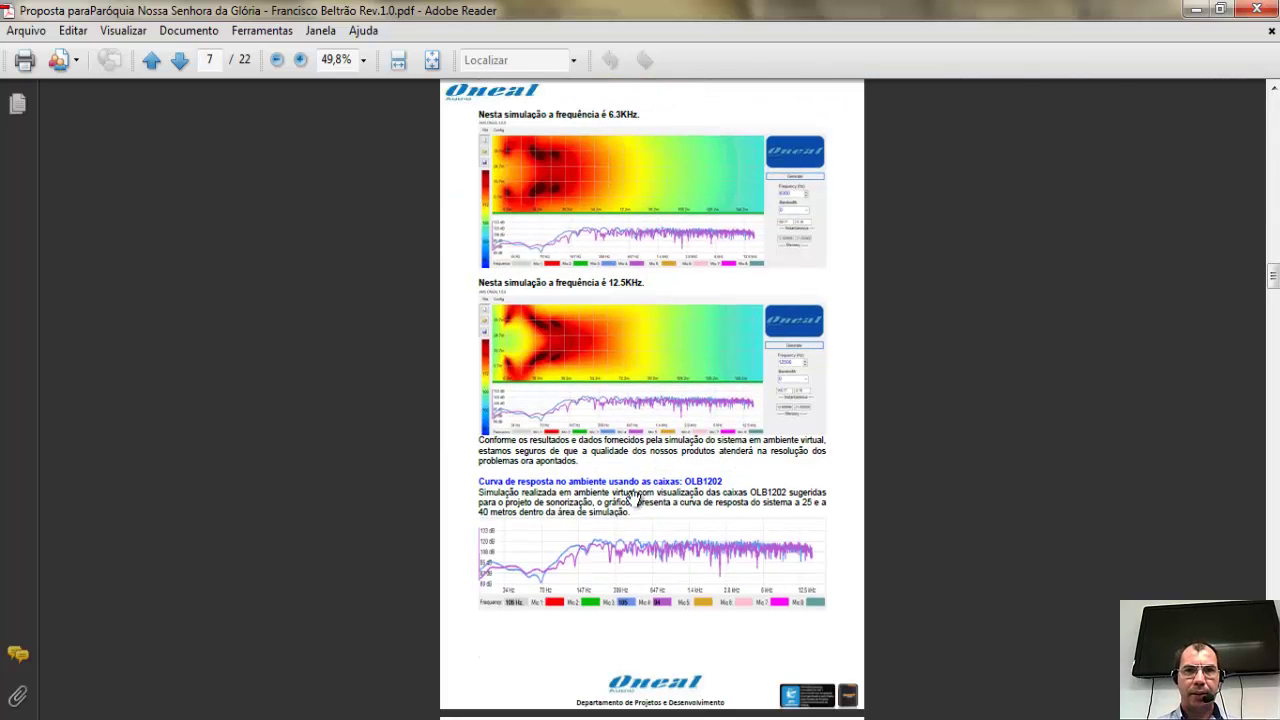
Review the OLB1202 response curve and the main PA product specifications and installation requirements on pages 7 and 8.
scroll(611, 451, "down", 7)
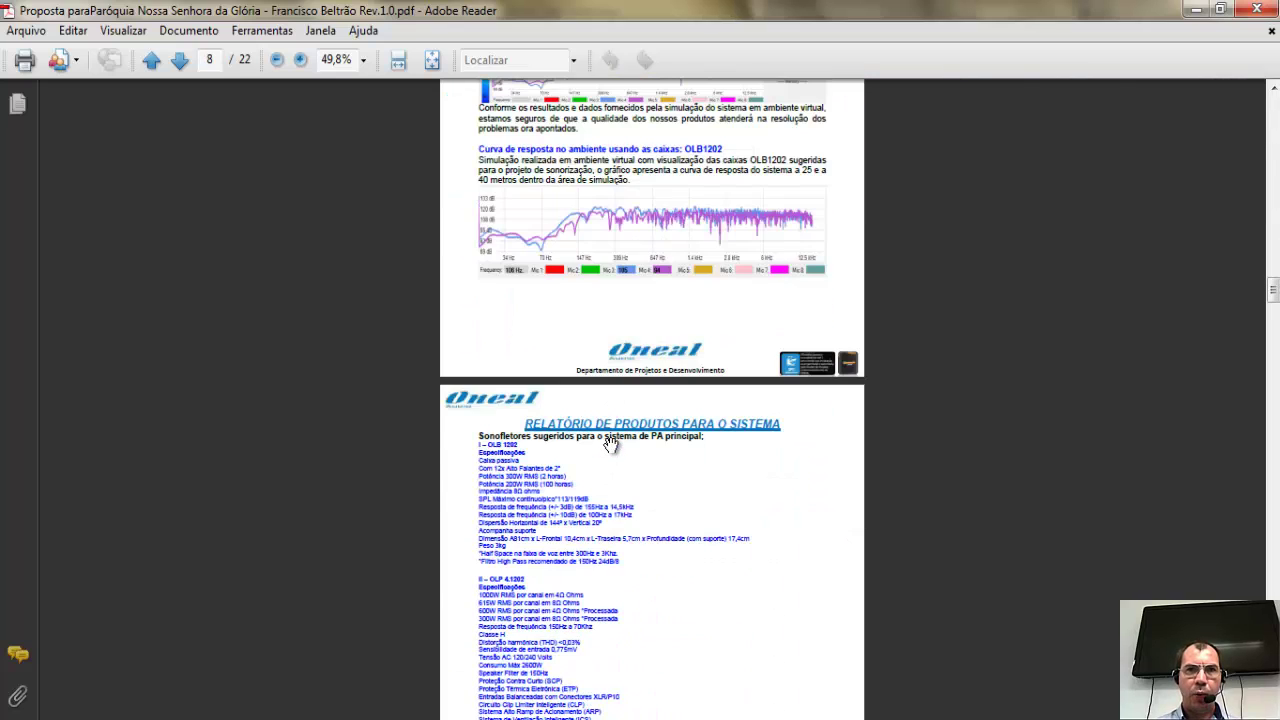
scroll(611, 444, "up", 2)
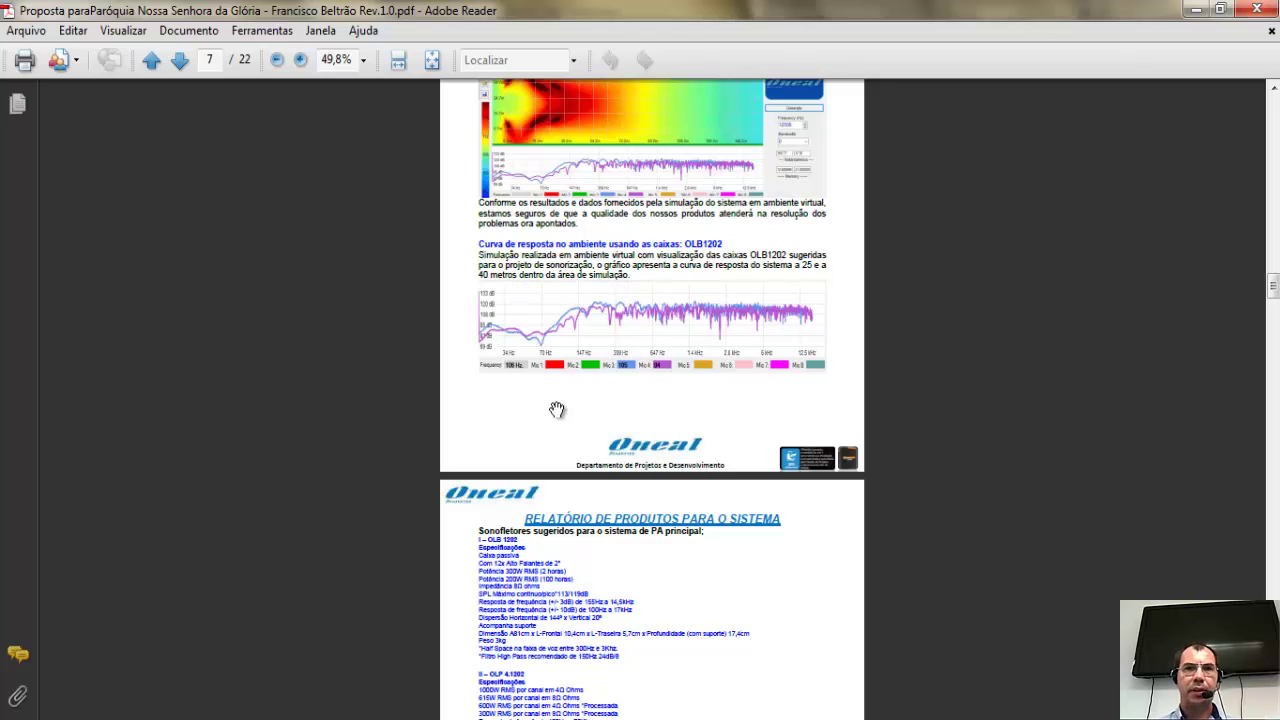
scroll(591, 469, "down", 2)
scroll(591, 469, "down", 2)
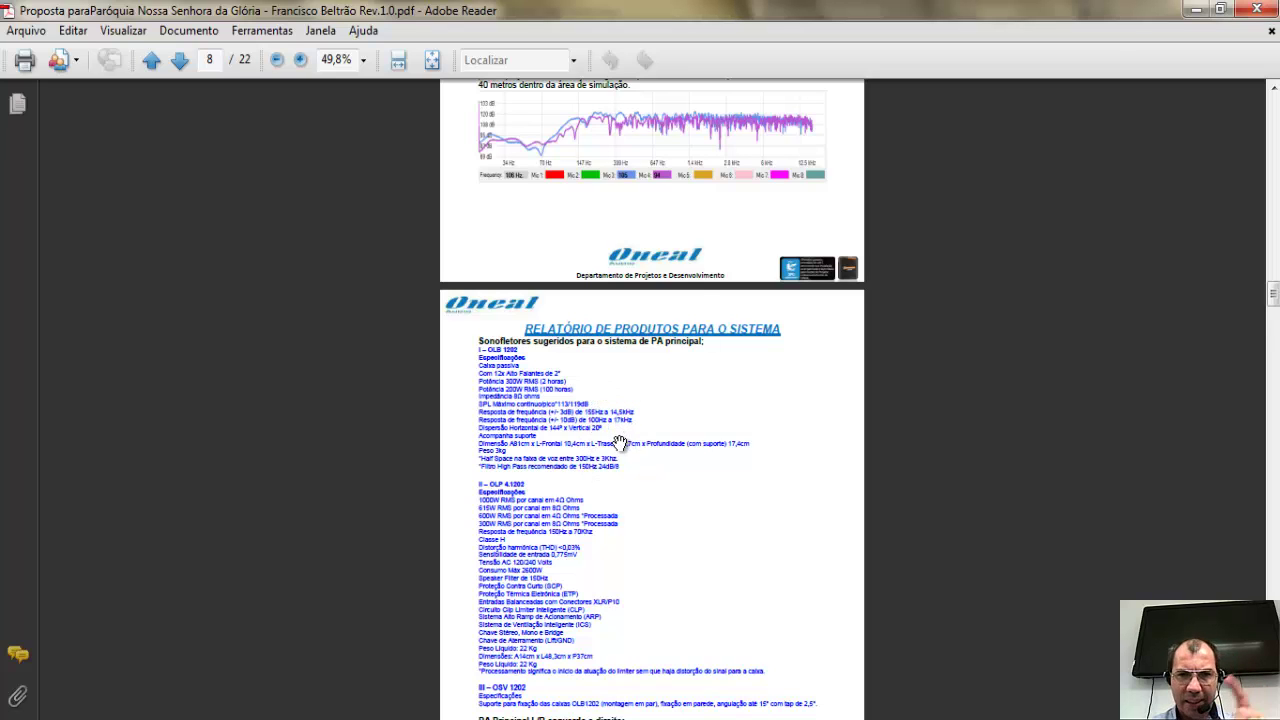
scroll(614, 443, "down", 1)
scroll(614, 443, "down", 2)
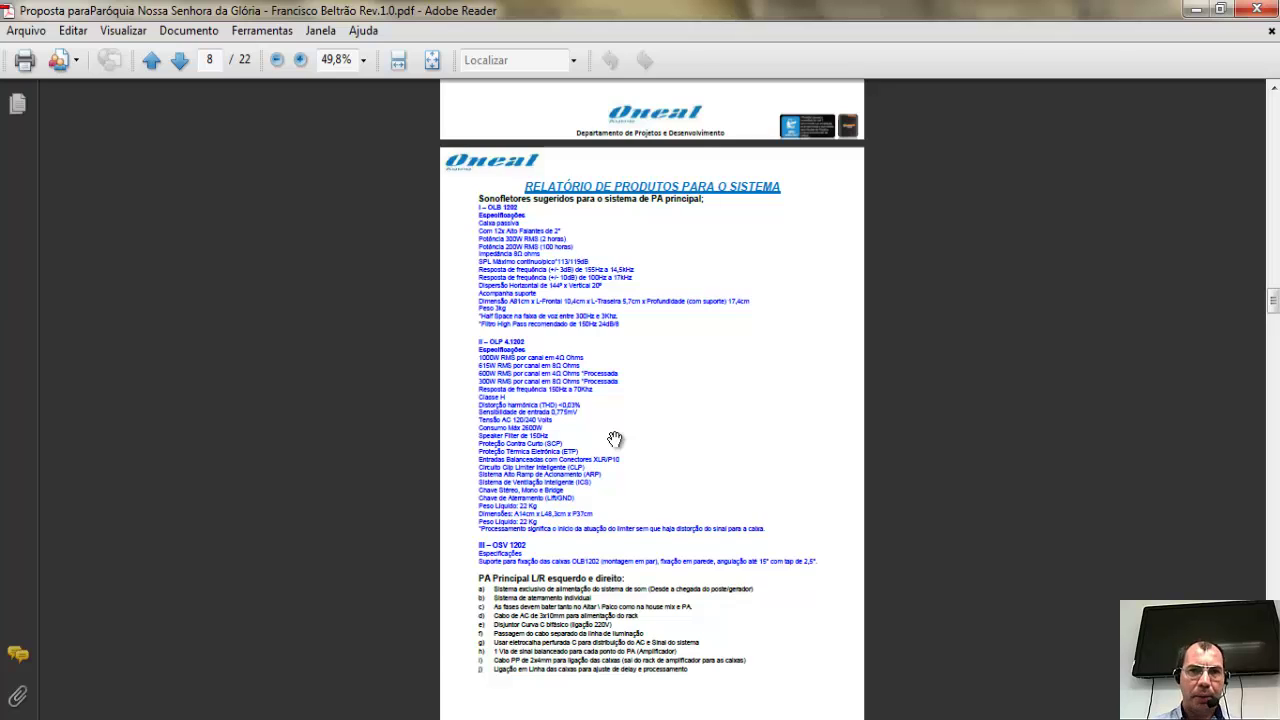
scroll(614, 440, "down", 2)
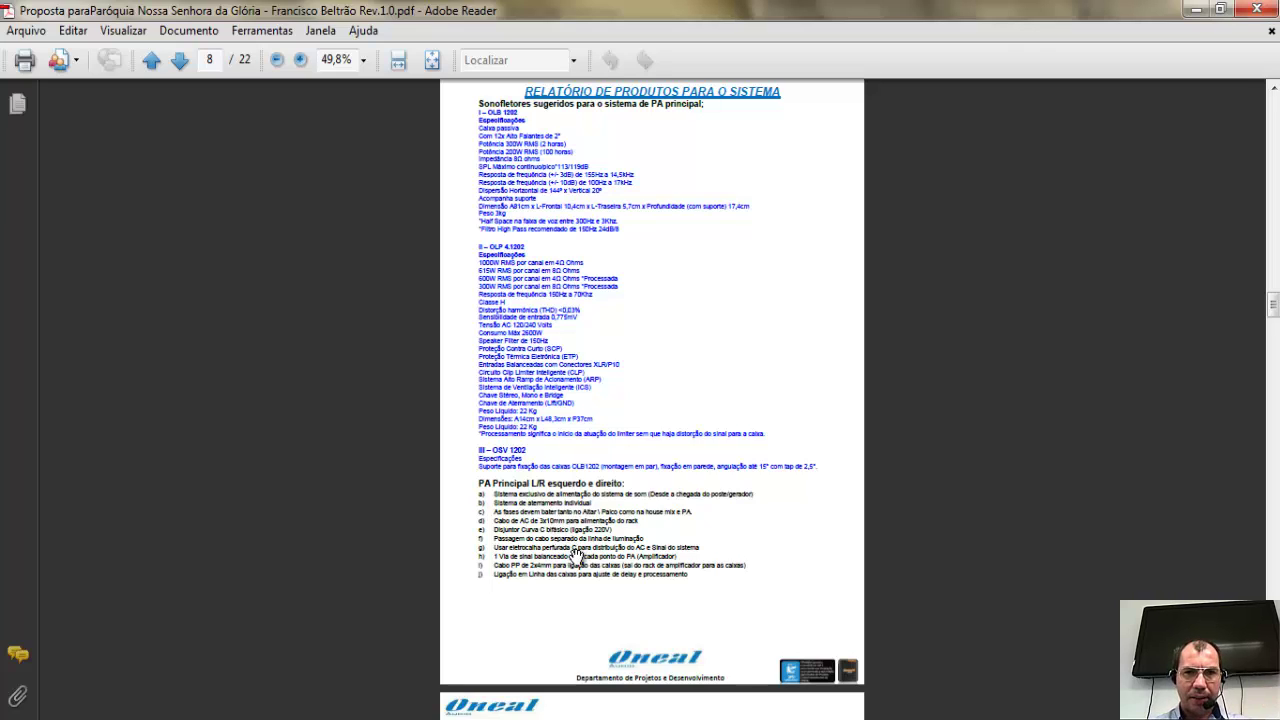
scroll(578, 556, "down", 3)
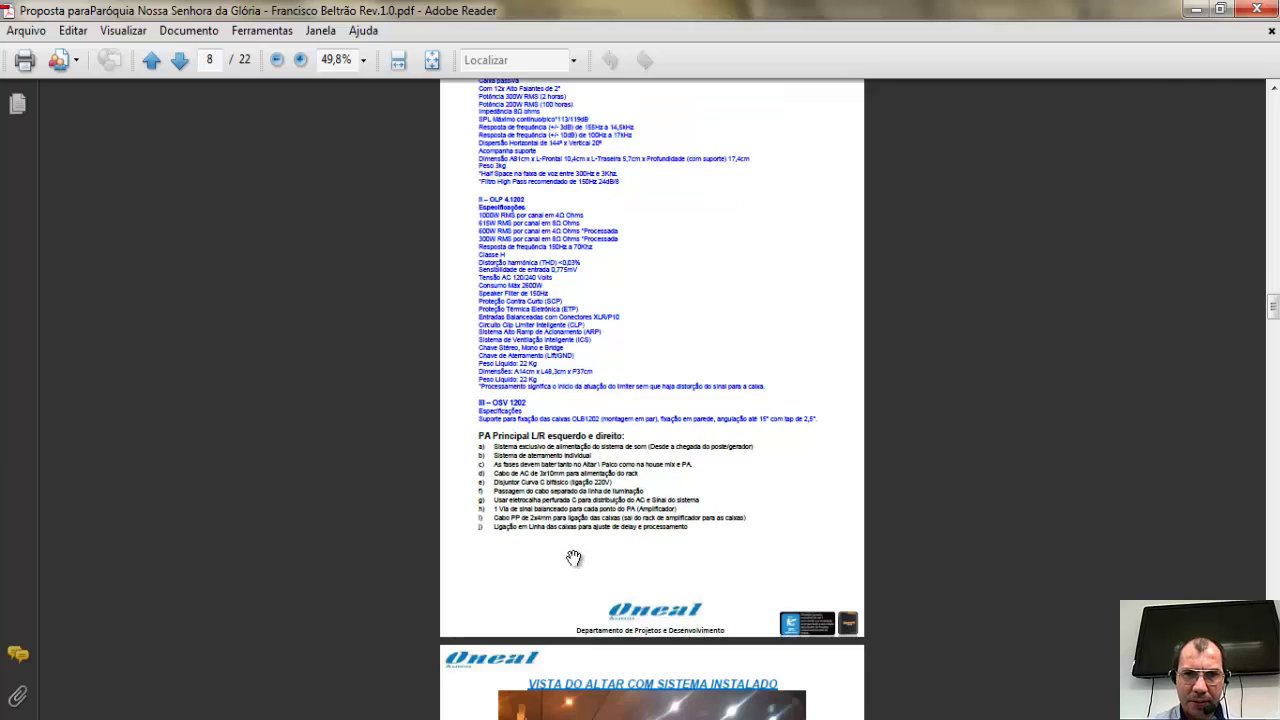
Review the altar photo, the accessory and processor specifications, and the subwoofer specifications on pages 9 and 10.
scroll(578, 548, "down", 4)
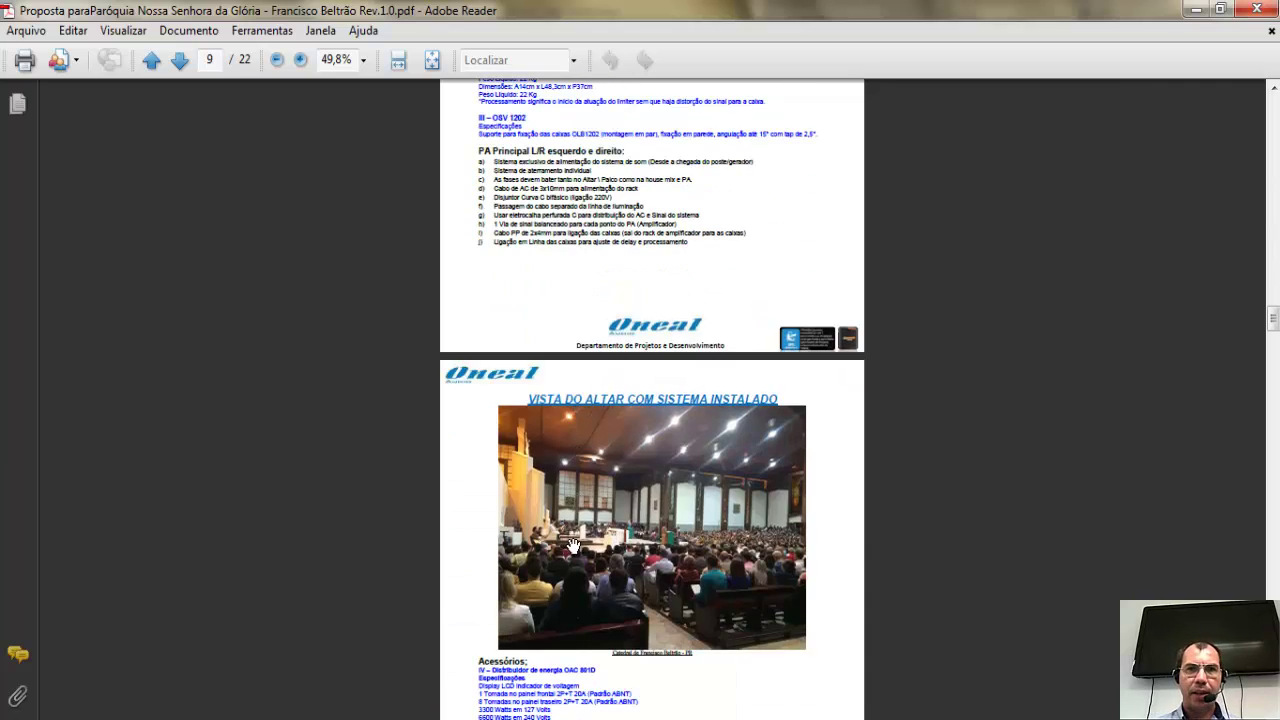
scroll(622, 515, "down", 2)
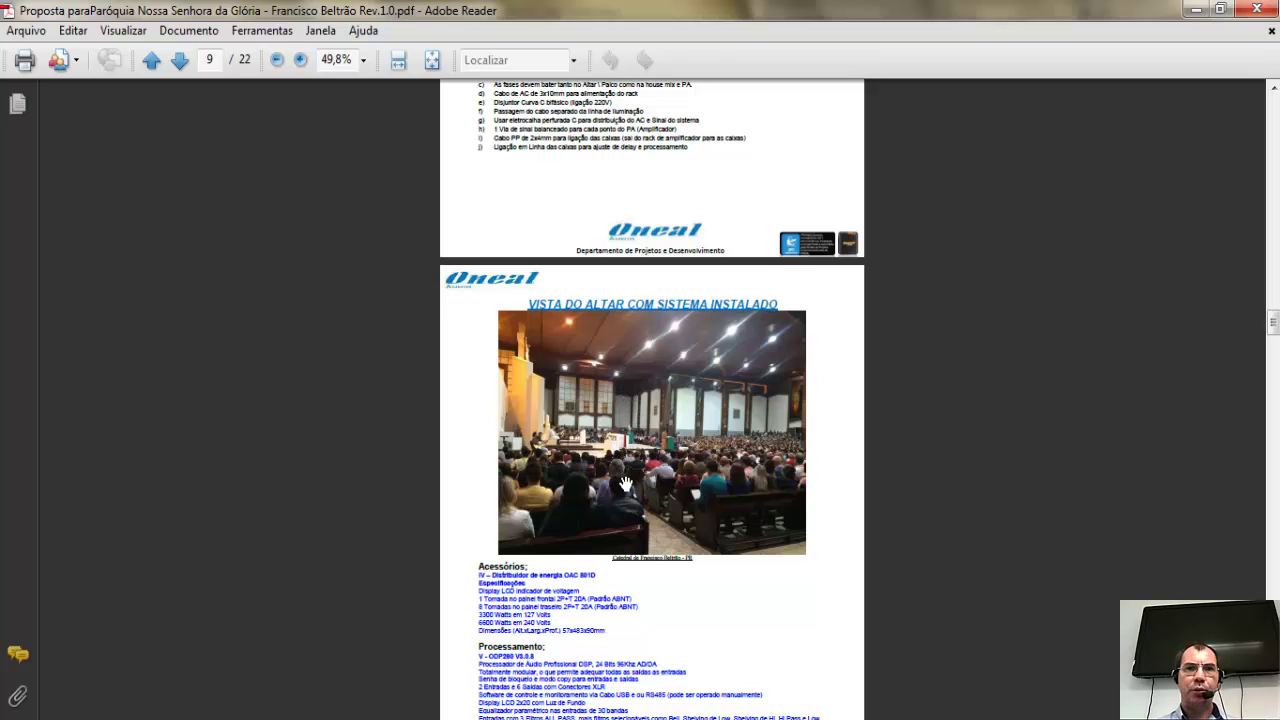
scroll(628, 485, "down", 2)
scroll(580, 480, "down", 3)
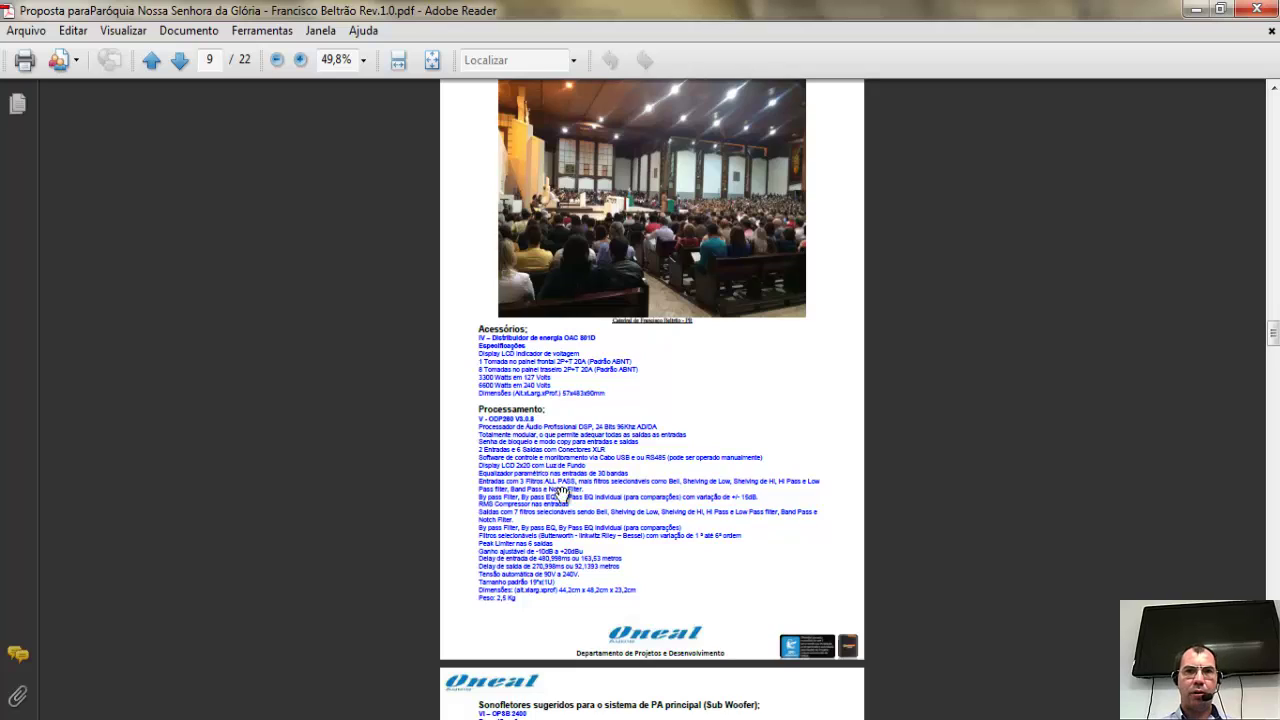
scroll(563, 493, "down", 4)
scroll(565, 491, "down", 4)
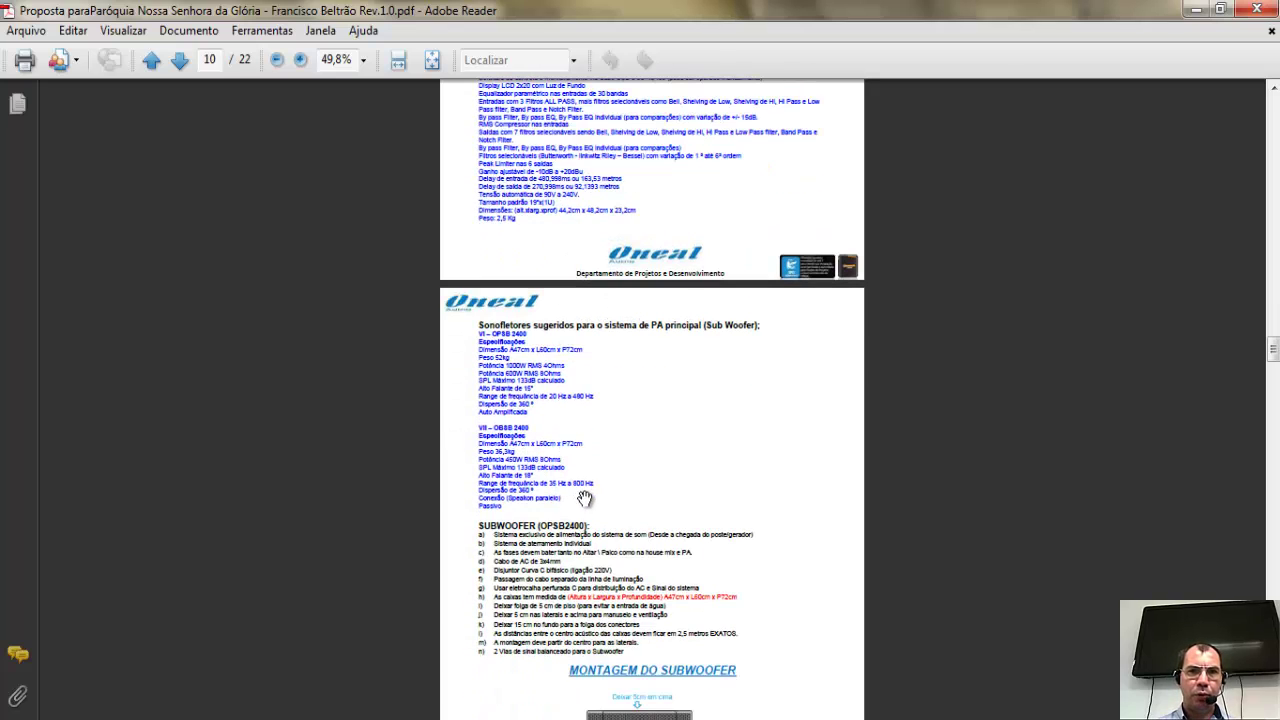
scroll(619, 371, "down", 2)
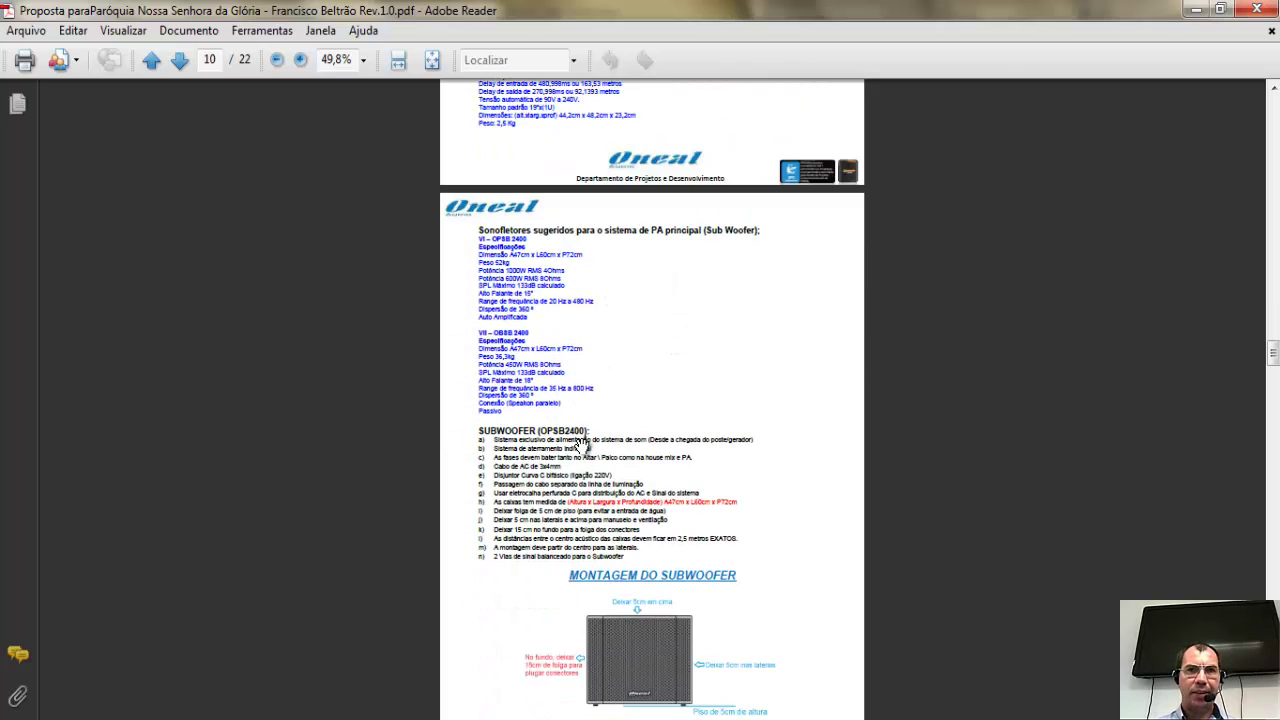
Examine the subwoofer mounting diagram and compare the typical and Straight Line subwoofer configurations on pages 10 and 11.
scroll(583, 443, "down", 4)
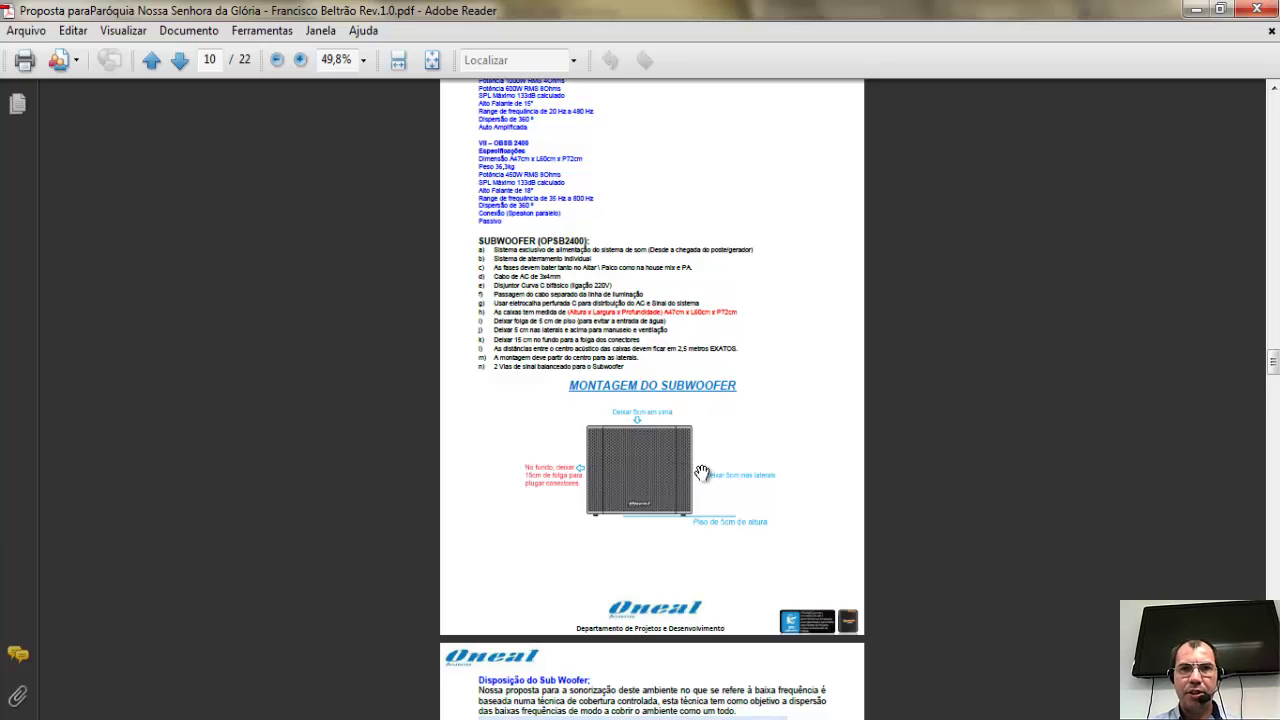
scroll(705, 480, "down", 1)
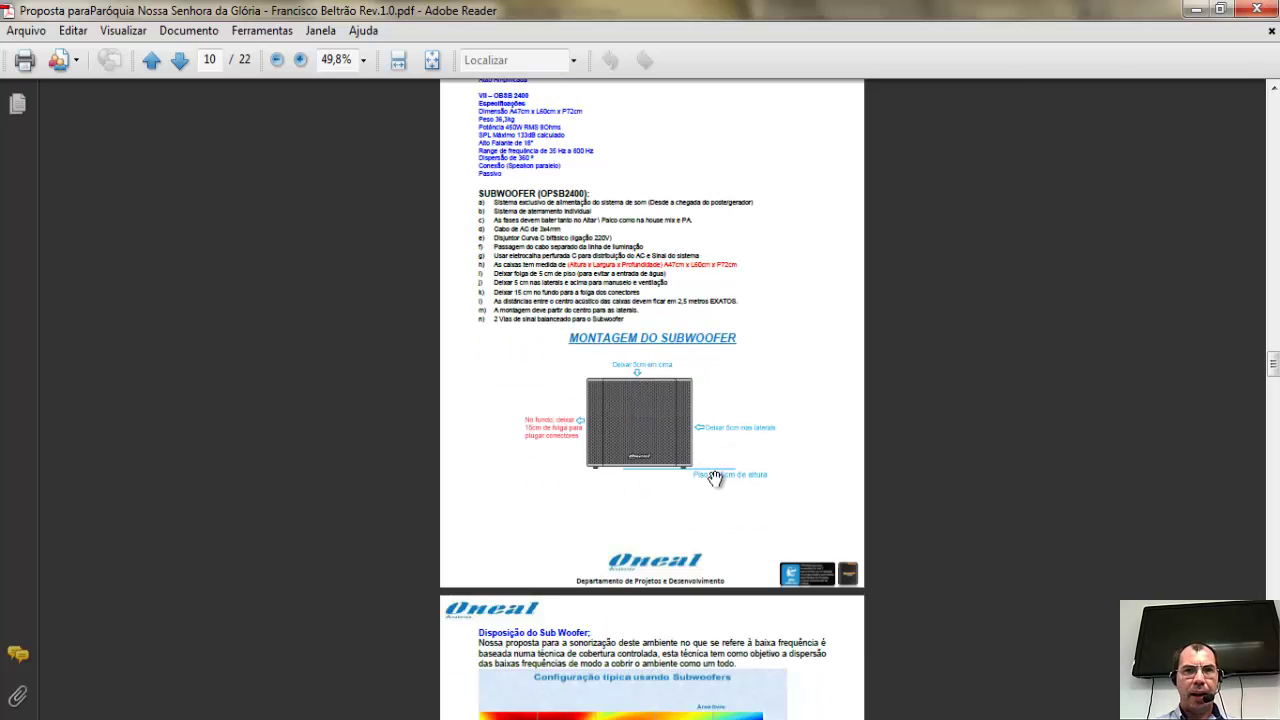
scroll(713, 478, "down", 5)
scroll(713, 478, "down", 3)
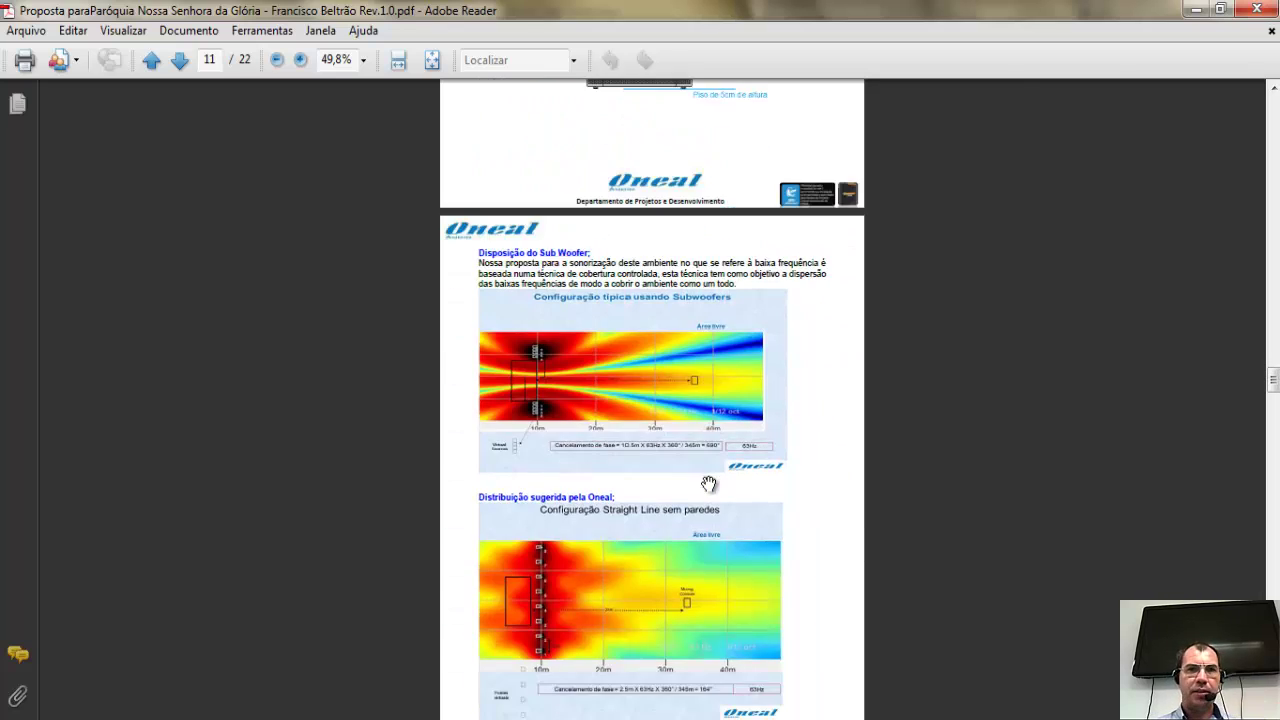
scroll(672, 487, "down", 1)
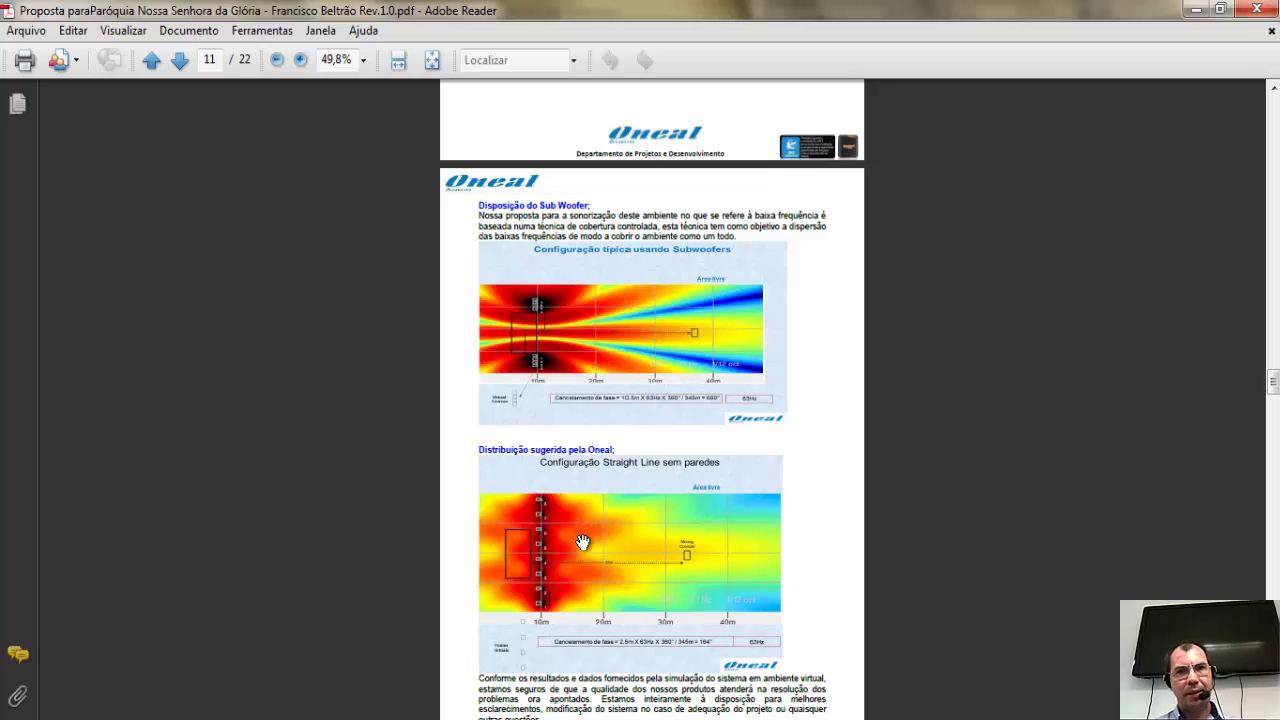
scroll(584, 540, "down", 1)
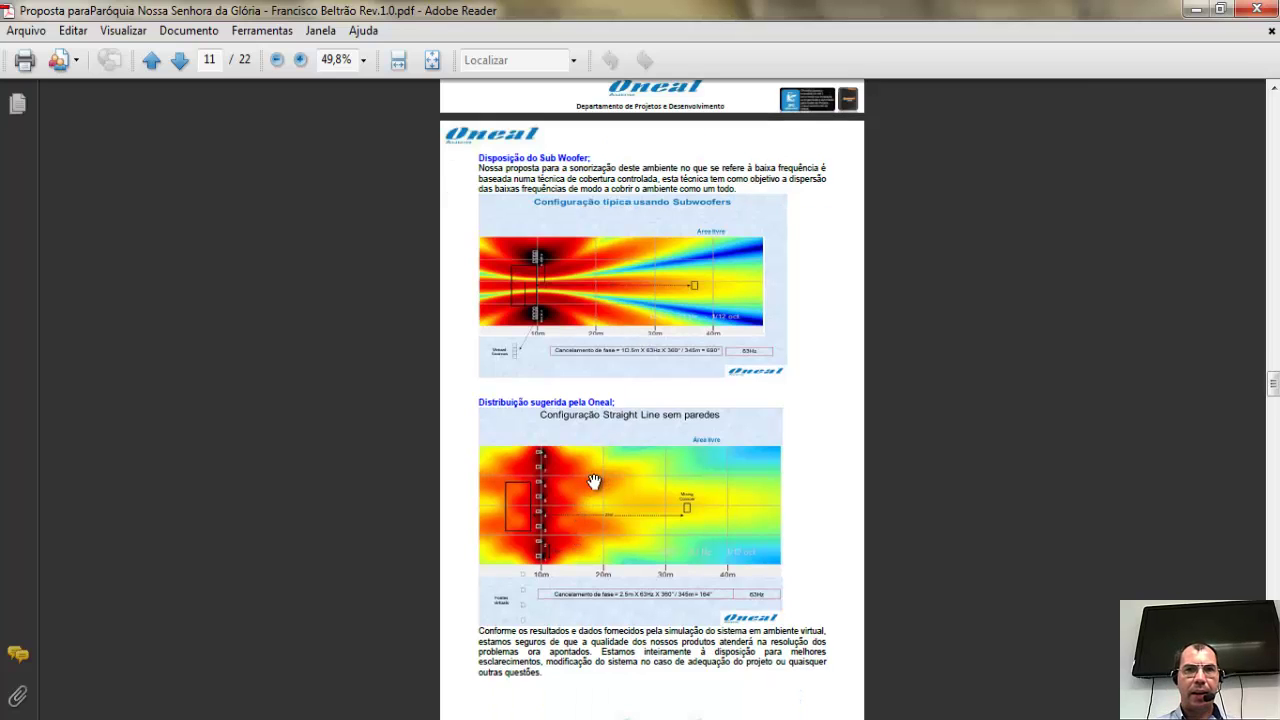
scroll(594, 486, "down", 1)
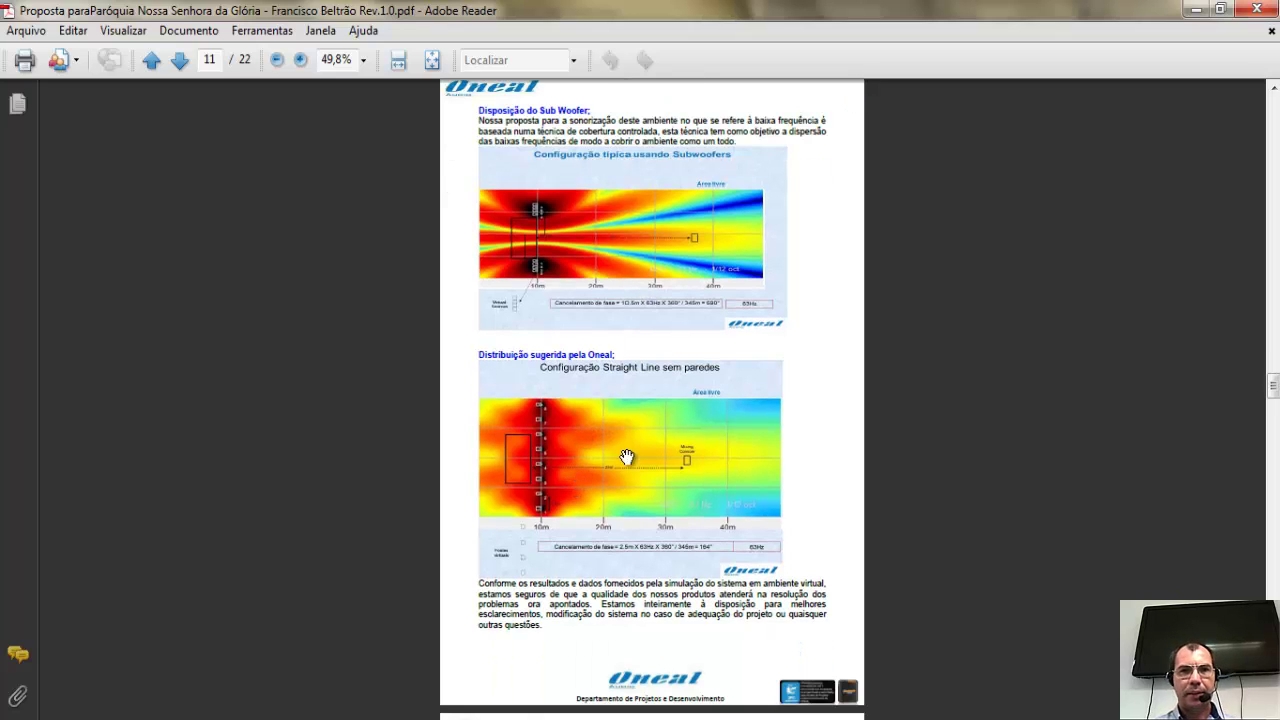
Review the main PA consumption table and product list, the delay simulations and equipment, and the lateral nave simulation on pages 12 to 14.
scroll(638, 490, "down", 5)
scroll(626, 470, "down", 3)
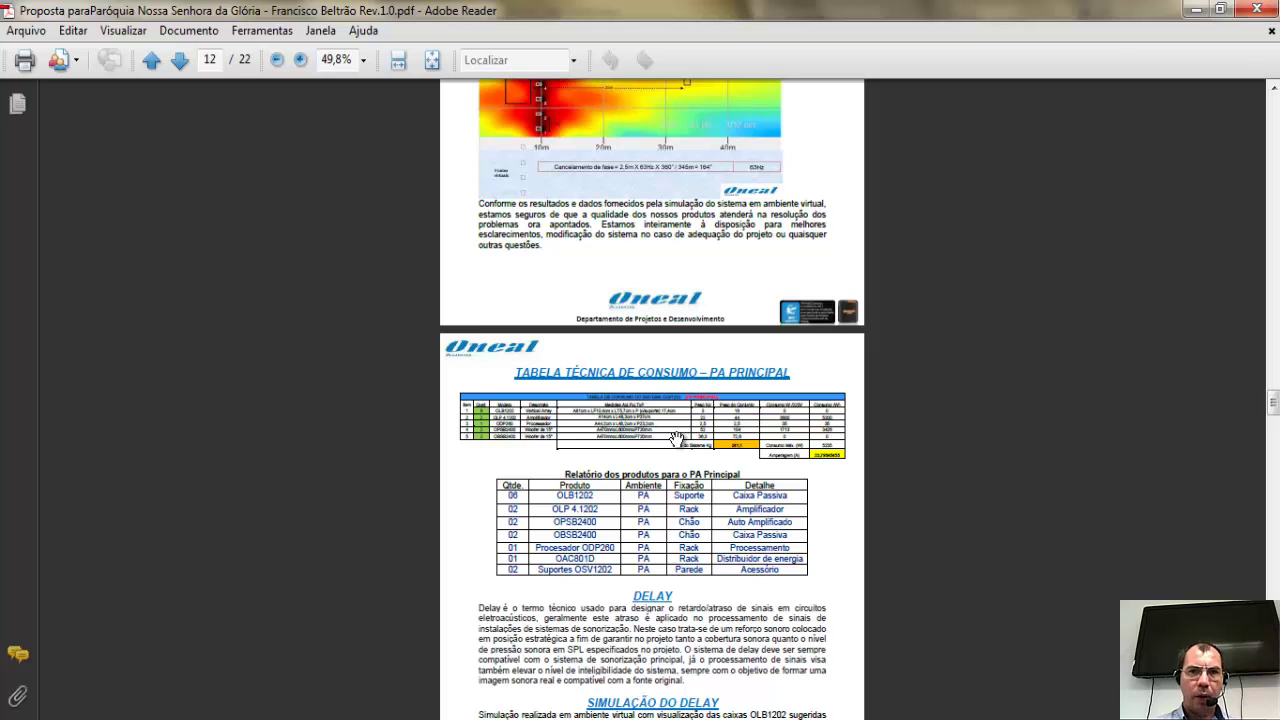
scroll(640, 480, "down", 1)
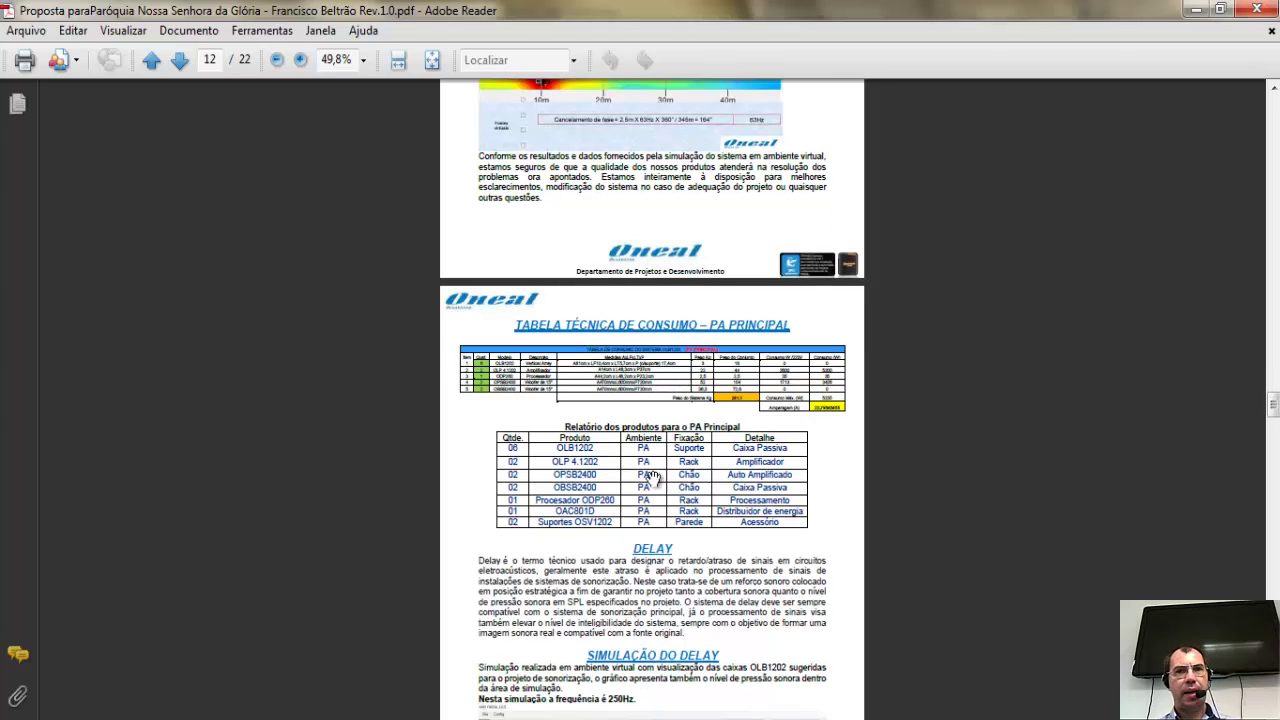
scroll(674, 460, "down", 3)
scroll(677, 465, "down", 1)
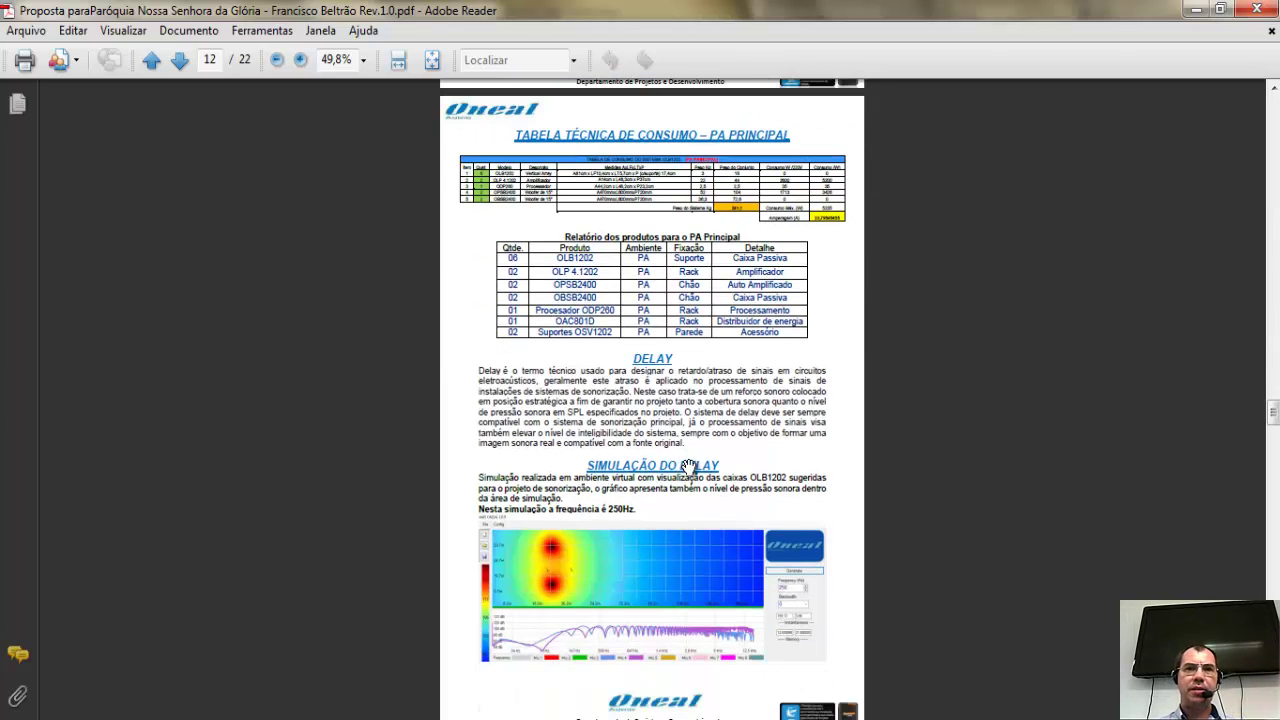
scroll(660, 470, "down", 12)
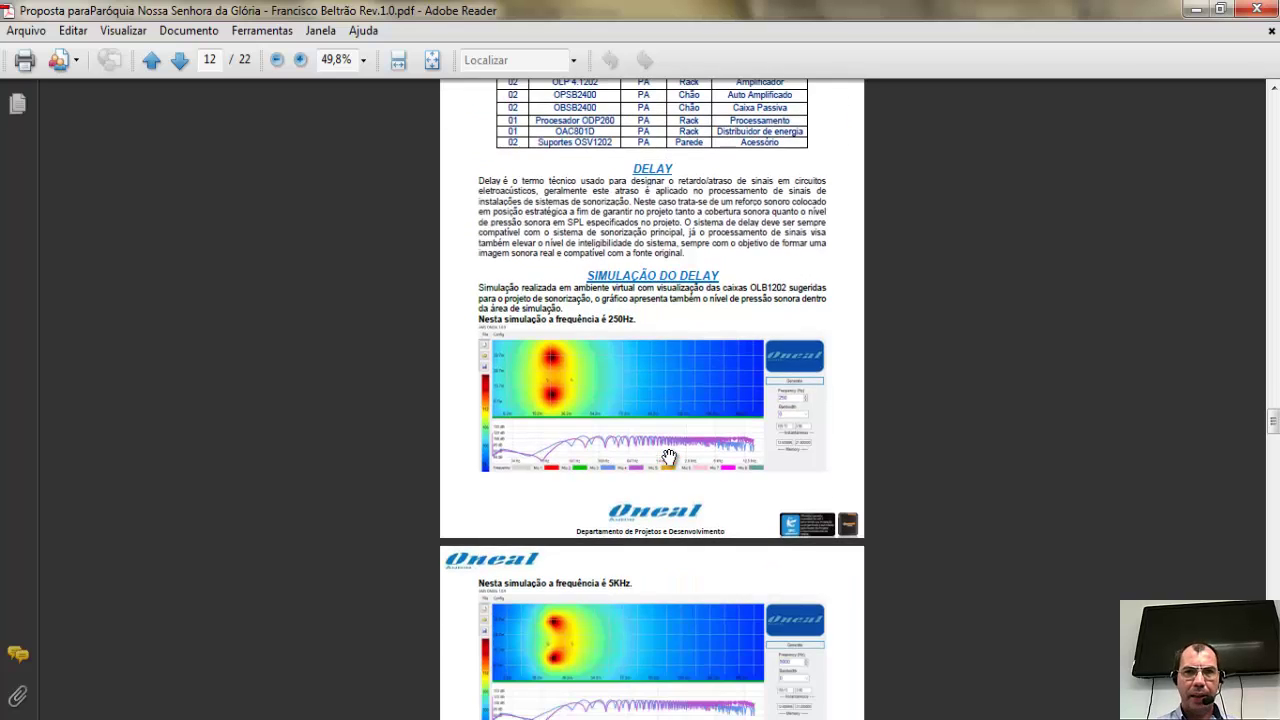
scroll(631, 414, "down", 7)
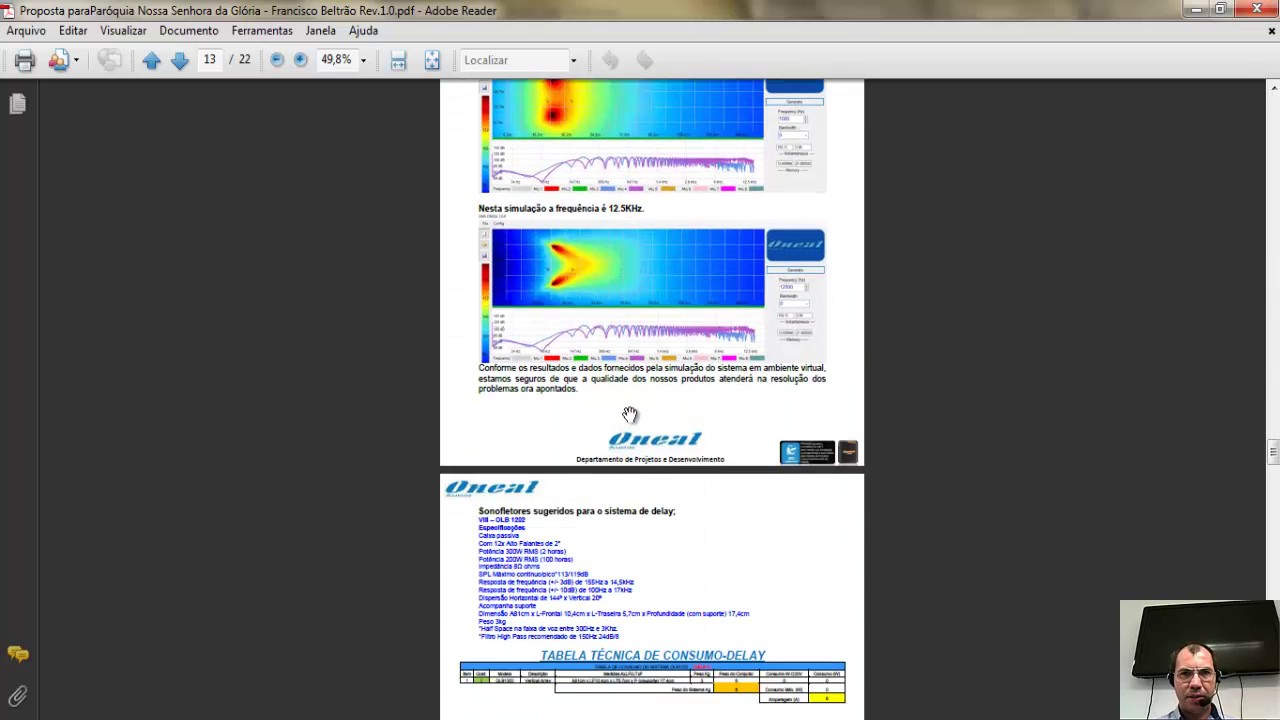
scroll(630, 415, "down", 3)
scroll(635, 416, "down", 6)
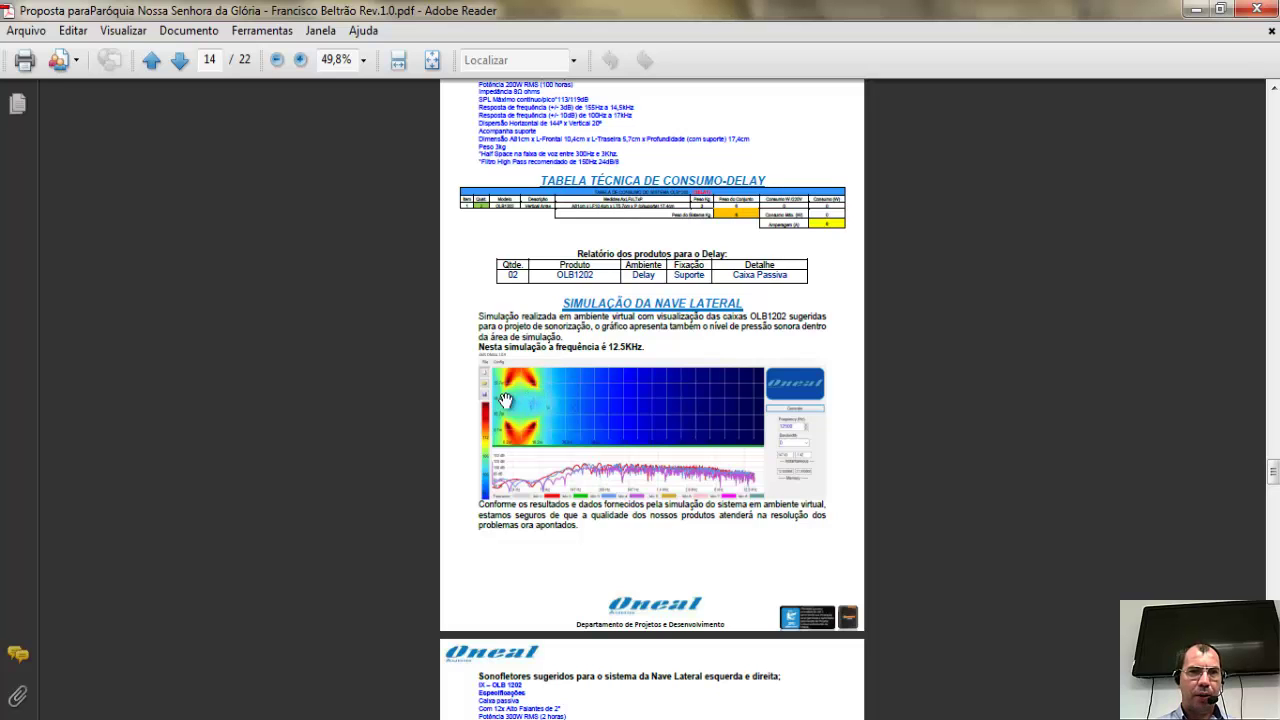
Switch to the AMS ONEAL simulator, generate the coverage map at 12500 Hz and show the main speaker settings.
left_click(300, 708)
left_click(213, 641)
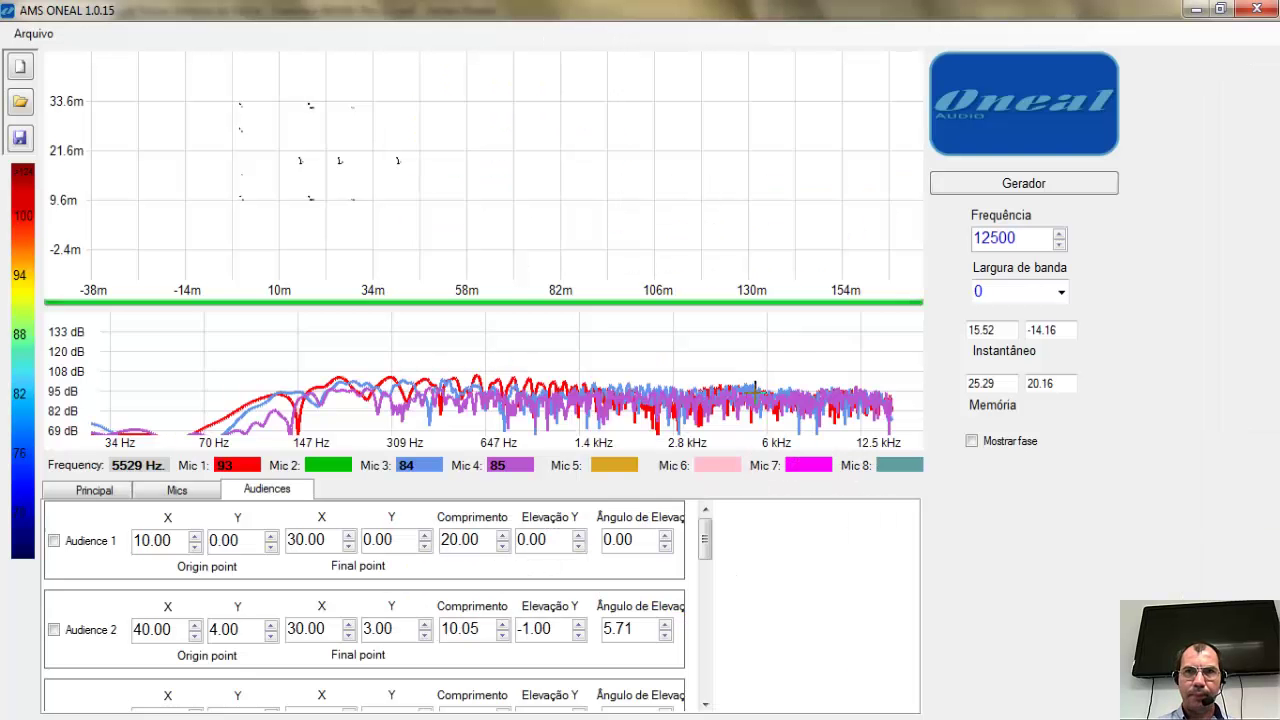
left_click(995, 188)
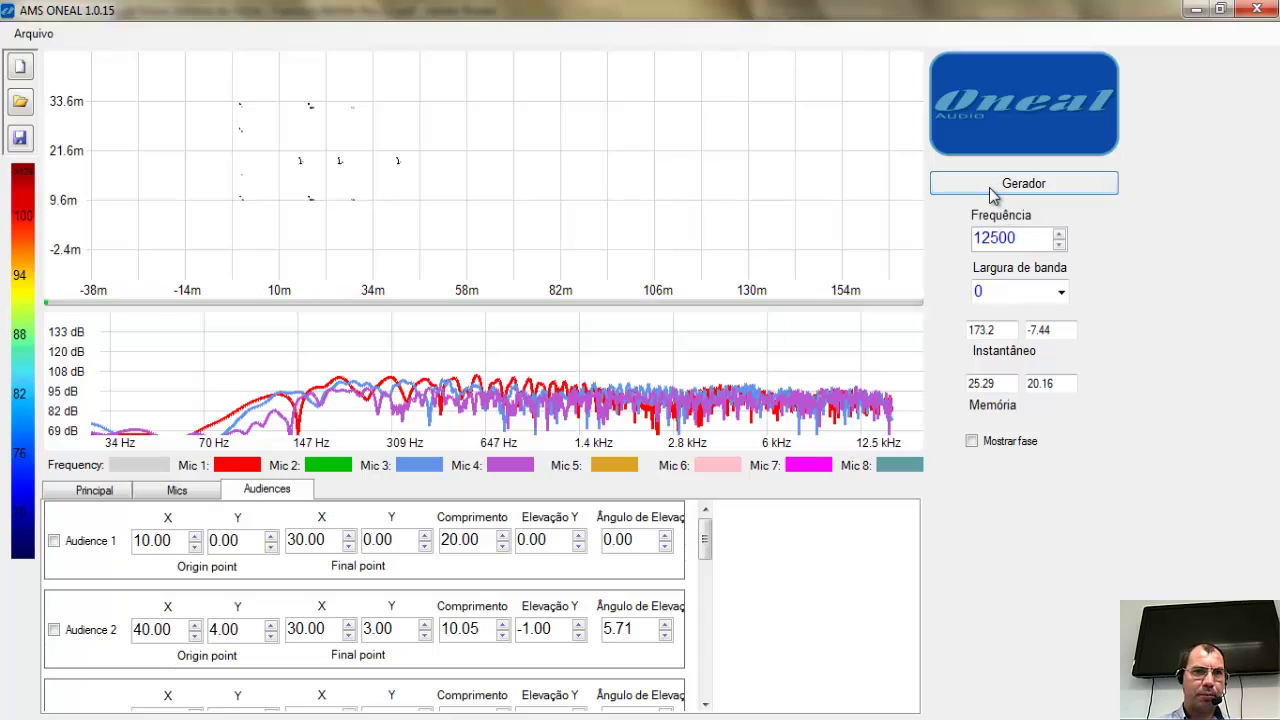
left_click(100, 491)
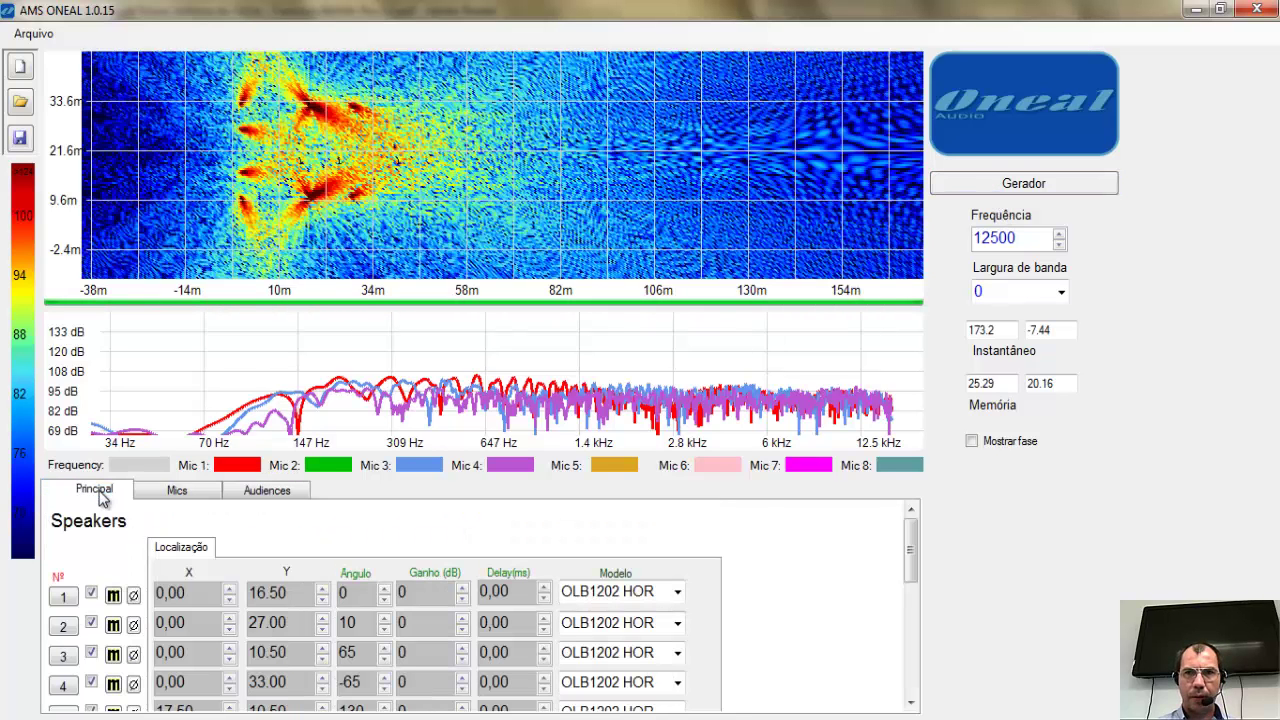
Turn off the phase display, recentre the coverage map on the nave area and regenerate it.
left_click(972, 441)
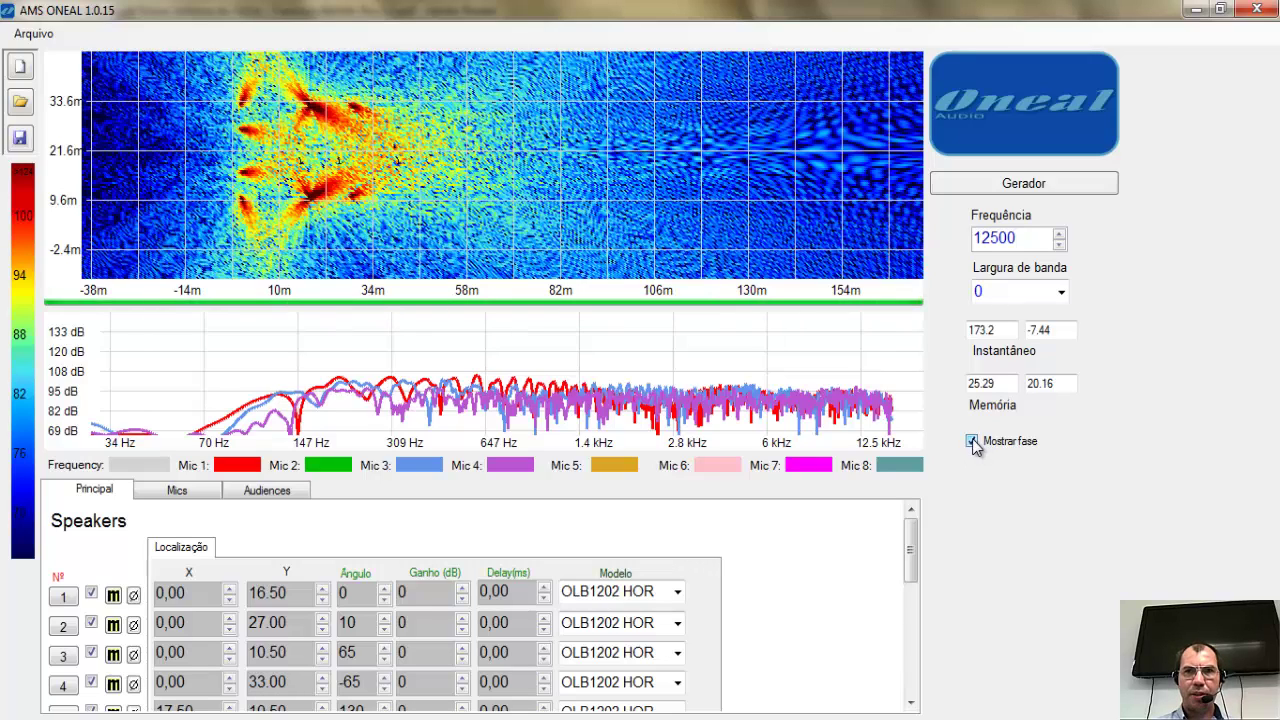
left_click(972, 441)
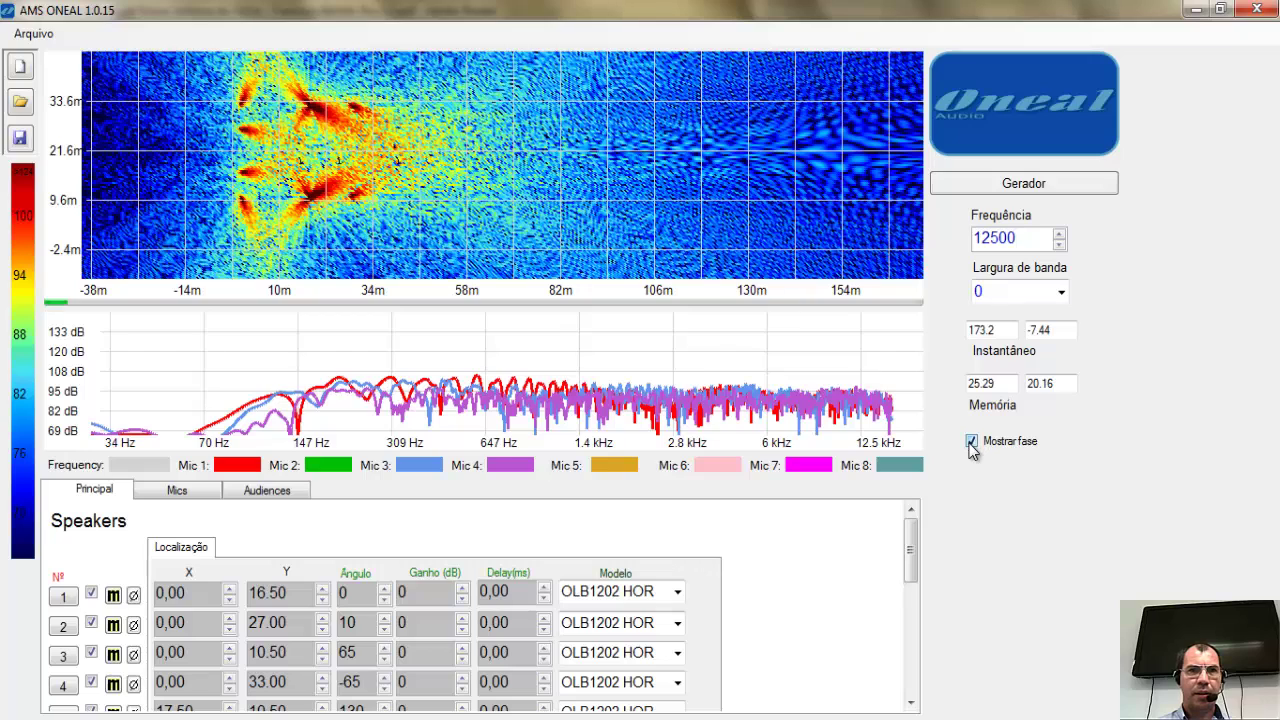
left_click(972, 441)
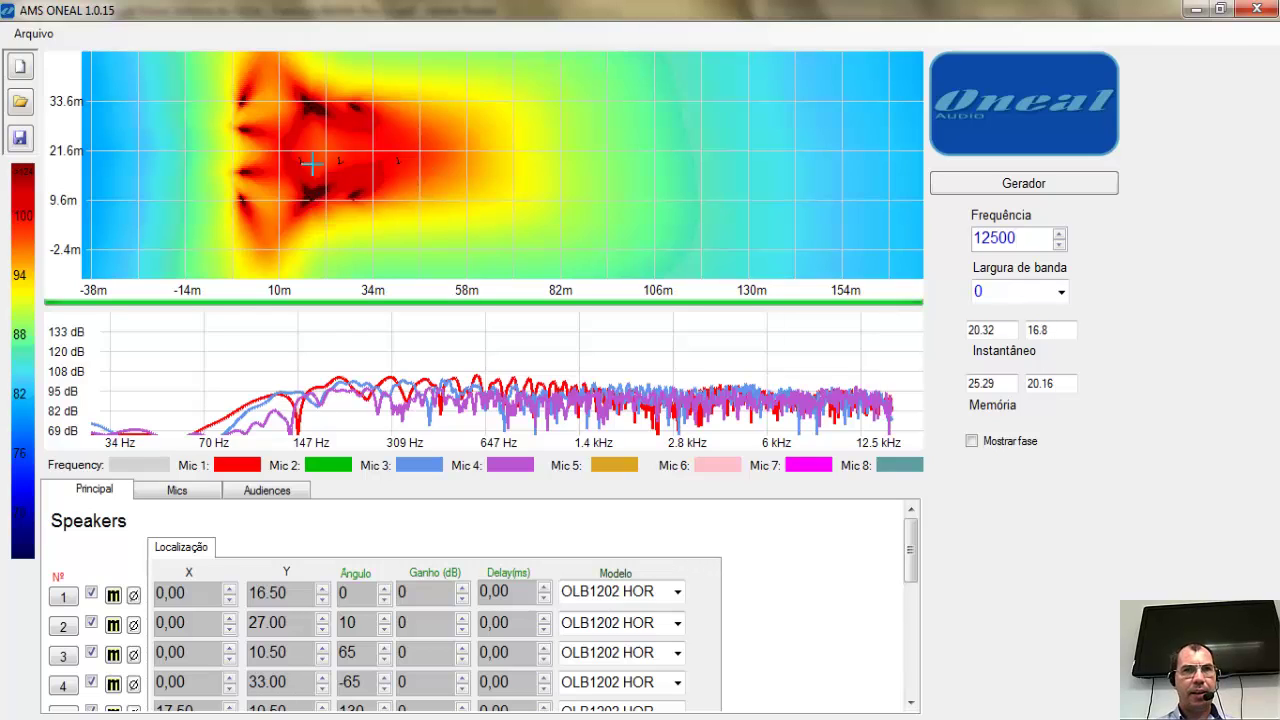
left_click(315, 184)
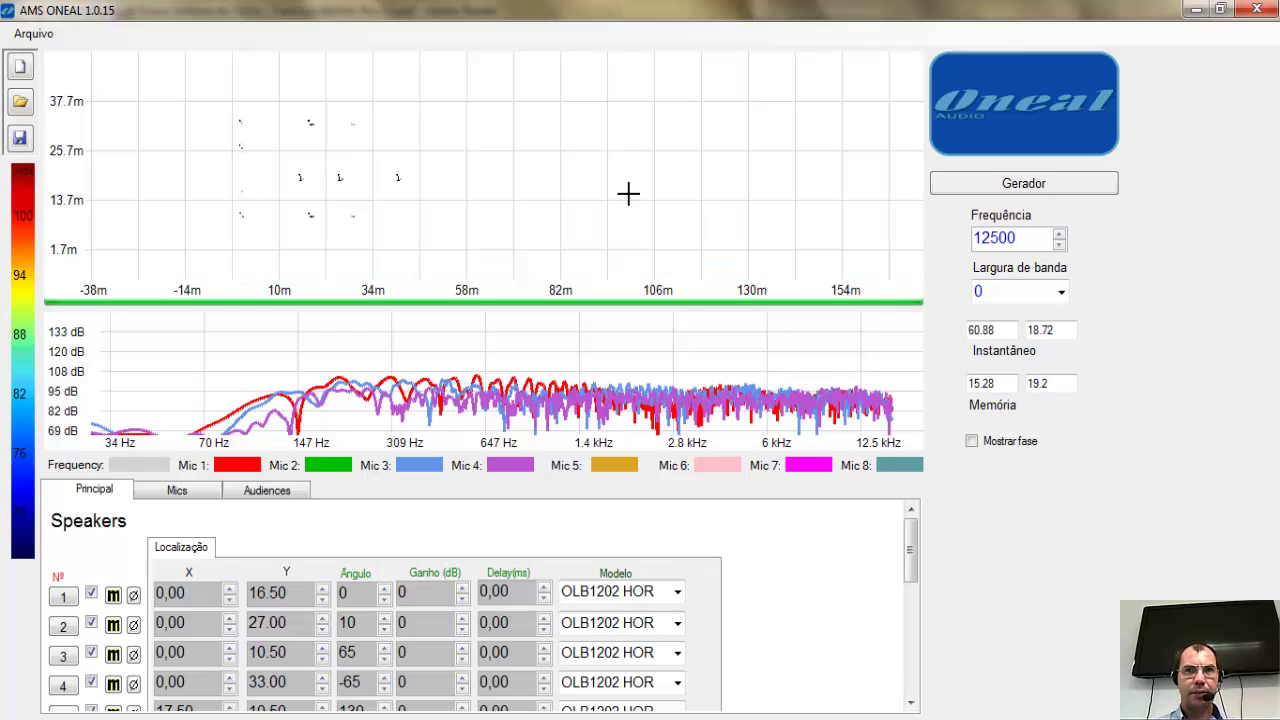
left_click(987, 190)
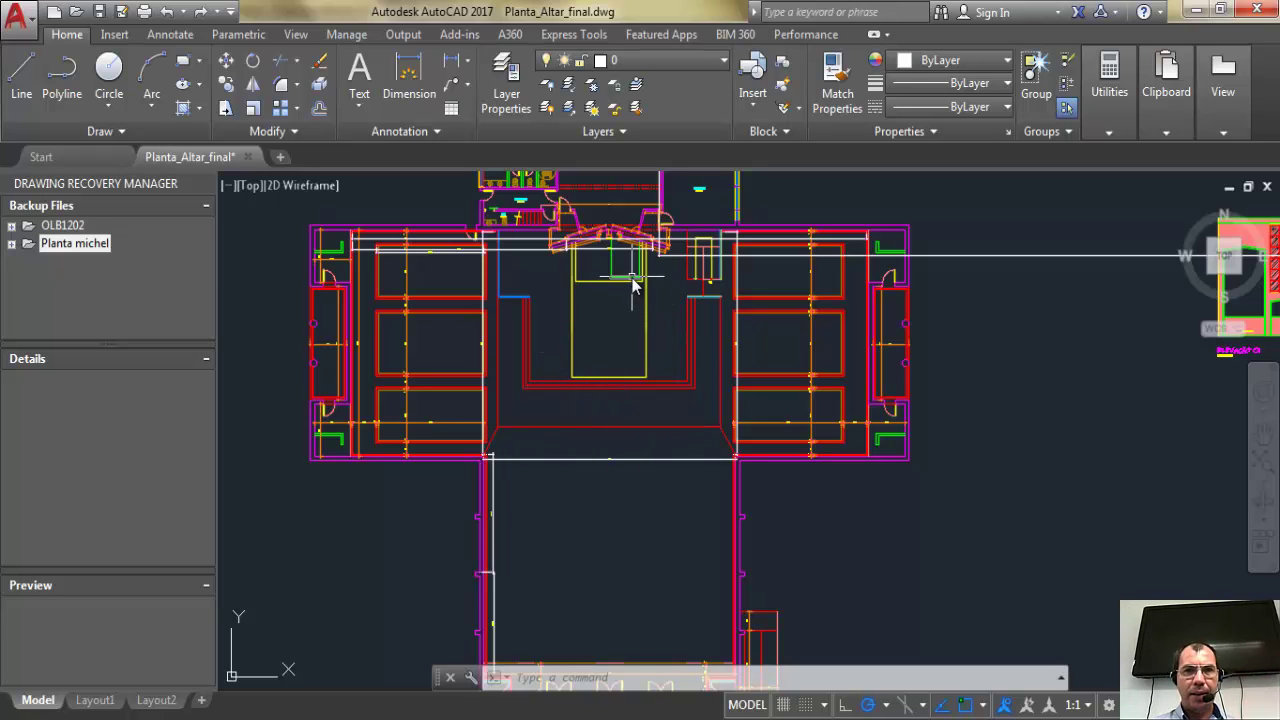
Examine the altar and nave layout in AutoCAD's Planta_Altar_final.dwg, and compare it with the AMS ONEAL coverage map.
scroll(647, 505, "up", 2)
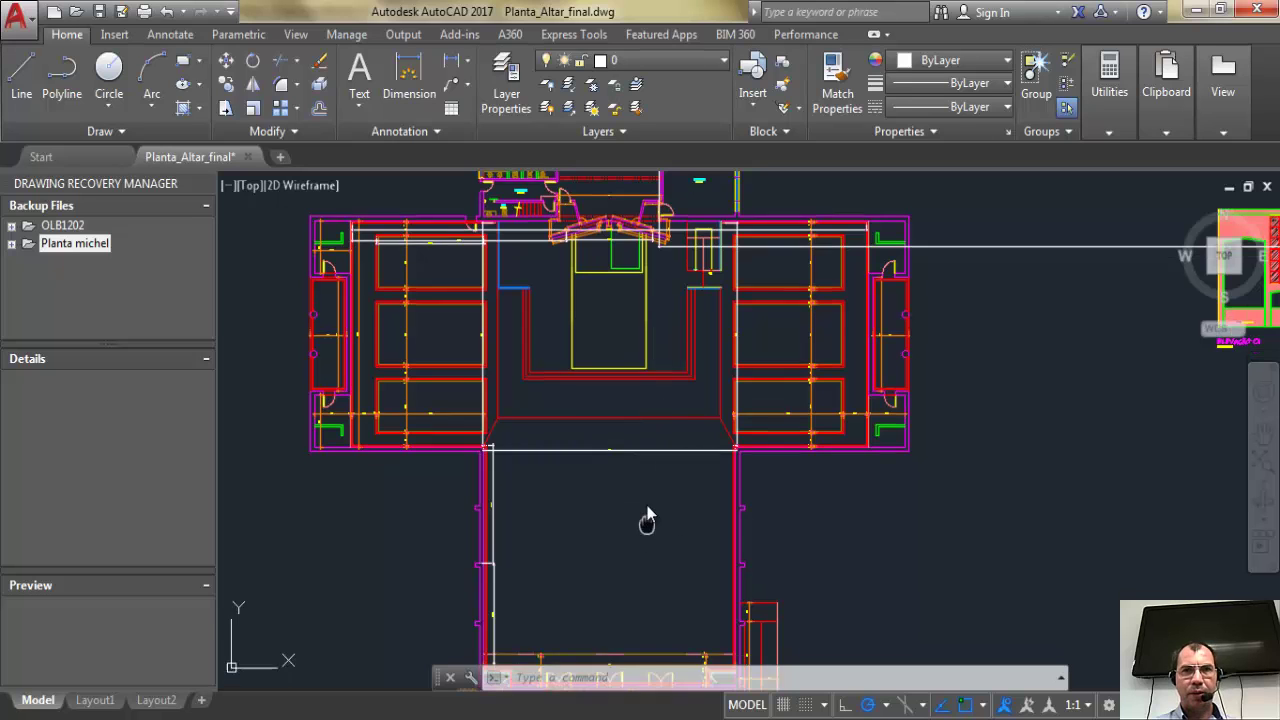
scroll(657, 482, "down", 2)
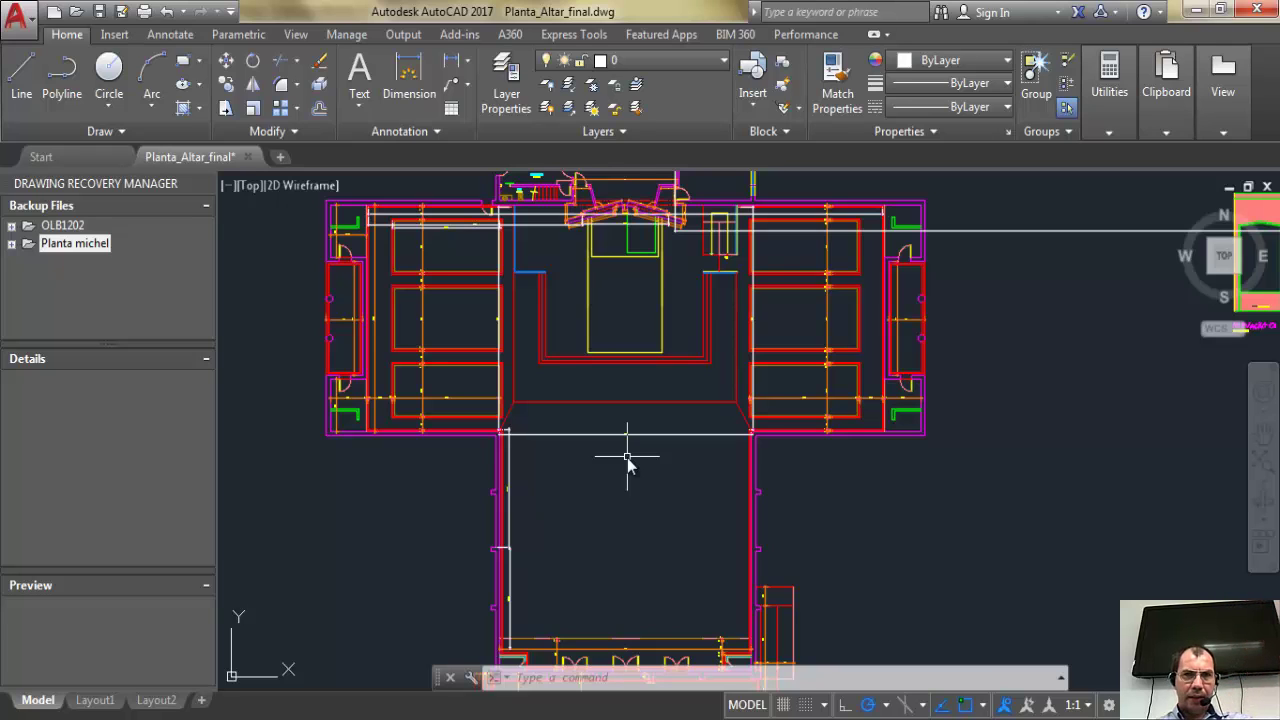
scroll(627, 458, "down", 2)
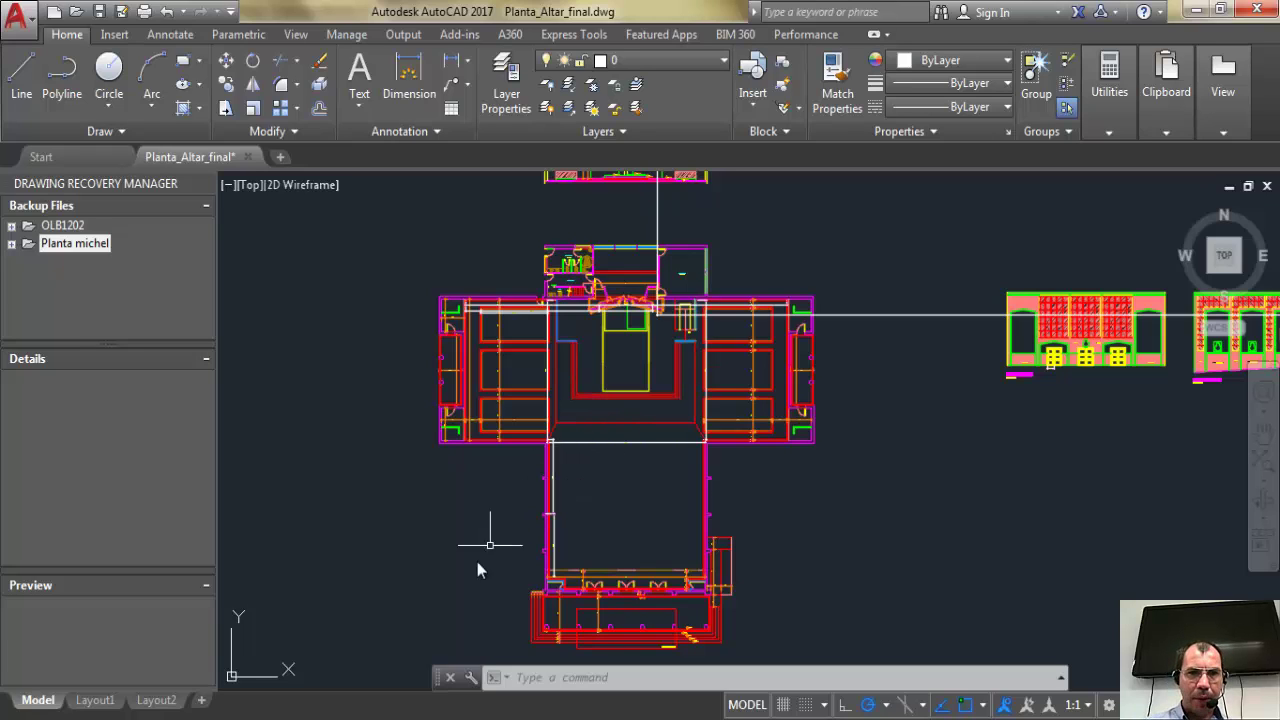
mouse_move(382, 700)
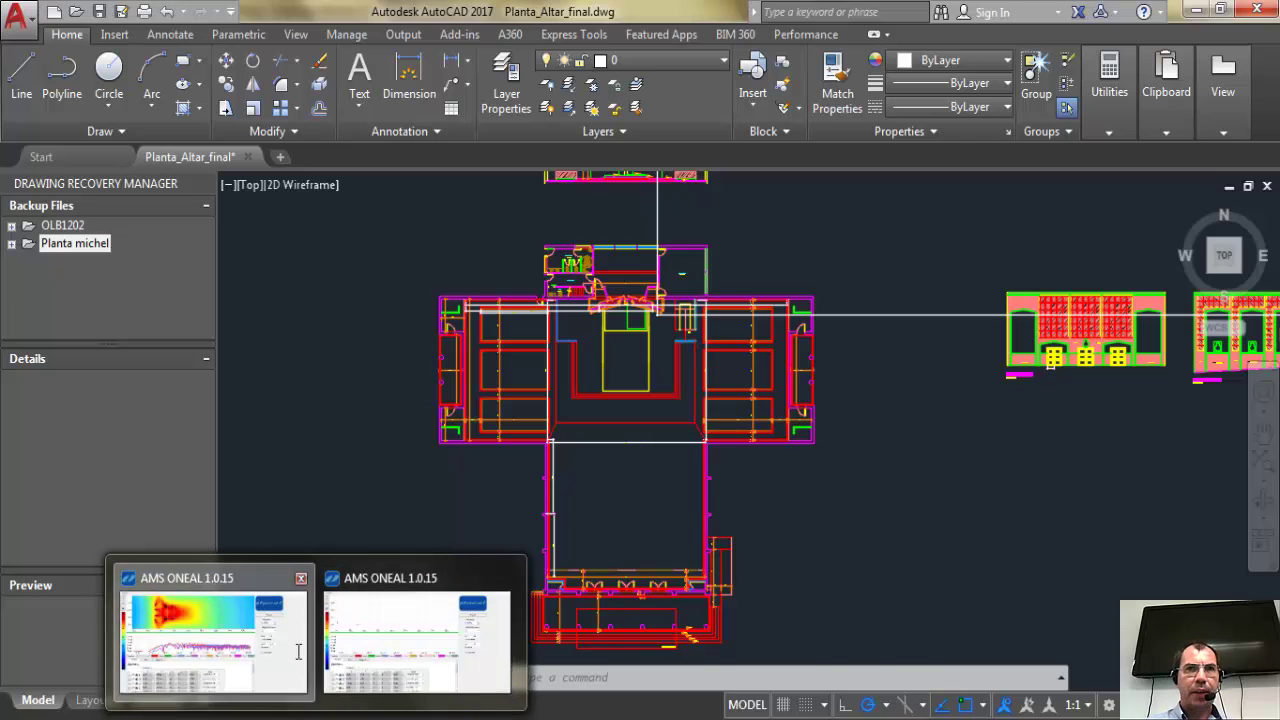
left_click(215, 620)
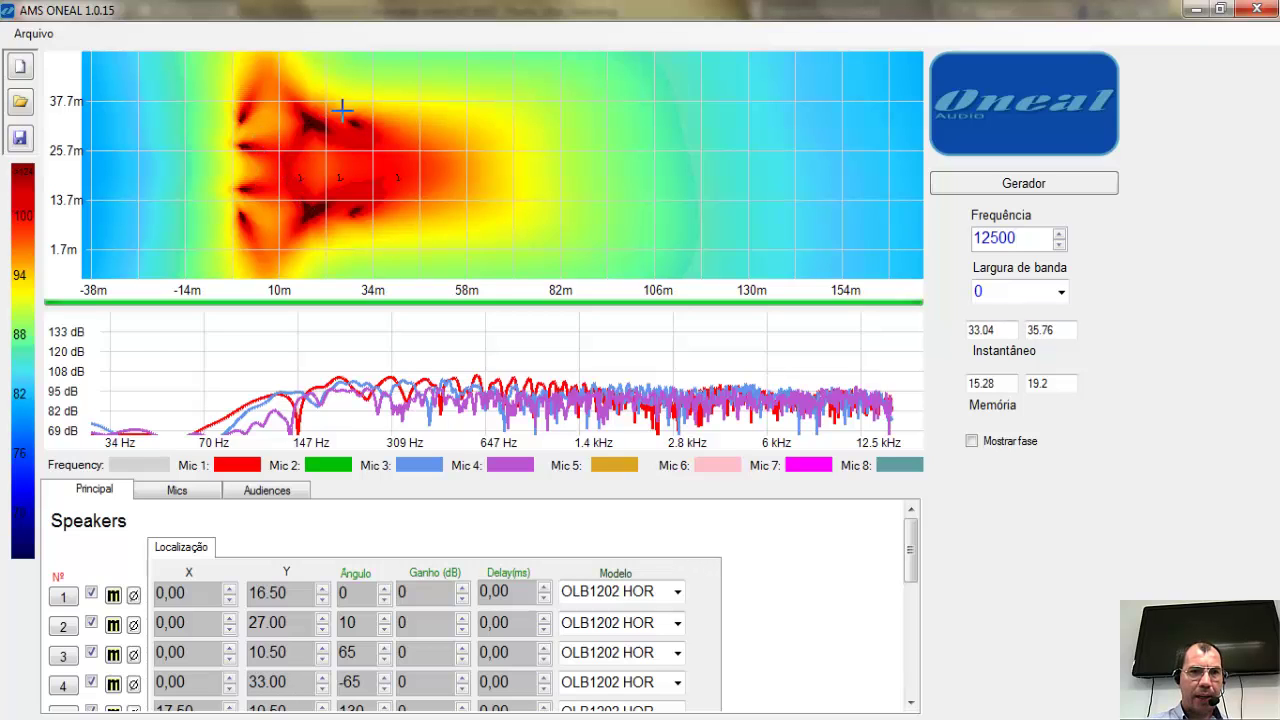
Return to the proposal PDF in Adobe Reader and review the lateral nave simulation, specifications and consumption table on pages 14 and 15.
mouse_move(232, 690)
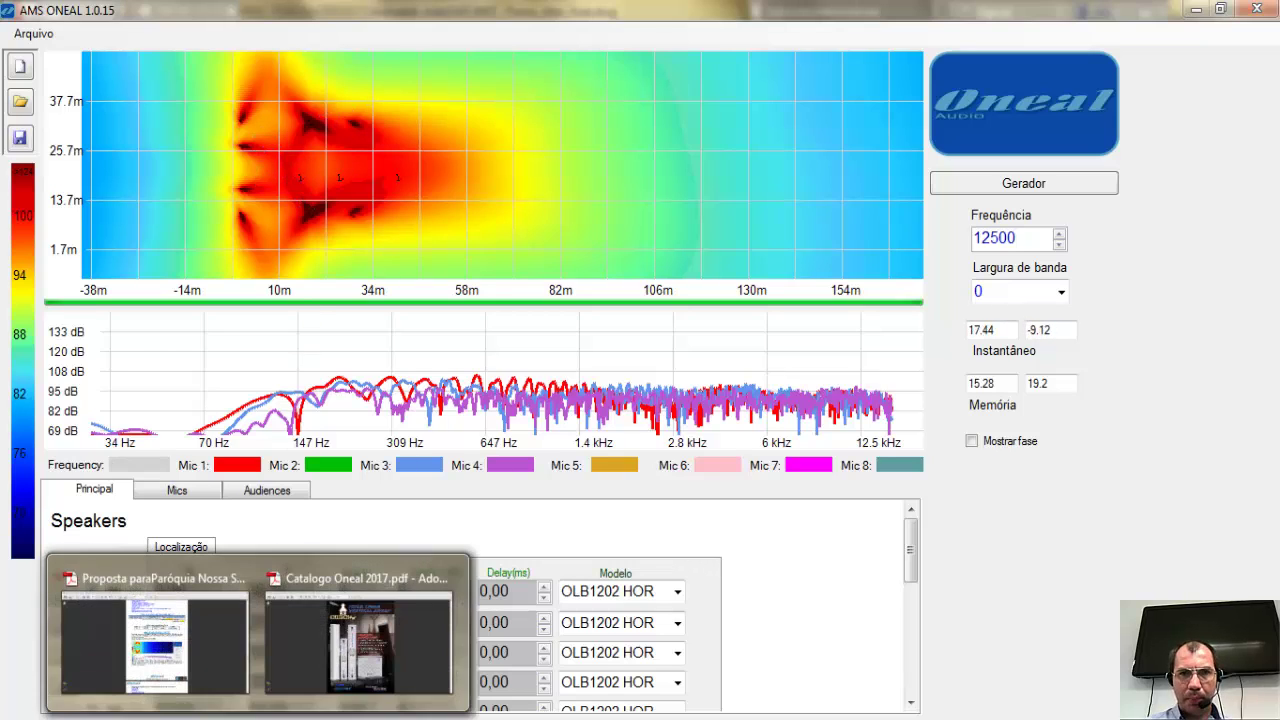
left_click(226, 668)
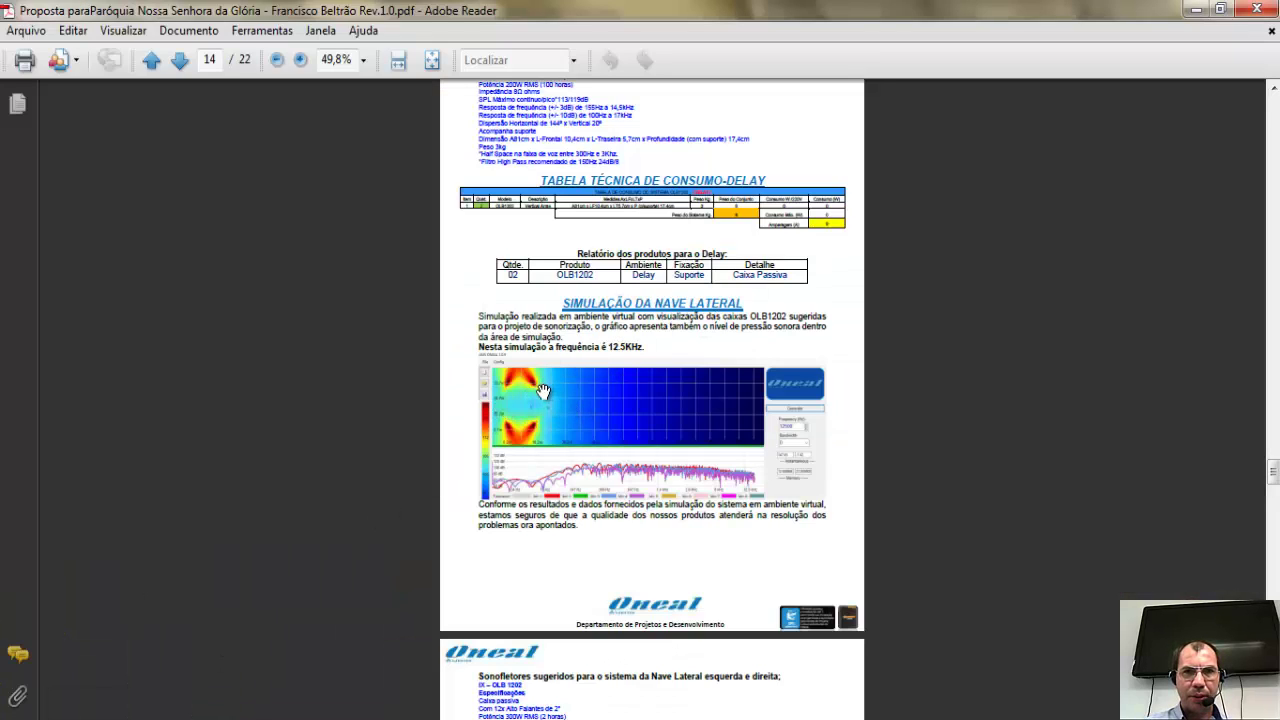
scroll(620, 488, "down", 5)
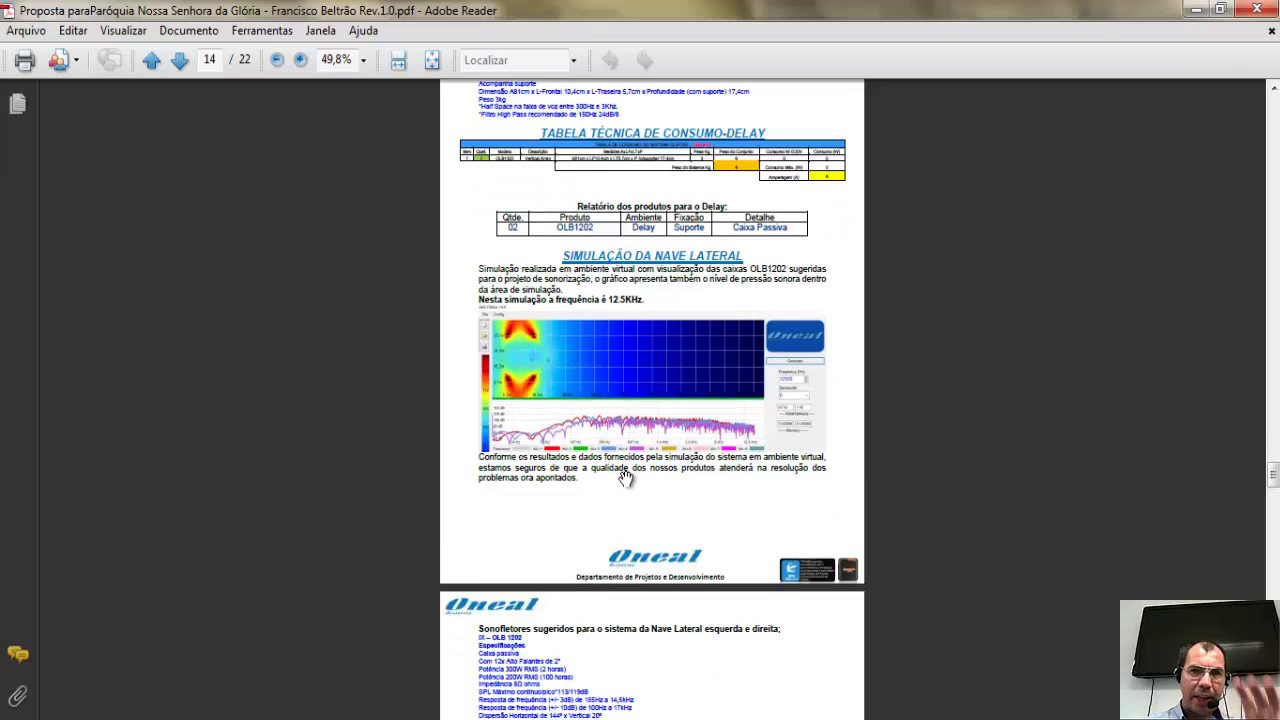
scroll(620, 489, "down", 2)
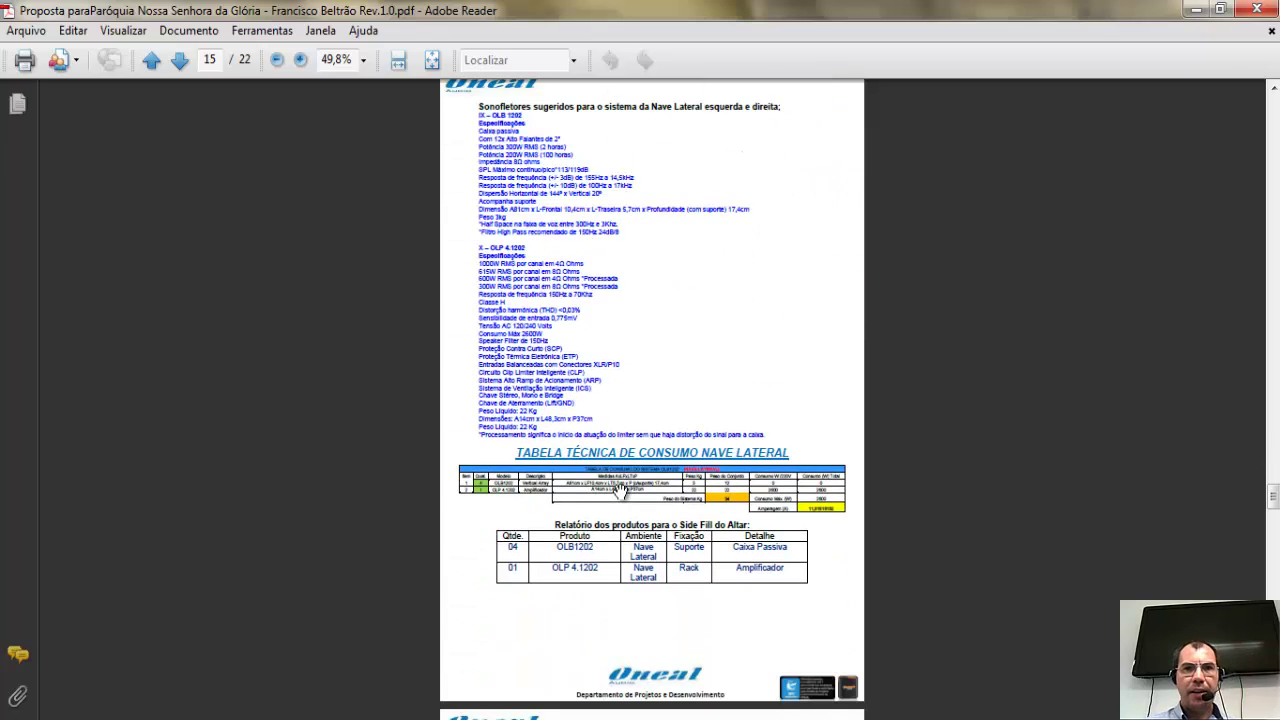
scroll(620, 490, "down", 3)
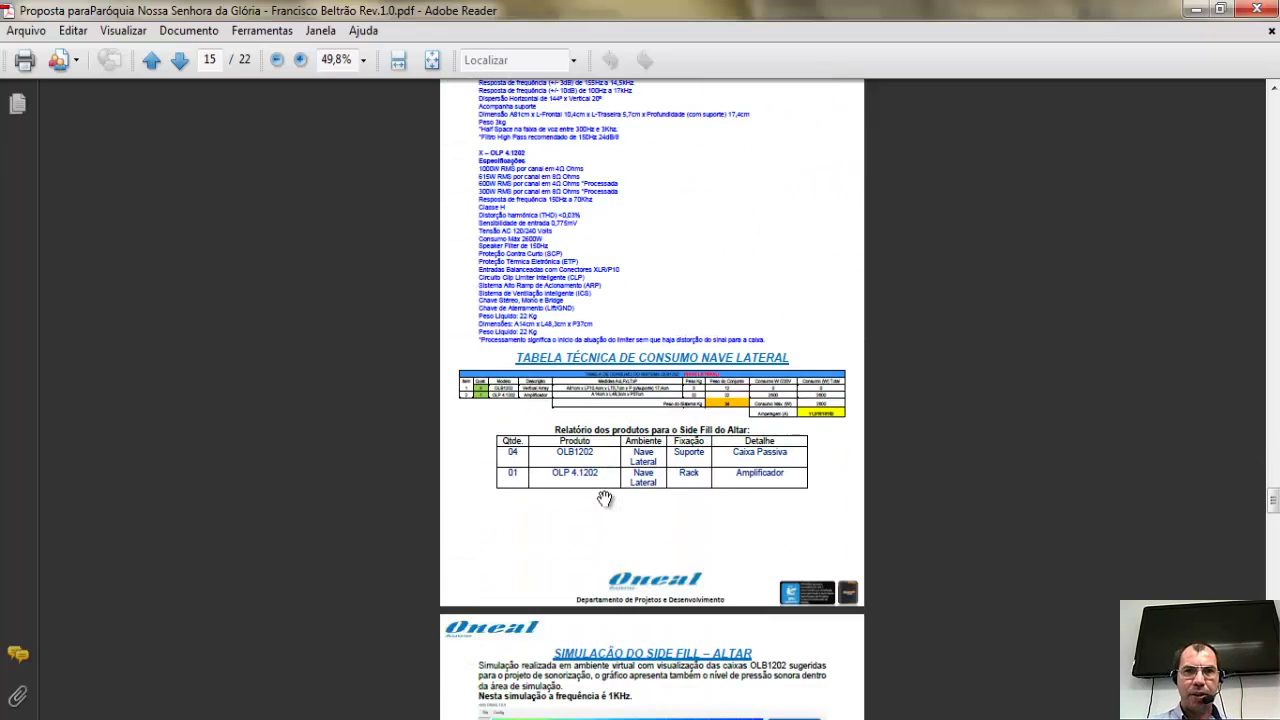
Review the altar side fill simulations, equipment specifications, product list and installation photos on pages 16 to 18.
scroll(604, 496, "down", 1)
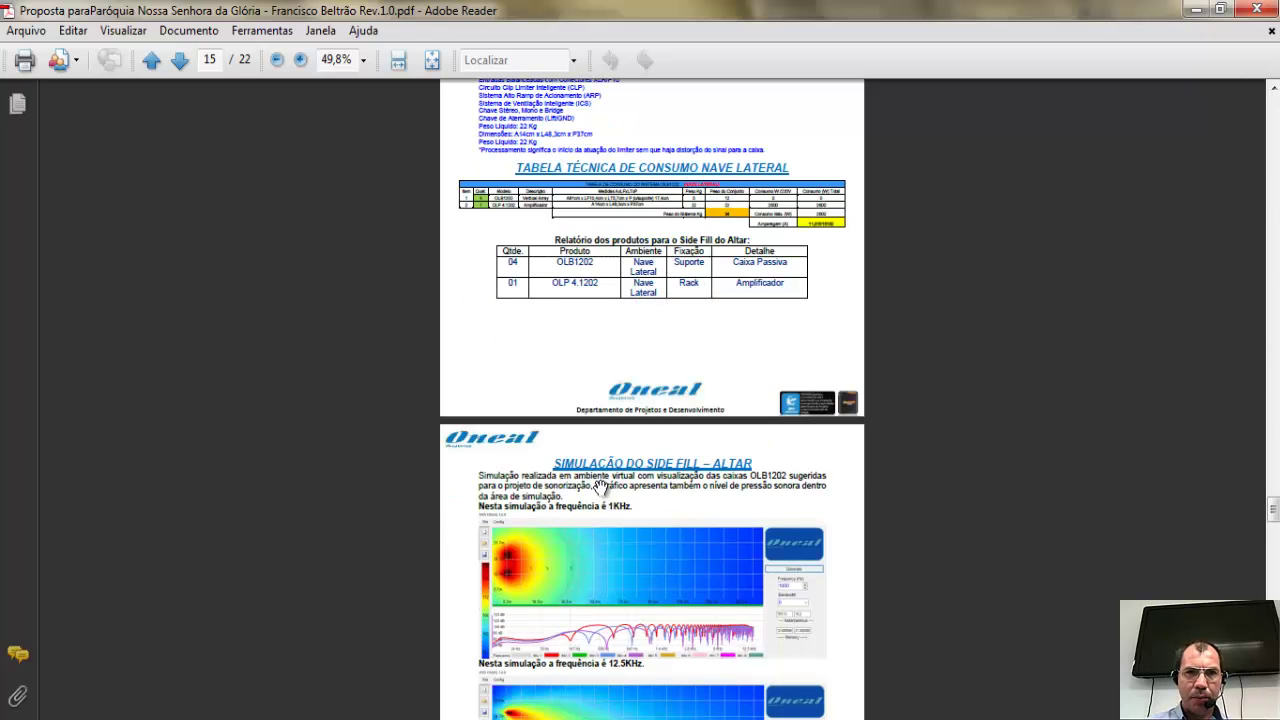
scroll(600, 488, "down", 3)
scroll(600, 488, "down", 2)
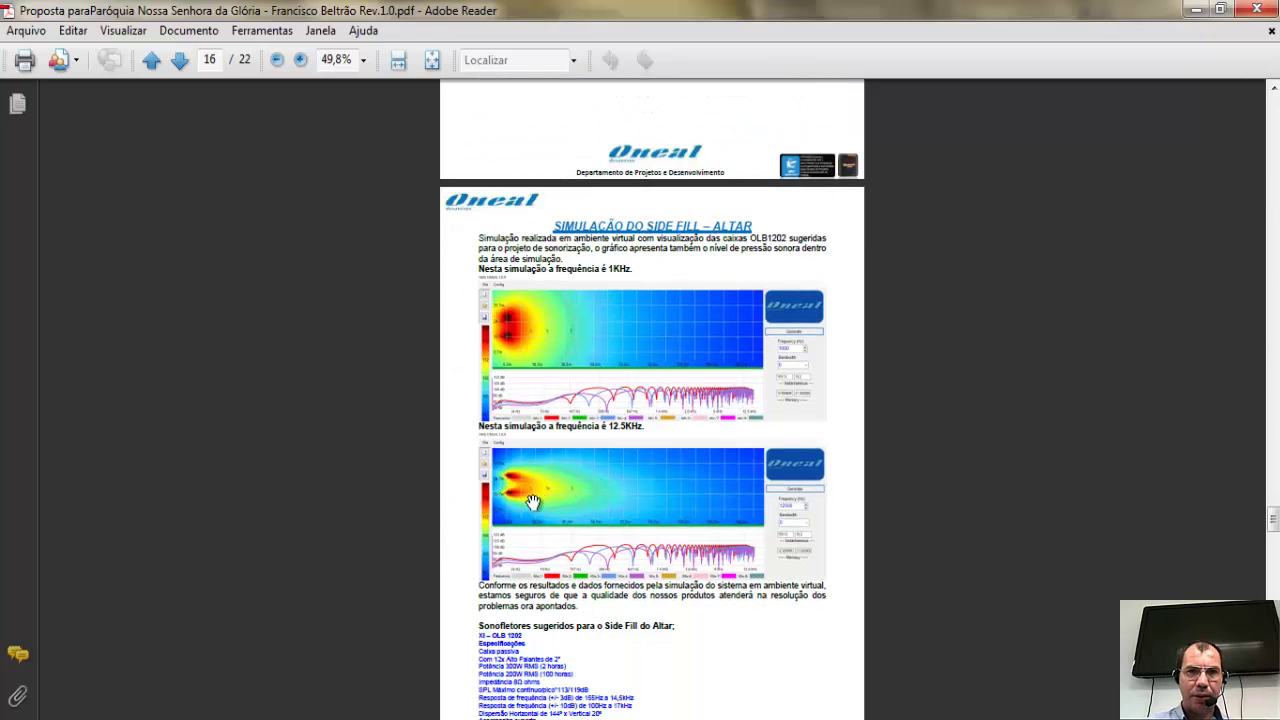
scroll(533, 498, "down", 15)
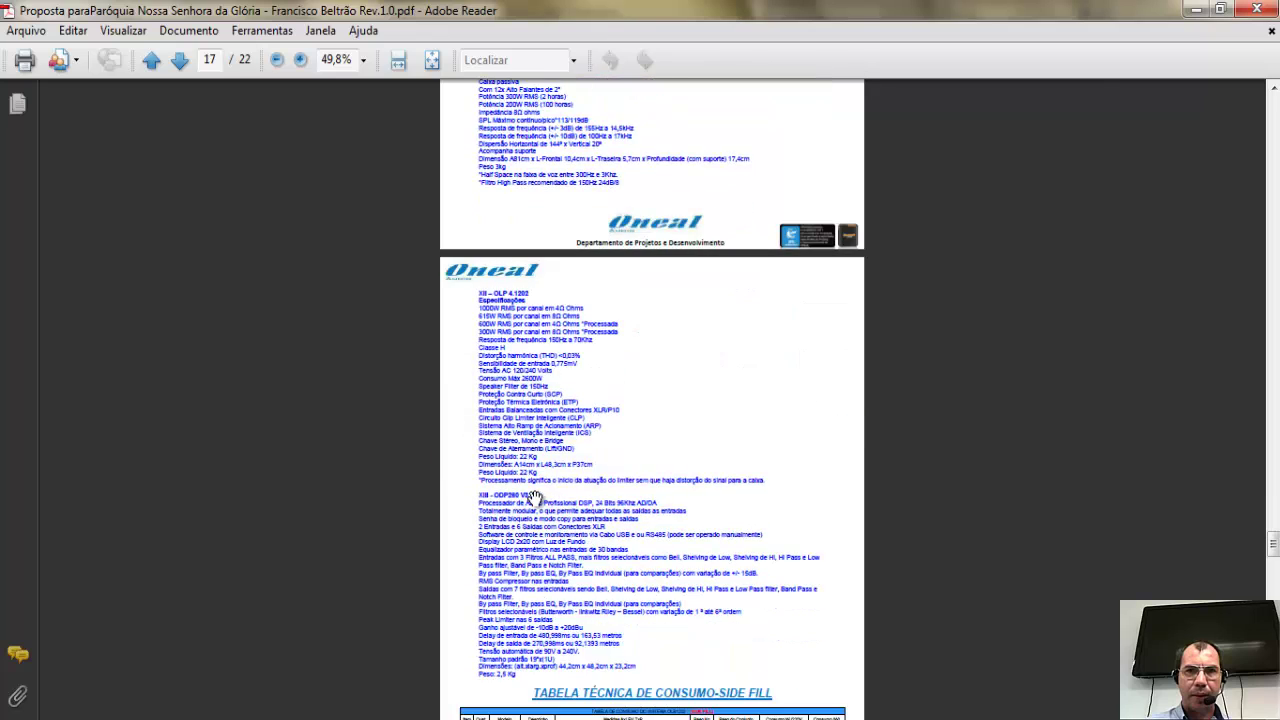
scroll(537, 498, "down", 7)
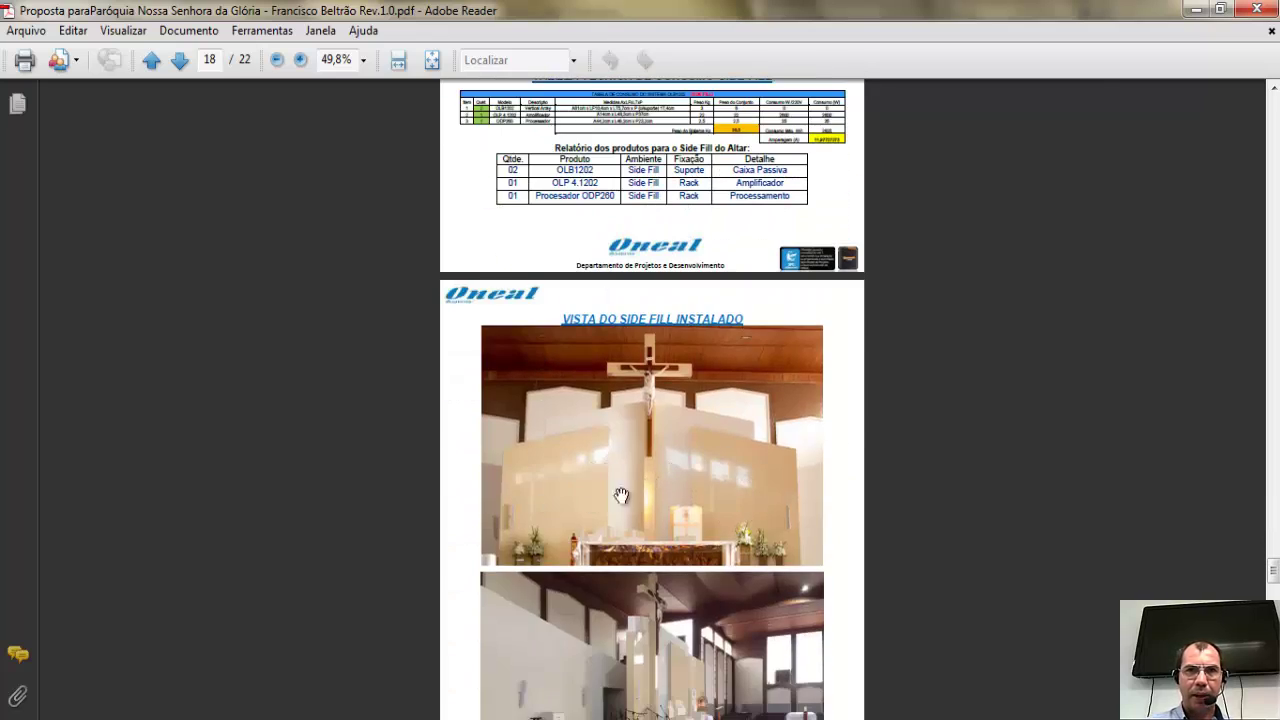
scroll(593, 504, "up", 3)
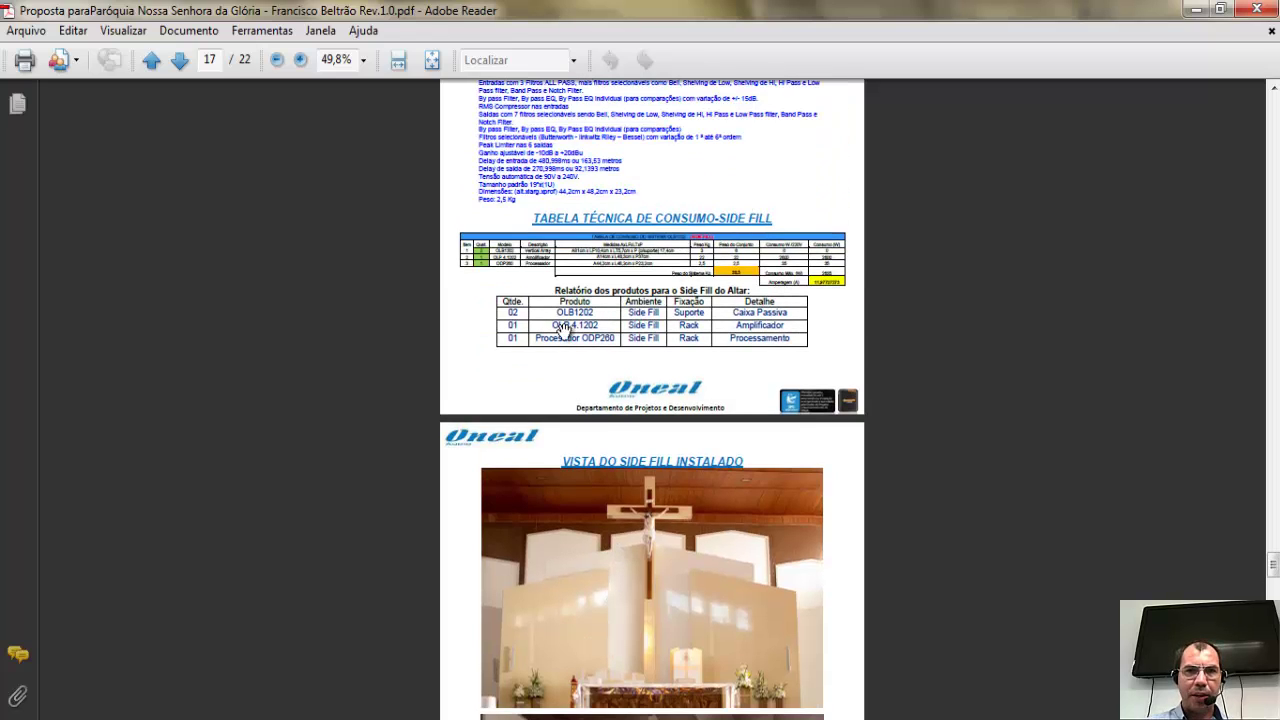
scroll(620, 430, "down", 7)
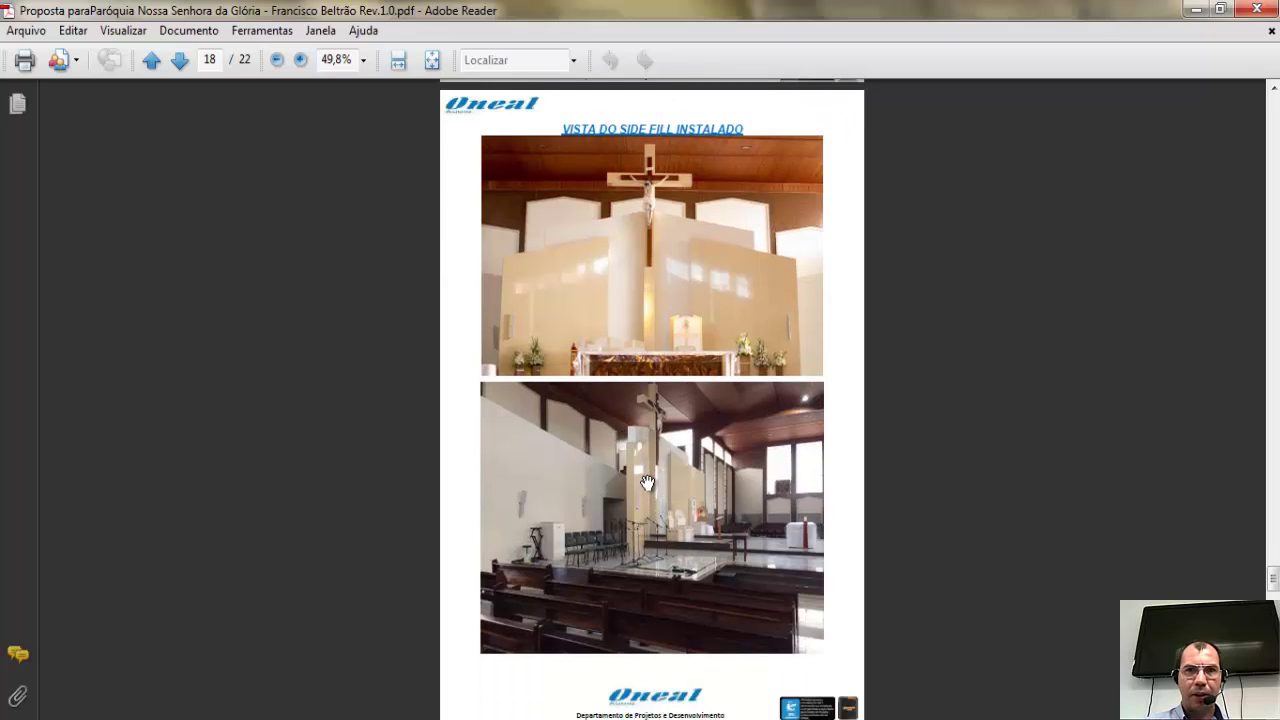
Review the altar front fill simulations and consumption table, and the musicians' monitor equipment on pages 19 and 20.
scroll(648, 483, "down", 8)
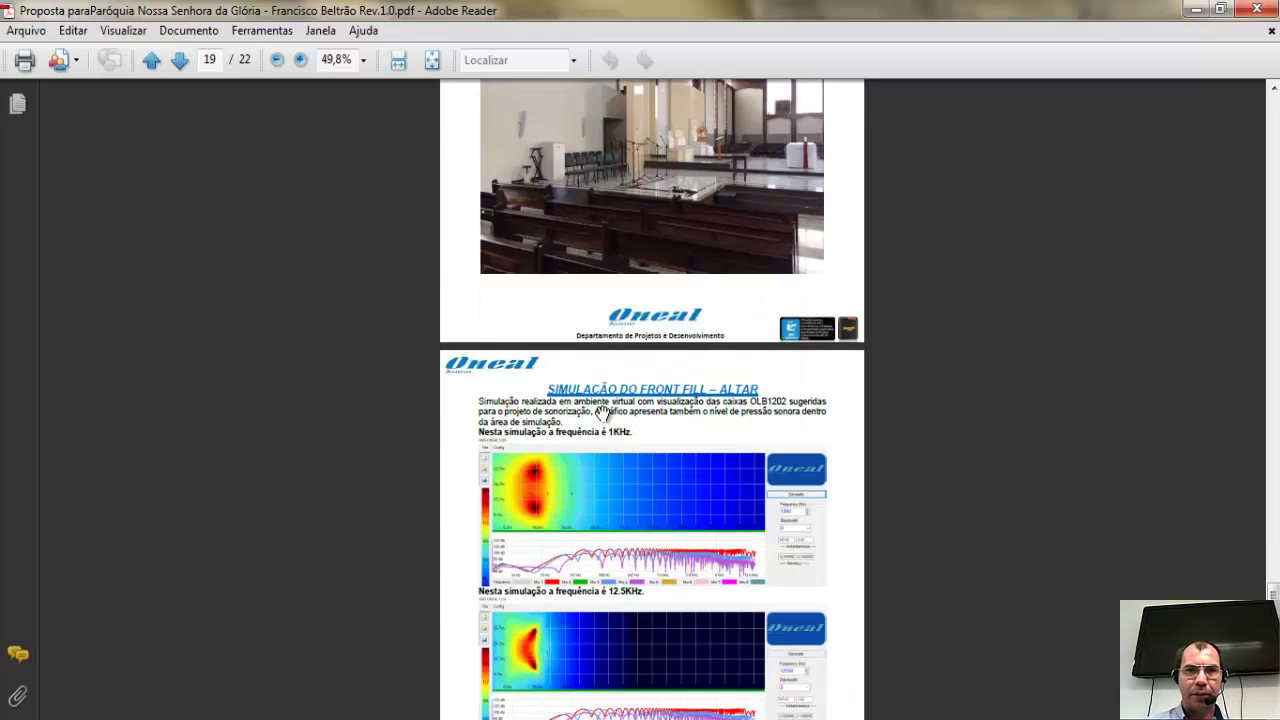
scroll(558, 566, "down", 3)
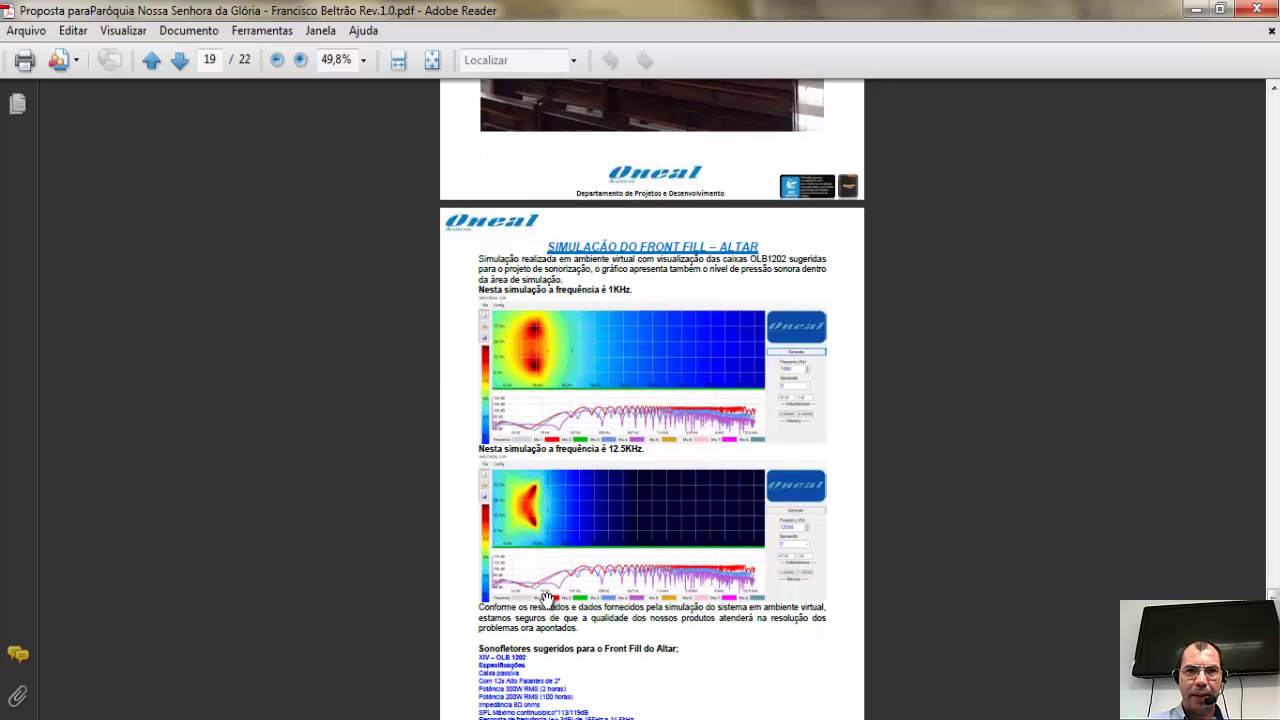
scroll(546, 597, "down", 17)
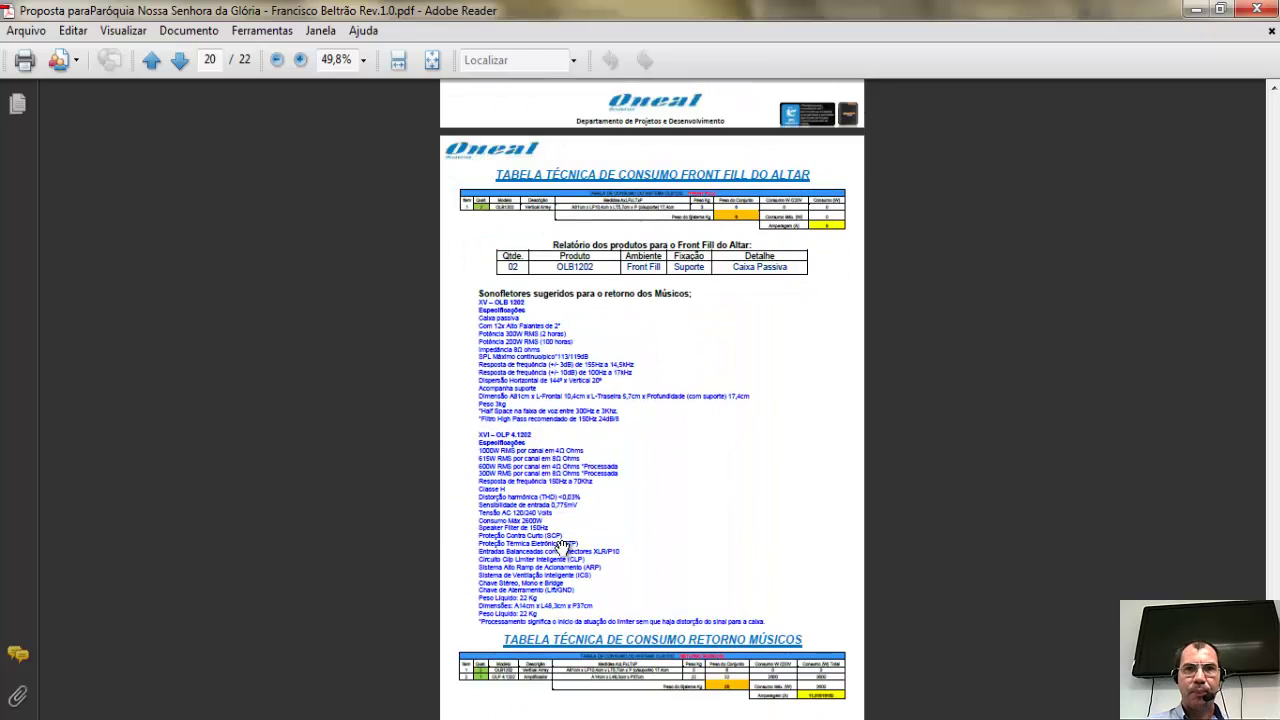
scroll(563, 548, "down", 11)
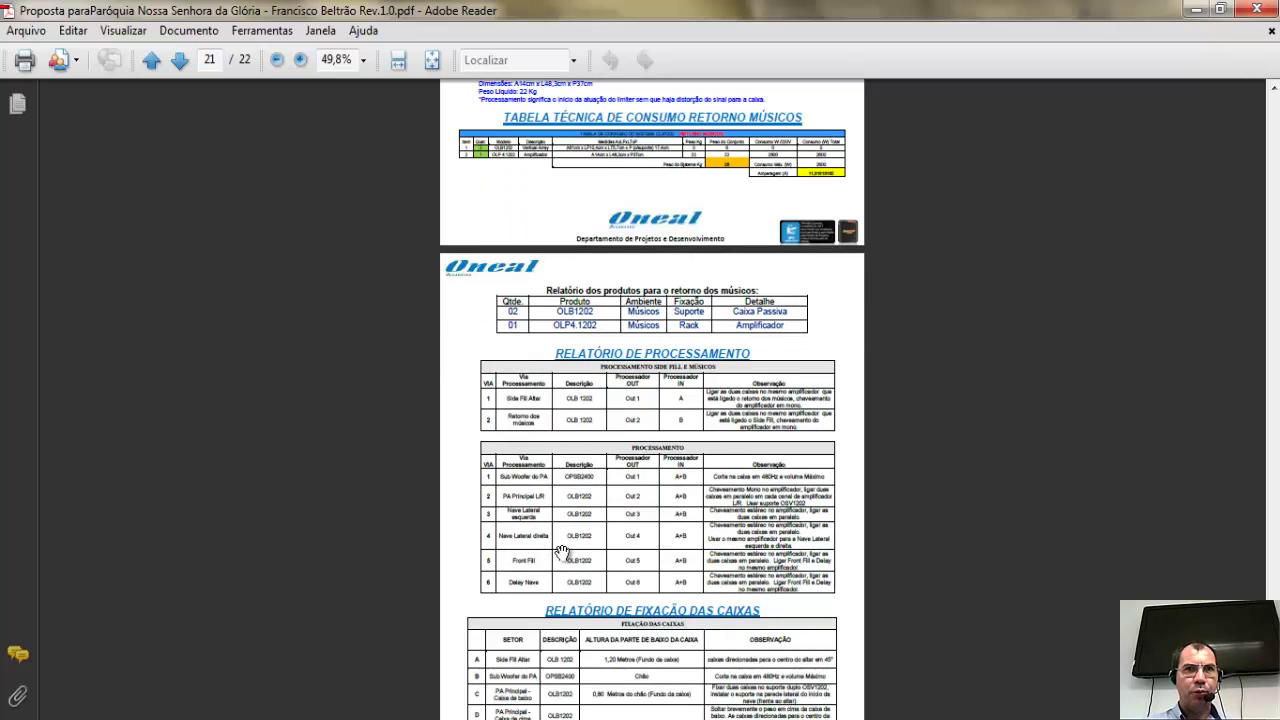
Enlarge page 21 to 125% and examine the processing report's routing tables for side fill, musicians and the remaining speakers.
scroll(558, 540, "down", 2)
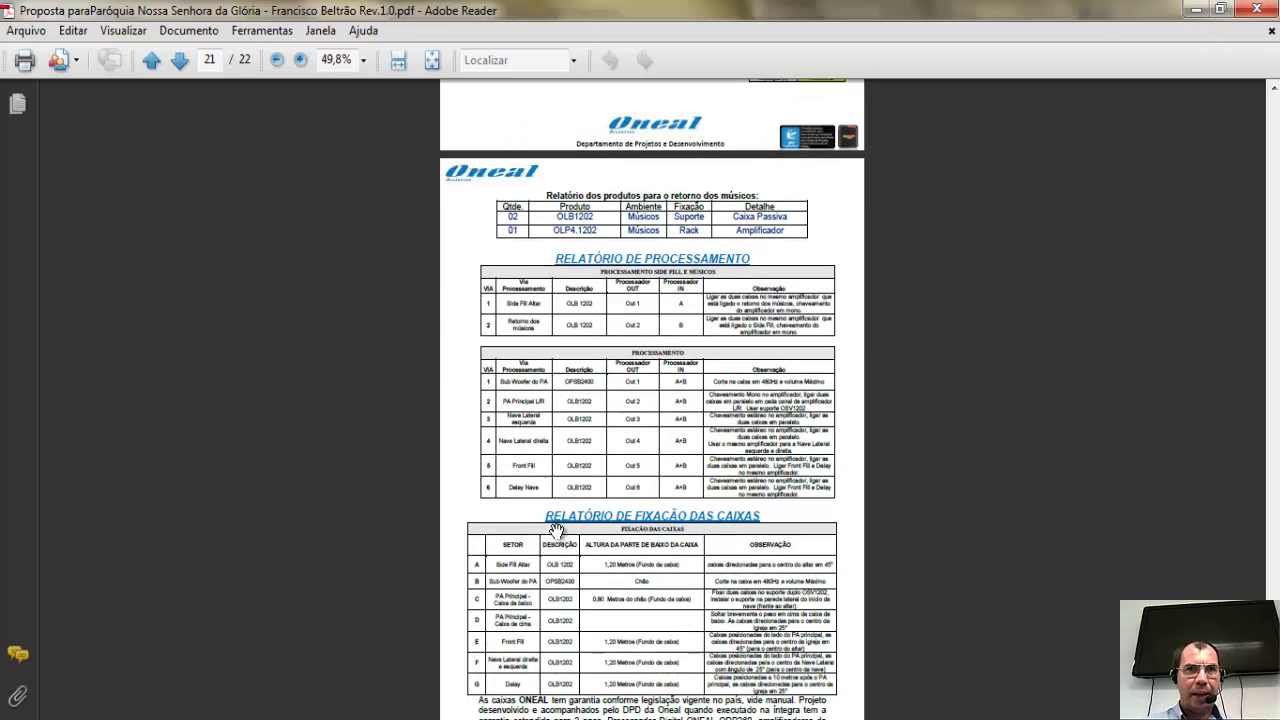
left_click(300, 60)
left_click(300, 60)
left_click(300, 60)
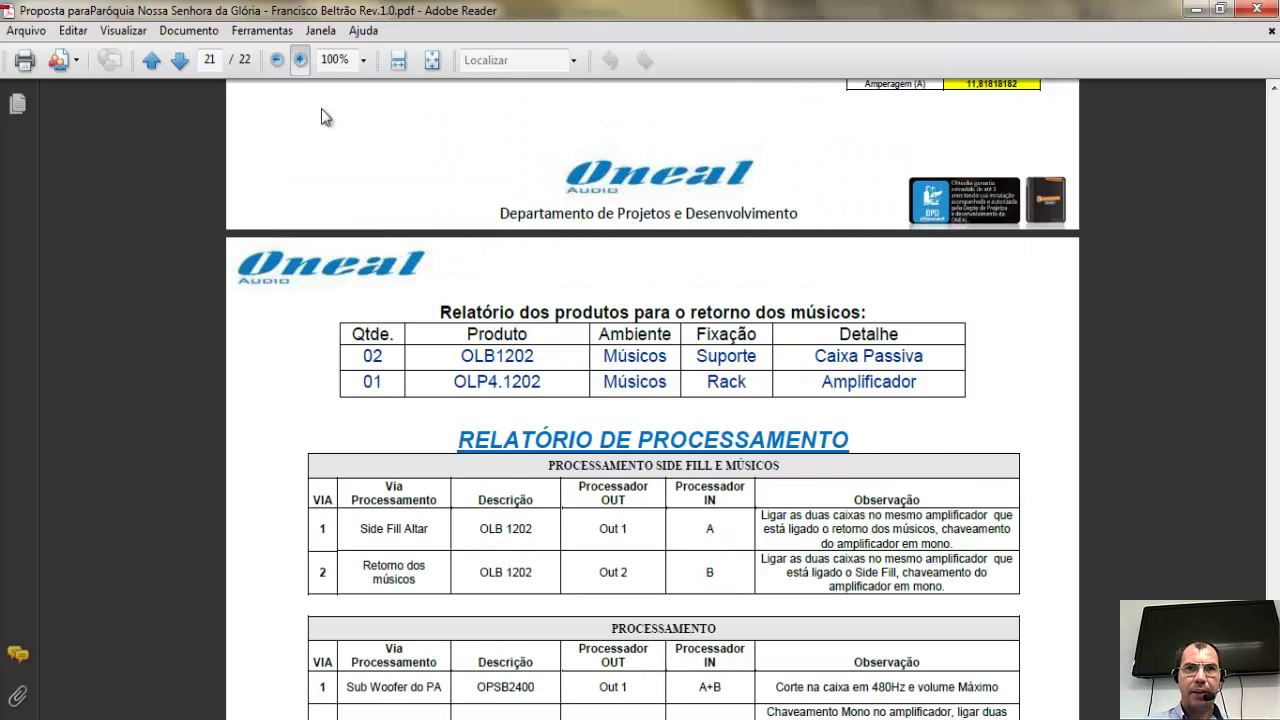
scroll(603, 509, "down", 5)
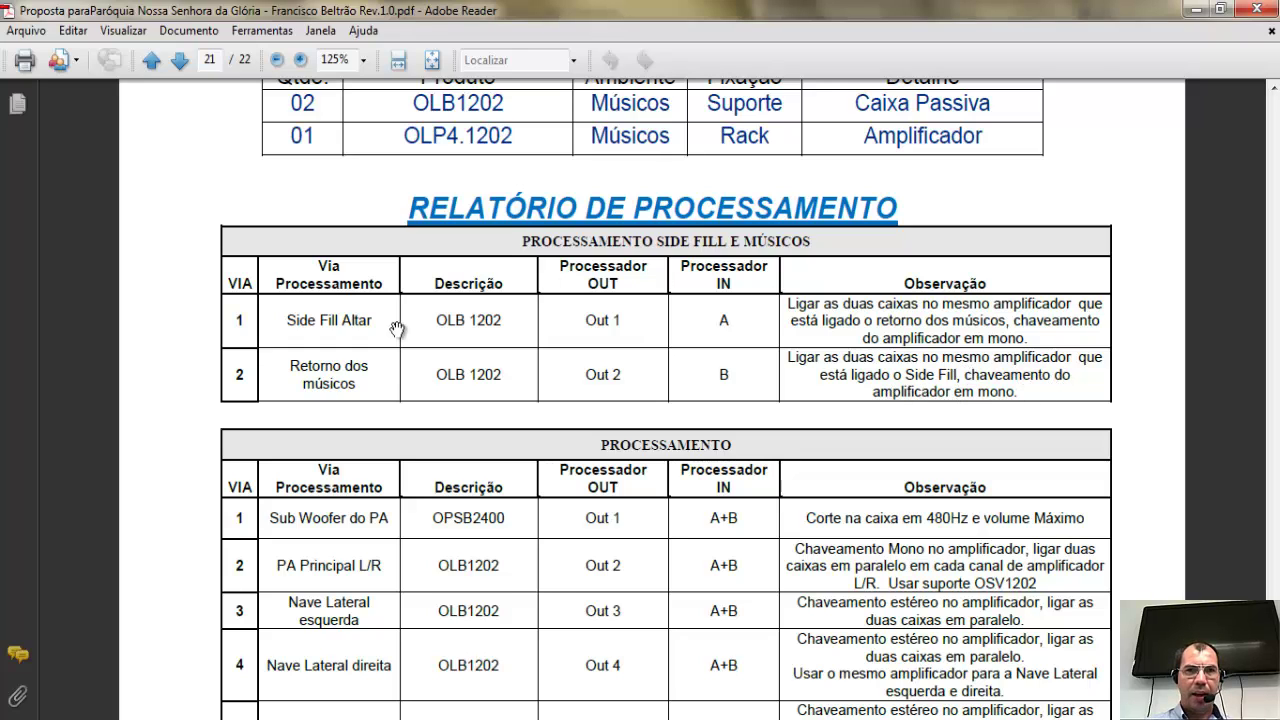
scroll(474, 420, "down", 4)
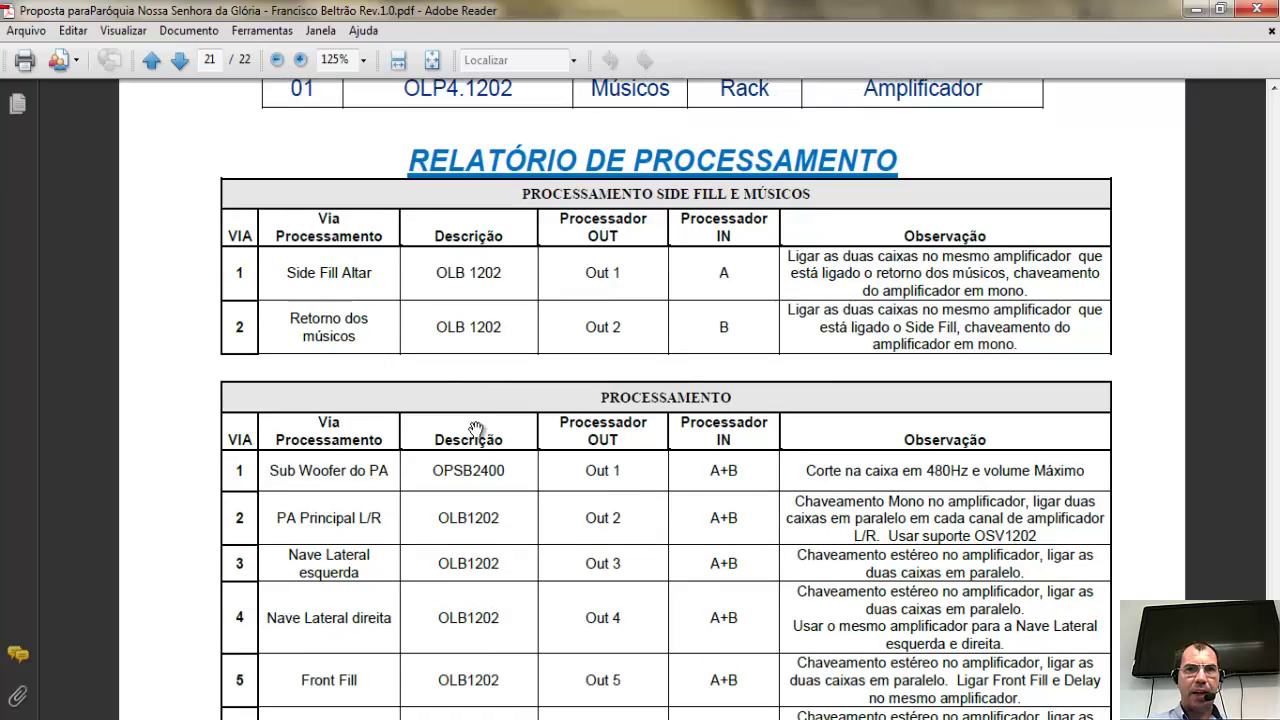
scroll(478, 428, "down", 1)
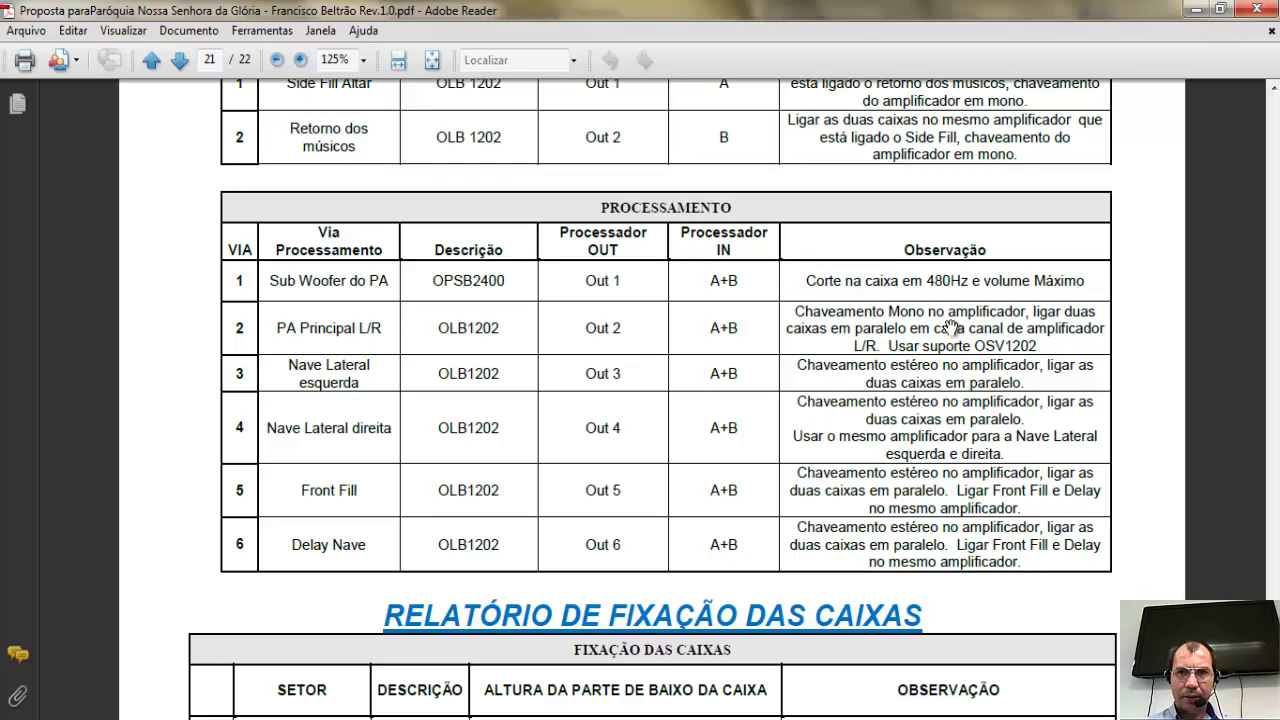
Examine the remaining processing rows and the speaker mounting report on page 21, including heights, angles and installation notes.
scroll(740, 479, "down", 2)
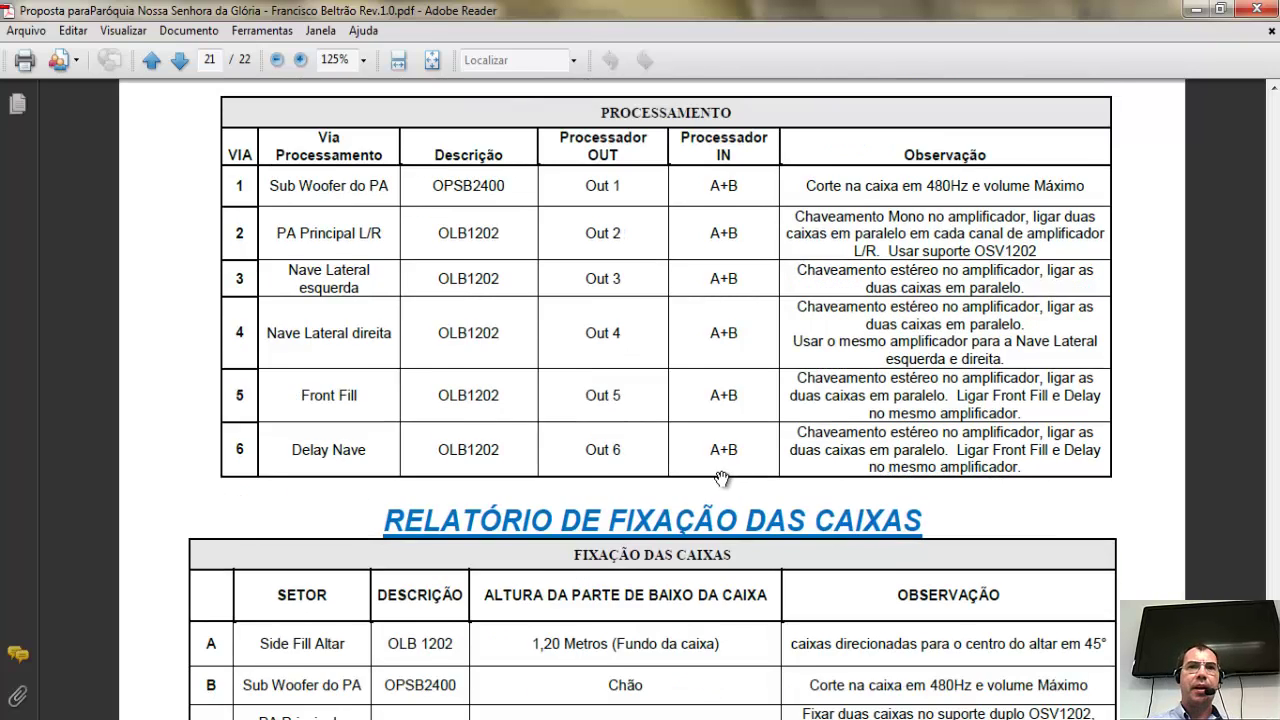
scroll(721, 479, "down", 2)
scroll(710, 472, "down", 2)
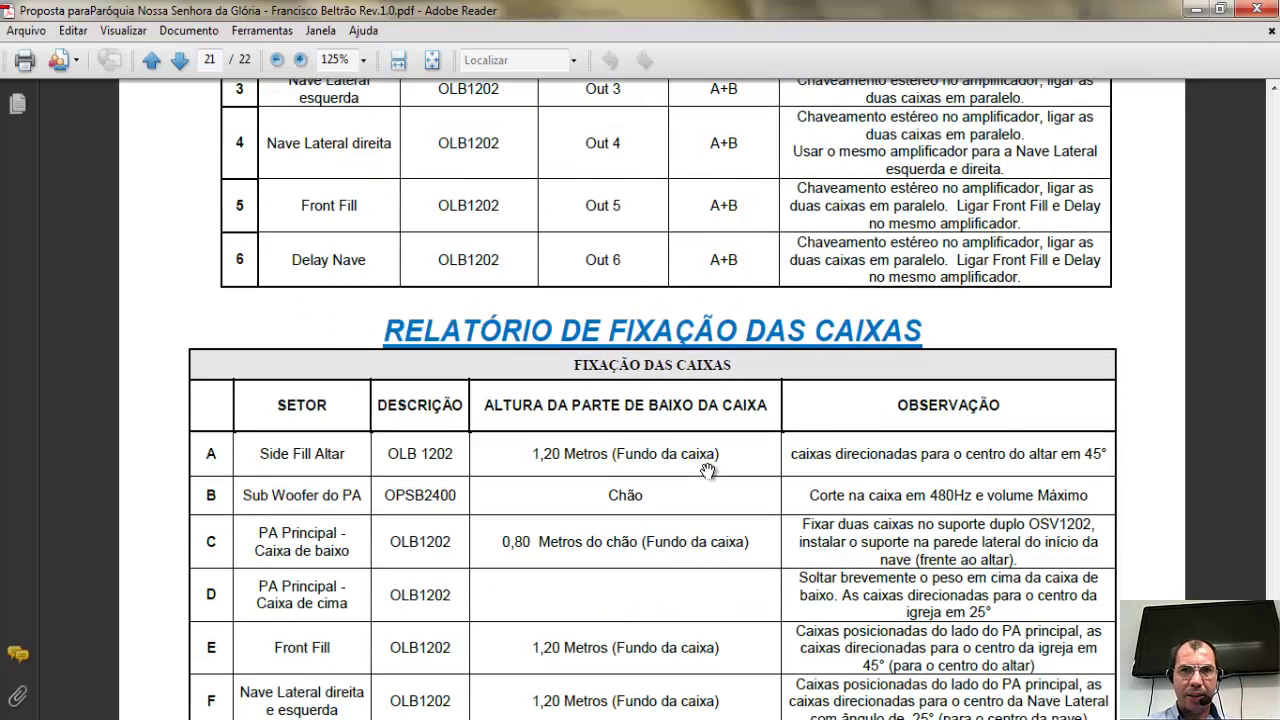
scroll(695, 472, "down", 2)
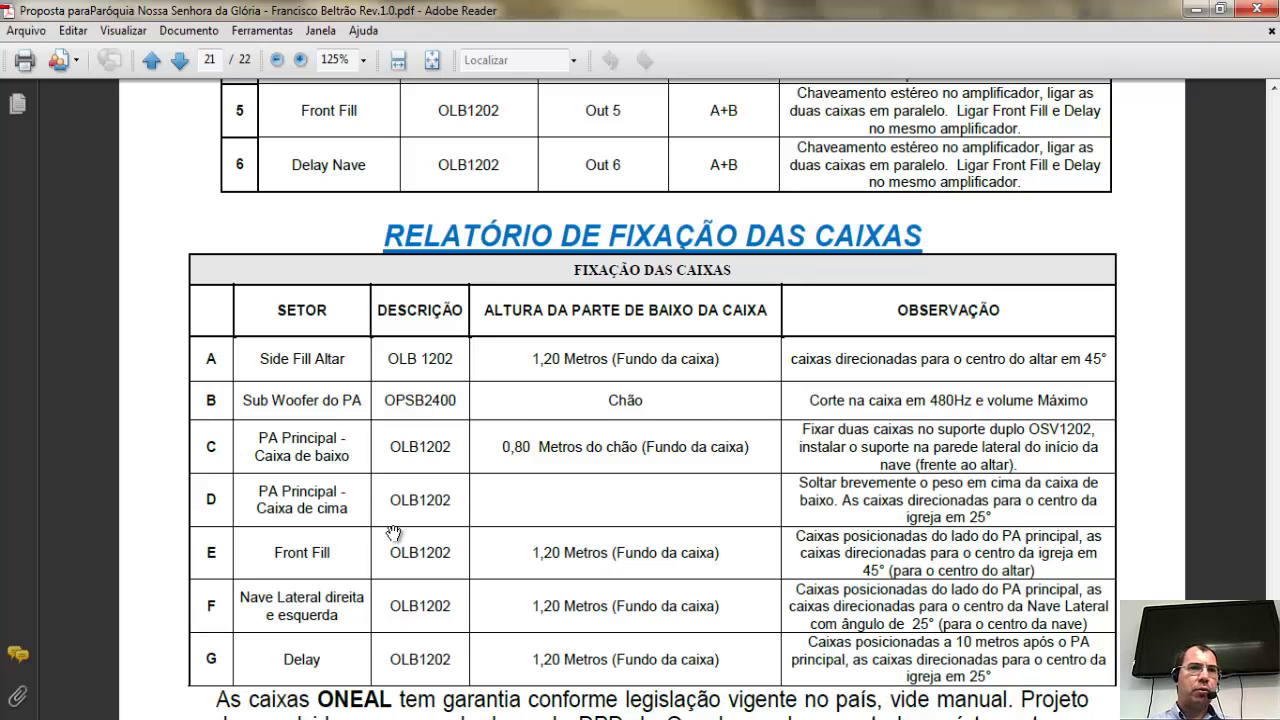
scroll(394, 533, "down", 1)
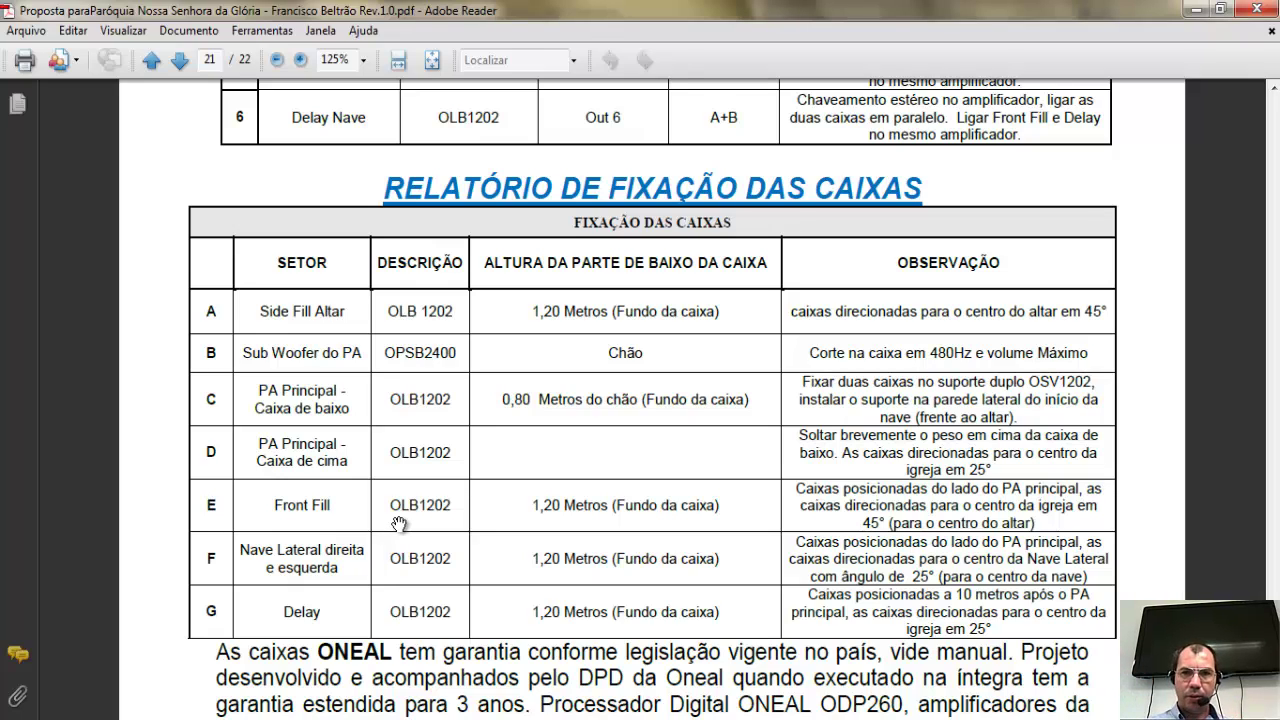
scroll(619, 569, "down", 1)
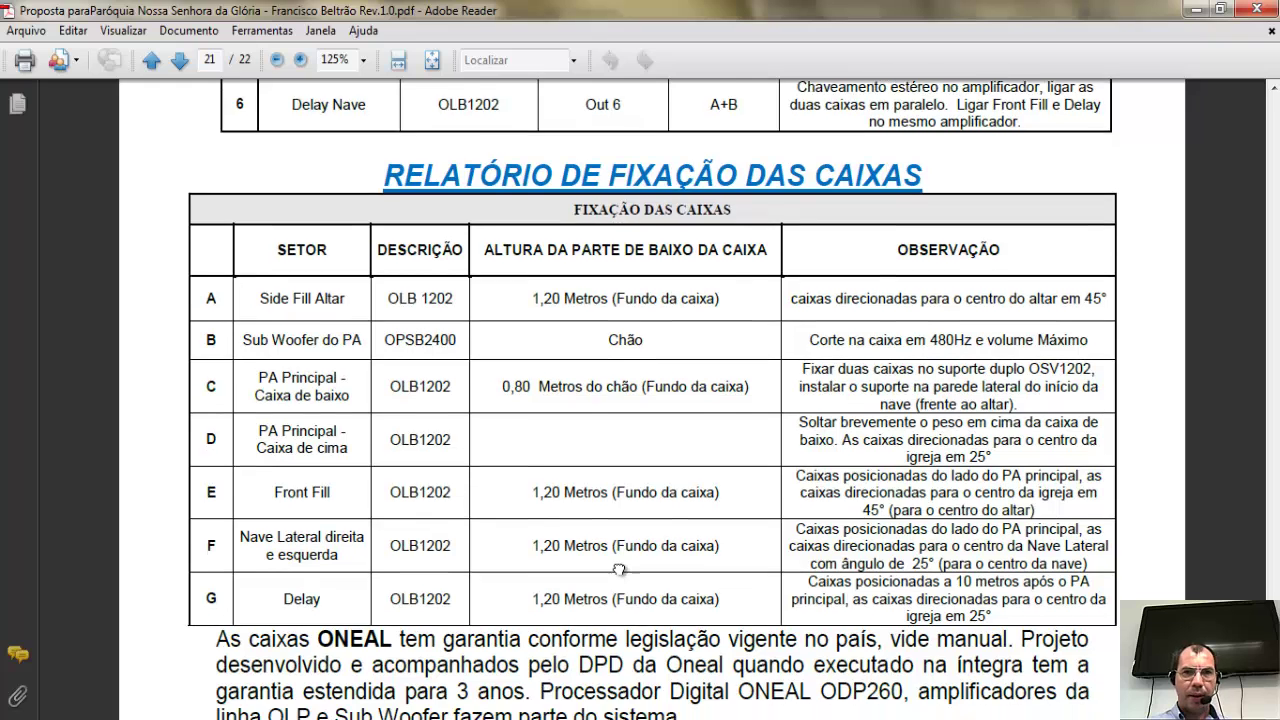
scroll(619, 569, "down", 1)
scroll(615, 552, "down", 1)
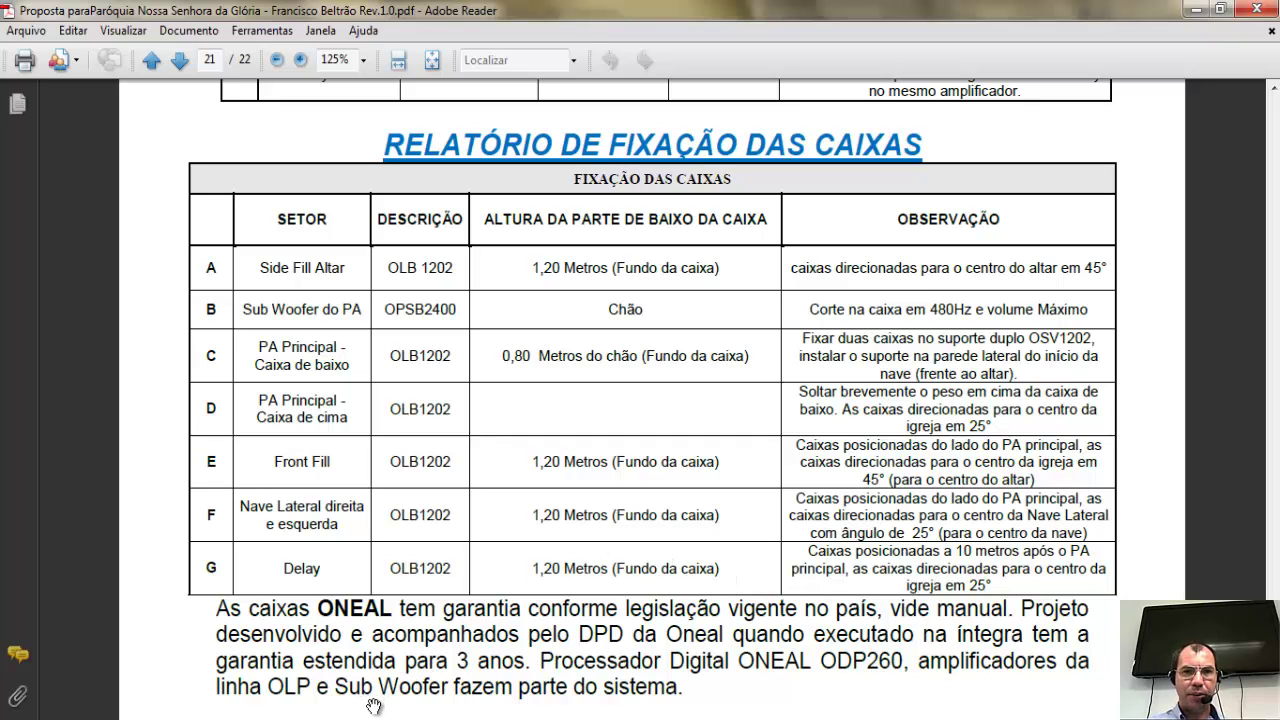
scroll(548, 588, "up", 1)
Read the warranty and closing notes through page 22, and go back to the musicians' monitor product report on page 21.
scroll(547, 500, "down", 6)
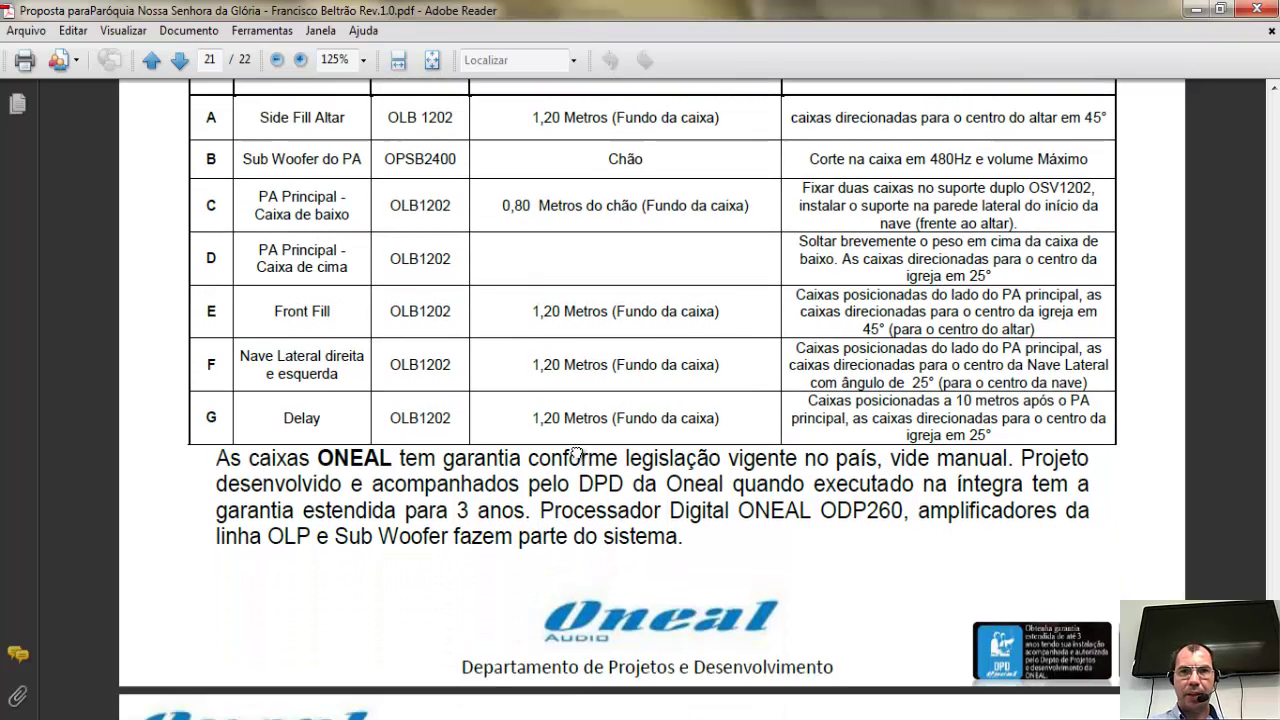
scroll(546, 428, "down", 6)
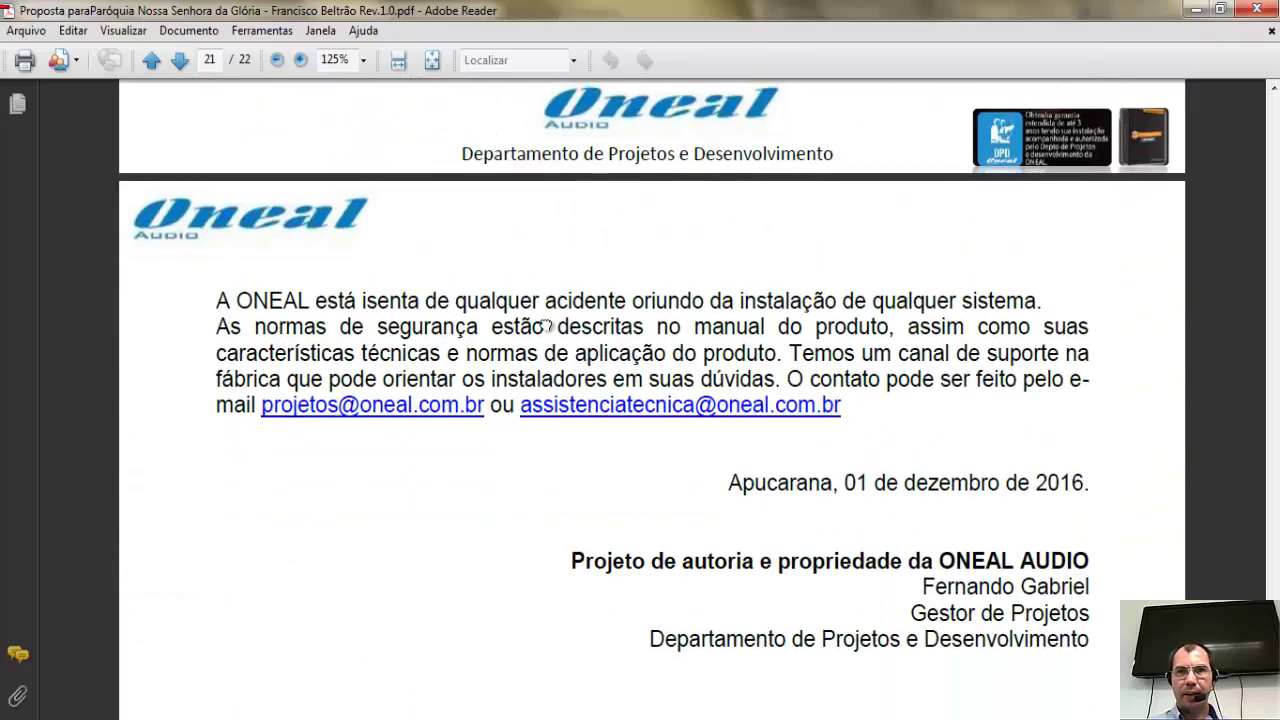
scroll(486, 371, "down", 4)
scroll(482, 378, "up", 14)
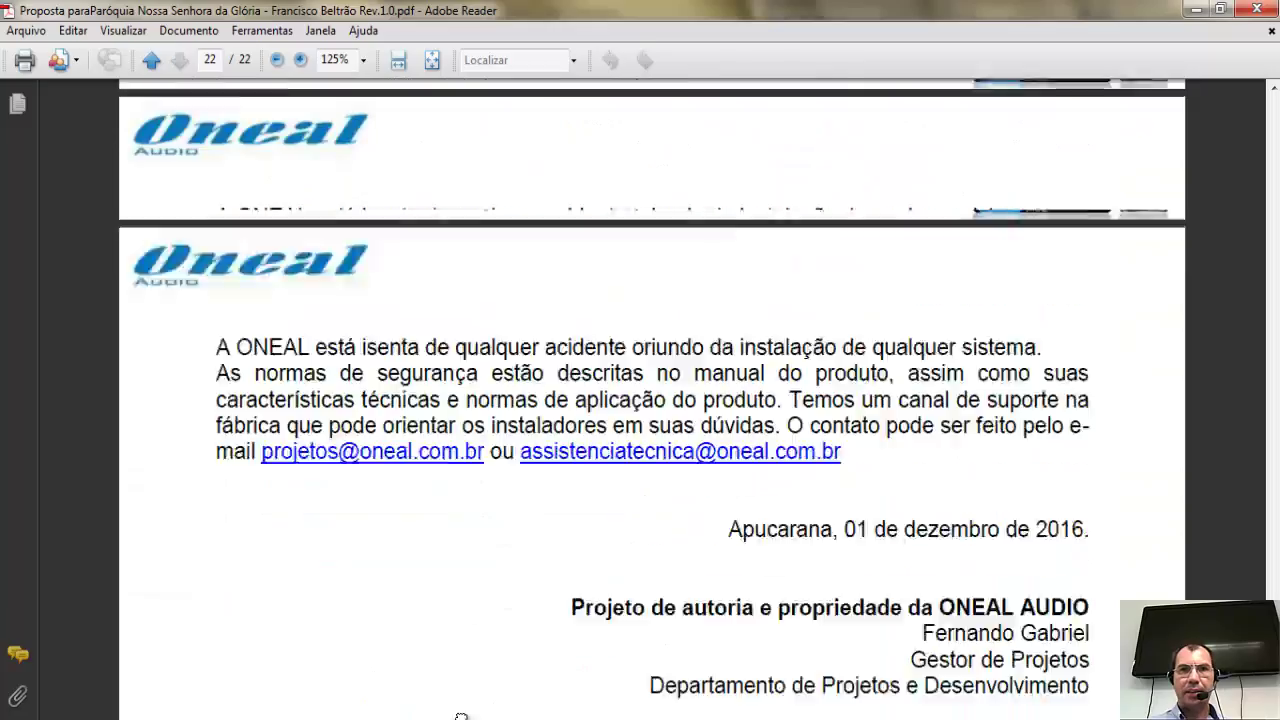
scroll(492, 272, "up", 20)
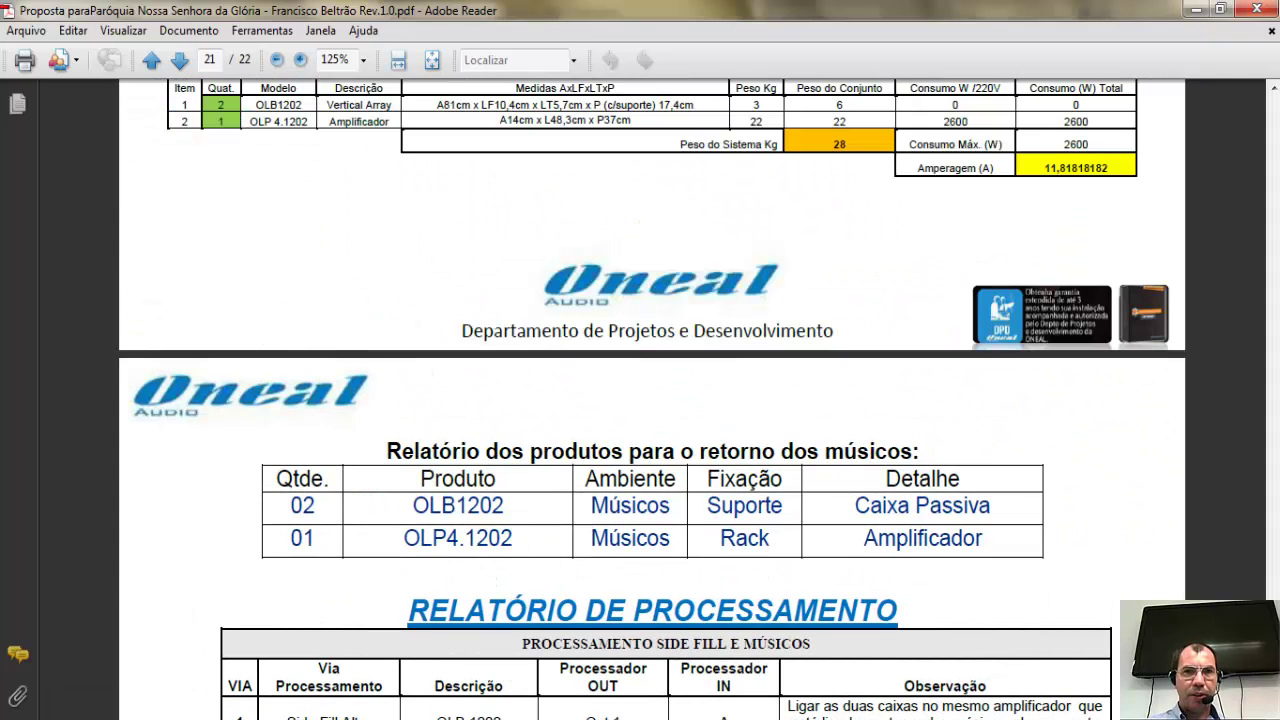
Switch to AMS ONEAL and disable speakers 3 and 2, re-enabling both to compare the arrangement.
left_click(316, 716)
left_click(414, 623)
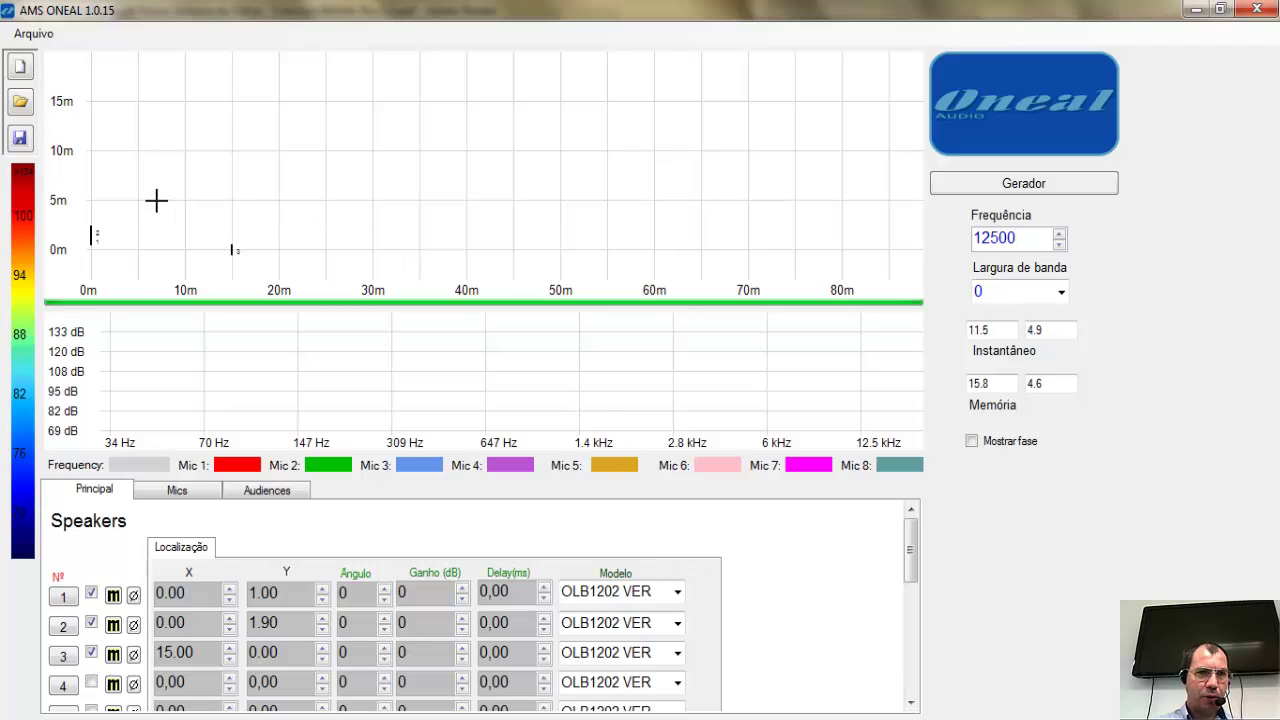
left_click(91, 652)
left_click(91, 622)
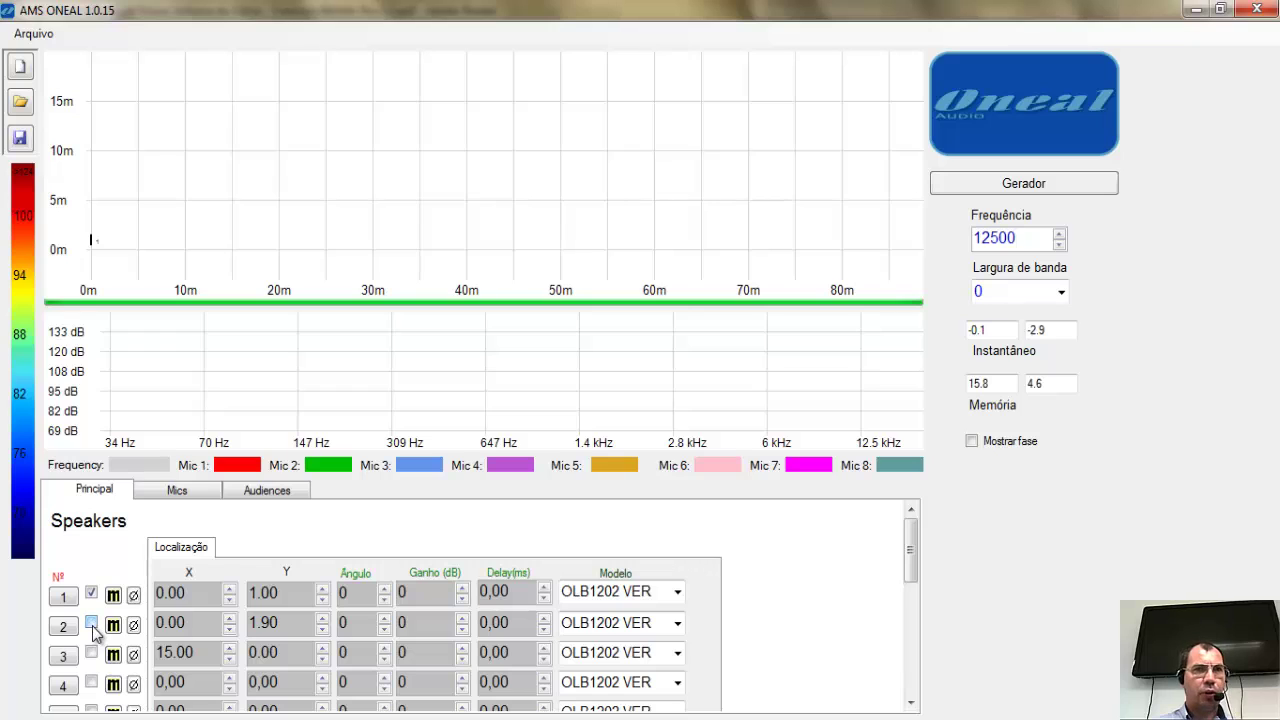
left_click(91, 622)
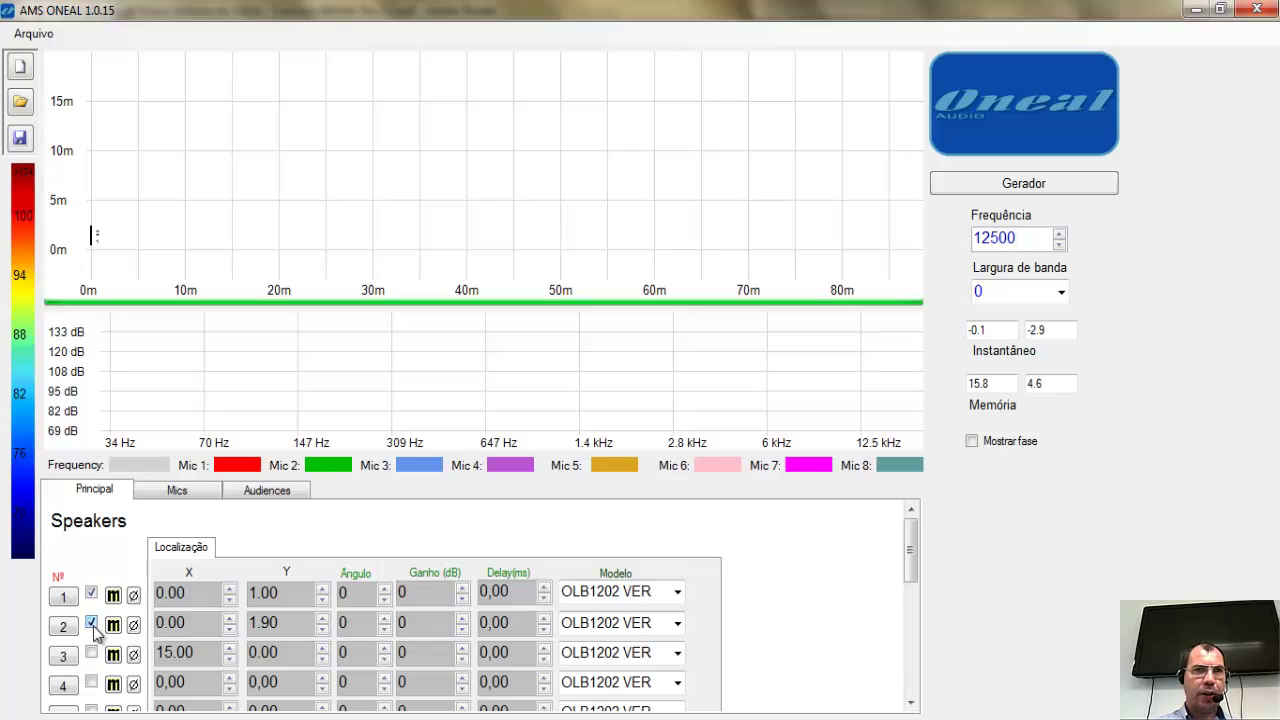
left_click(91, 652)
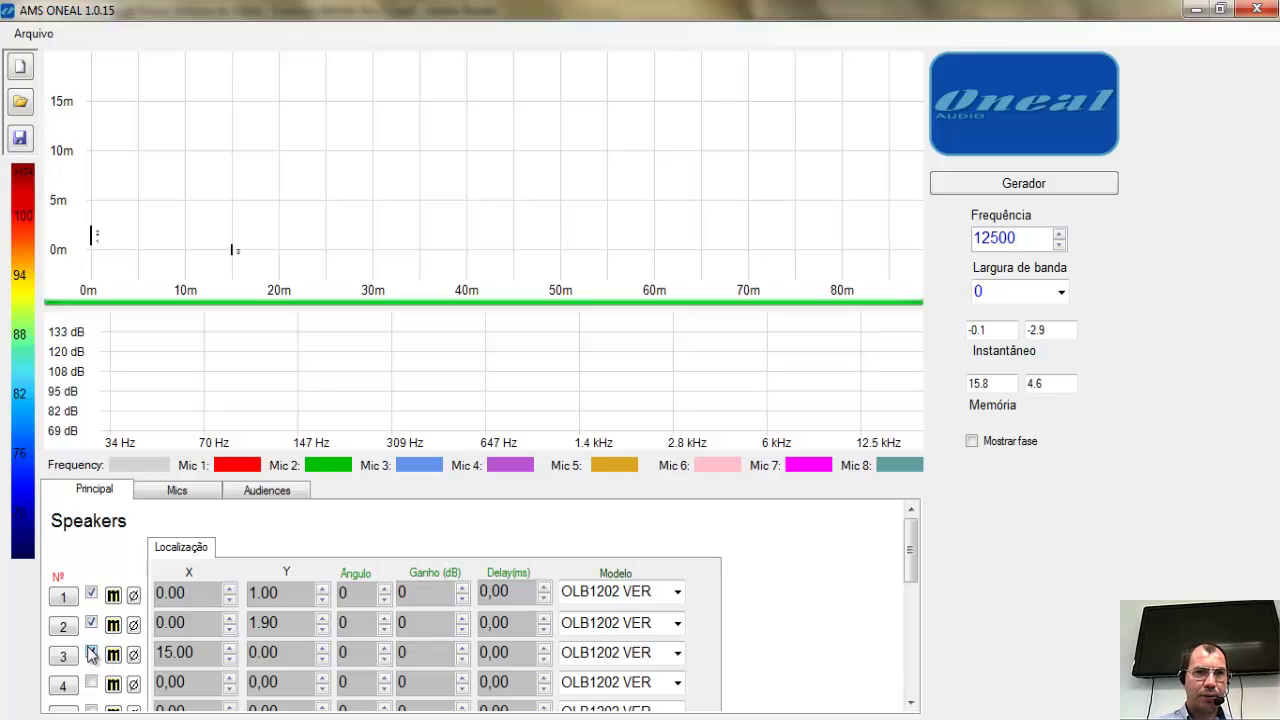
Set the Y position of speaker 3 to 1.20.
double_click(280, 651)
type("1")
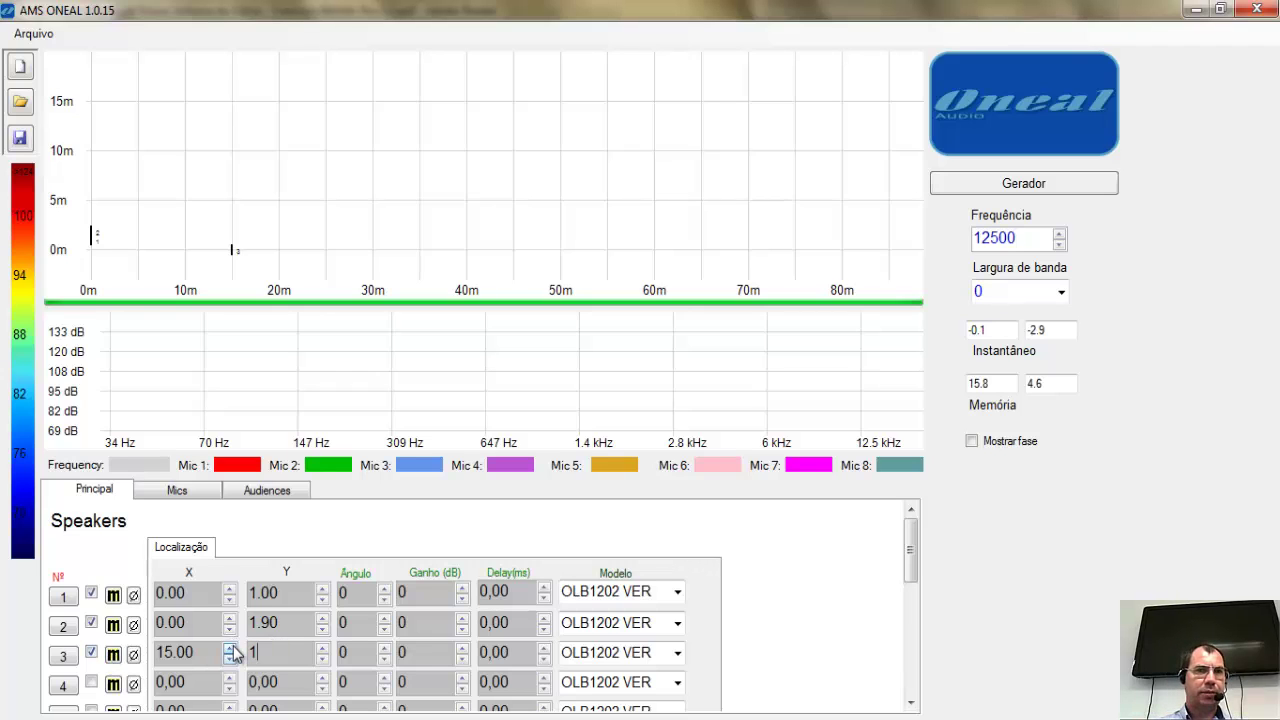
key("Return")
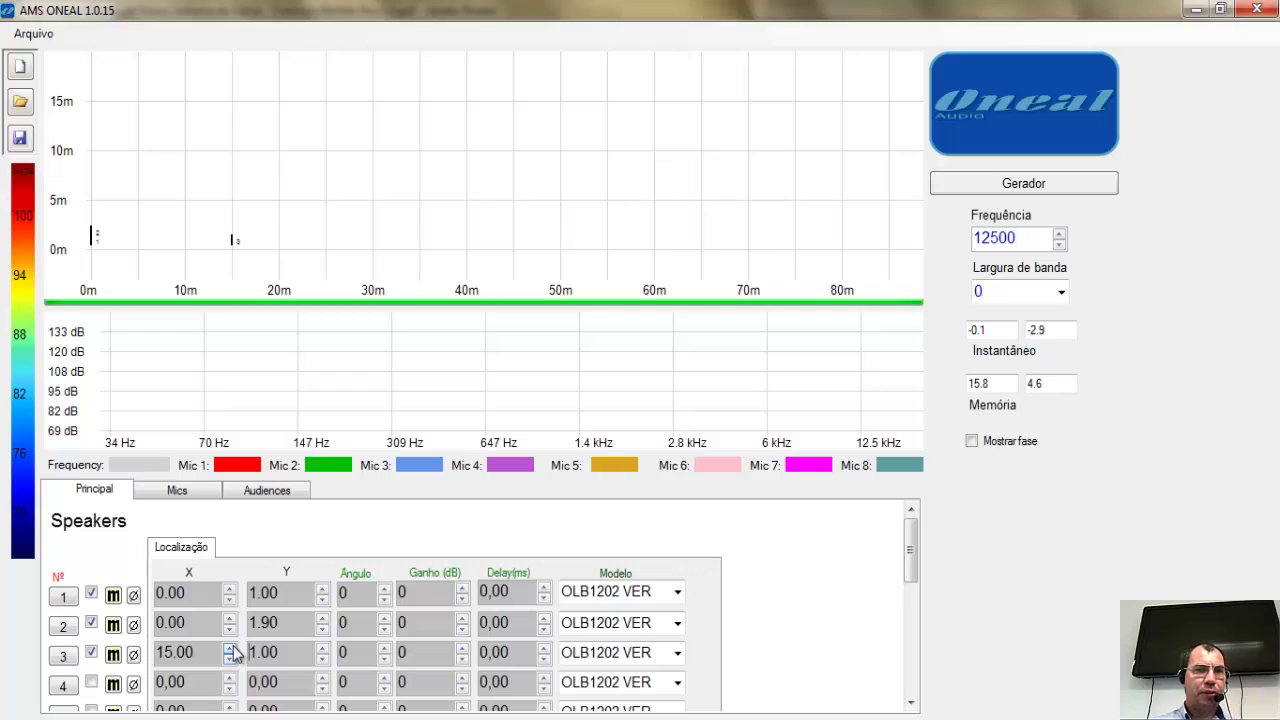
left_click(322, 648)
left_click(322, 648)
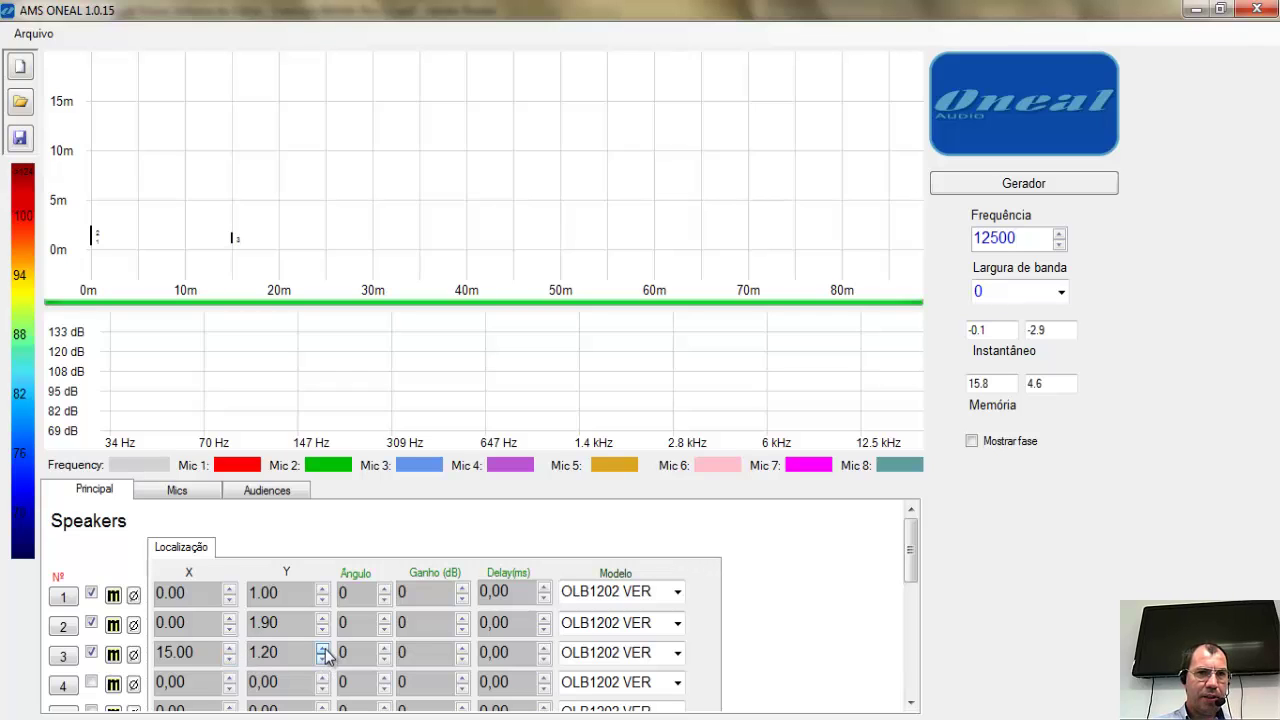
Try raising speaker 1 to a Y position of 1.20, and lower it to 0.80.
left_click(322, 589)
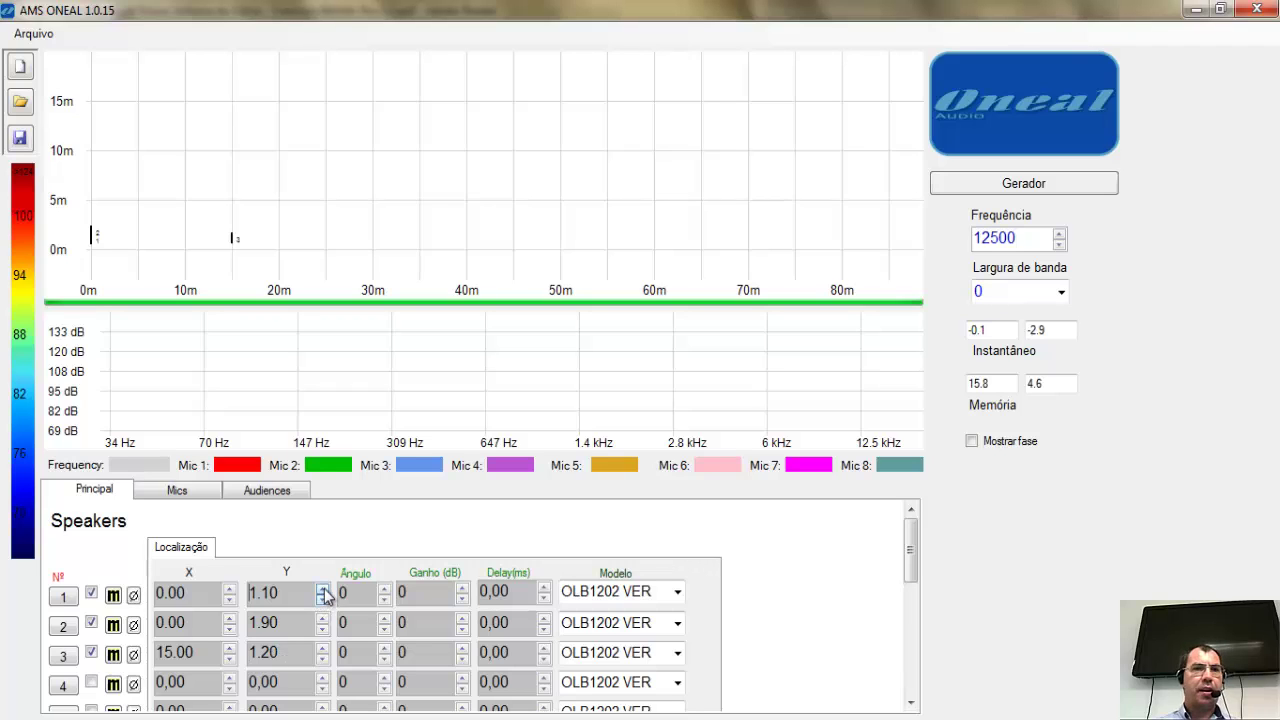
left_click(322, 589)
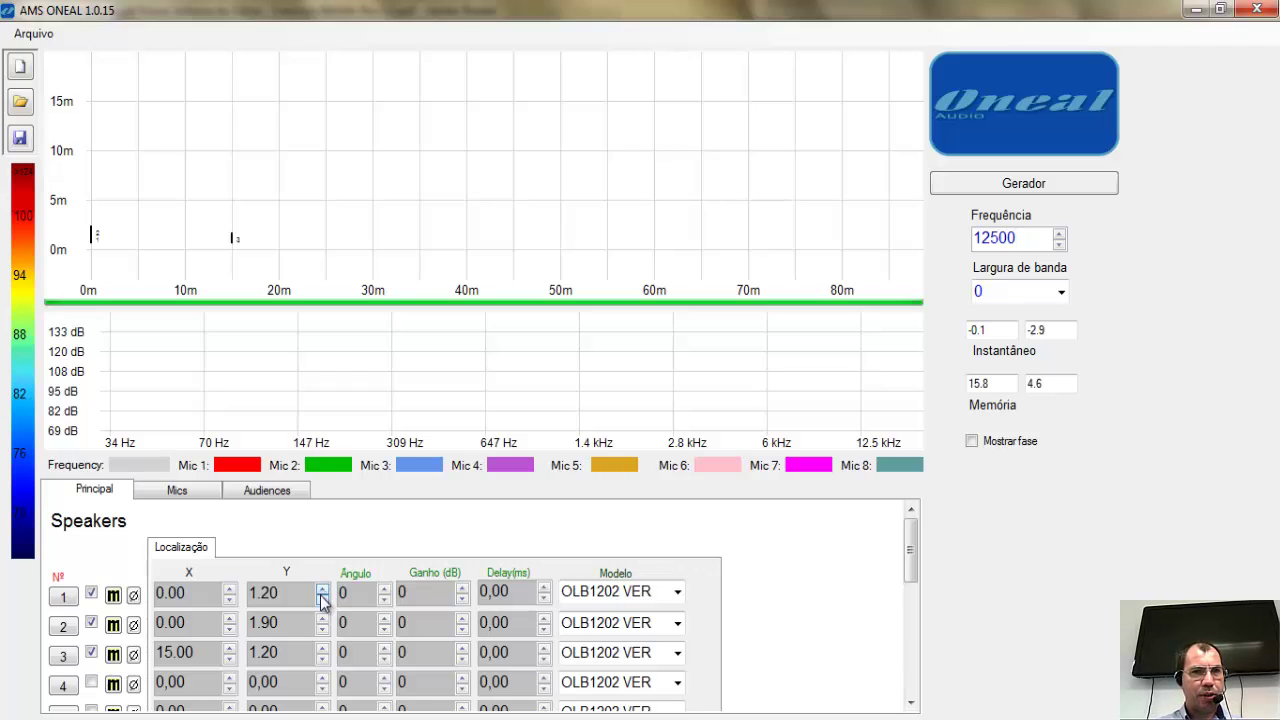
scroll(322, 610, "down", 2)
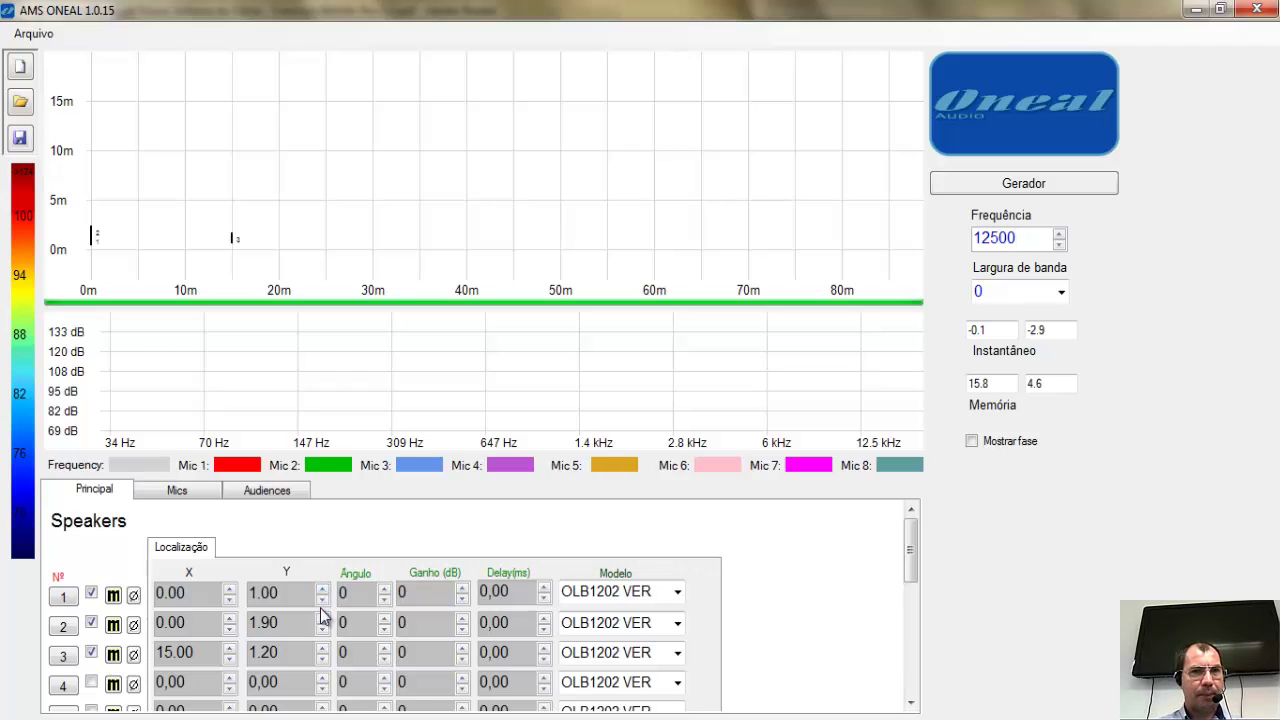
left_click(323, 599)
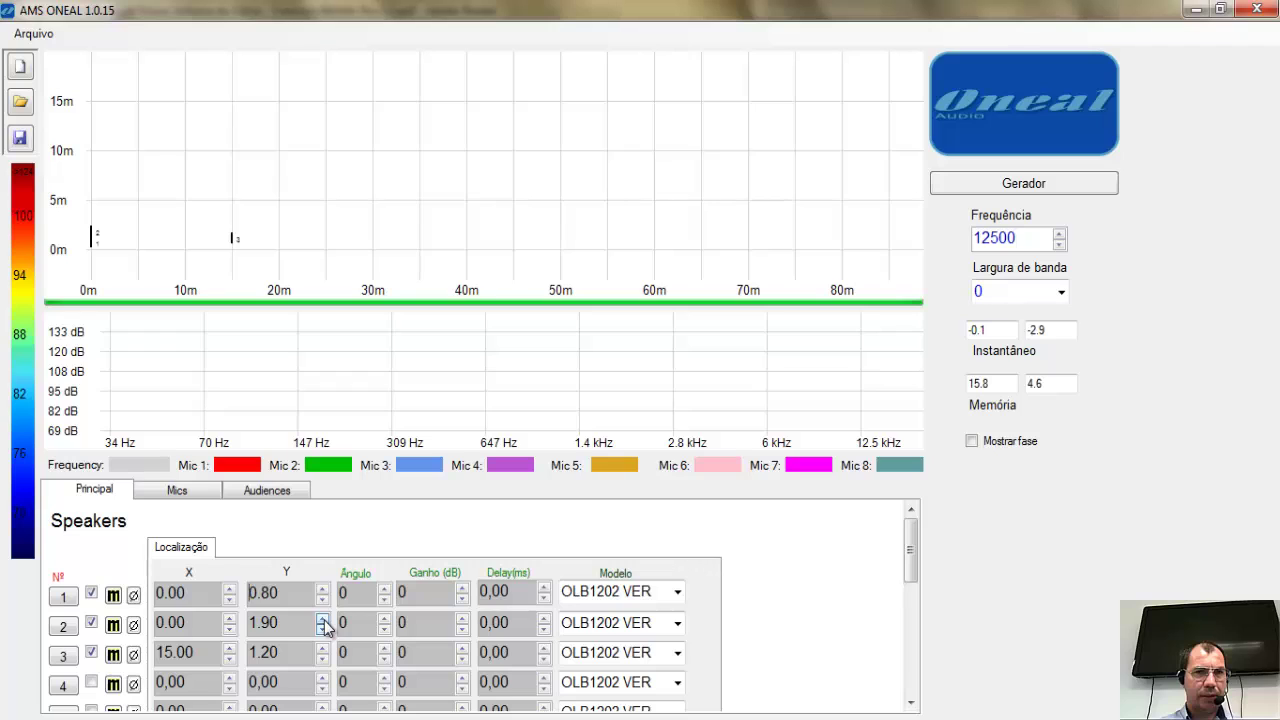
Set the Y position of speaker 2 to 1.70 and generate the coverage map at 12500 Hz.
left_click(322, 618)
scroll(327, 636, "down", 2)
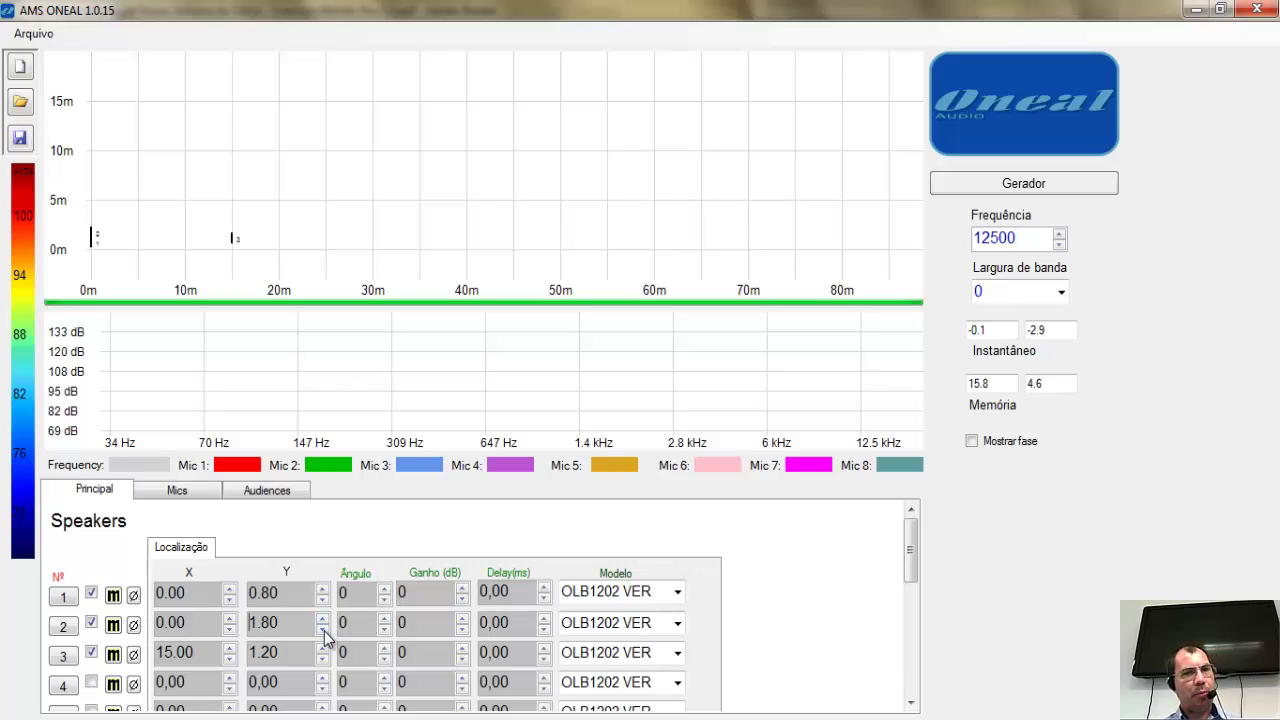
scroll(325, 636, "down", 1)
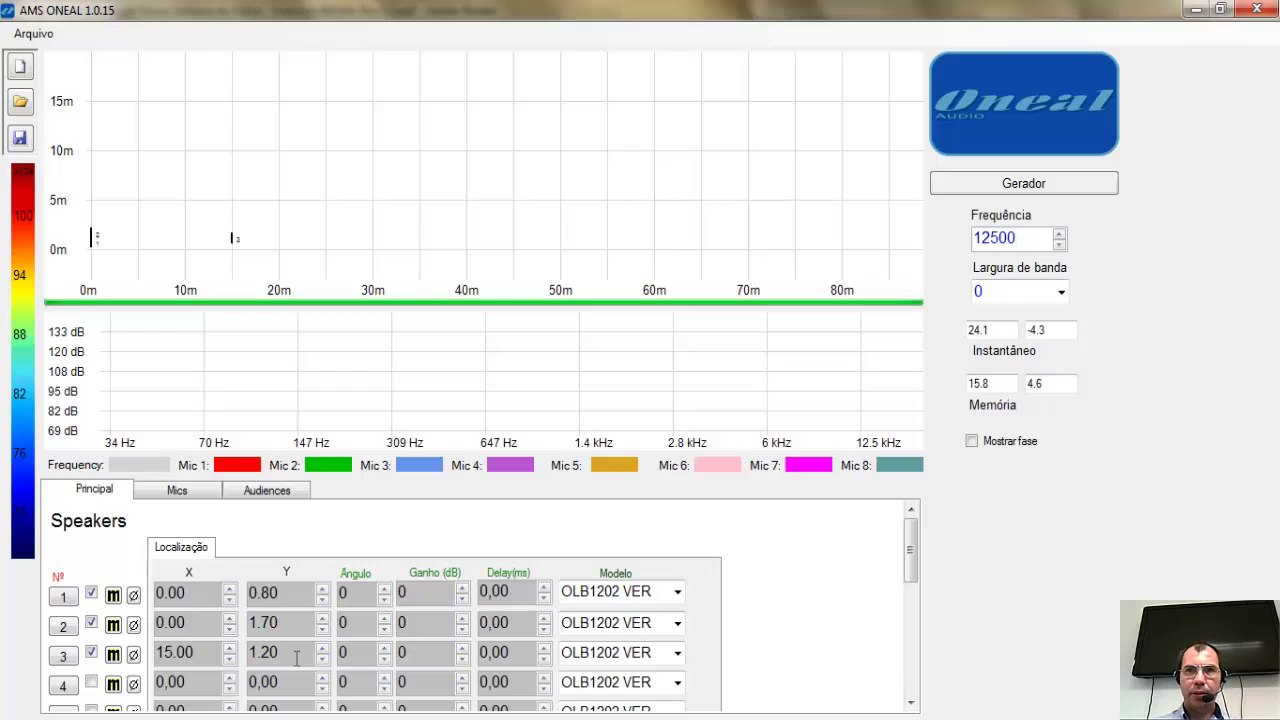
left_click(1015, 189)
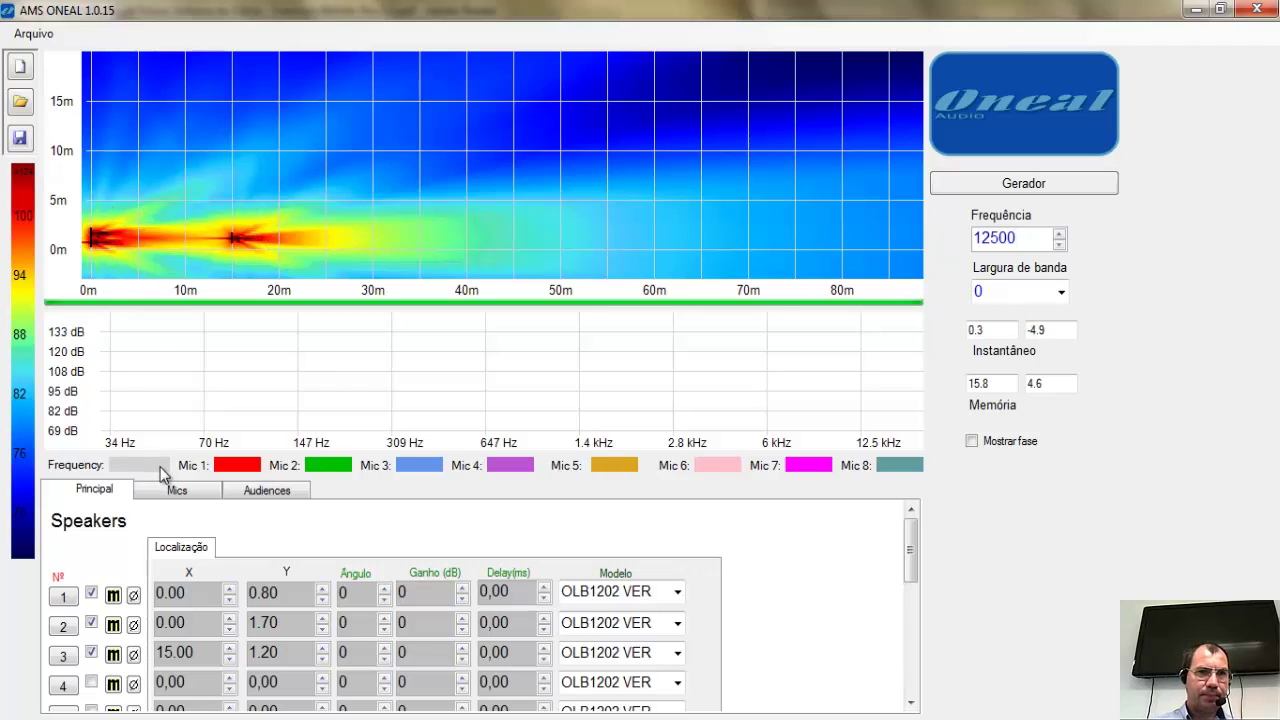
Enable Audience 1 and set its origin point X to 25.00 to draw the floor line.
left_click(262, 490)
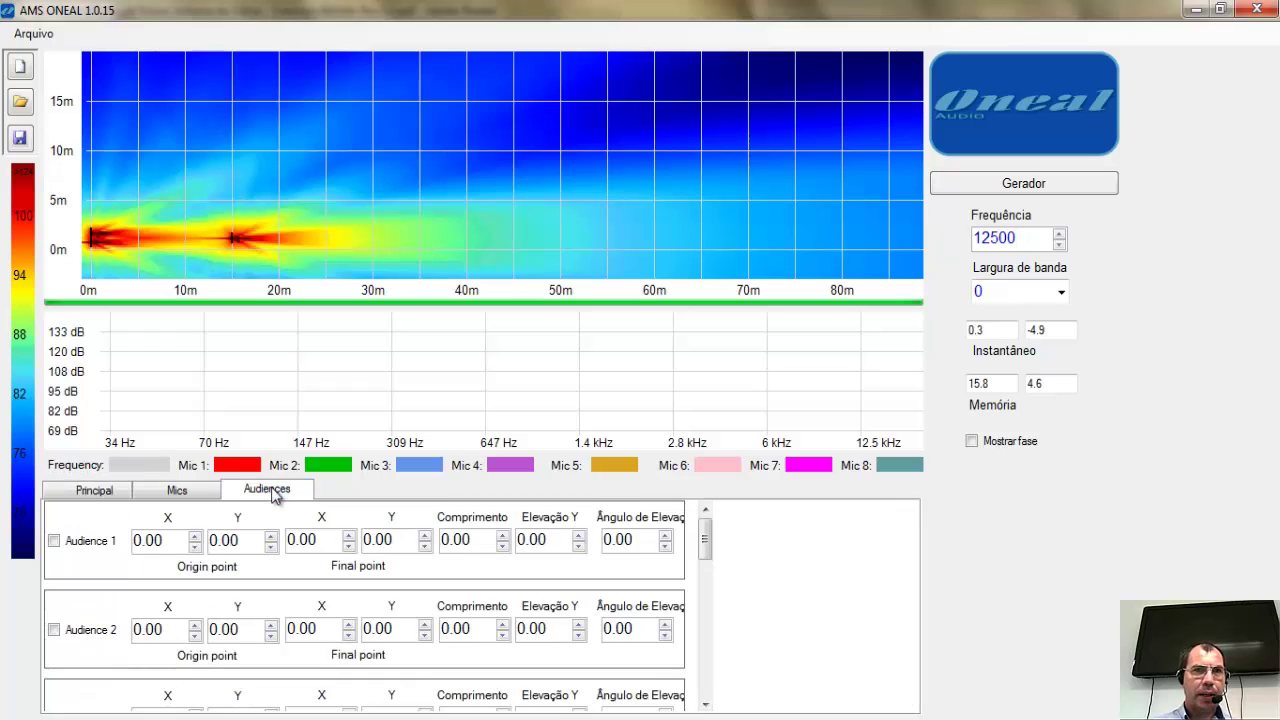
left_click(54, 541)
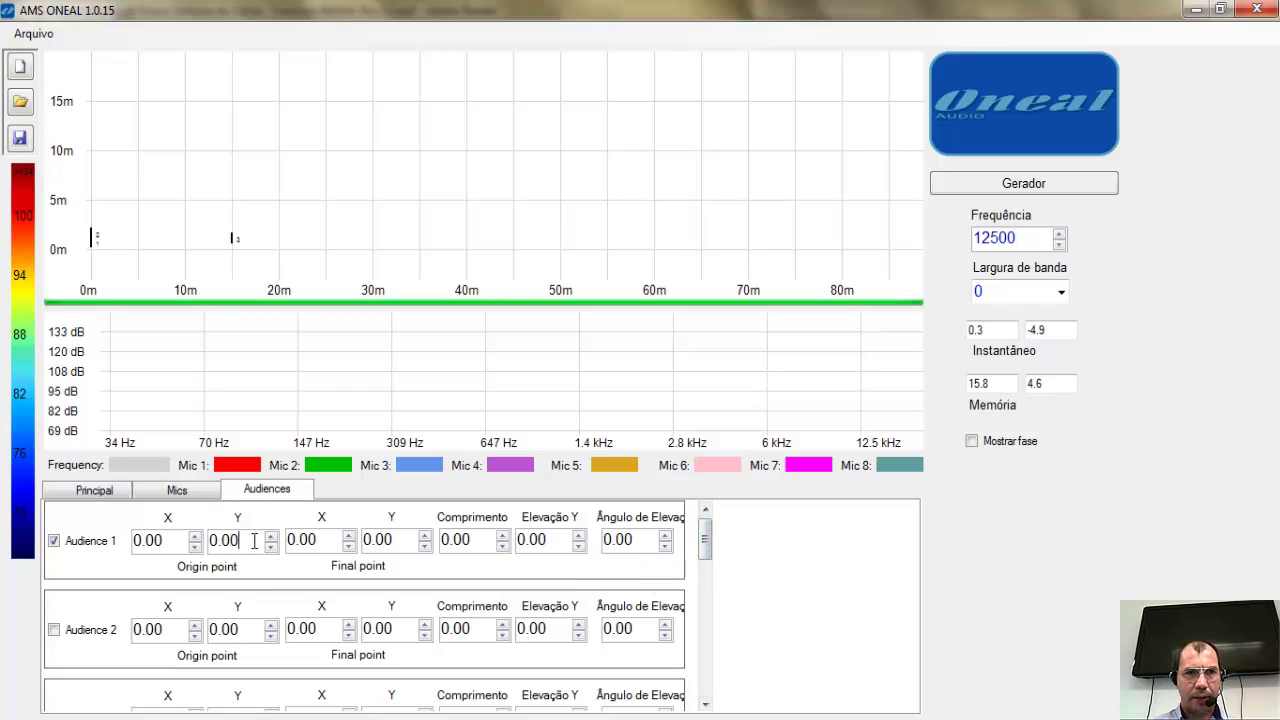
left_click_drag(254, 541, 132, 543)
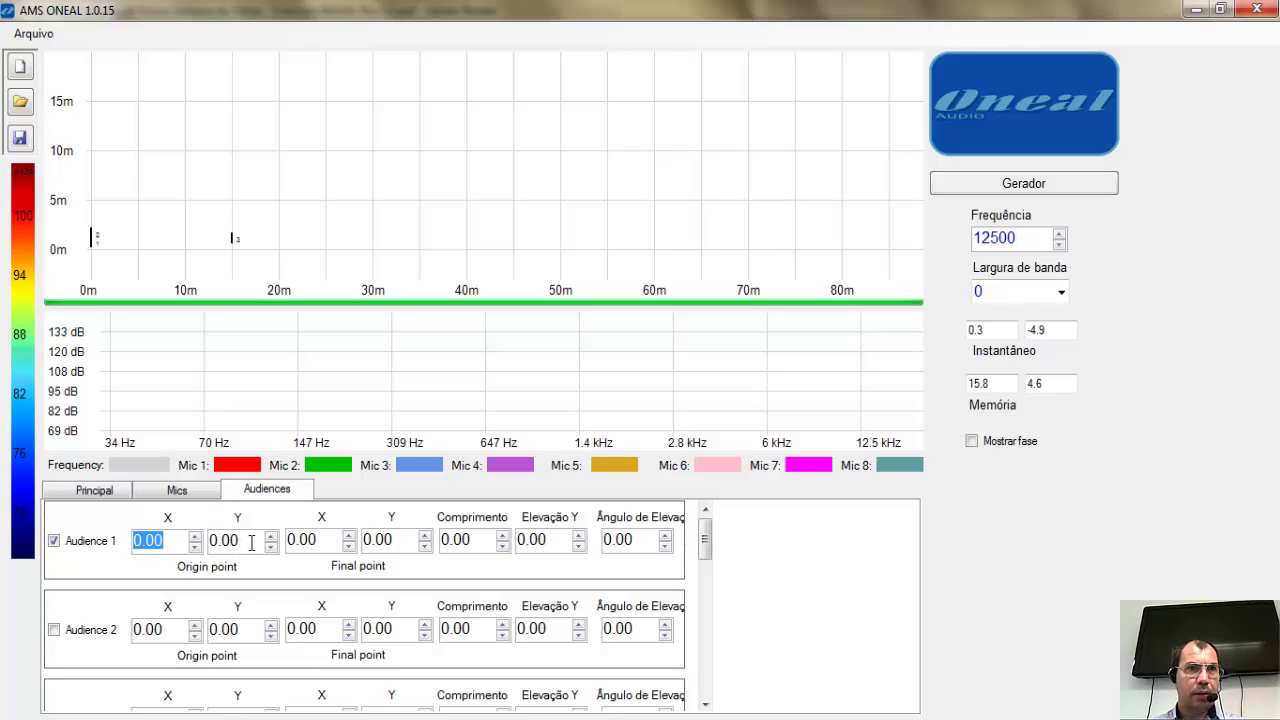
type("2")
key("Return")
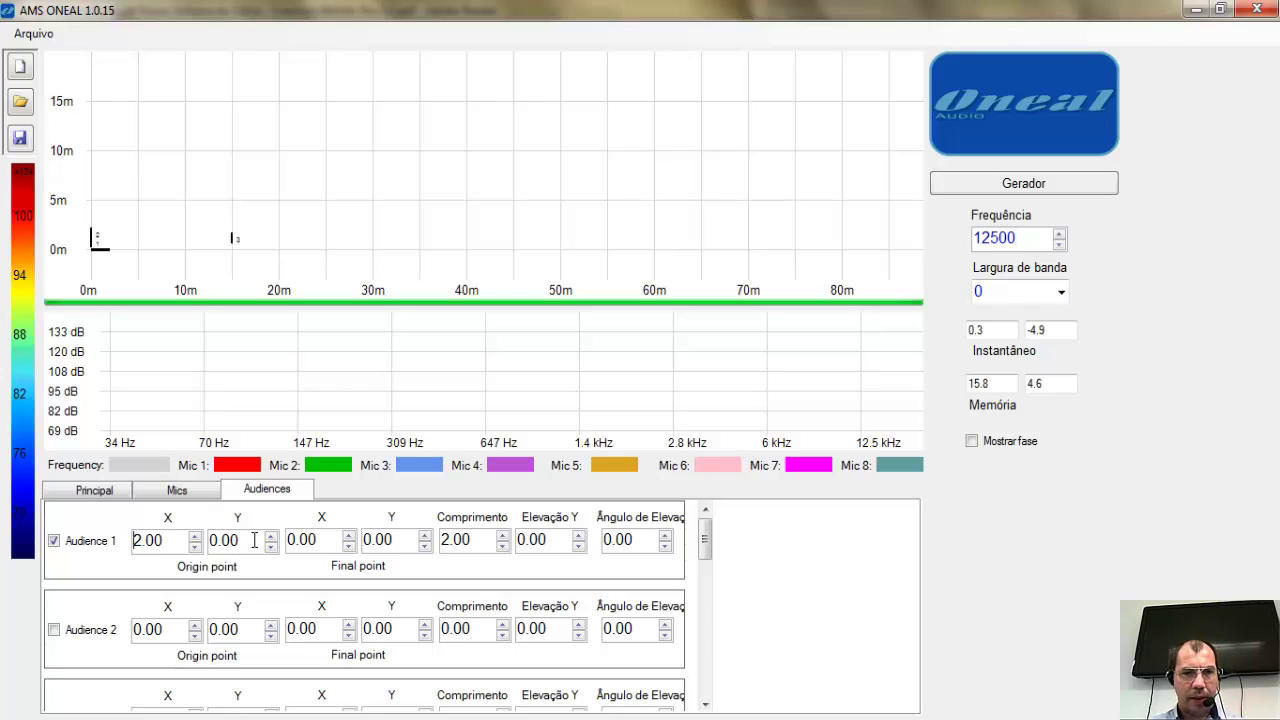
left_click_drag(163, 541, 114, 543)
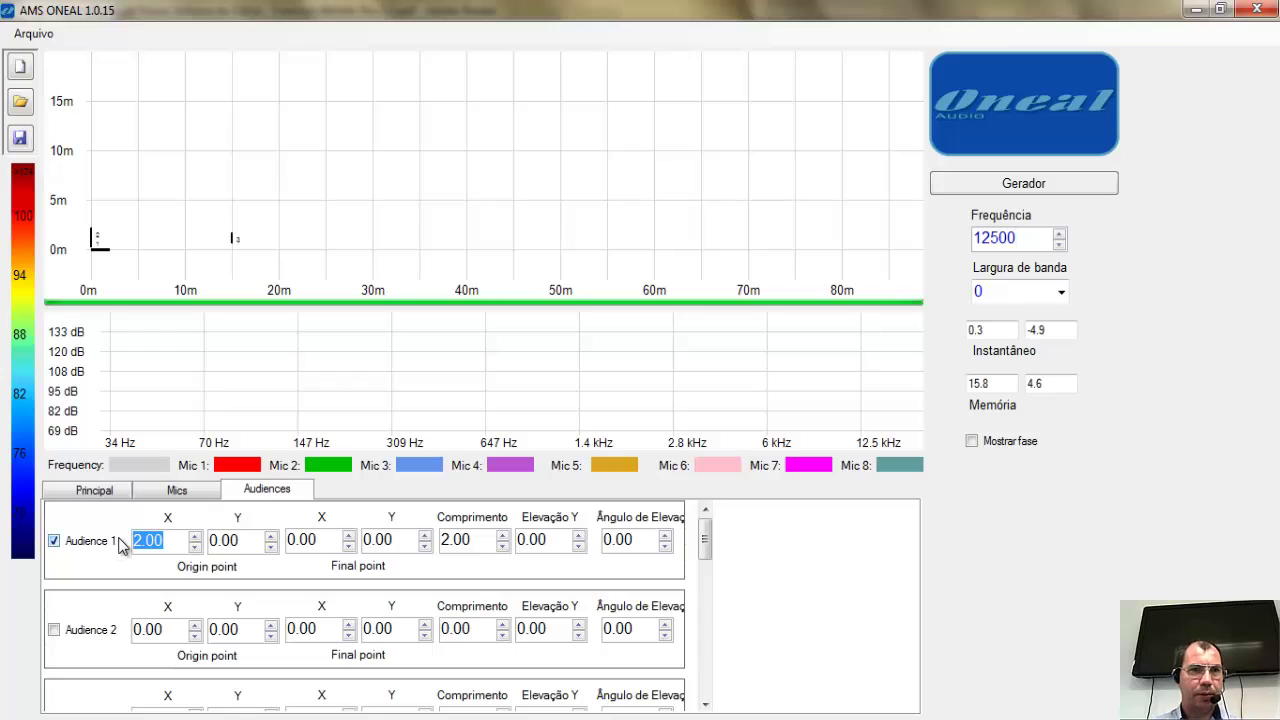
type("25")
key("Return")
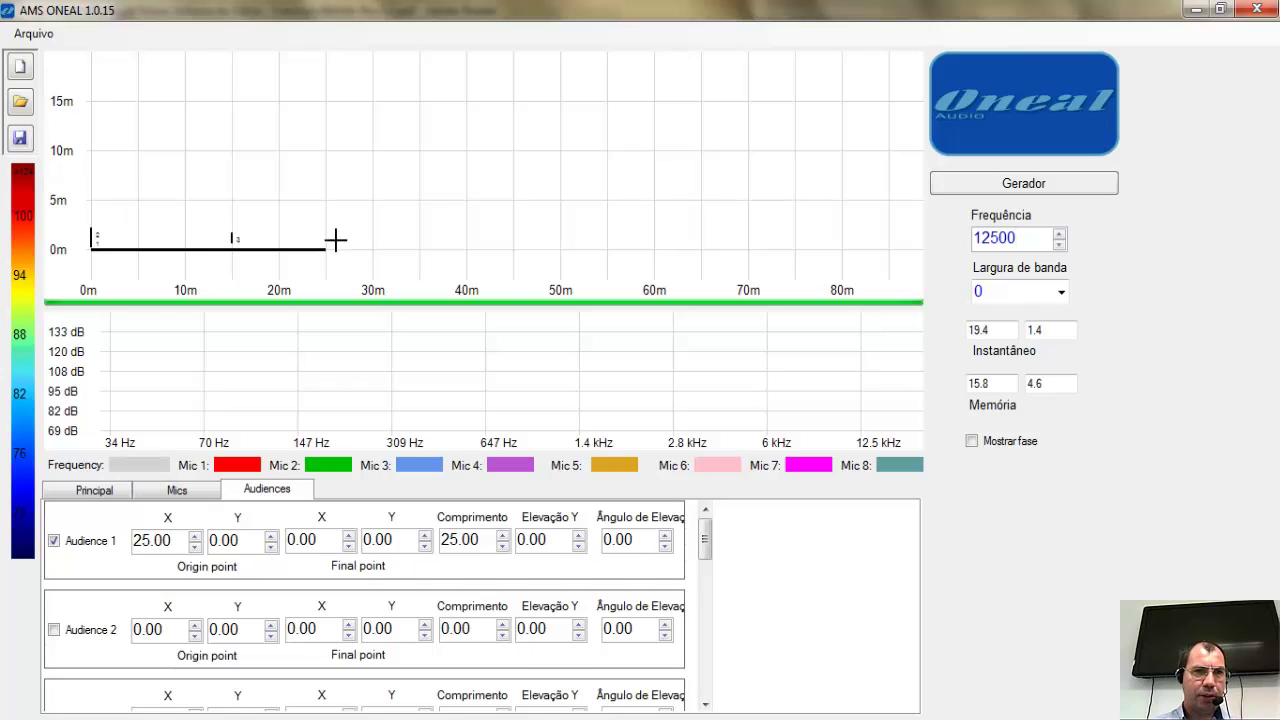
Enable Audience 2 and set its origin point to X 20.00 and Y 3.00.
left_click(55, 631)
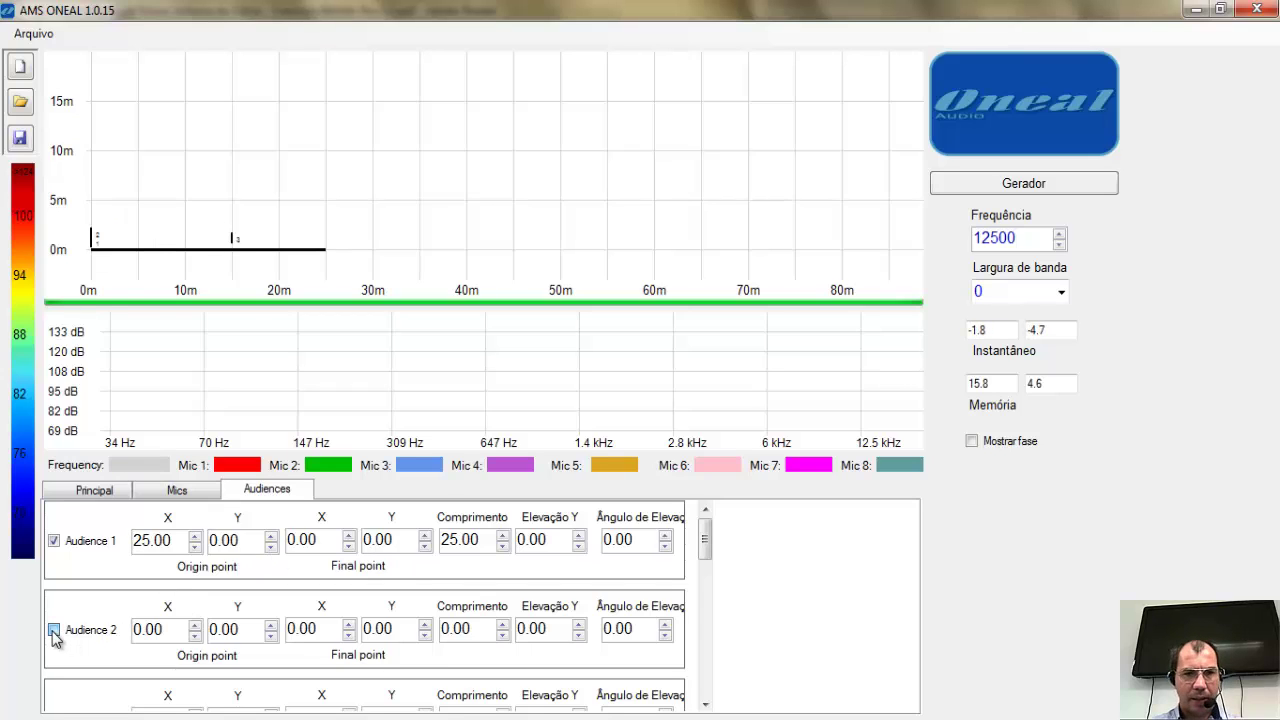
left_click_drag(170, 636, 114, 638)
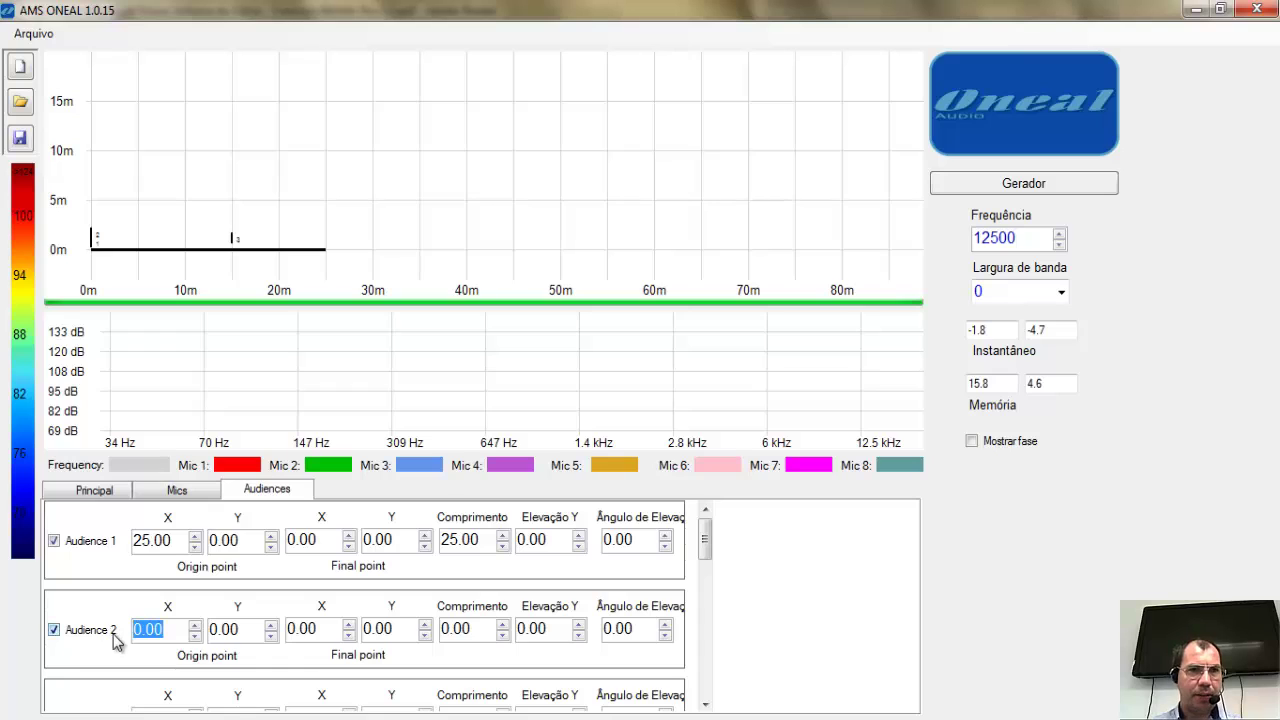
type("20")
key("Return")
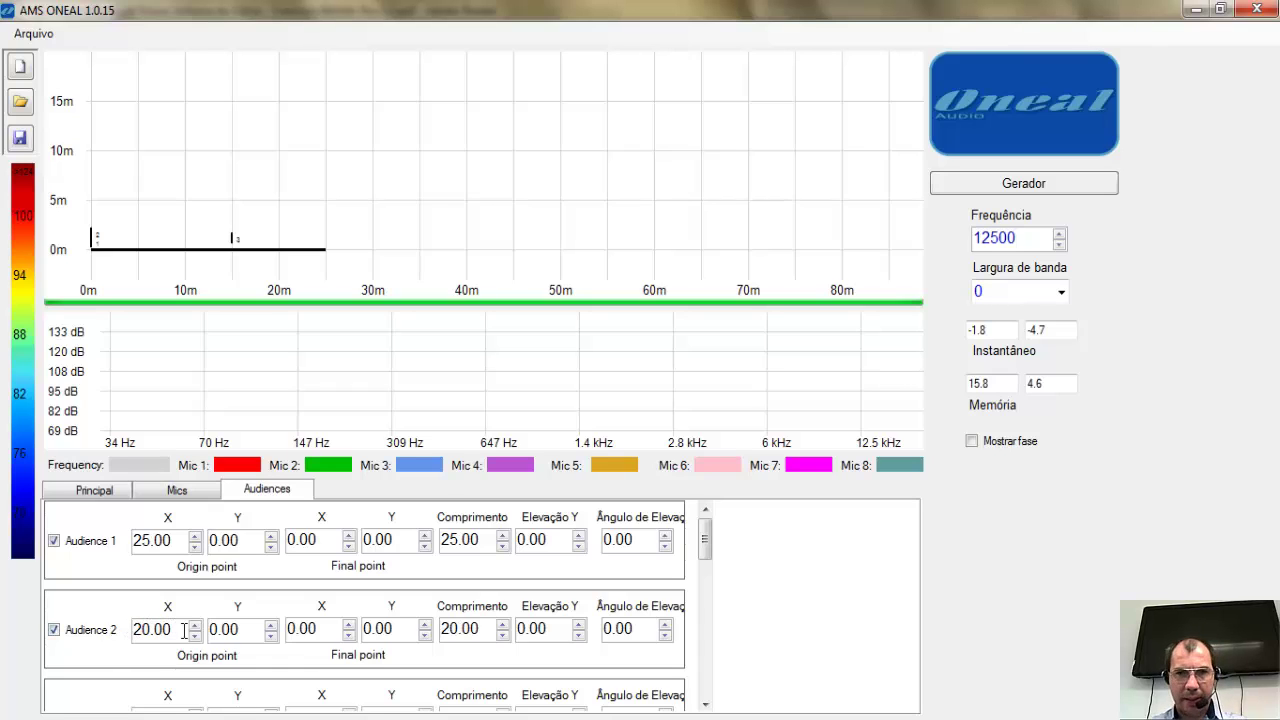
left_click_drag(239, 630, 198, 634)
type("3")
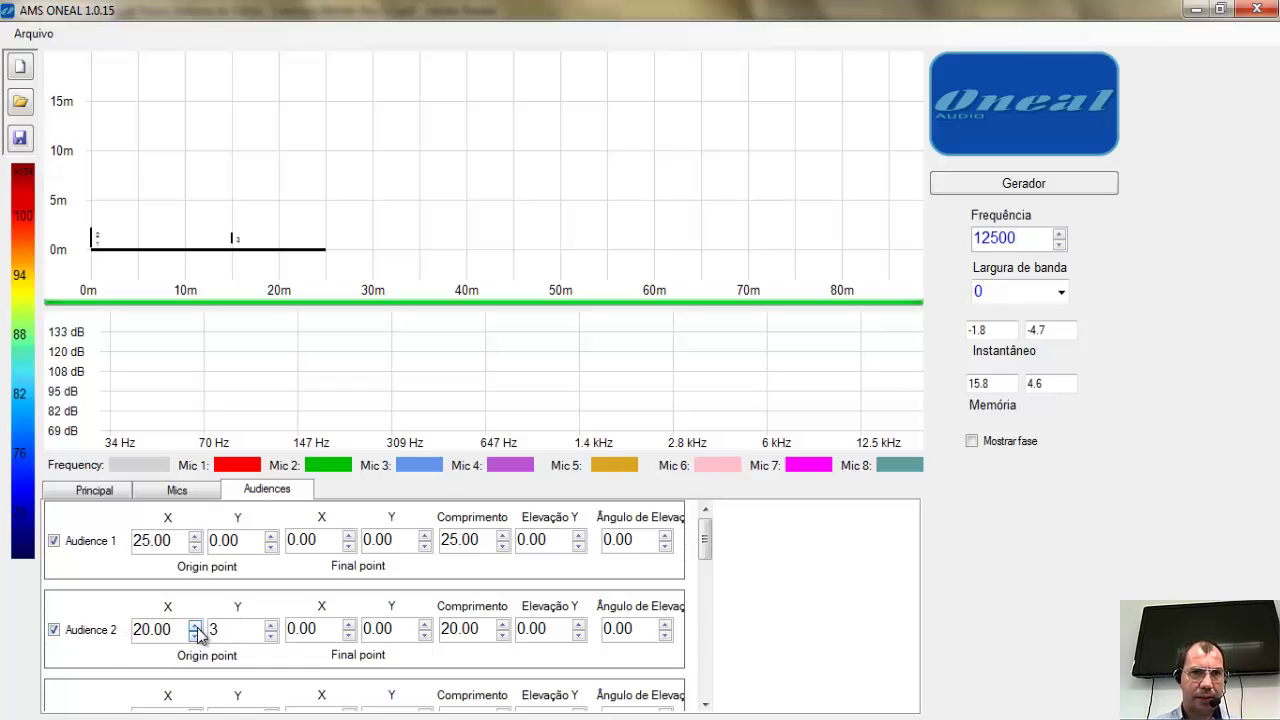
key("Return")
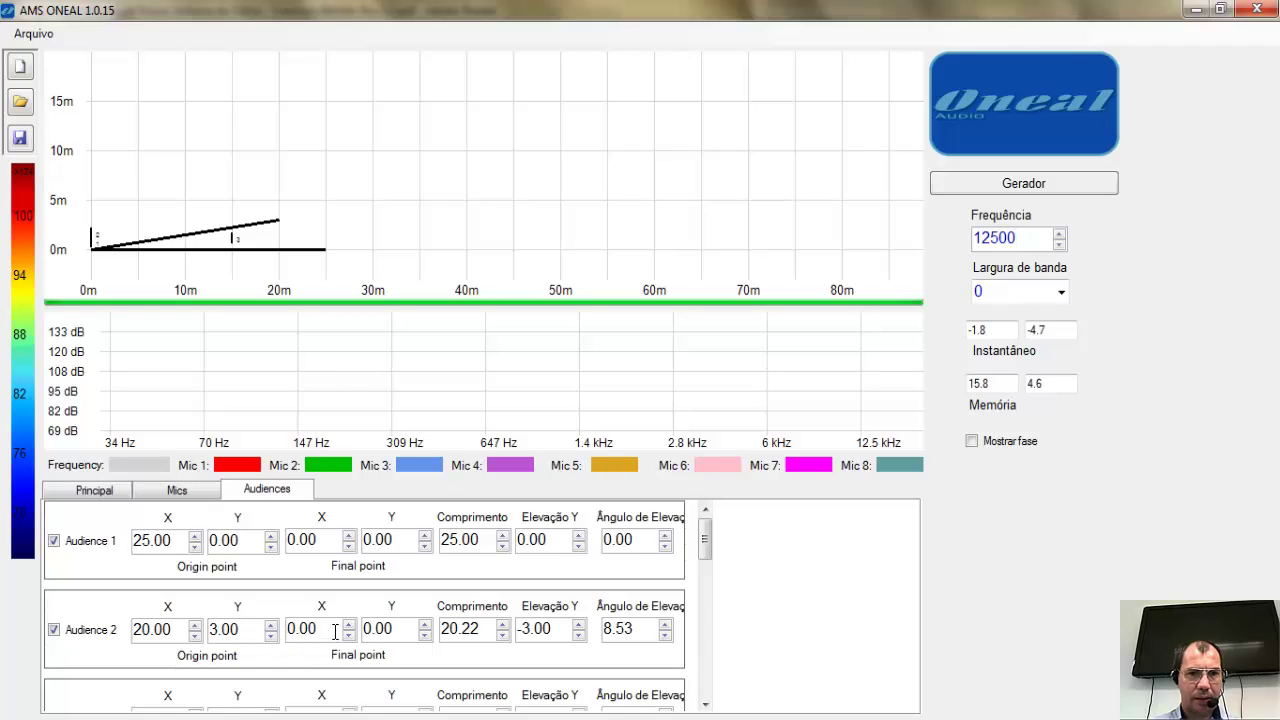
Set the final point of Audience 2 to X 25.00 and Y 3.00.
left_click_drag(335, 625, 271, 637)
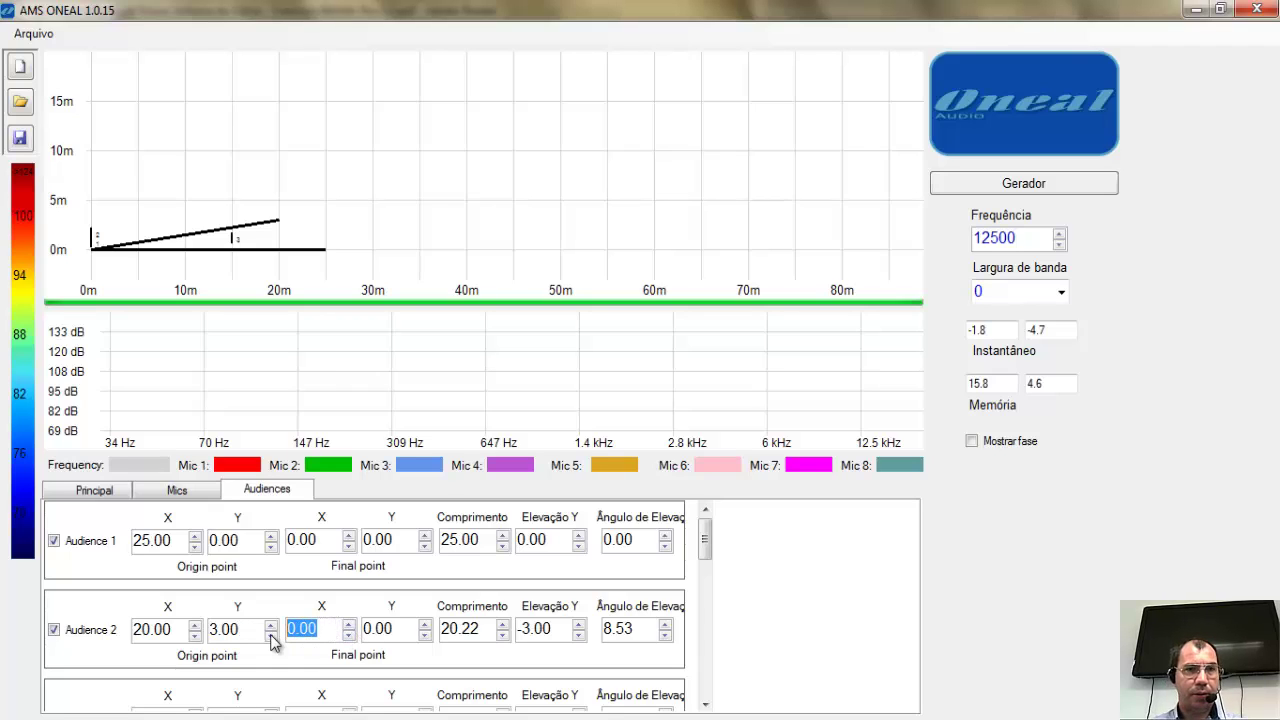
type("25")
key("Return")
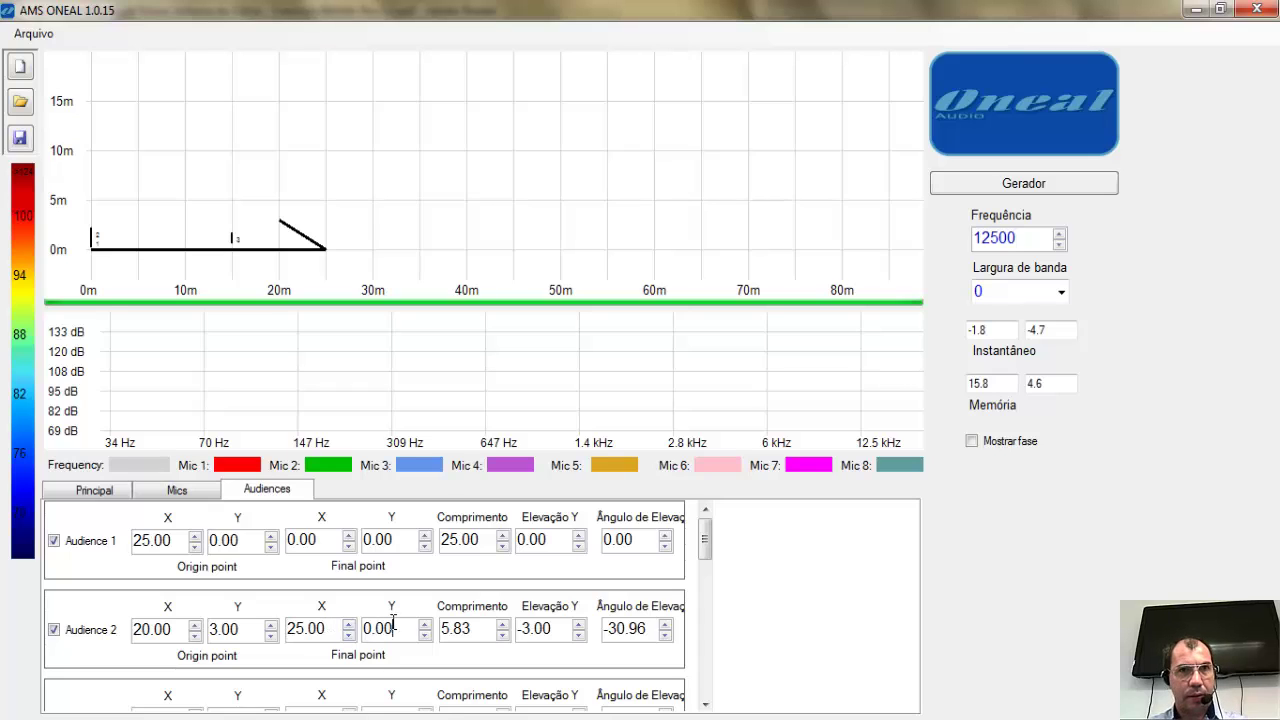
left_click_drag(393, 622, 349, 630)
type("3")
key("Return")
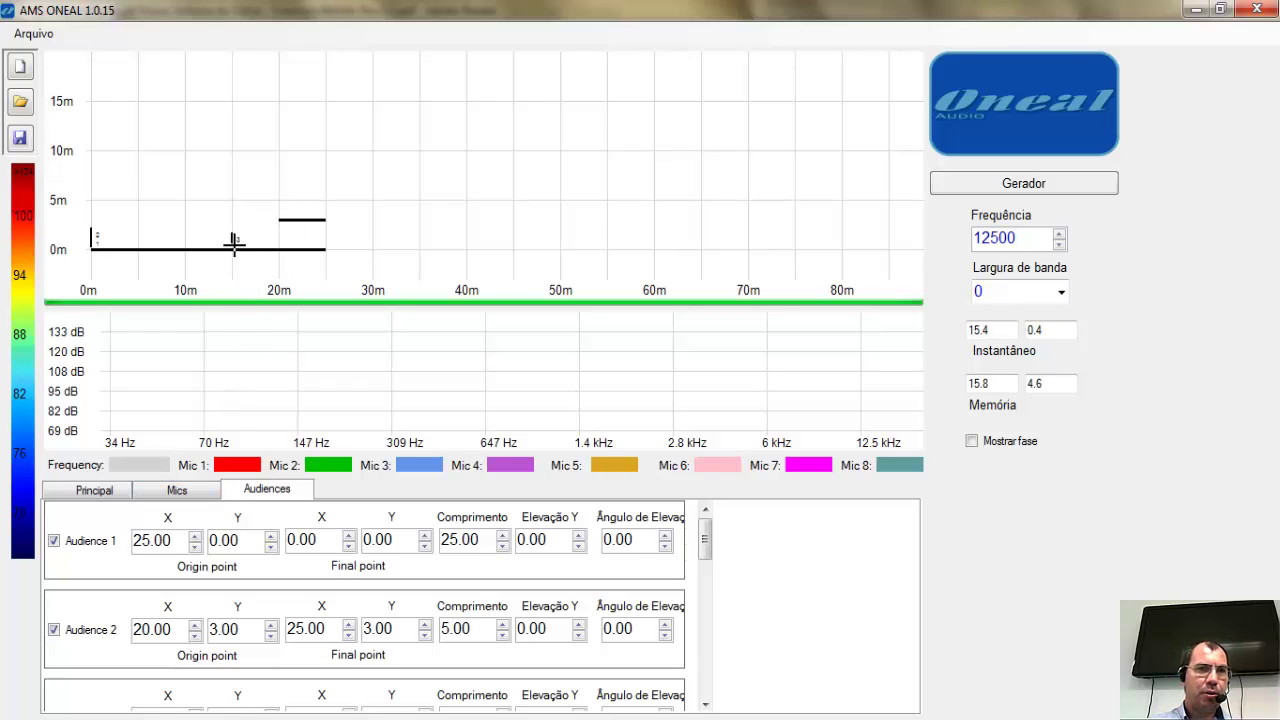
Move speaker 3 to X 20.00 and Y 4.00, and generate the coverage map at 12500 Hz.
left_click(82, 492)
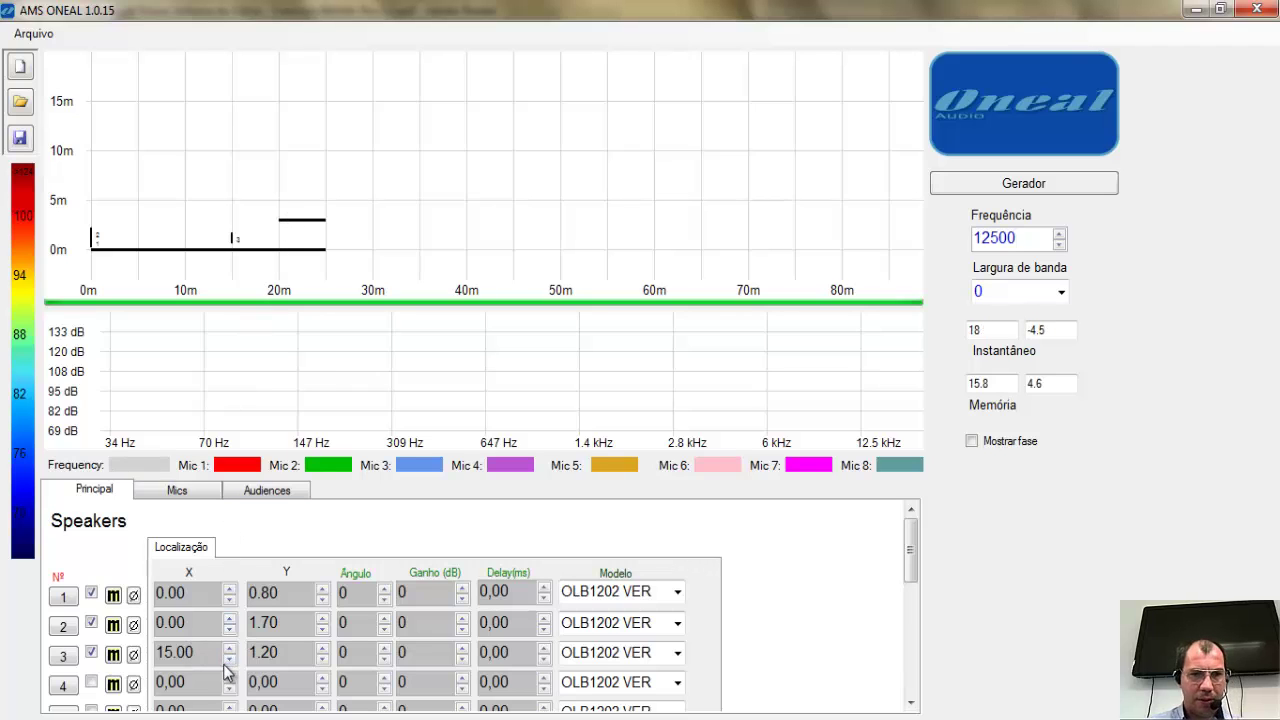
double_click(176, 652)
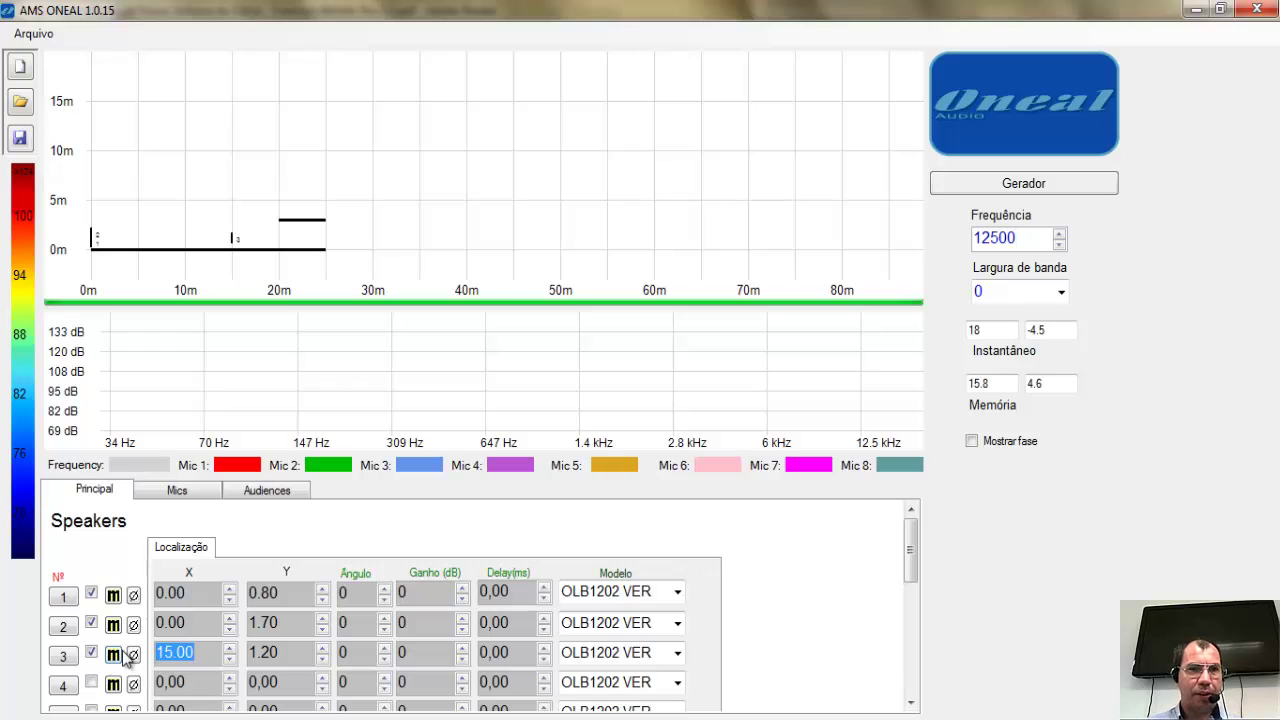
type("20")
key("Return")
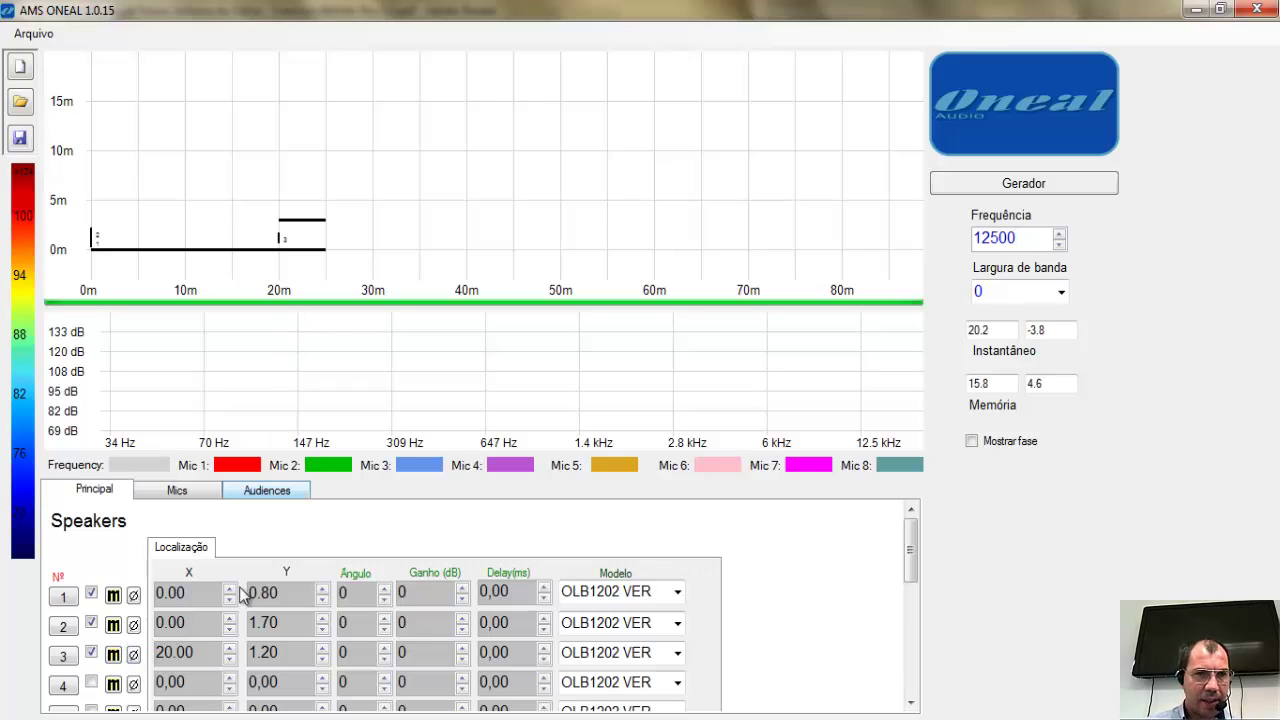
double_click(262, 653)
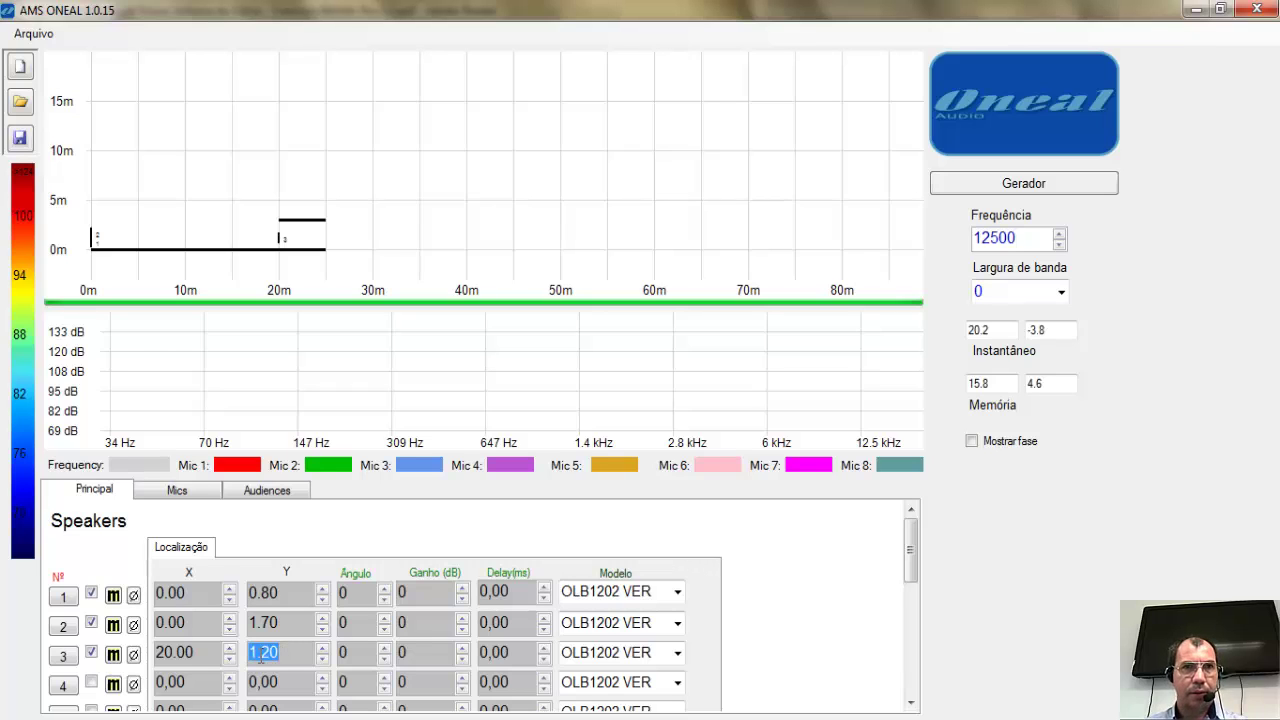
type("3")
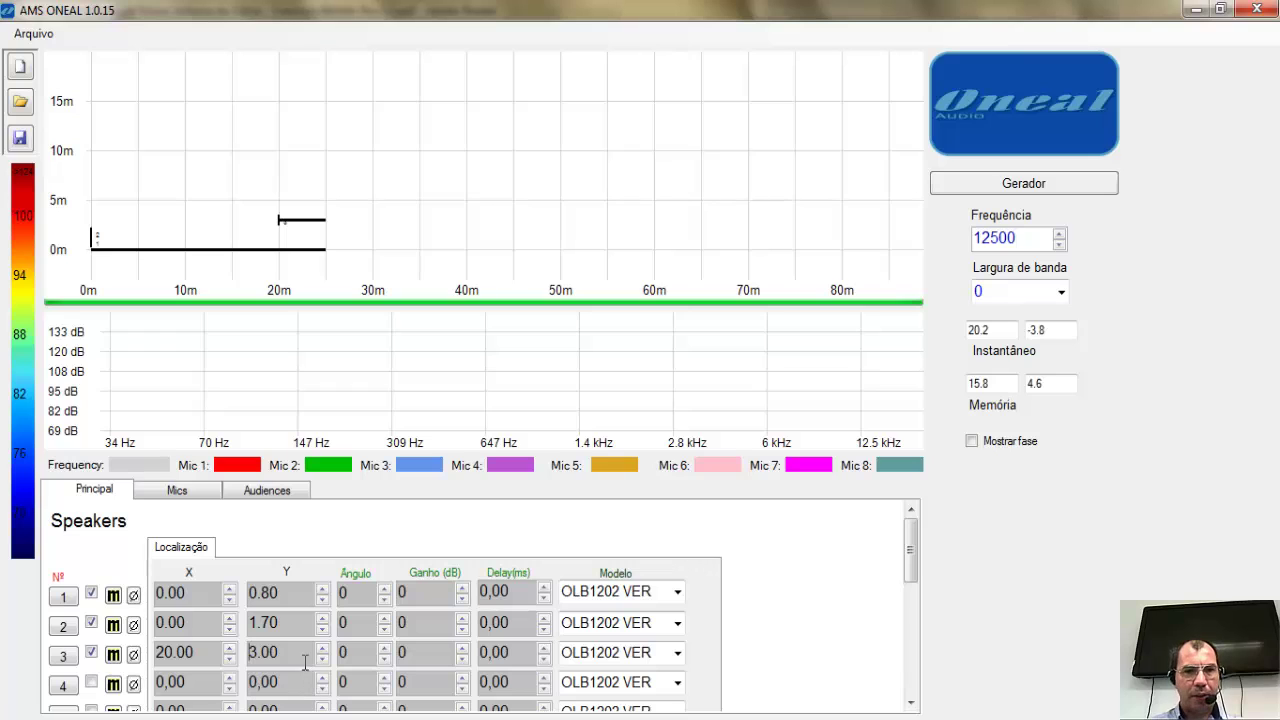
left_click_drag(295, 653, 261, 652)
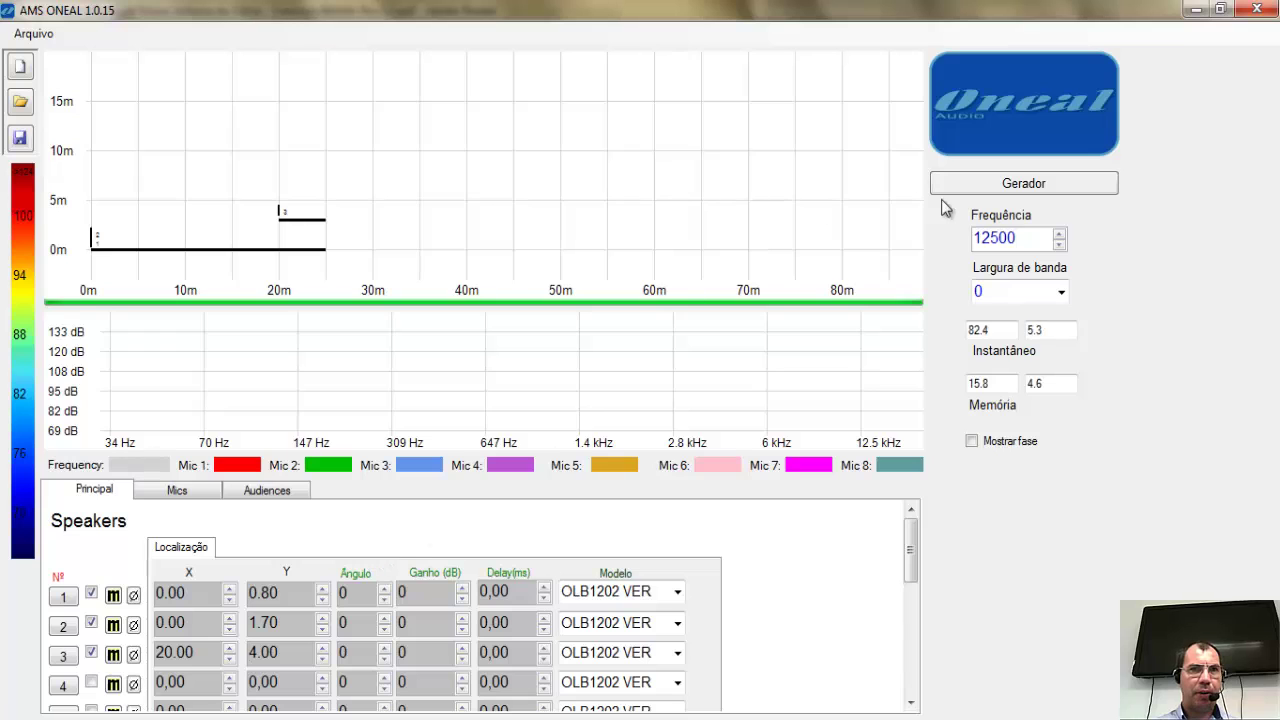
left_click(998, 190)
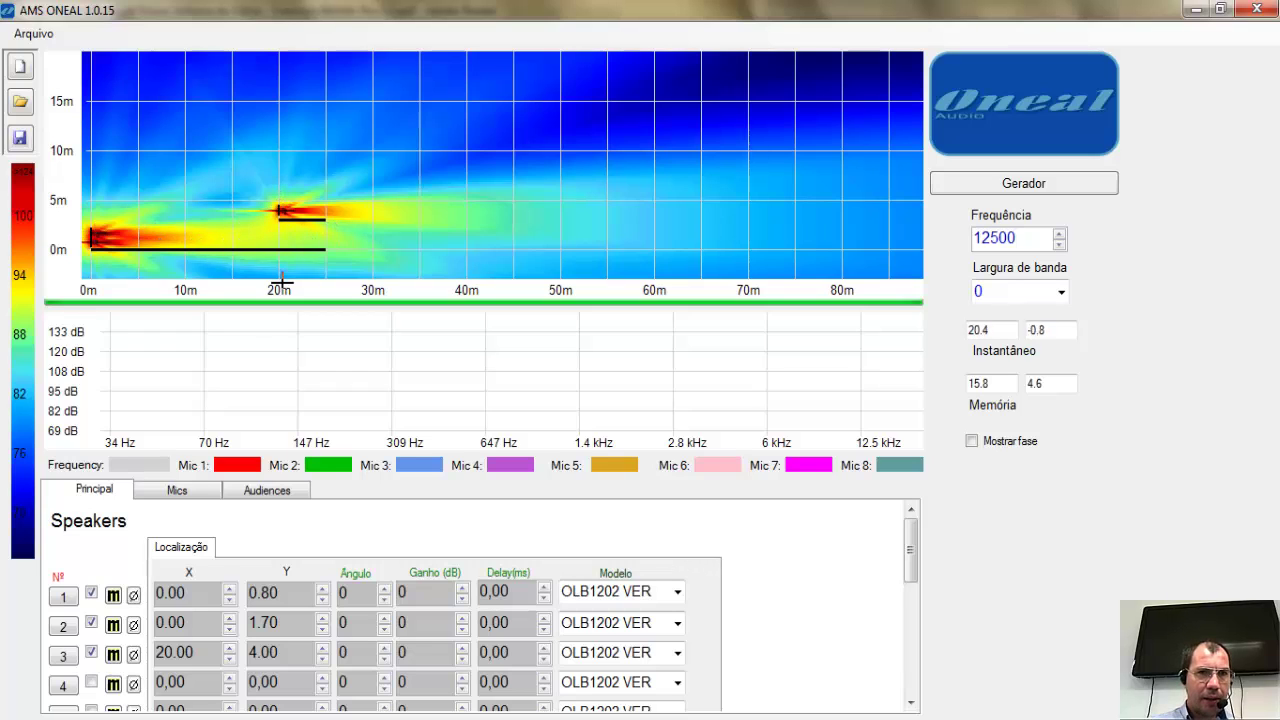
Tilt the Audience 2 line upward by setting its final point Y to 4.00.
left_click(258, 491)
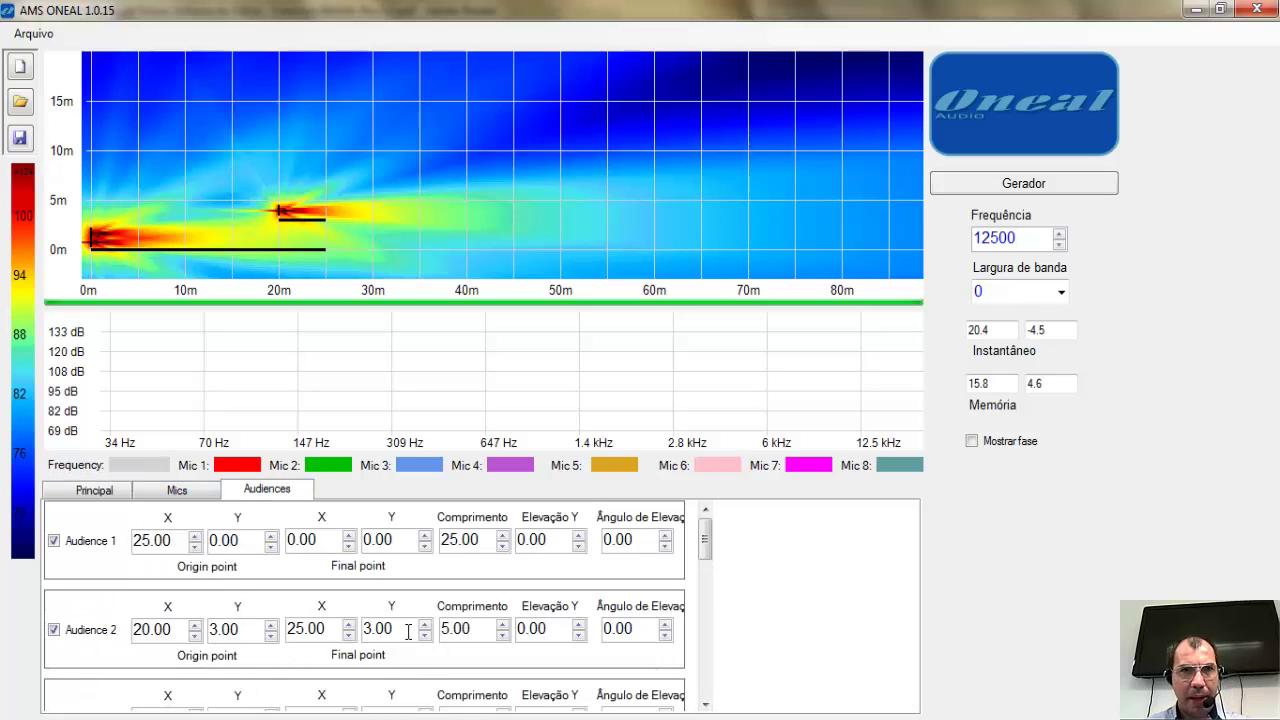
left_click_drag(408, 631, 352, 632)
type("4")
key("Return")
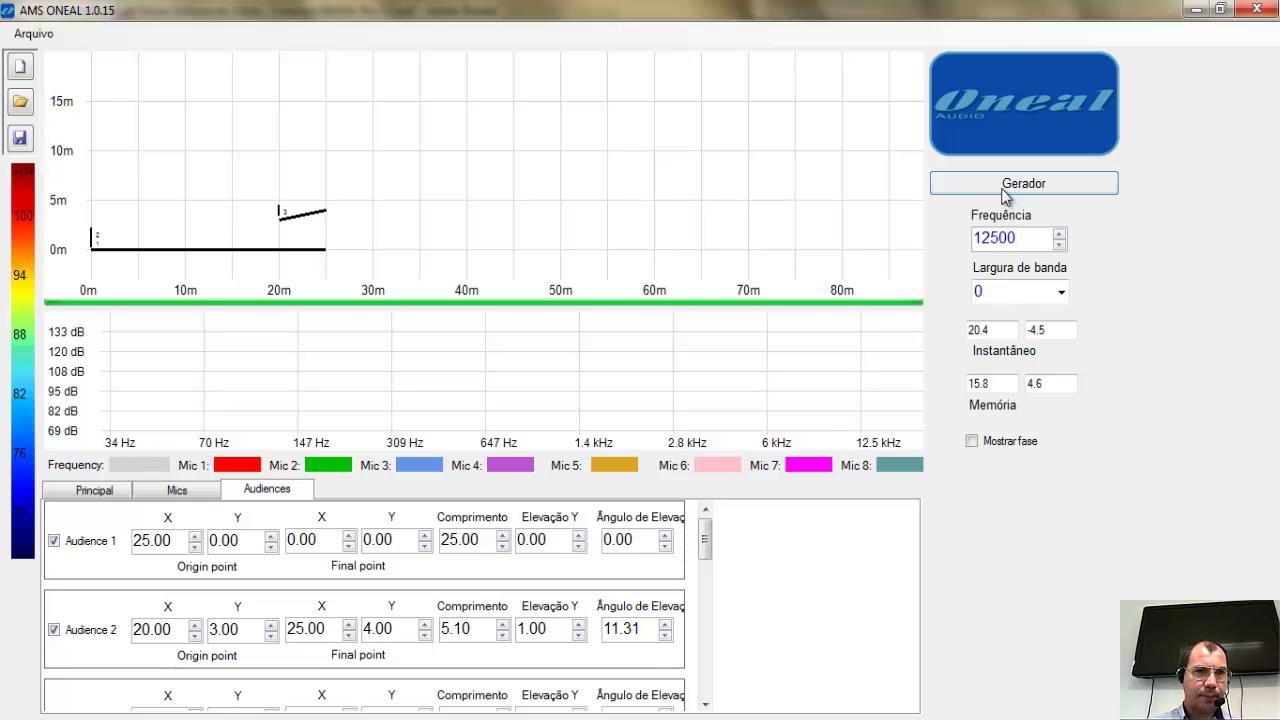
Disable speakers 1 and 2, and generate the coverage map for speaker 3 alone.
left_click(107, 492)
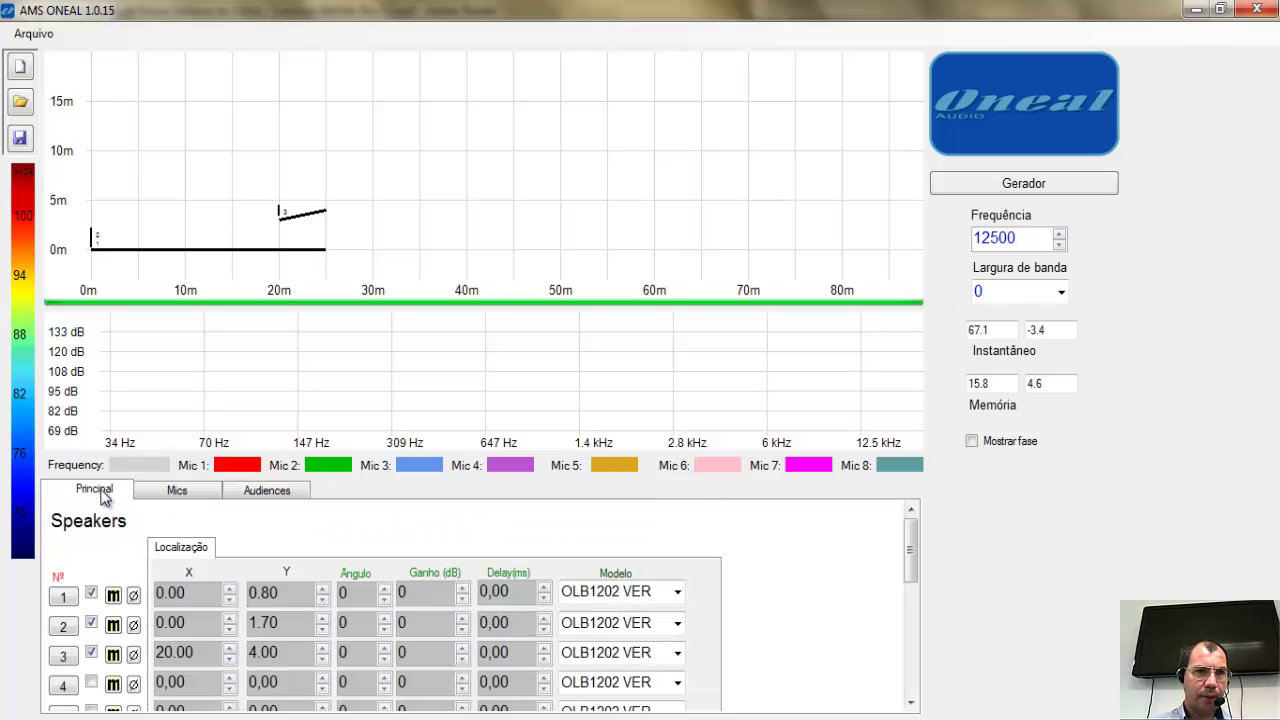
left_click(91, 621)
left_click(91, 593)
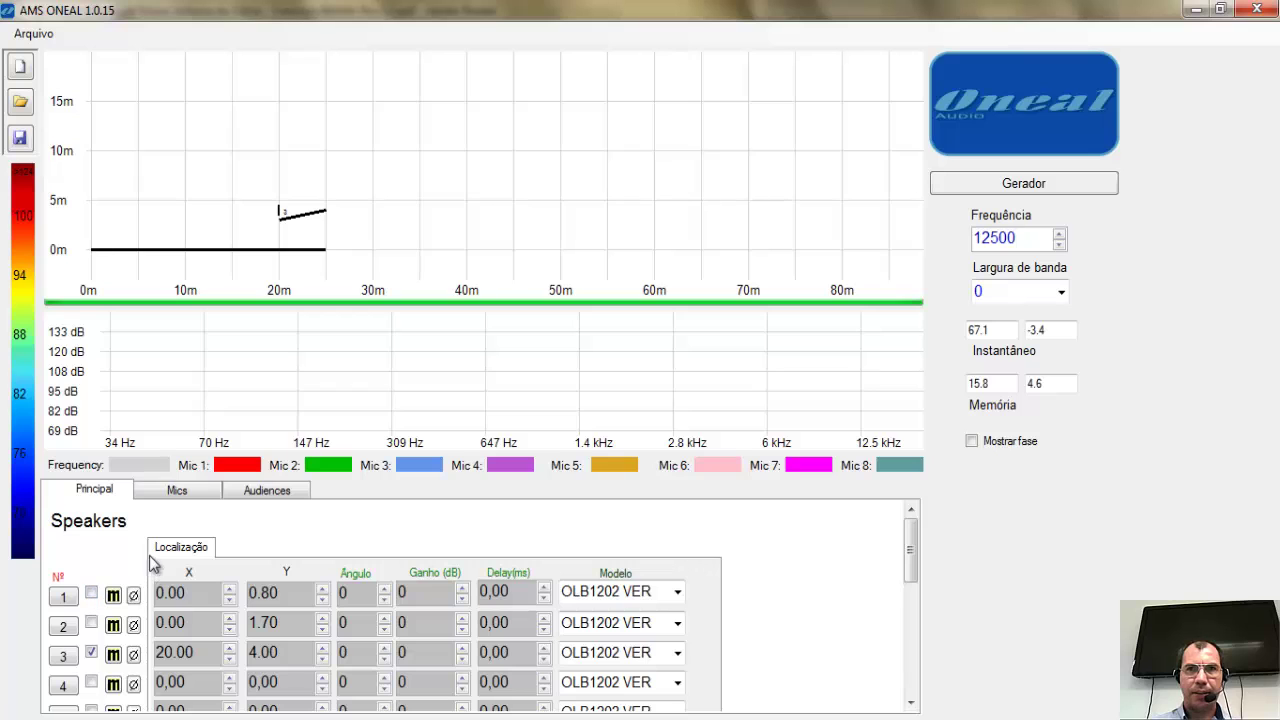
left_click(258, 490)
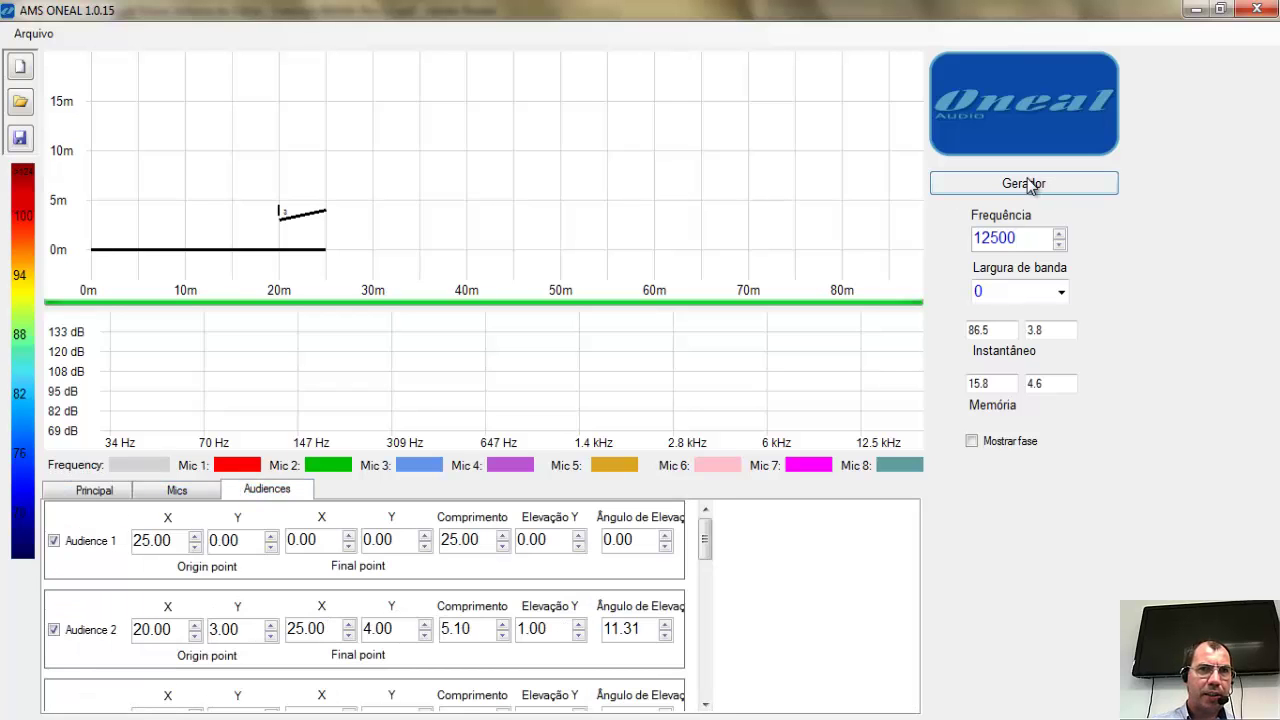
left_click(1031, 184)
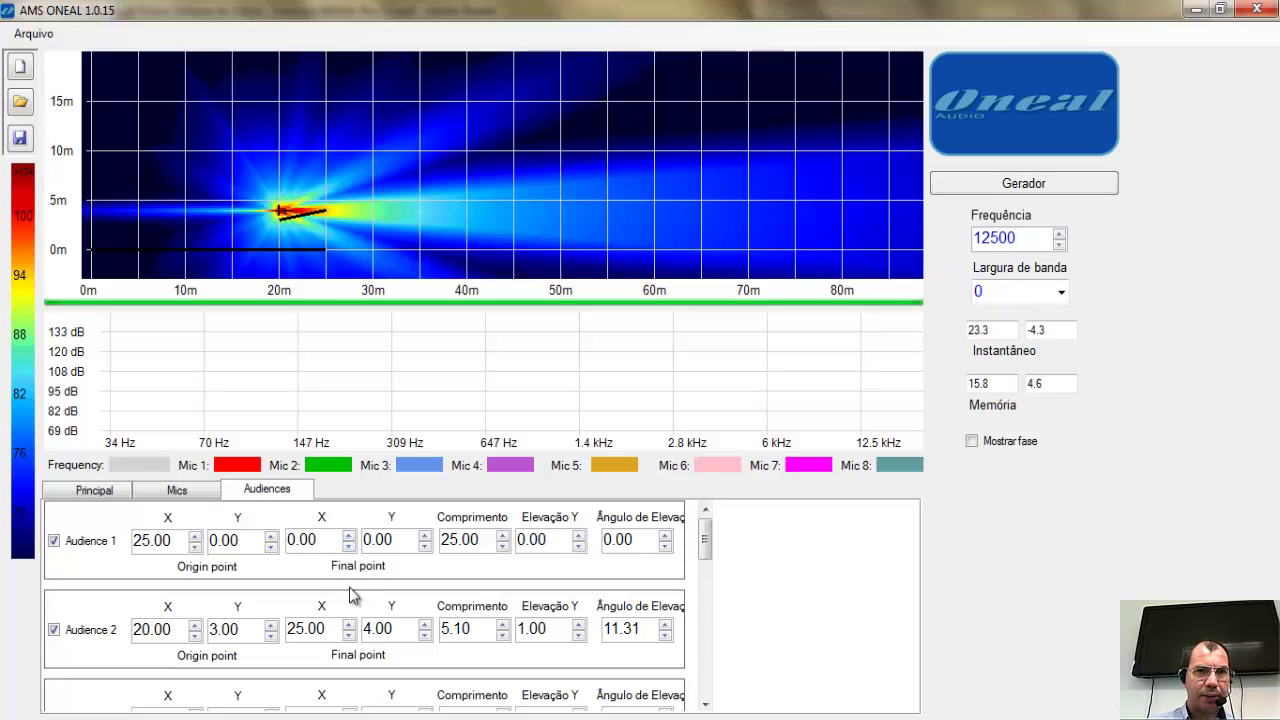
Try an angle of 10 on speaker 3 and generate its coverage map.
left_click(108, 493)
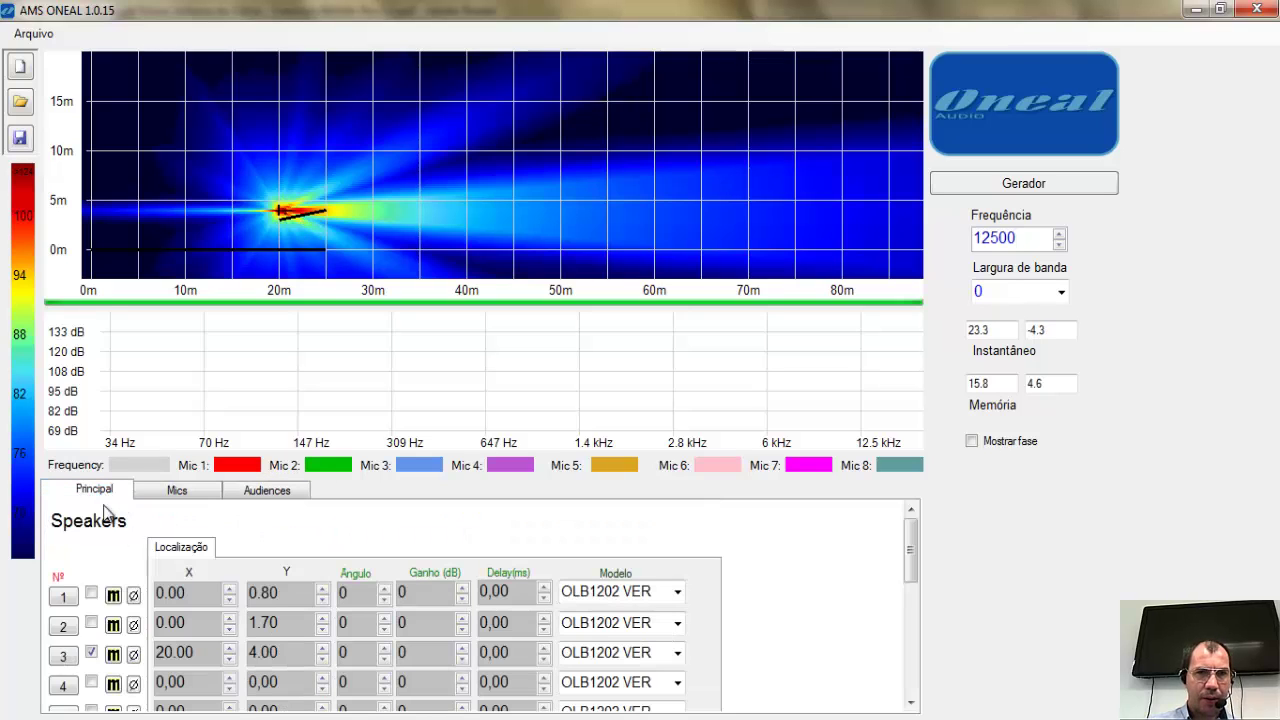
left_click(385, 648)
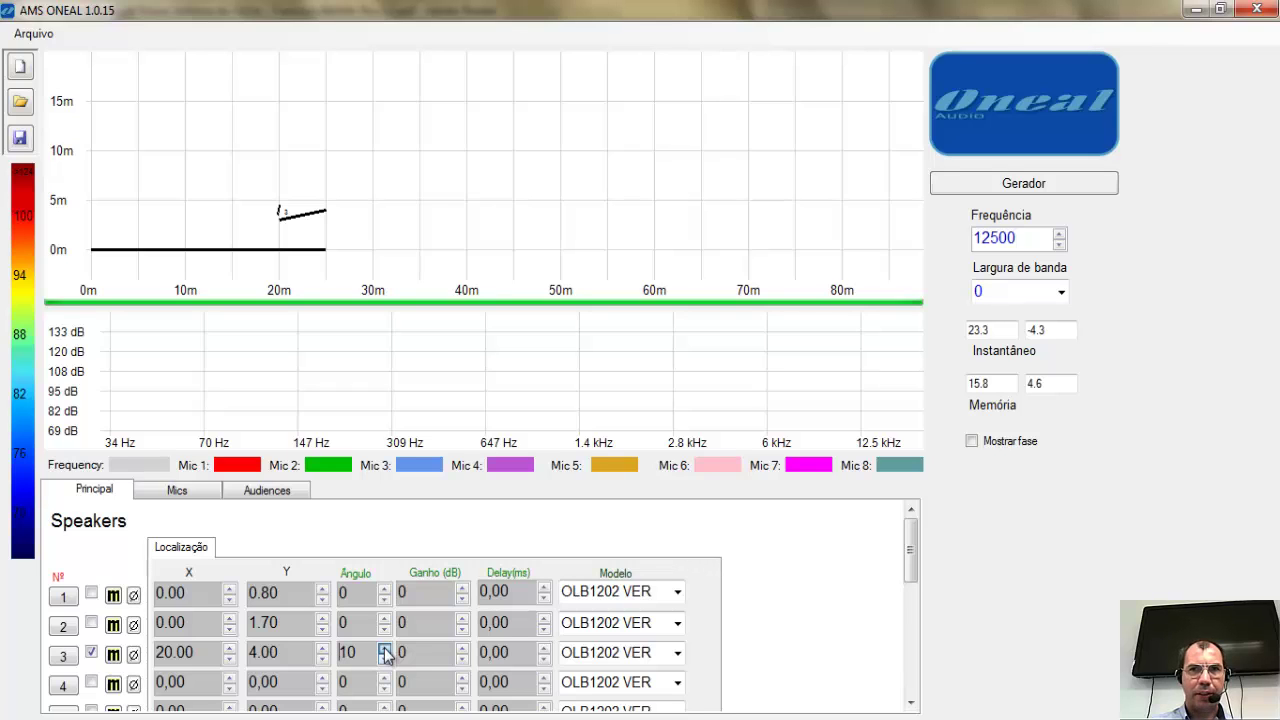
left_click(993, 183)
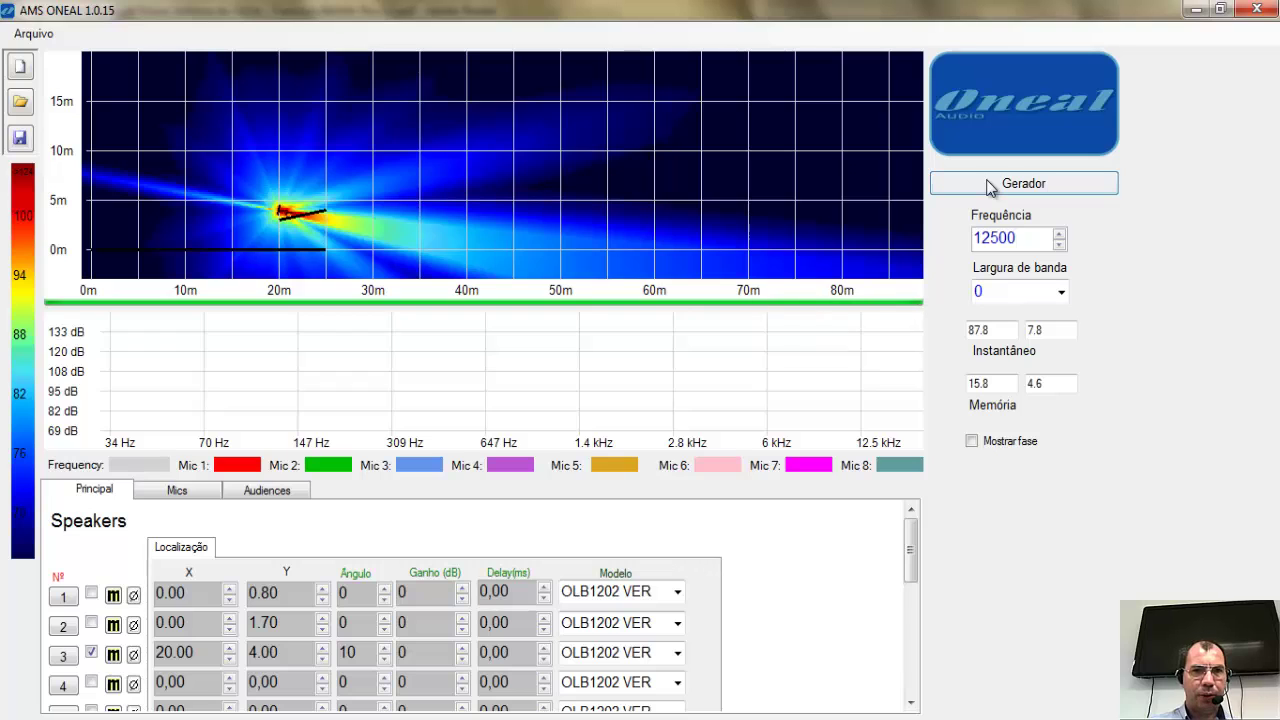
Set the angle of speaker 3 to -10 and regenerate its coverage map.
left_click_drag(360, 652, 307, 655)
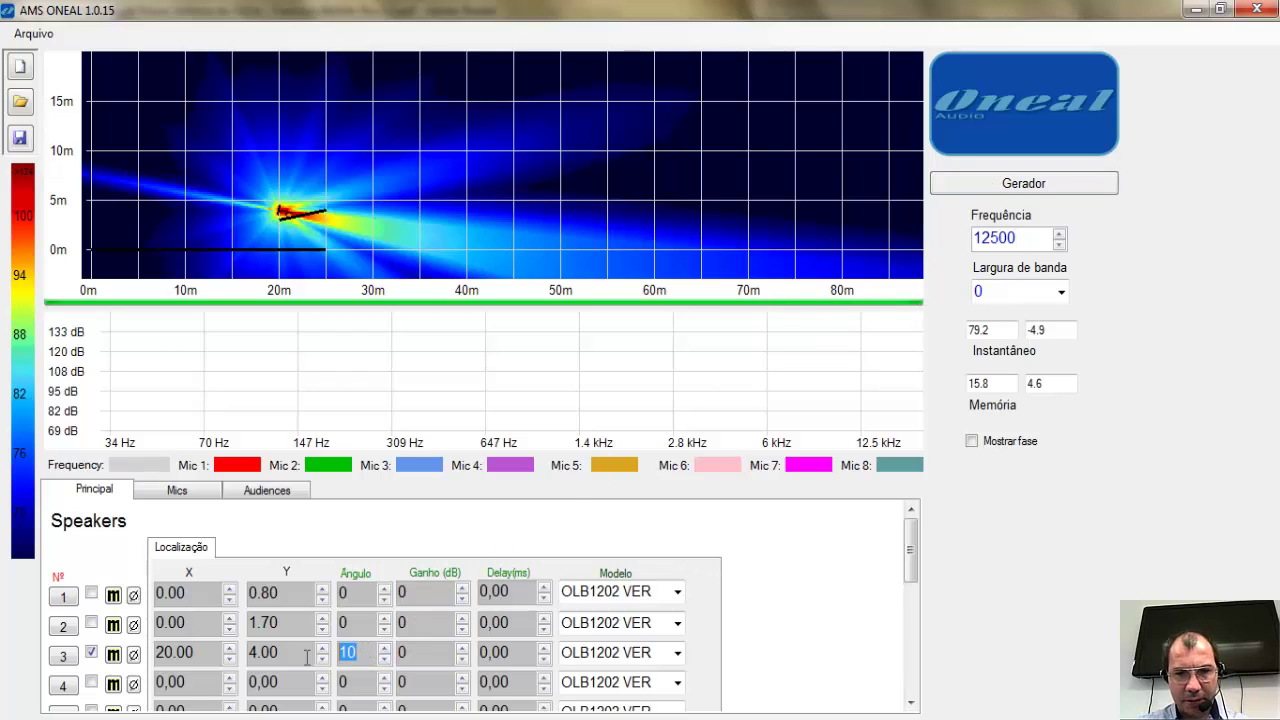
type("-1")
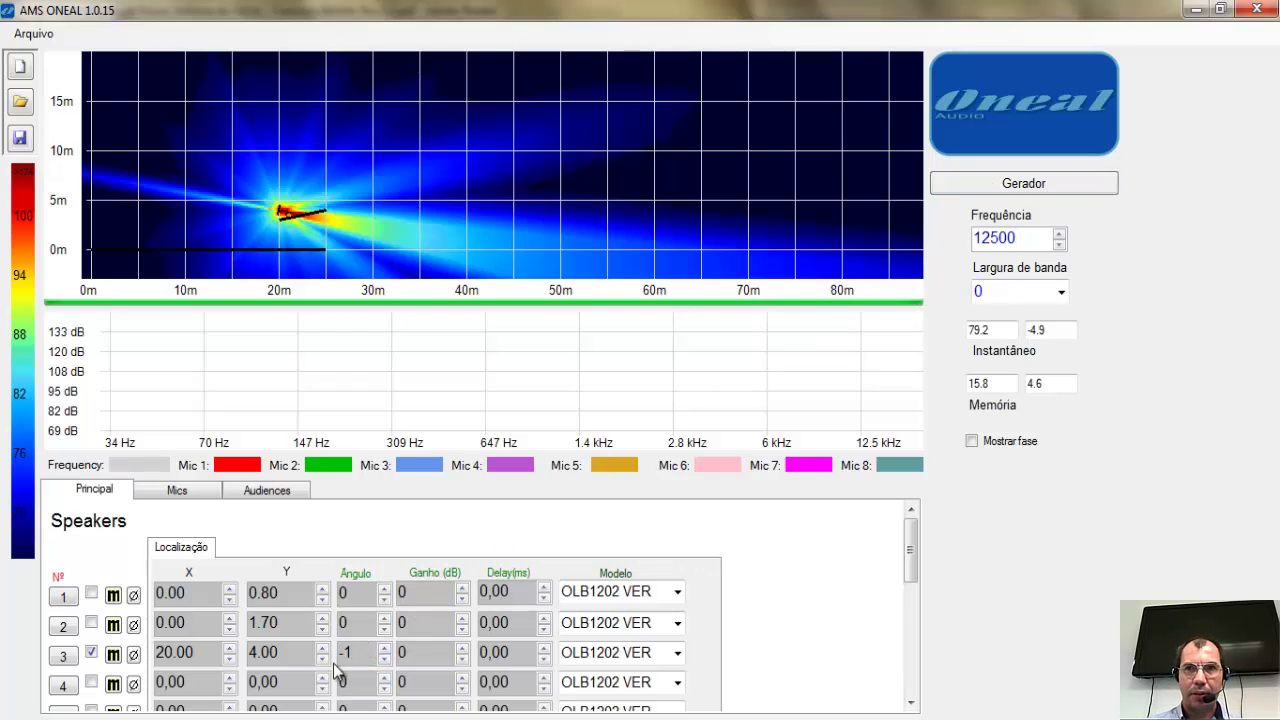
type("0")
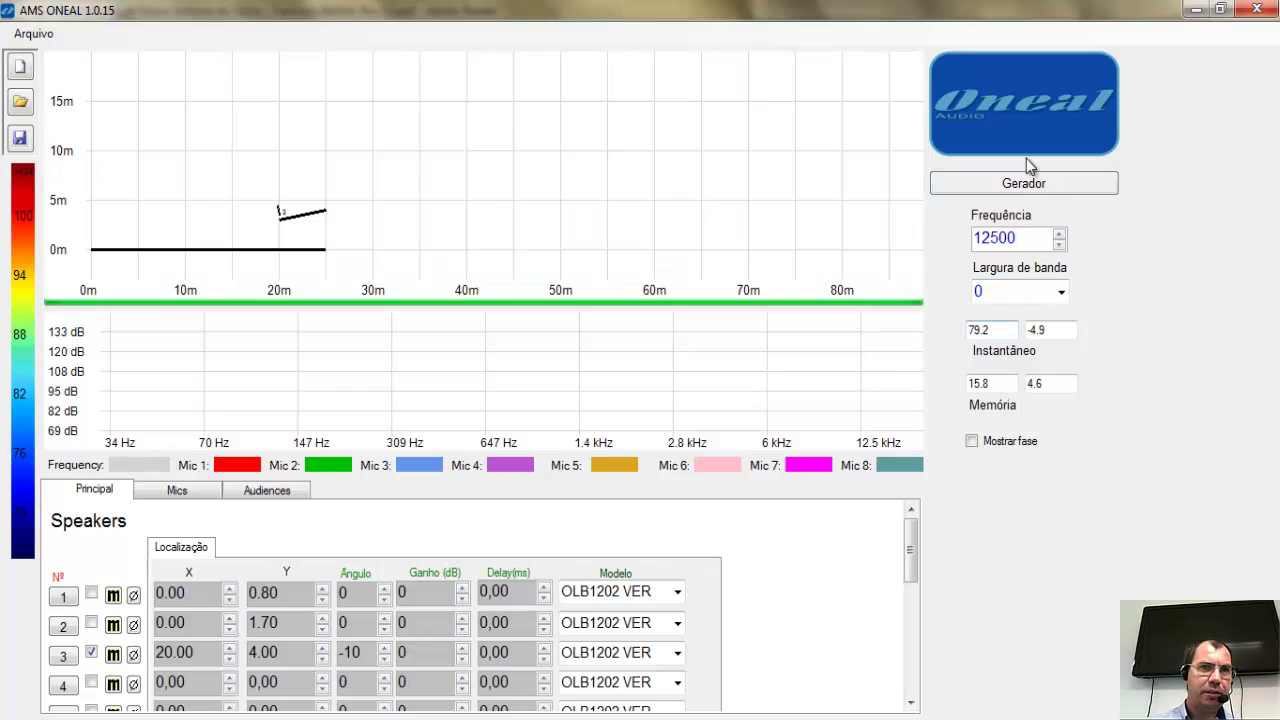
left_click(1018, 182)
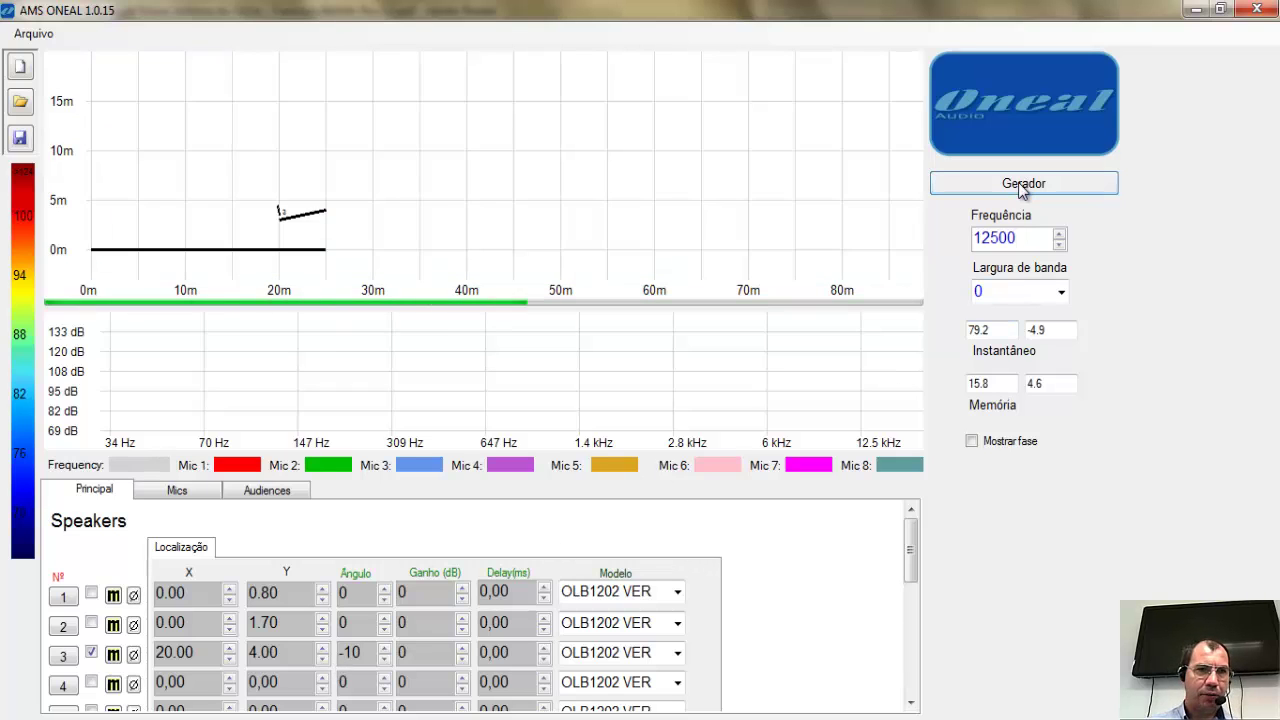
Re-enable speakers 1 and 2, and generate the combined coverage map, viewing it with the phase display on and off.
left_click(91, 594)
left_click(92, 623)
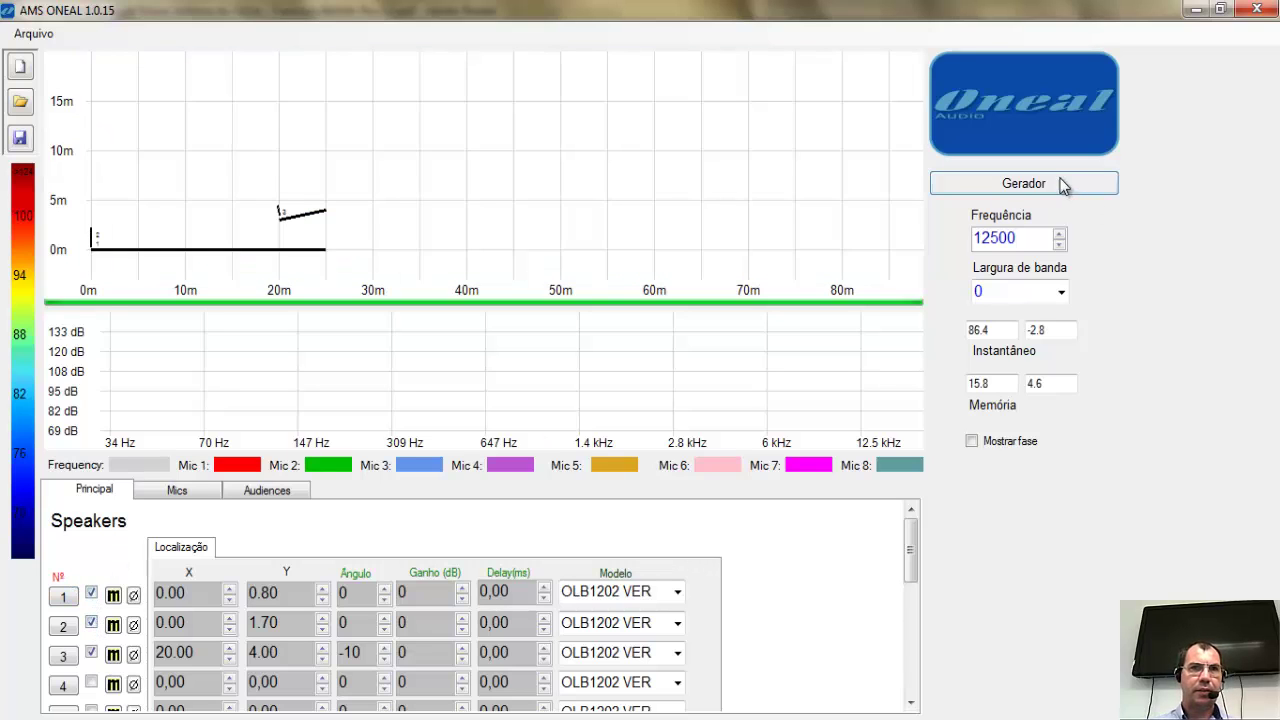
left_click(1040, 186)
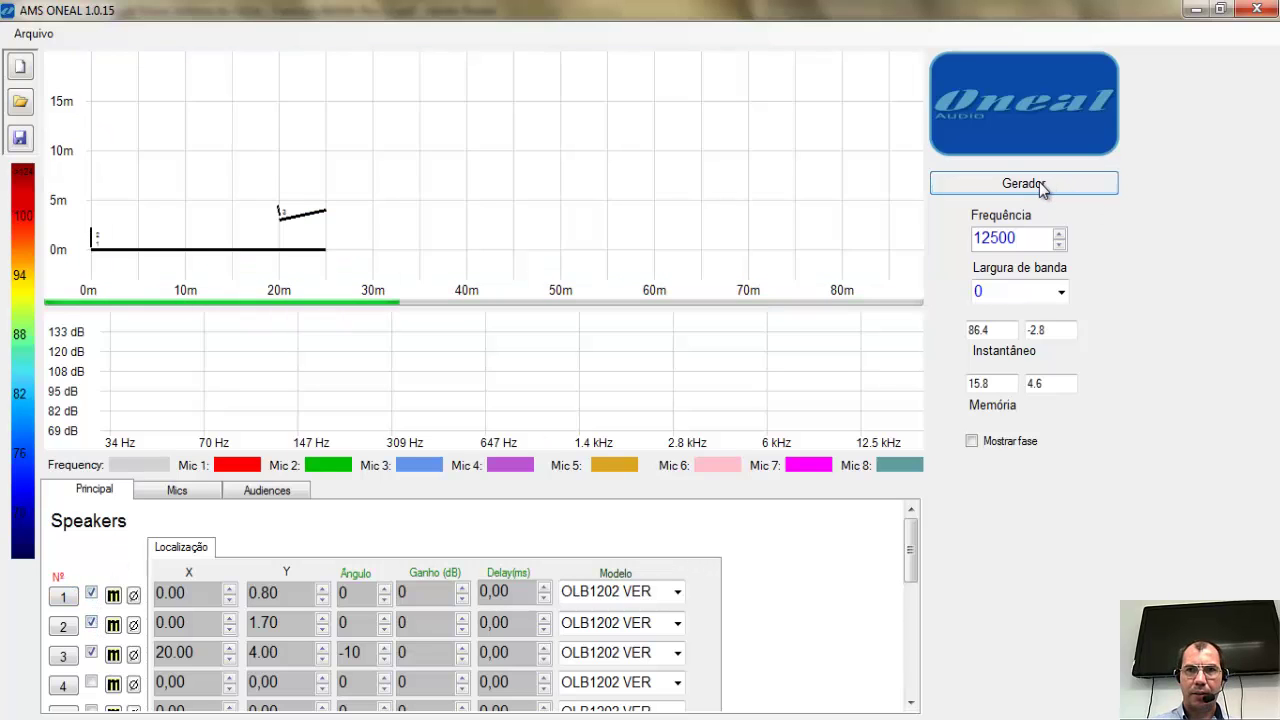
left_click(972, 441)
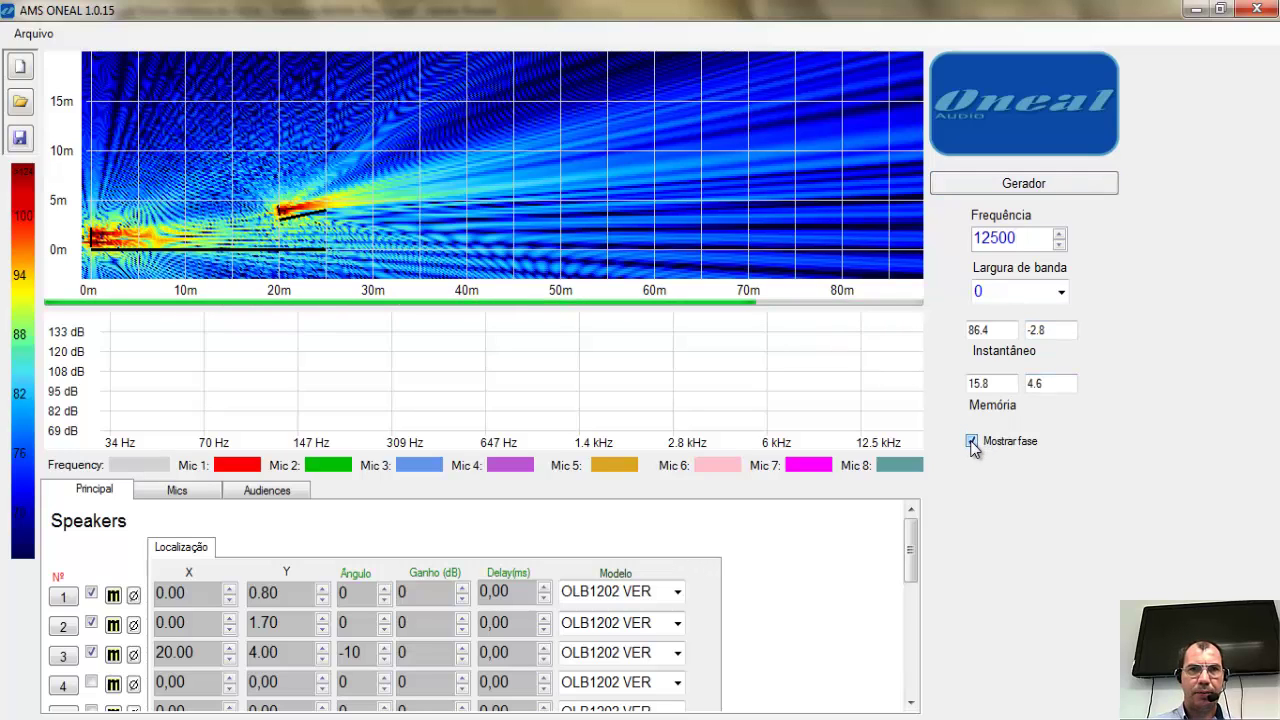
left_click(971, 441)
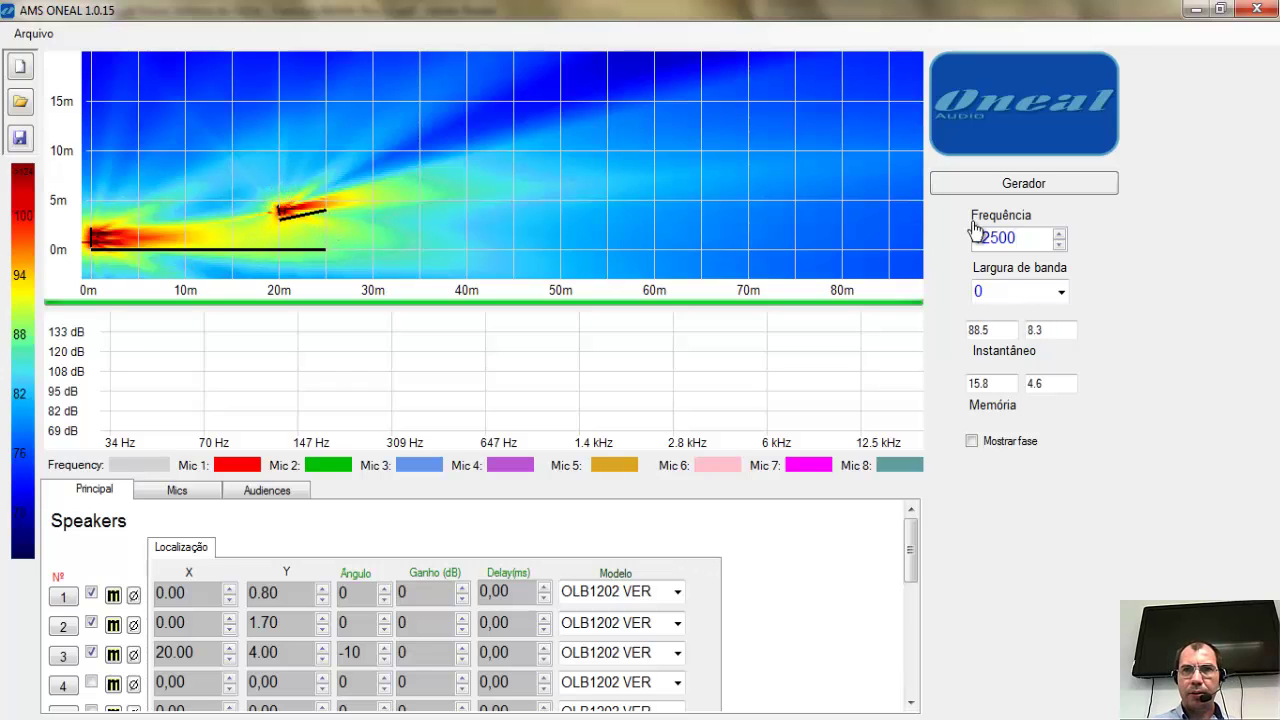
Lower the simulation frequency to 1000 Hz and generate the coverage map of all three speakers.
left_click(1059, 244)
left_click(1059, 245)
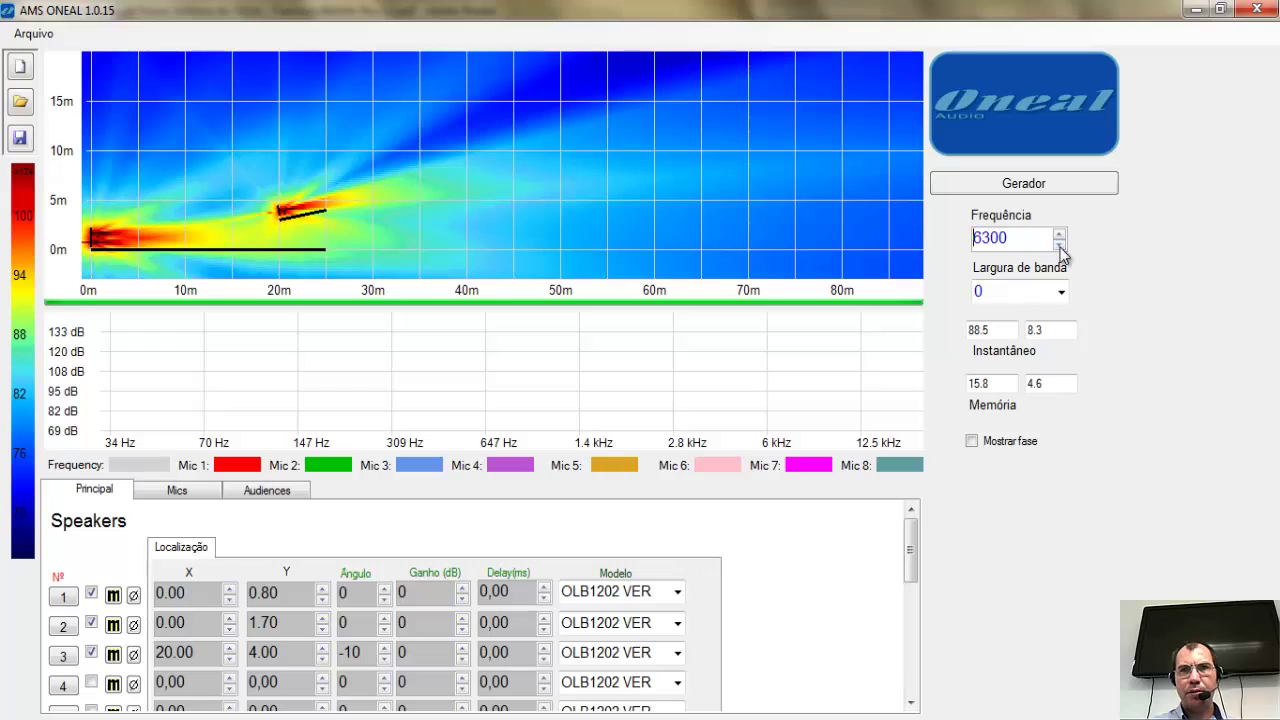
left_click(1059, 245)
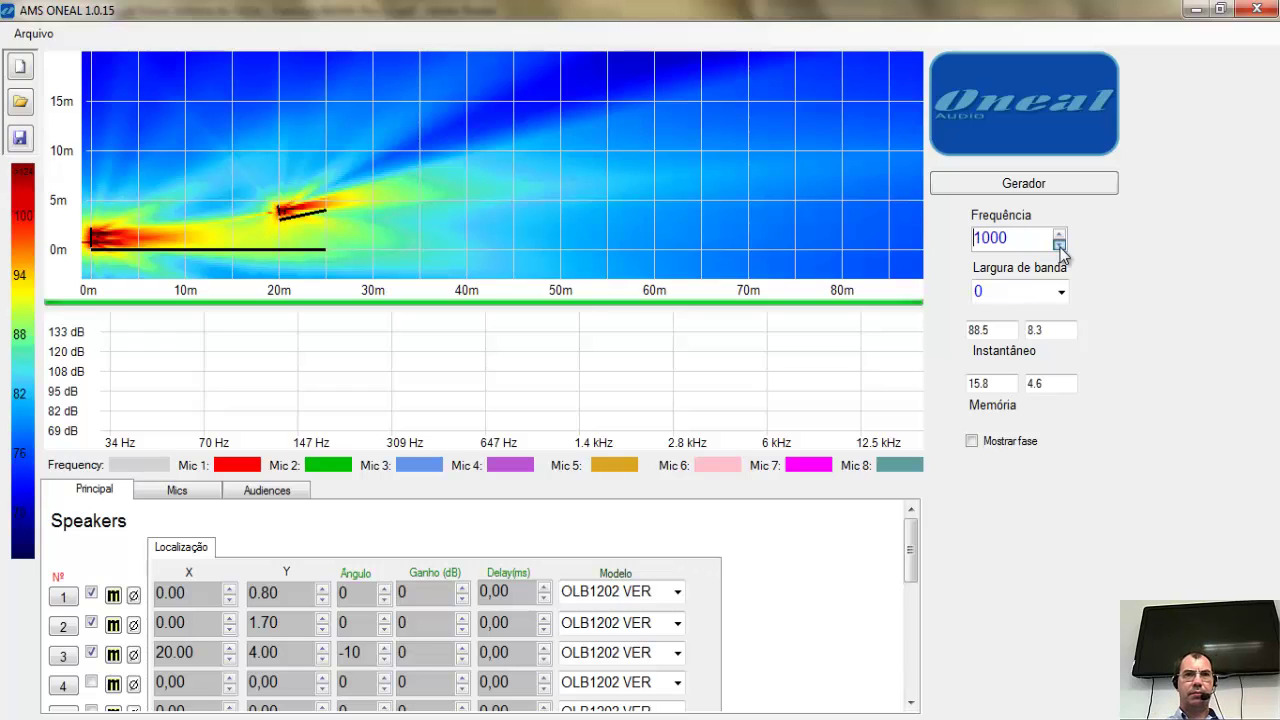
left_click(1017, 190)
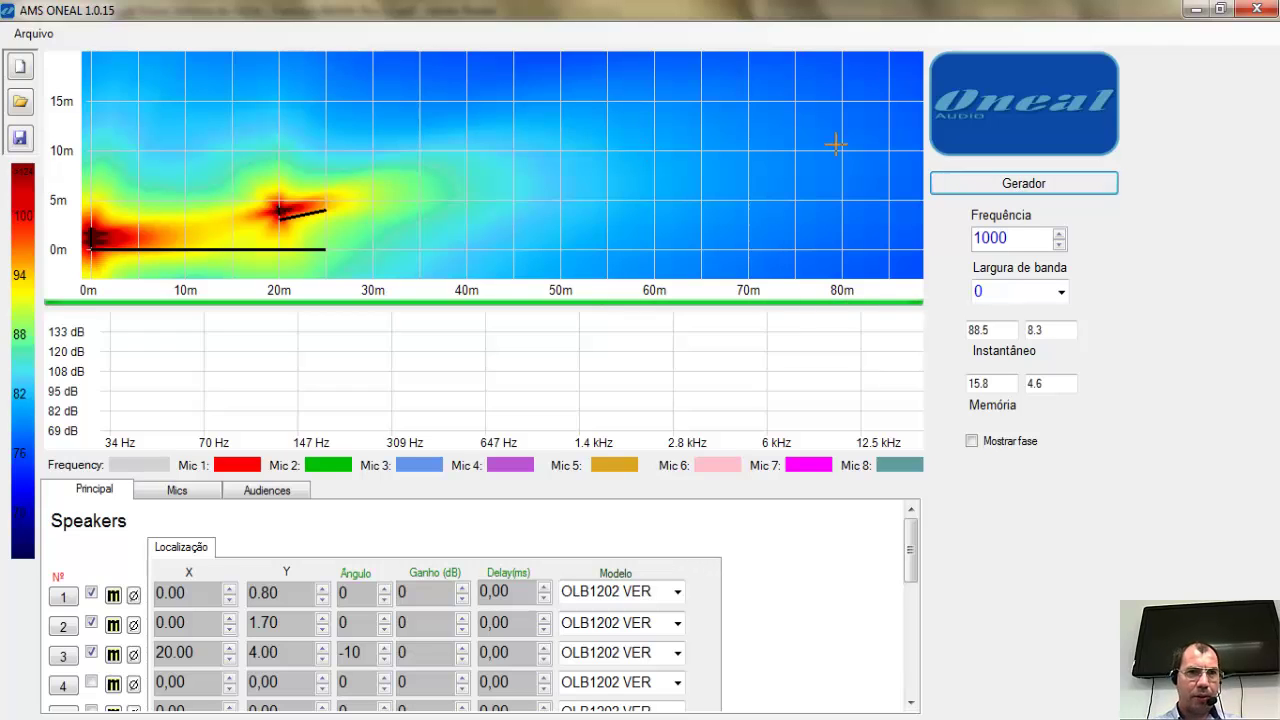
Enable microphone M2 and set its X position to 10.00 to plot the frequency response there.
left_click(188, 490)
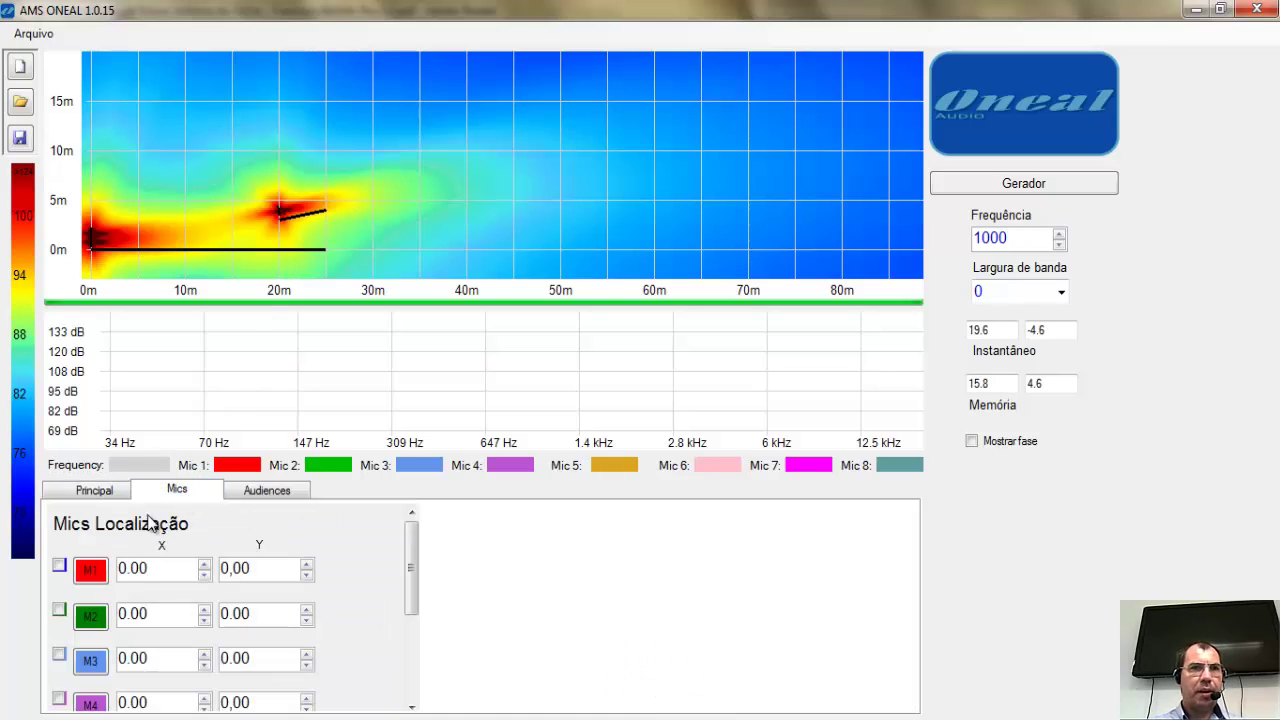
left_click(59, 610)
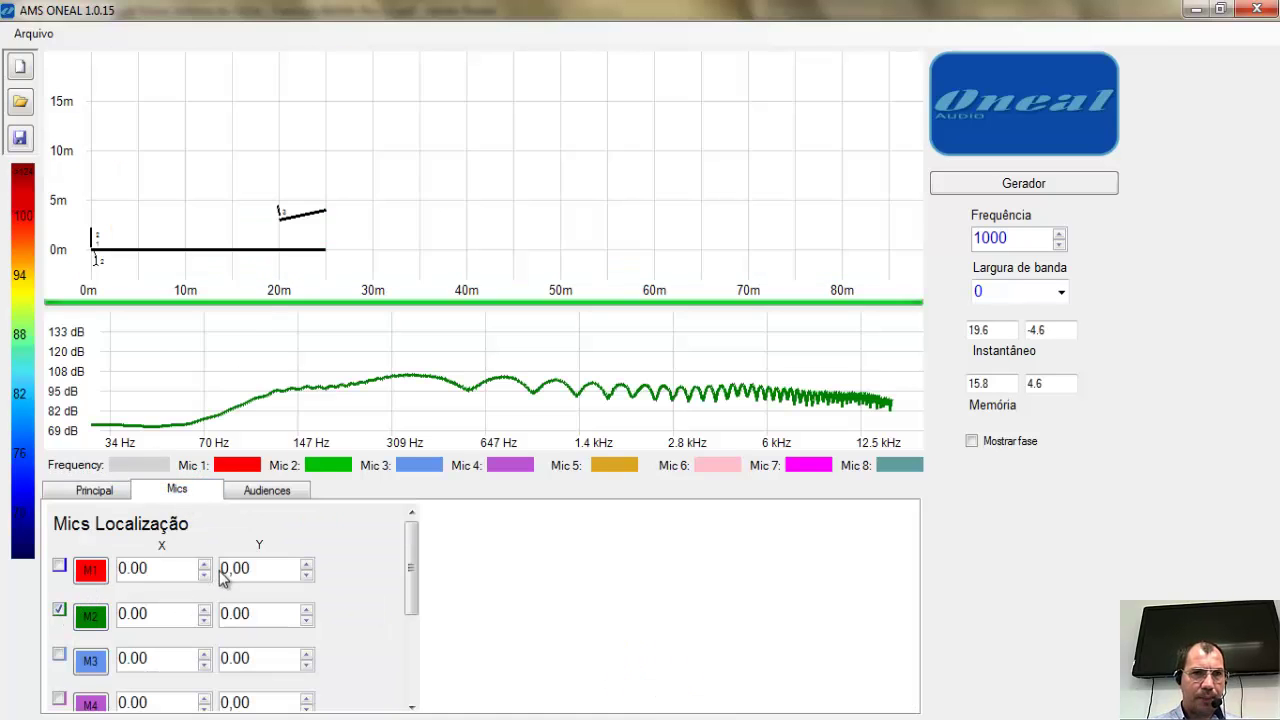
left_click_drag(152, 613, 87, 616)
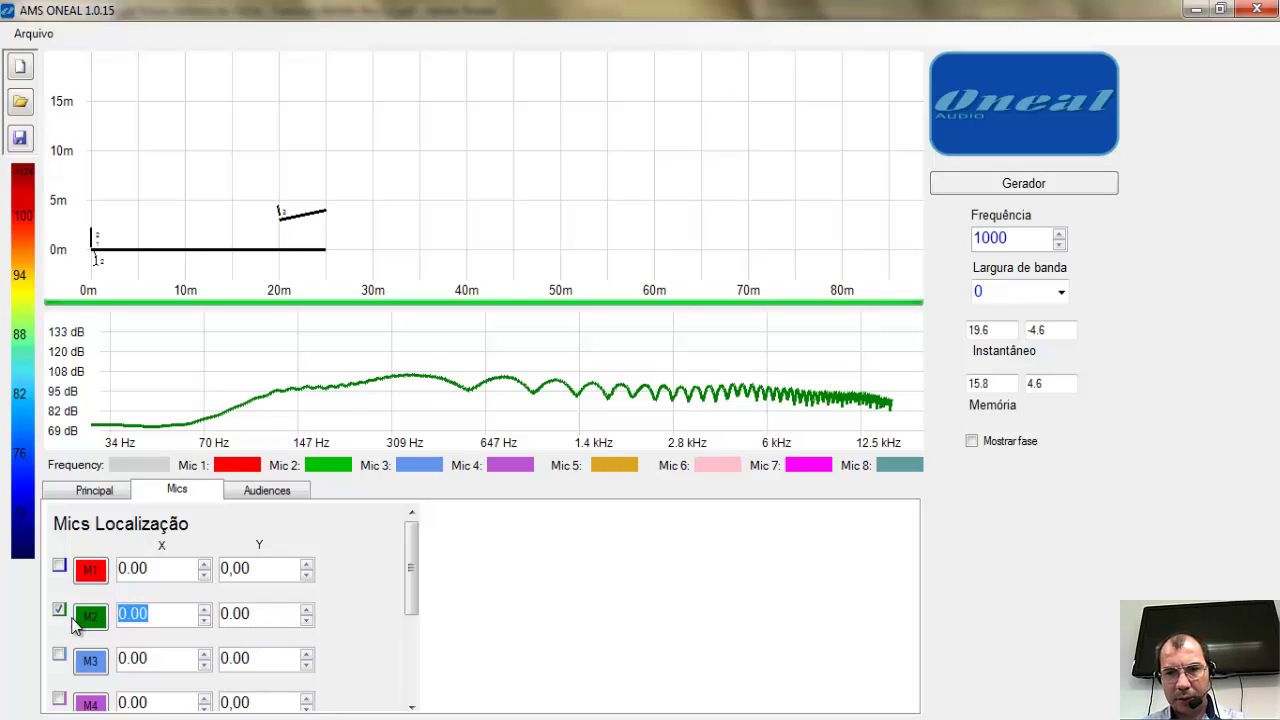
type("1")
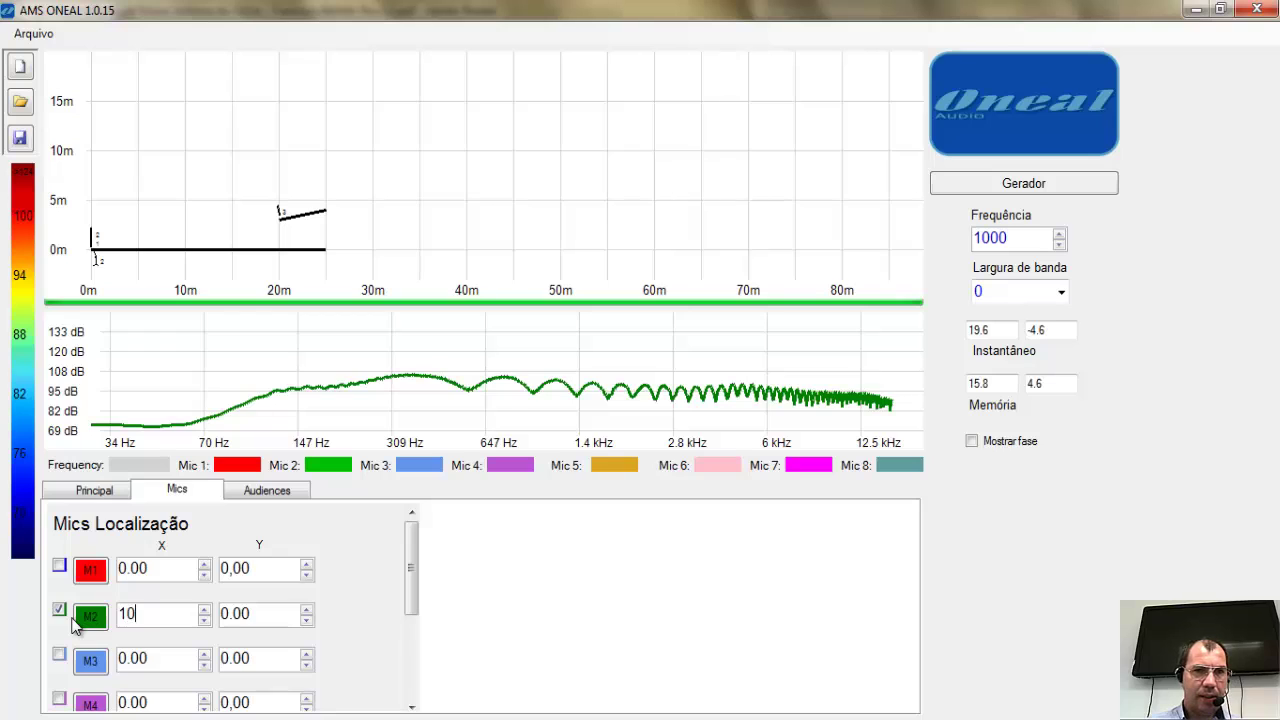
type("0")
key("Return")
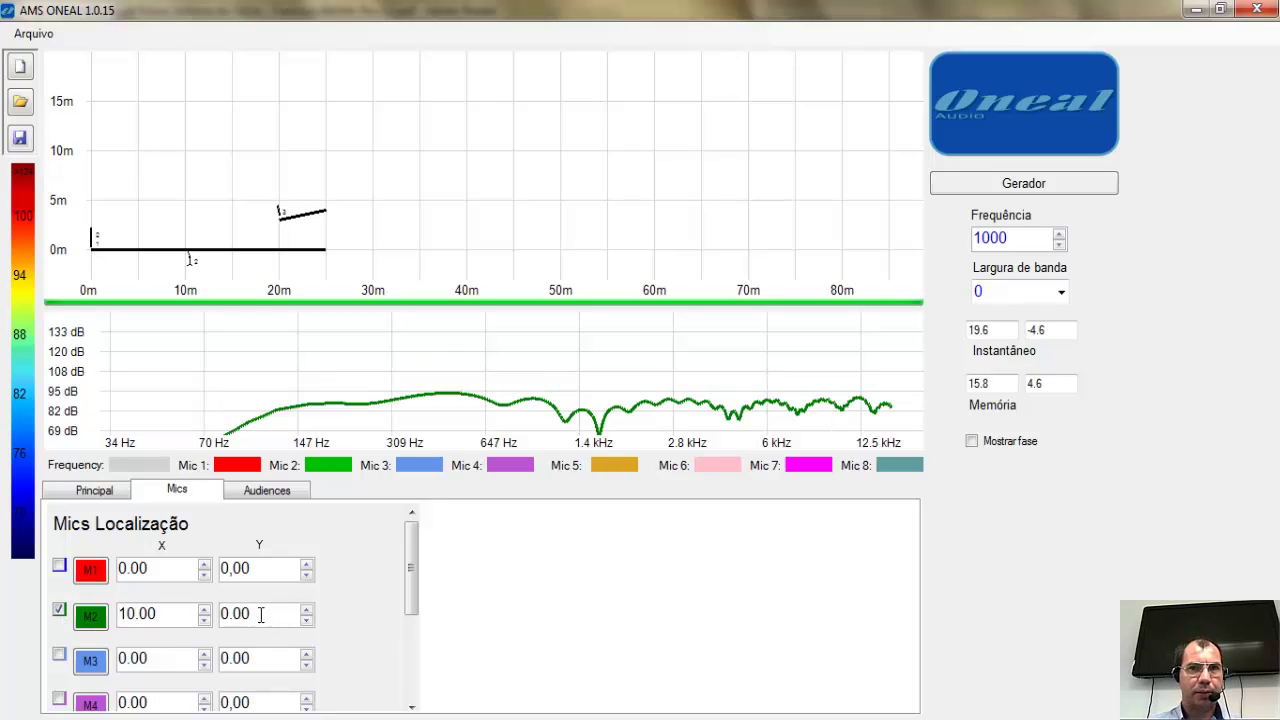
Set microphone M2's Y position to 2.00 and read its frequency response along the curve.
left_click_drag(264, 612, 178, 613)
type("2")
key("Return")
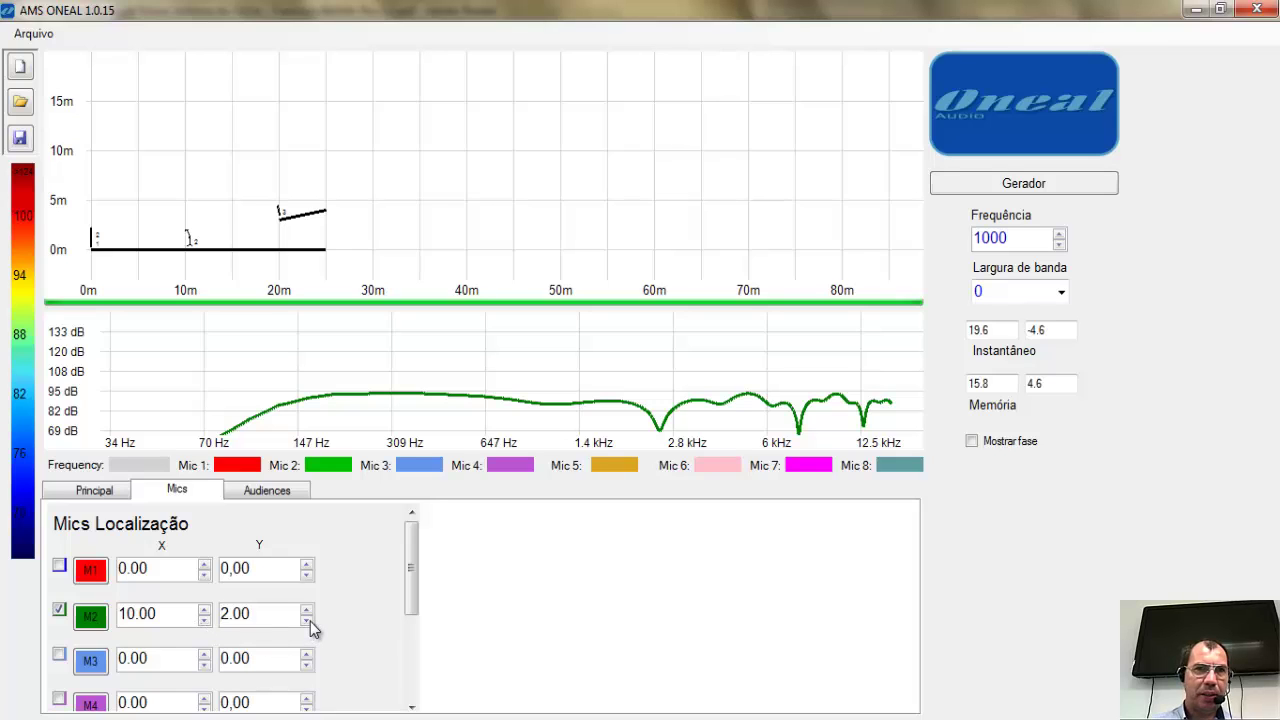
mouse_move(693, 404)
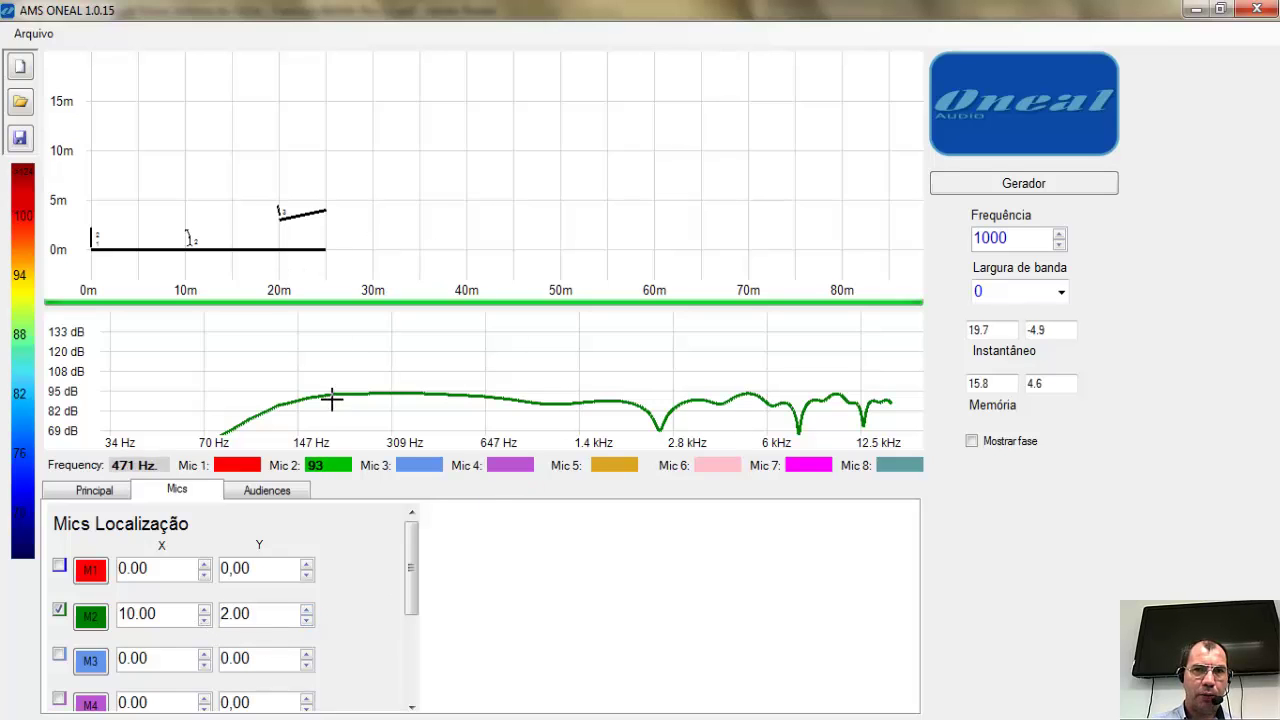
Raise microphone M2's Y position to 2.40 and return it to 2.00 to compare the frequency responses.
left_click(307, 612)
left_click(307, 612)
left_click(307, 612)
left_click(307, 612)
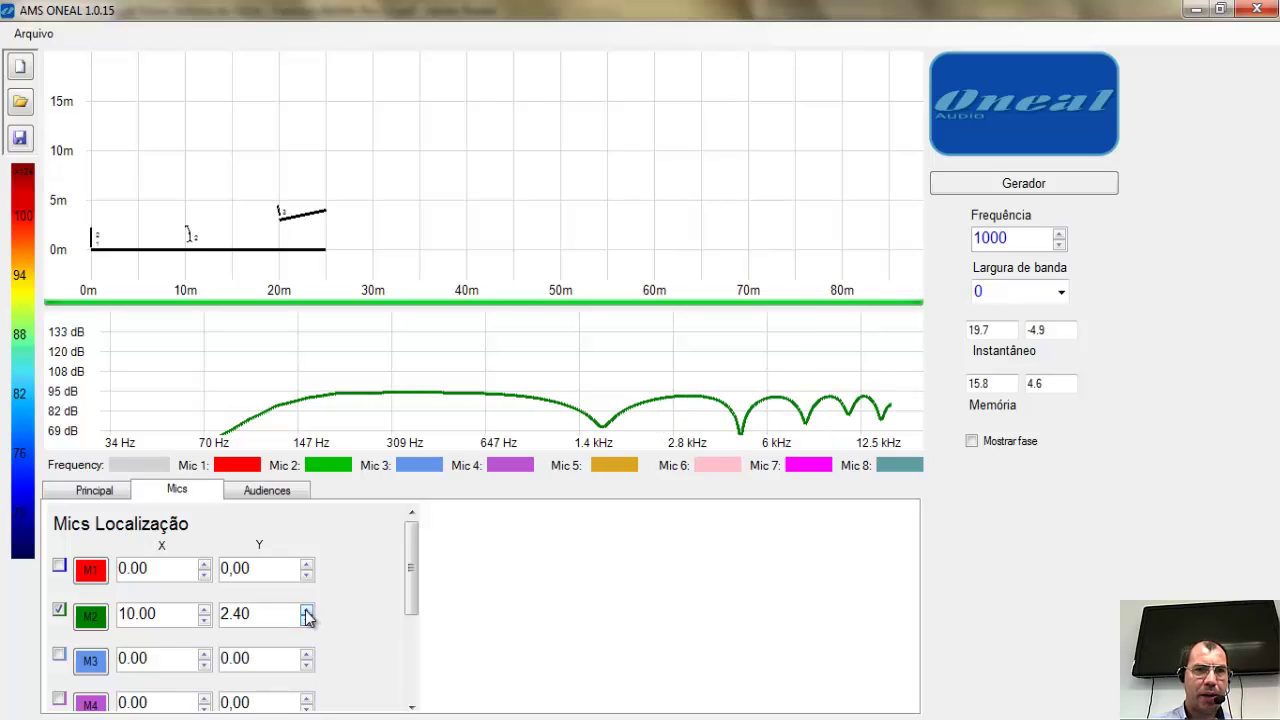
left_click(306, 622)
left_click(306, 622)
left_click(306, 622)
left_click(306, 622)
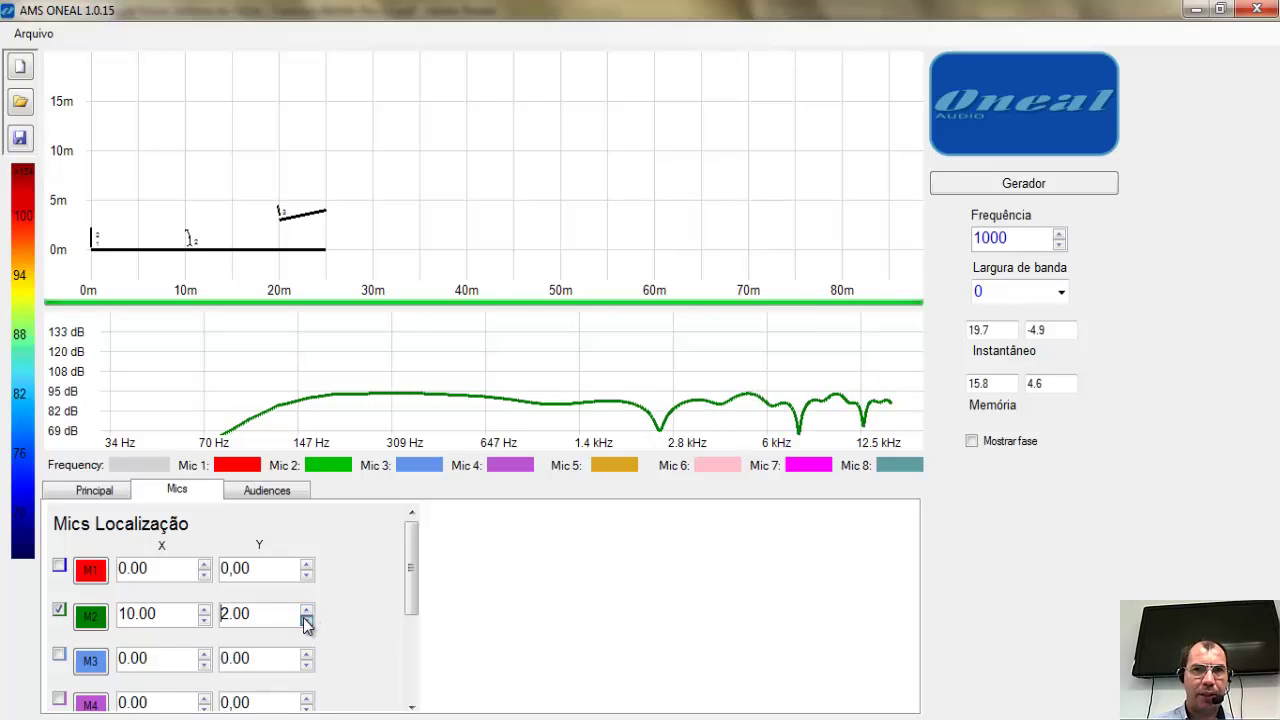
Lower microphone M2's Y position gradually to 1.30 and bring it back up to 1.70, comparing the response at each height.
left_click(306, 622)
left_click(306, 622)
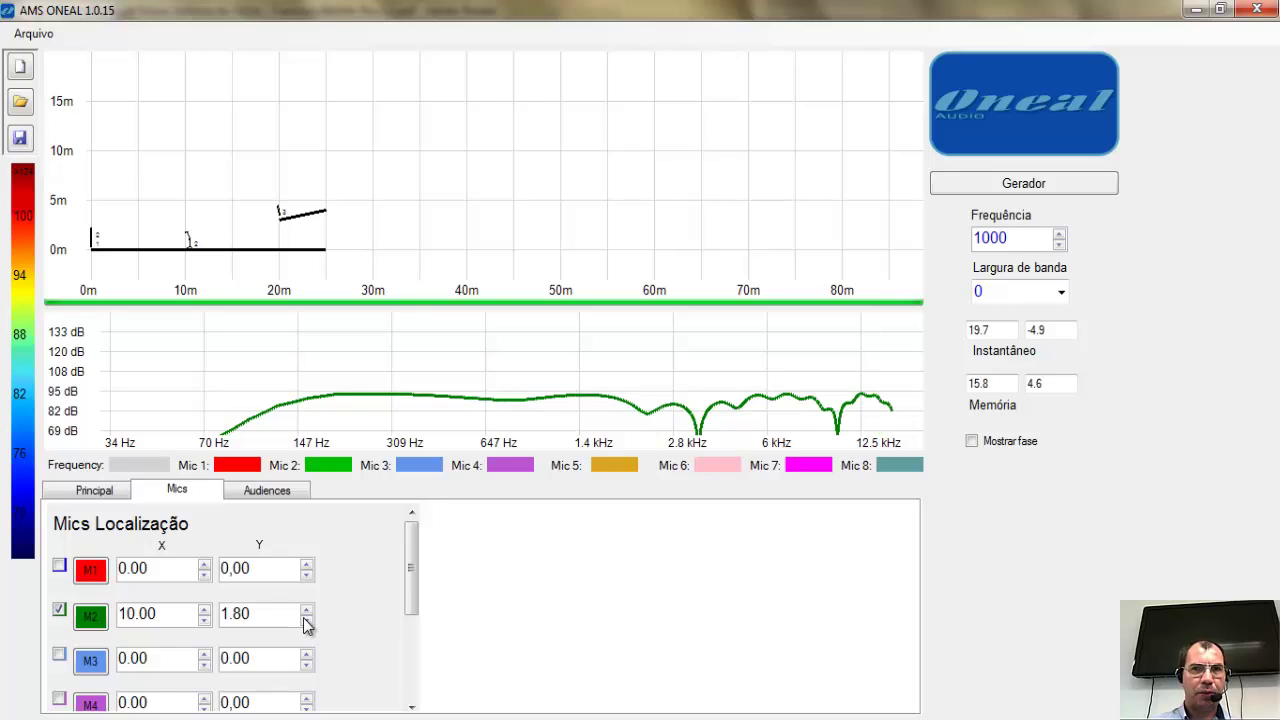
left_click(306, 622)
left_click(306, 622)
left_click(306, 622)
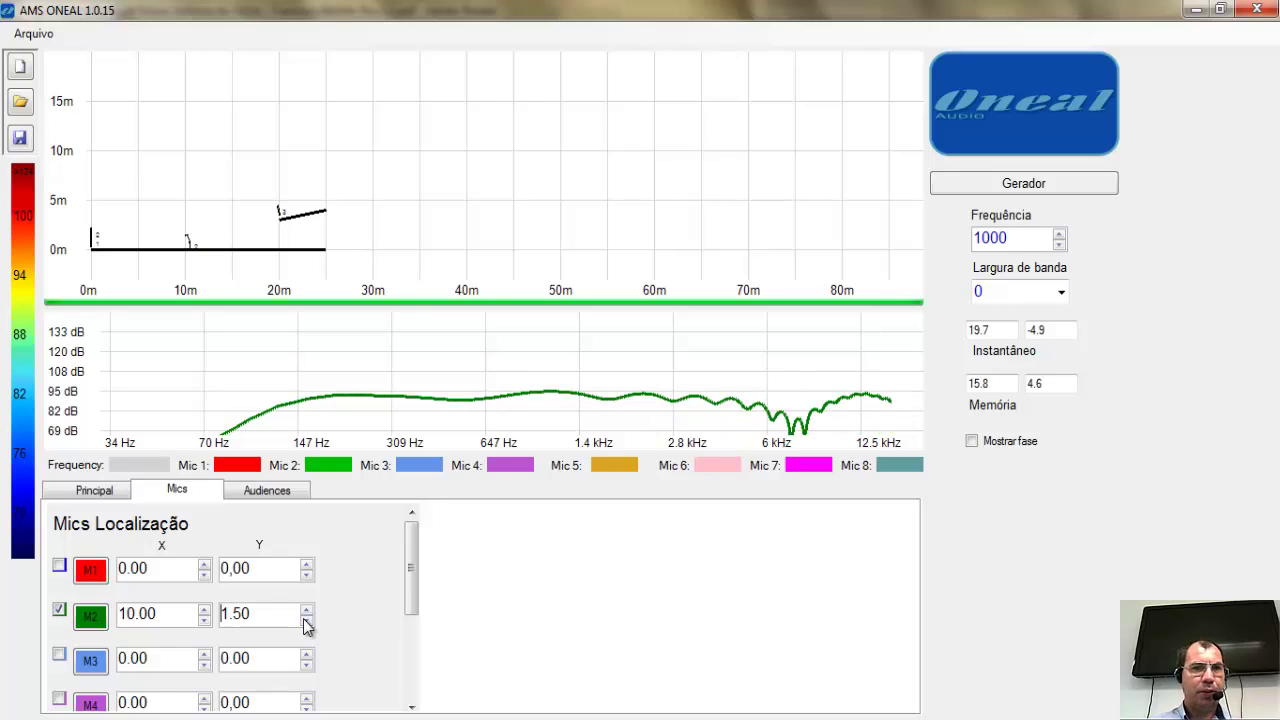
left_click(306, 622)
left_click(306, 622)
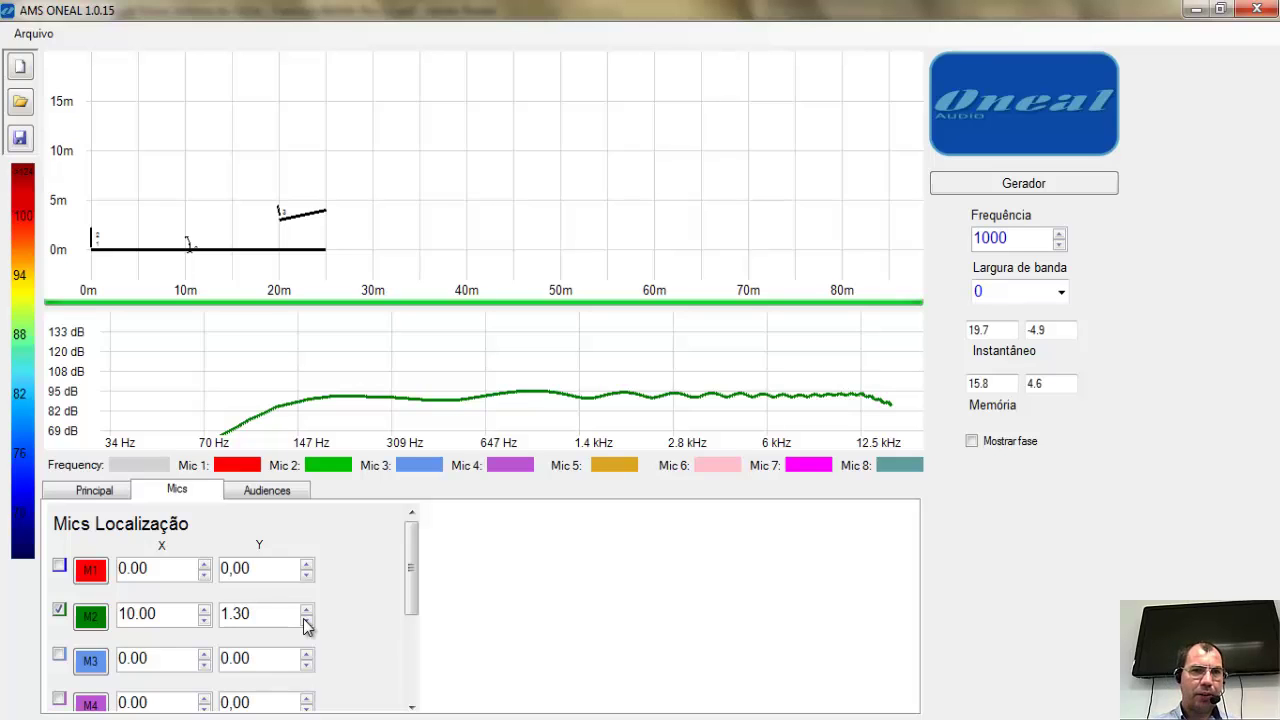
left_click(306, 609)
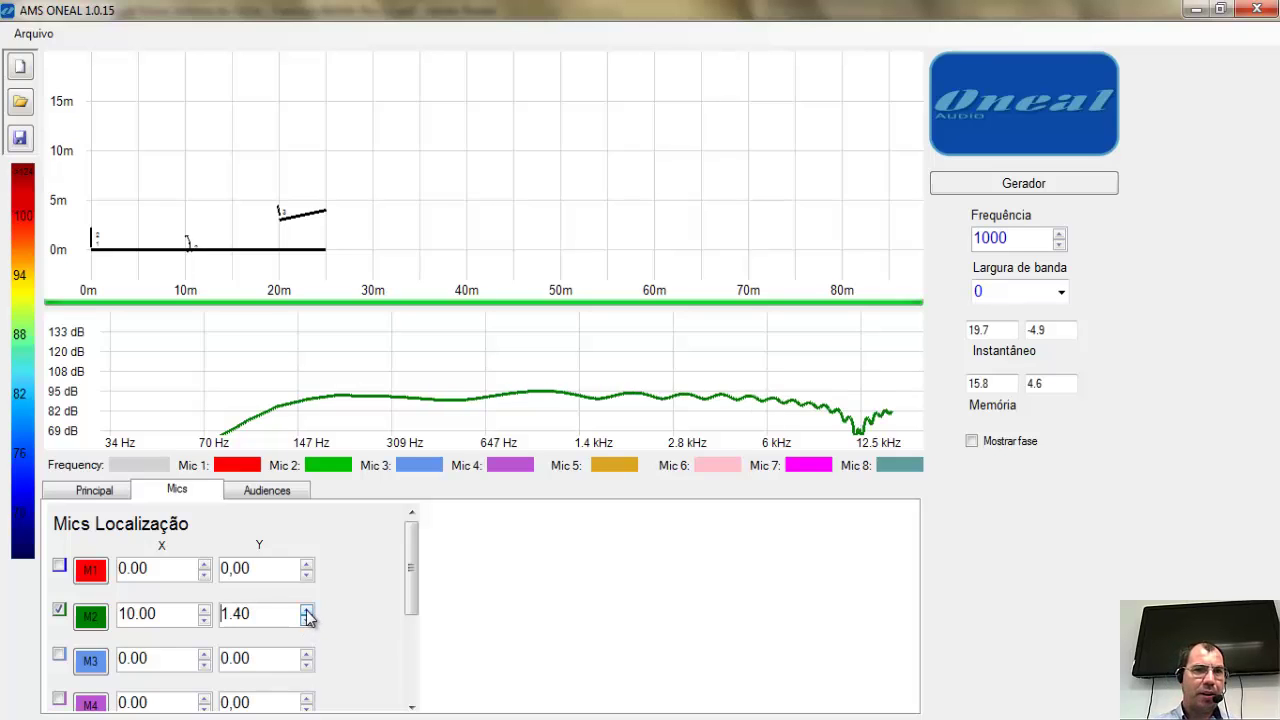
left_click(306, 609)
left_click(306, 609)
left_click(306, 611)
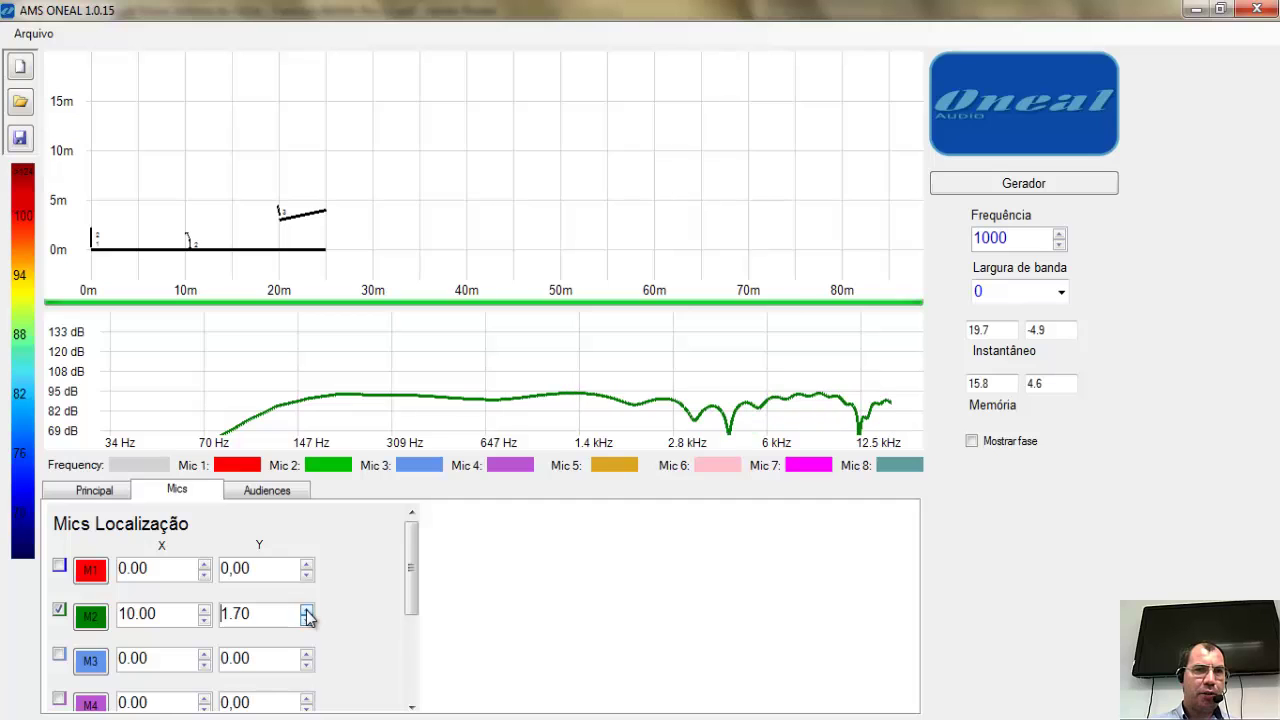
Move microphone M2 gradually towards the stage speakers to X 7.90, comparing the response along the way.
left_click(204, 620)
left_click(204, 620)
left_click(204, 620)
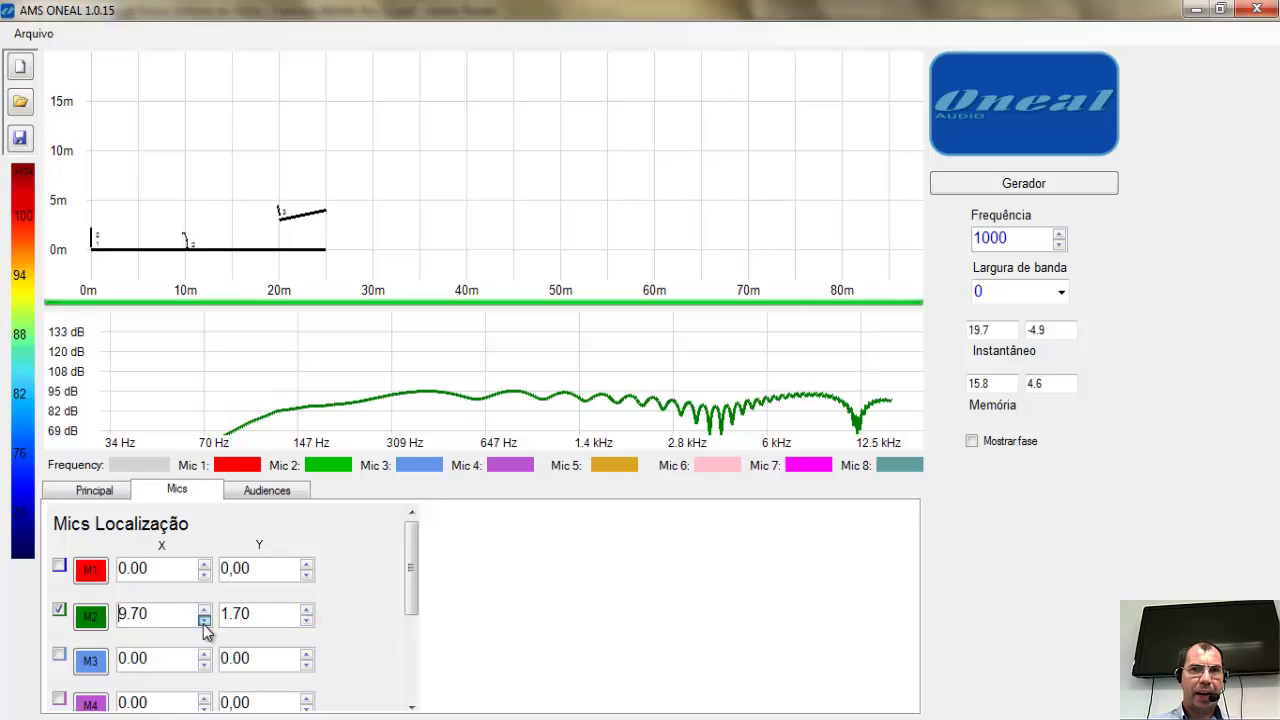
left_click(204, 620)
left_click(204, 620)
left_click(204, 620)
left_click(204, 620)
left_click(204, 620)
left_click(204, 620)
left_click(204, 620)
left_click(204, 620)
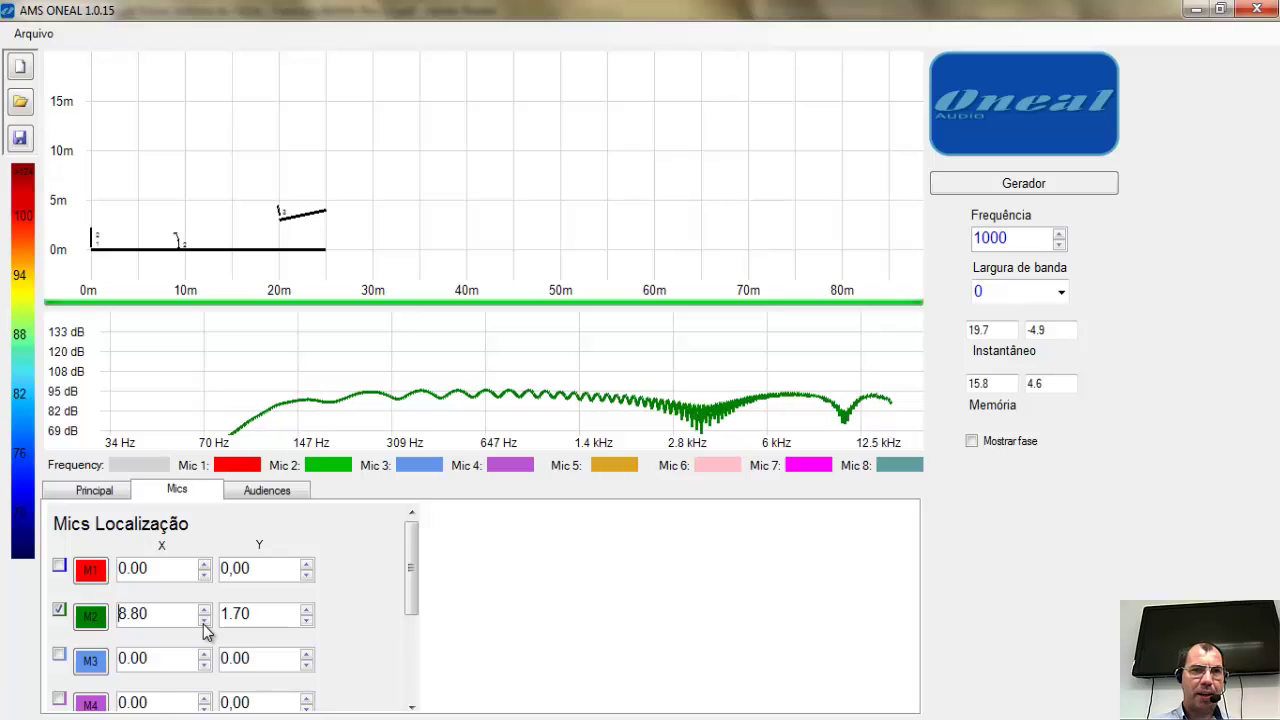
left_click(204, 620)
left_click(204, 620)
left_click(204, 620)
left_click(204, 620)
left_click(204, 620)
left_click(204, 620)
left_click(204, 620)
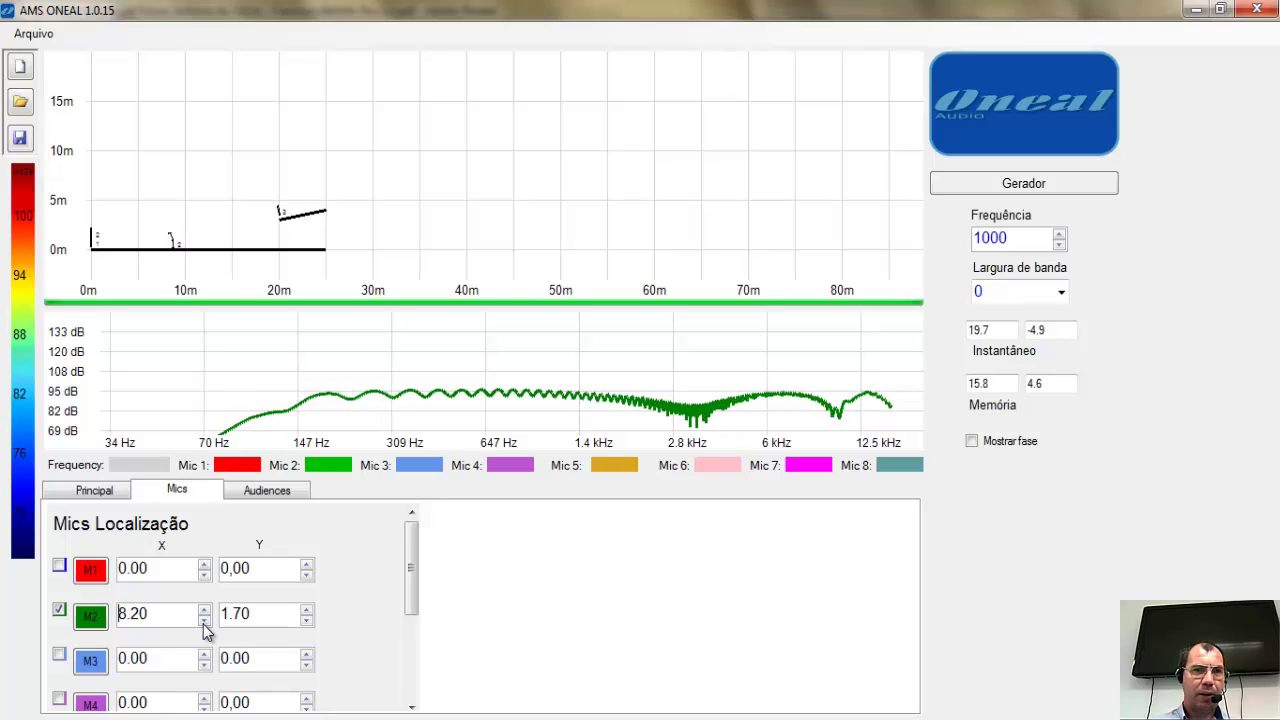
left_click(204, 620)
left_click(204, 620)
left_click(204, 620)
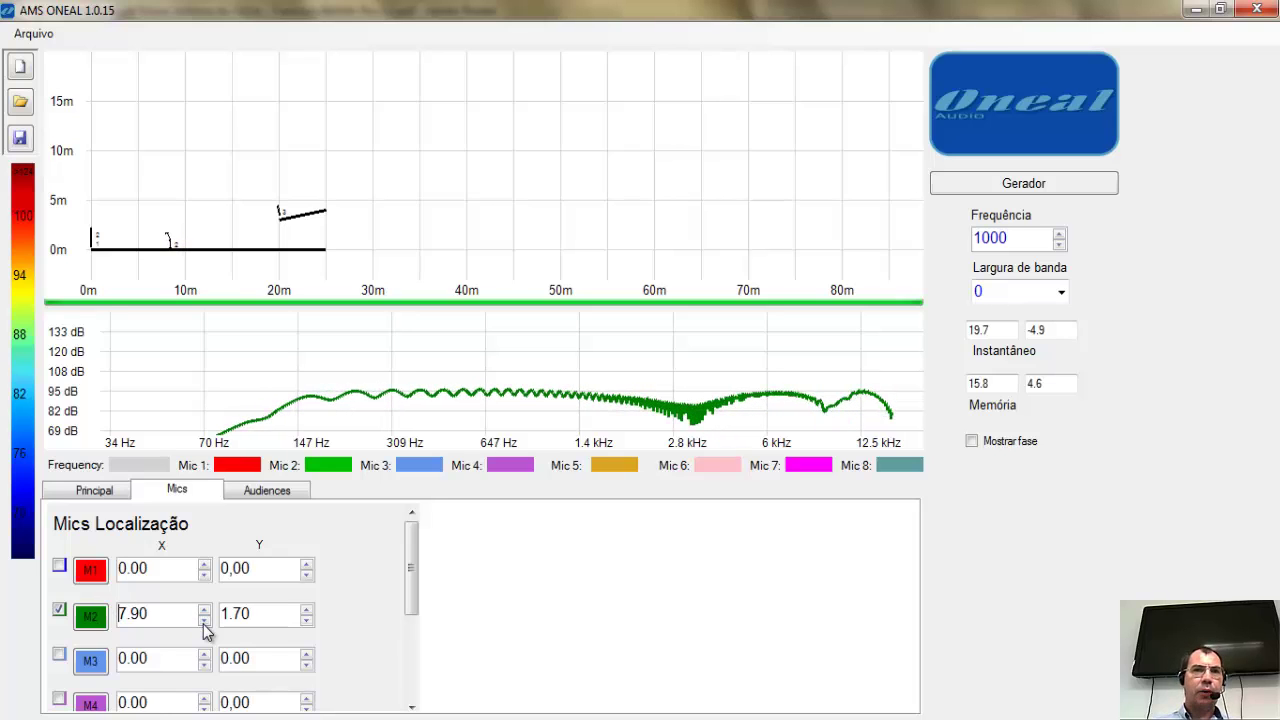
Enable microphone M3 and place it at X 25.00, Y 4.00, at the far end of the raised audience area.
left_click(59, 654)
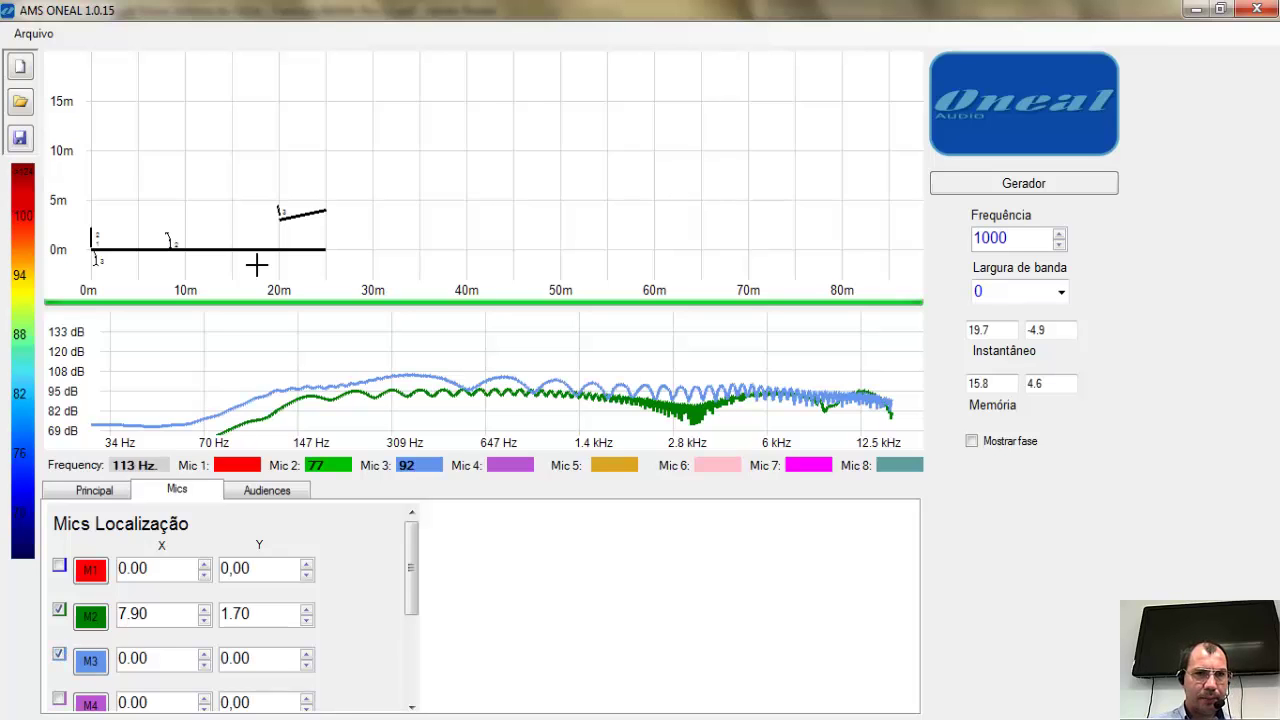
left_click_drag(150, 658, 57, 672)
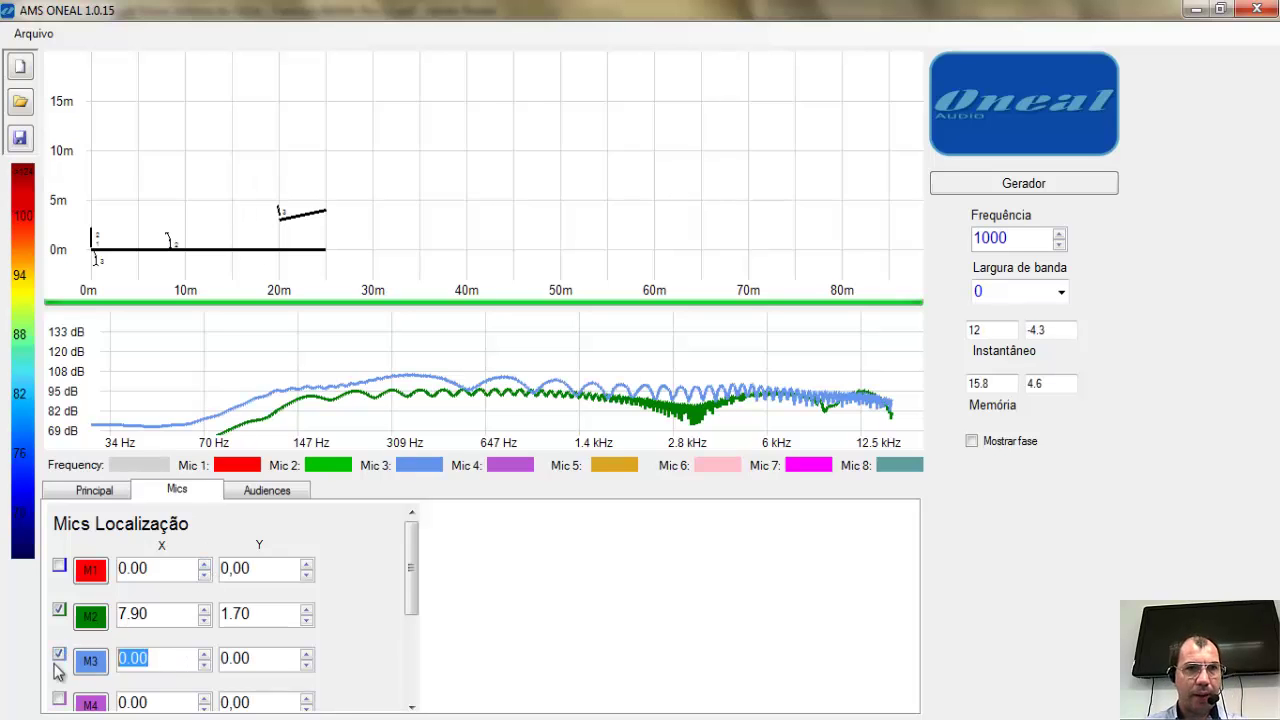
type("25")
key("Return")
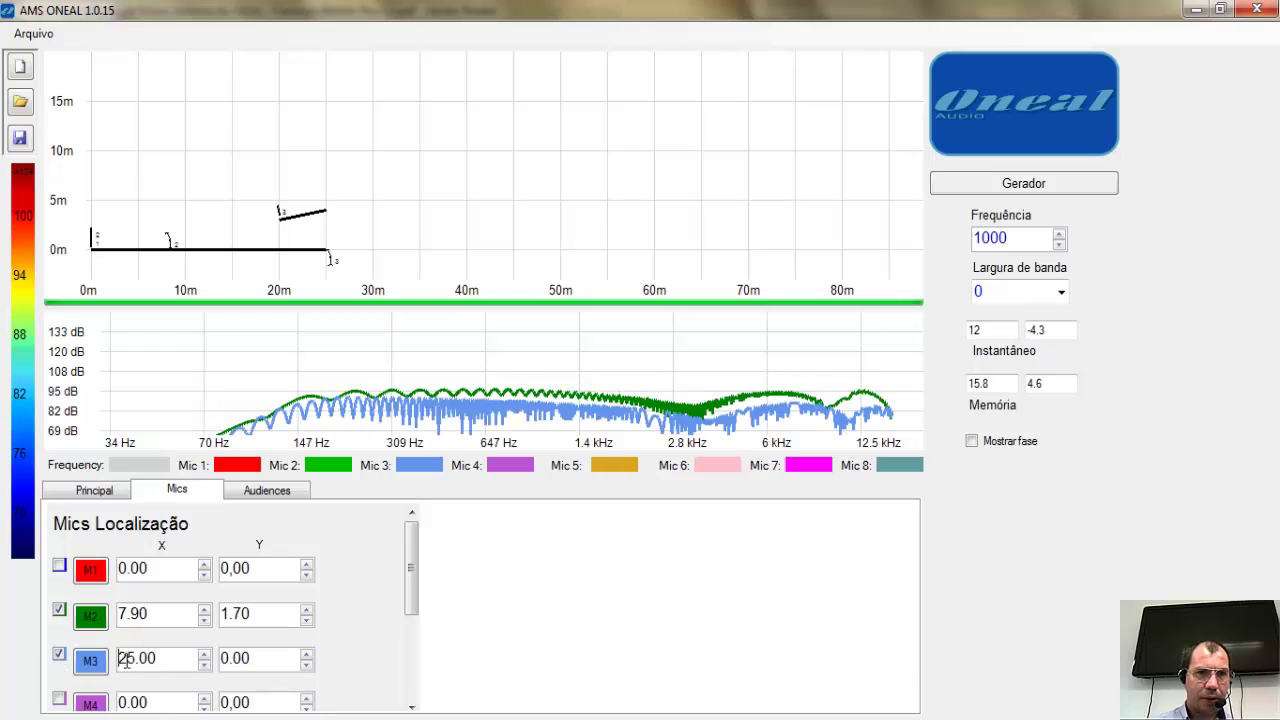
left_click_drag(272, 658, 194, 660)
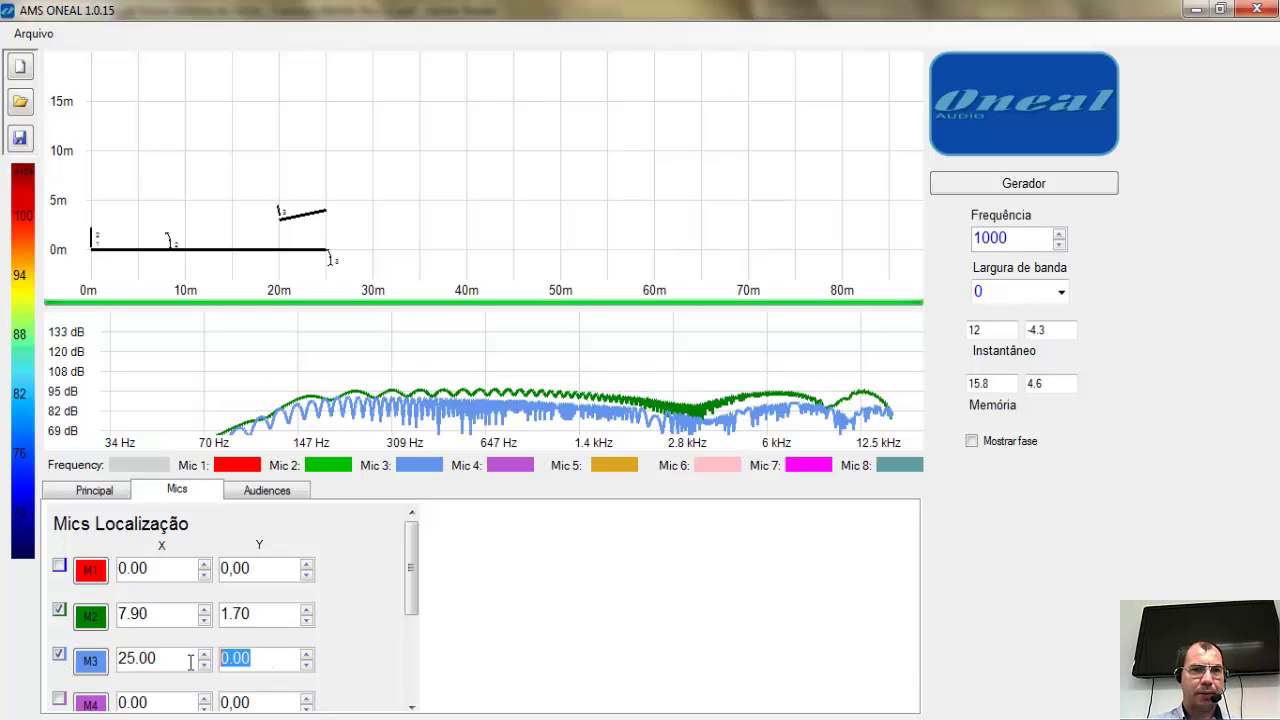
type("4")
key("Return")
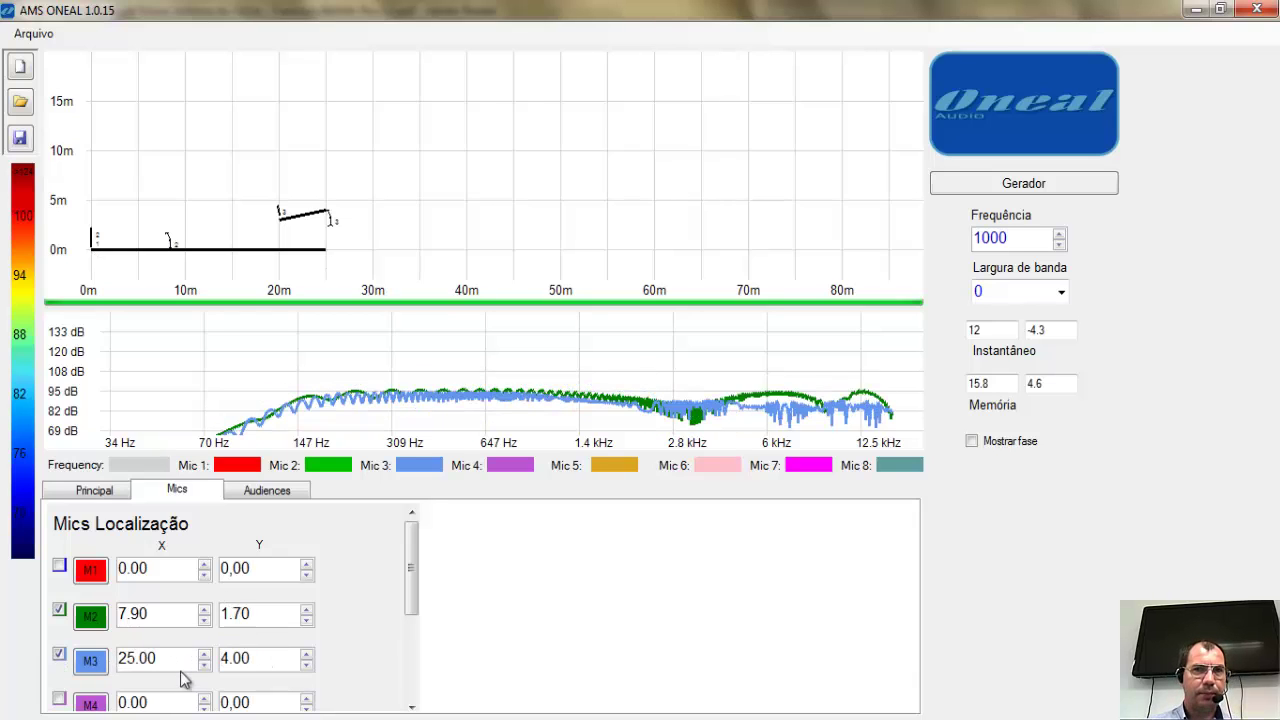
Raise microphone M3's Y position gradually to 5.50 to compare the response at different heights.
left_click(306, 654)
left_click(306, 654)
left_click(306, 654)
left_click(306, 654)
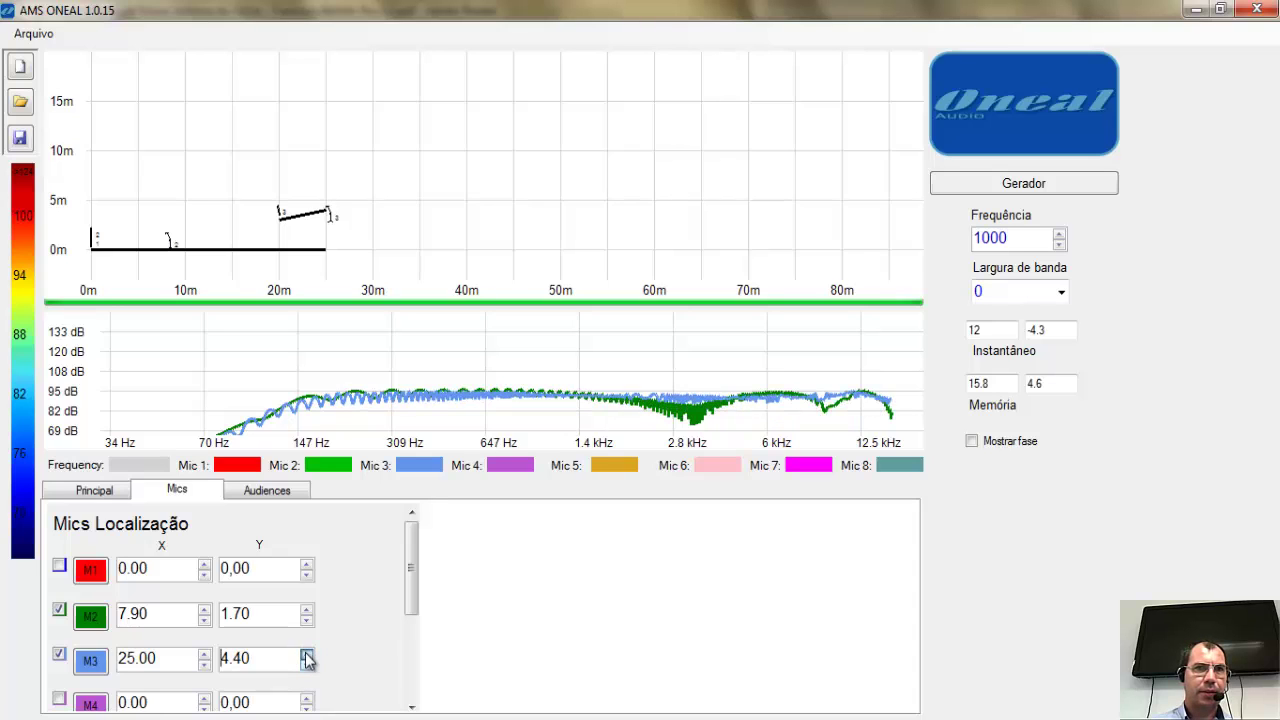
left_click(306, 654)
left_click(306, 654)
triple_click(306, 654)
double_click(306, 654)
triple_click(306, 654)
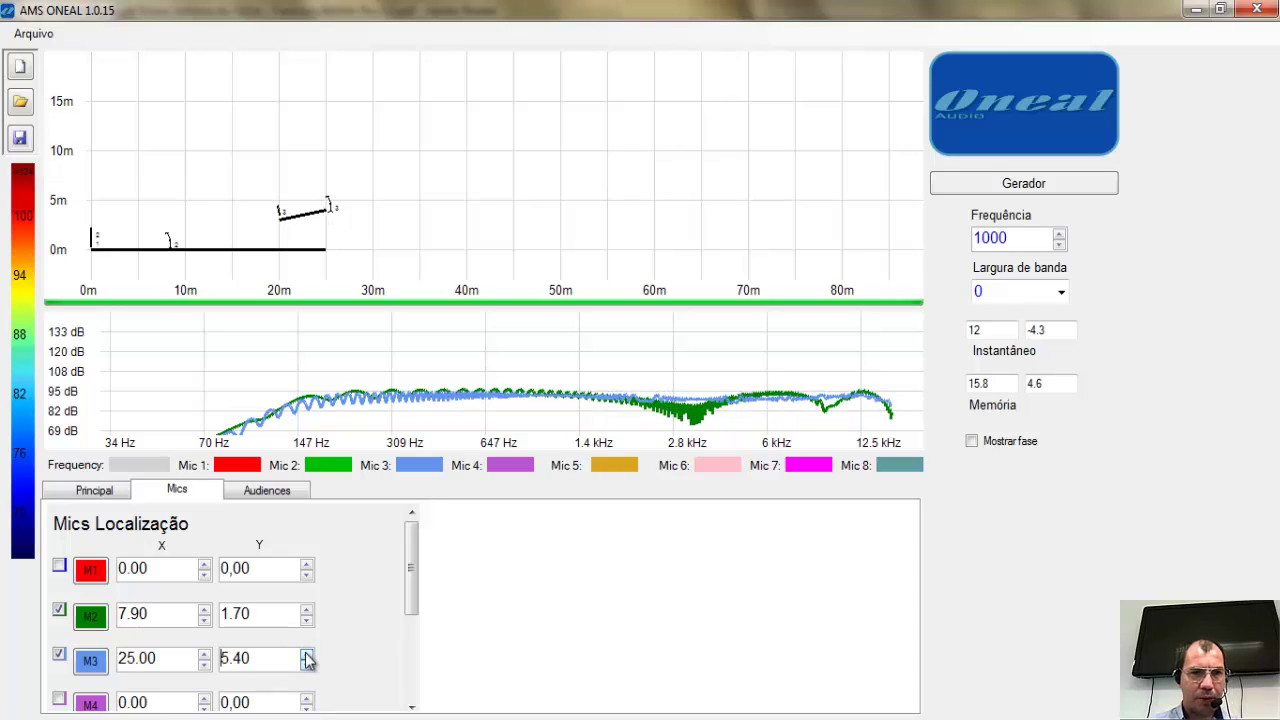
left_click(306, 654)
Try microphone M3 at X 22.00 and set its X position to 23.00 over the raised audience area.
left_click_drag(189, 656, 100, 660)
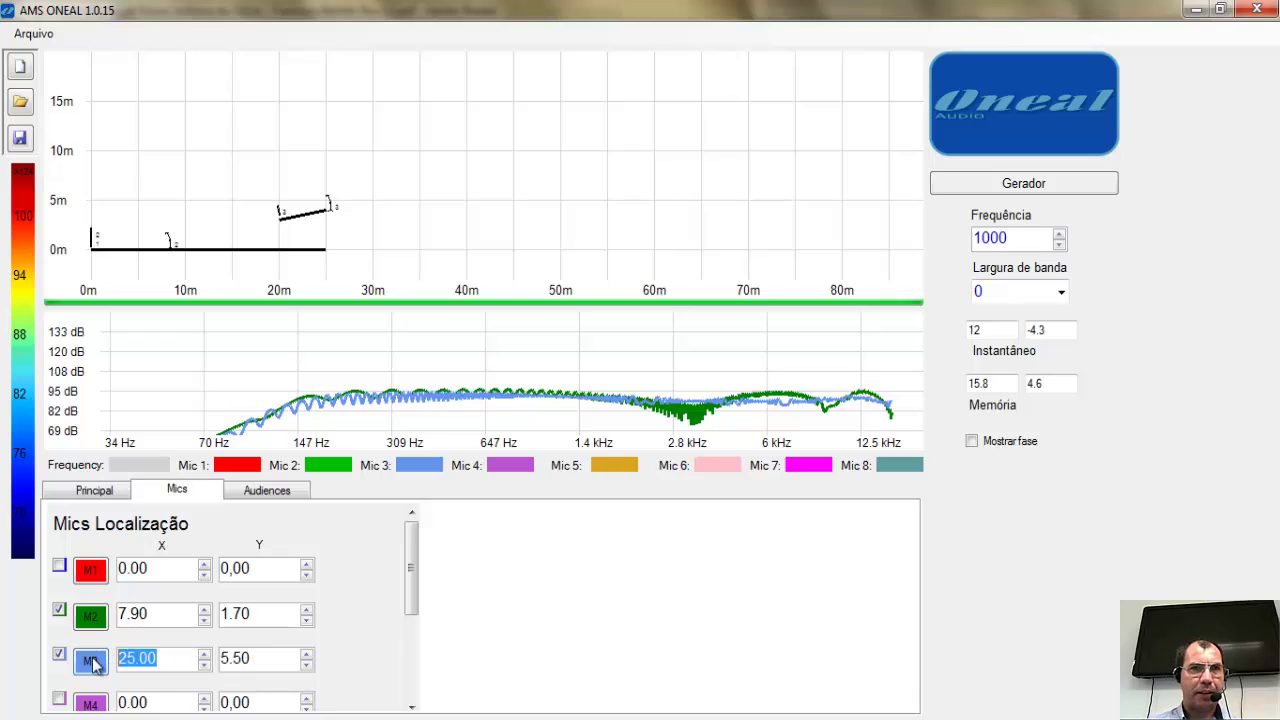
type("22")
key("Return")
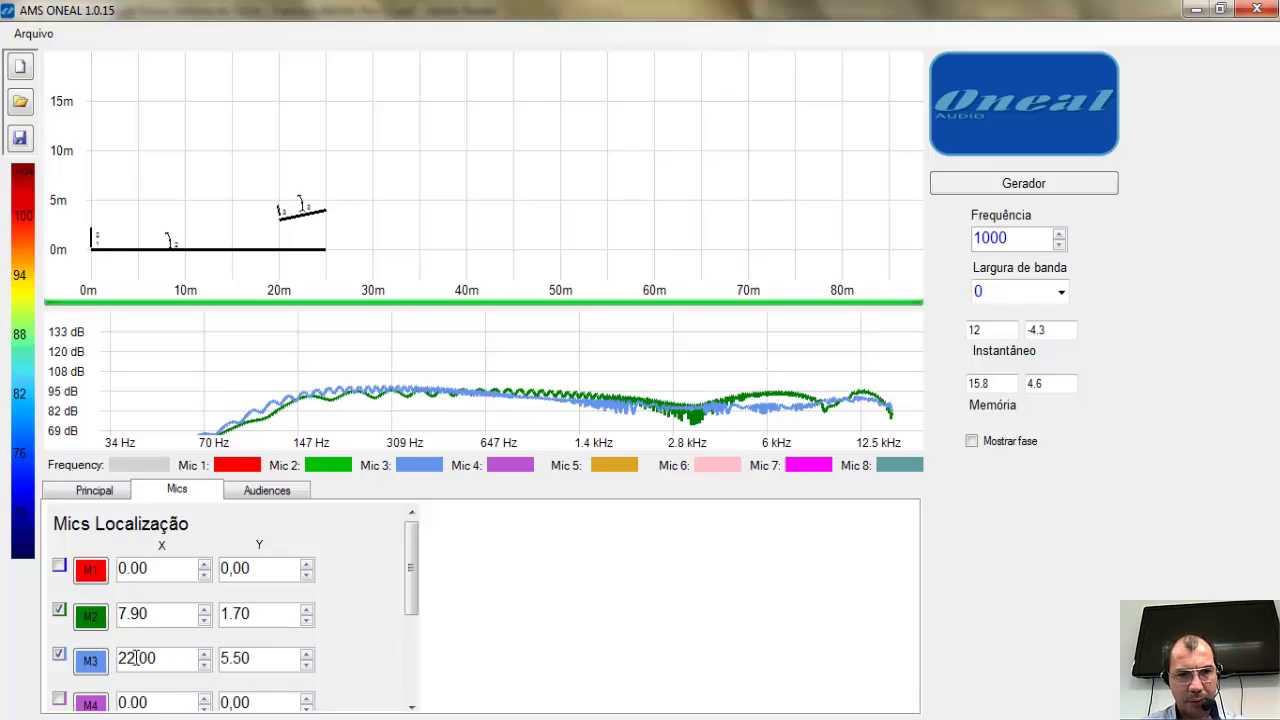
left_click_drag(168, 660, 108, 666)
type("23")
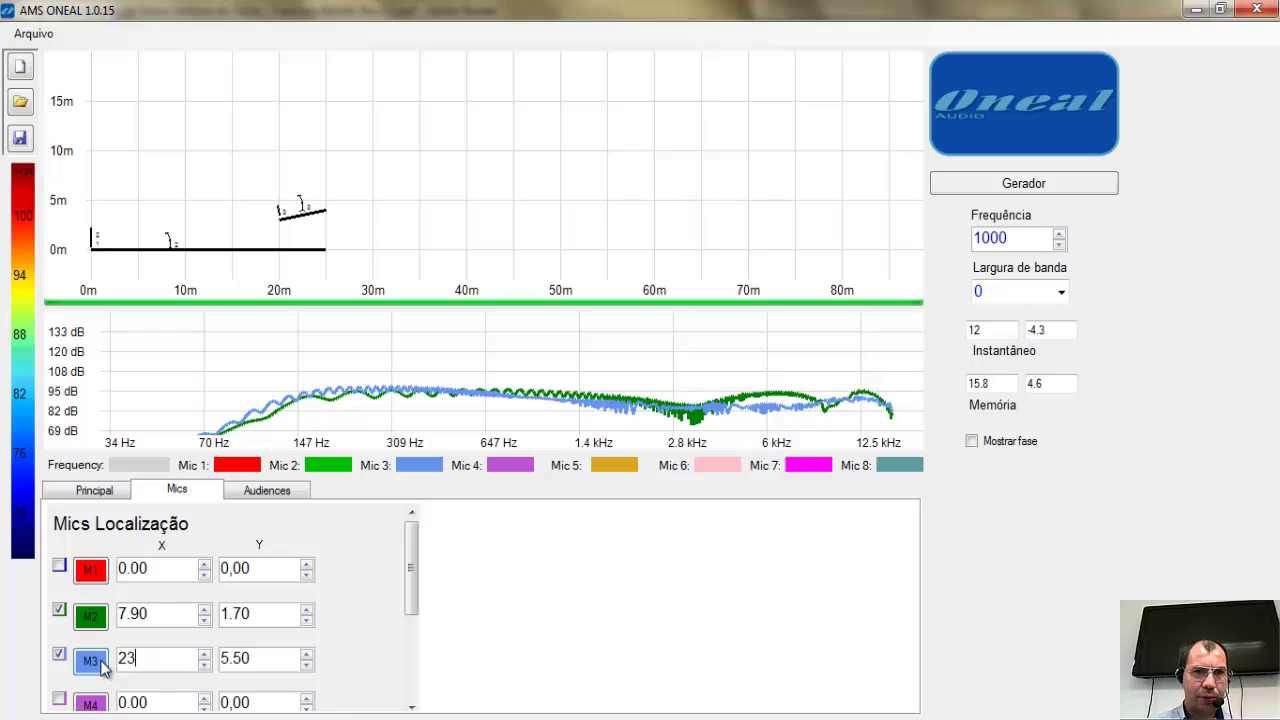
key("Return")
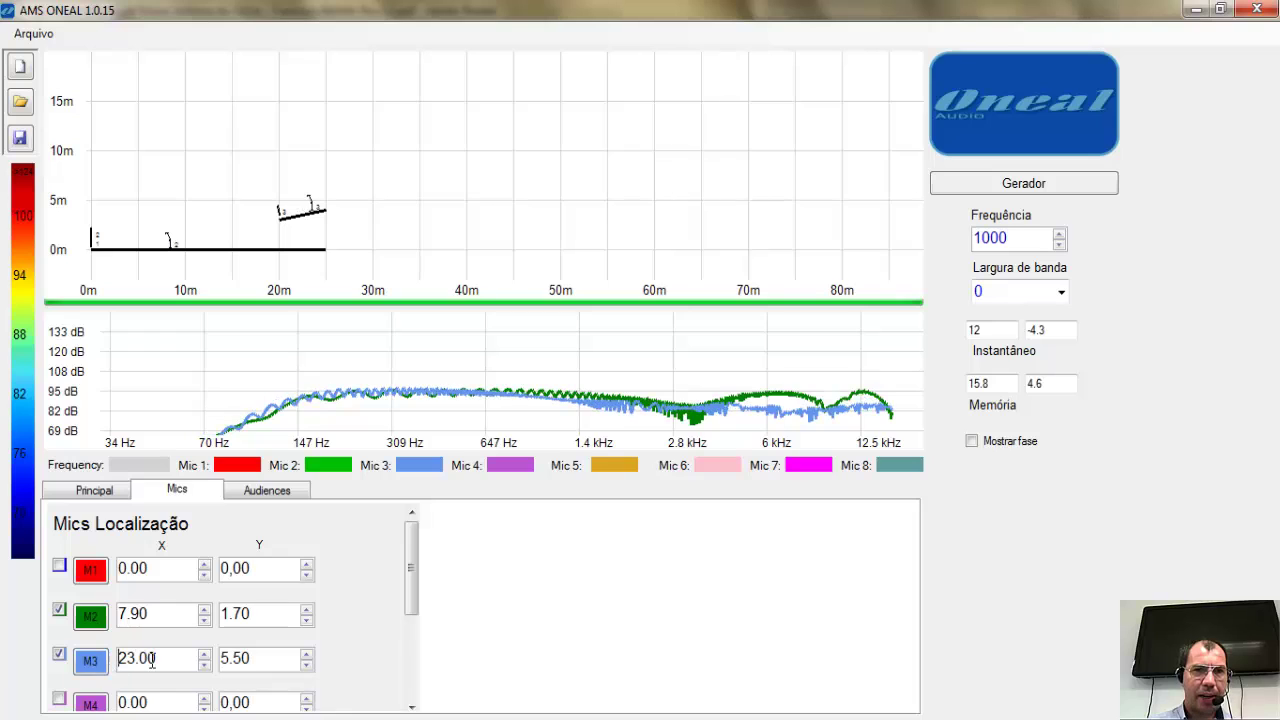
Lower microphone M3's Y position to 4.90 to check the response closer to the raised audience floor.
left_click(307, 664)
left_click(307, 664)
left_click(307, 664)
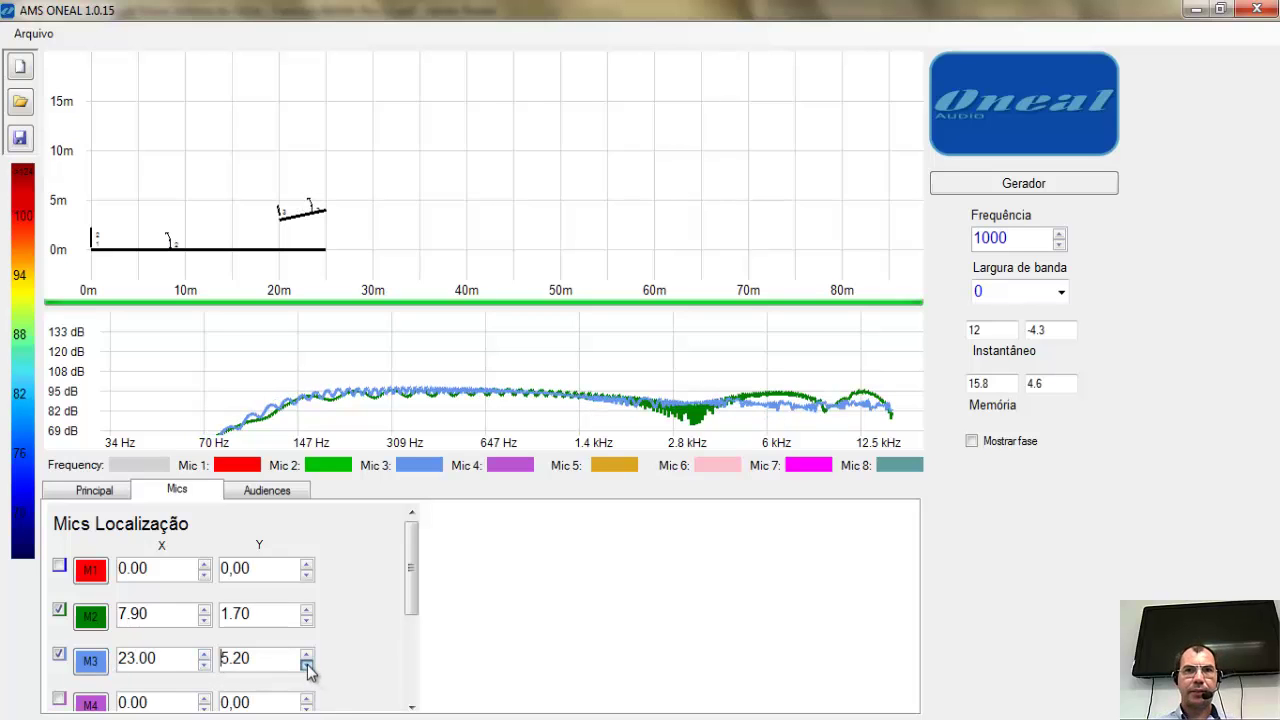
left_click(307, 664)
left_click(307, 664)
left_click(307, 664)
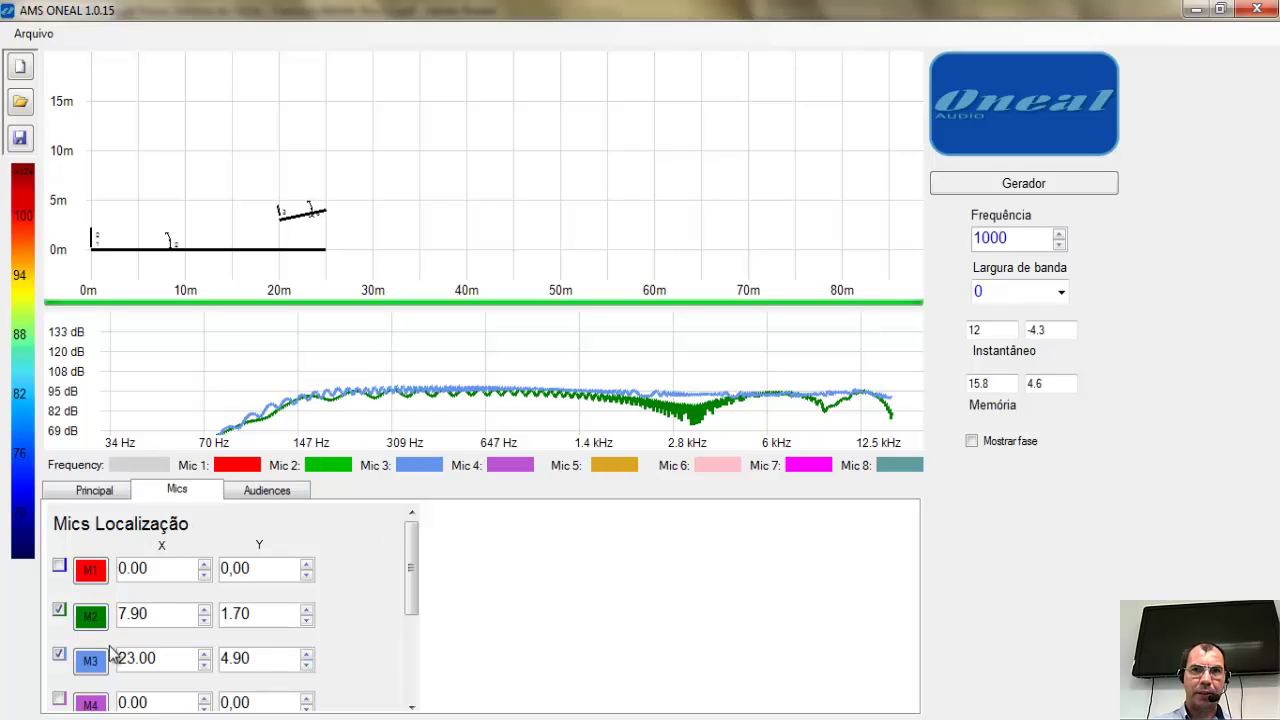
Generate the 1000 Hz coverage map with both microphones placed, and compare it with the phase display on and off.
left_click(975, 185)
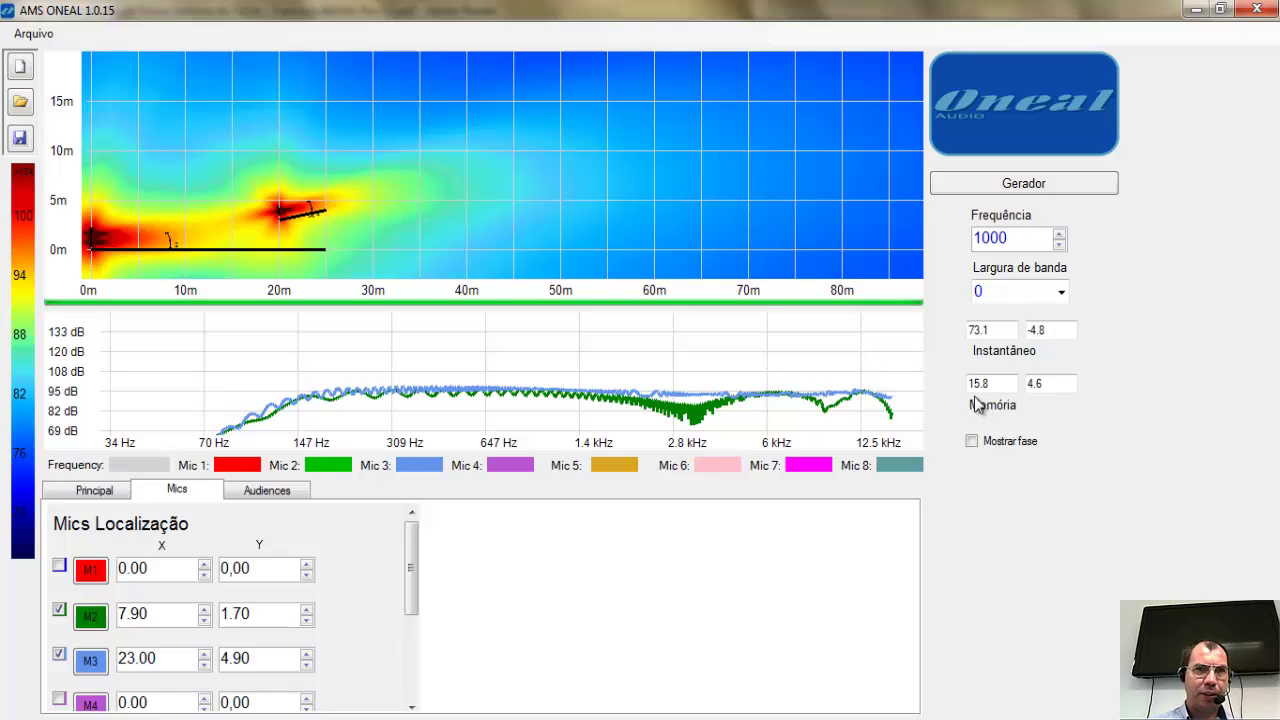
left_click(972, 441)
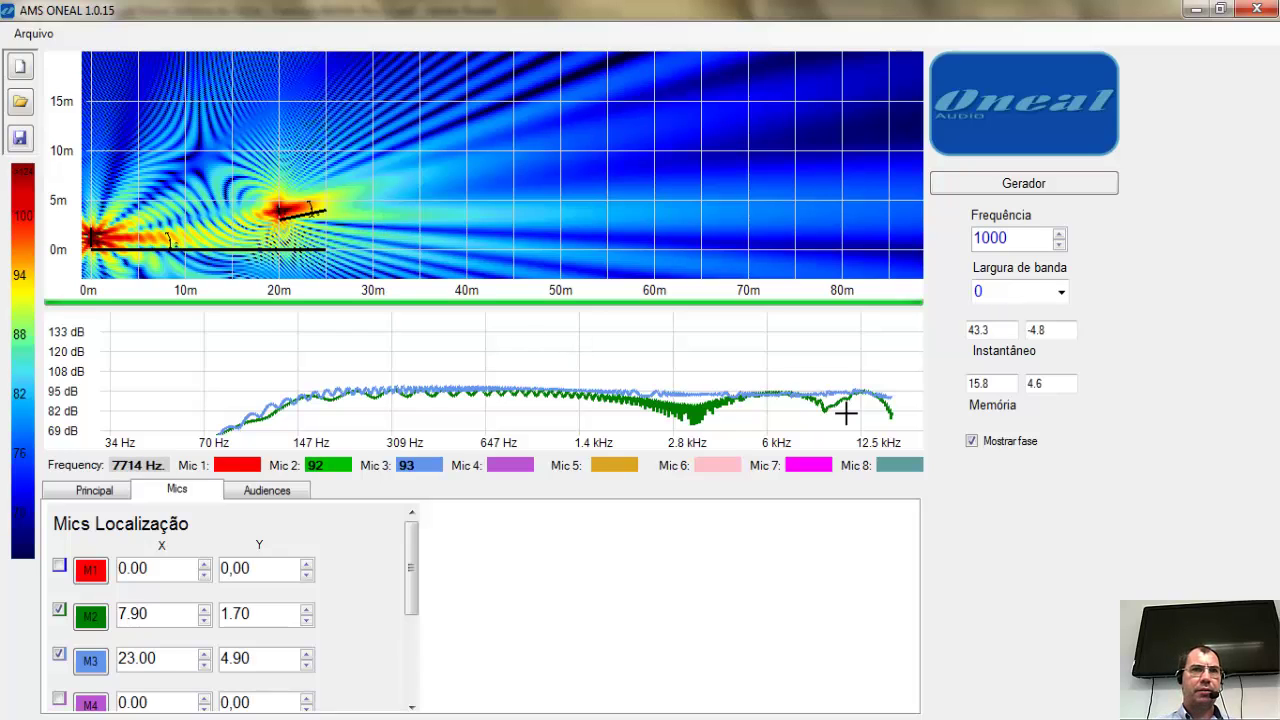
left_click(971, 441)
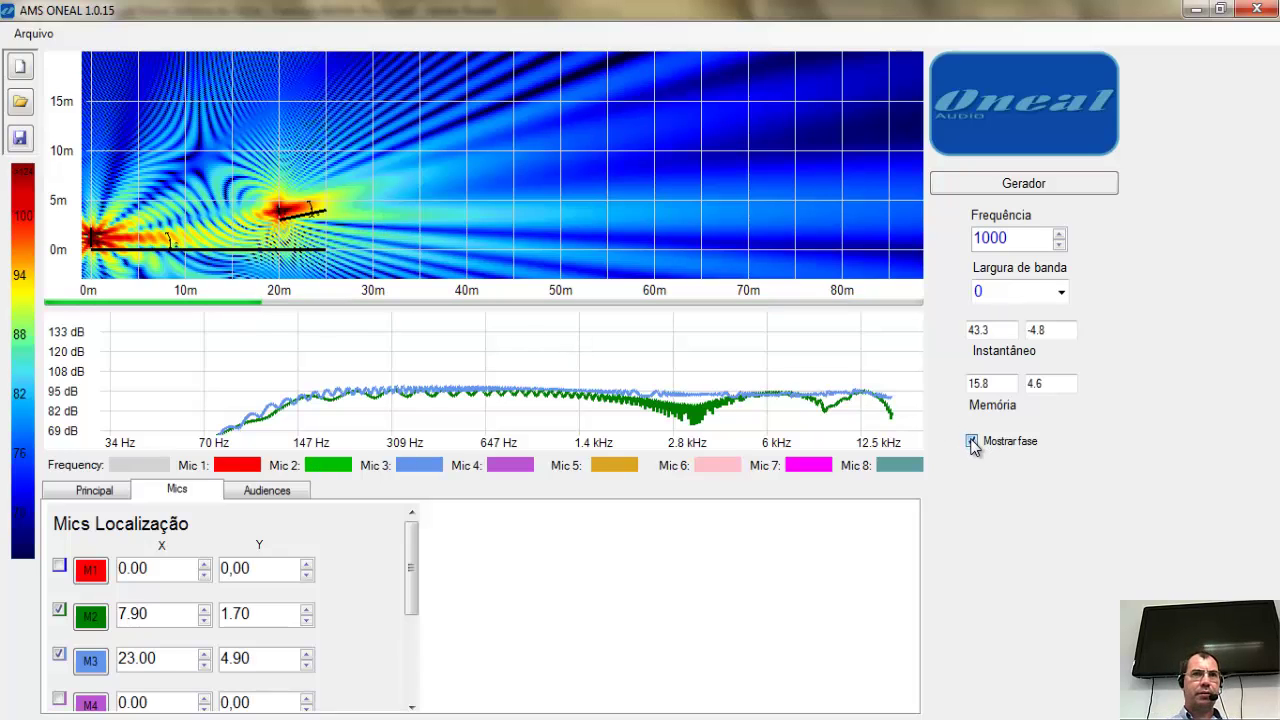
left_click(971, 441)
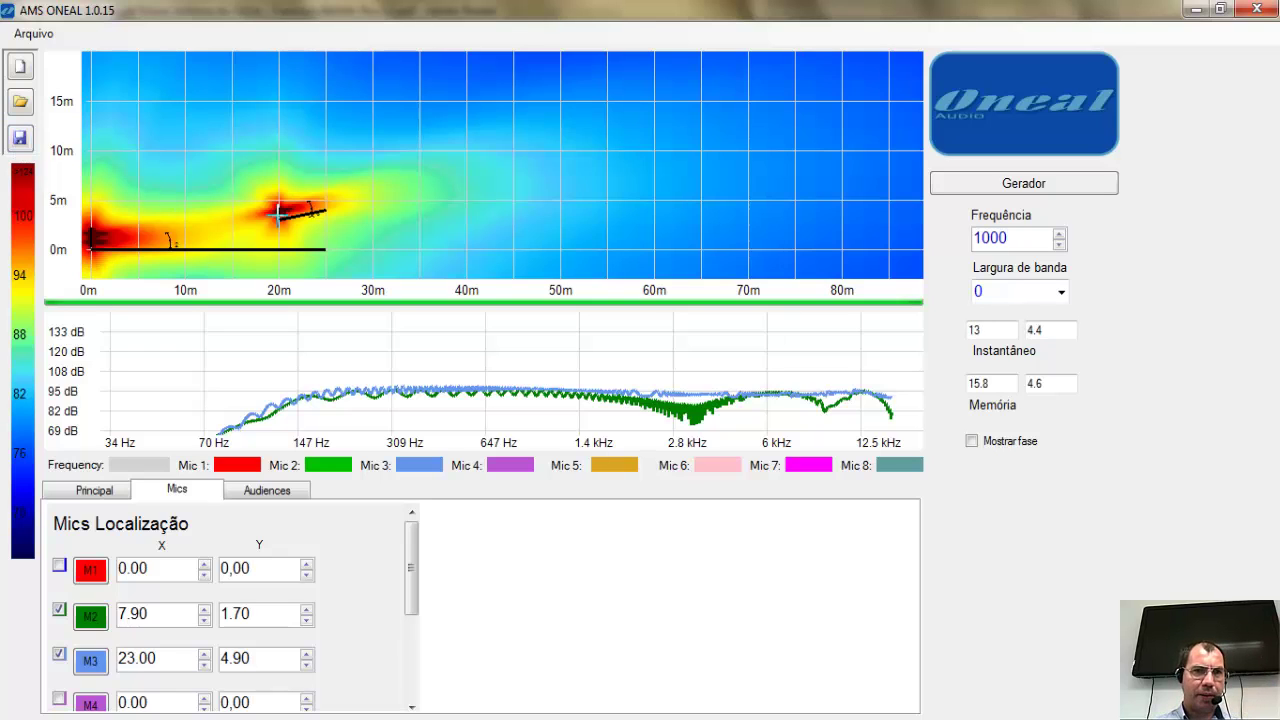
Check the position settings of the audience areas and return to the main speaker settings.
left_click(260, 491)
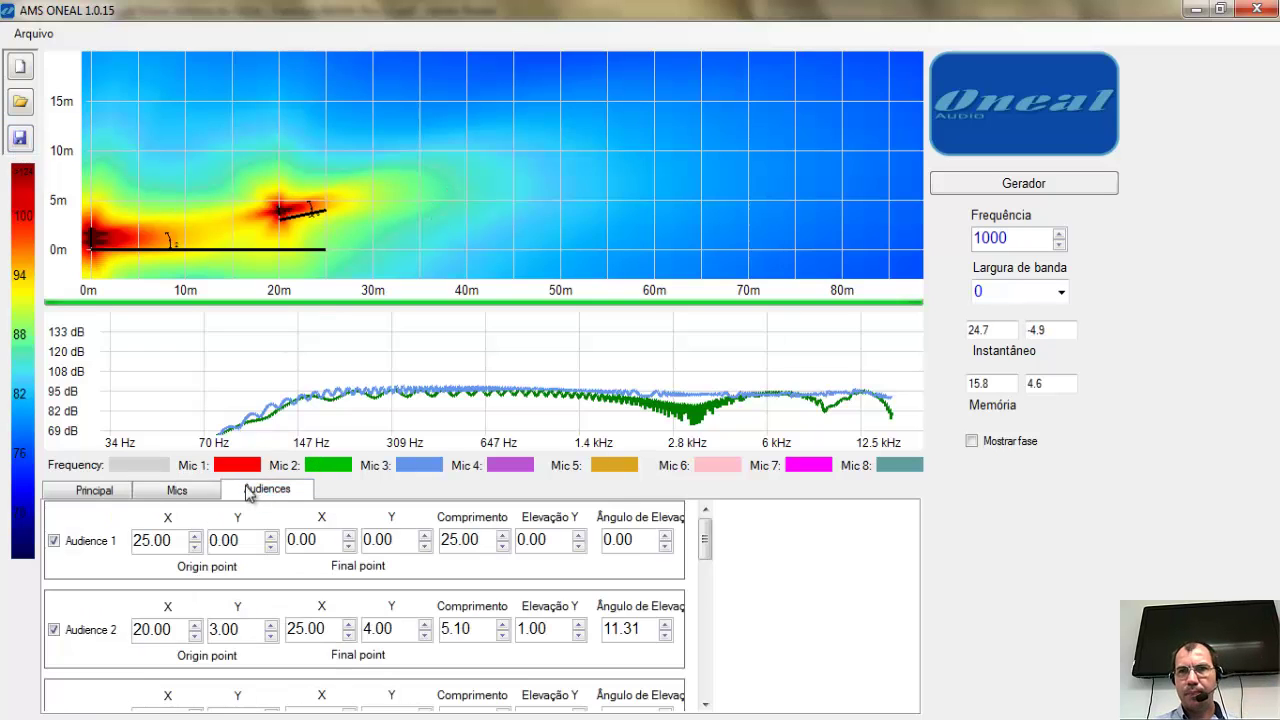
left_click(93, 492)
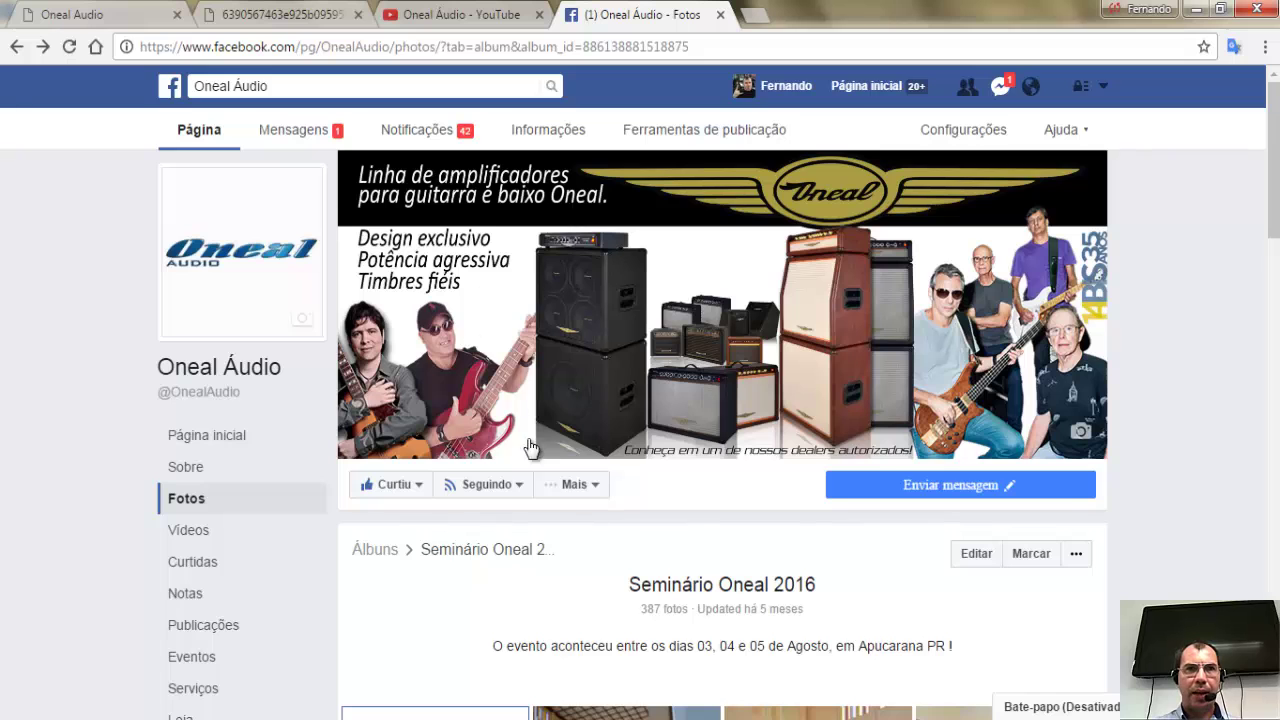
In the browser, open the Oneal Áudio website's home page, look over the company's YouTube videos, and return to the site.
left_click(68, 15)
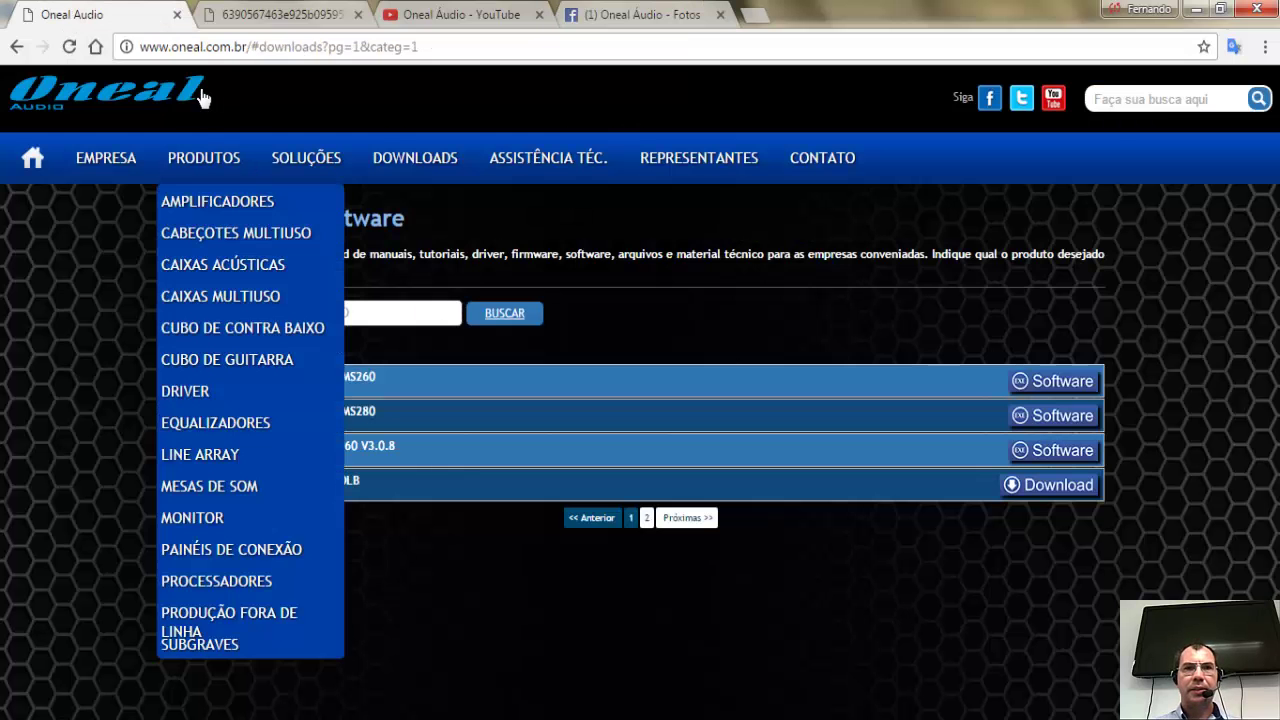
left_click(98, 103)
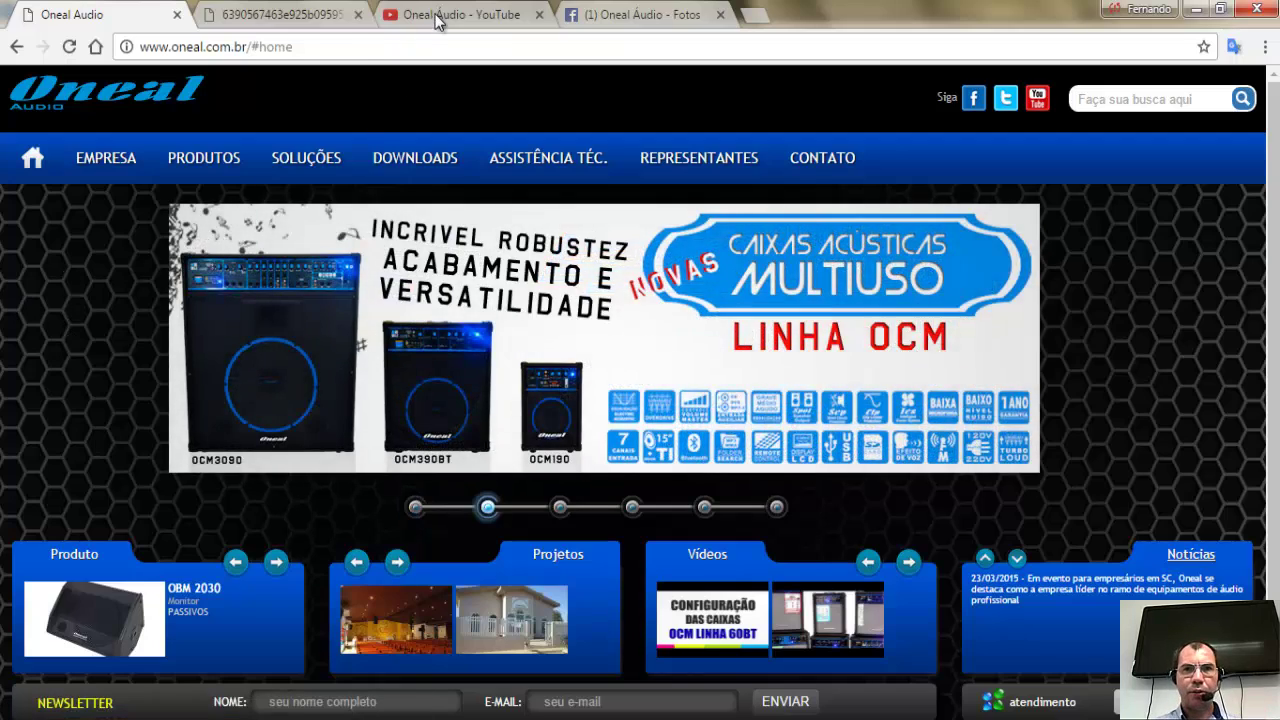
left_click(437, 22)
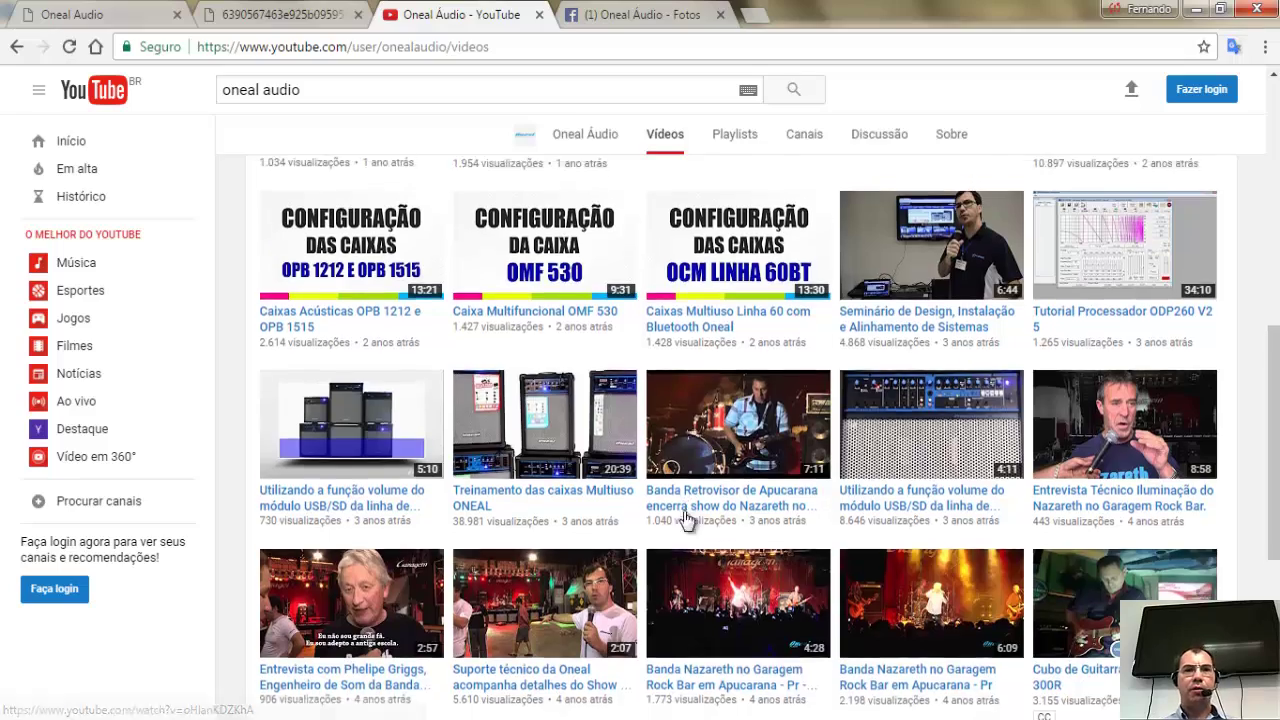
scroll(669, 416, "up", 4)
left_click(137, 9)
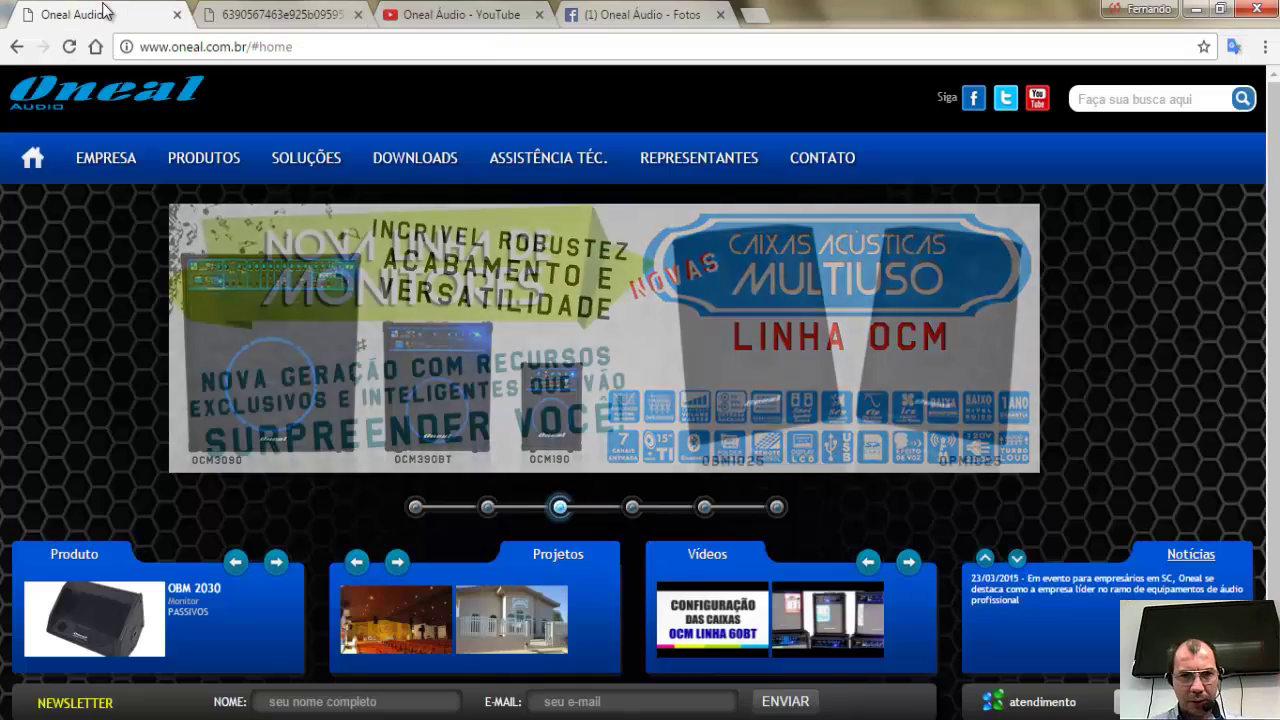